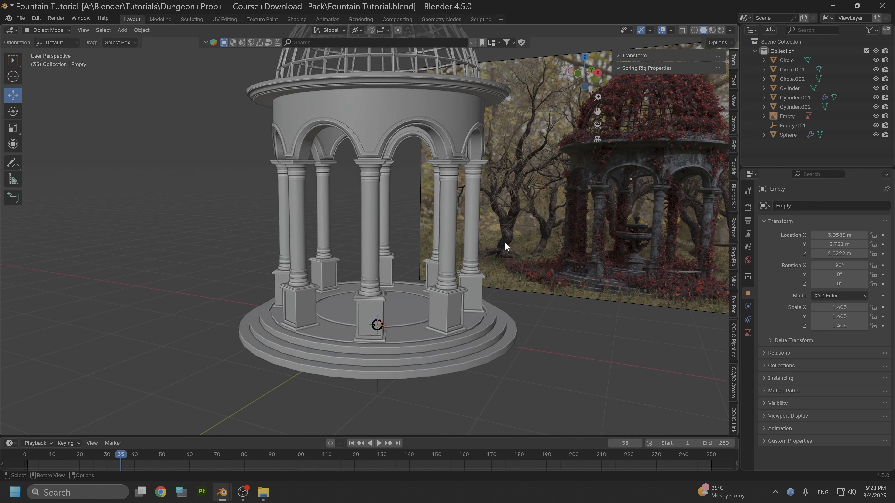
# Step: Add a cube at the pavilion's centre in front view and scale it uniformly to about 0.254
pyautogui.scroll(-1, 440, 254)
pyautogui.moveTo(386, 280)
pyautogui.keyDown('shift'); pyautogui.mouseDown(button='middle')
pyautogui.moveTo(399, 248)
pyautogui.moveTo(391, 280)
pyautogui.mouseUp(button='middle'); pyautogui.keyUp('shift')
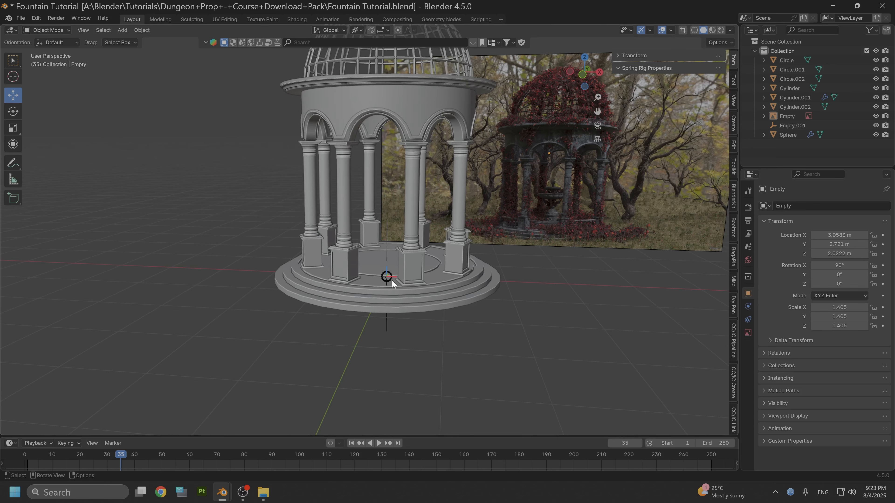
pyautogui.scroll(5, 392, 280)
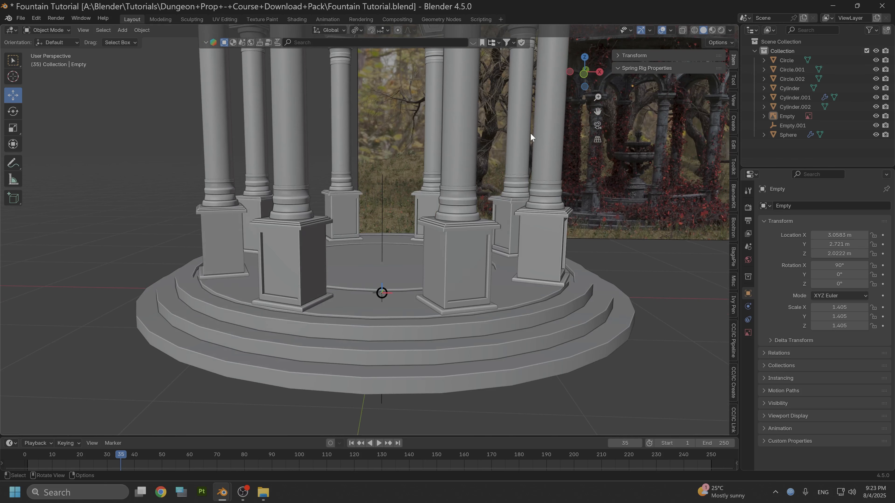
pyautogui.click(584, 79)
pyautogui.scroll(3, 454, 179)
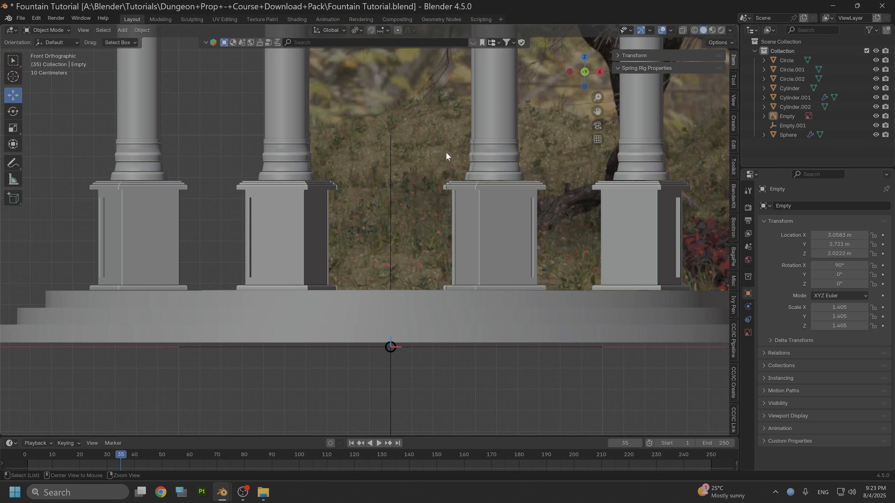
pyautogui.keyDown('shift'); pyautogui.scroll(2, 387, 219); pyautogui.keyUp('shift')
pyautogui.hotkey('shift', 'a')
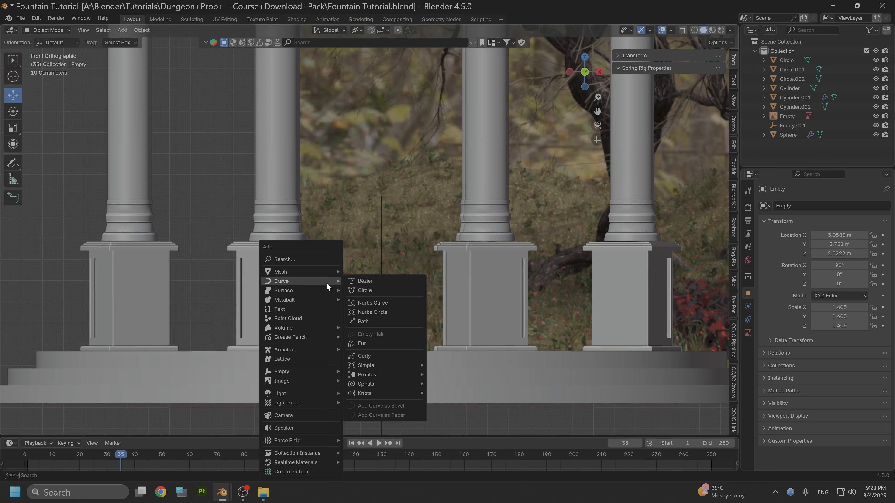
pyautogui.moveTo(324, 273)
pyautogui.click(377, 281)
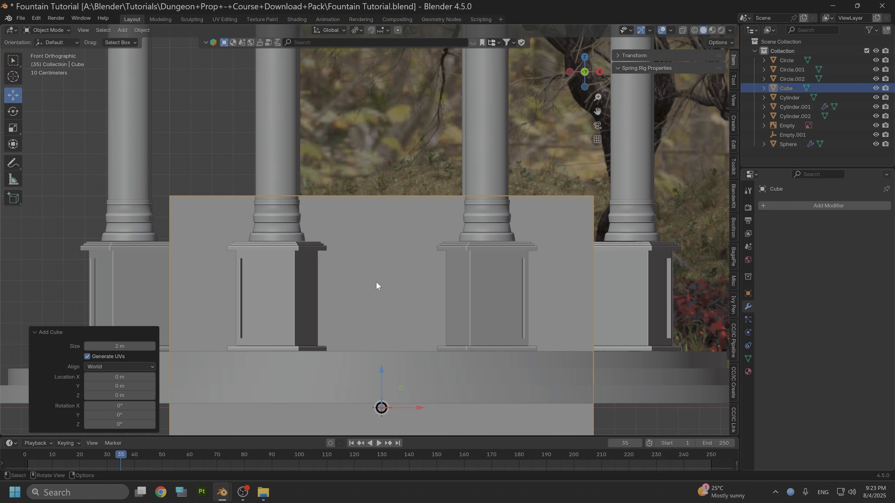
pyautogui.press('s')
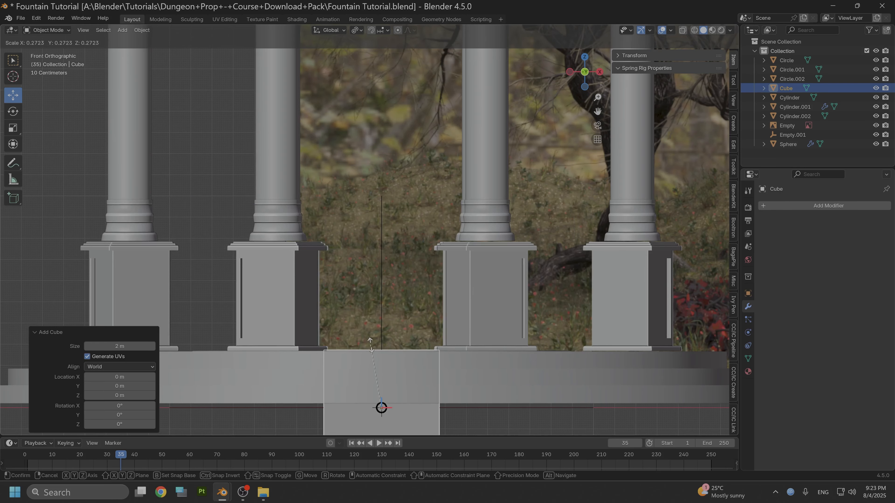
pyautogui.click(379, 361)
# Step: Raise the cube along Z by about 0.53 m and a further 0.05 m, above the stepped platform
pyautogui.press('g')
pyautogui.press('z')
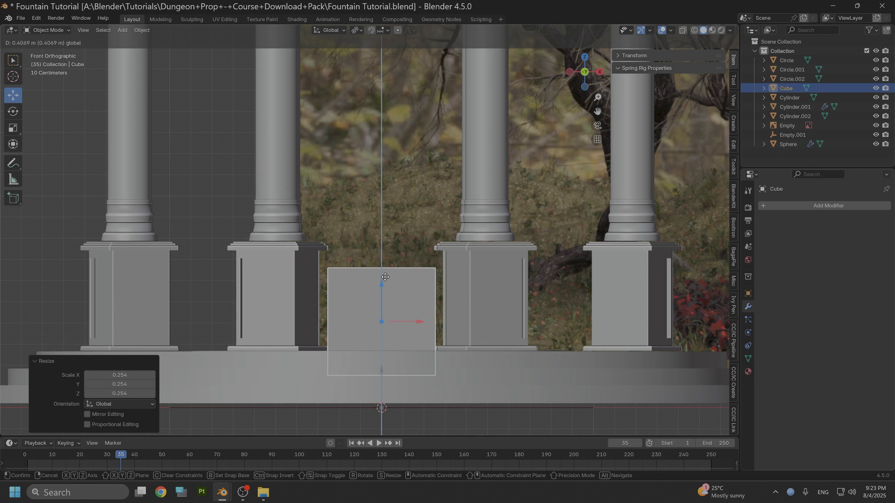
pyautogui.click(353, 279)
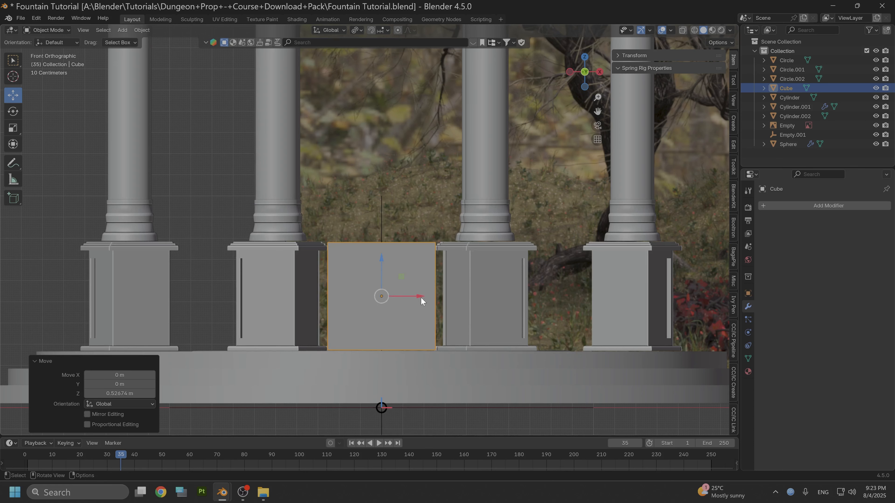
pyautogui.moveTo(381, 267); pyautogui.dragTo(382, 256)
# Step: Flatten the cube along Z by a factor of about 0.169 and lower it about 0.06 m
pyautogui.press('s')
pyautogui.press('z')
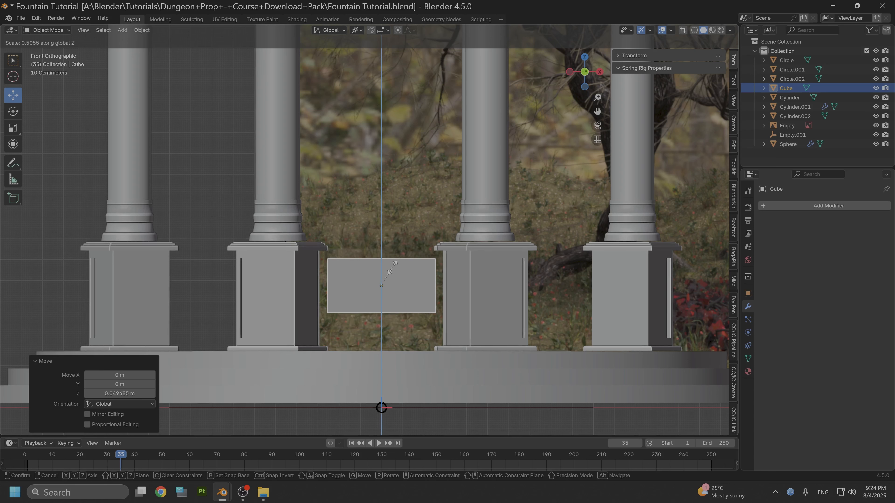
pyautogui.click(384, 282)
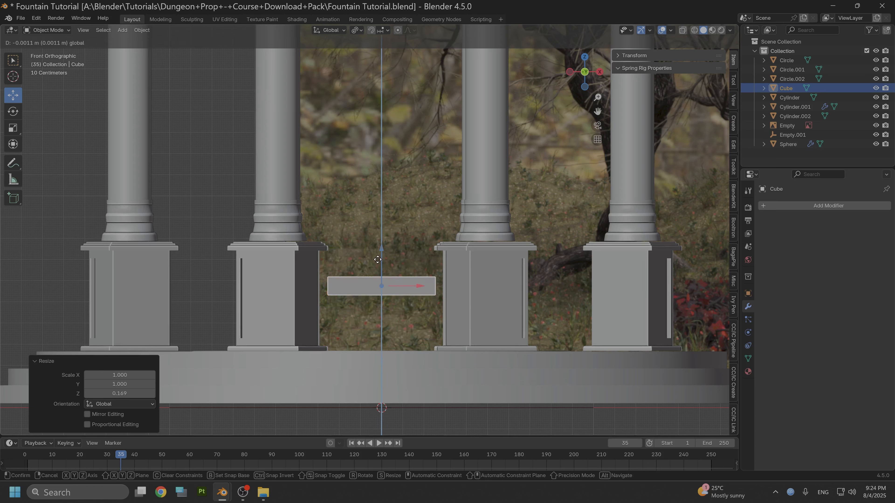
pyautogui.moveTo(379, 263); pyautogui.dragTo(378, 272)
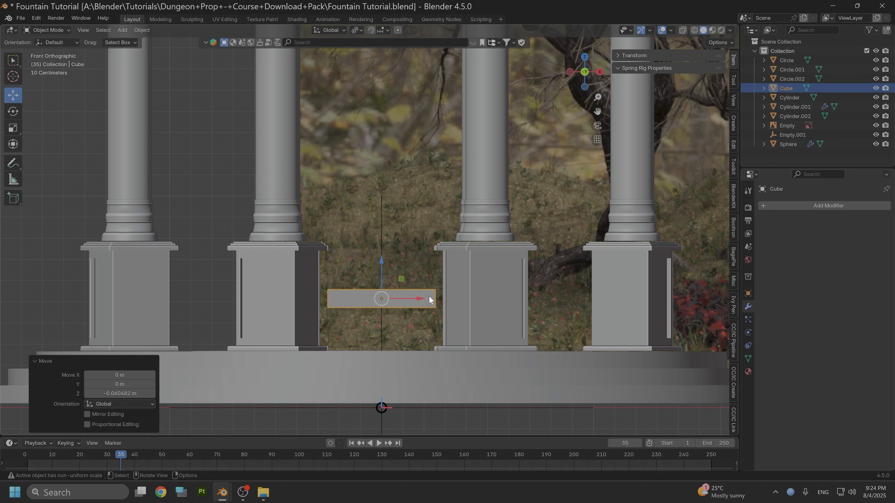
pyautogui.scroll(1, 388, 309)
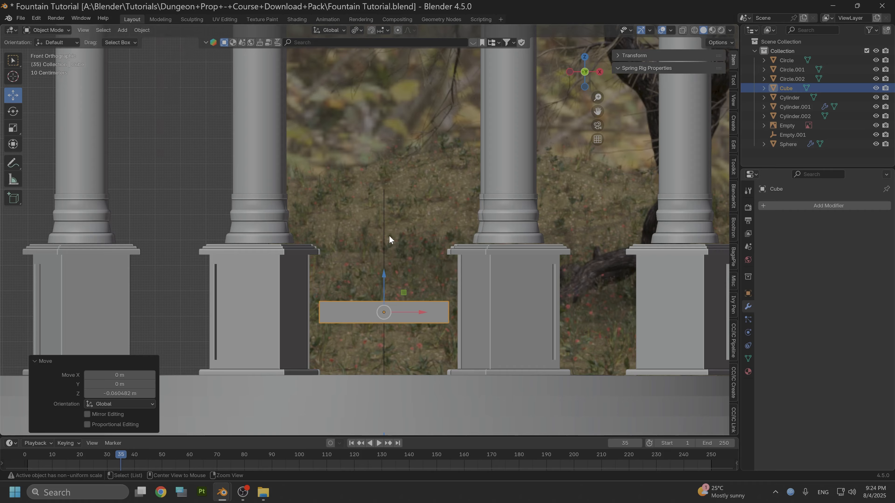
pyautogui.moveTo(388, 241); pyautogui.dragTo(377, 288, button='middle')
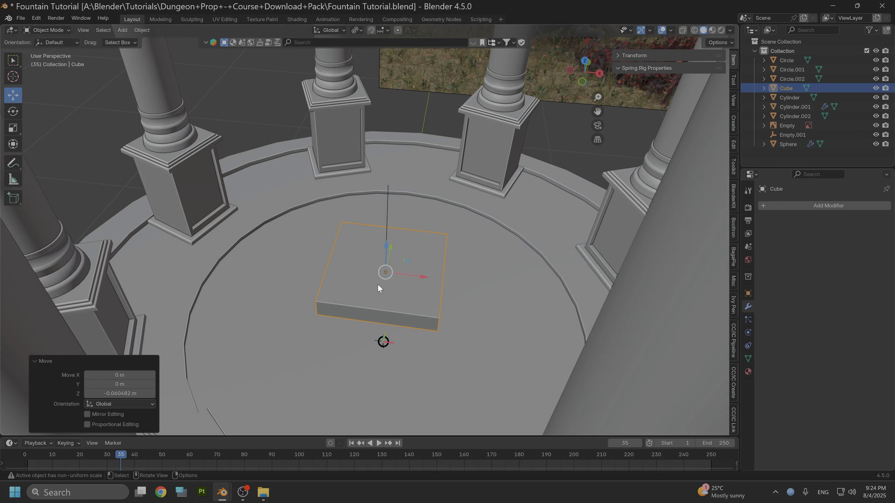
pyautogui.press('s')
pyautogui.press('y')
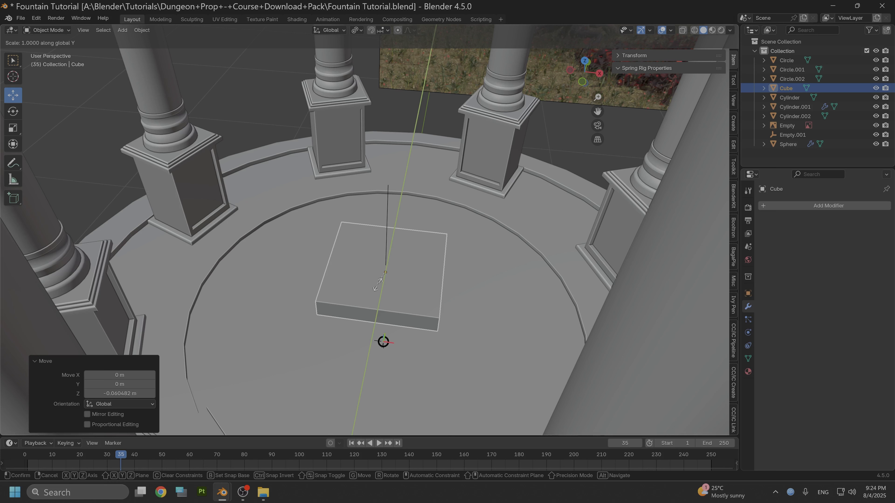
pyautogui.press('Escape')
# Step: Narrow the slab along Y by a factor of about 0.335 and thin it along Z by about 0.779
pyautogui.press('s')
pyautogui.press('y')
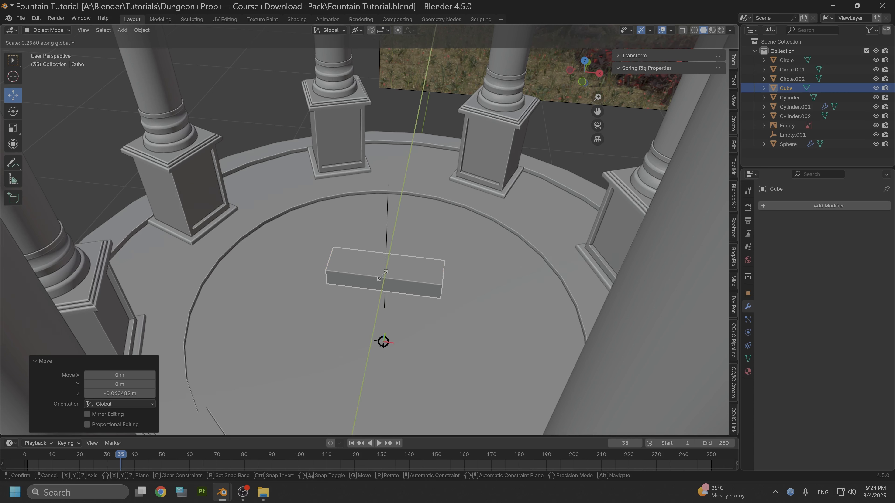
pyautogui.click(386, 278)
pyautogui.click(582, 82)
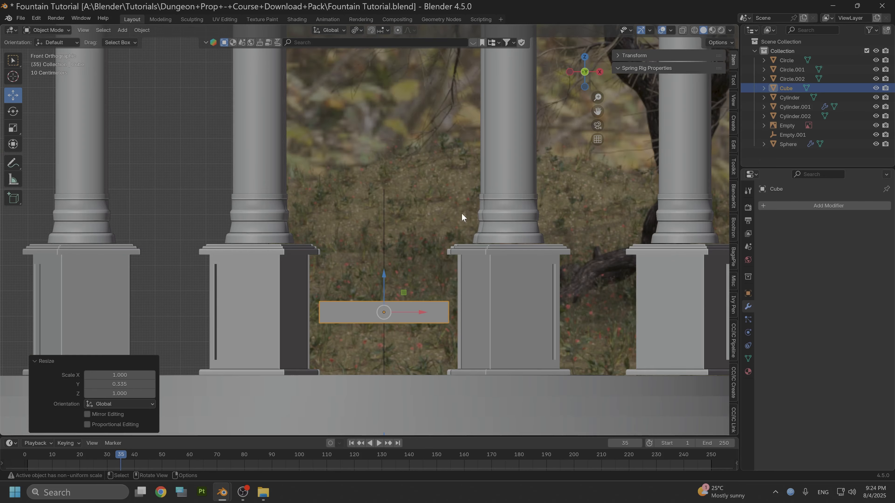
pyautogui.press('s')
pyautogui.press('z')
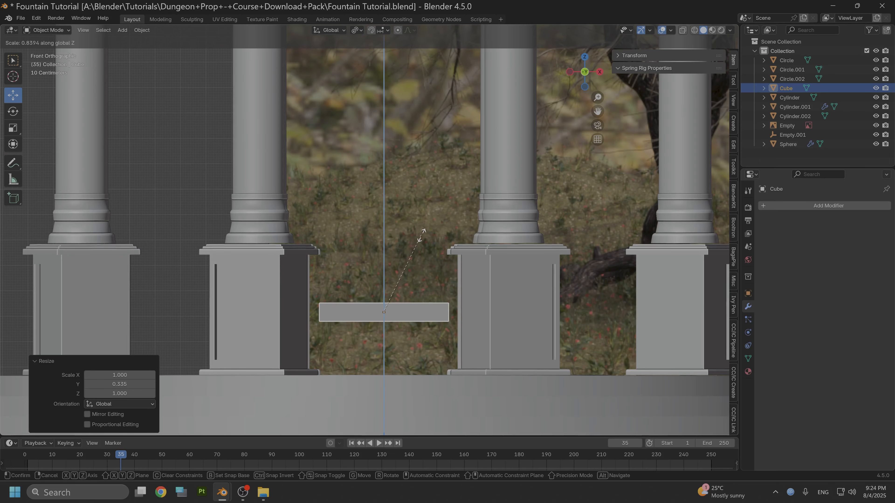
pyautogui.click(420, 243)
# Step: Hide the round stepped platform beneath the columns
pyautogui.scroll(3, 386, 233)
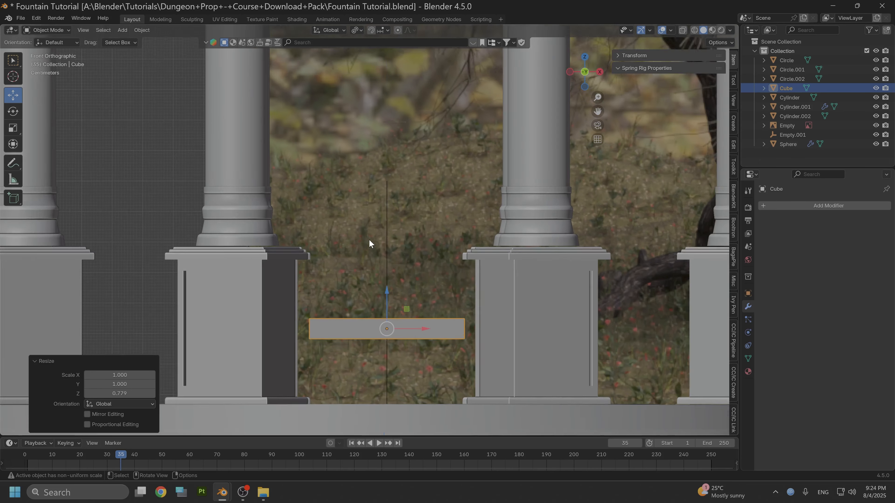
pyautogui.scroll(-3, 379, 231)
pyautogui.scroll(2, 379, 226)
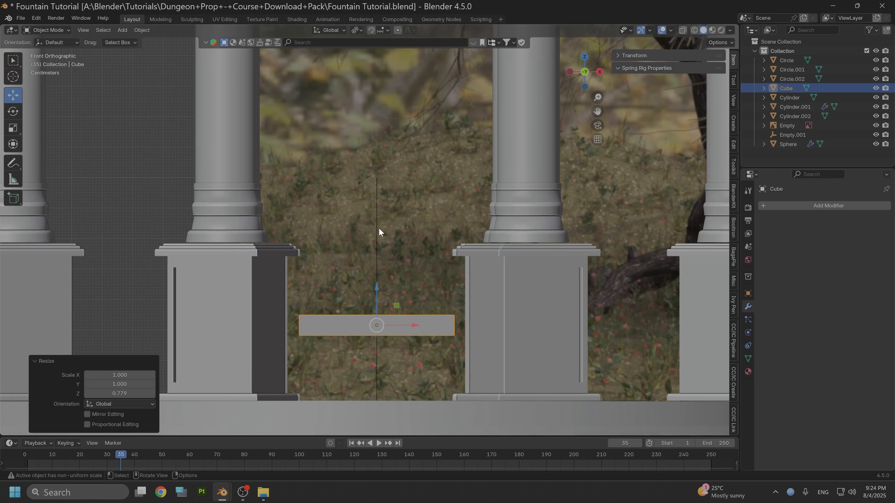
pyautogui.click(223, 266)
pyautogui.moveTo(340, 226); pyautogui.dragTo(342, 267, button='middle')
pyautogui.click(354, 353)
pyautogui.scroll(-2, 353, 335)
pyautogui.moveTo(358, 349); pyautogui.dragTo(354, 335, button='middle')
pyautogui.press('h')
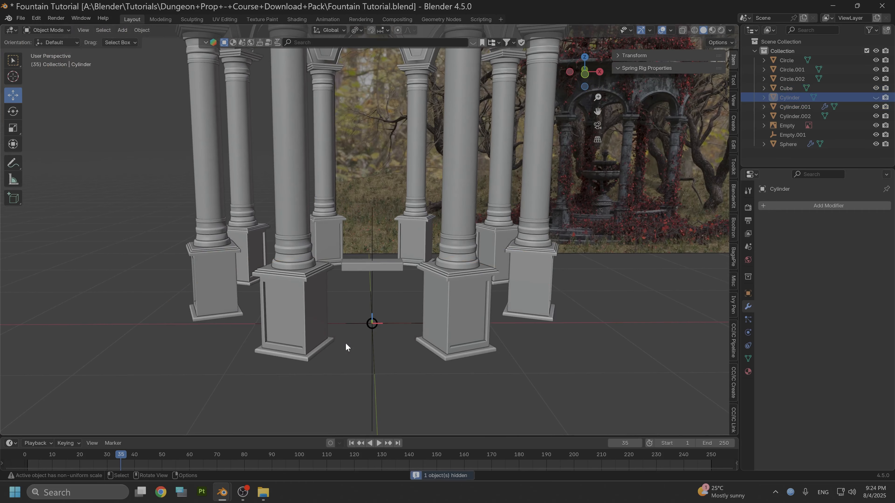
# Step: Select the thin slab between the columns and switch it to Edit Mode
pyautogui.click(363, 269)
pyautogui.scroll(8, 362, 297)
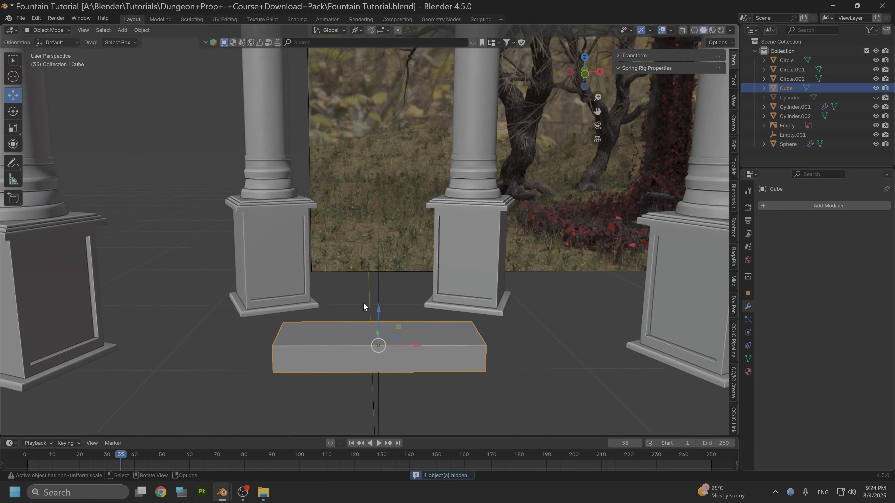
pyautogui.moveTo(377, 332); pyautogui.dragTo(363, 270, button='middle')
pyautogui.scroll(-3, 376, 310)
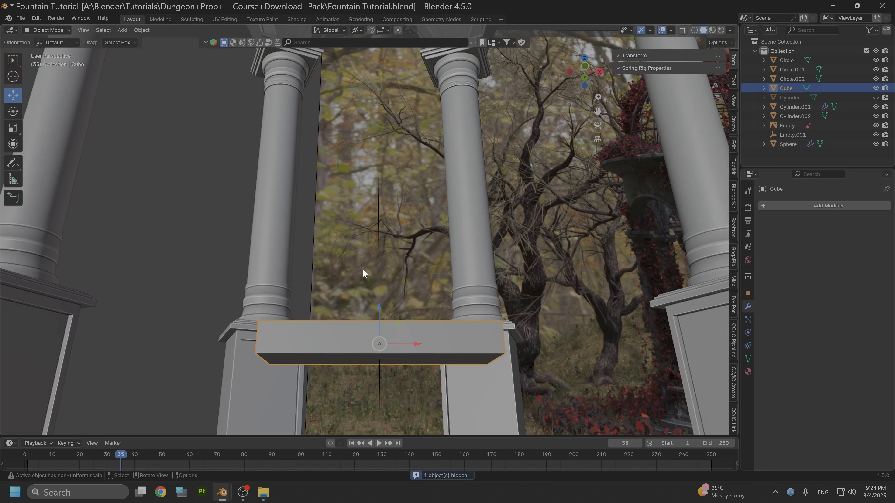
pyautogui.moveTo(323, 195)
pyautogui.mouseDown(button='middle')
pyautogui.moveTo(320, 216)
pyautogui.moveTo(317, 208)
pyautogui.mouseUp(button='middle')
pyautogui.click(54, 32)
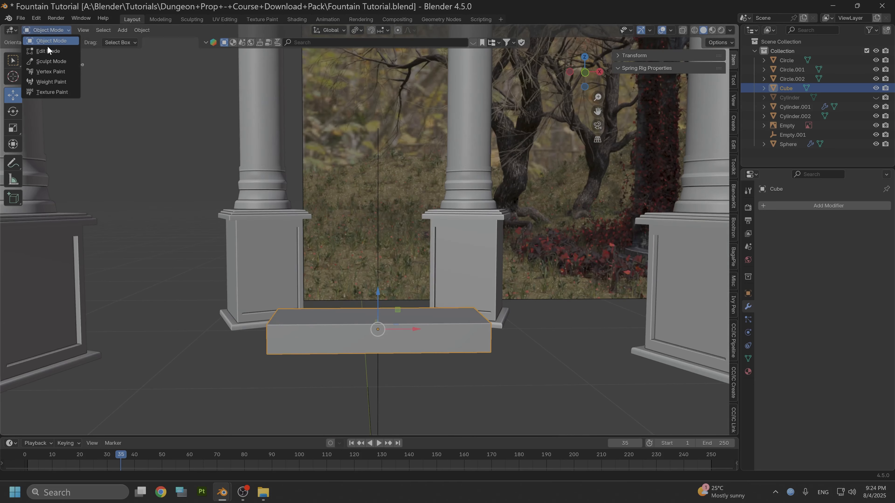
pyautogui.click(47, 46)
# Step: Switch to edge selection and select all four edges around the slab's underside
pyautogui.moveTo(181, 191); pyautogui.dragTo(174, 148, button='middle')
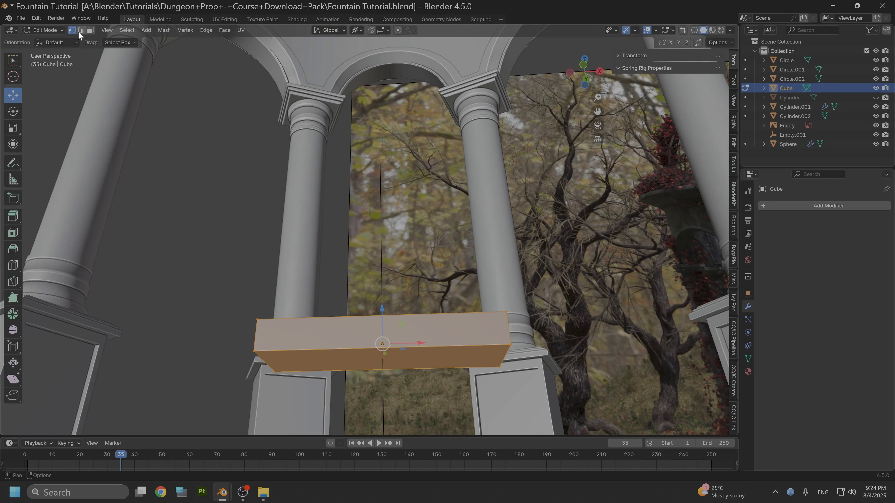
pyautogui.keyDown('alt'); pyautogui.click(306, 349); pyautogui.keyUp('alt')
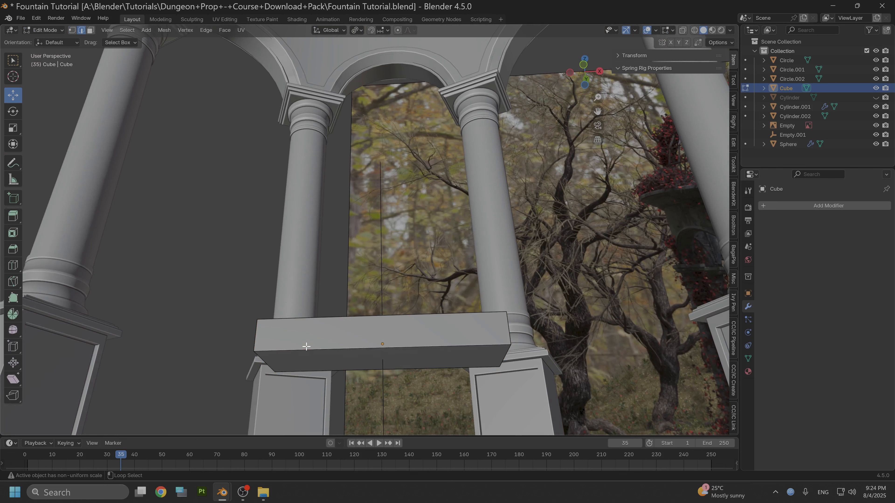
pyautogui.keyDown('alt'); pyautogui.keyDown('shift'); pyautogui.click(277, 370); pyautogui.keyUp('shift'); pyautogui.keyUp('alt')
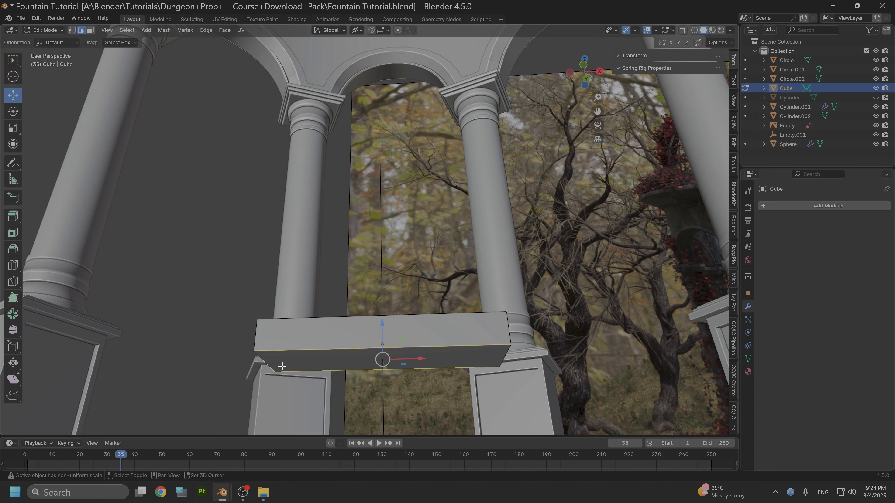
pyautogui.keyDown('shift'); pyautogui.click(505, 360); pyautogui.keyUp('shift')
pyautogui.scroll(1, 384, 308)
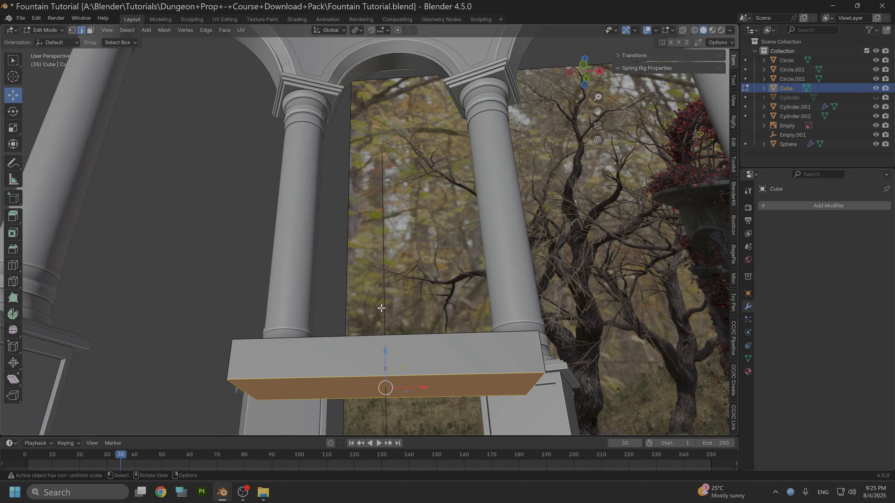
# Step: Try a one-segment bevel about 0.231 m wide on the slab's bottom edges, and undo it
pyautogui.moveTo(402, 316); pyautogui.dragTo(372, 274, button='middle')
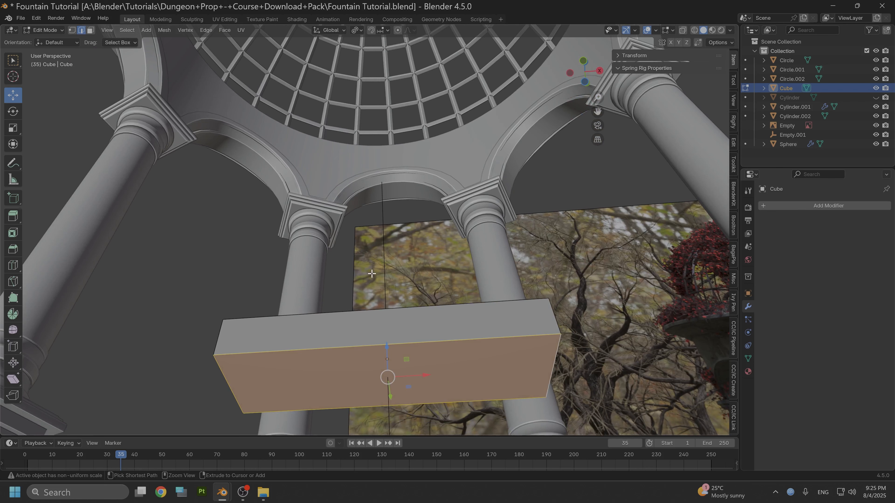
pyautogui.hotkey('ctrl', 'b')
pyautogui.click(370, 261)
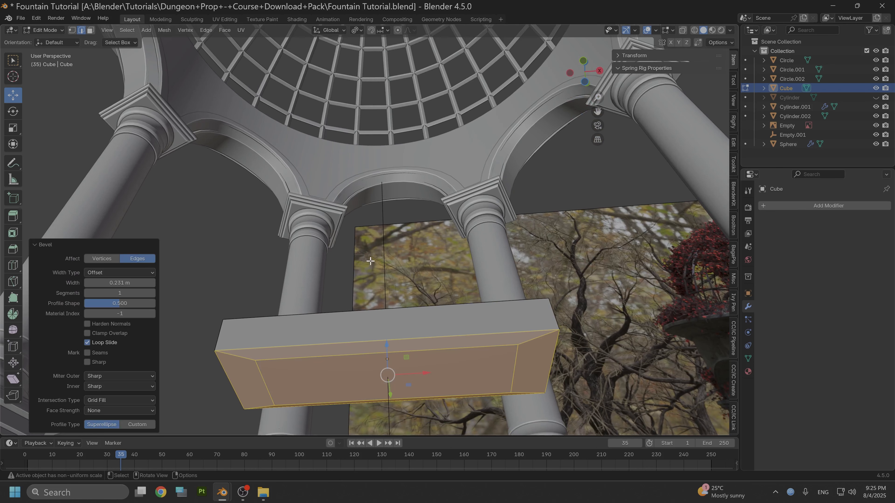
pyautogui.hotkey('ctrl', 'z')
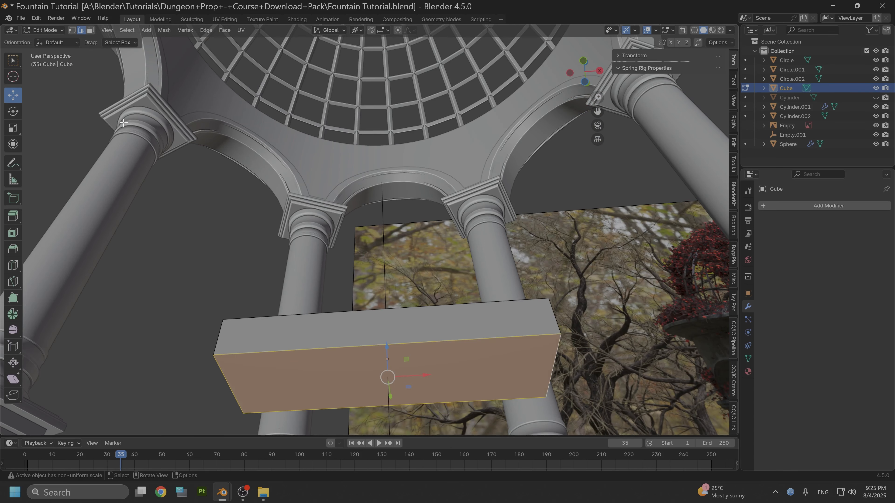
# Step: Return to Object Mode and apply all transforms to the slab
pyautogui.click(45, 31)
pyautogui.click(50, 37)
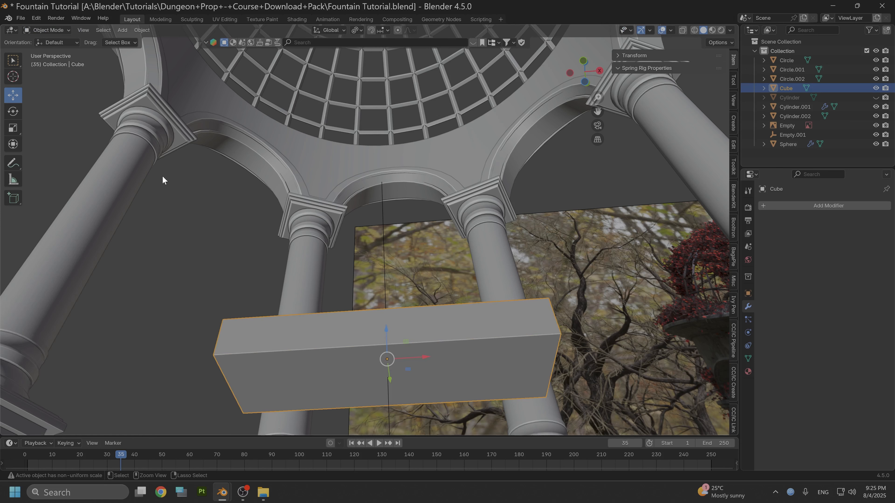
pyautogui.hotkey('ctrl', 'a')
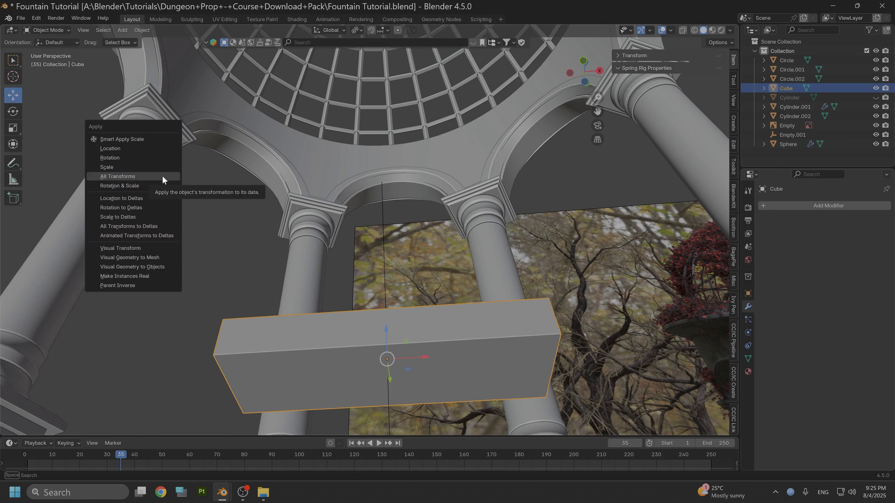
pyautogui.click(162, 176)
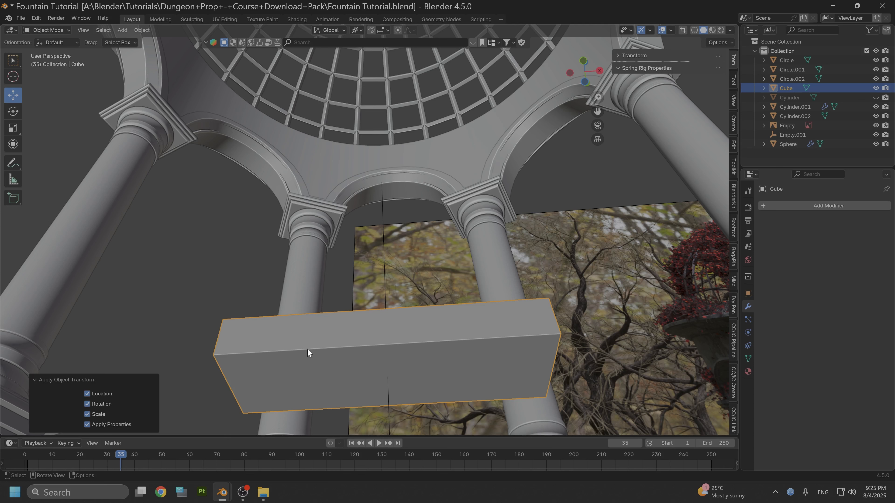
# Step: Set the slab's origin to its geometry
pyautogui.rightClick(325, 342)
pyautogui.moveTo(281, 306)
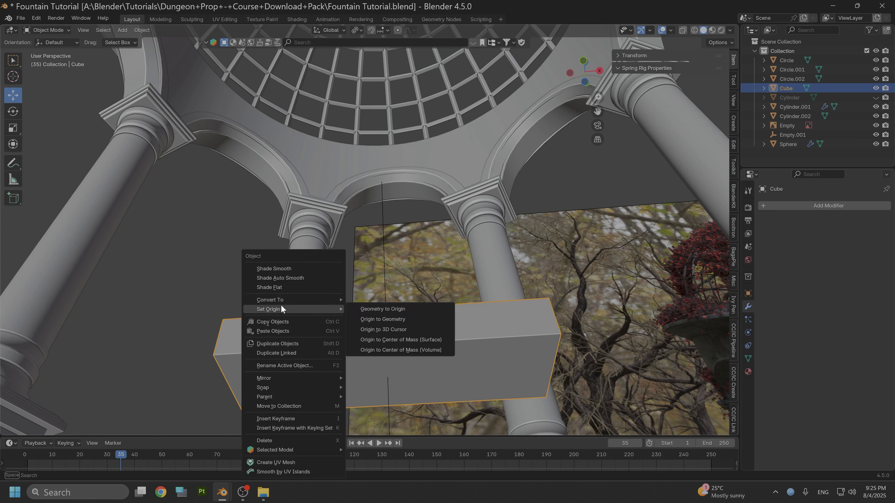
pyautogui.click(382, 320)
# Step: Snap the 3D cursor to the slab's origin and switch the slab to Edit Mode
pyautogui.hotkey('shift', 's')
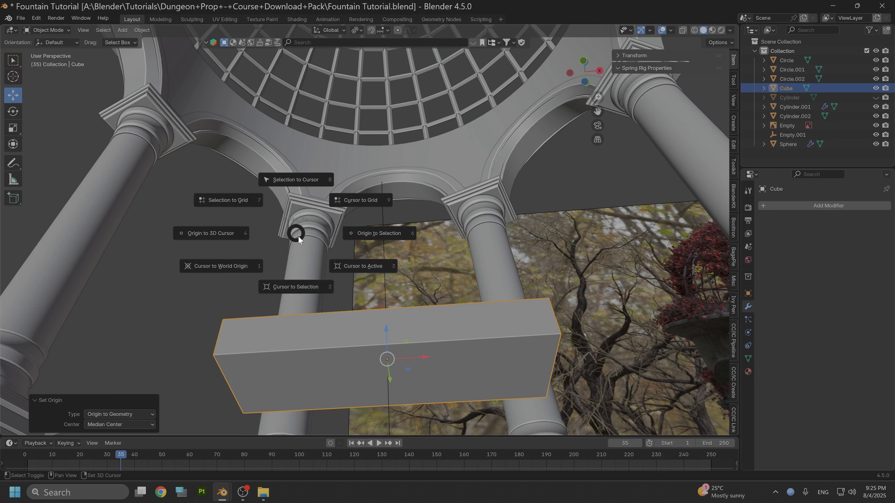
pyautogui.click(302, 286)
pyautogui.click(46, 30)
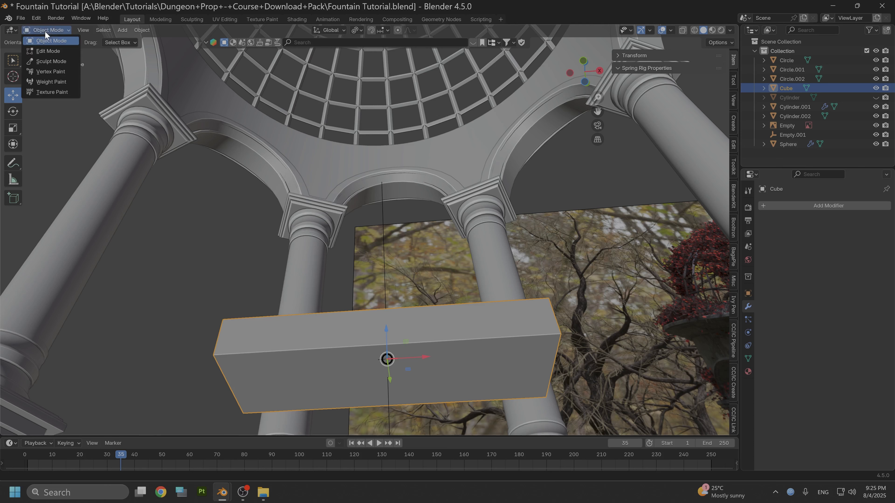
pyautogui.click(52, 51)
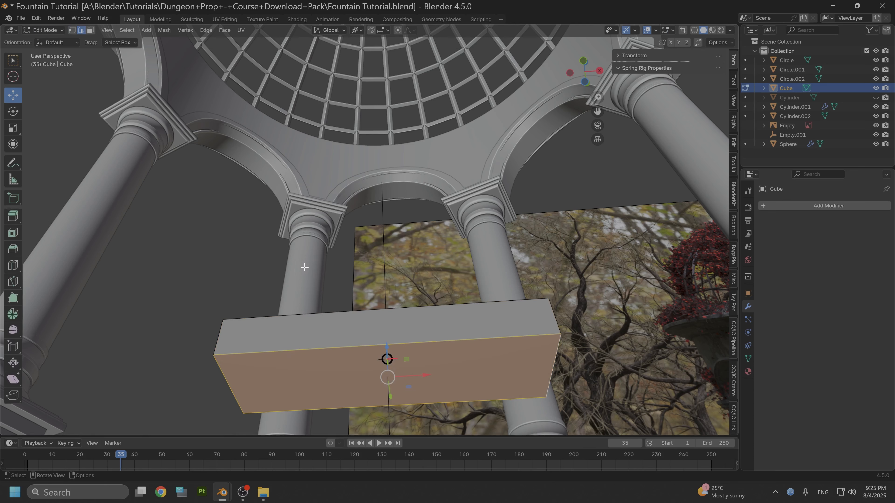
# Step: Bevel the slab's bottom edges about 0.0334 m wide, using a custom profile with the Cornice Molding preset
pyautogui.press('ctrl')
pyautogui.hotkey('ctrl', 'b')
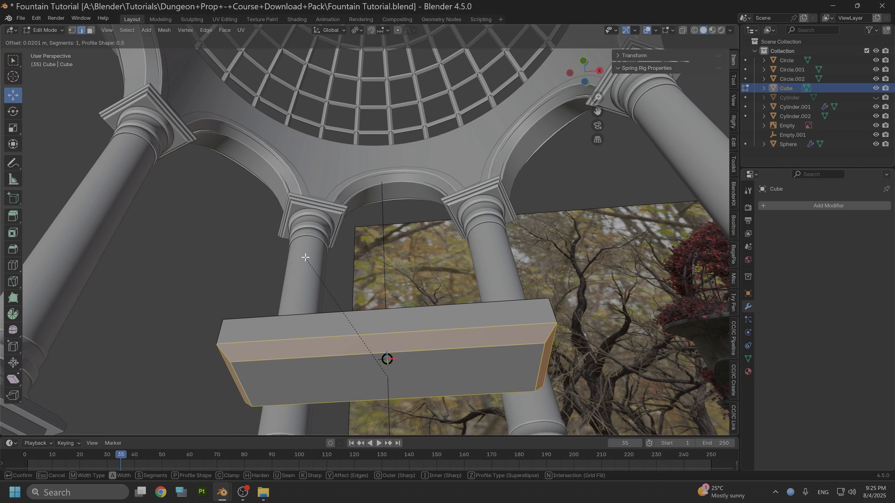
pyautogui.click(304, 253)
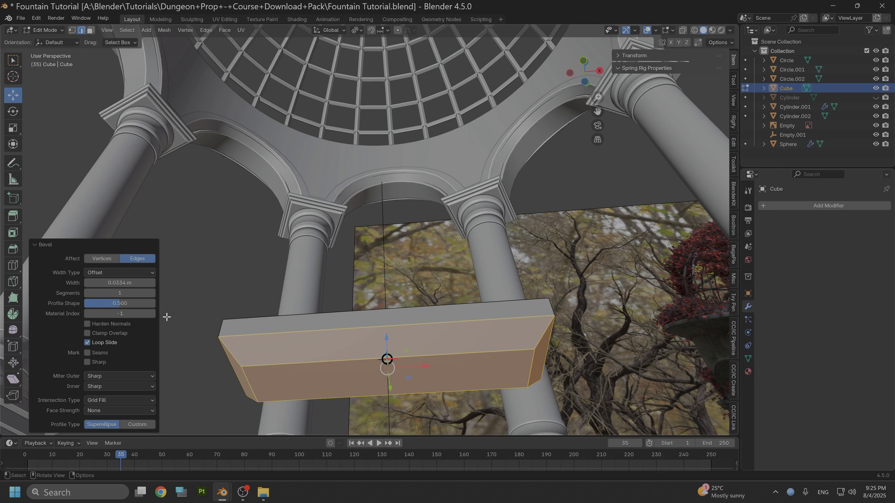
pyautogui.click(136, 424)
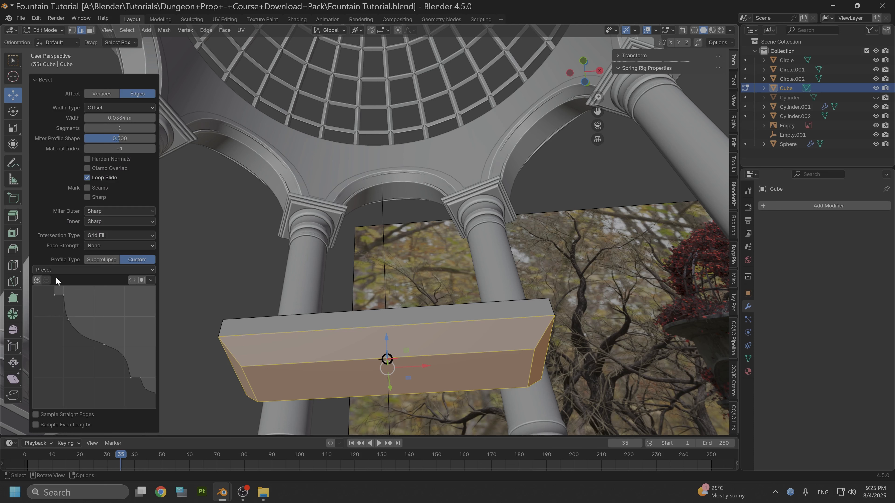
pyautogui.click(140, 270)
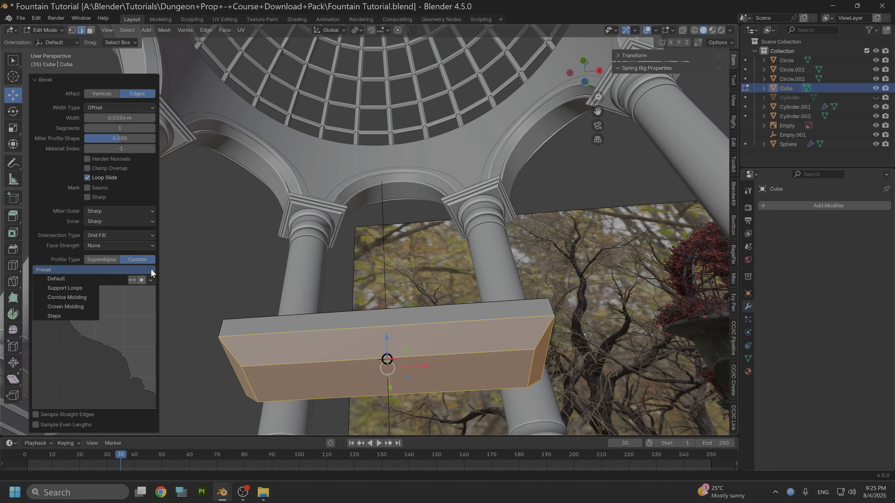
pyautogui.click(82, 297)
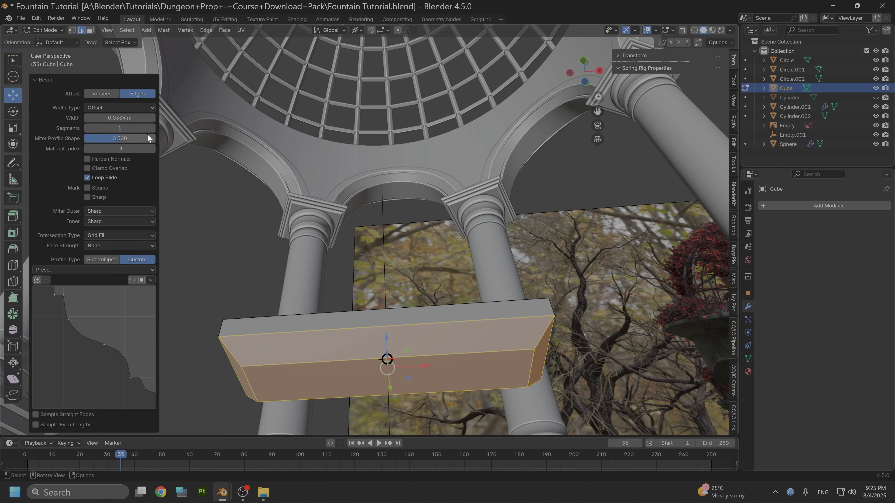
# Step: Raise the bottom-edge bevel to 11 segments
pyautogui.click(153, 128)
pyautogui.click(153, 127)
pyautogui.click(153, 127)
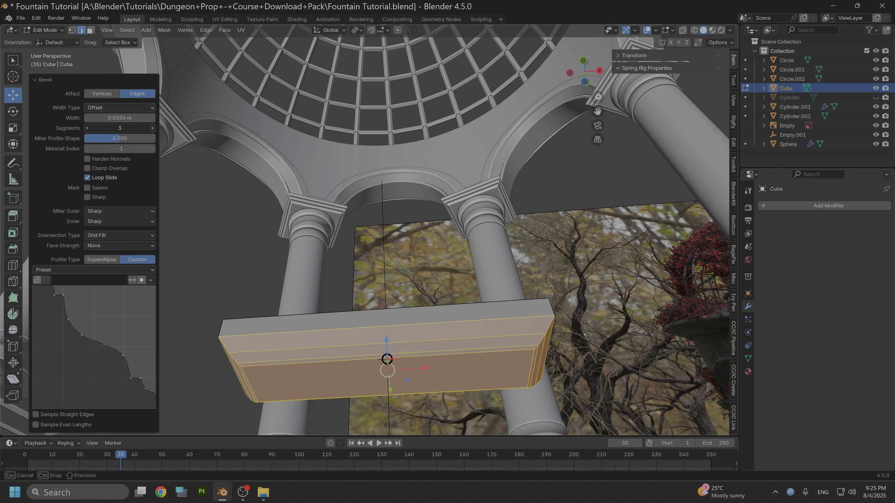
pyautogui.click(152, 127)
pyautogui.click(152, 128)
pyautogui.click(152, 128)
pyautogui.click(152, 128)
pyautogui.click(153, 127)
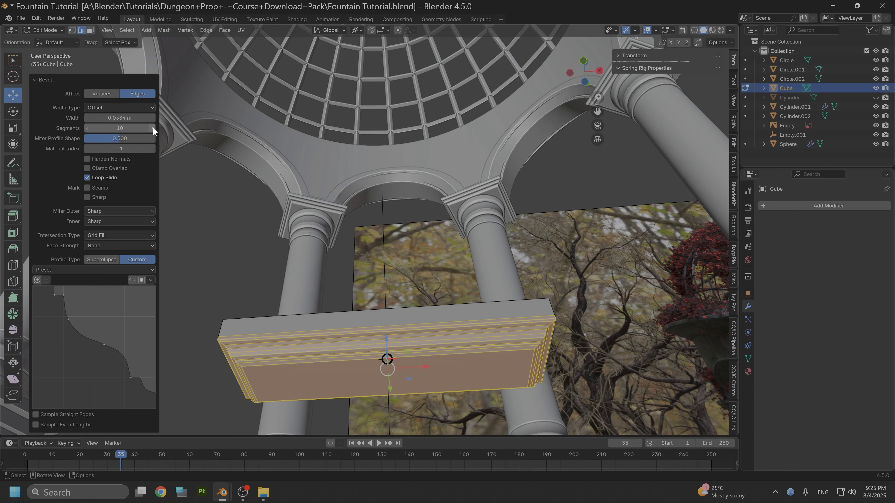
pyautogui.click(153, 127)
pyautogui.click(153, 127)
# Step: Select the four edges around the slab's top face and bevel them about 0.00868 m with the custom molding profile
pyautogui.moveTo(375, 181); pyautogui.dragTo(398, 180, button='middle')
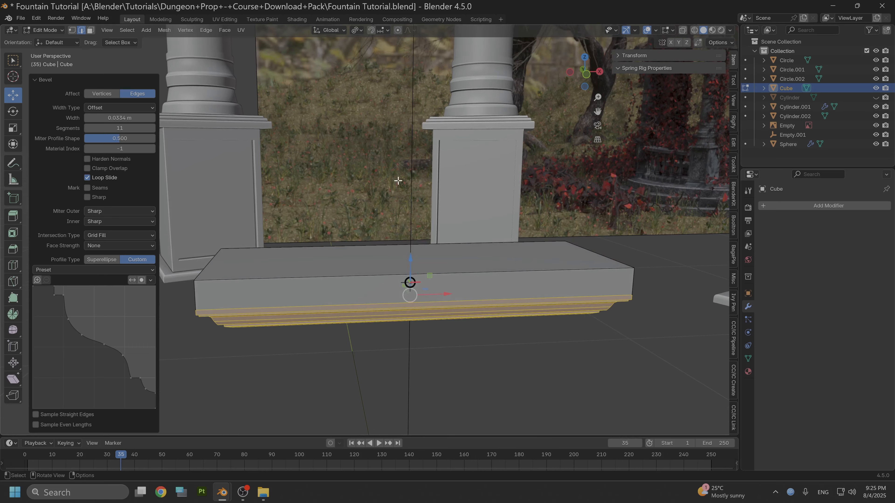
pyautogui.click(255, 281)
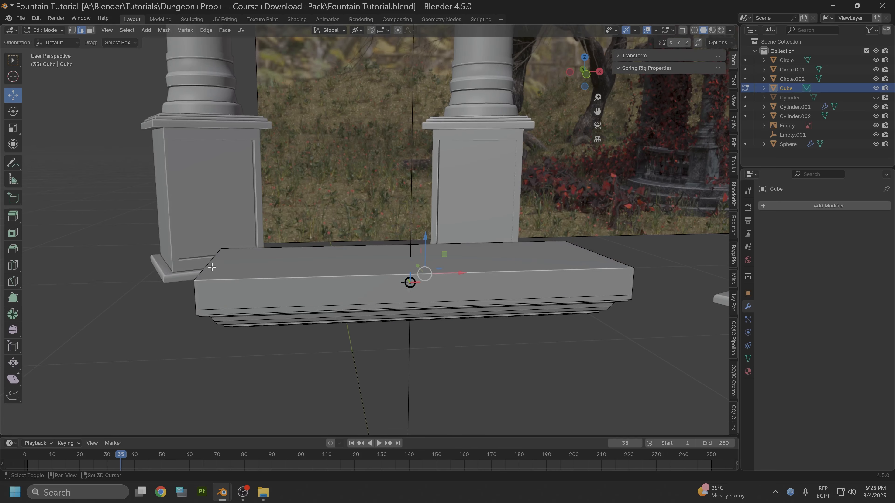
pyautogui.keyDown('shift'); pyautogui.click(262, 249); pyautogui.keyUp('shift')
pyautogui.keyDown('shift'); pyautogui.click(596, 260); pyautogui.keyUp('shift')
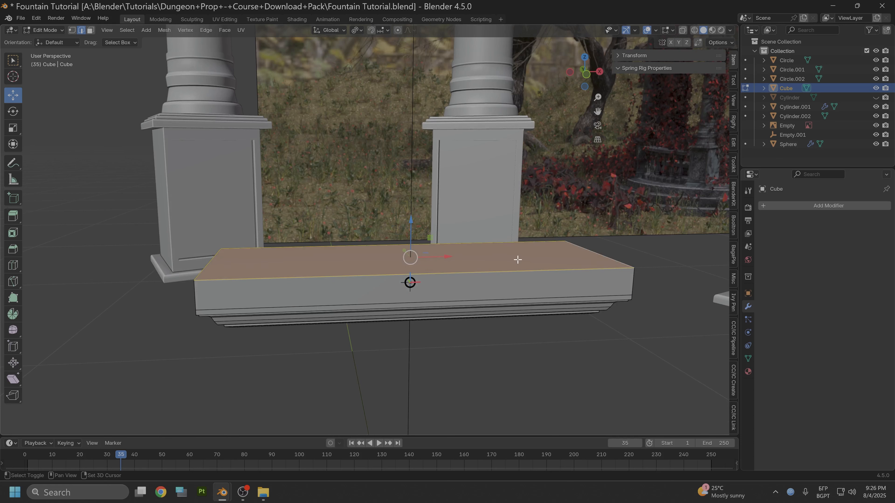
pyautogui.hotkey('ctrl', 'b')
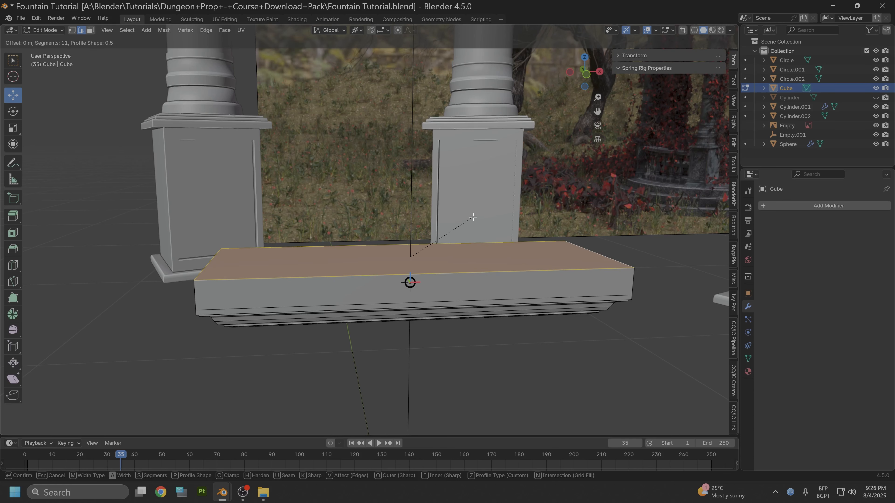
pyautogui.scroll(10, 480, 217)
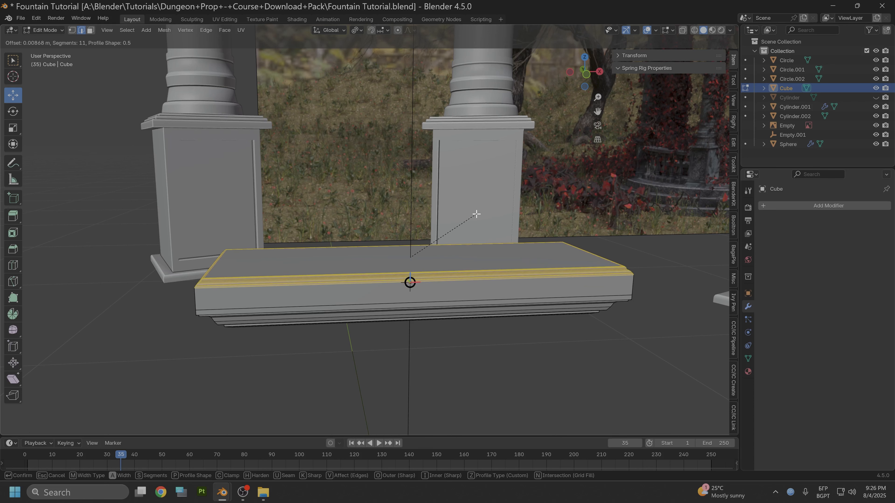
pyautogui.click(476, 214)
# Step: Reduce the top-edge bevel to 4 segments
pyautogui.scroll(3, 338, 265)
pyautogui.keyDown('shift'); pyautogui.moveTo(395, 256); pyautogui.dragTo(554, 224, button='middle'); pyautogui.keyUp('shift')
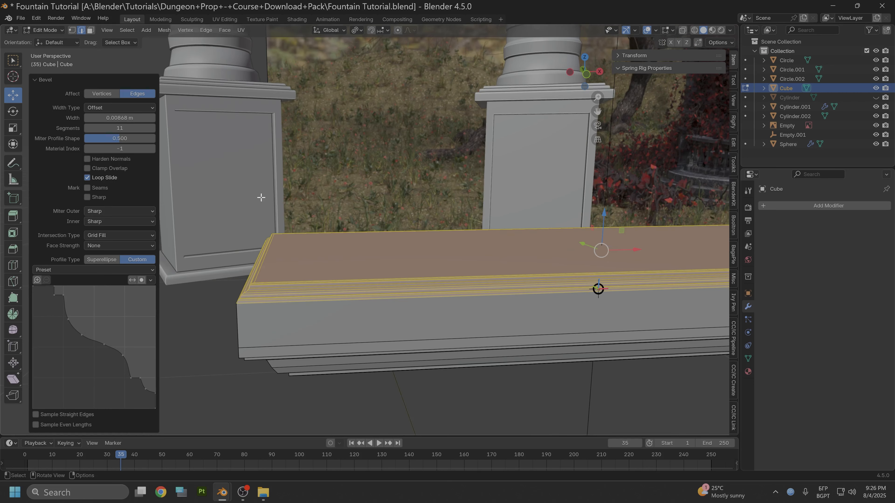
pyautogui.click(87, 129)
pyautogui.click(87, 129)
pyautogui.click(87, 129)
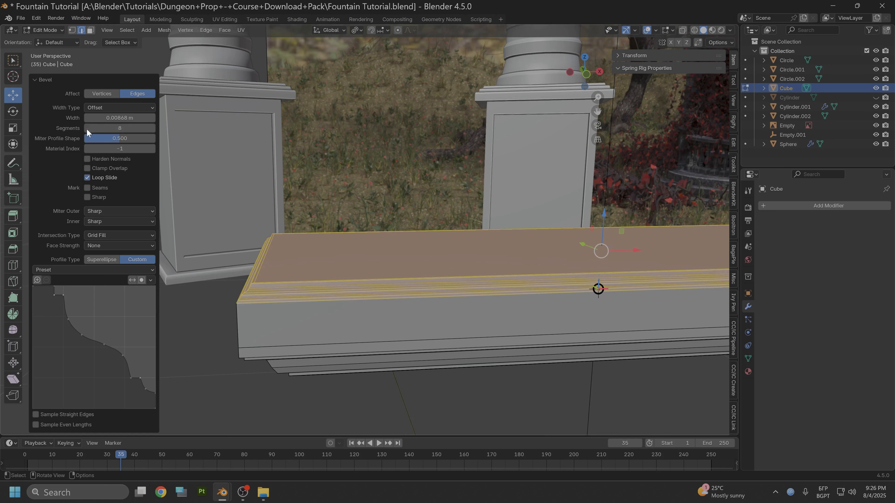
pyautogui.click(87, 129)
pyautogui.click(86, 129)
pyautogui.click(87, 129)
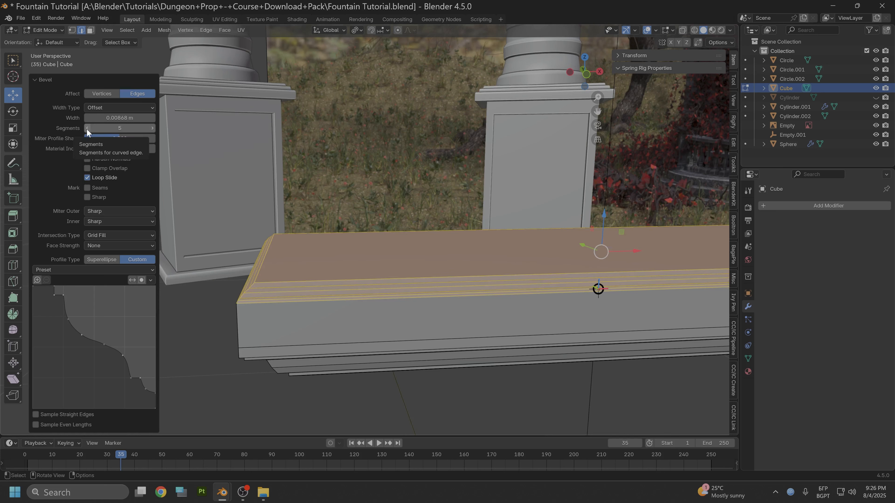
pyautogui.click(87, 128)
# Step: Select an edge loop in the slab's upper molding and scale it inward to about 0.991
pyautogui.moveTo(326, 209); pyautogui.dragTo(304, 221, button='middle')
pyautogui.click(287, 256)
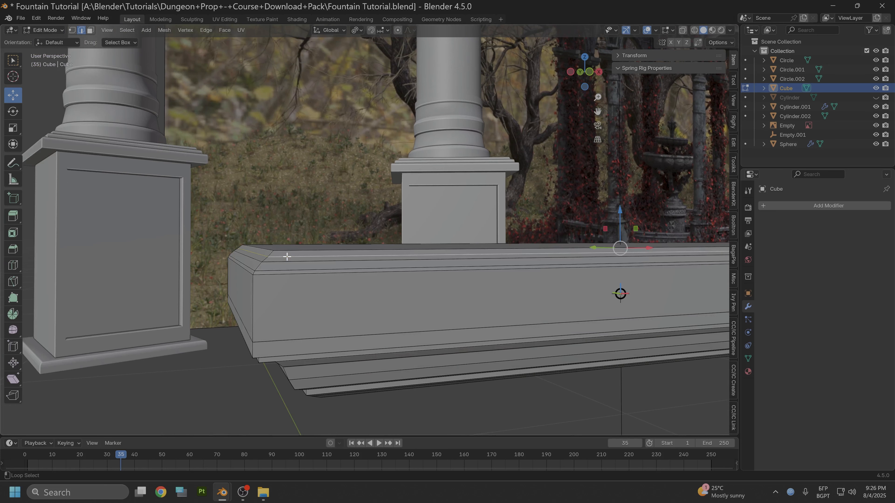
pyautogui.press('s')
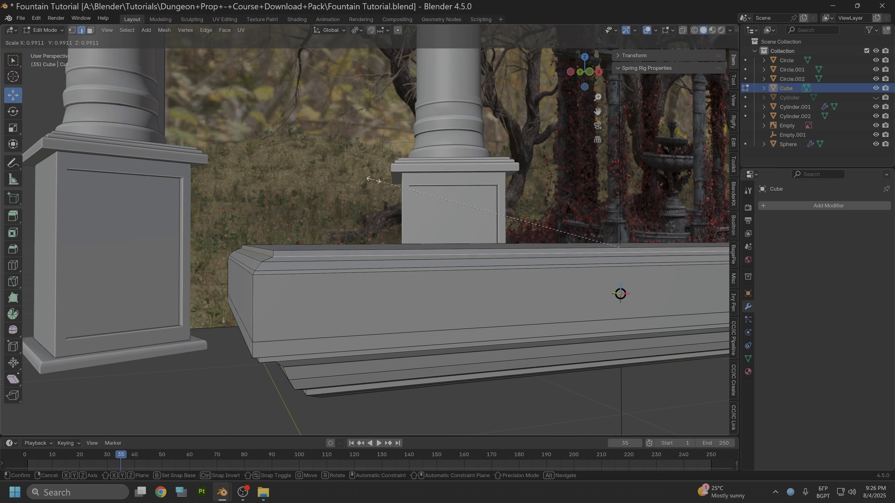
pyautogui.click(369, 182)
# Step: Select the four edges bordering the slab's top face and bevel them about 0.00118 m wide
pyautogui.moveTo(397, 191); pyautogui.dragTo(244, 281, button='middle')
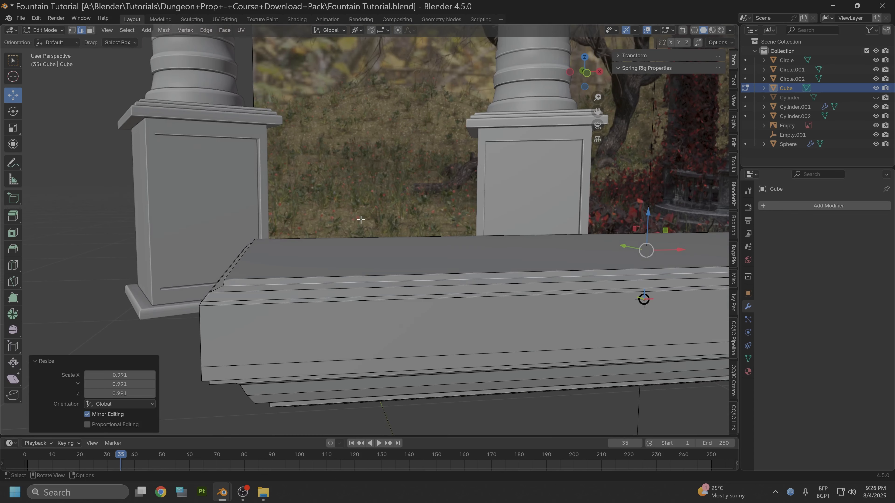
pyautogui.click(222, 294)
pyautogui.keyDown('shift'); pyautogui.click(223, 293); pyautogui.keyUp('shift')
pyautogui.keyDown('shift'); pyautogui.click(222, 294); pyautogui.keyUp('shift')
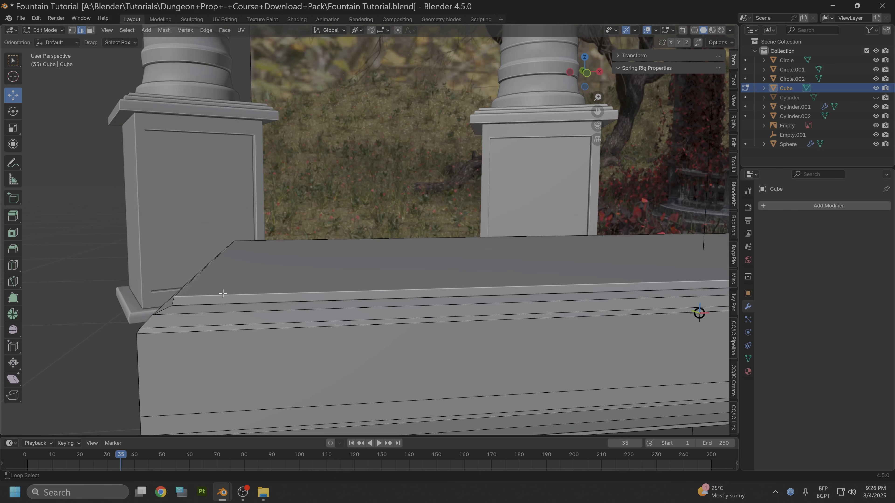
pyautogui.keyDown('shift'); pyautogui.click(205, 283); pyautogui.keyUp('shift')
pyautogui.moveTo(293, 250); pyautogui.dragTo(640, 216, button='middle')
pyautogui.keyDown('shift'); pyautogui.click(641, 216); pyautogui.keyUp('shift')
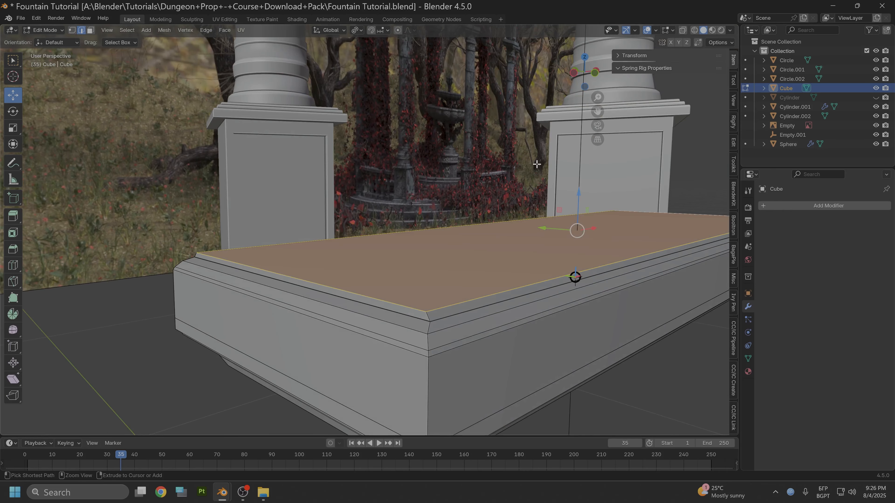
pyautogui.hotkey('ctrl', 'b')
pyautogui.click(536, 164)
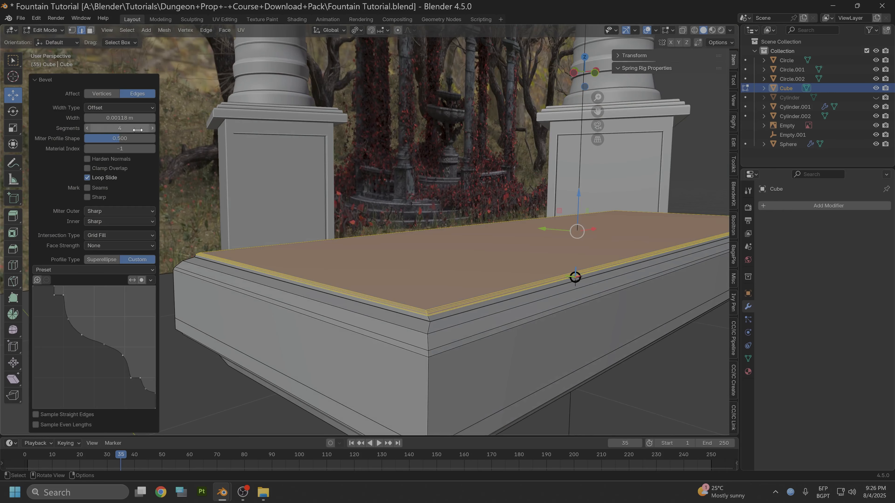
# Step: Switch the fine top-rim bevel to the Superellipse profile and reduce it to 1 segment
pyautogui.click(98, 260)
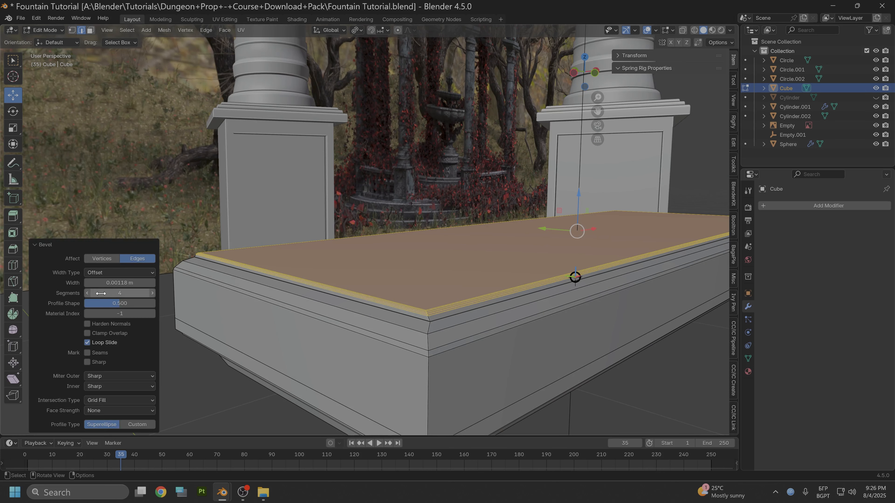
pyautogui.click(87, 294)
pyautogui.click(88, 294)
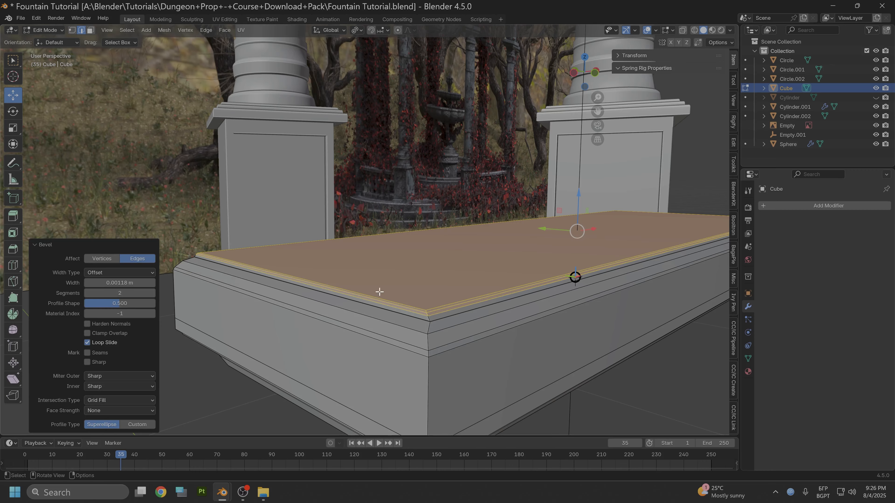
pyautogui.moveTo(380, 292); pyautogui.dragTo(415, 249, button='middle')
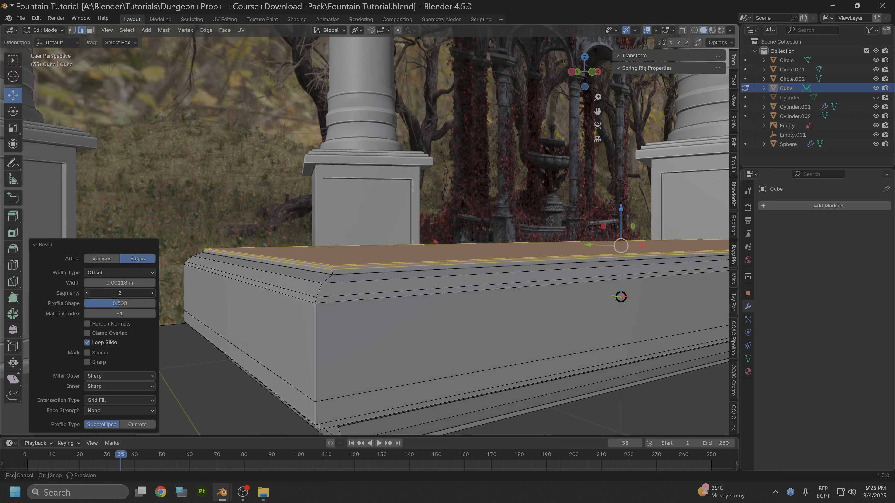
pyautogui.click(87, 293)
# Step: Select the edge loops running down the corners at one end of the slab, plus the edges around its top face
pyautogui.moveTo(274, 248); pyautogui.dragTo(290, 239, button='middle')
pyautogui.moveTo(320, 243); pyautogui.dragTo(552, 160, button='middle')
pyautogui.click(584, 77)
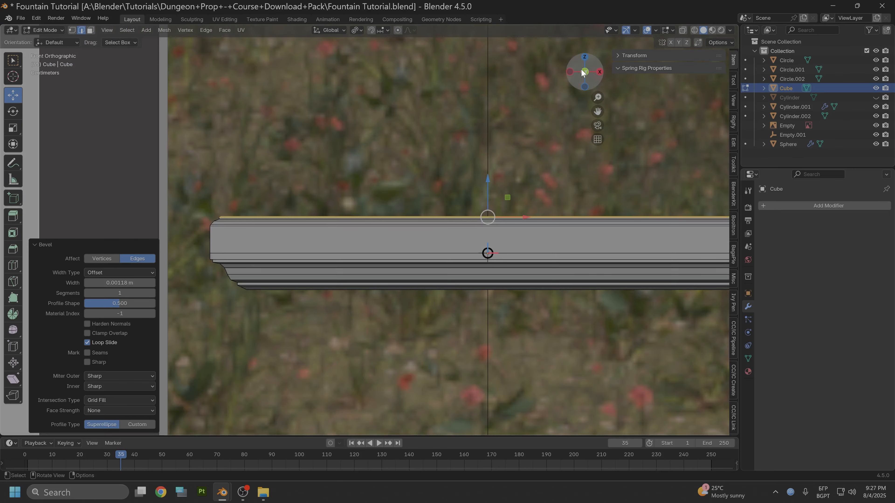
pyautogui.moveTo(380, 237); pyautogui.dragTo(340, 231, button='middle')
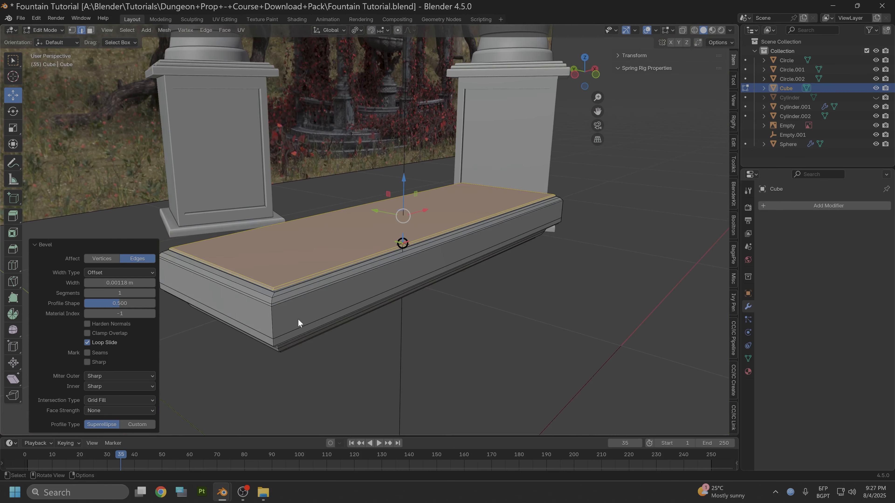
pyautogui.click(268, 316)
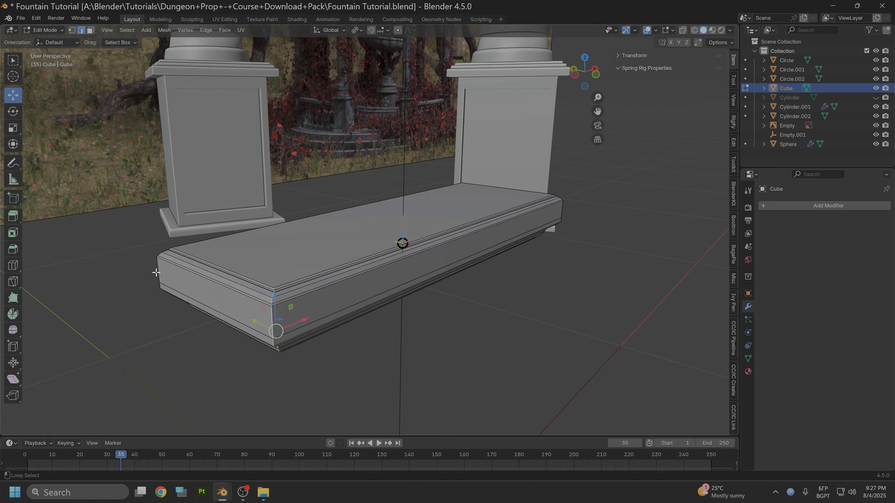
pyautogui.keyDown('alt'); pyautogui.keyDown('shift'); pyautogui.click(287, 284); pyautogui.keyUp('shift'); pyautogui.keyUp('alt')
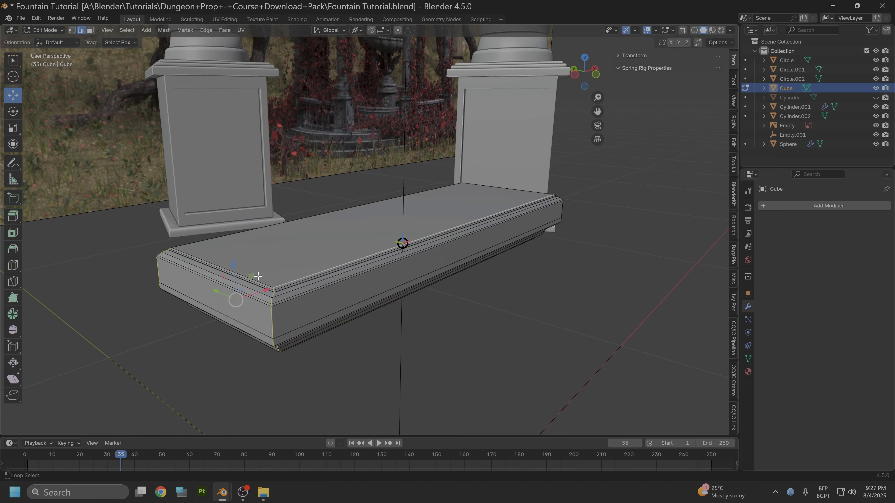
pyautogui.keyDown('alt'); pyautogui.keyDown('shift'); pyautogui.click(199, 245); pyautogui.keyUp('shift'); pyautogui.keyUp('alt')
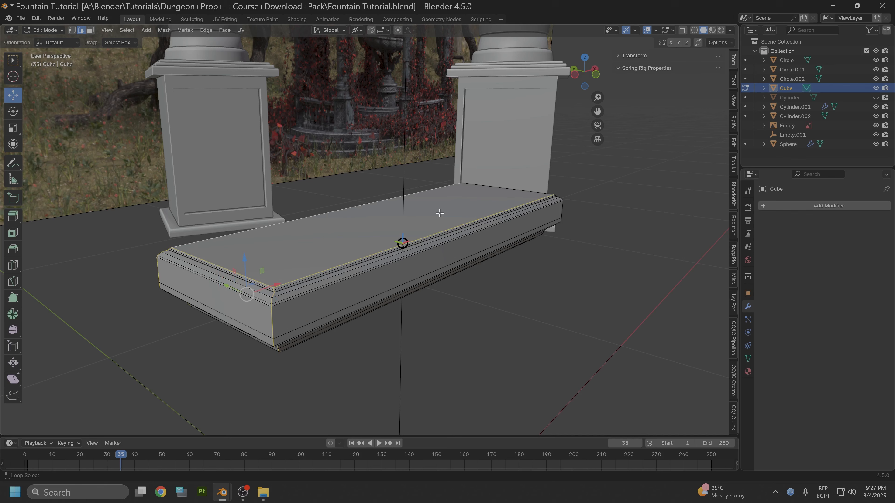
pyautogui.keyDown('alt'); pyautogui.keyDown('shift'); pyautogui.click(506, 190); pyautogui.keyUp('shift'); pyautogui.keyUp('alt')
pyautogui.scroll(1, 329, 286)
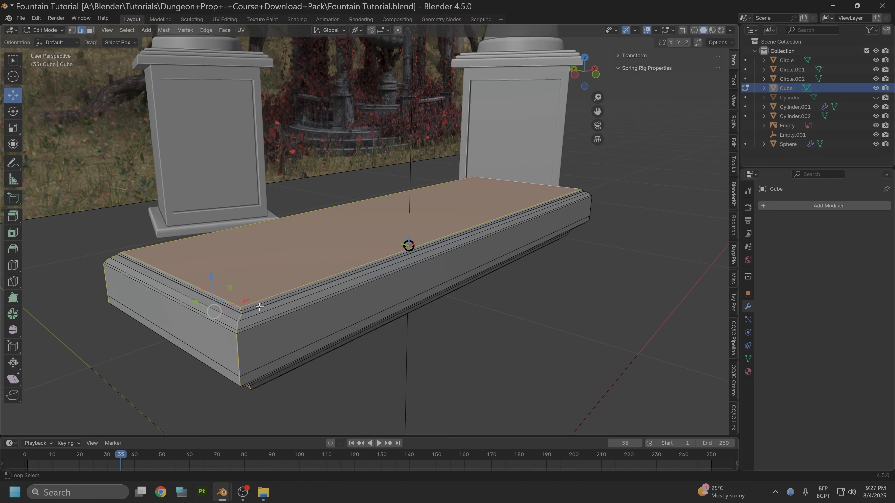
# Step: Add the edges around the slab's bottom face and the edge loop of the thin lower molding strip to the selection
pyautogui.moveTo(344, 344); pyautogui.dragTo(453, 323, button='middle')
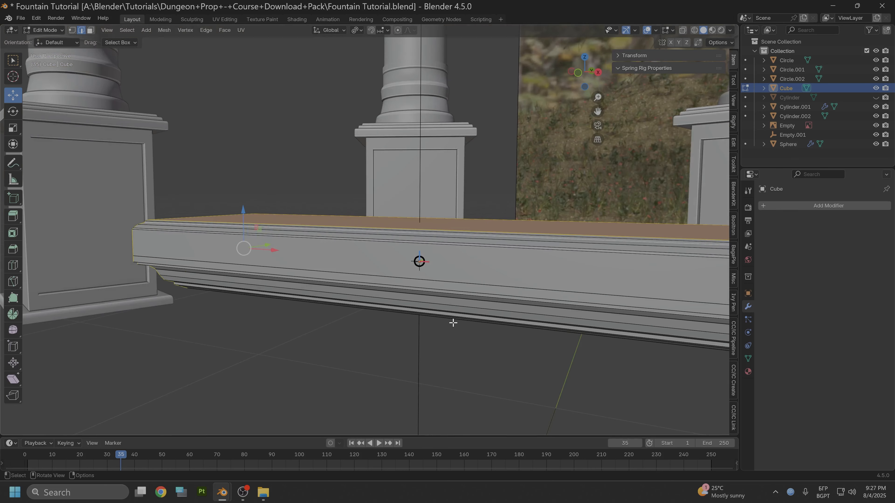
pyautogui.scroll(-3, 453, 323)
pyautogui.moveTo(566, 253); pyautogui.dragTo(425, 236, button='middle')
pyautogui.scroll(3, 425, 236)
pyautogui.keyDown('alt'); pyautogui.click(265, 189); pyautogui.keyUp('alt')
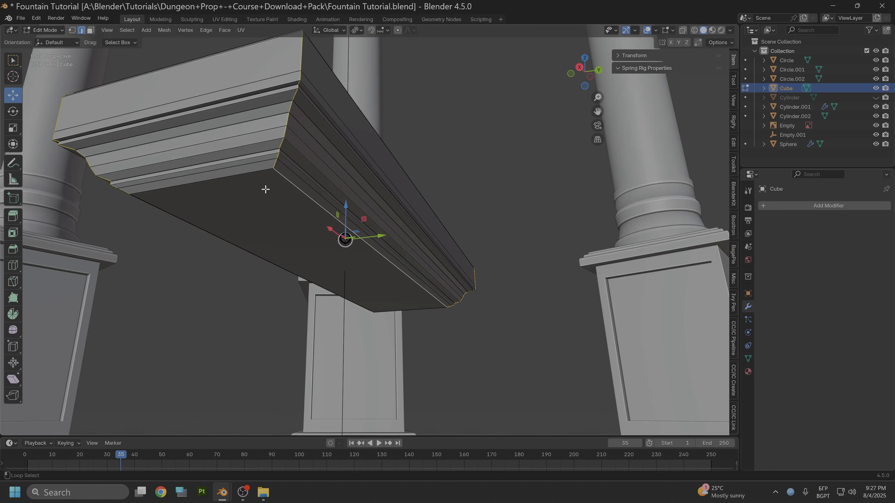
pyautogui.keyDown('alt'); pyautogui.click(396, 307); pyautogui.keyUp('alt')
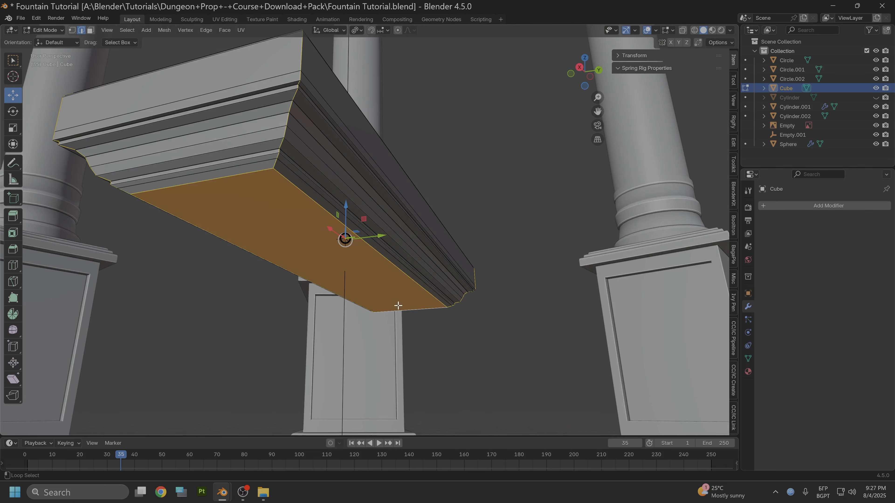
pyautogui.scroll(2, 288, 153)
pyautogui.keyDown('alt'); pyautogui.keyDown('shift'); pyautogui.click(286, 154); pyautogui.keyUp('shift'); pyautogui.keyUp('alt')
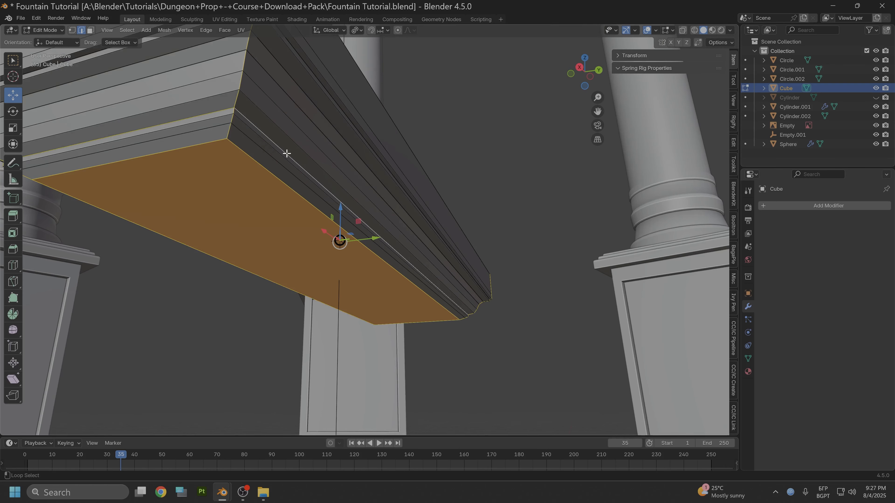
# Step: Add the edge loops of the narrow ledge directly beneath the slab's thick upper band to the selection
pyautogui.scroll(-3, 271, 165)
pyautogui.moveTo(271, 166); pyautogui.dragTo(304, 183, button='middle')
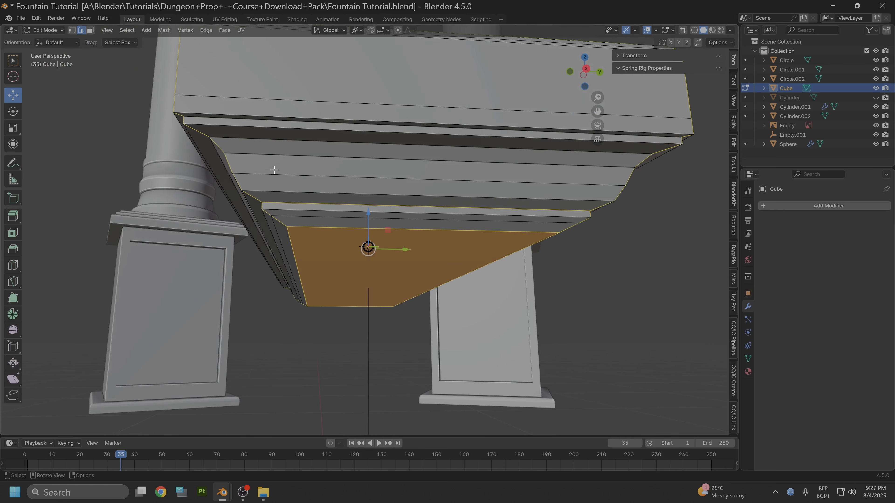
pyautogui.keyDown('alt'); pyautogui.keyDown('shift'); pyautogui.click(250, 128); pyautogui.keyUp('shift'); pyautogui.keyUp('alt')
pyautogui.keyDown('alt'); pyautogui.keyDown('shift'); pyautogui.click(235, 117); pyautogui.keyUp('shift'); pyautogui.keyUp('alt')
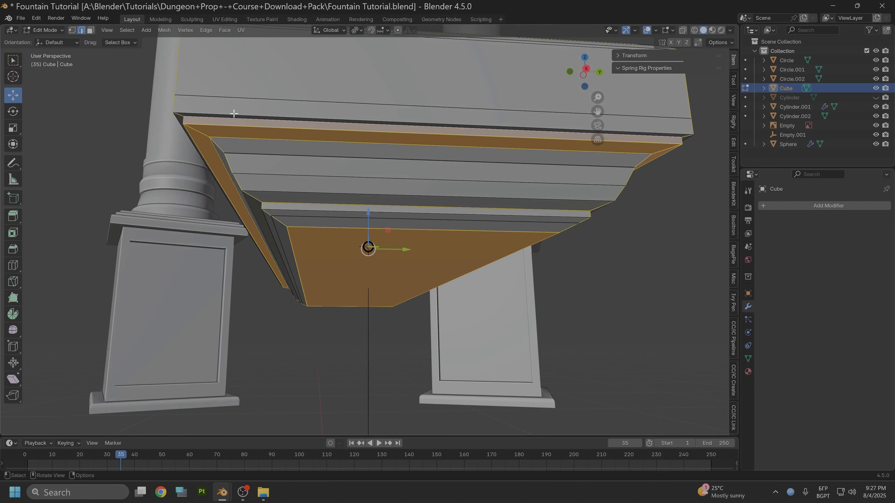
pyautogui.moveTo(224, 106); pyautogui.dragTo(316, 134, button='middle')
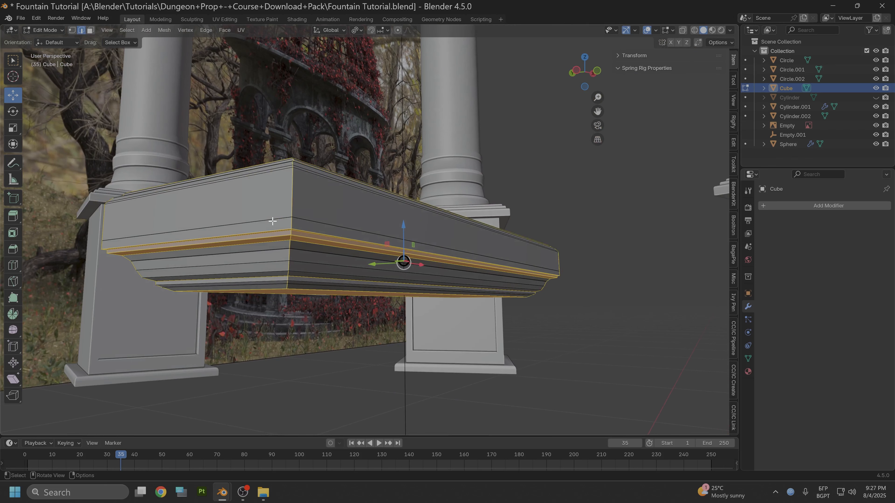
# Step: Mark the selected slab edges as sharp and as UV seams
pyautogui.hotkey('ctrl', 'e')
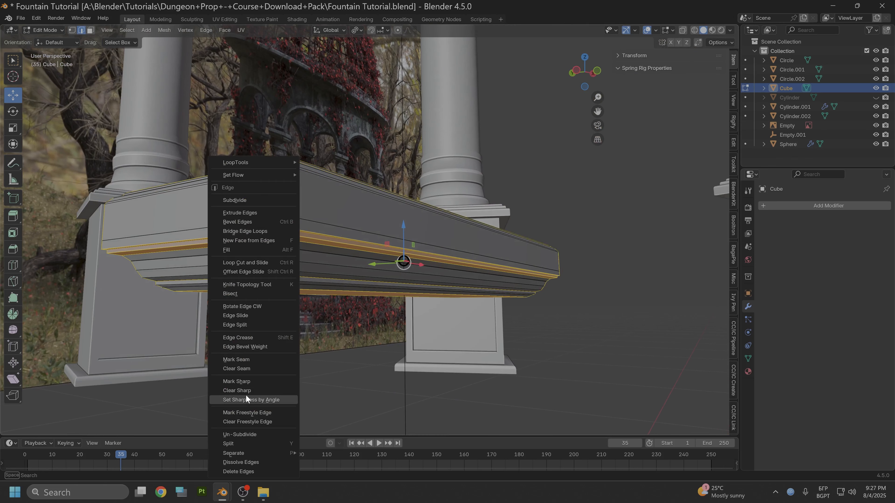
pyautogui.click(243, 382)
pyautogui.hotkey('ctrl', 'e')
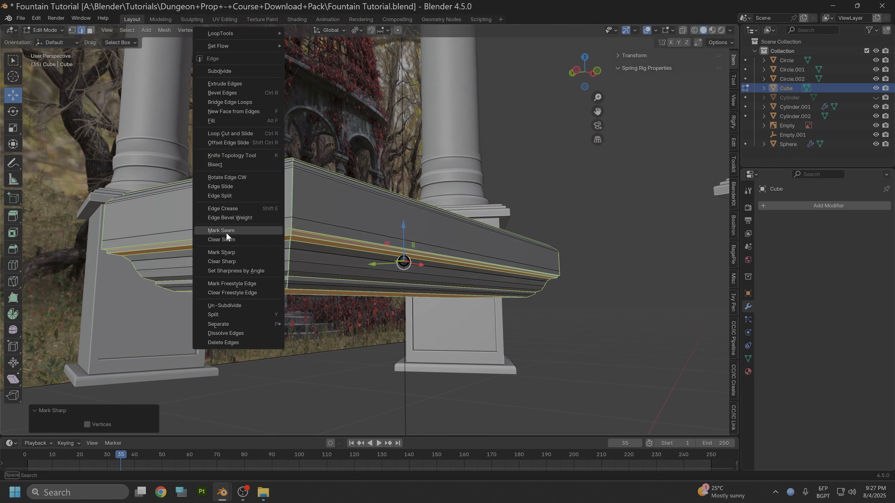
pyautogui.click(230, 235)
pyautogui.moveTo(323, 276); pyautogui.dragTo(355, 294, button='middle')
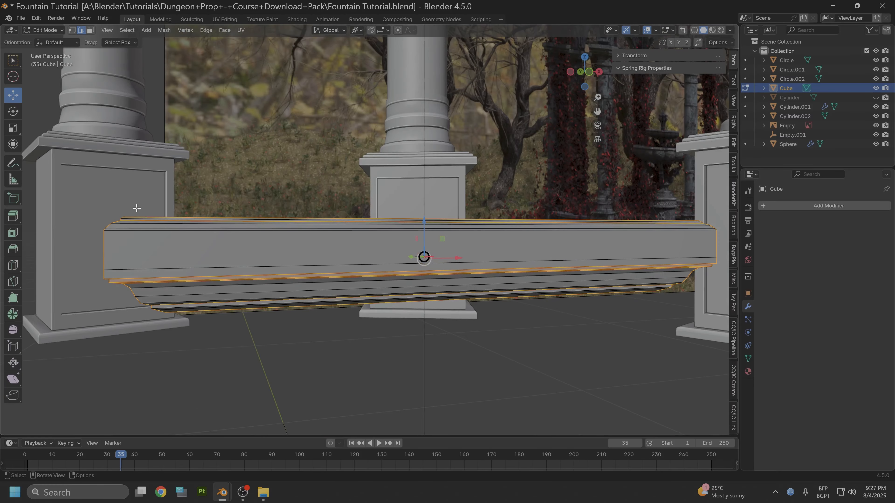
# Step: Return to Object Mode and apply Shade Smooth to the slab
pyautogui.click(55, 33)
pyautogui.click(49, 40)
pyautogui.click(143, 30)
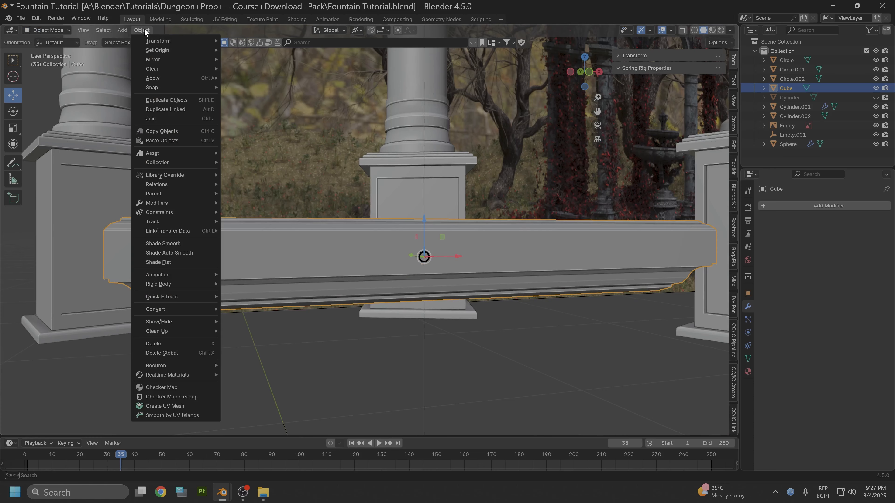
pyautogui.click(168, 240)
pyautogui.moveTo(266, 263); pyautogui.dragTo(360, 209, button='middle')
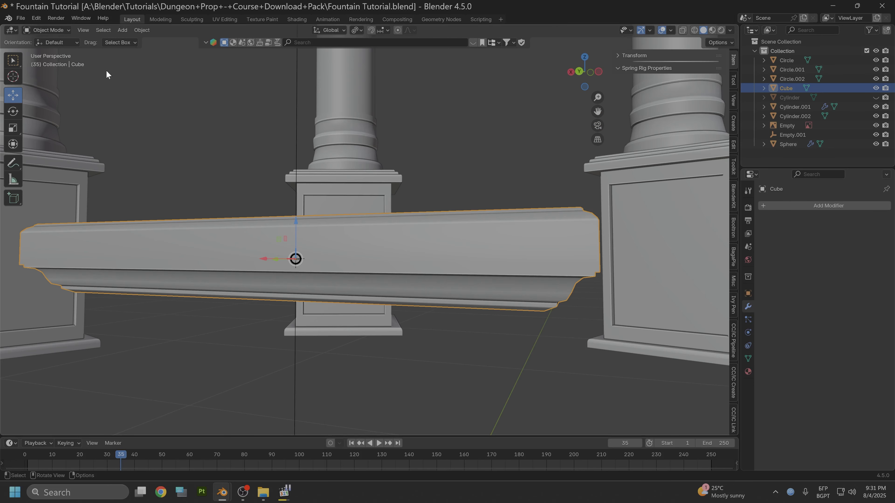
# Step: In Edit Mode, snap the 3D cursor to the selected slab edges, working from the front orthographic view
pyautogui.click(50, 29)
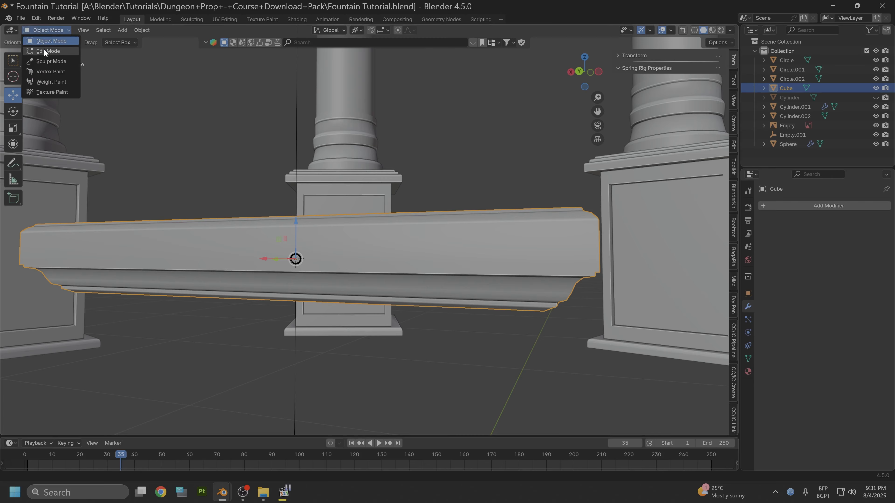
pyautogui.click(44, 49)
pyautogui.moveTo(138, 88); pyautogui.dragTo(397, 79, button='middle')
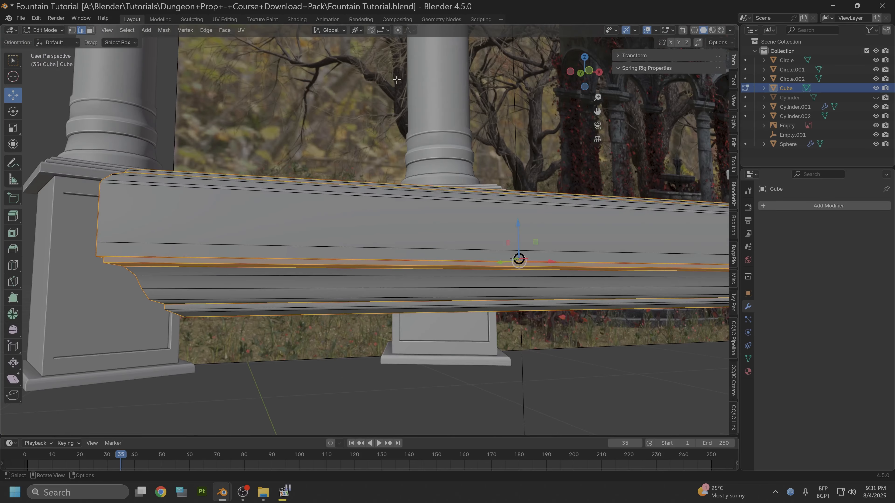
pyautogui.click(581, 72)
pyautogui.scroll(1, 426, 174)
pyautogui.scroll(-2, 462, 170)
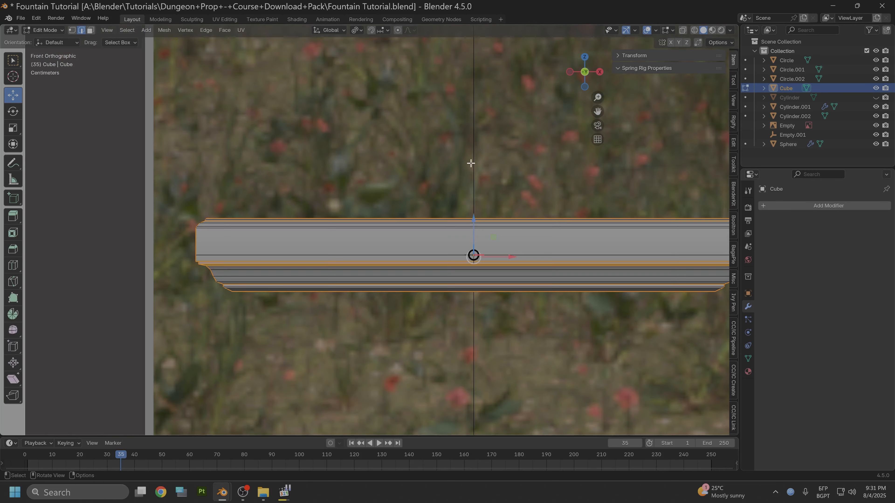
pyautogui.keyDown('shift'); pyautogui.moveTo(480, 160); pyautogui.dragTo(399, 160, button='middle'); pyautogui.keyUp('shift')
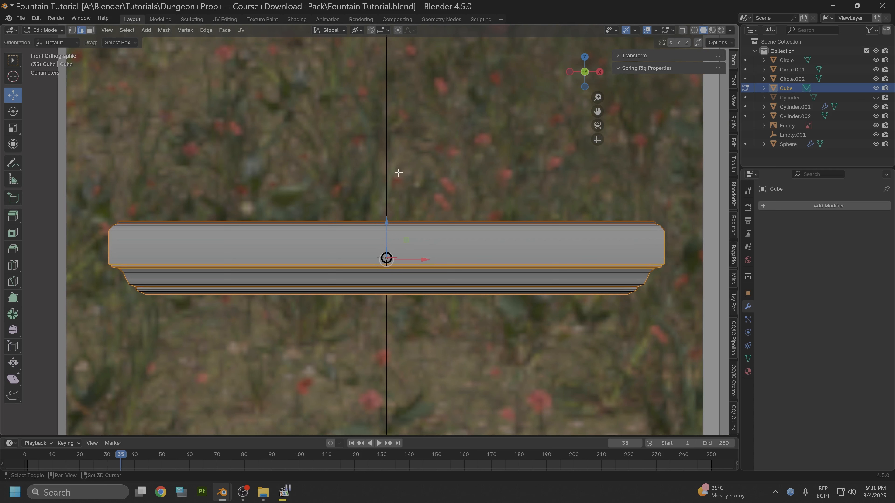
pyautogui.hotkey('shift', 's')
pyautogui.click(399, 227)
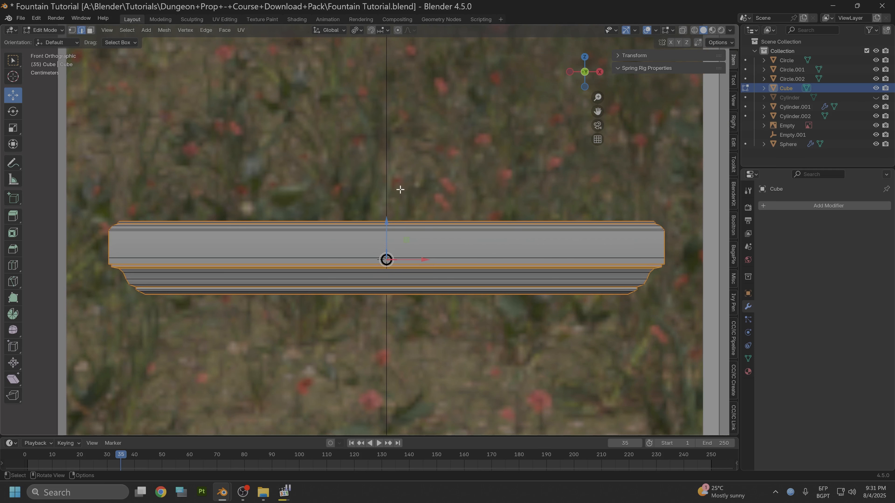
# Step: Add a cube to the slab mesh at the 3D cursor, scale it down to a small block and lower it about 0.033 m
pyautogui.hotkey('shift', 'a')
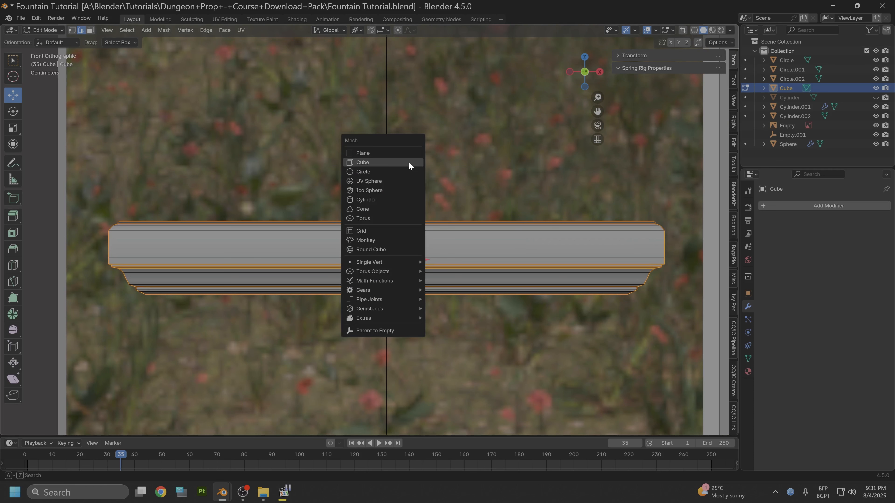
pyautogui.click(395, 161)
pyautogui.press('s')
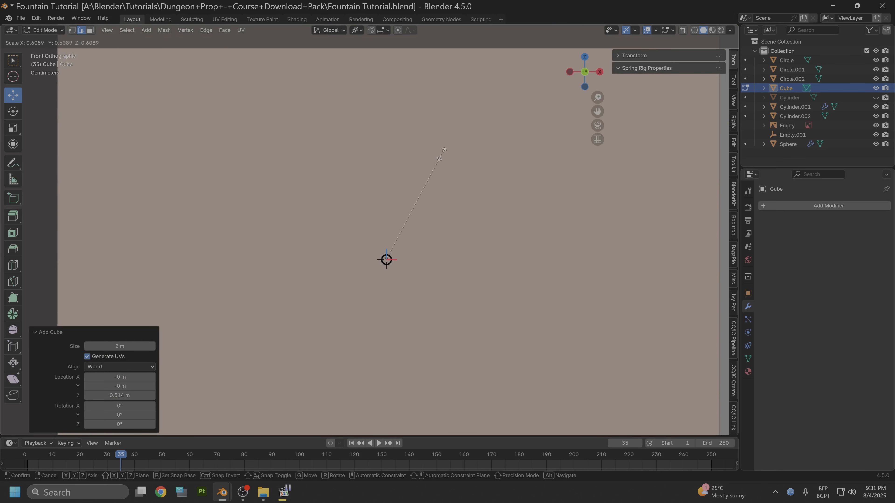
pyautogui.click(385, 254)
pyautogui.moveTo(388, 239); pyautogui.dragTo(383, 274)
pyautogui.moveTo(417, 230); pyautogui.dragTo(458, 161, button='middle')
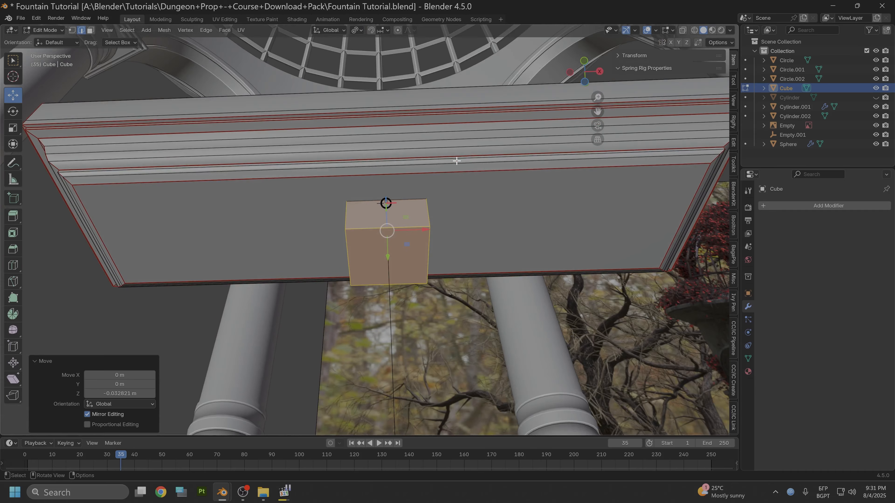
# Step: Scale the small block to about 0.804 and move it down about 0.05 m along Z, below the slab
pyautogui.press('s')
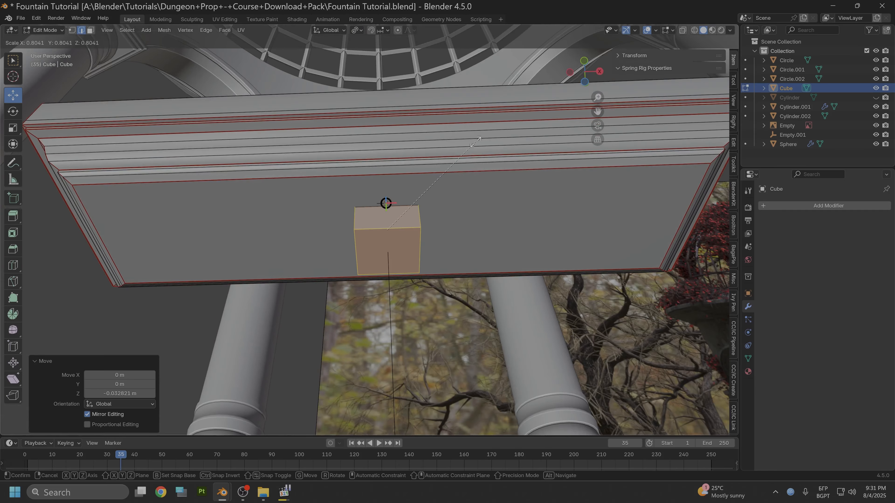
pyautogui.click(475, 141)
pyautogui.moveTo(476, 141); pyautogui.dragTo(421, 211, button='middle')
pyautogui.press('g')
pyautogui.press('z')
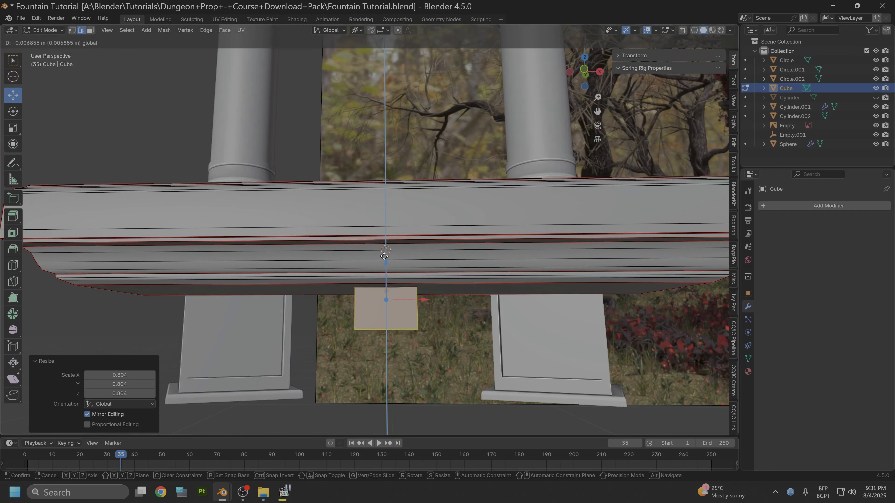
pyautogui.click(384, 257)
pyautogui.scroll(-3, 371, 238)
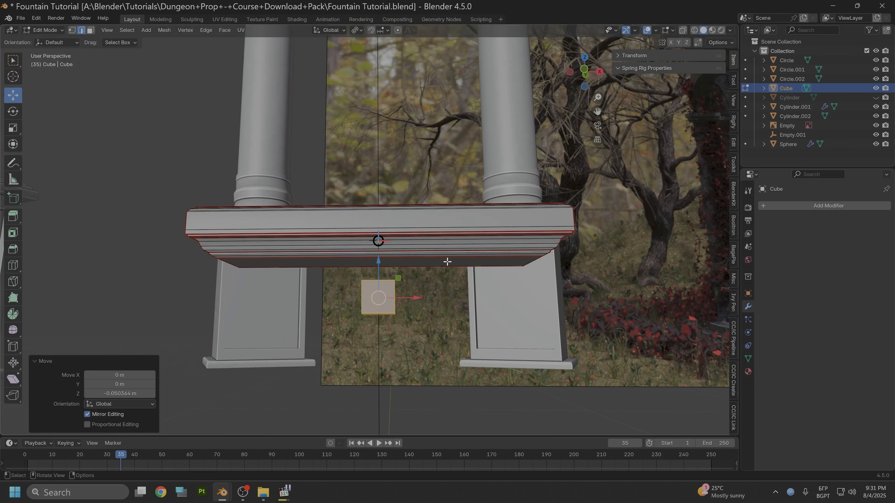
# Step: Stretch the block vertically by about 1.556 along Z and lower it about 0.0097 m
pyautogui.click(583, 72)
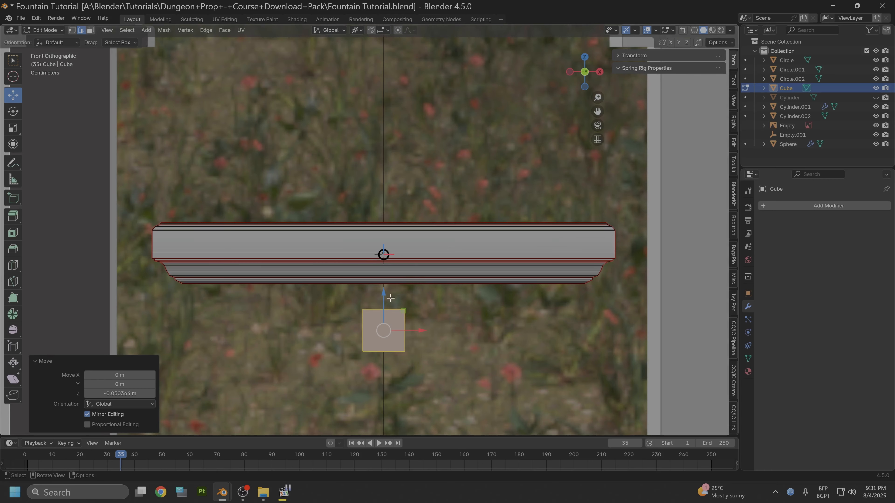
pyautogui.press('s')
pyautogui.press('z')
pyautogui.click(422, 248)
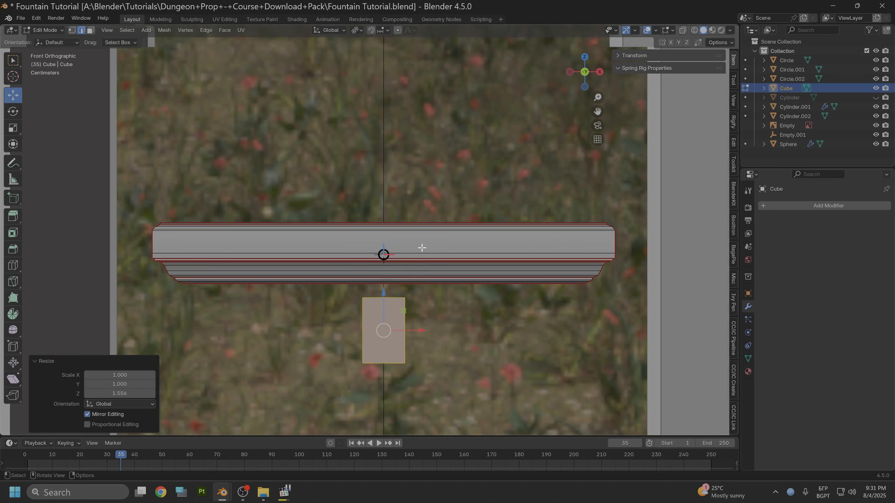
pyautogui.scroll(-3, 392, 299)
pyautogui.scroll(1, 388, 292)
pyautogui.moveTo(377, 266); pyautogui.dragTo(377, 270)
pyautogui.scroll(4, 378, 278)
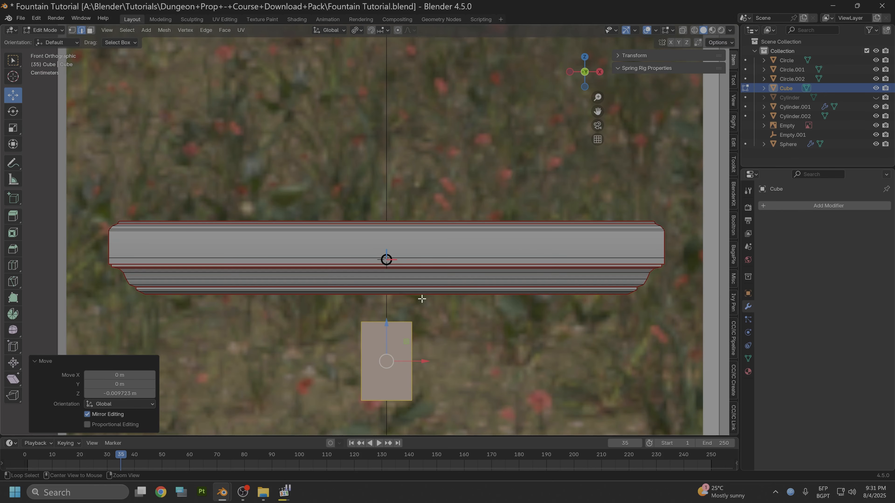
pyautogui.keyDown('shift'); pyautogui.moveTo(422, 299); pyautogui.dragTo(398, 300, button='middle'); pyautogui.keyUp('shift')
pyautogui.scroll(2, 393, 289)
# Step: Select the block's top and bottom faces and extrude them outward about 0.0166 m along their normals
pyautogui.hotkey('alt', 'a')
pyautogui.keyDown('alt'); pyautogui.click(394, 301); pyautogui.keyUp('alt')
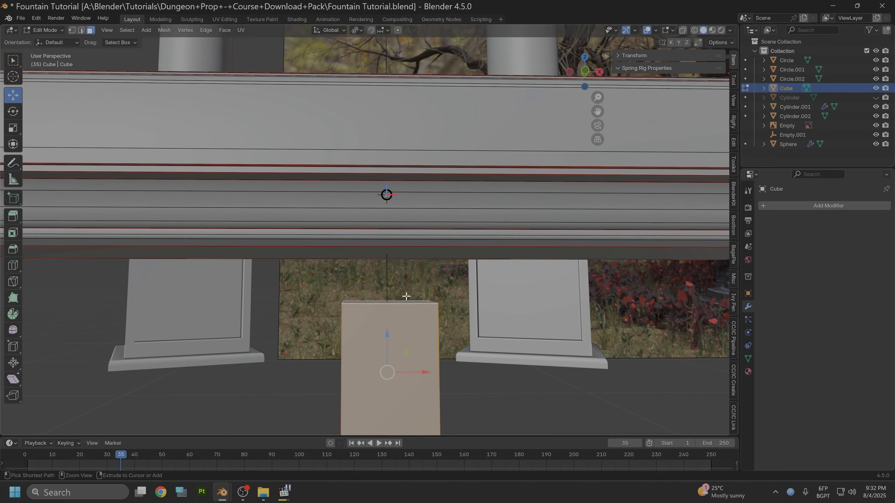
pyautogui.hotkey('alt', 'a')
pyautogui.moveTo(398, 299); pyautogui.dragTo(397, 312, button='middle')
pyautogui.keyDown('shift'); pyautogui.click(397, 312); pyautogui.keyUp('shift')
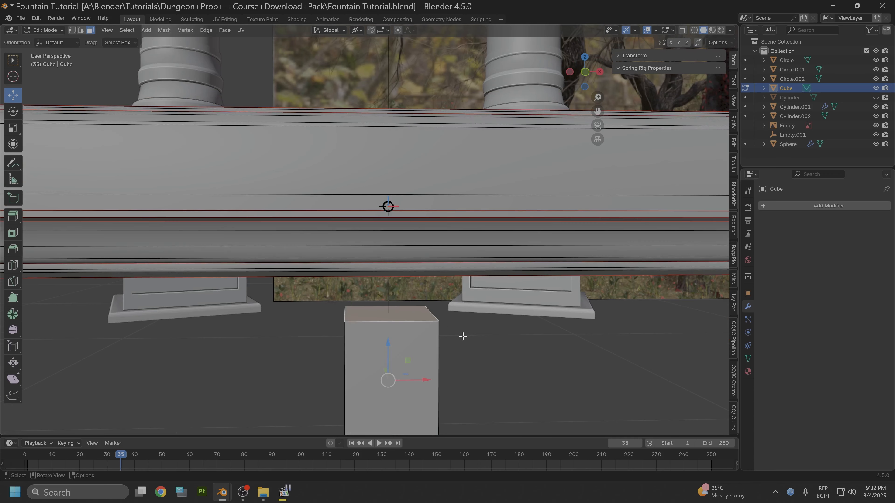
pyautogui.moveTo(461, 342)
pyautogui.mouseDown(button='middle')
pyautogui.moveTo(462, 296)
pyautogui.moveTo(457, 326)
pyautogui.mouseUp(button='middle')
pyautogui.press('e')
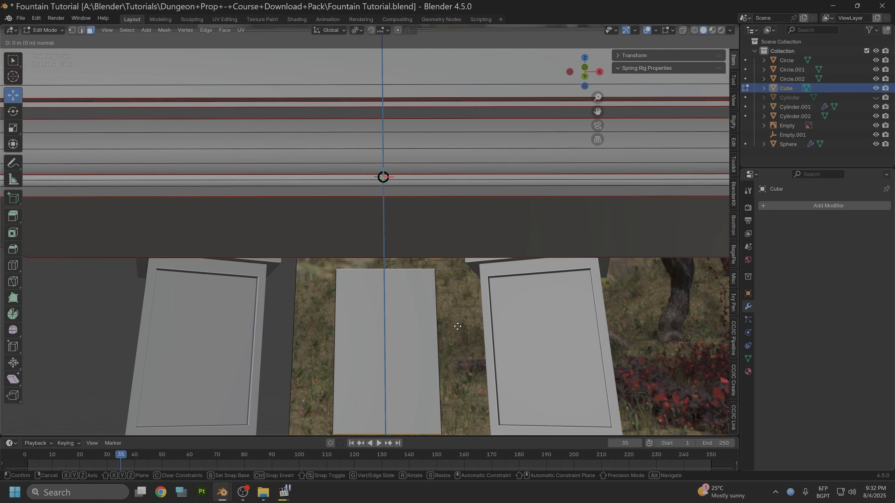
pyautogui.rightClick(456, 326)
pyautogui.hotkey('alt', 's')
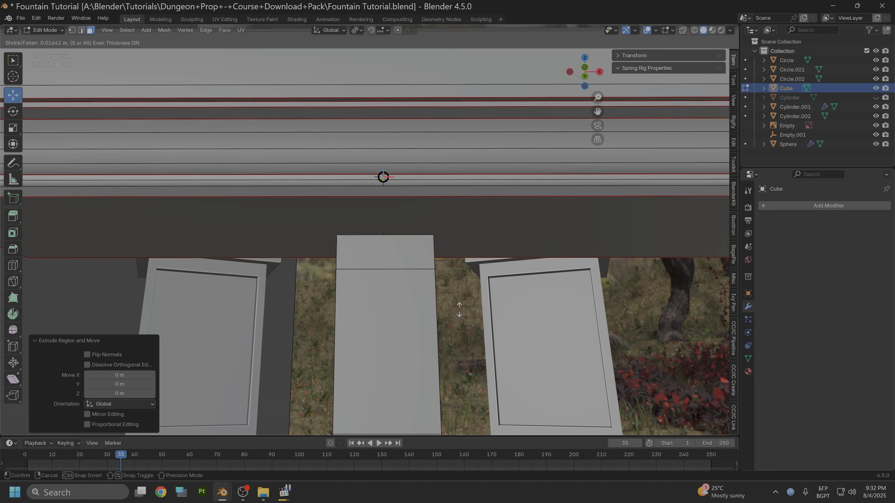
pyautogui.click(458, 312)
# Step: Select the side faces around the block's top and bottom end sections and extrude them outward about 0.00915 m along their normals
pyautogui.scroll(-5, 458, 309)
pyautogui.moveTo(452, 303)
pyautogui.mouseDown(button='middle')
pyautogui.moveTo(445, 328)
pyautogui.moveTo(451, 290)
pyautogui.mouseUp(button='middle')
pyautogui.scroll(1, 431, 306)
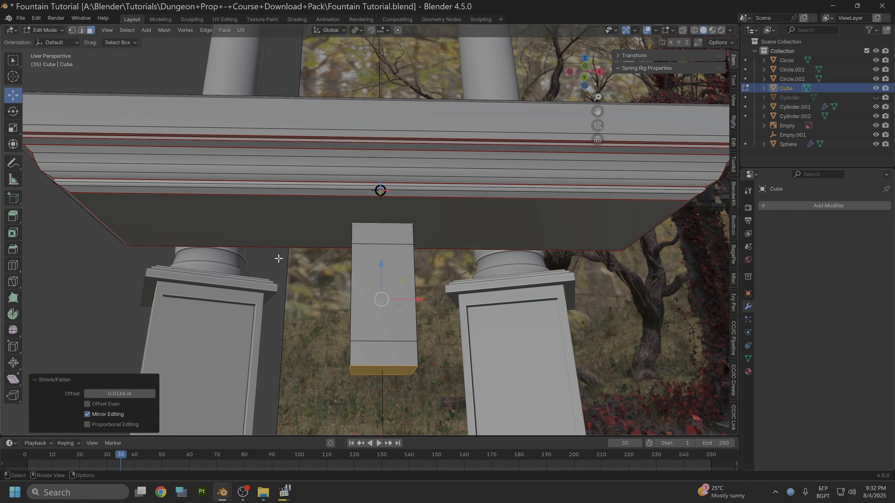
pyautogui.click(351, 347)
pyautogui.keyDown('alt'); pyautogui.click(351, 346); pyautogui.keyUp('alt')
pyautogui.moveTo(324, 298); pyautogui.dragTo(328, 304, button='middle')
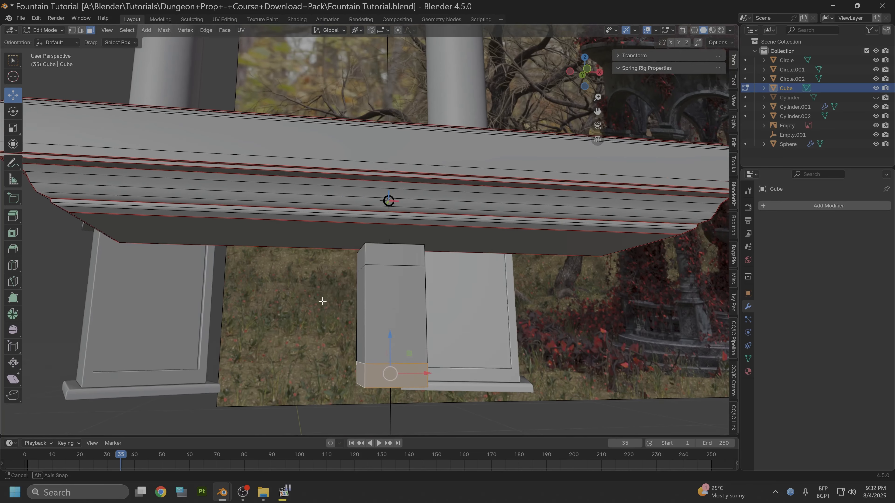
pyautogui.keyDown('alt'); pyautogui.keyDown('shift'); pyautogui.click(370, 260); pyautogui.keyUp('shift'); pyautogui.keyUp('alt')
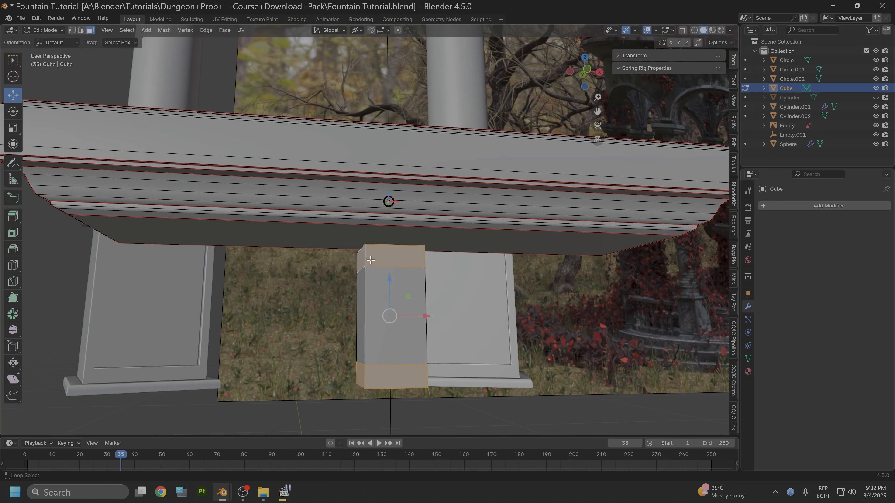
pyautogui.press('e')
pyautogui.rightClick(430, 277)
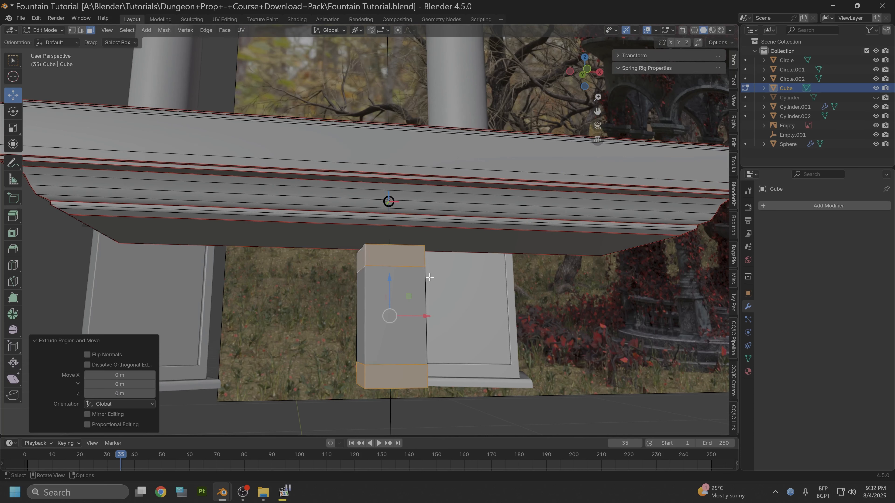
pyautogui.hotkey('alt', 's')
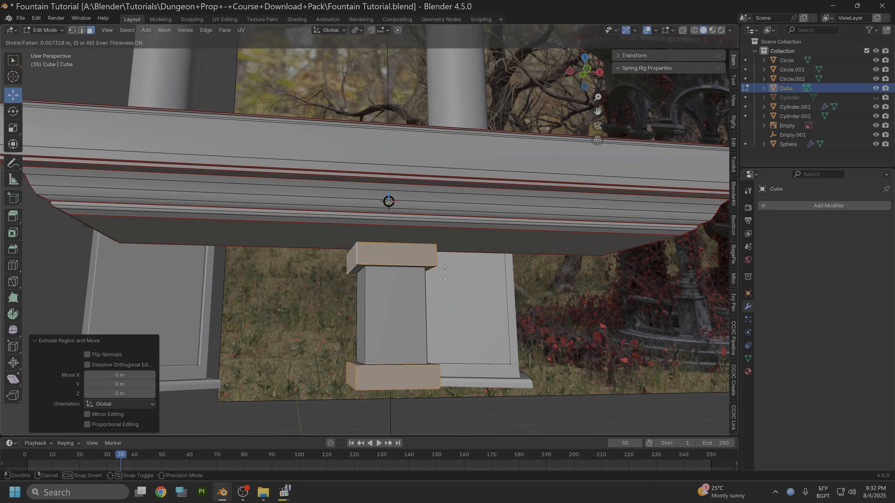
pyautogui.click(447, 272)
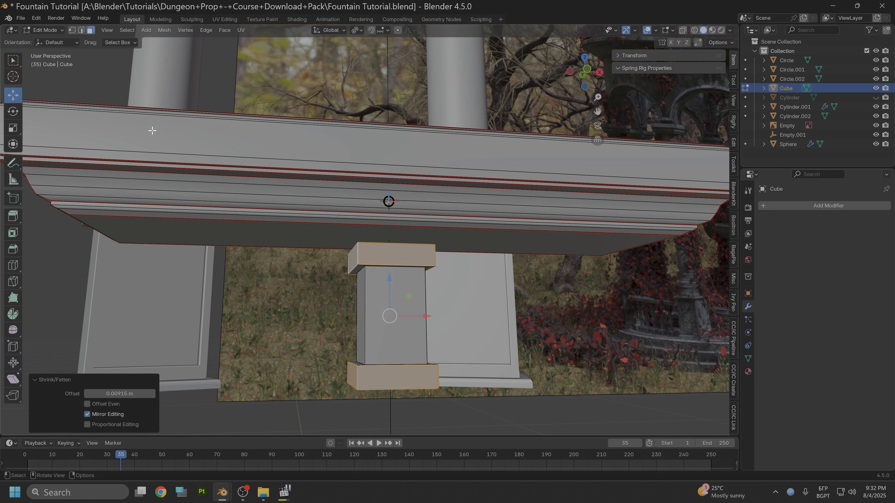
# Step: Bevel the inner edge loops of the top and bottom end sections by about 0.0049 m
pyautogui.click(81, 30)
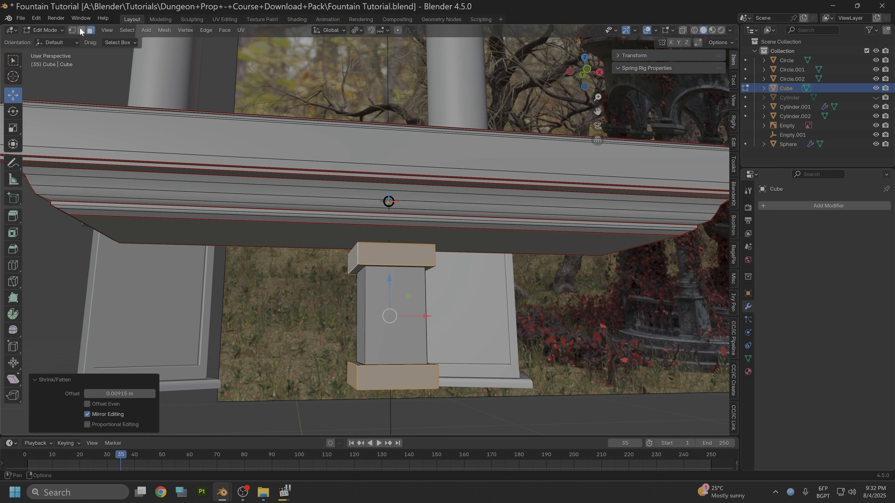
pyautogui.click(378, 368)
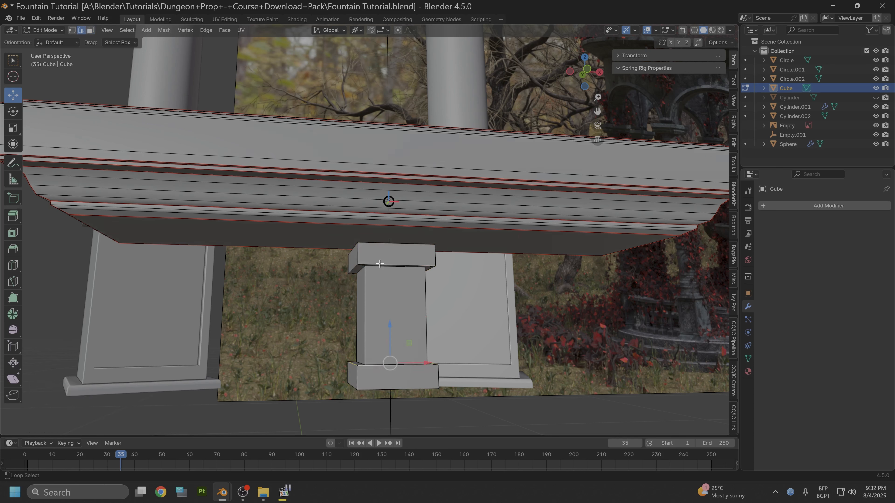
pyautogui.hotkey('ctrl', 'b')
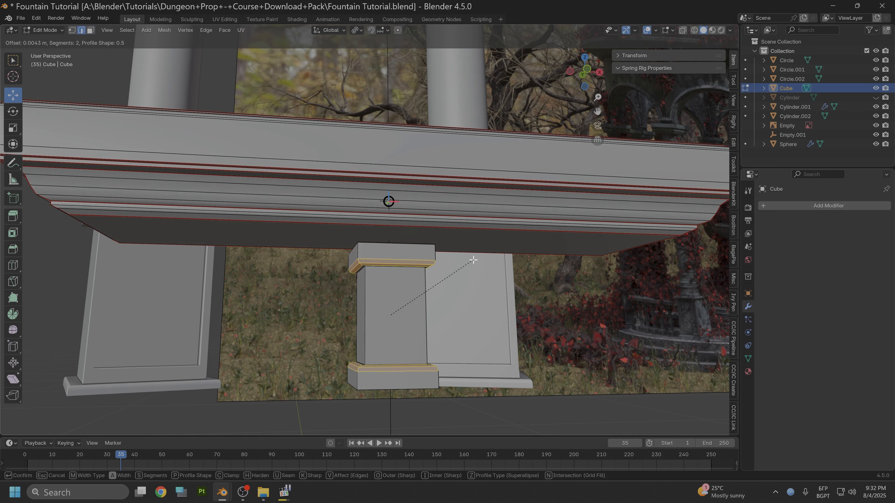
pyautogui.click(474, 259)
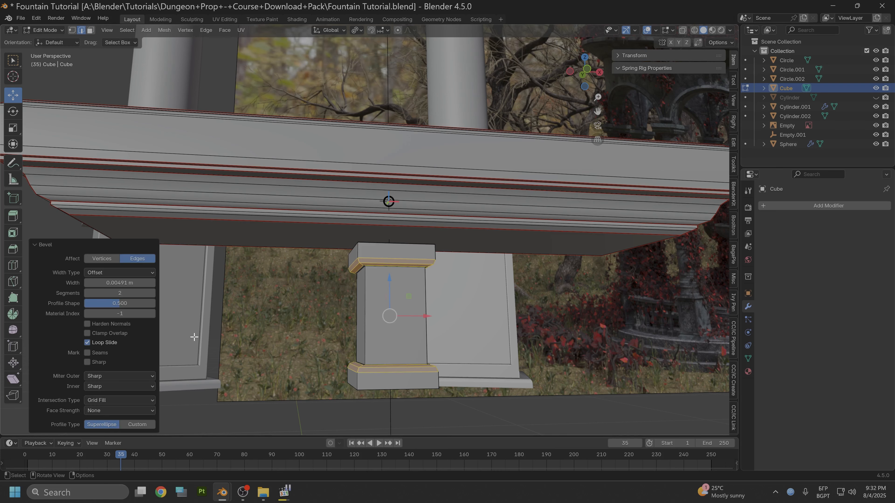
# Step: Switch the bevel to the custom stepped profile and set it to 8 segments
pyautogui.click(137, 424)
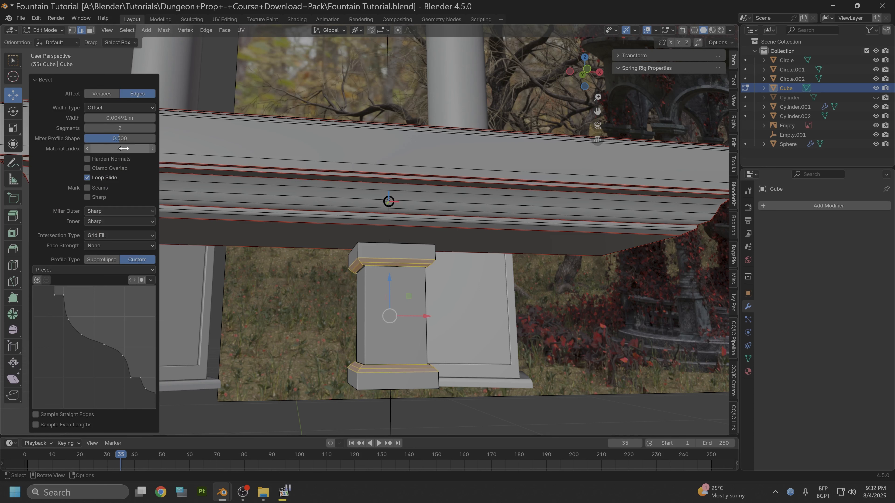
pyautogui.moveTo(148, 128); pyautogui.dragTo(148, 128)
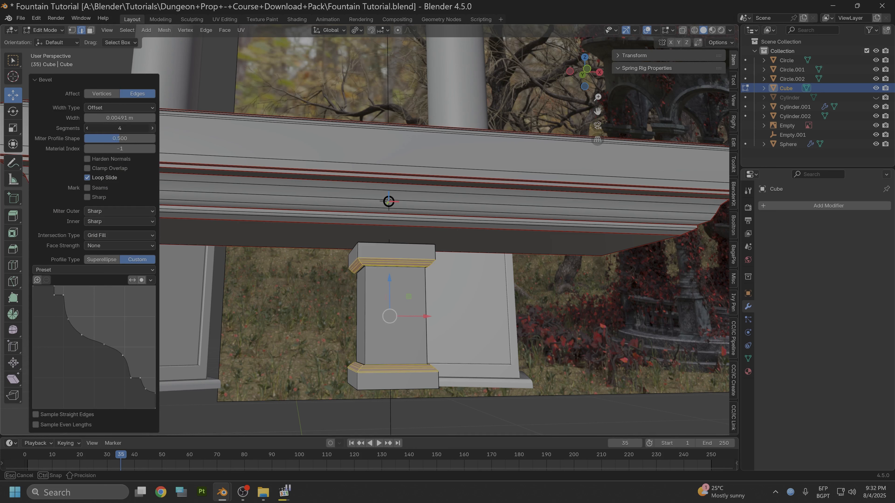
pyautogui.click(151, 127)
pyautogui.click(151, 128)
pyautogui.click(151, 128)
pyautogui.click(151, 128)
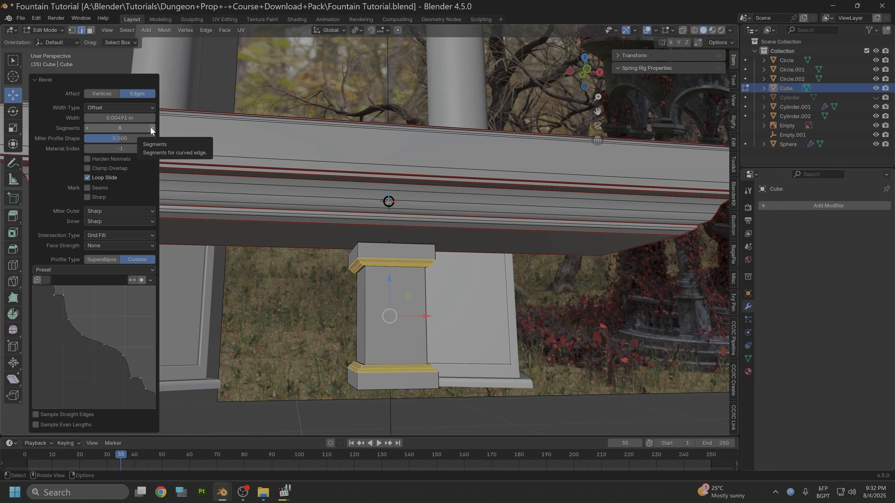
# Step: Examine the stepped moulding on the block's top and bottom ends up close, from the front and from above
pyautogui.click(341, 298)
pyautogui.scroll(5, 331, 319)
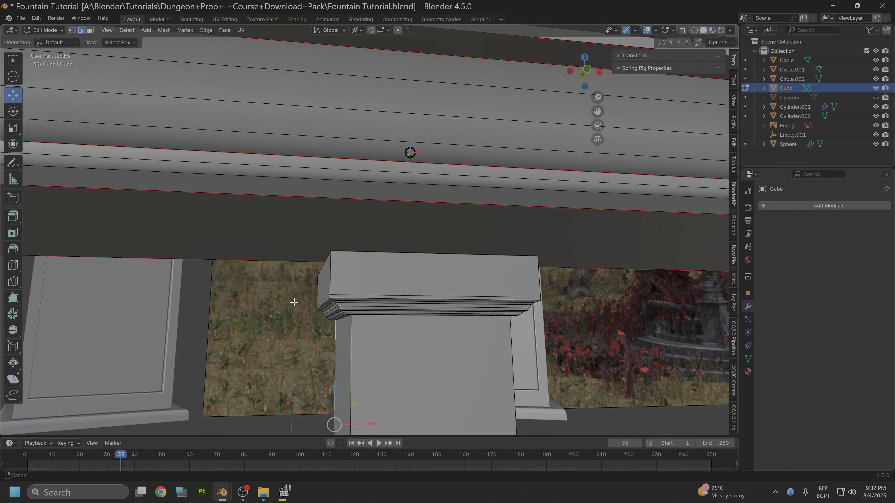
pyautogui.moveTo(294, 302); pyautogui.dragTo(292, 270, button='middle')
pyautogui.moveTo(333, 237); pyautogui.dragTo(324, 254, button='middle')
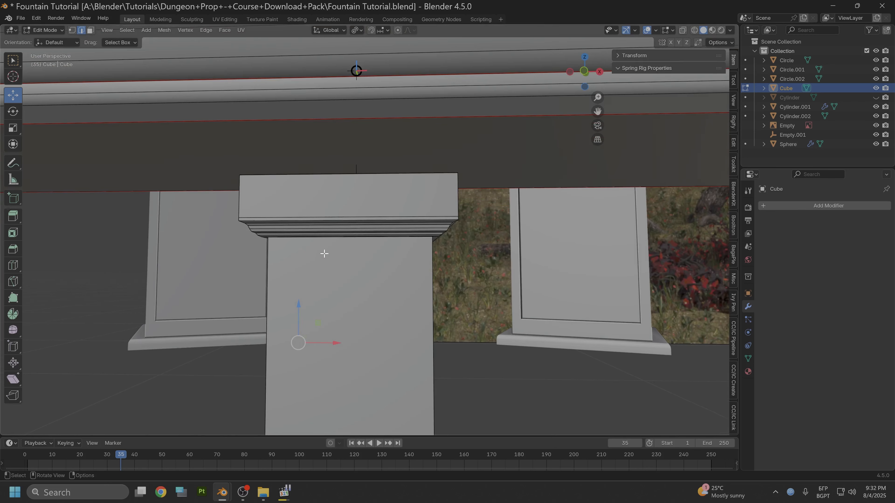
pyautogui.scroll(-3, 325, 254)
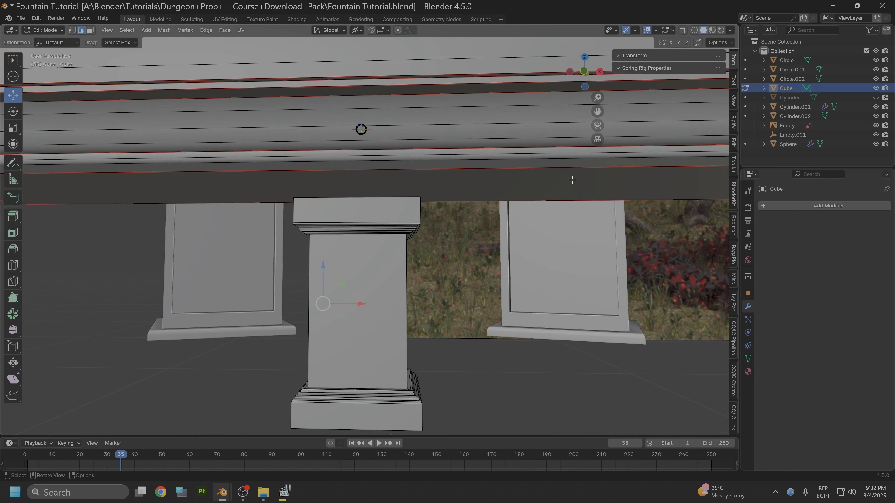
pyautogui.click(584, 72)
pyautogui.scroll(2, 406, 254)
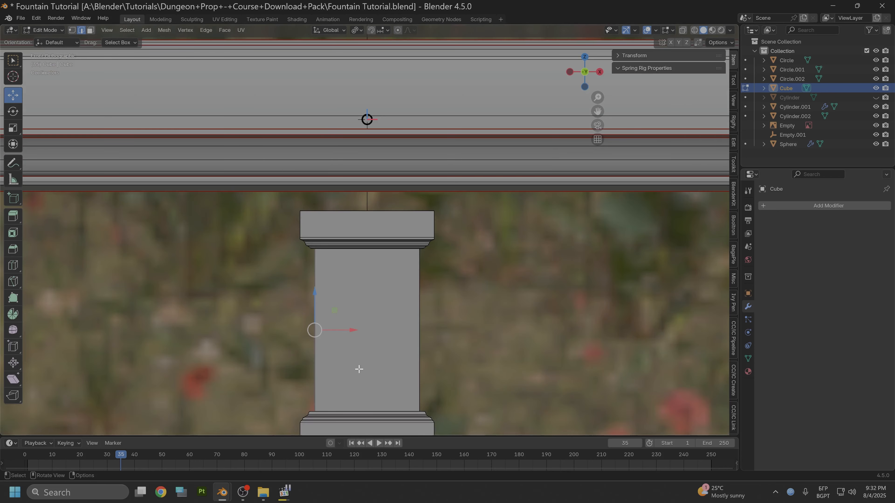
pyautogui.moveTo(359, 369); pyautogui.dragTo(384, 363, button='middle')
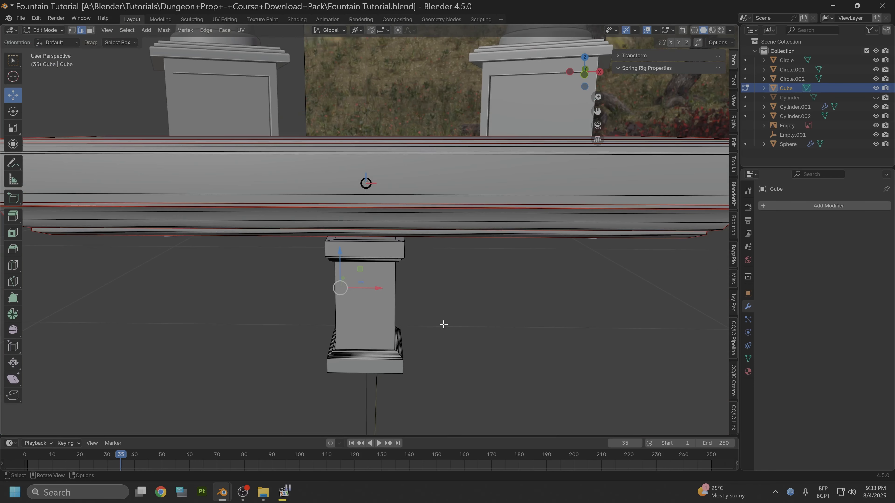
# Step: Select the whole moulded block as linked geometry and scale it uniformly to about 0.511
pyautogui.press('a')
pyautogui.click(390, 304)
pyautogui.press('l')
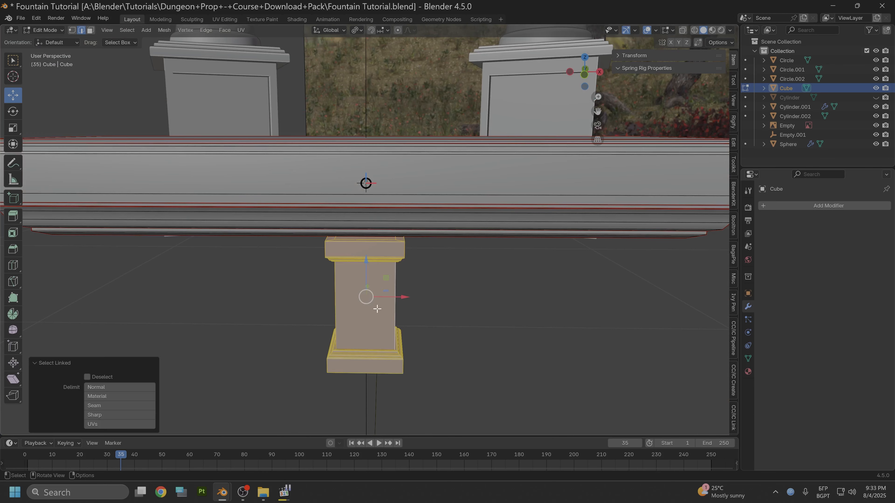
pyautogui.moveTo(411, 347); pyautogui.dragTo(374, 293, button='middle')
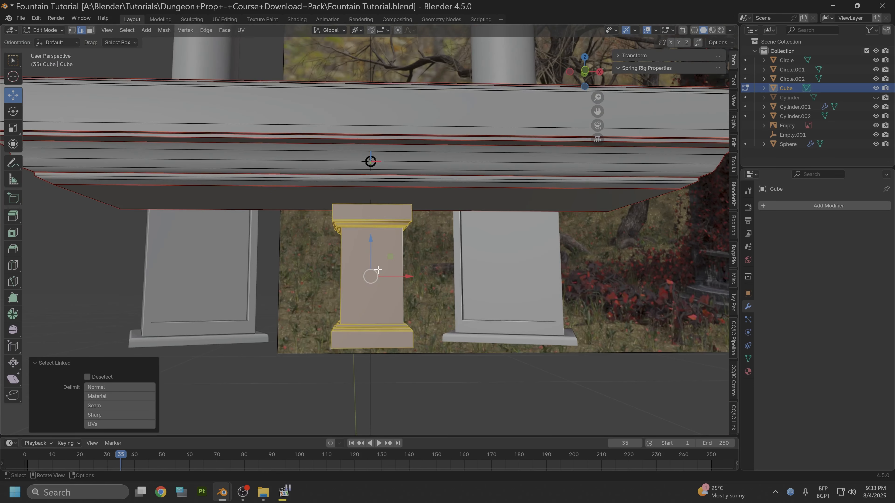
pyautogui.press('s')
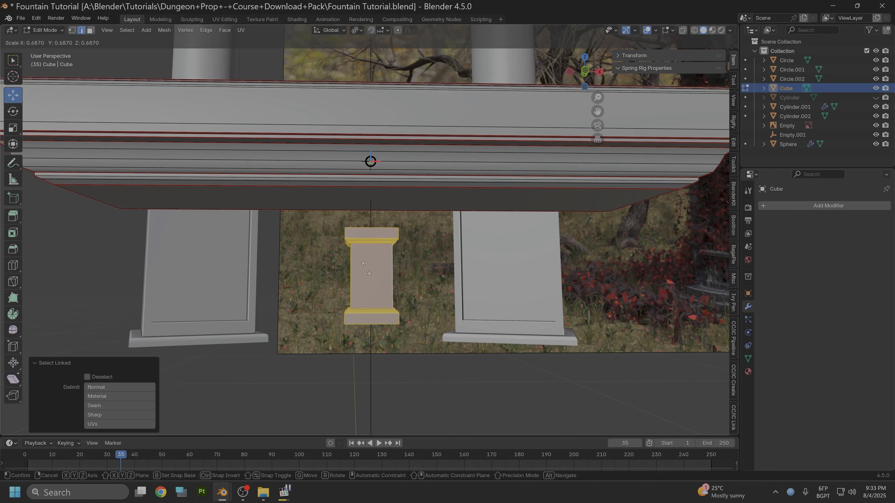
pyautogui.click(368, 271)
pyautogui.scroll(3, 368, 272)
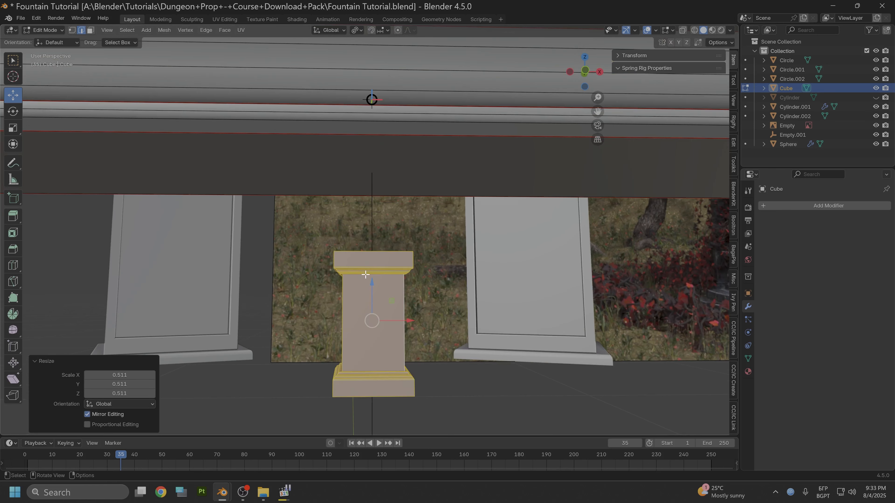
# Step: Stretch the baluster by about 1.598 along Z
pyautogui.press('s')
pyautogui.press('z')
pyautogui.click(365, 247)
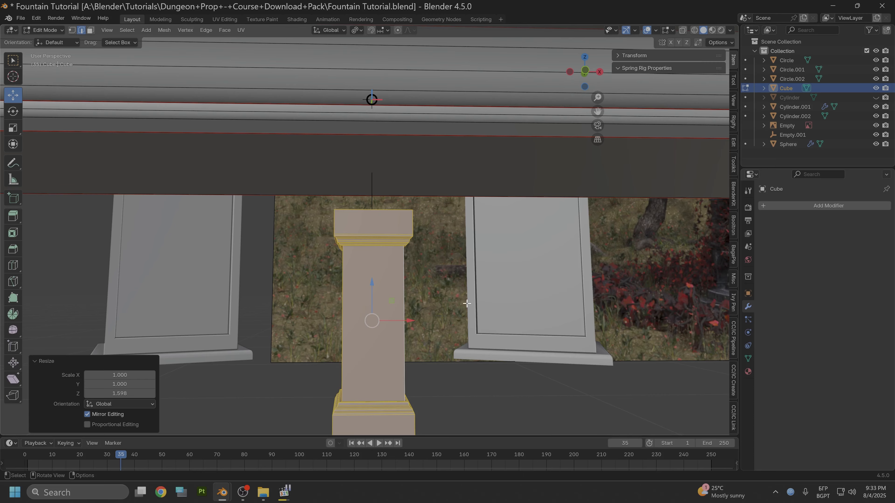
# Step: Select the edge loops at the shaft's top and bottom, snap the 3D cursor to them, and scale them to about 0.684 to narrow the shaft
pyautogui.keyDown('shift'); pyautogui.moveTo(467, 304); pyautogui.dragTo(467, 282, button='middle'); pyautogui.keyUp('shift')
pyautogui.keyDown('alt'); pyautogui.scroll(-1, 473, 227); pyautogui.keyUp('alt')
pyautogui.scroll(1, 405, 310)
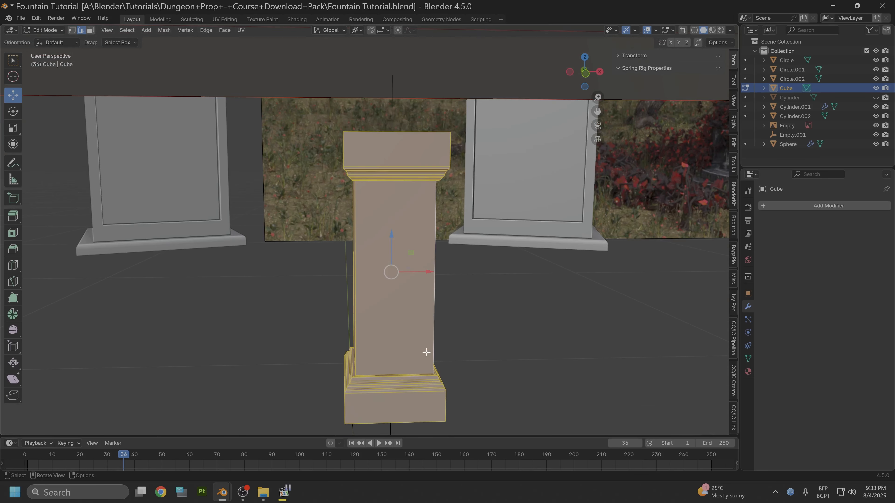
pyautogui.keyDown('shift'); pyautogui.moveTo(426, 352); pyautogui.dragTo(353, 86, button='middle'); pyautogui.keyUp('shift')
pyautogui.click(377, 322)
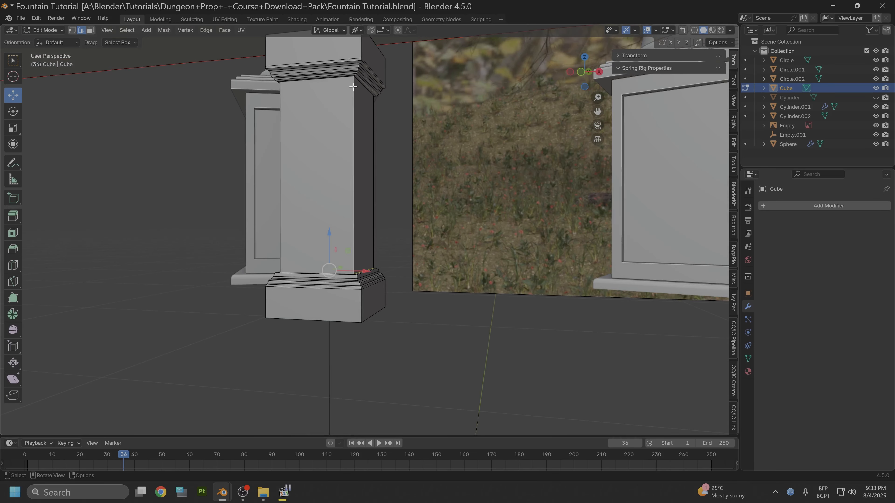
pyautogui.keyDown('alt'); pyautogui.keyDown('shift'); pyautogui.click(334, 81); pyautogui.keyUp('shift'); pyautogui.keyUp('alt')
pyautogui.hotkey('shift', 's')
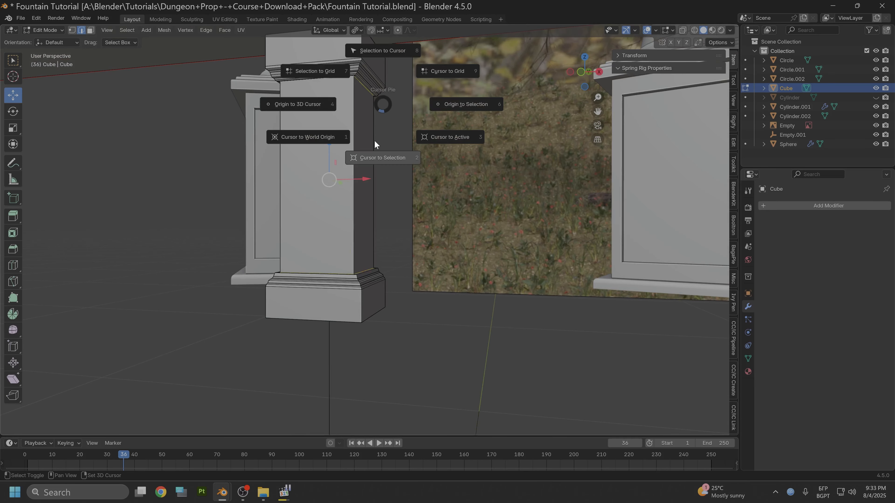
pyautogui.click(375, 153)
pyautogui.press('Left')
pyautogui.press('s')
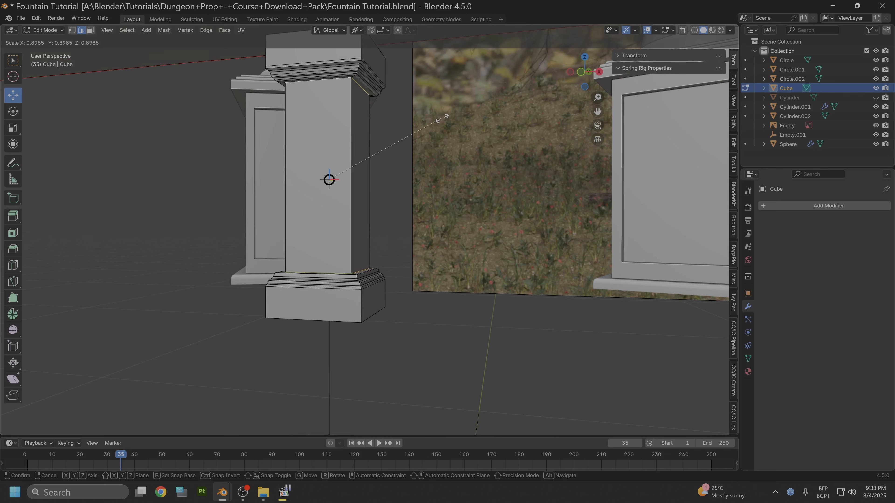
pyautogui.click(417, 134)
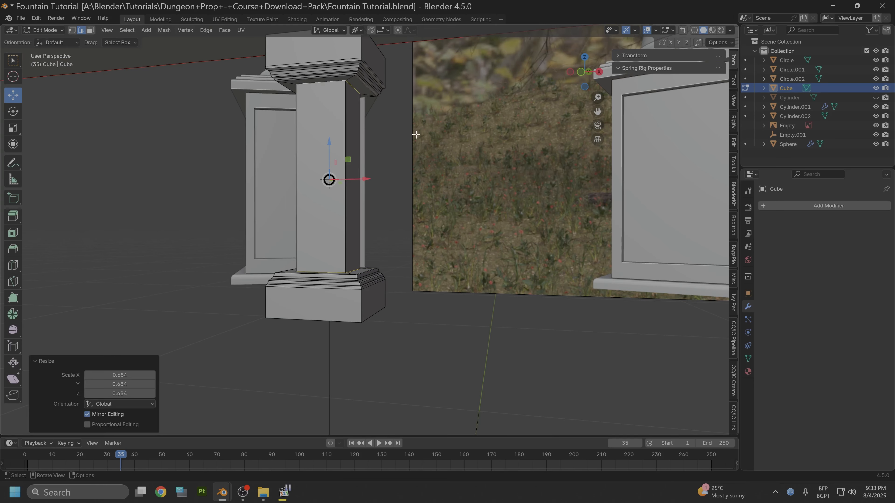
# Step: Select the entire linked baluster and scale it up uniformly until it reaches the slab's underside
pyautogui.moveTo(417, 134); pyautogui.dragTo(522, 156, button='middle')
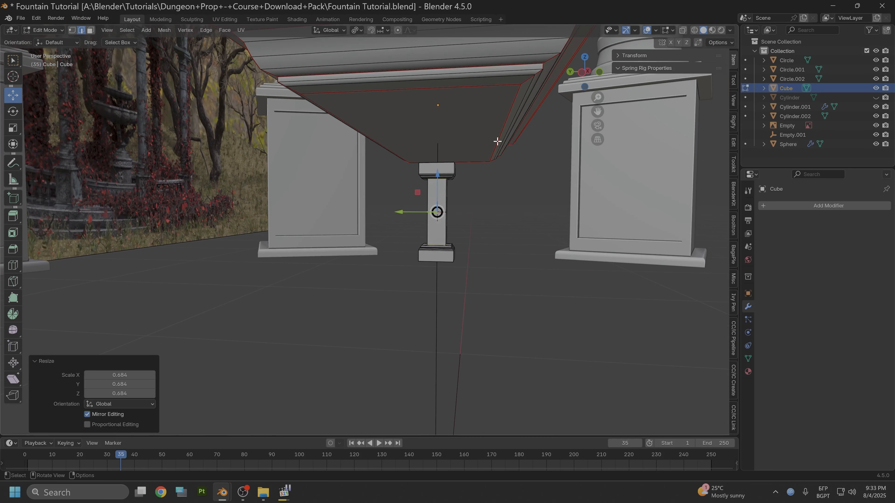
pyautogui.press('l')
pyautogui.click(446, 192)
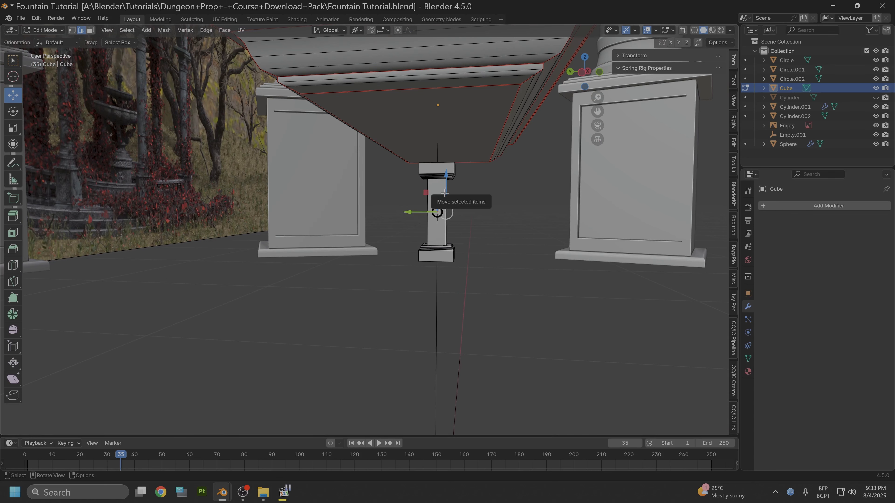
pyautogui.press('l')
pyautogui.press('s')
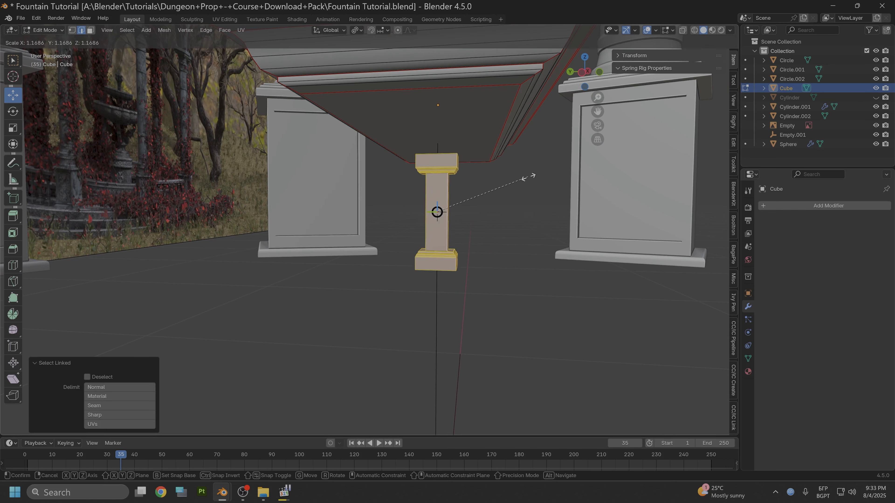
pyautogui.click(550, 170)
# Step: Move the baluster in the negative X direction by about 0.107 m and a further 0.073 m, toward the slab's end
pyautogui.moveTo(549, 169); pyautogui.dragTo(441, 197, button='middle')
pyautogui.moveTo(416, 224); pyautogui.dragTo(284, 219)
pyautogui.scroll(-5, 284, 219)
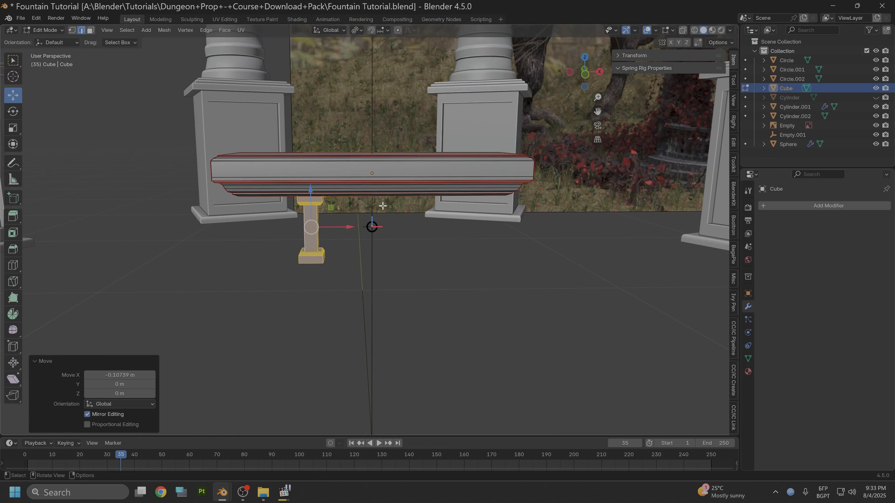
pyautogui.moveTo(349, 226); pyautogui.dragTo(310, 227)
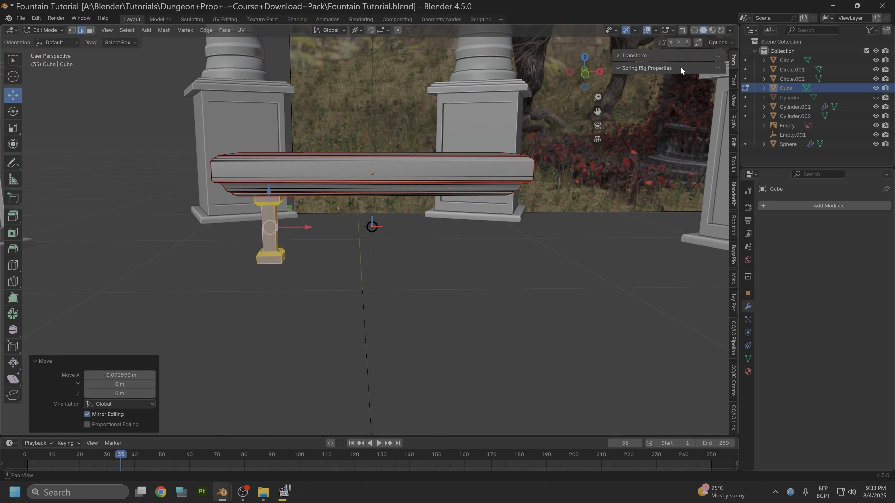
# Step: Fine-tune the baluster's position from the front view, shifting it about -0.0026 m along X
pyautogui.click(585, 74)
pyautogui.scroll(4, 415, 154)
pyautogui.keyDown('ctrl'); pyautogui.scroll(5, 376, 137); pyautogui.keyUp('ctrl')
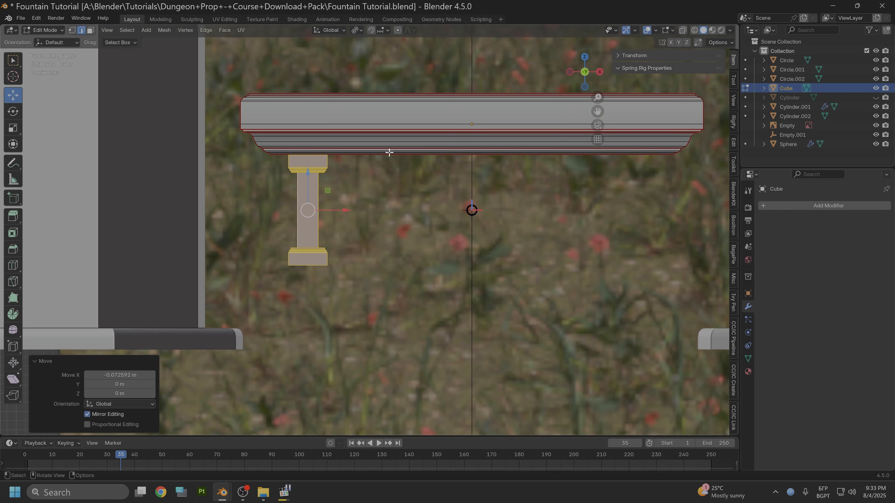
pyautogui.moveTo(333, 211)
pyautogui.mouseDown()
pyautogui.moveTo(326, 211)
pyautogui.moveTo(338, 209)
pyautogui.mouseUp()
pyautogui.scroll(2, 337, 208)
pyautogui.scroll(-3, 363, 197)
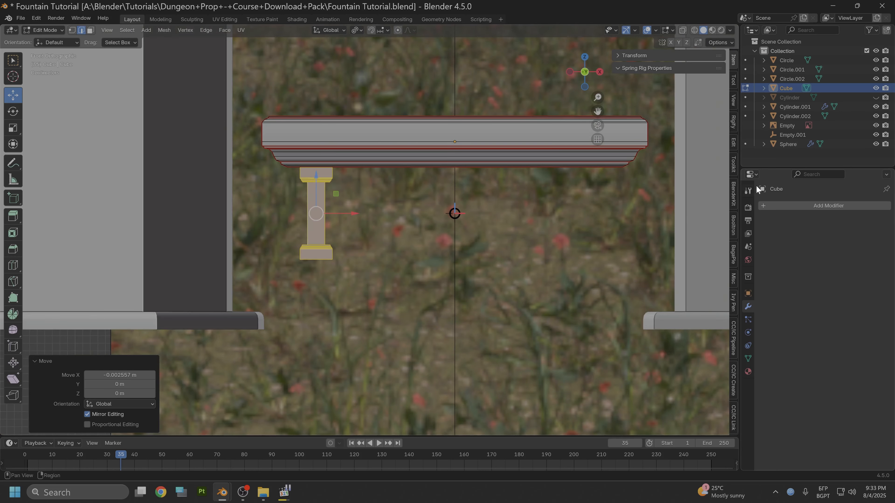
# Step: Add a Mirror modifier across the X axis to duplicate the baluster at the slab's opposite end
pyautogui.click(798, 205)
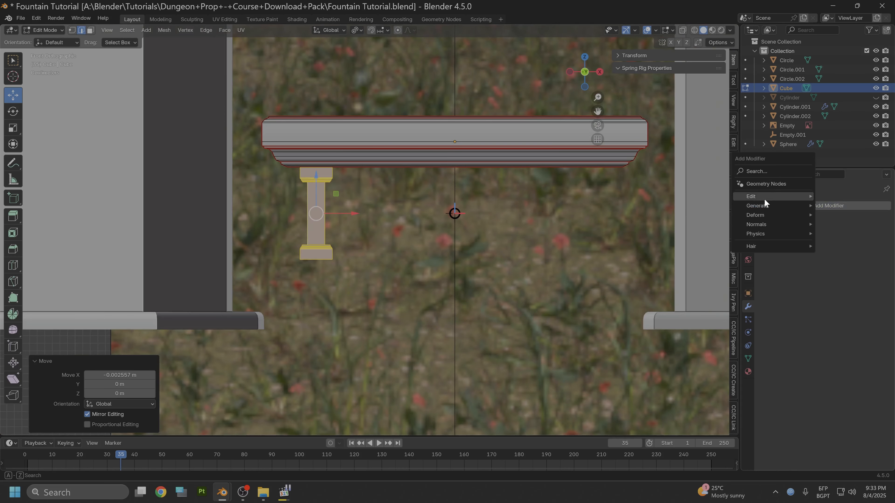
pyautogui.moveTo(765, 206)
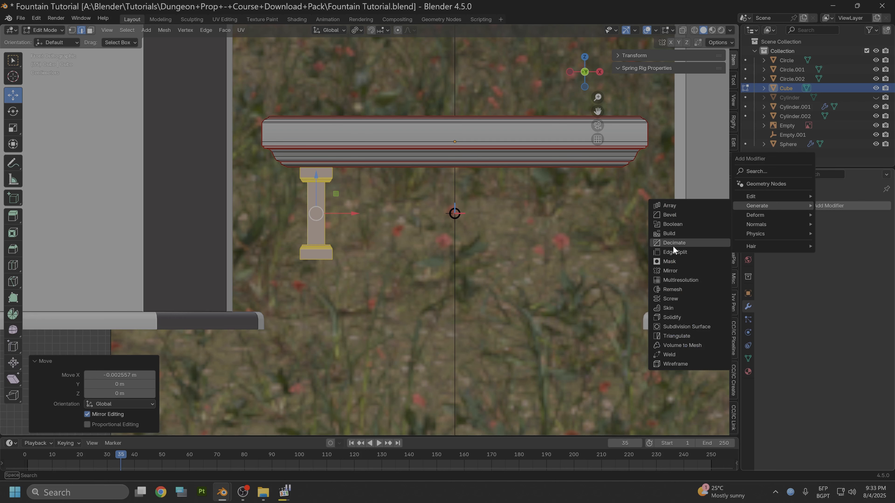
pyautogui.click(672, 270)
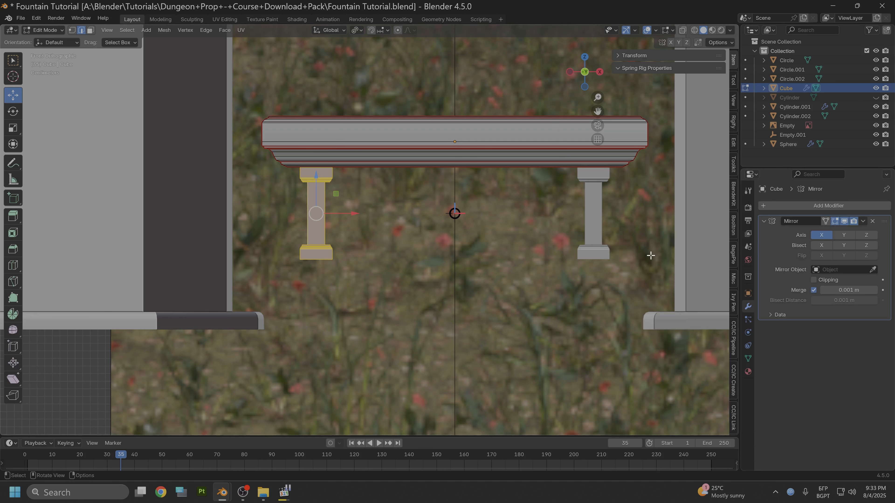
pyautogui.scroll(4, 387, 226)
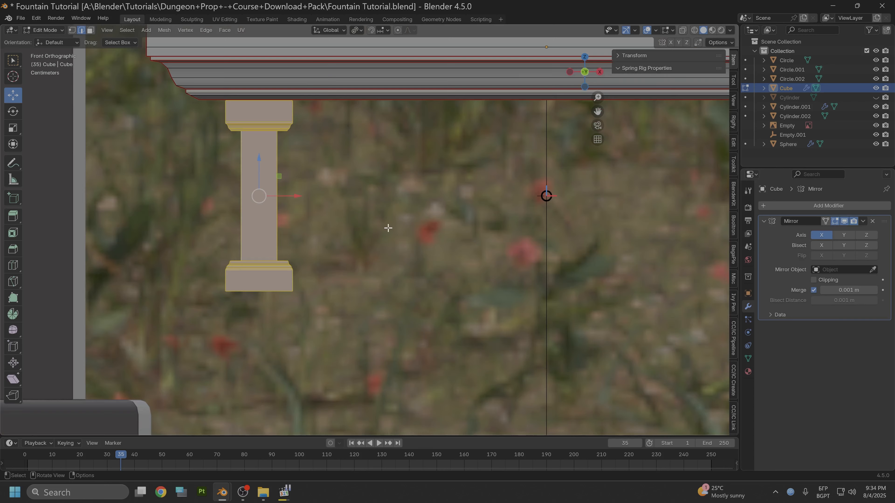
pyautogui.scroll(-3, 423, 229)
pyautogui.scroll(2, 549, 239)
pyautogui.scroll(-2, 667, 240)
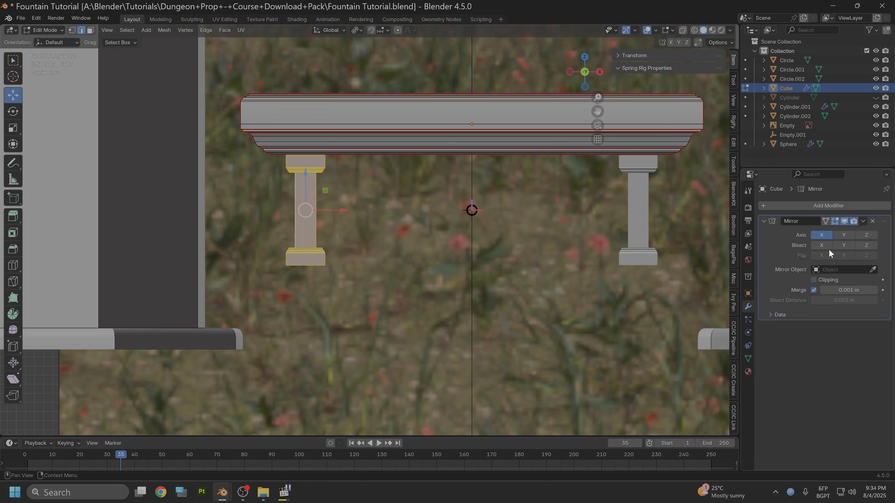
pyautogui.scroll(8, 316, 249)
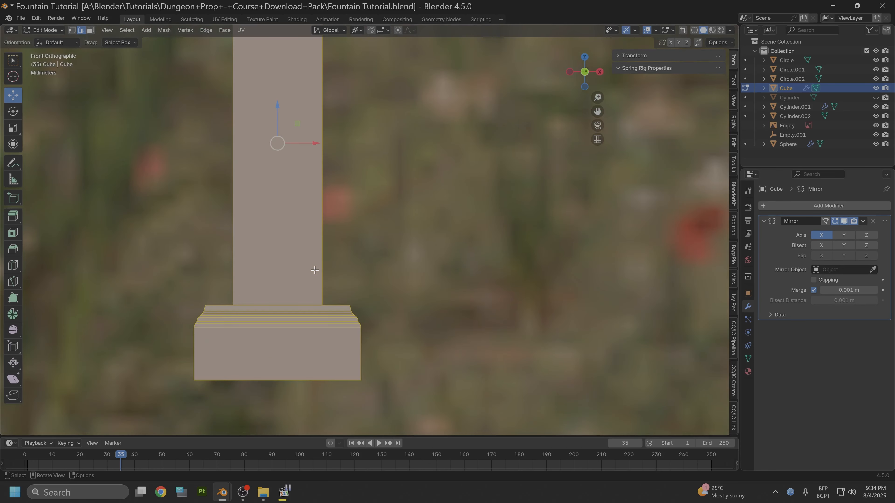
# Step: Select the four vertical corner edge loops running along the baluster's base, shaft and capital
pyautogui.moveTo(315, 270); pyautogui.dragTo(322, 342, button='middle')
pyautogui.click(309, 422)
pyautogui.scroll(-2, 317, 391)
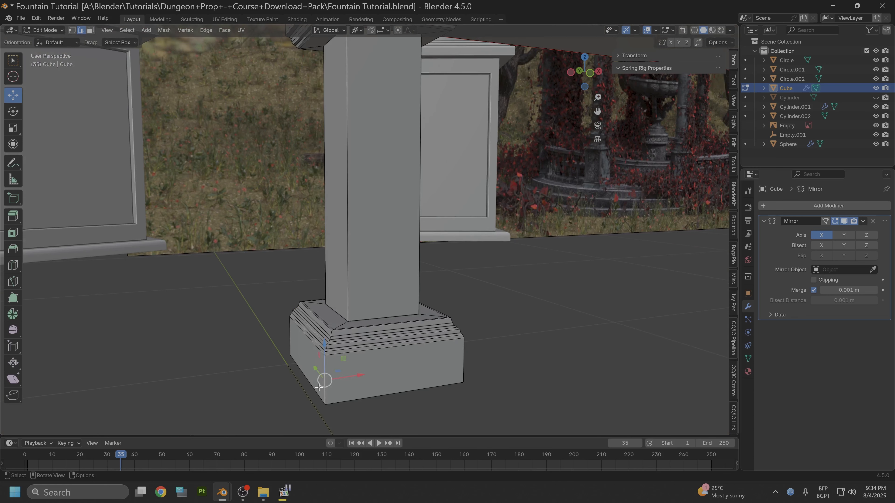
pyautogui.keyDown('alt'); pyautogui.click(325, 381); pyautogui.keyUp('alt')
pyautogui.keyDown('alt'); pyautogui.keyDown('shift'); pyautogui.click(458, 350); pyautogui.keyUp('shift'); pyautogui.keyUp('alt')
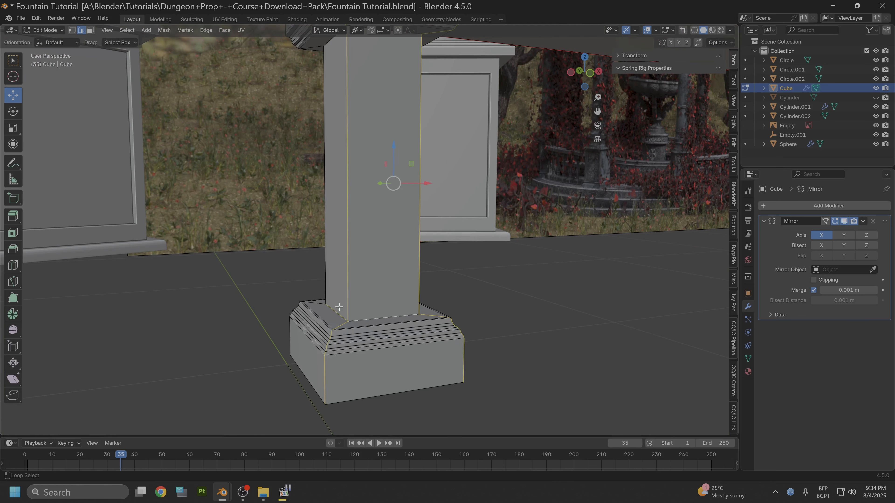
pyautogui.moveTo(386, 315); pyautogui.dragTo(418, 349, button='middle')
pyautogui.keyDown('alt'); pyautogui.keyDown('shift'); pyautogui.click(438, 349); pyautogui.keyUp('shift'); pyautogui.keyUp('alt')
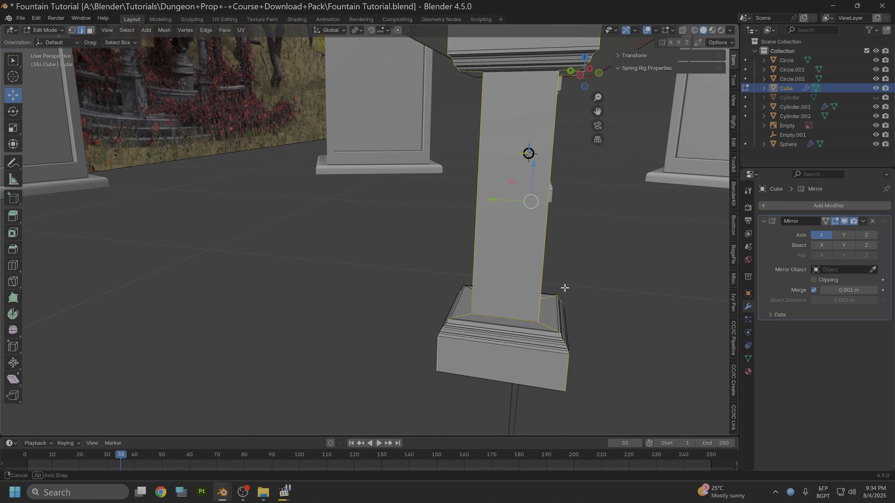
pyautogui.moveTo(563, 286); pyautogui.dragTo(293, 320, button='middle')
pyautogui.keyDown('alt'); pyautogui.keyDown('shift'); pyautogui.click(304, 324); pyautogui.keyUp('shift'); pyautogui.keyUp('alt')
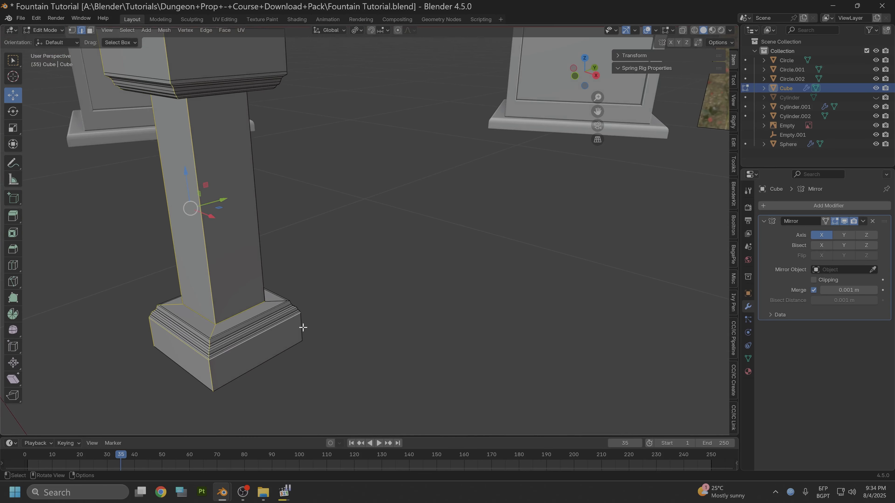
pyautogui.keyDown('alt'); pyautogui.keyDown('shift'); pyautogui.click(301, 326); pyautogui.keyUp('shift'); pyautogui.keyUp('alt')
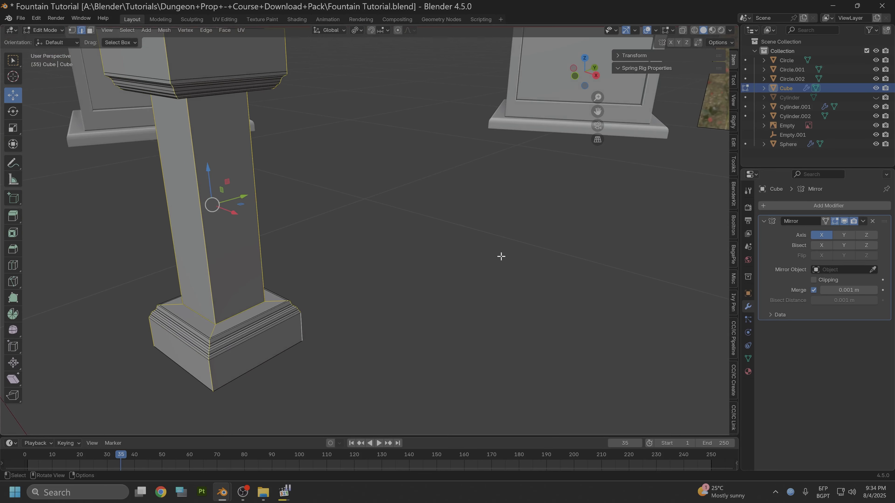
# Step: Add the outline edges of the baluster's bottom face to the selection
pyautogui.scroll(-6, 427, 218)
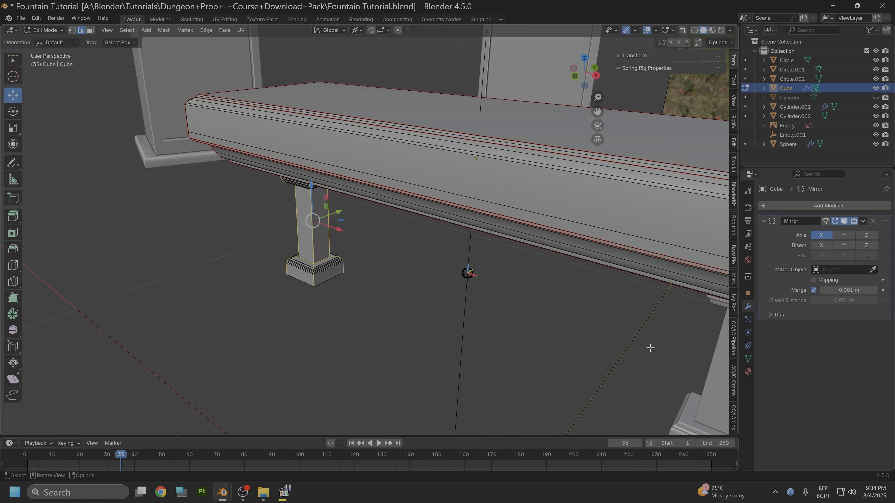
pyautogui.moveTo(389, 290); pyautogui.dragTo(374, 233, button='middle')
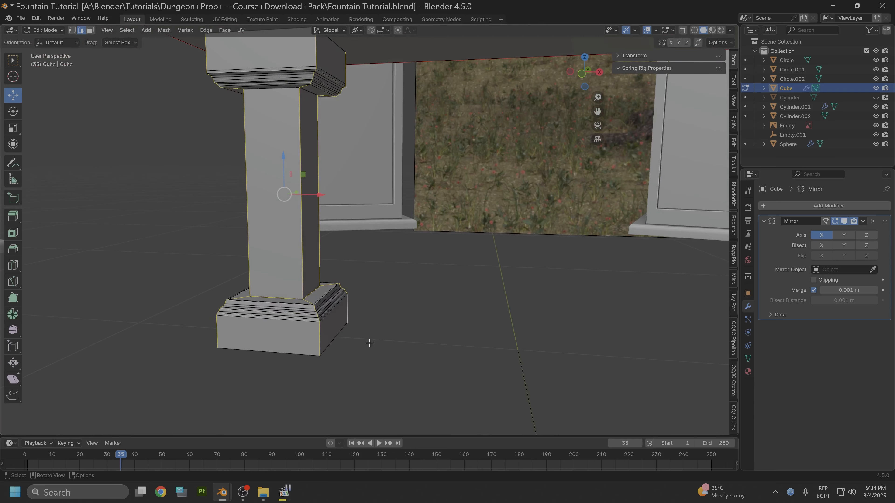
pyautogui.moveTo(370, 343); pyautogui.dragTo(330, 293, button='middle')
pyautogui.moveTo(410, 353); pyautogui.dragTo(419, 319, button='middle')
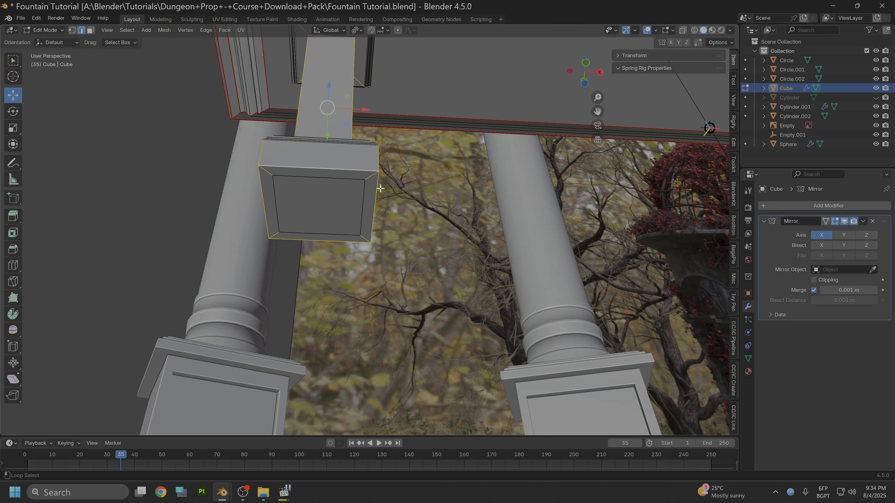
pyautogui.moveTo(380, 188); pyautogui.dragTo(367, 147, button='middle')
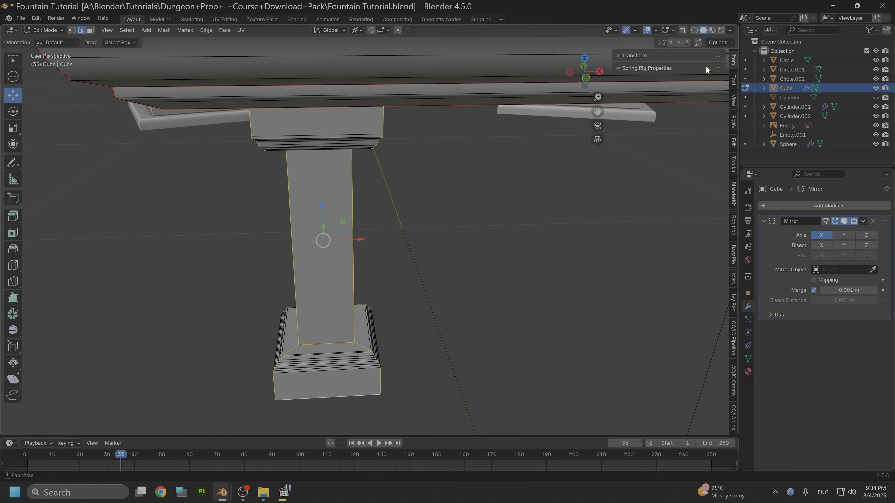
# Step: Use X-ray display to add the outline edges of the baluster's top face to the selection, and return to solid display
pyautogui.click(684, 30)
pyautogui.moveTo(669, 56); pyautogui.dragTo(654, 74, button='middle')
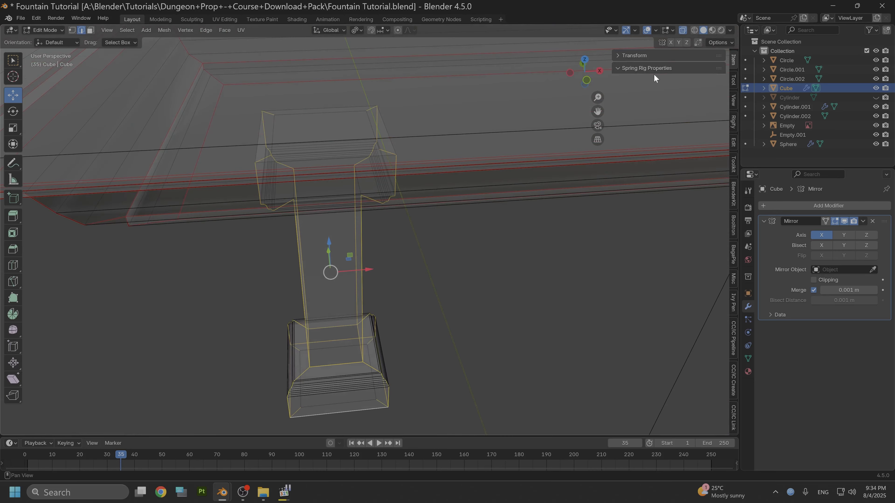
pyautogui.scroll(3, 344, 162)
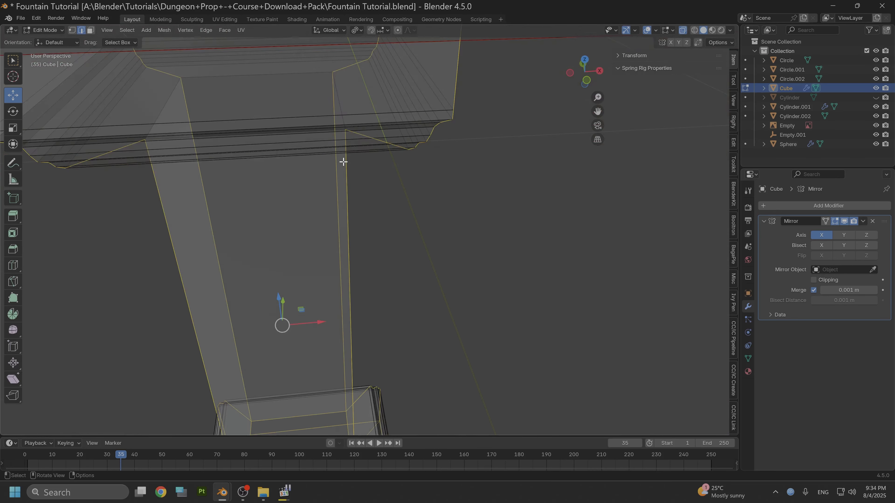
pyautogui.scroll(-1, 355, 128)
pyautogui.keyDown('shift'); pyautogui.moveTo(356, 128); pyautogui.dragTo(386, 202, button='middle'); pyautogui.keyUp('shift')
pyautogui.keyDown('alt'); pyautogui.click(367, 246); pyautogui.keyUp('alt')
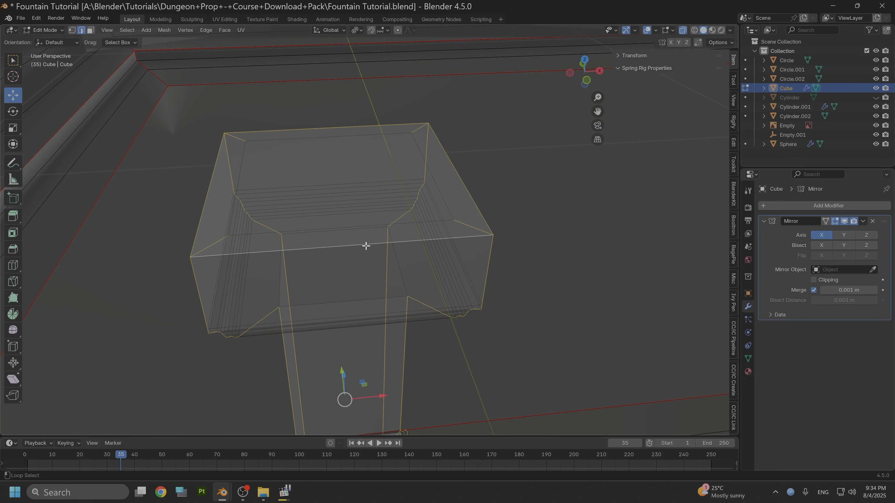
pyautogui.moveTo(494, 327); pyautogui.dragTo(683, 106, button='middle')
pyautogui.scroll(-2, 507, 310)
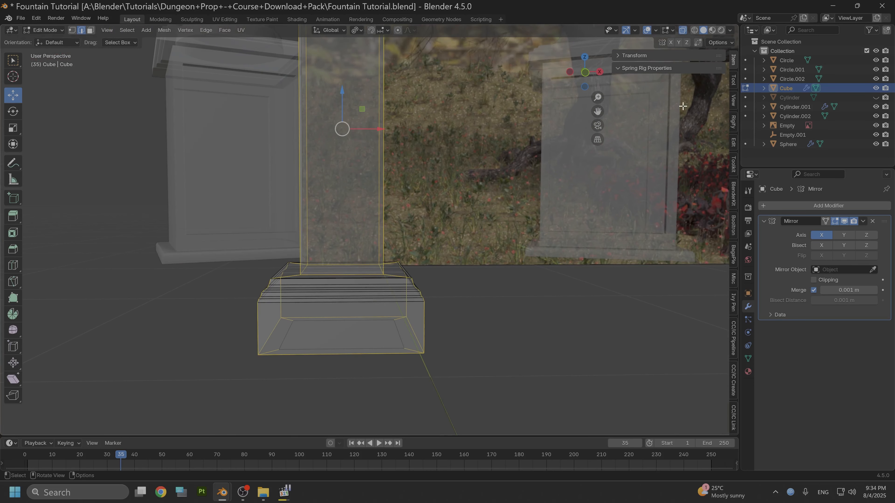
pyautogui.click(684, 30)
# Step: Add the base moulding's main horizontal edge loops to the selection, from the block's upper edge to the moulding's top
pyautogui.scroll(2, 376, 305)
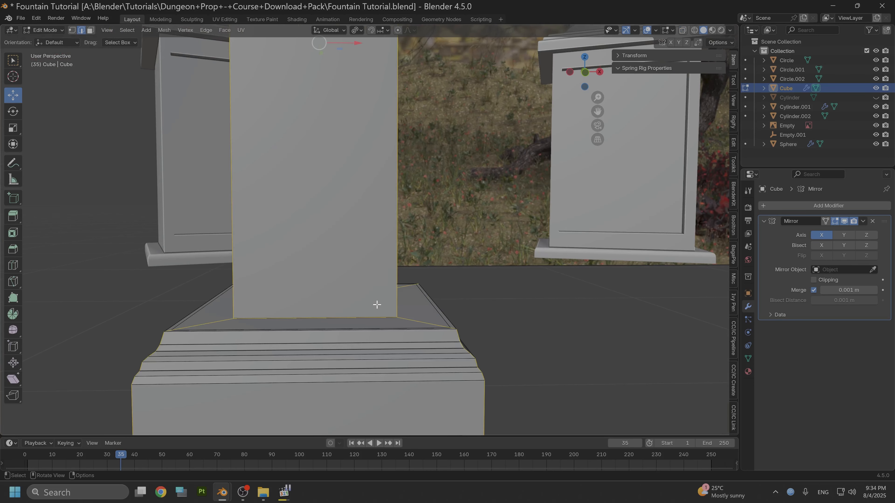
pyautogui.keyDown('alt'); pyautogui.click(370, 384); pyautogui.keyUp('alt')
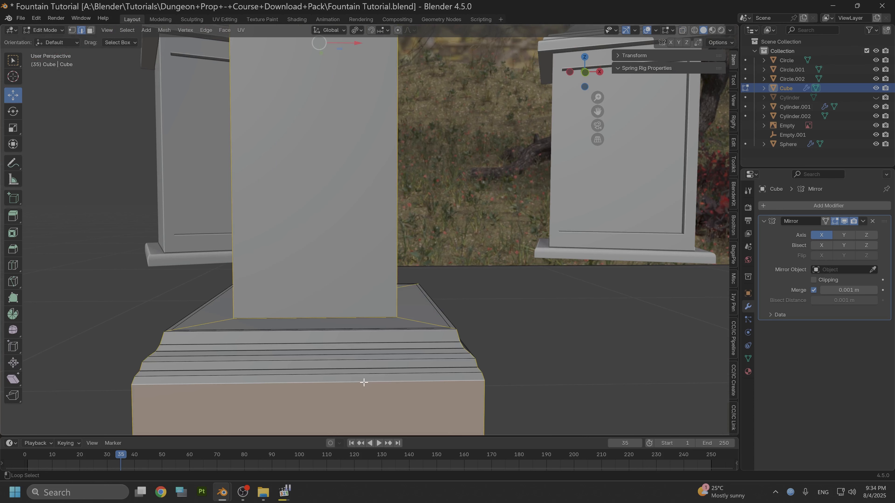
pyautogui.moveTo(319, 369); pyautogui.dragTo(331, 352, button='middle')
pyautogui.scroll(2, 415, 354)
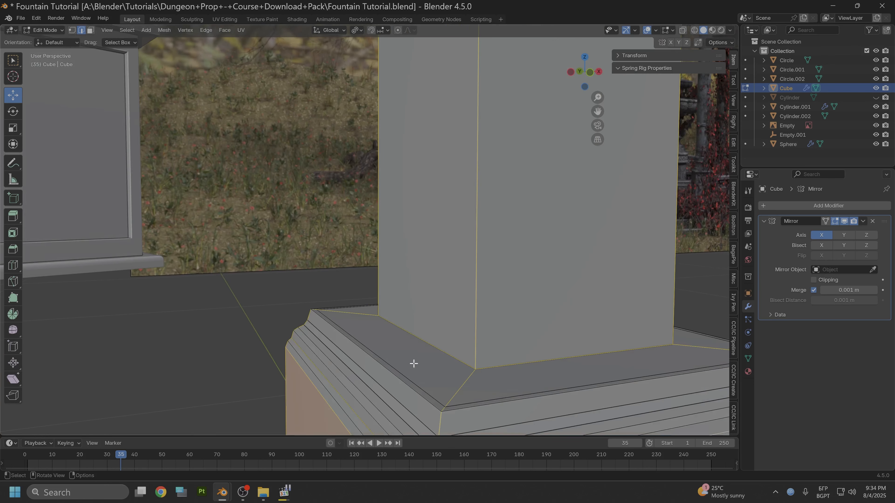
pyautogui.moveTo(448, 362); pyautogui.dragTo(440, 346, button='middle')
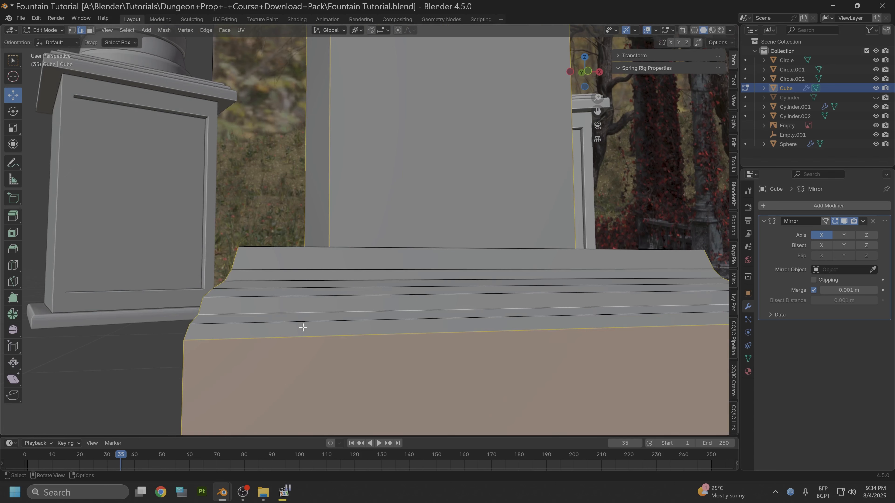
pyautogui.keyDown('alt'); pyautogui.keyDown('shift'); pyautogui.click(254, 296); pyautogui.keyUp('shift'); pyautogui.keyUp('alt')
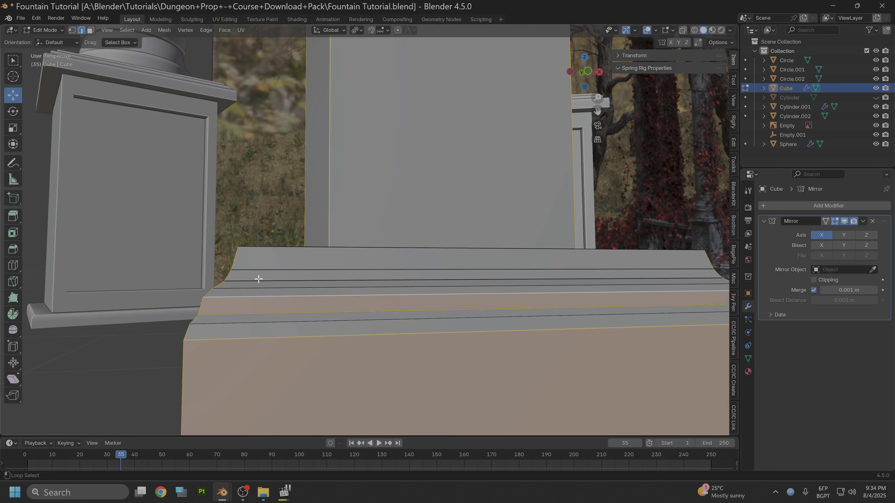
pyautogui.keyDown('alt'); pyautogui.keyDown('shift'); pyautogui.click(279, 251); pyautogui.keyUp('shift'); pyautogui.keyUp('alt')
pyautogui.moveTo(278, 251); pyautogui.dragTo(314, 270, button='middle')
pyautogui.scroll(-2, 310, 271)
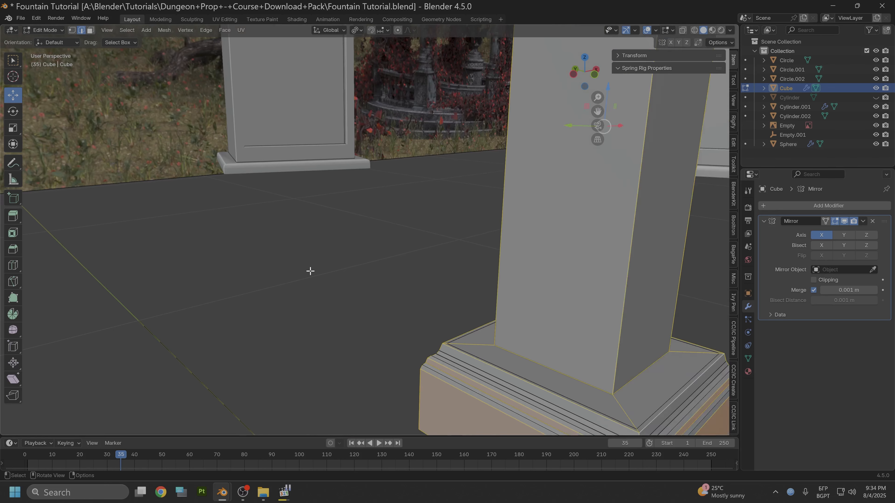
# Step: Add the capital moulding's main horizontal edge loops to the selection, from its lower rim up to the block
pyautogui.scroll(-1, 310, 272)
pyautogui.keyDown('shift'); pyautogui.moveTo(425, 276); pyautogui.dragTo(407, 280, button='middle'); pyautogui.keyUp('shift')
pyautogui.moveTo(415, 279); pyautogui.dragTo(390, 272, button='middle')
pyautogui.keyDown('shift'); pyautogui.moveTo(417, 221); pyautogui.dragTo(456, 363, button='middle'); pyautogui.keyUp('shift')
pyautogui.moveTo(461, 193); pyautogui.dragTo(458, 175, button='middle')
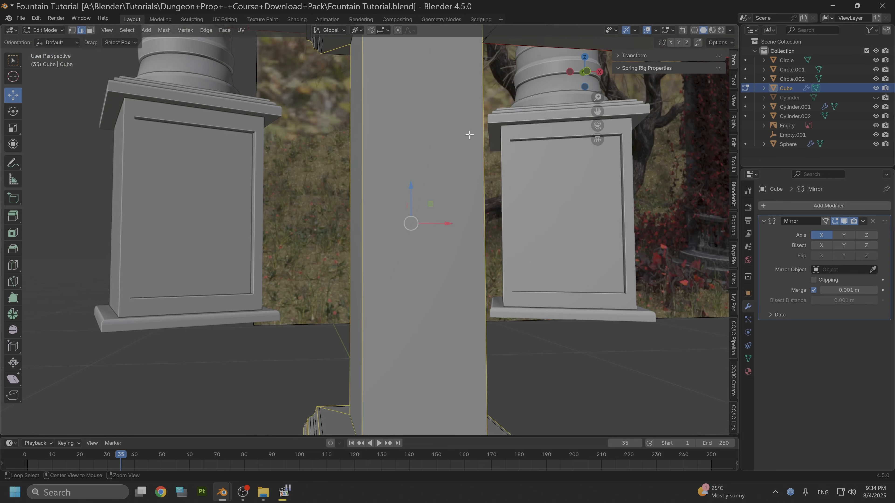
pyautogui.keyDown('shift'); pyautogui.moveTo(469, 135); pyautogui.dragTo(469, 216, button='middle'); pyautogui.keyUp('shift')
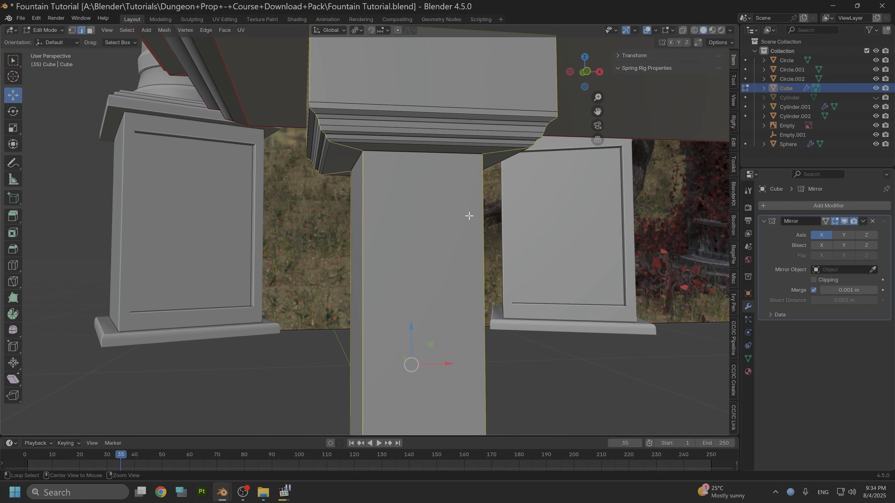
pyautogui.keyDown('alt'); pyautogui.click(404, 140); pyautogui.keyUp('alt')
pyautogui.keyDown('alt'); pyautogui.click(395, 136); pyautogui.keyUp('alt')
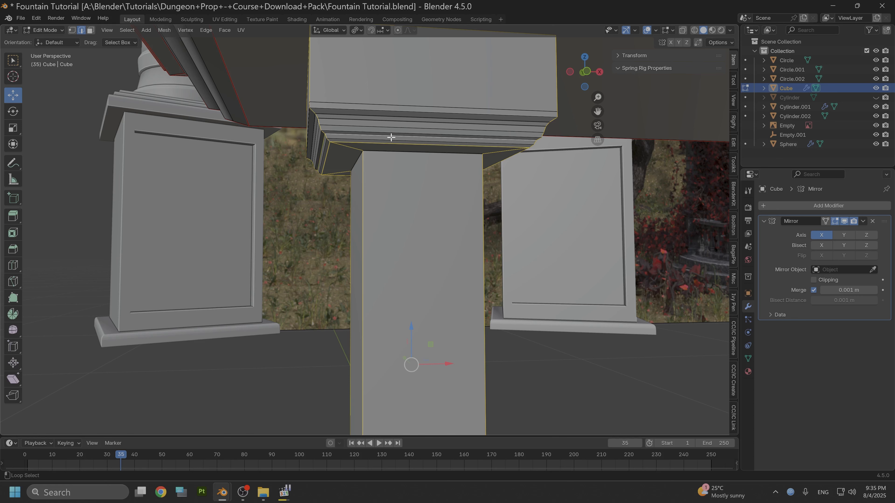
pyautogui.keyDown('alt'); pyautogui.keyDown('shift'); pyautogui.click(358, 116); pyautogui.keyUp('shift'); pyautogui.keyUp('alt')
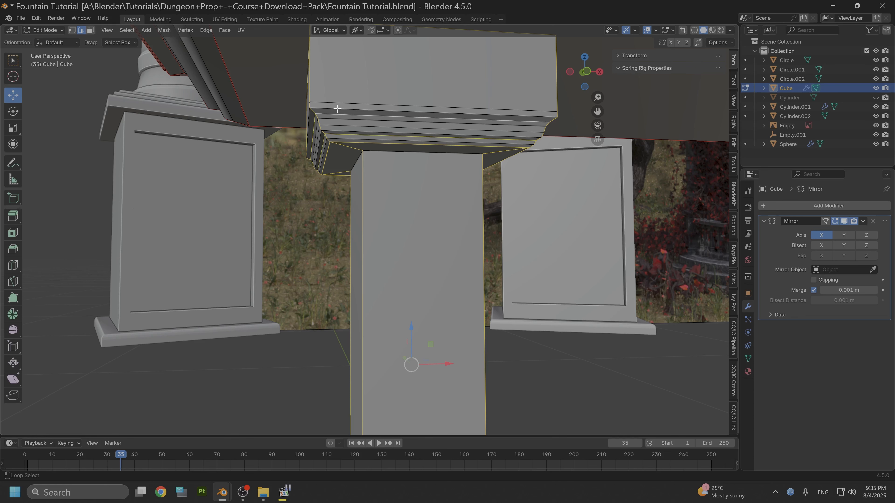
pyautogui.moveTo(338, 103); pyautogui.dragTo(391, 92, button='middle')
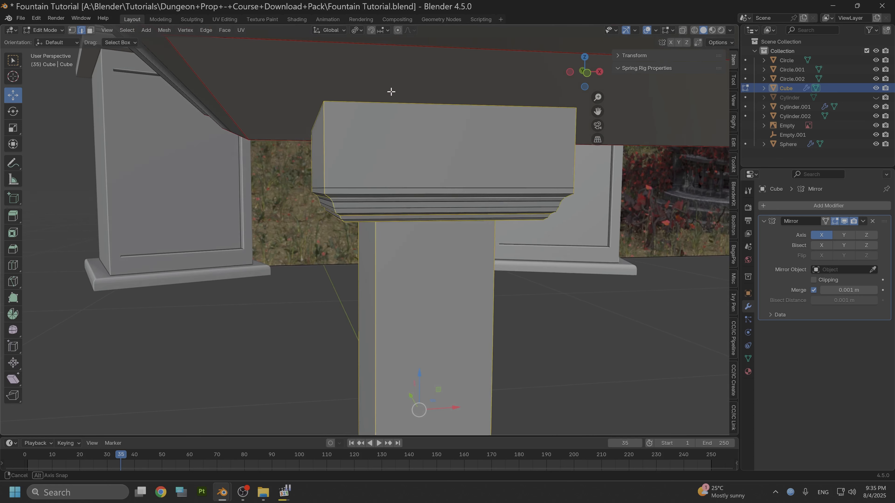
pyautogui.keyDown('alt'); pyautogui.keyDown('shift'); pyautogui.click(361, 191); pyautogui.keyUp('shift'); pyautogui.keyUp('alt')
pyautogui.moveTo(360, 191); pyautogui.dragTo(380, 151, button='middle')
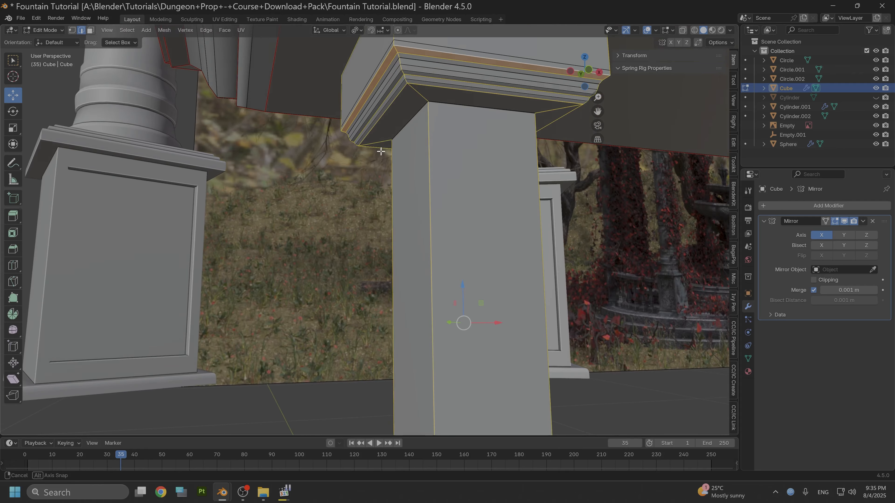
pyautogui.keyDown('alt'); pyautogui.keyDown('shift'); pyautogui.click(389, 66); pyautogui.keyUp('shift'); pyautogui.keyUp('alt')
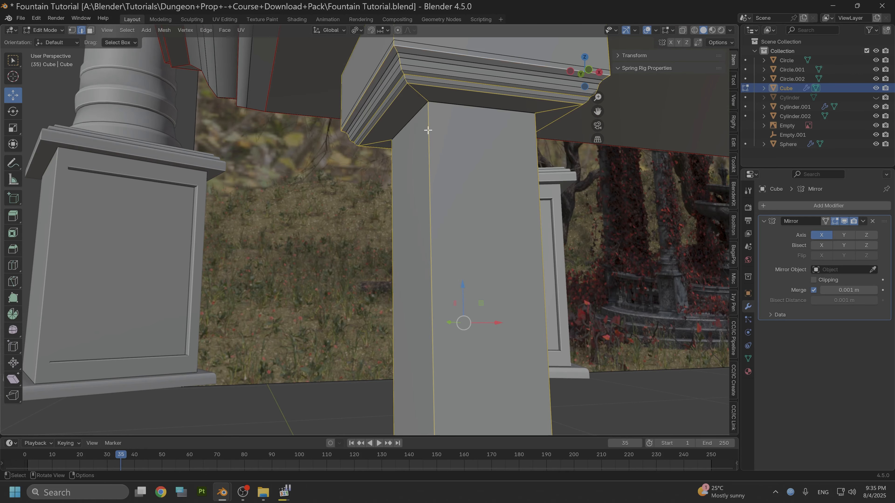
# Step: Add the edge loop at the top of the baluster's shaft to the selection and mark all selected edges as sharp and as seams
pyautogui.scroll(-3, 428, 130)
pyautogui.moveTo(451, 144); pyautogui.dragTo(450, 146, button='middle')
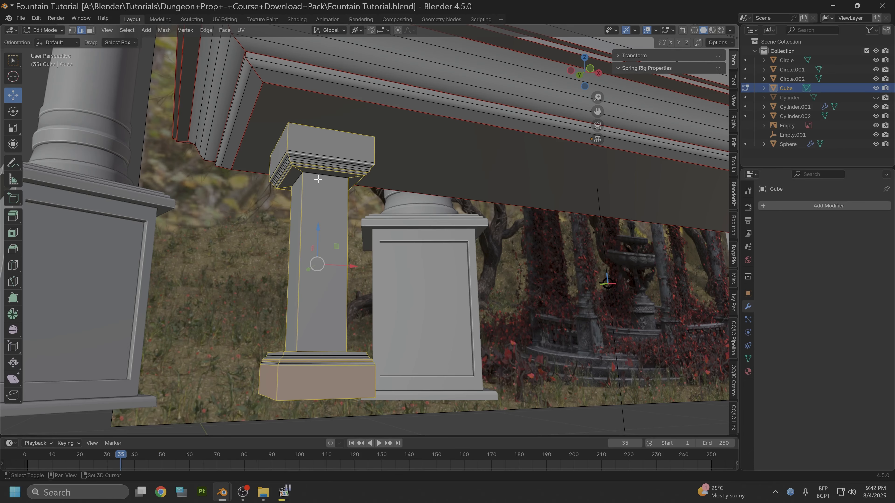
pyautogui.keyDown('alt'); pyautogui.keyDown('shift'); pyautogui.click(316, 176); pyautogui.keyUp('shift'); pyautogui.keyUp('alt')
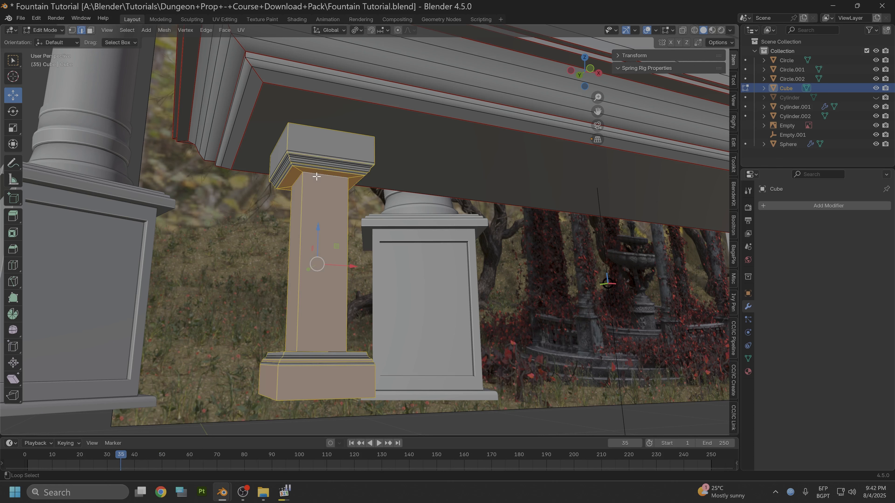
pyautogui.rightClick(314, 177)
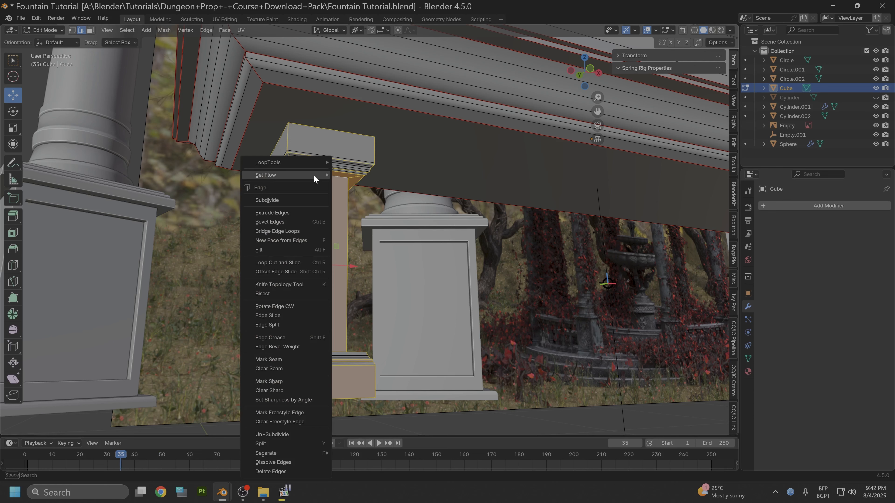
pyautogui.click(282, 387)
pyautogui.rightClick(319, 223)
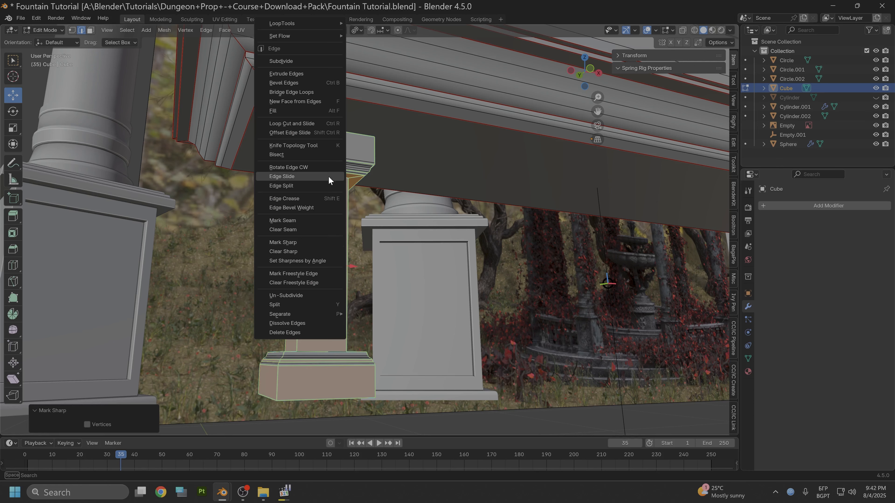
pyautogui.click(303, 228)
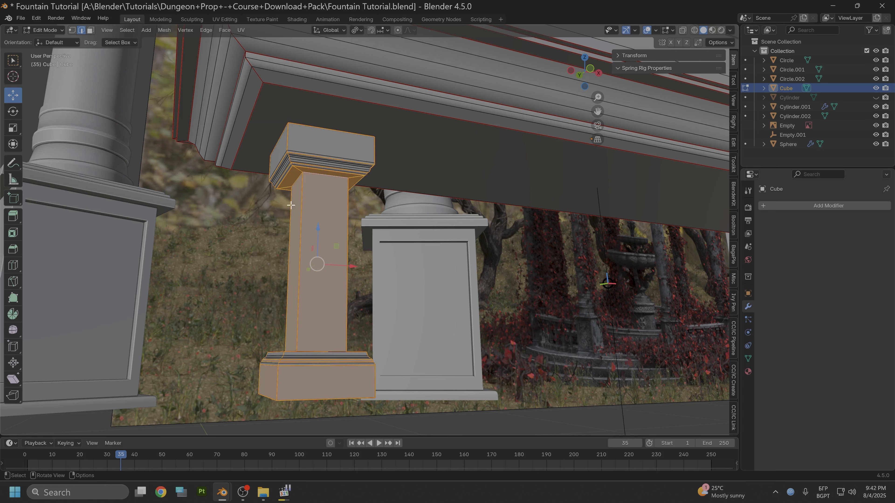
# Step: Return to Object Mode and shade the slab and baluster object smooth
pyautogui.click(55, 33)
pyautogui.click(59, 41)
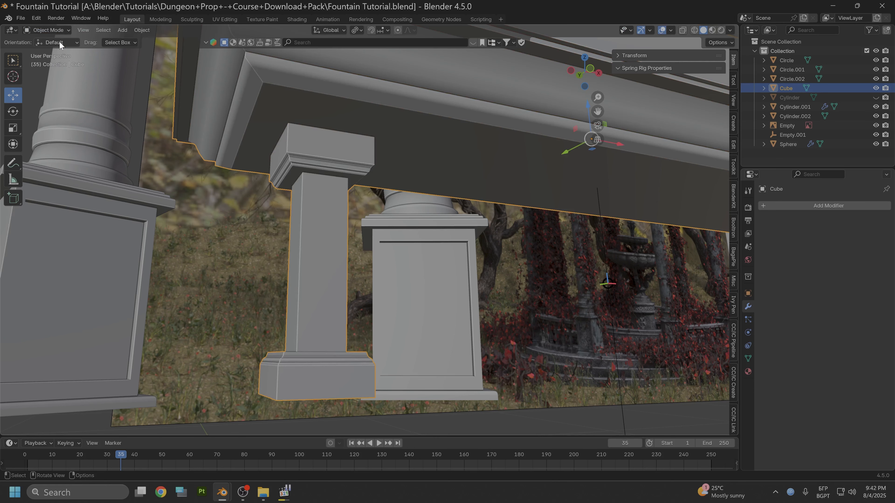
pyautogui.click(141, 30)
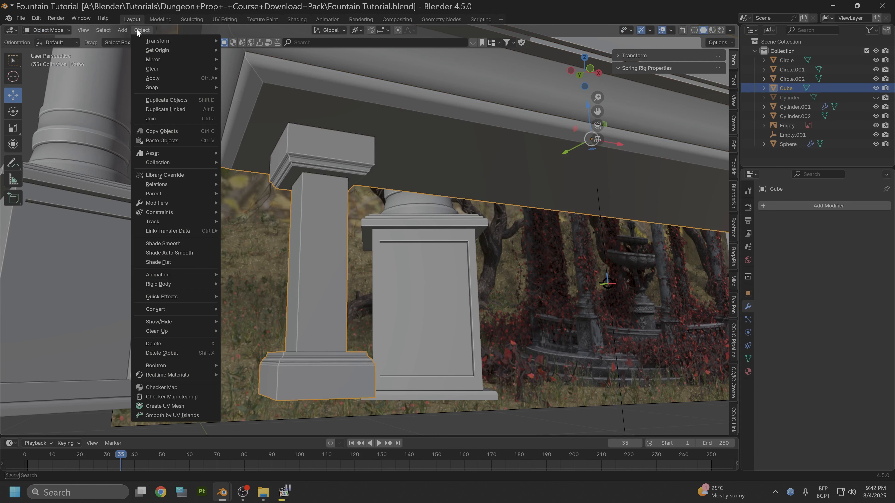
pyautogui.click(164, 245)
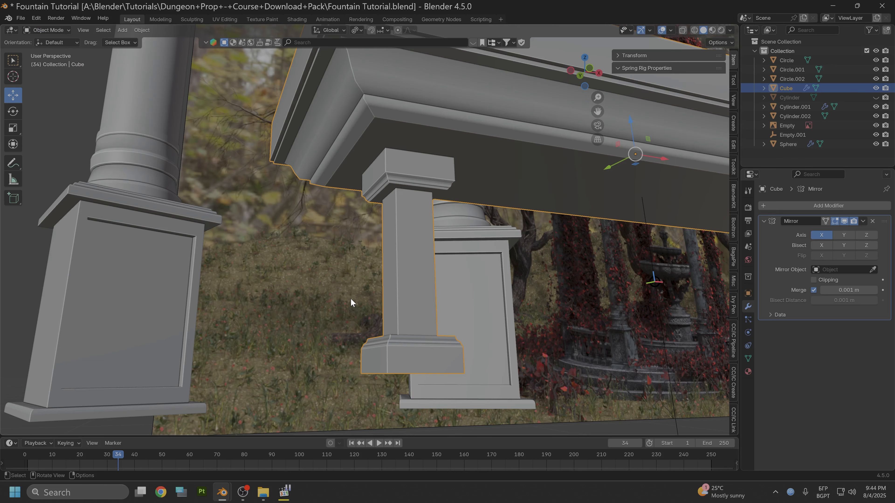
# Step: In Edit Mode, widen the selected baluster along the Y axis to about 1.948 times its depth, working in a side view
pyautogui.moveTo(356, 287); pyautogui.dragTo(440, 285, button='middle')
pyautogui.moveTo(480, 260); pyautogui.dragTo(443, 223, button='middle')
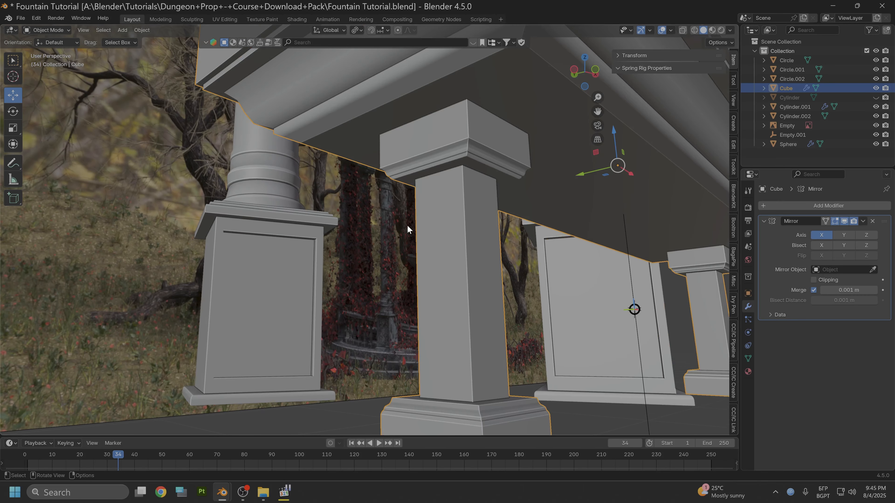
pyautogui.click(46, 31)
pyautogui.click(56, 56)
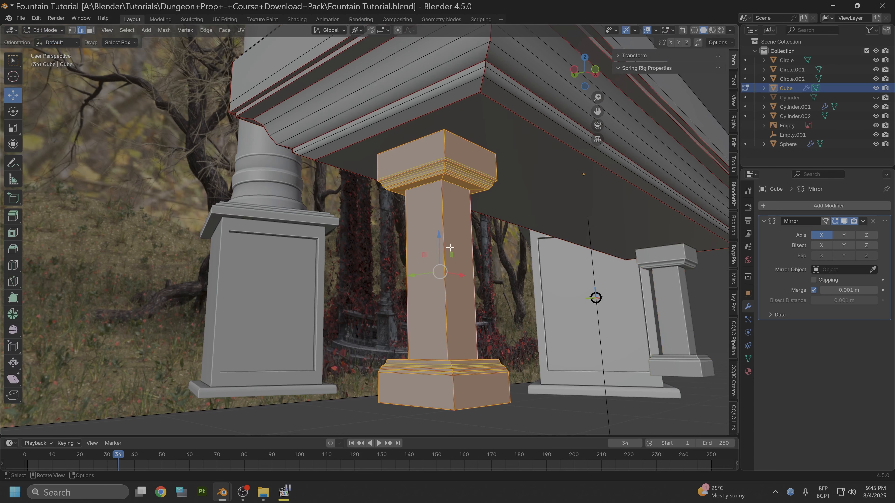
pyautogui.click(576, 71)
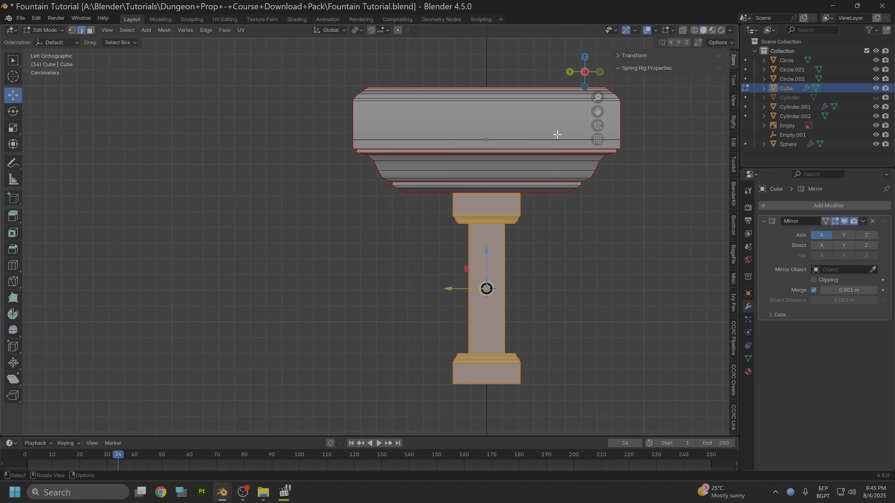
pyautogui.scroll(1, 391, 162)
pyautogui.keyDown('shift'); pyautogui.moveTo(390, 163); pyautogui.dragTo(315, 136, button='middle'); pyautogui.keyUp('shift')
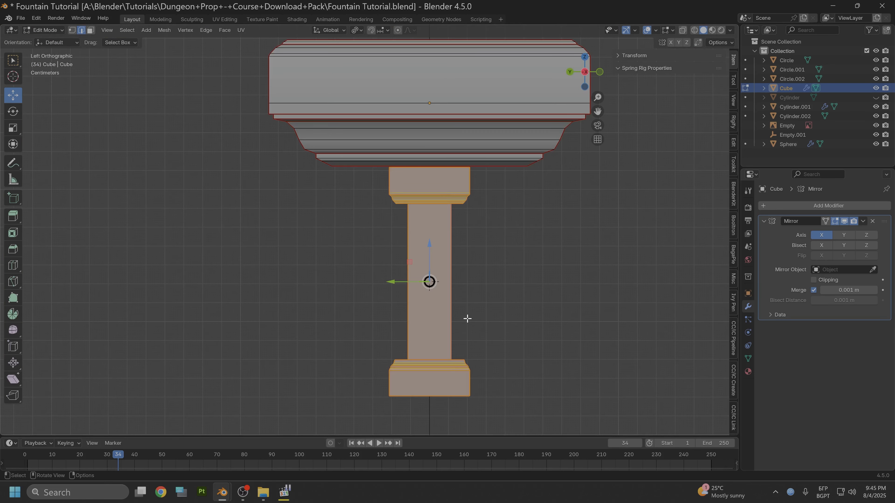
pyautogui.press('s')
pyautogui.press('y')
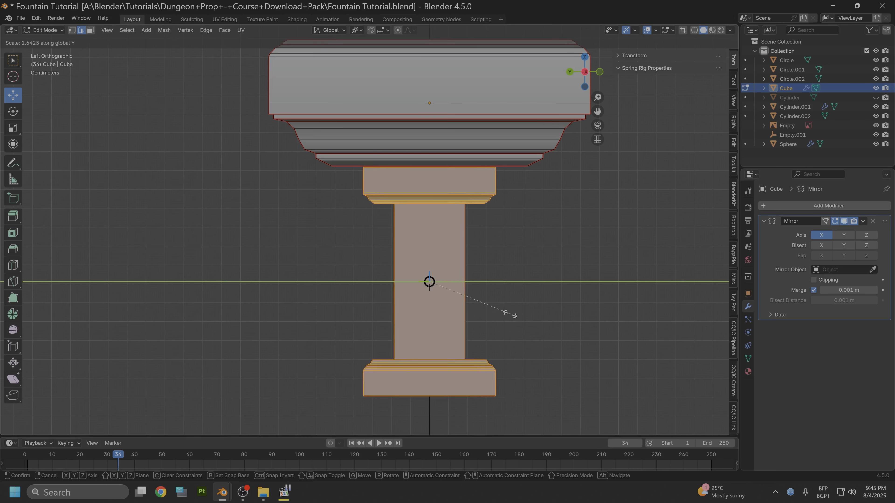
pyautogui.click(527, 312)
# Step: Return to Object Mode and apply the Mirror modifier on the bench
pyautogui.moveTo(565, 315); pyautogui.dragTo(482, 308, button='middle')
pyautogui.moveTo(594, 306); pyautogui.dragTo(520, 300, button='middle')
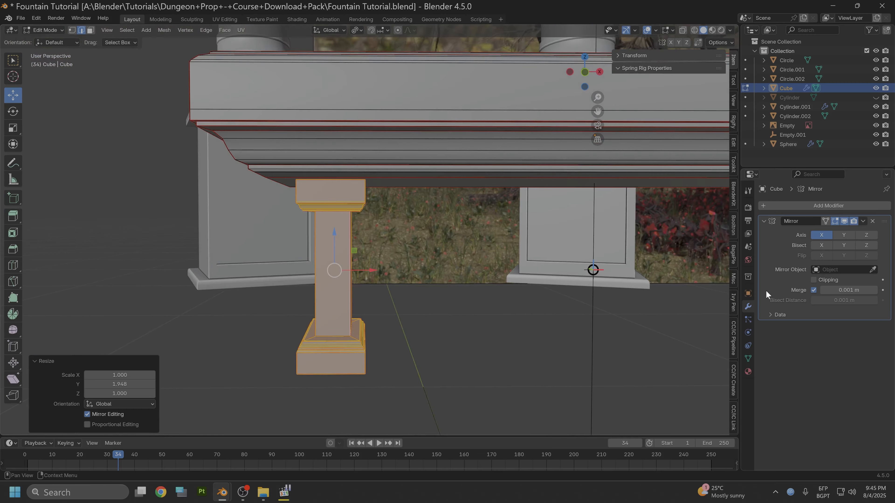
pyautogui.click(60, 34)
pyautogui.click(55, 44)
pyautogui.click(862, 221)
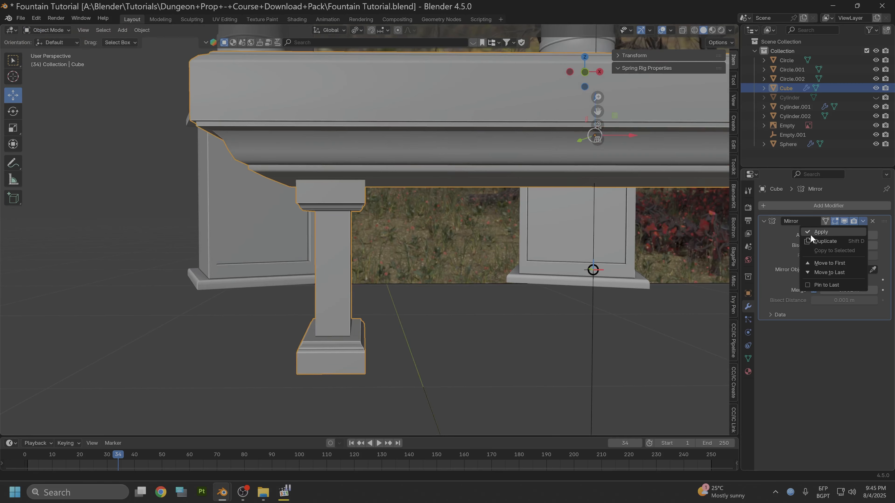
pyautogui.click(821, 232)
# Step: Move the bench about -0.988 m along Y from the pavilion's centre, working in top view
pyautogui.moveTo(511, 243); pyautogui.dragTo(486, 272, button='middle')
pyautogui.click(584, 60)
pyautogui.scroll(-8, 487, 160)
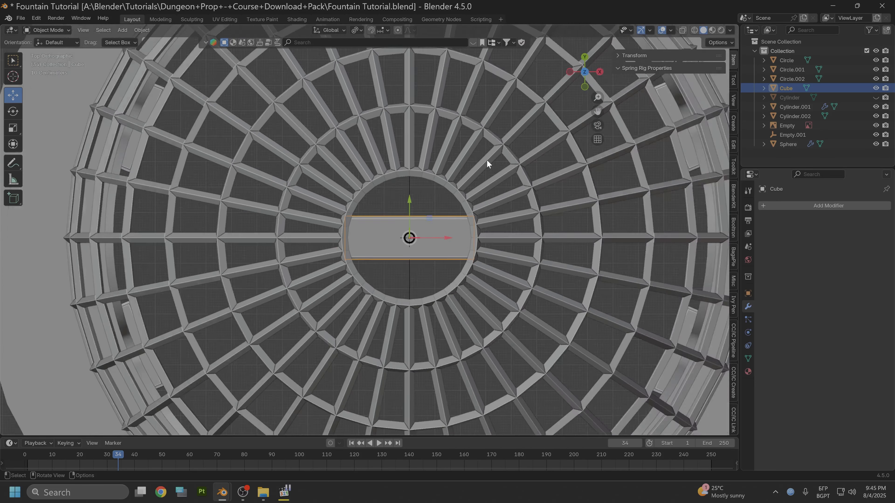
pyautogui.press('g')
pyautogui.press('y')
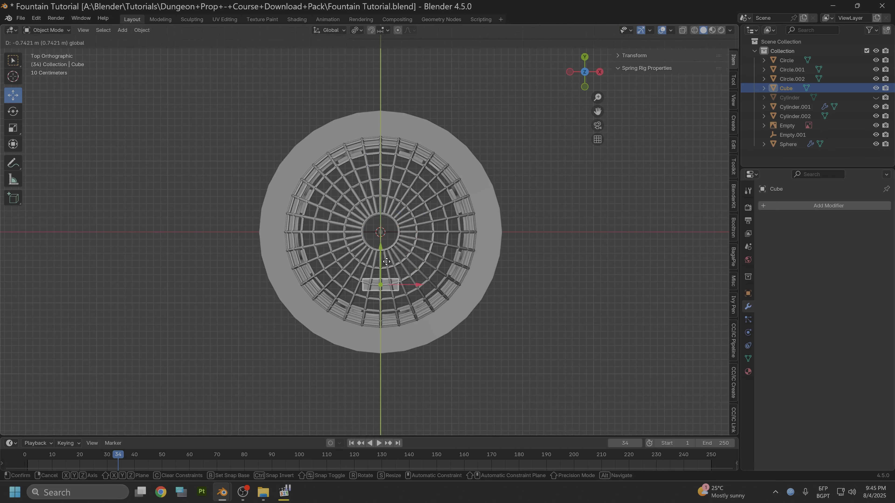
pyautogui.click(385, 281)
# Step: Show the hidden stepped platform and raise the bench about 0.002 m along Z
pyautogui.scroll(4, 391, 286)
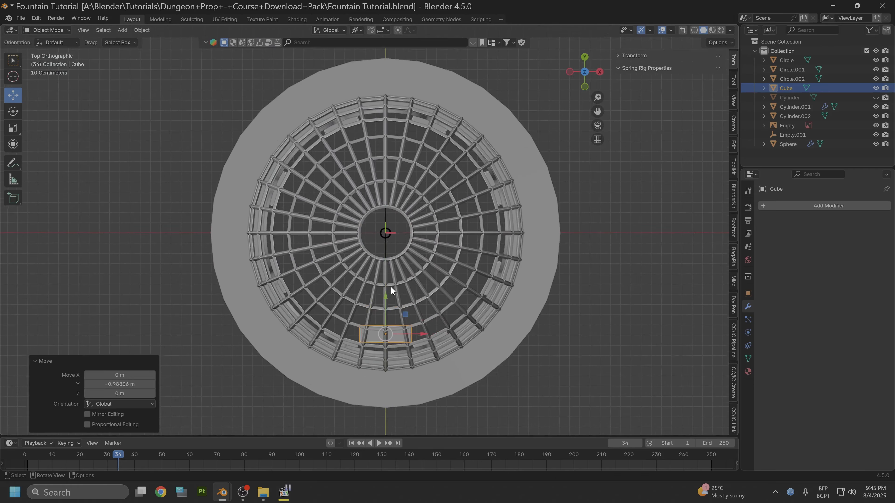
pyautogui.moveTo(391, 286); pyautogui.dragTo(440, 213, button='middle')
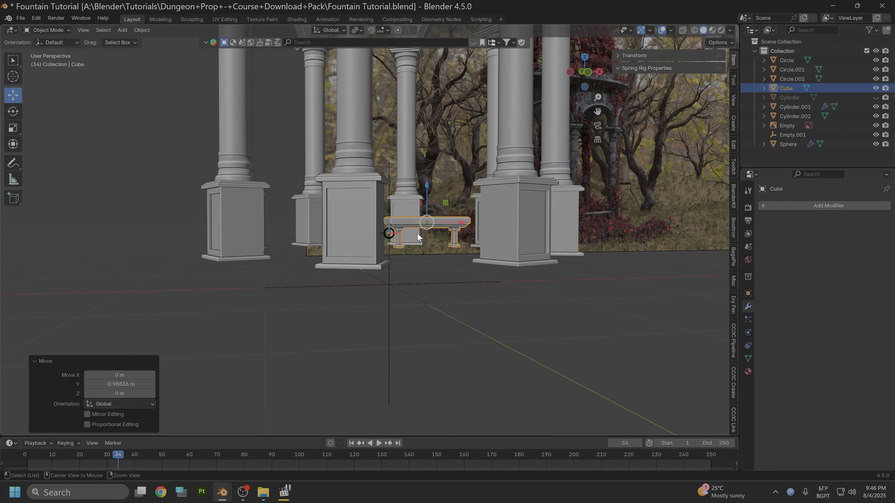
pyautogui.hotkey('alt', 'h')
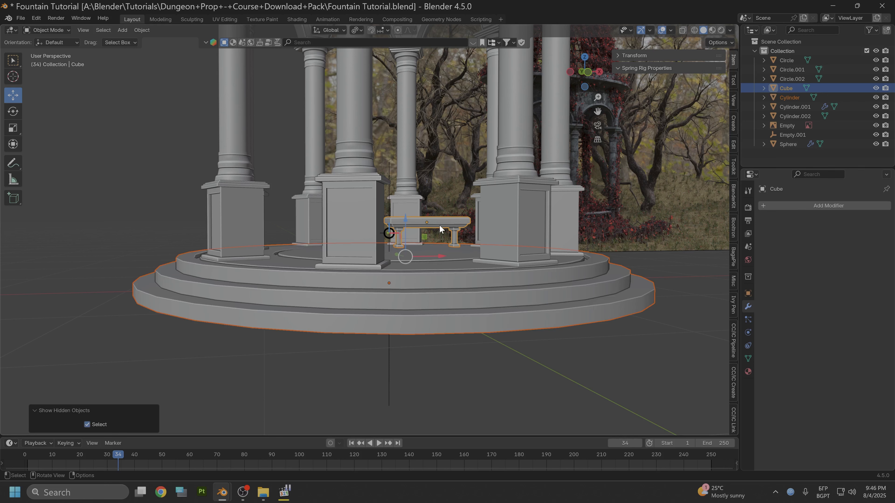
pyautogui.click(434, 227)
pyautogui.moveTo(424, 201); pyautogui.dragTo(425, 213)
# Step: Examine from close up and from the front how the bench's feet sit on the platform between the pedestals
pyautogui.press('KP_Decimal')
pyautogui.moveTo(463, 269); pyautogui.dragTo(445, 177, button='middle')
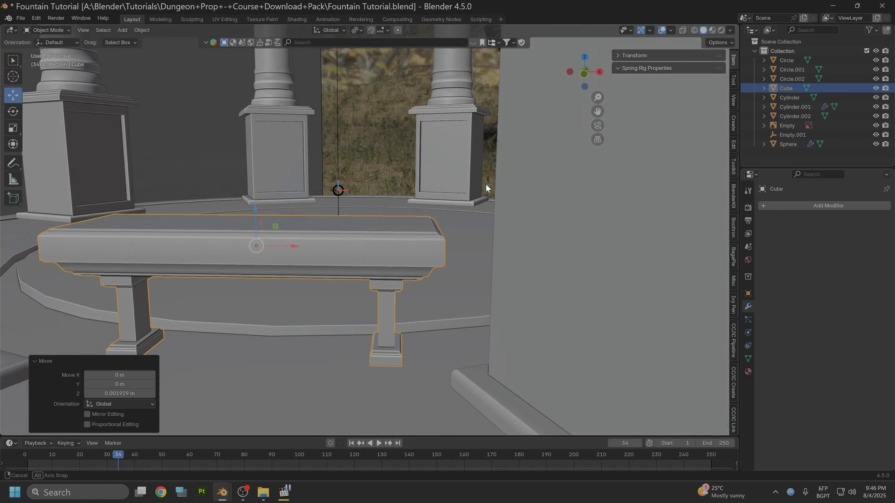
pyautogui.moveTo(486, 189); pyautogui.dragTo(484, 193, button='middle')
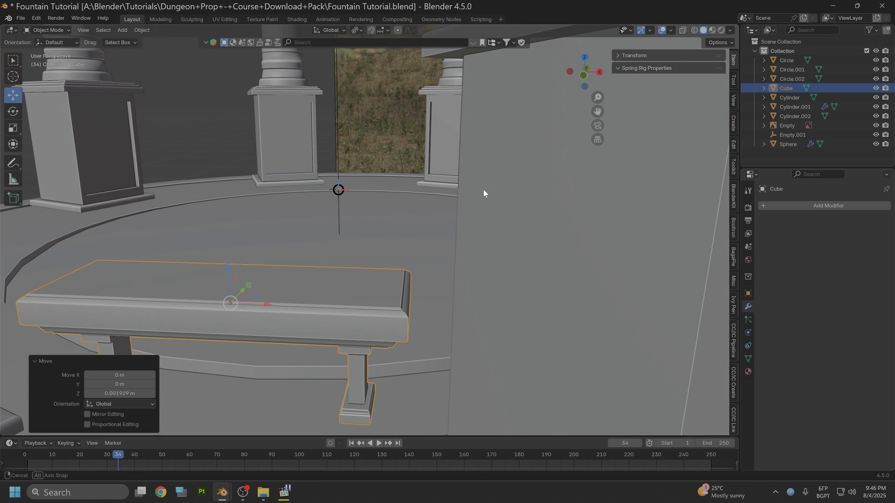
pyautogui.click(582, 74)
pyautogui.scroll(2, 426, 144)
pyautogui.keyDown('shift'); pyautogui.moveTo(426, 144); pyautogui.dragTo(452, 225, button='middle'); pyautogui.keyUp('shift')
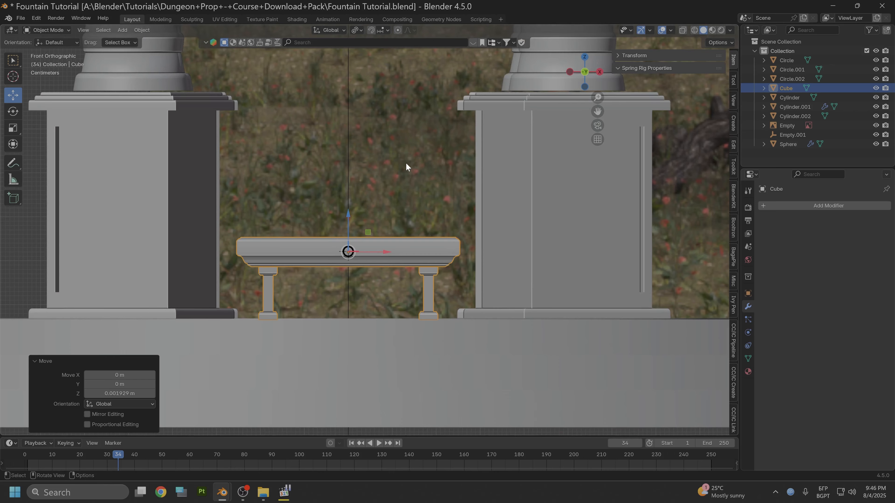
pyautogui.moveTo(405, 163); pyautogui.dragTo(428, 213, button='middle')
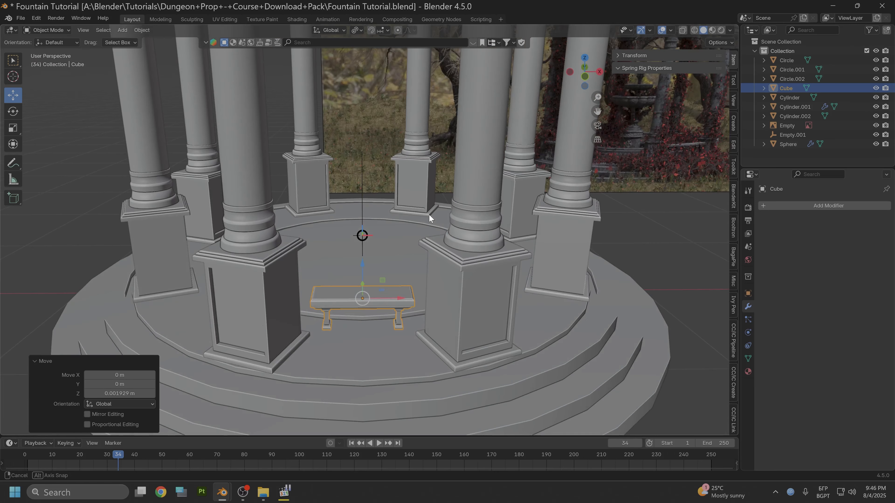
pyautogui.rightClick(395, 289)
pyautogui.moveTo(388, 291)
pyautogui.click(441, 301)
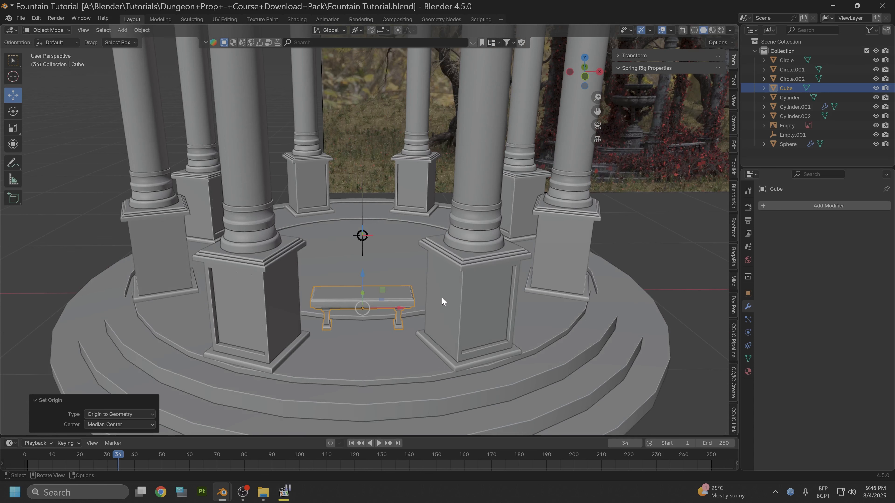
pyautogui.rightClick(372, 295)
pyautogui.click(367, 296)
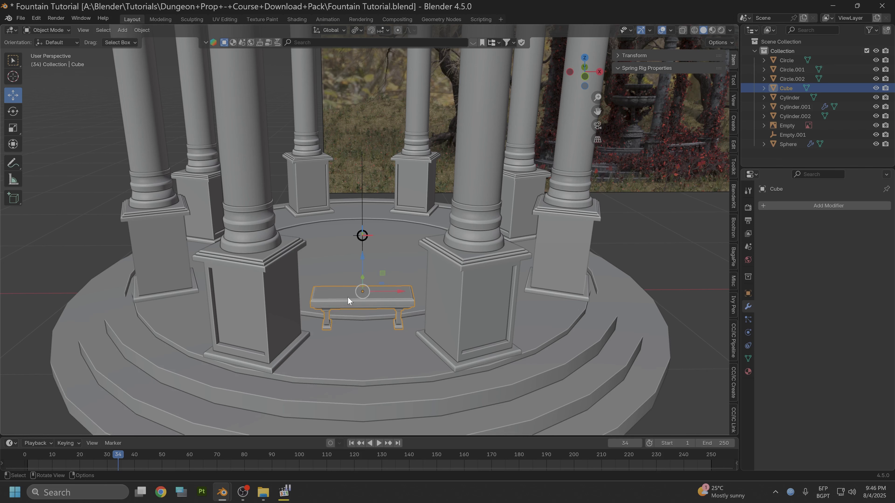
# Step: Set the bench's origin to its geometry and snap the 3D cursor to the selected bench
pyautogui.rightClick(347, 297)
pyautogui.moveTo(337, 296)
pyautogui.click(410, 306)
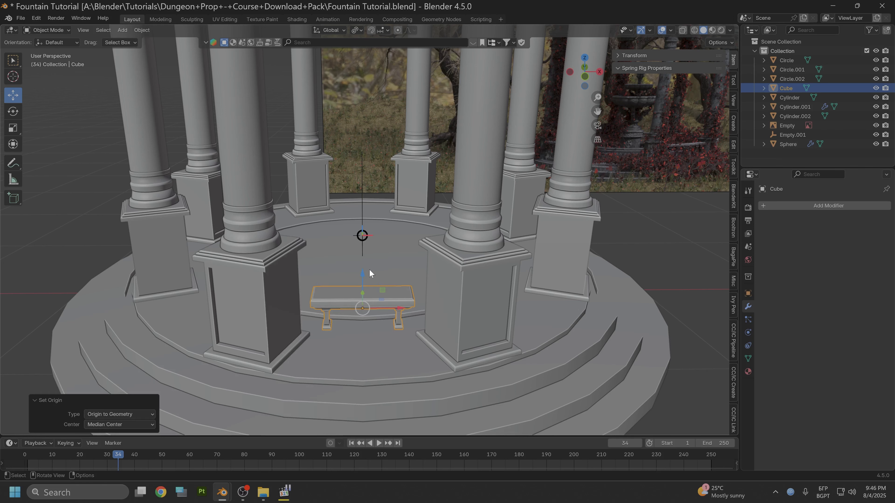
pyautogui.hotkey('shift', 's')
pyautogui.click(368, 324)
# Step: Move the bench outward about -0.124 m along Y on the platform
pyautogui.moveTo(393, 254); pyautogui.dragTo(405, 334, button='middle')
pyautogui.moveTo(393, 322); pyautogui.dragTo(394, 334)
pyautogui.moveTo(430, 328); pyautogui.dragTo(426, 273, button='middle')
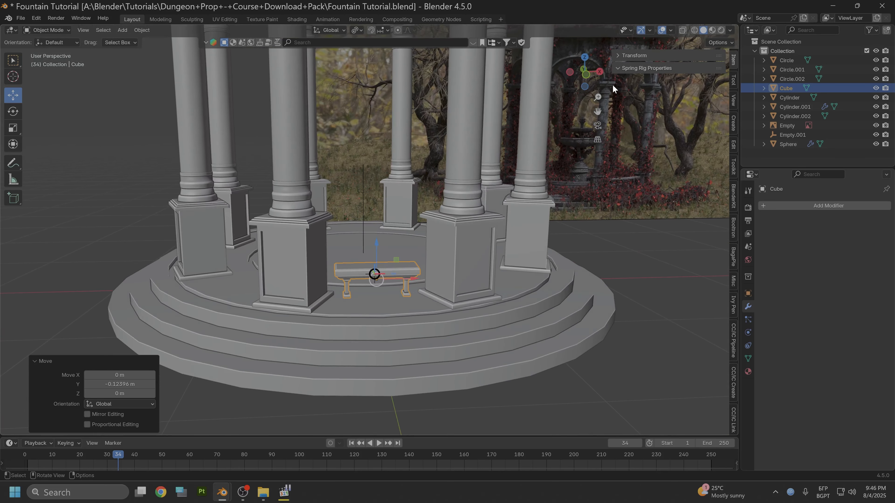
# Step: Add an Array modifier to the bench and disable its Relative Offset
pyautogui.click(584, 75)
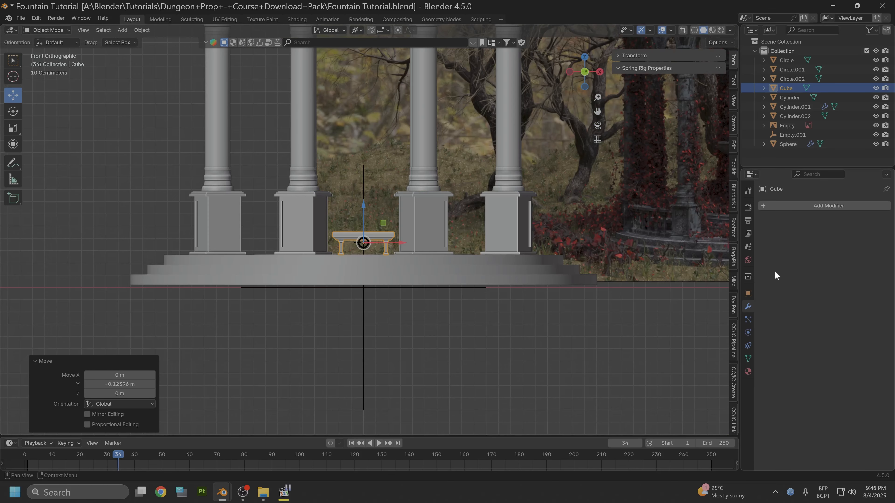
pyautogui.click(799, 205)
pyautogui.moveTo(777, 216)
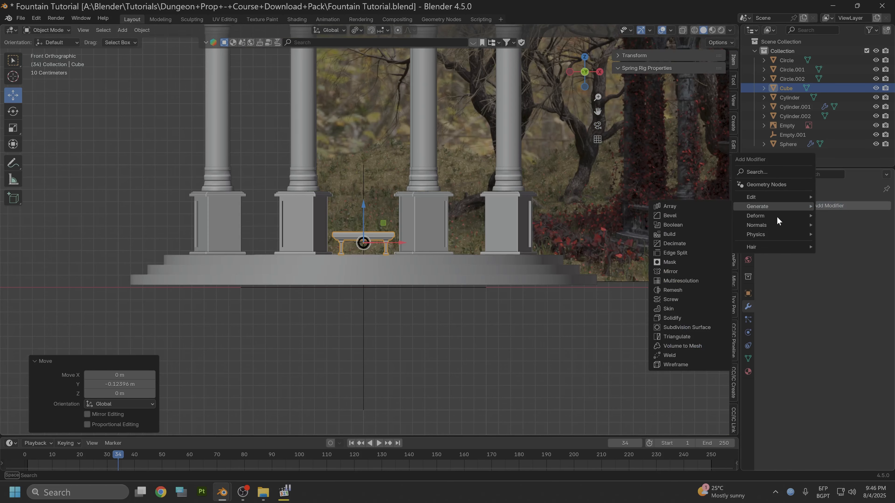
pyautogui.click(690, 207)
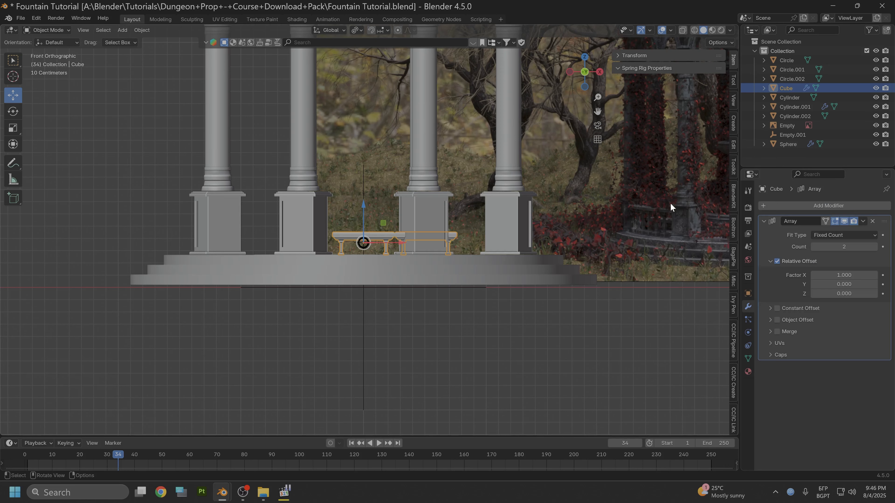
pyautogui.click(776, 260)
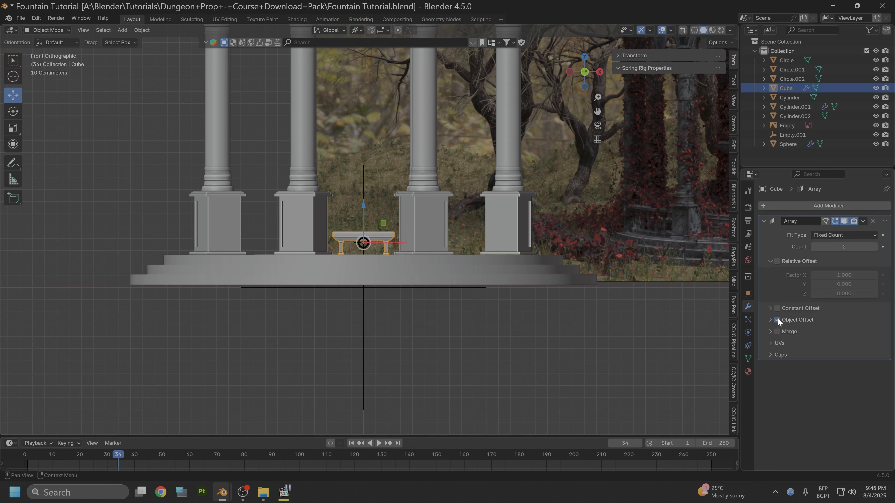
# Step: Enable the array's Object Offset and choose Empty.001 as the offset object
pyautogui.click(769, 320)
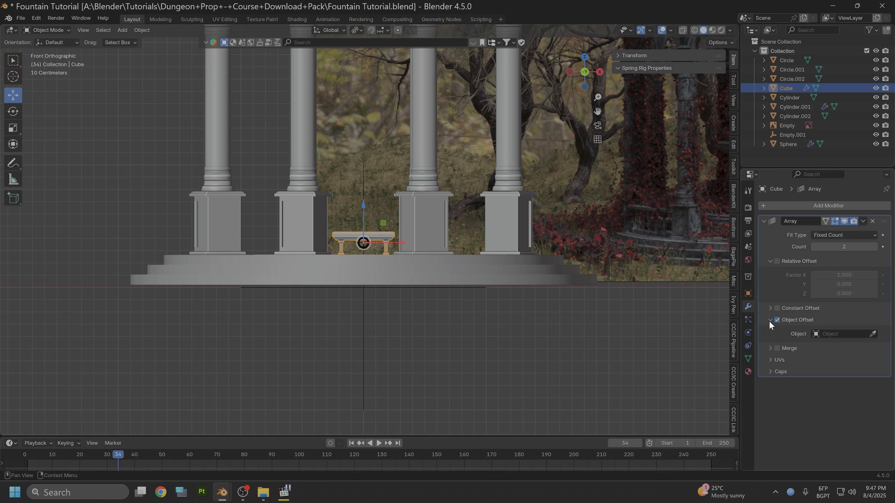
pyautogui.click(873, 333)
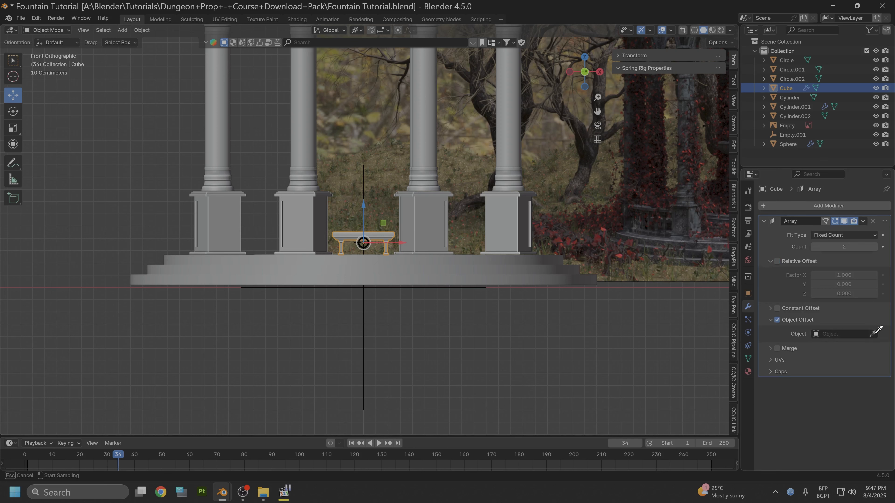
pyautogui.click(799, 134)
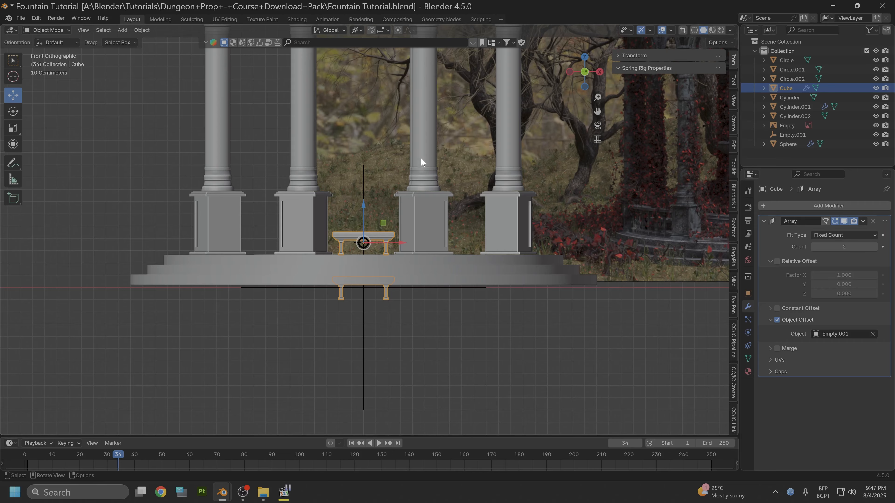
# Step: Select Empty.001 at the platform's centre and snap the 3D cursor to it
pyautogui.moveTo(421, 158); pyautogui.dragTo(415, 197, button='middle')
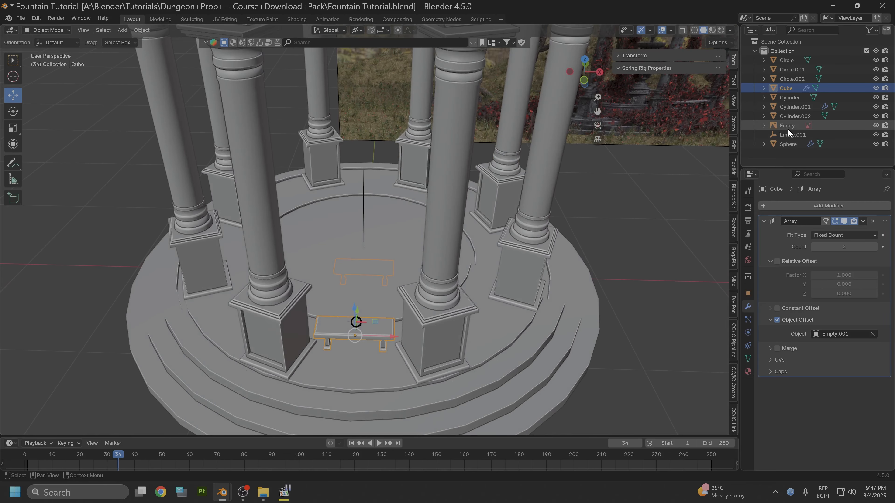
pyautogui.click(787, 135)
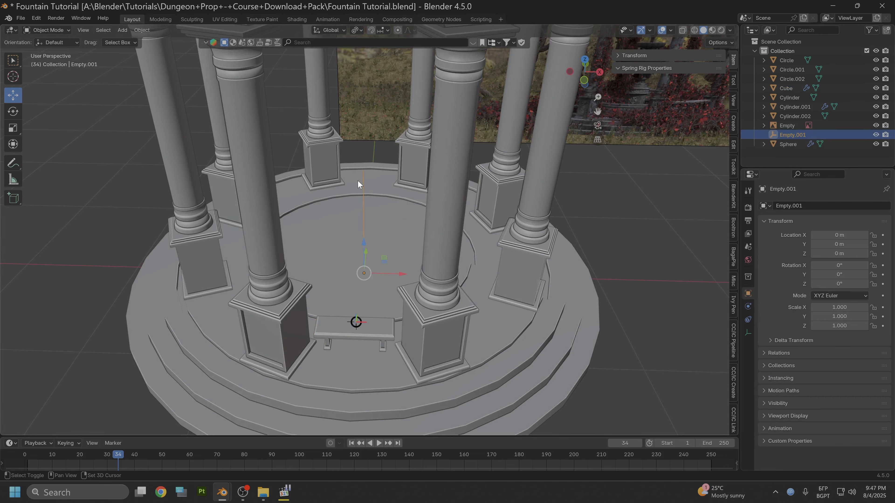
pyautogui.hotkey('shift', 's')
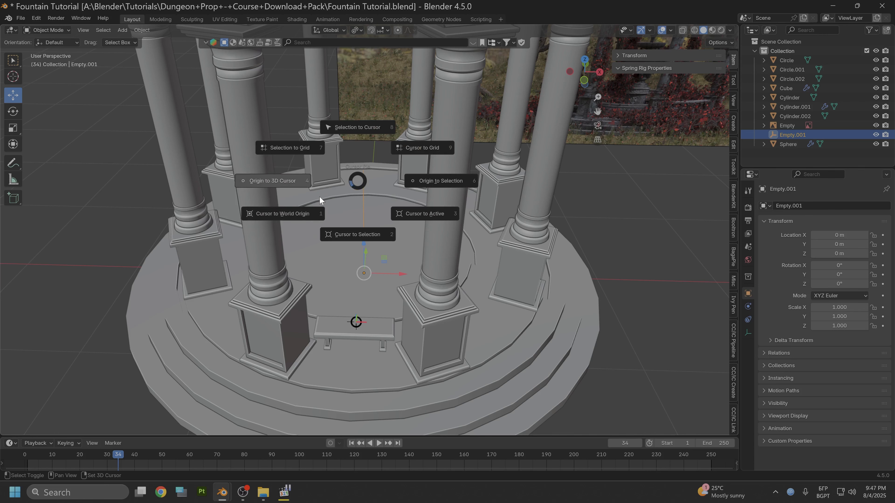
pyautogui.click(357, 236)
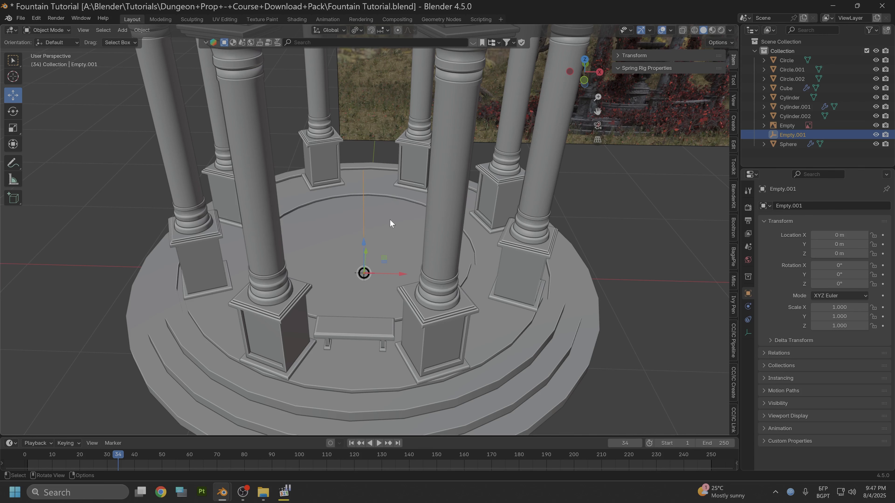
# Step: Select the bench from the top view and raise its Array modifier count to 8
pyautogui.scroll(-3, 469, 108)
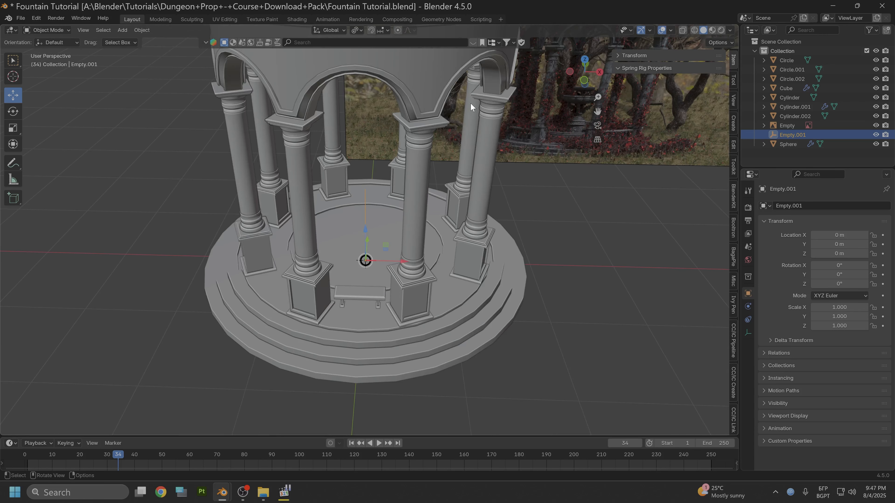
pyautogui.click(584, 59)
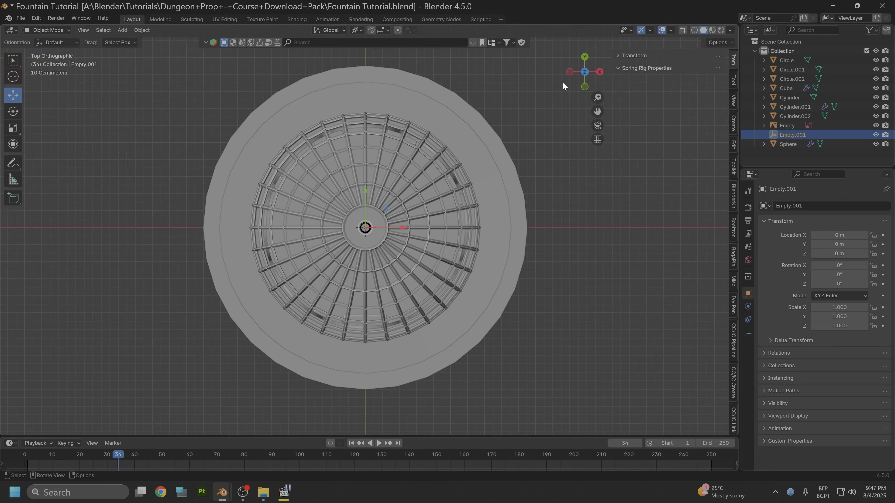
pyautogui.scroll(3, 452, 172)
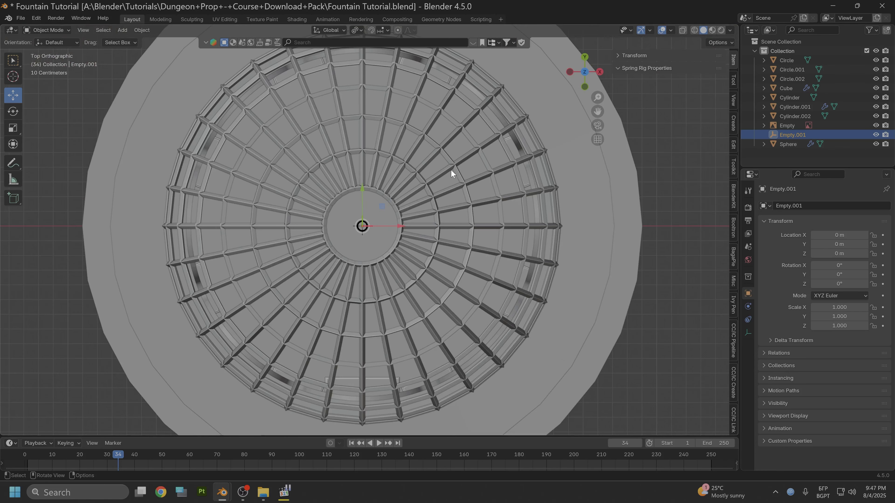
pyautogui.click(350, 384)
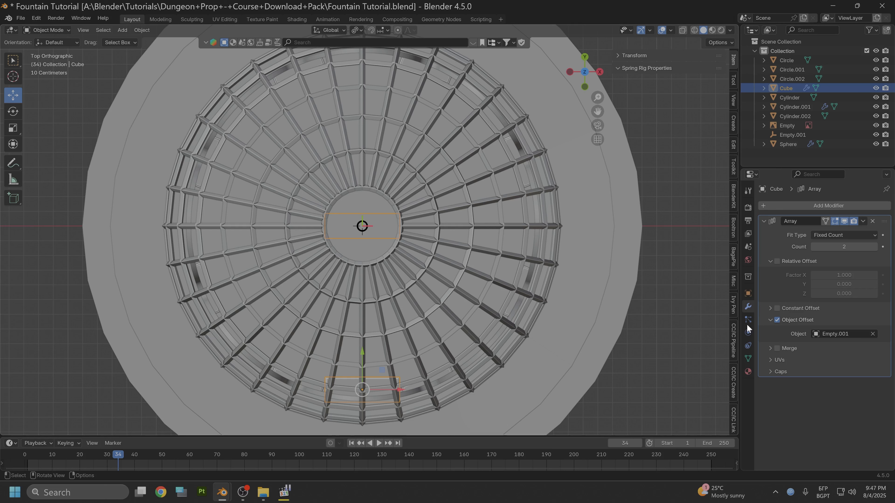
pyautogui.click(876, 247)
pyautogui.click(877, 247)
pyautogui.click(876, 247)
pyautogui.click(876, 247)
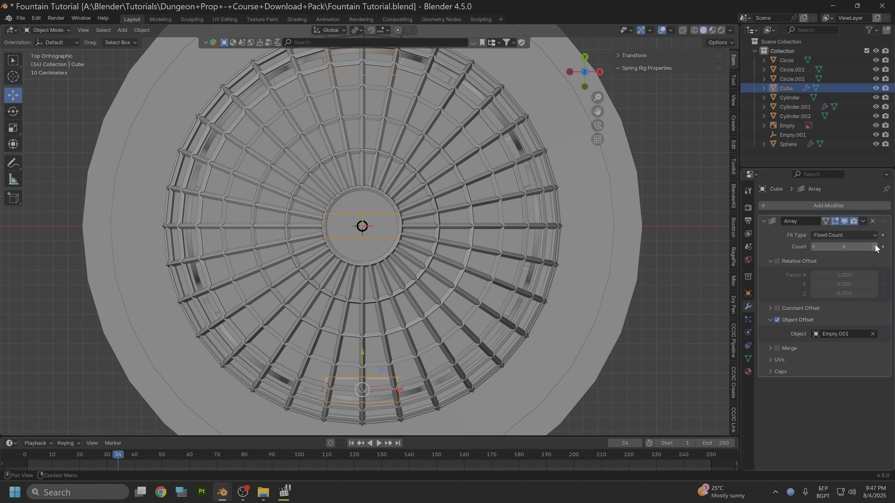
pyautogui.click(876, 247)
pyautogui.click(876, 247)
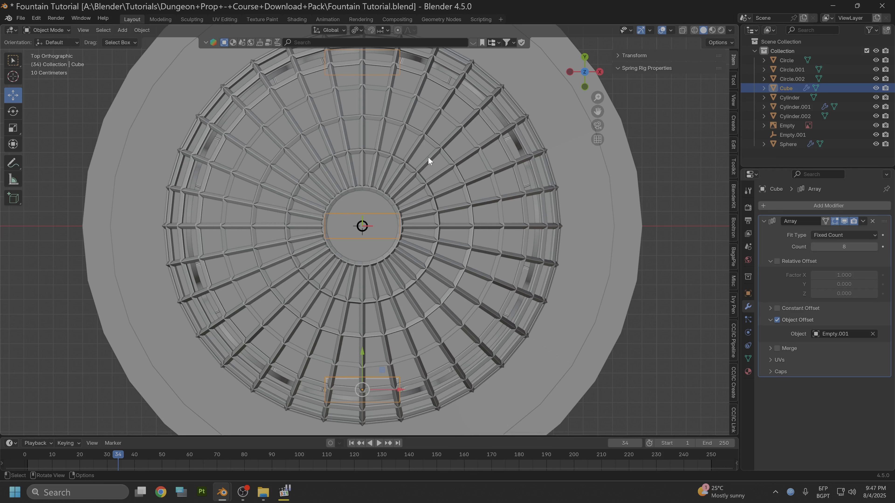
# Step: Set the bench's origin to the 3D cursor and rotate it 45° about Z to spread the copies into a ring
pyautogui.hotkey('shift', 's')
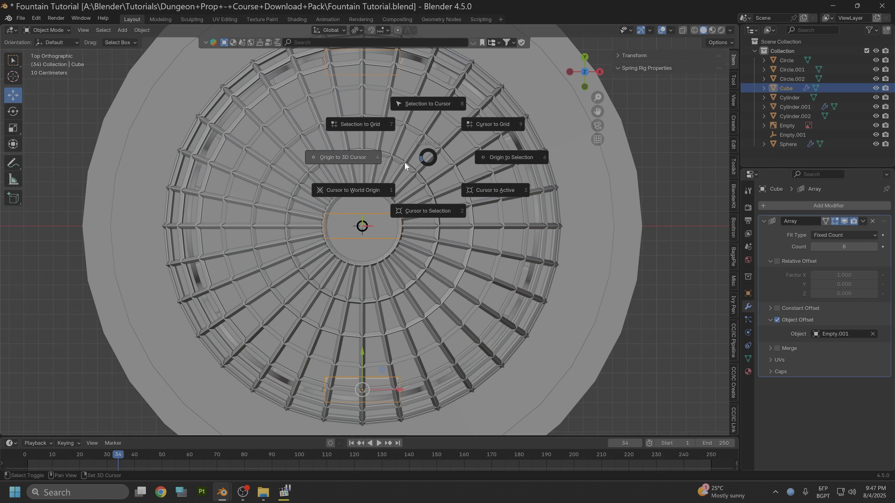
pyautogui.click(338, 159)
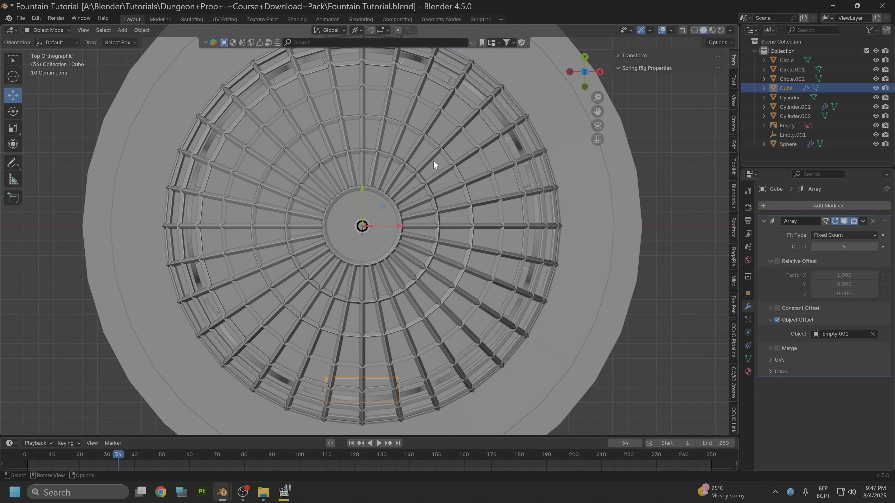
pyautogui.press('r')
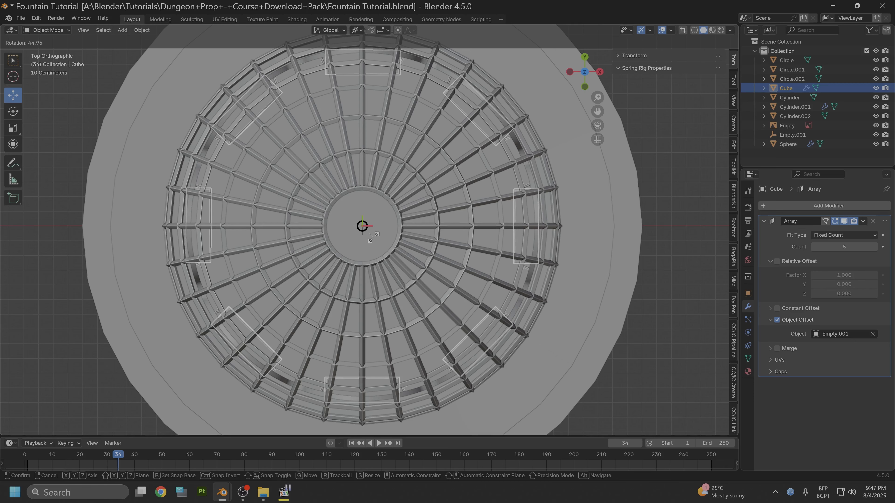
pyautogui.click(373, 237)
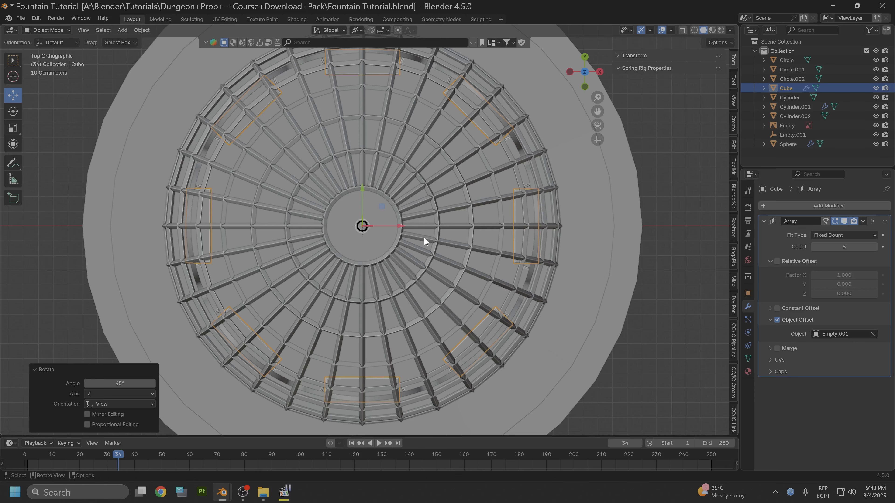
# Step: Examine the placement of the arrayed benches between the column pedestals from several angles
pyautogui.moveTo(390, 263); pyautogui.dragTo(405, 166, button='middle')
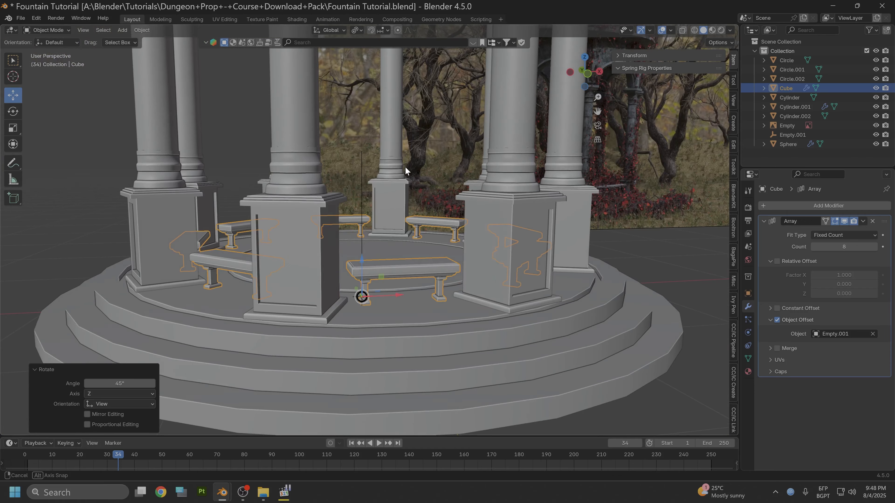
pyautogui.click(590, 79)
pyautogui.moveTo(394, 200); pyautogui.dragTo(372, 243, button='middle')
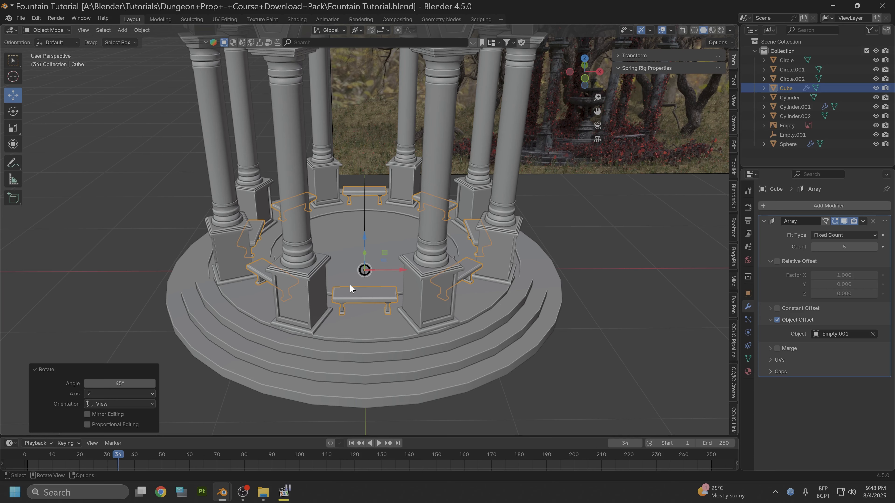
pyautogui.moveTo(365, 304); pyautogui.dragTo(366, 275, button='middle')
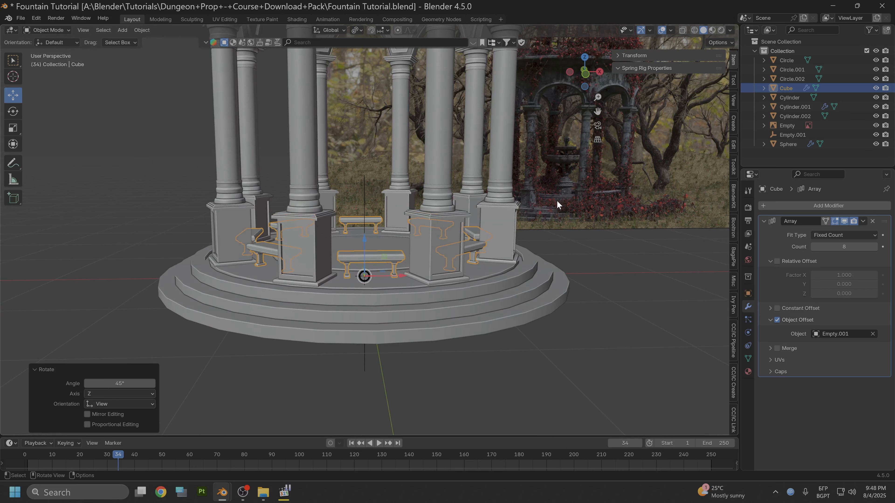
pyautogui.moveTo(557, 200); pyautogui.dragTo(645, 176, button='middle')
pyautogui.scroll(5, 337, 281)
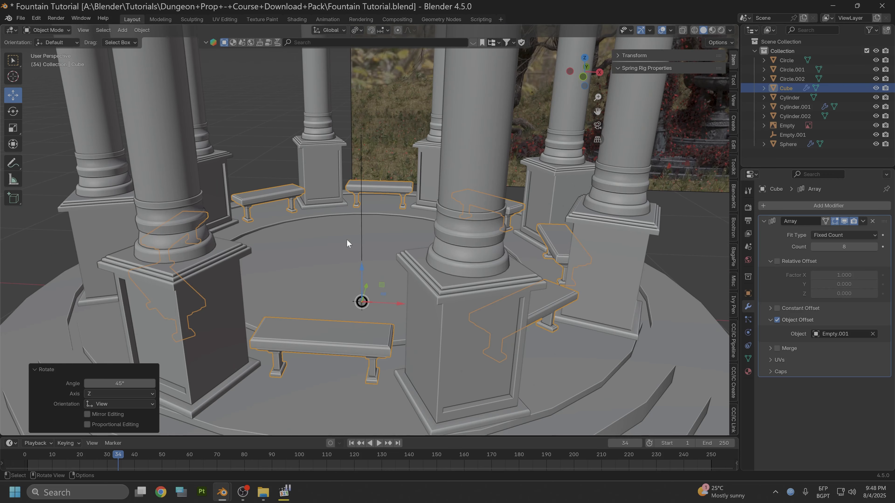
pyautogui.moveTo(346, 239); pyautogui.dragTo(341, 306, button='middle')
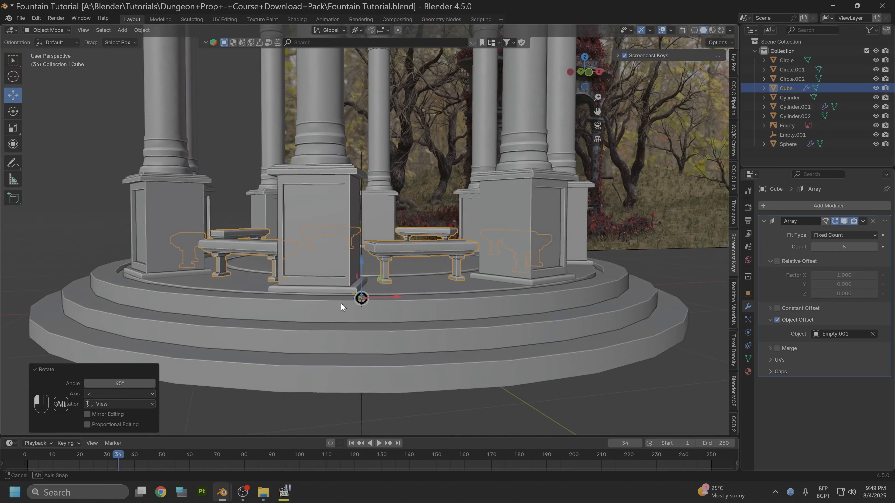
pyautogui.keyDown('alt'); pyautogui.moveTo(341, 303); pyautogui.dragTo(332, 305); pyautogui.keyUp('alt')
pyautogui.scroll(4, 380, 275)
pyautogui.keyDown('alt'); pyautogui.moveTo(381, 274); pyautogui.dragTo(406, 258); pyautogui.keyUp('alt')
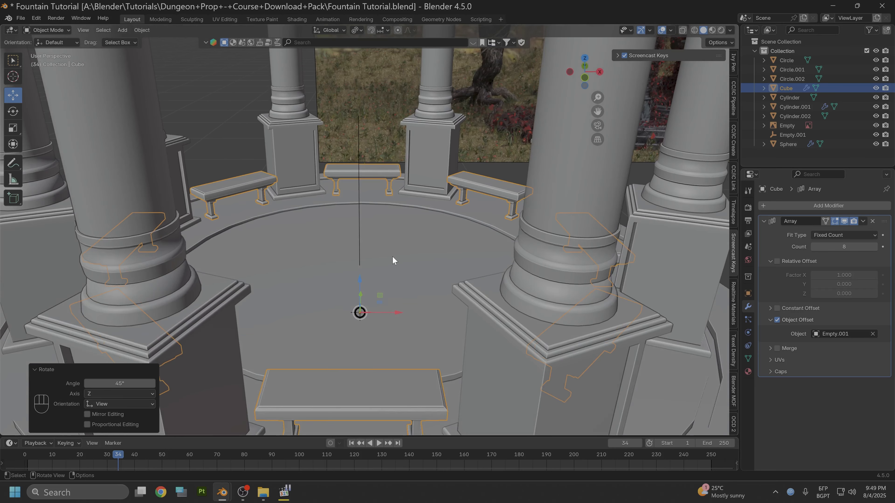
# Step: Add a cube at the platform's centre and scale it down to about 0.122
pyautogui.press('shift')
pyautogui.hotkey('shift', 'a')
pyautogui.moveTo(392, 258)
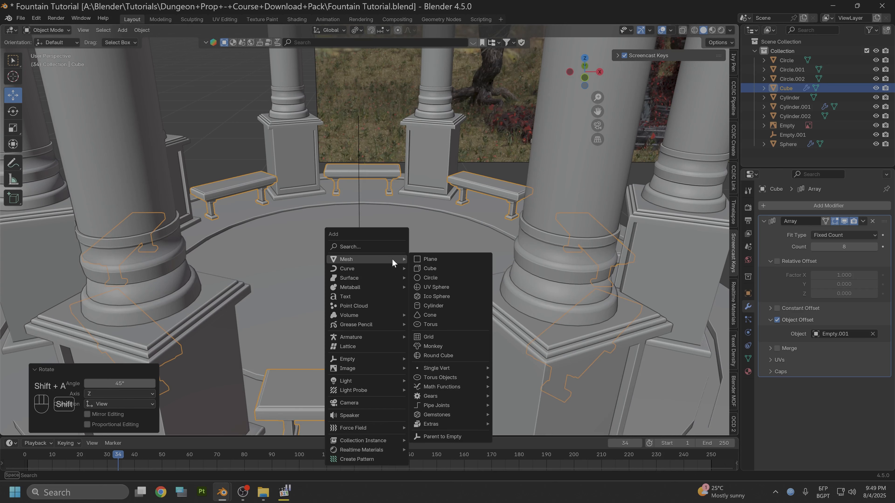
pyautogui.click(435, 267)
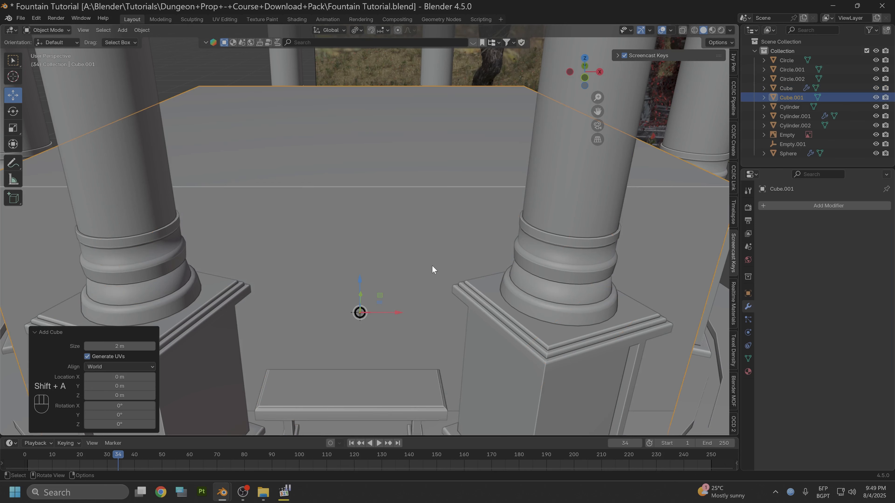
pyautogui.press('s')
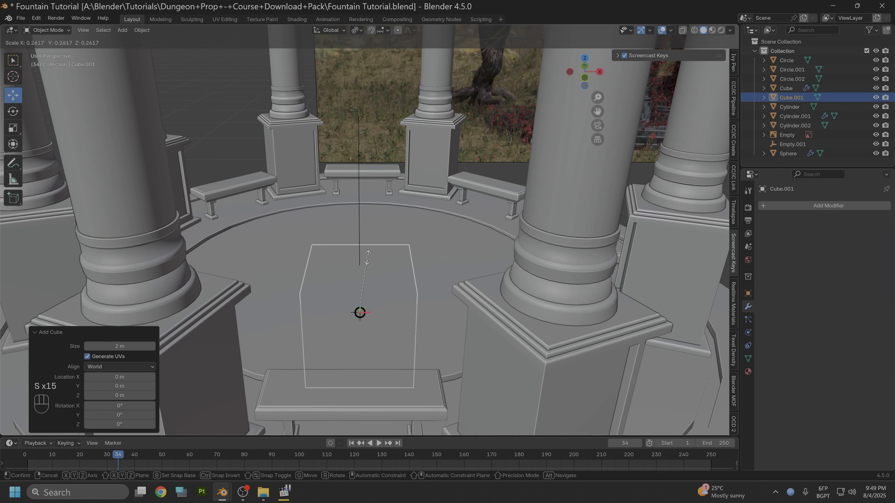
pyautogui.click(342, 299)
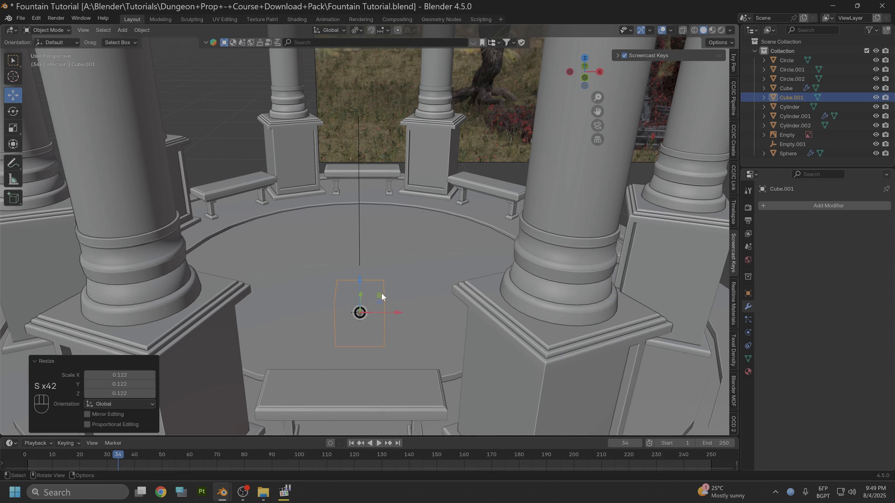
# Step: Shrink the new cube further and stretch it by about 3.734 along Z into a narrow upright post
pyautogui.moveTo(405, 288); pyautogui.dragTo(390, 264, button='middle')
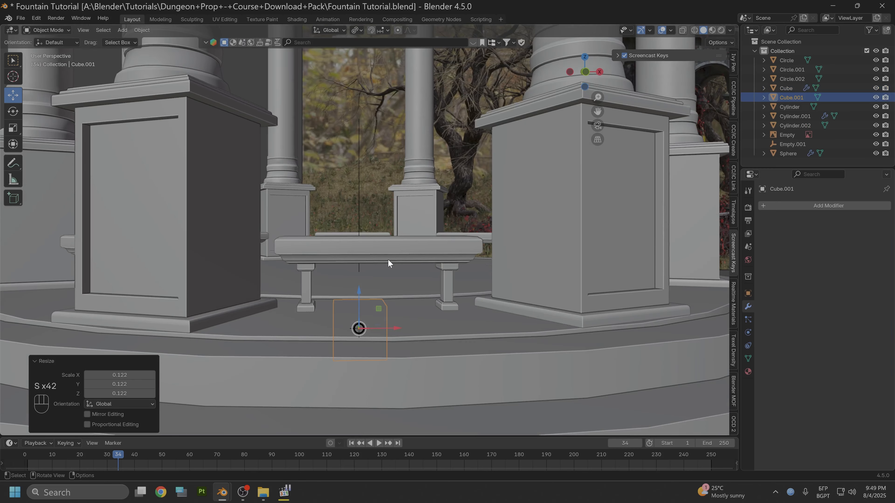
pyautogui.press('s')
pyautogui.click(364, 306)
pyautogui.press('s')
pyautogui.press('z')
pyautogui.click(383, 225)
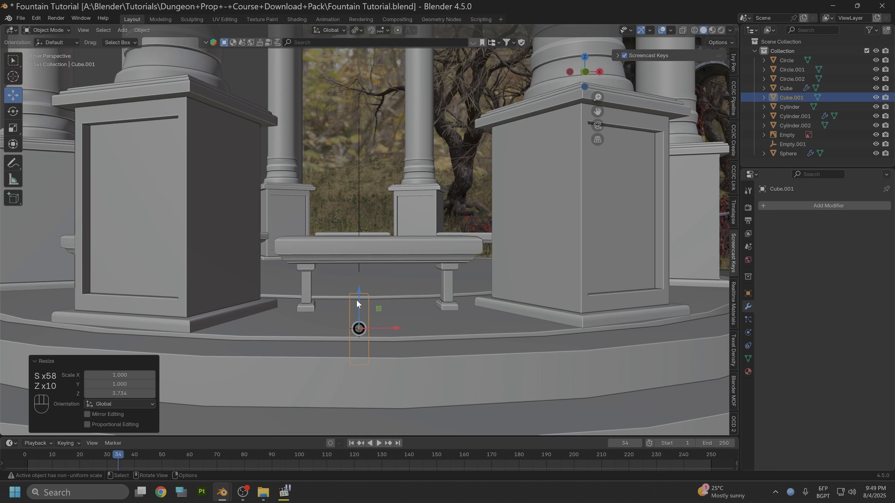
# Step: Move the post up about 0.43 m along Z and outward about -0.64 m along Y
pyautogui.moveTo(357, 304); pyautogui.dragTo(374, 209)
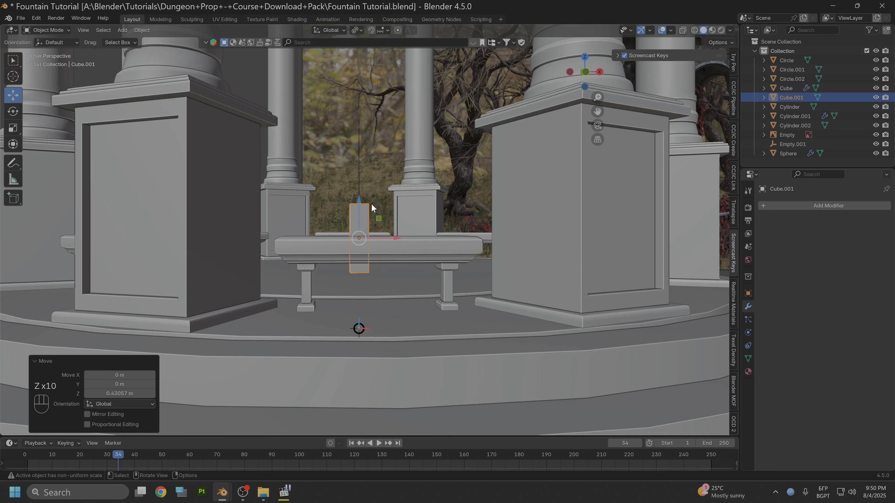
pyautogui.moveTo(392, 204); pyautogui.dragTo(373, 237, button='middle')
pyautogui.moveTo(374, 219); pyautogui.dragTo(308, 300)
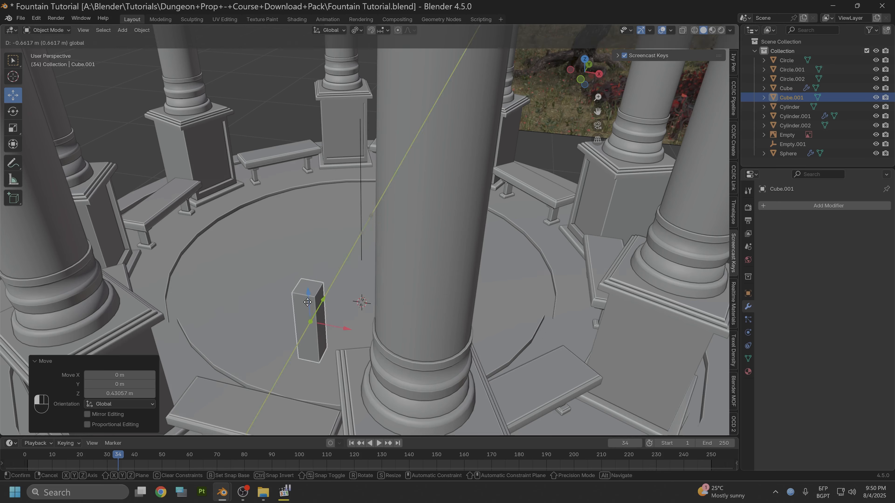
pyautogui.scroll(-3, 312, 287)
pyautogui.moveTo(348, 271); pyautogui.dragTo(308, 317)
pyautogui.moveTo(309, 317); pyautogui.dragTo(339, 268, button='middle')
pyautogui.scroll(5, 340, 262)
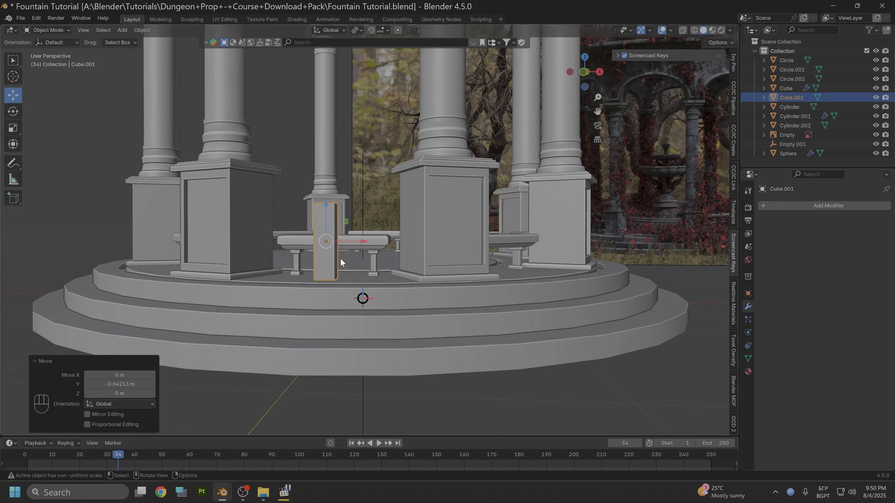
# Step: Thin the post in front view by scaling it to about 0.547, then stretch it by about 1.61 along Z
pyautogui.click(583, 72)
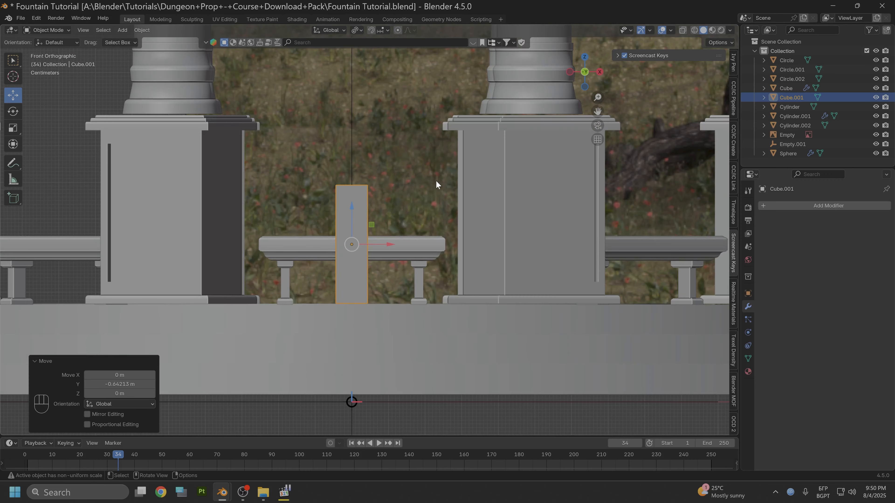
pyautogui.keyDown('shift'); pyautogui.moveTo(427, 180); pyautogui.dragTo(387, 252, button='middle'); pyautogui.keyUp('shift')
pyautogui.press('s')
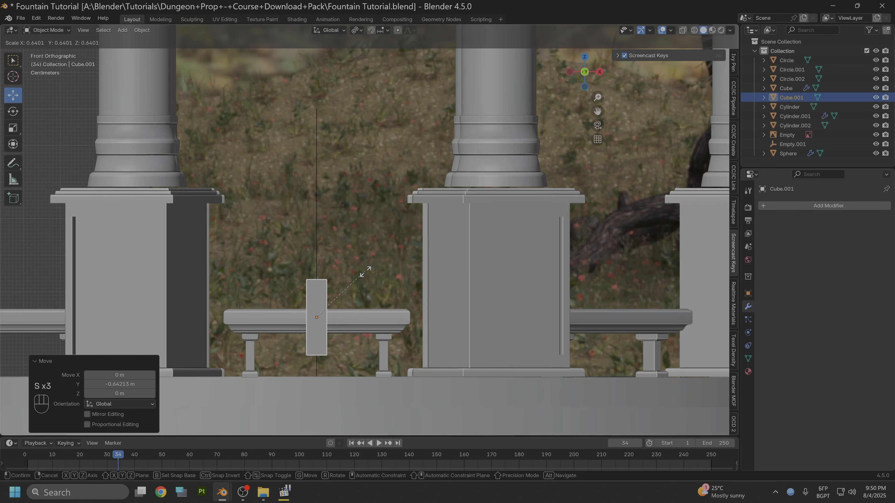
pyautogui.click(358, 278)
pyautogui.press('s')
pyautogui.press('z')
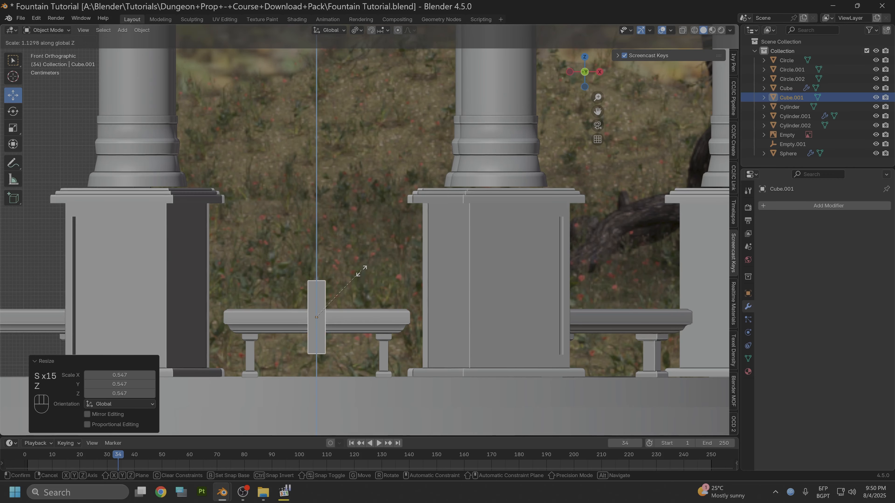
pyautogui.click(372, 244)
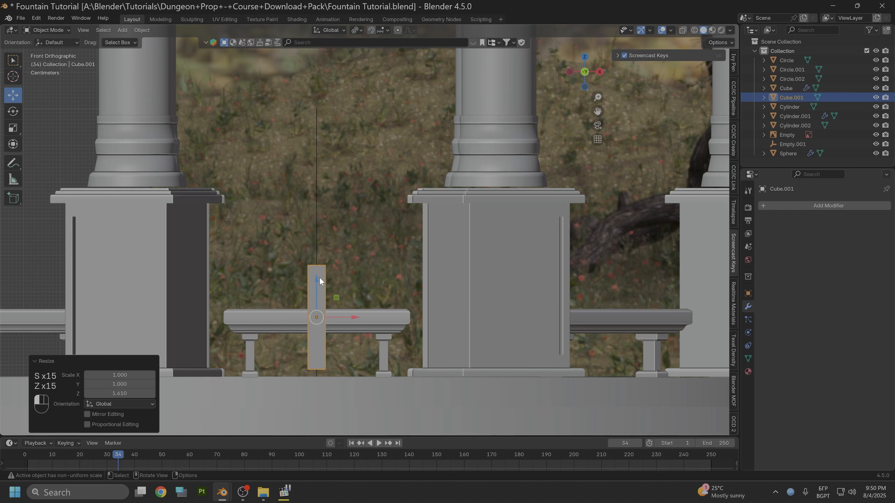
# Step: Nudge the slimmed post up about 0.004 m along Z
pyautogui.moveTo(320, 281); pyautogui.dragTo(324, 277)
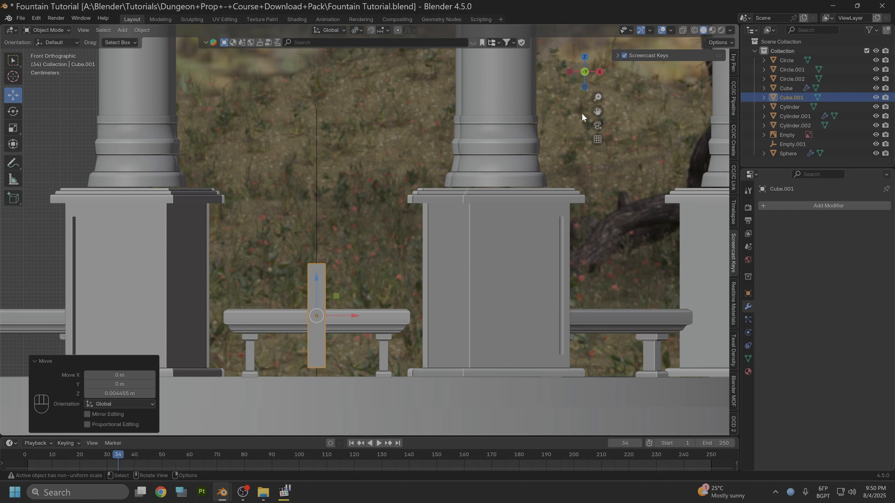
pyautogui.scroll(1, 332, 281)
pyautogui.scroll(-2, 377, 337)
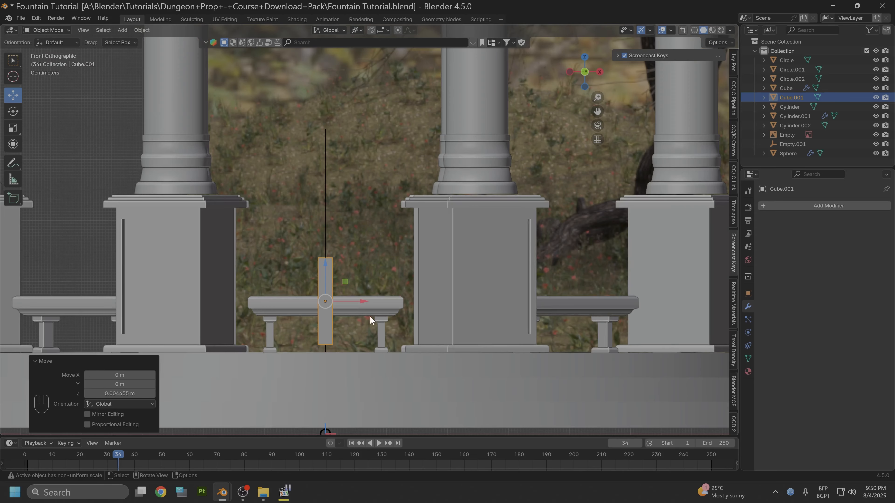
# Step: Hide the arrayed stone benches and the round platform to isolate the new post between the pedestals
pyautogui.keyDown('shift'); pyautogui.moveTo(362, 295); pyautogui.dragTo(406, 280, button='middle'); pyautogui.keyUp('shift')
pyautogui.scroll(2, 405, 303)
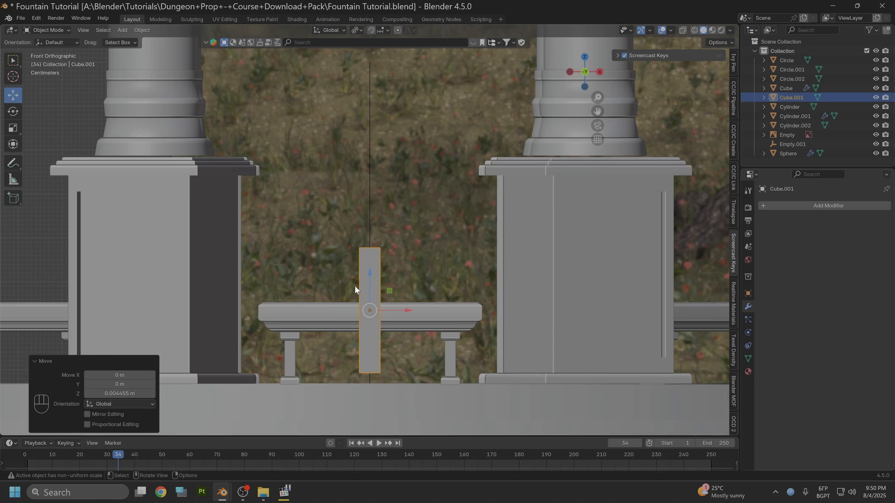
pyautogui.click(417, 318)
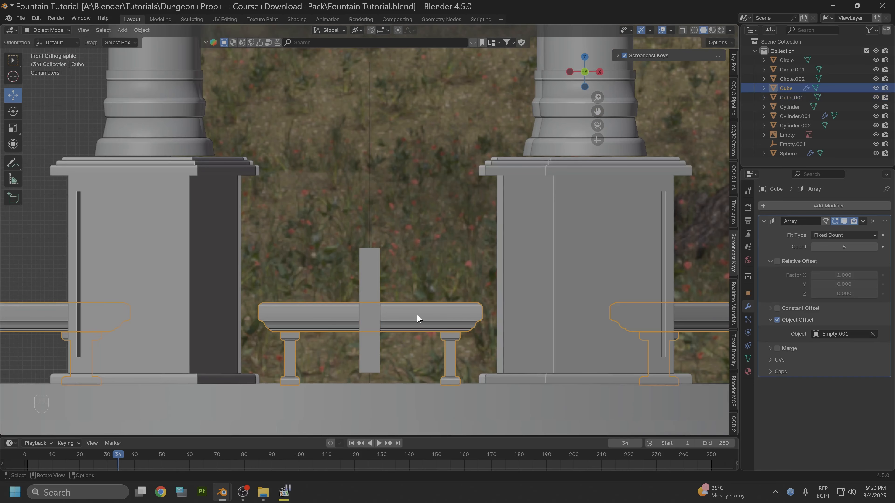
pyautogui.press('h')
pyautogui.scroll(-3, 417, 318)
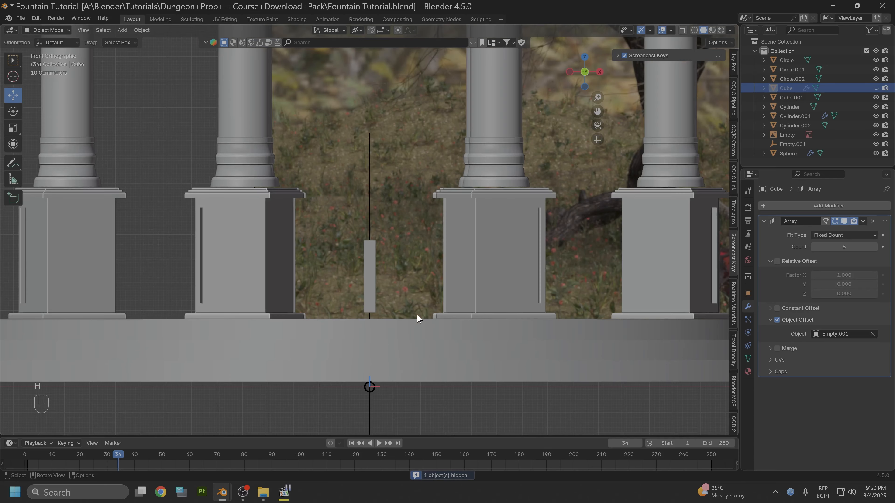
pyautogui.click(376, 349)
pyautogui.press('h')
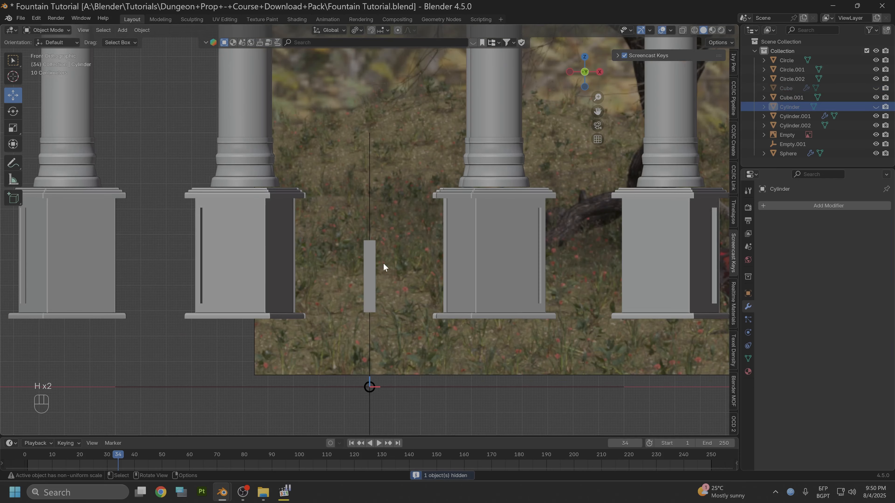
# Step: Cut two evenly spaced horizontal edge loops around the narrow post in Edit Mode
pyautogui.moveTo(401, 212)
pyautogui.mouseDown(button='middle')
pyautogui.moveTo(401, 241)
pyautogui.moveTo(403, 215)
pyautogui.mouseUp(button='middle')
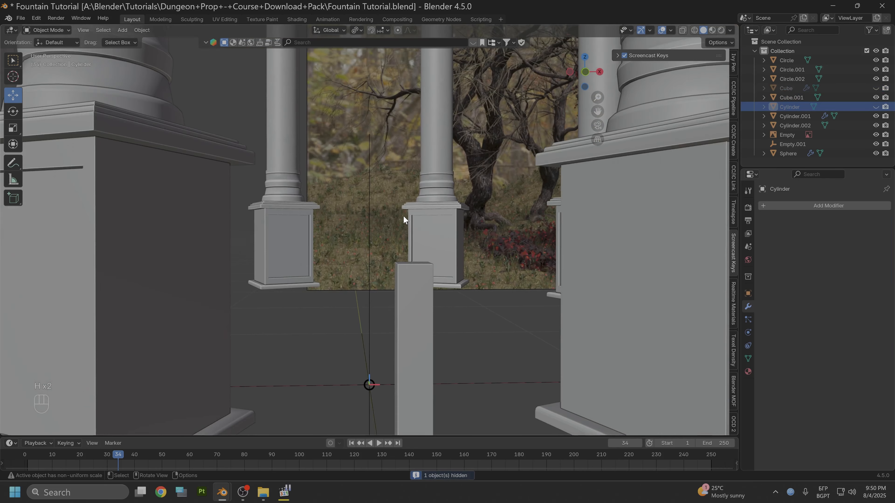
pyautogui.scroll(-3, 409, 232)
pyautogui.moveTo(414, 251); pyautogui.dragTo(422, 261, button='middle')
pyautogui.click(356, 258)
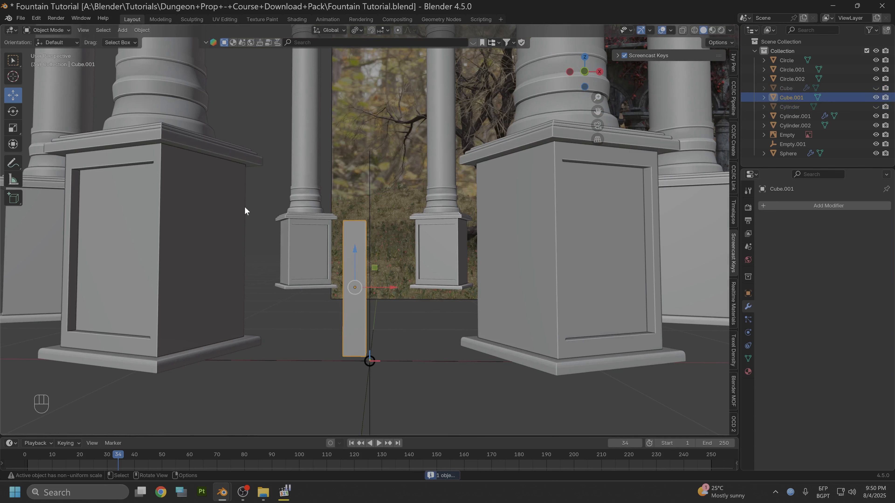
pyautogui.click(47, 30)
pyautogui.click(53, 54)
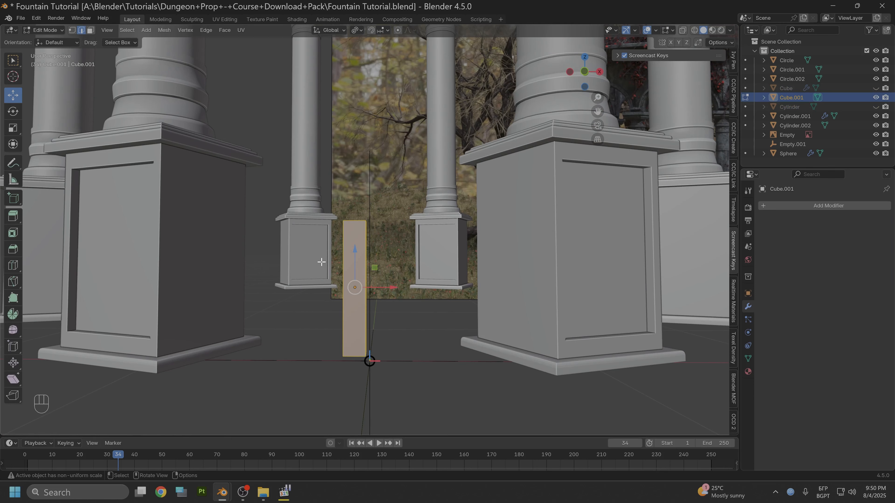
pyautogui.moveTo(321, 262); pyautogui.dragTo(402, 254, button='middle')
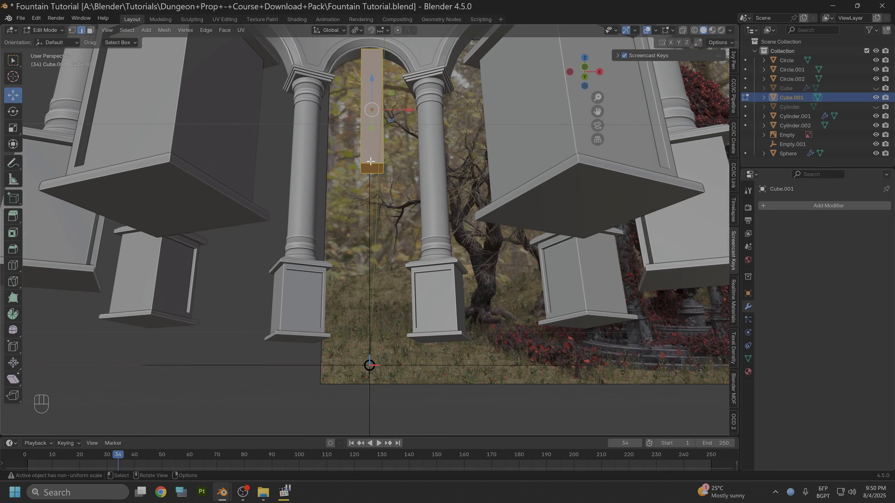
pyautogui.moveTo(394, 145); pyautogui.dragTo(401, 173, button='middle')
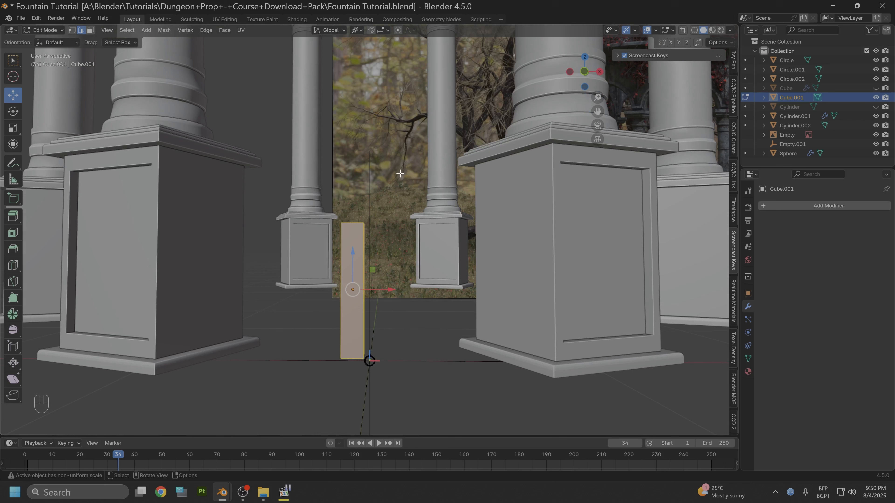
pyautogui.hotkey('ctrl', 'r')
pyautogui.click(358, 251)
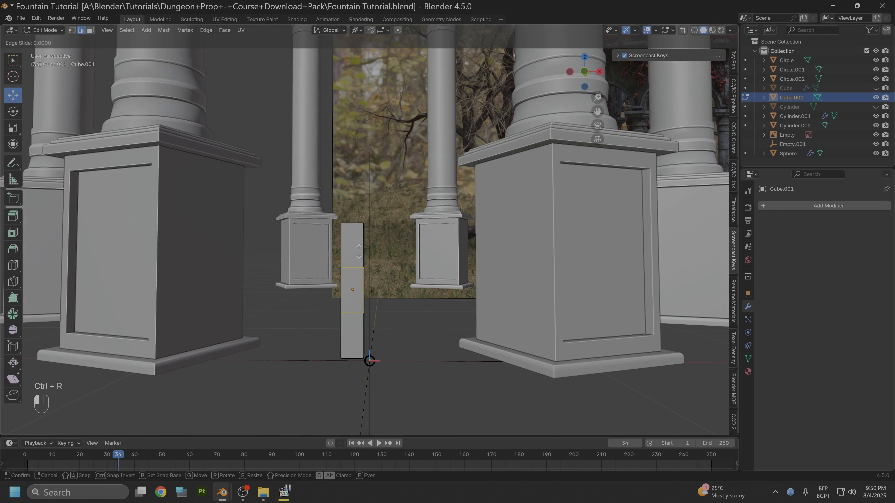
pyautogui.rightClick(359, 252)
# Step: Set the transform pivot to Median Point and snap the 3D cursor to the post's selected edge loops
pyautogui.click(356, 30)
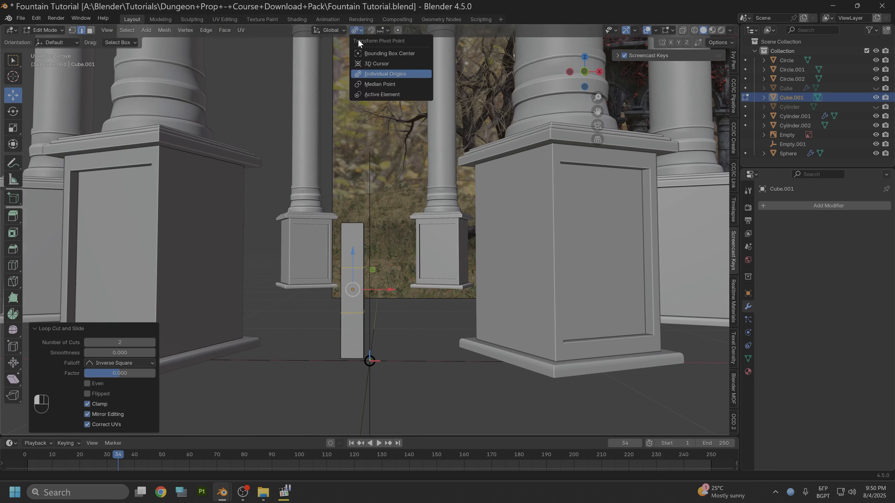
pyautogui.click(372, 86)
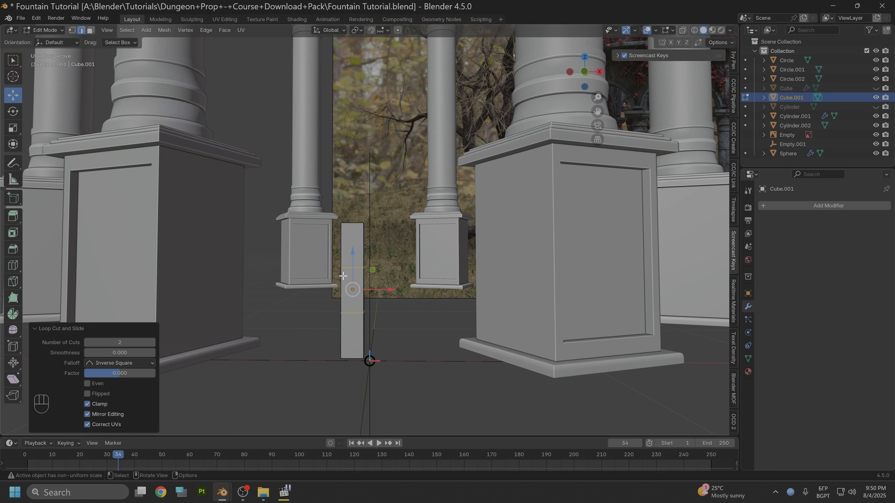
pyautogui.hotkey('shift', 's')
pyautogui.click(335, 330)
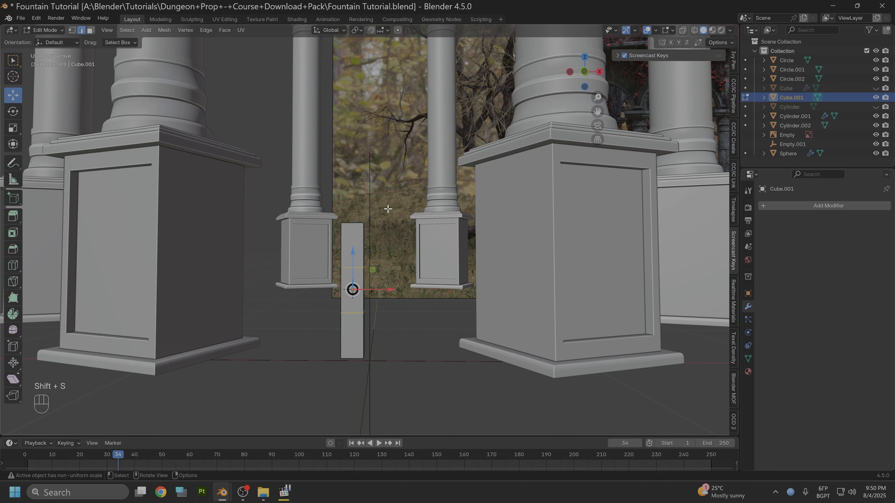
# Step: Spread the two edge loops toward the post's ends by scaling them to about 2.536 along Z
pyautogui.press('s')
pyautogui.press('z')
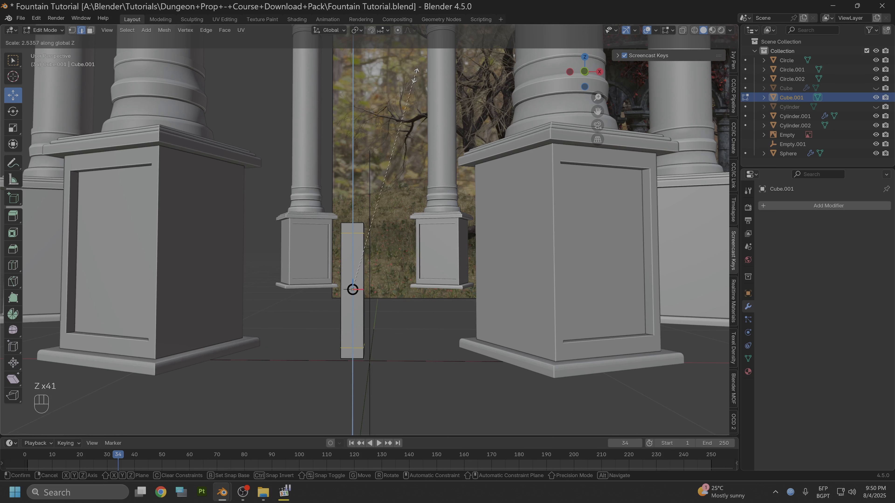
pyautogui.click(415, 76)
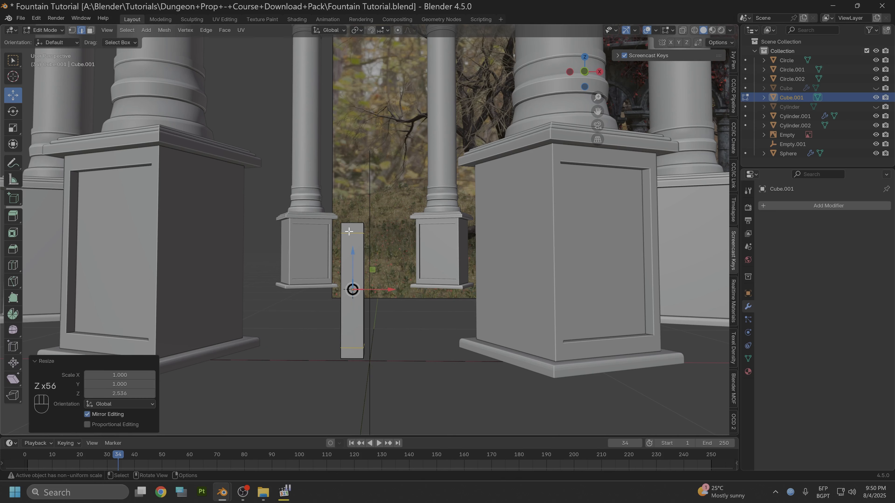
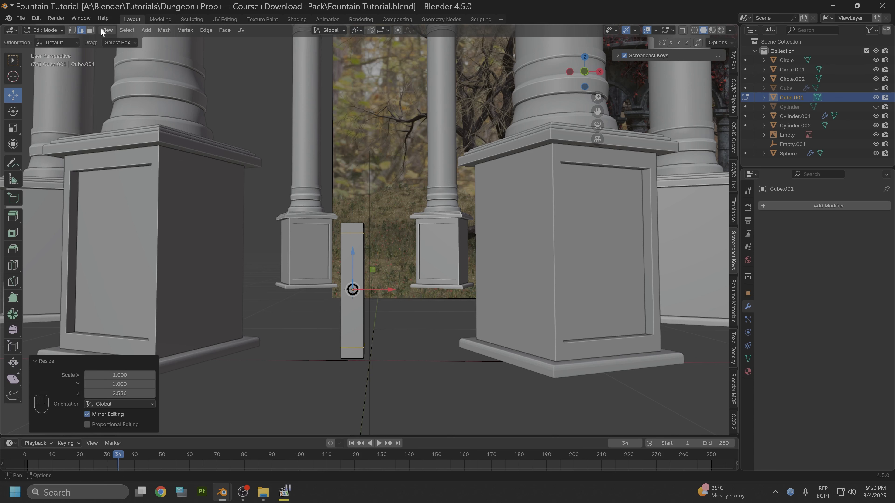
# Step: Select the face rings of the narrow bands at the post's upper and lower ends
pyautogui.click(90, 30)
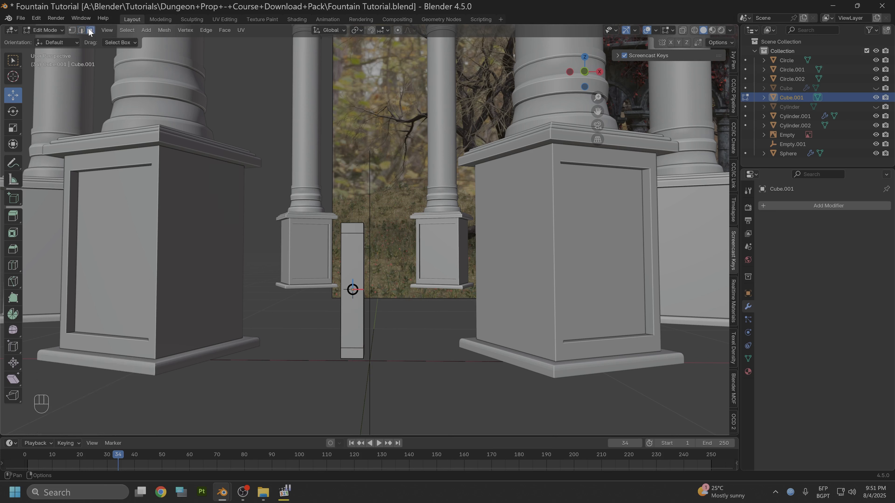
pyautogui.keyDown('alt'); pyautogui.keyDown('shift'); pyautogui.click(342, 354); pyautogui.keyUp('shift'); pyautogui.keyUp('alt')
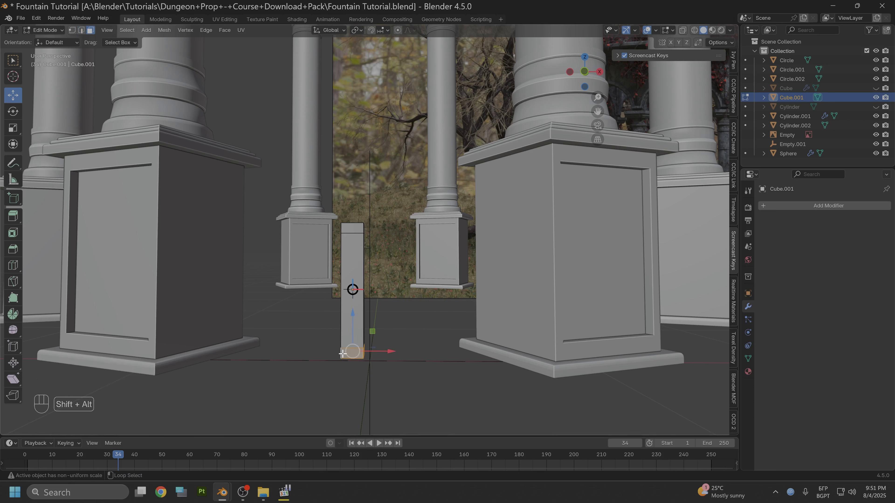
pyautogui.keyDown('alt'); pyautogui.keyDown('shift'); pyautogui.click(343, 228); pyautogui.keyUp('shift'); pyautogui.keyUp('alt')
pyautogui.hotkey('ctrl', 'z')
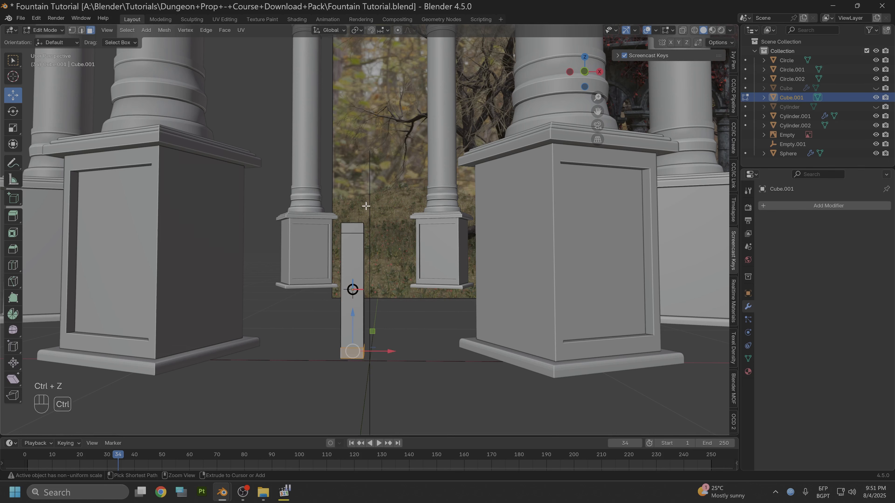
pyautogui.keyDown('shift'); pyautogui.click(347, 228); pyautogui.keyUp('shift')
pyautogui.moveTo(347, 229); pyautogui.dragTo(376, 212, button='middle')
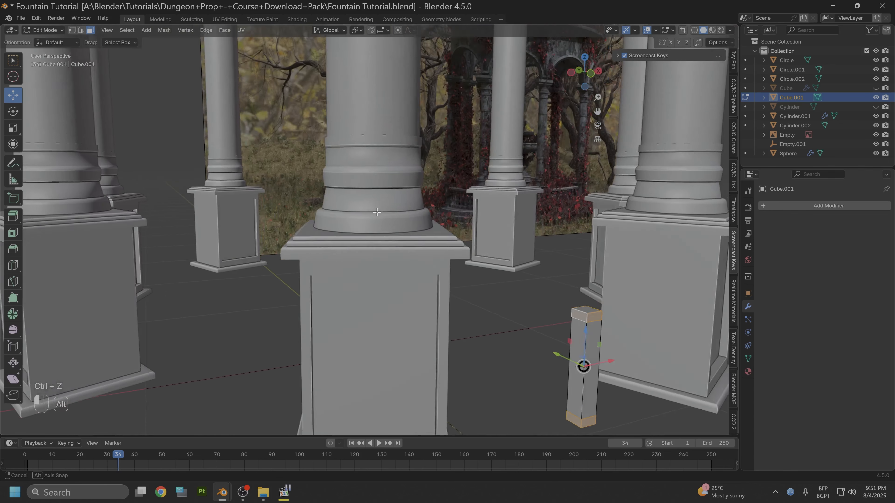
pyautogui.keyDown('alt'); pyautogui.moveTo(376, 211); pyautogui.dragTo(362, 206); pyautogui.keyUp('alt')
pyautogui.scroll(3, 411, 276)
pyautogui.keyDown('alt'); pyautogui.keyDown('shift'); pyautogui.moveTo(412, 276); pyautogui.dragTo(390, 218); pyautogui.keyUp('shift'); pyautogui.keyUp('alt')
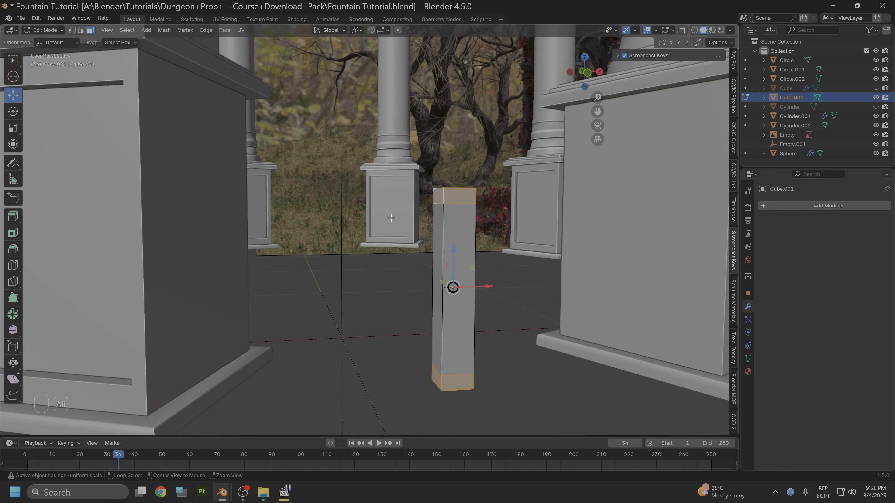
# Step: Extrude the end bands in place and fatten them outward about 0.425 m with Offset Even, plus another 0.219 m without it
pyautogui.press('e')
pyautogui.rightClick(517, 268)
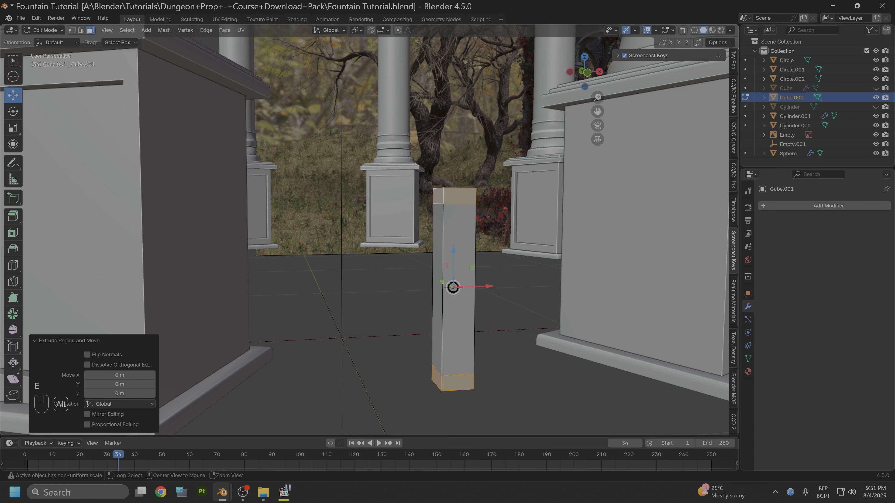
pyautogui.hotkey('alt', 's')
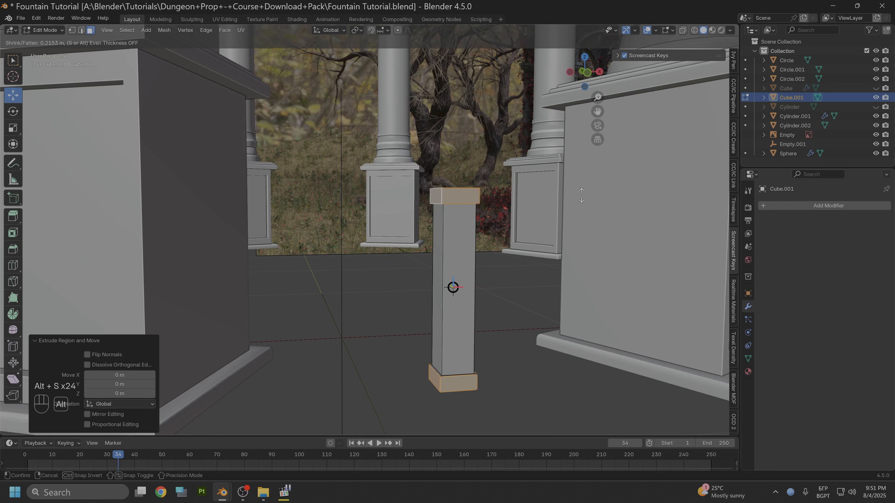
pyautogui.click(599, 124)
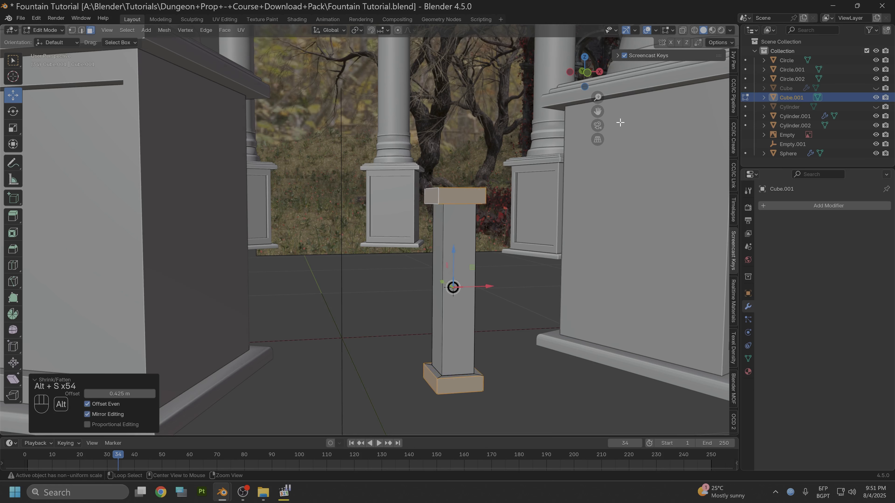
pyautogui.hotkey('alt', 's')
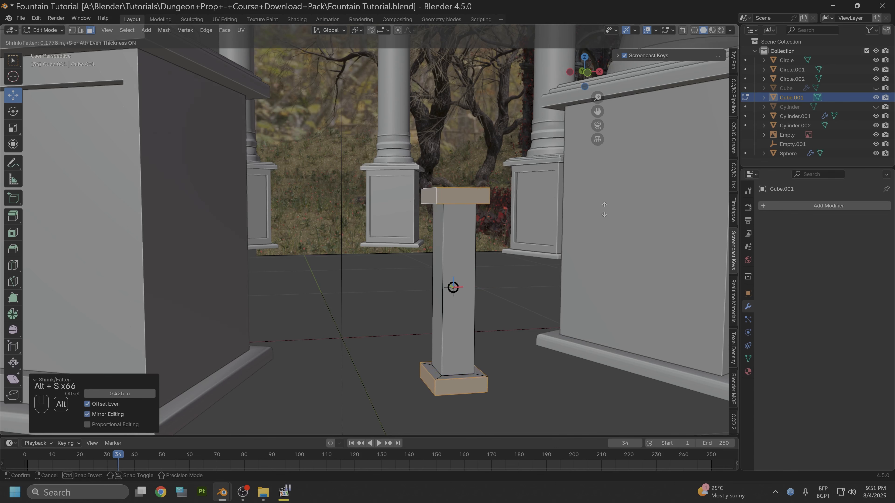
pyautogui.click(548, 262)
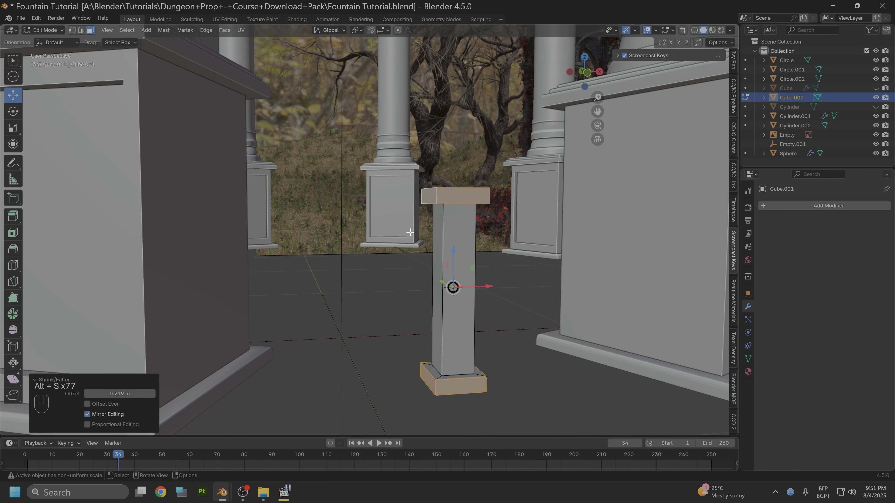
# Step: Try to bevel the inner edge loops of the post's cap and base about 0.082 m with 8 segments and a custom profile
pyautogui.click(81, 30)
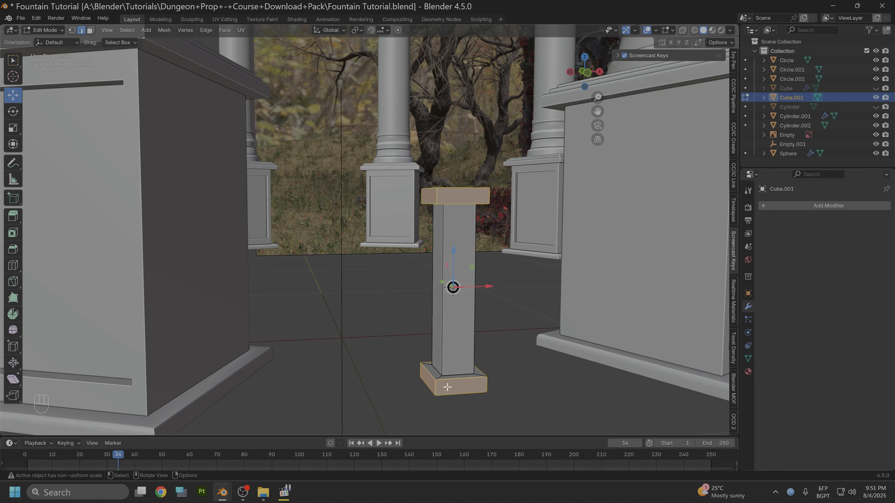
pyautogui.click(453, 379)
pyautogui.keyDown('alt'); pyautogui.keyDown('shift'); pyautogui.click(452, 380); pyautogui.keyUp('shift'); pyautogui.keyUp('alt')
pyautogui.keyDown('alt'); pyautogui.keyDown('shift'); pyautogui.click(452, 379); pyautogui.keyUp('shift'); pyautogui.keyUp('alt')
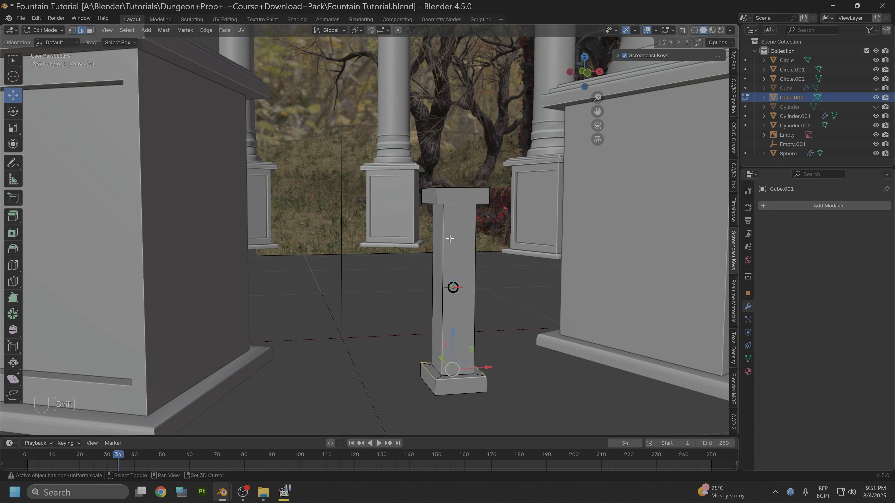
pyautogui.keyDown('alt'); pyautogui.keyDown('shift'); pyautogui.click(452, 203); pyautogui.keyUp('shift'); pyautogui.keyUp('alt')
pyautogui.hotkey('ctrl', 'b')
pyautogui.scroll(7, 499, 235)
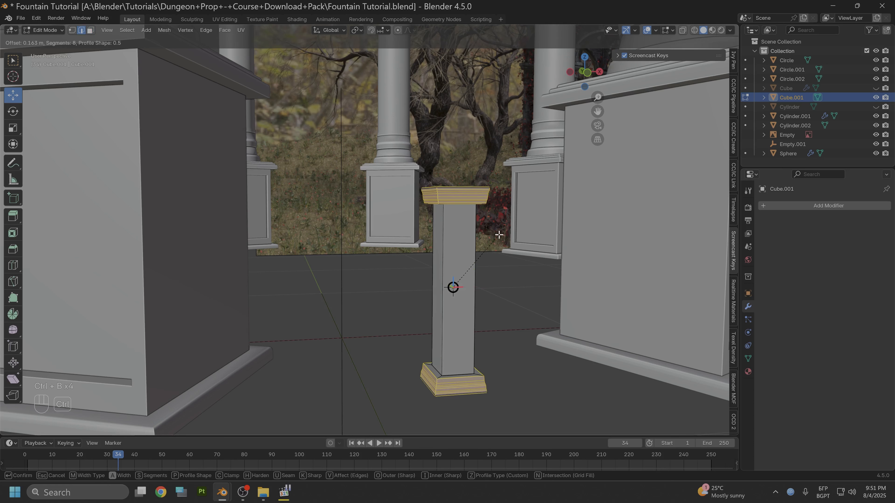
pyautogui.click(487, 253)
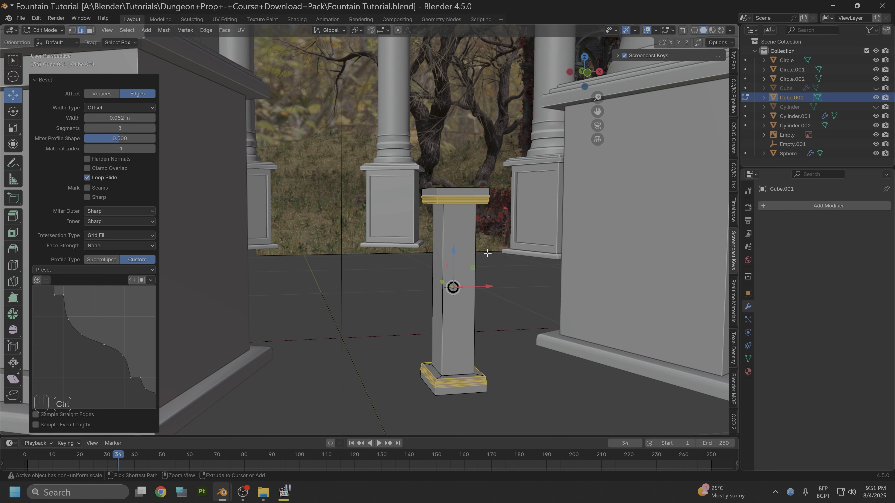
pyautogui.hotkey('ctrl', 'z')
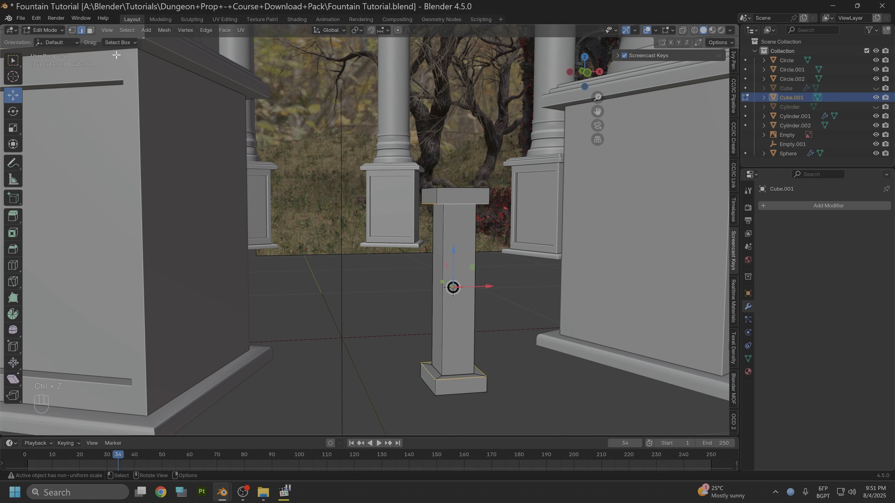
# Step: Apply the post's location, rotation and scale in Object Mode, and set its origin to geometry
pyautogui.click(49, 29)
pyautogui.click(52, 42)
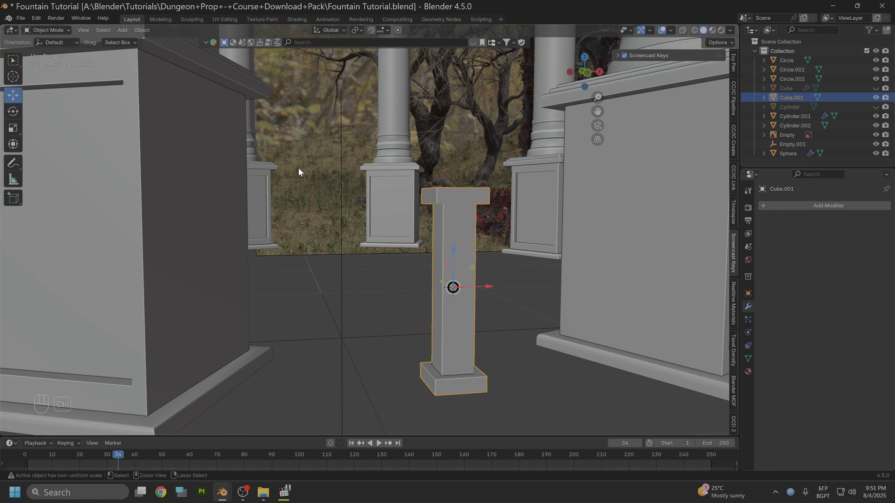
pyautogui.hotkey('ctrl', 'a')
pyautogui.click(298, 169)
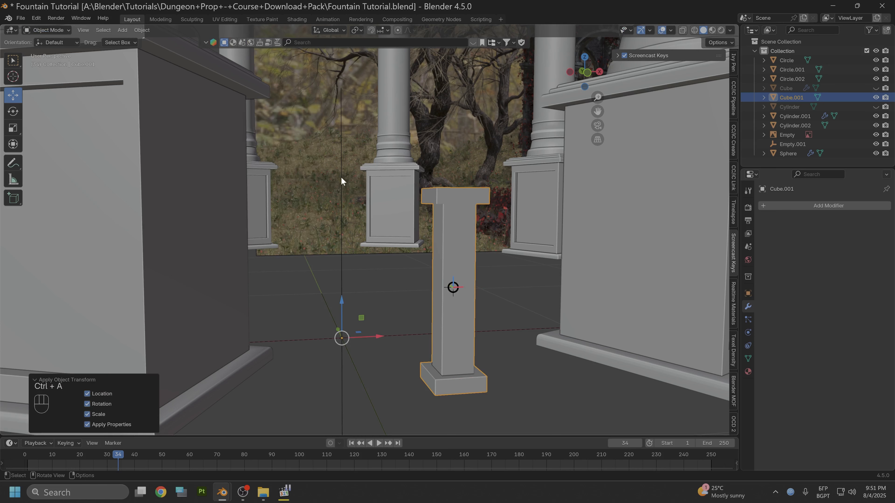
pyautogui.rightClick(458, 282)
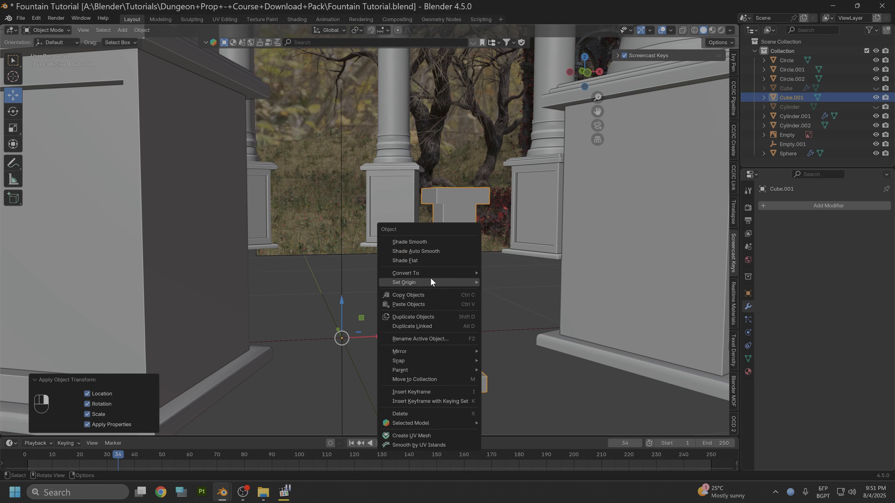
pyautogui.moveTo(465, 283)
pyautogui.click(524, 294)
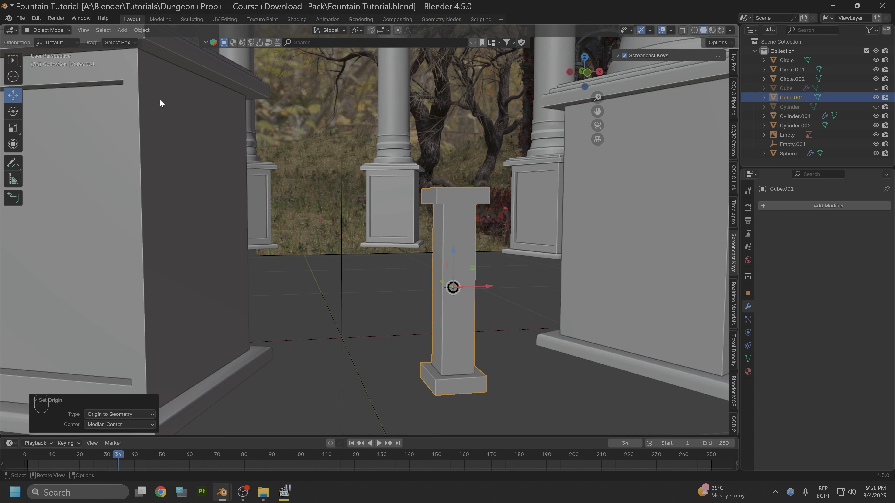
# Step: Bevel the inner edge loops of the post's cap and base about 0.0108 m with 8 segments and the custom profile
pyautogui.click(45, 30)
pyautogui.click(46, 44)
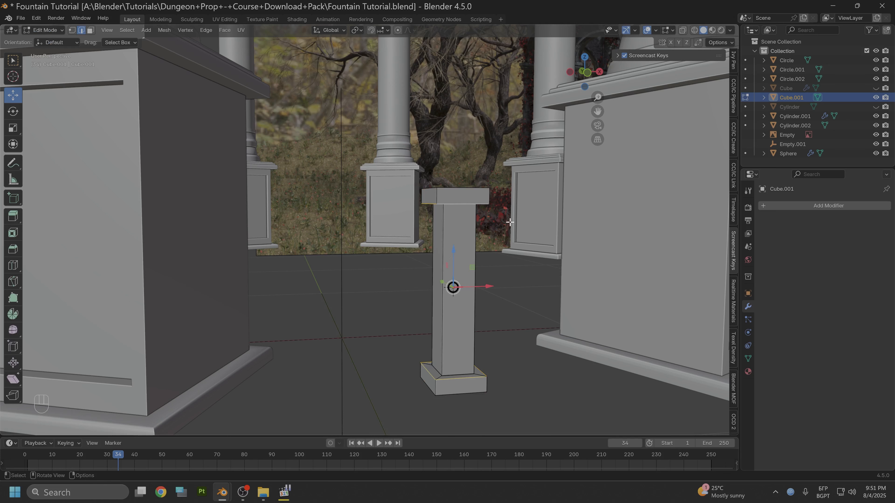
pyautogui.press('ctrl')
pyautogui.hotkey('ctrl', 'b')
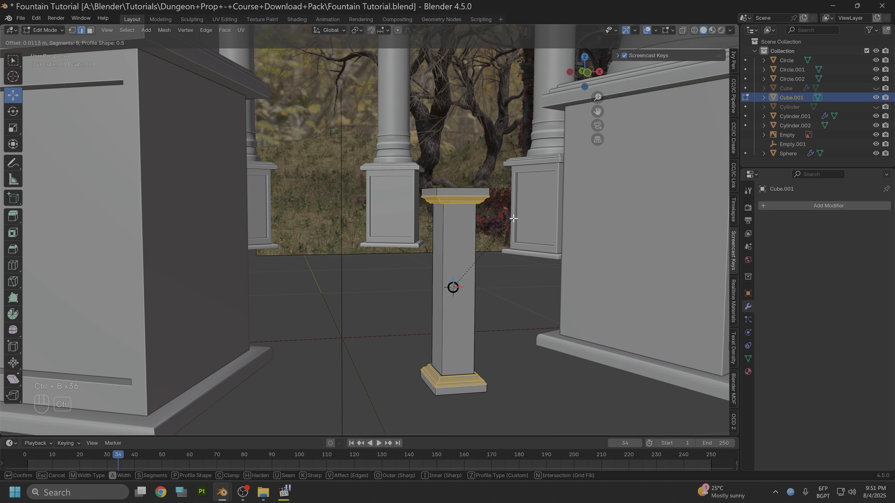
pyautogui.click(513, 218)
pyautogui.keyDown('alt'); pyautogui.moveTo(515, 254); pyautogui.dragTo(553, 246); pyautogui.keyUp('alt')
pyautogui.scroll(5, 503, 240)
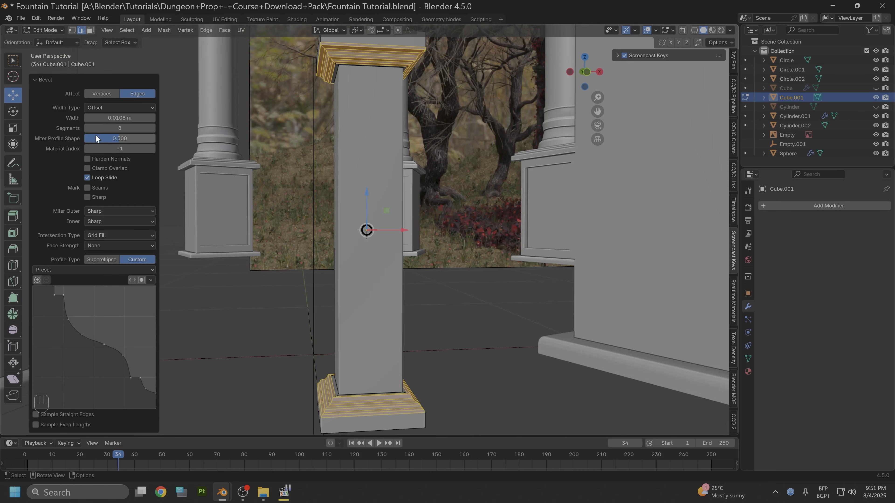
# Step: Set the cap and base bevel to 9 segments
pyautogui.click(88, 128)
pyautogui.click(88, 128)
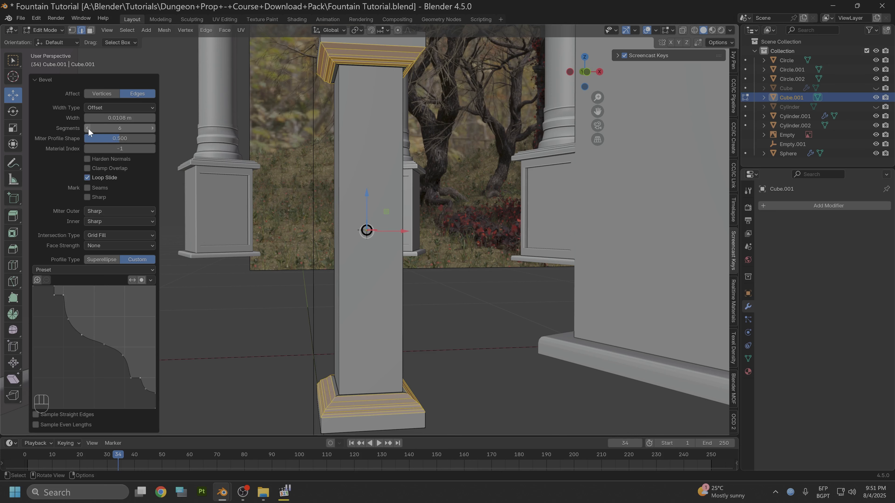
pyautogui.click(152, 129)
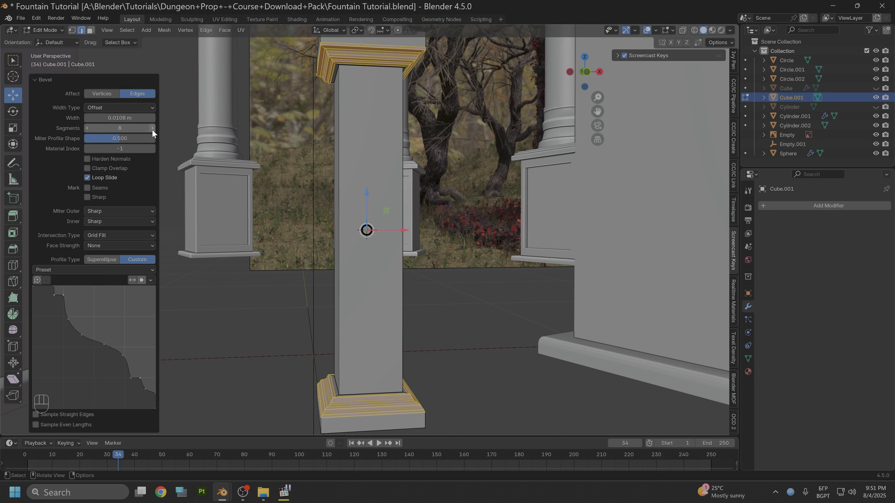
pyautogui.click(152, 128)
pyautogui.click(152, 128)
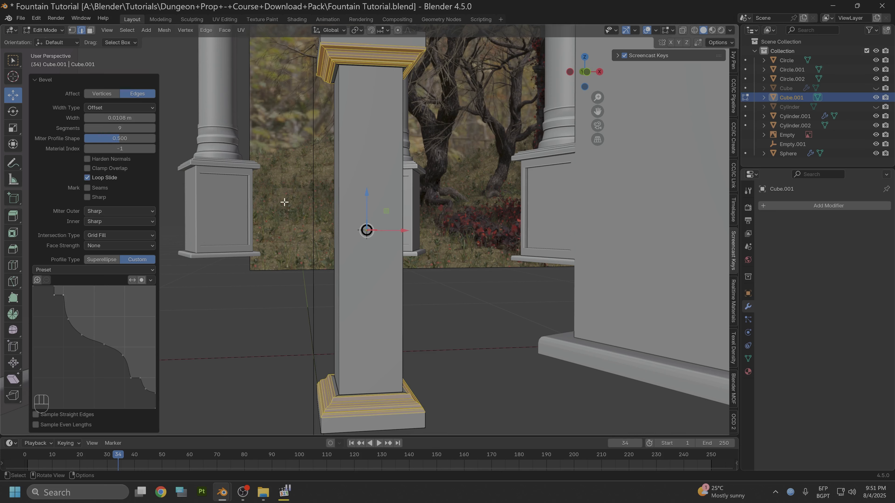
# Step: Examine the moulded bevels on the post's cap and base up close, from the front and from oblique angles
pyautogui.scroll(-4, 301, 220)
pyautogui.keyDown('shift'); pyautogui.moveTo(332, 337); pyautogui.dragTo(344, 252, button='middle'); pyautogui.keyUp('shift')
pyautogui.scroll(3, 316, 260)
pyautogui.press('KP_Decimal')
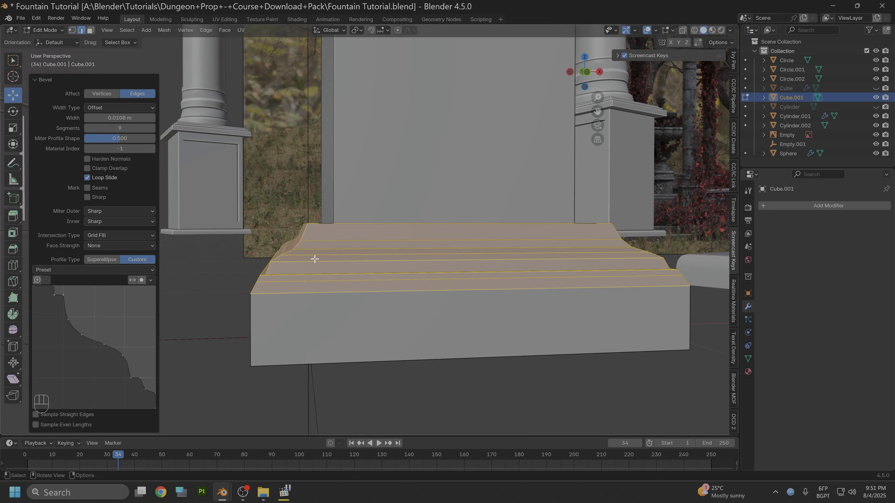
pyautogui.scroll(-5, 304, 236)
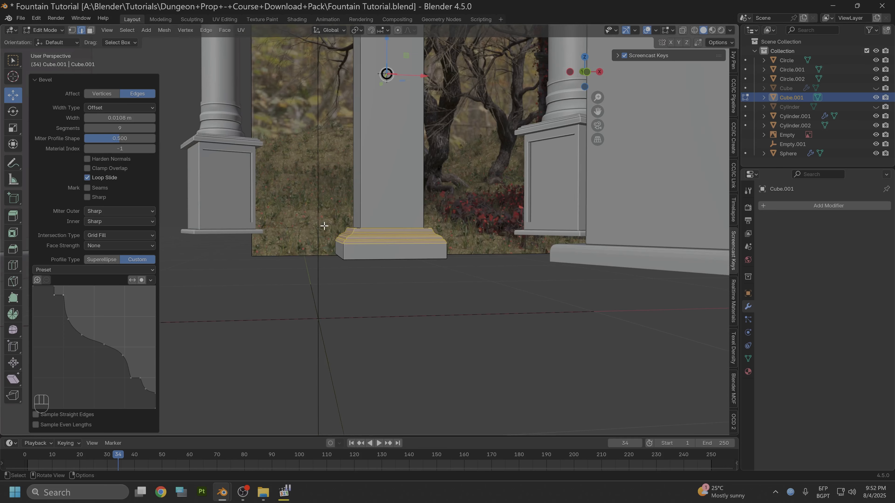
pyautogui.moveTo(325, 226); pyautogui.dragTo(353, 238, button='middle')
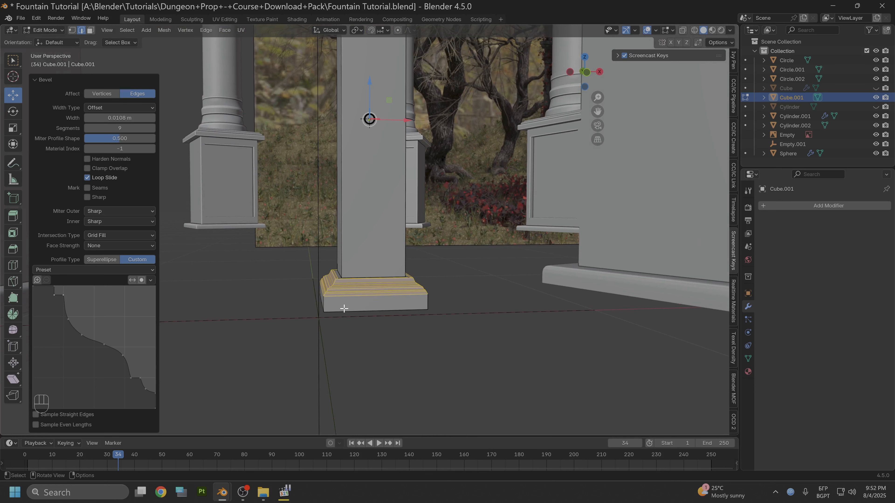
pyautogui.scroll(5, 344, 309)
pyautogui.scroll(-5, 345, 306)
pyautogui.moveTo(371, 270); pyautogui.dragTo(373, 251, button='middle')
pyautogui.scroll(-6, 373, 251)
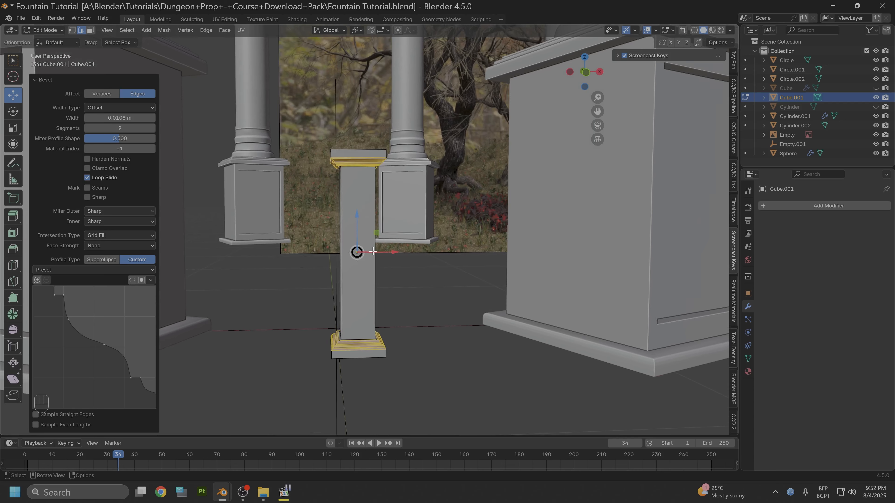
pyautogui.scroll(4, 373, 251)
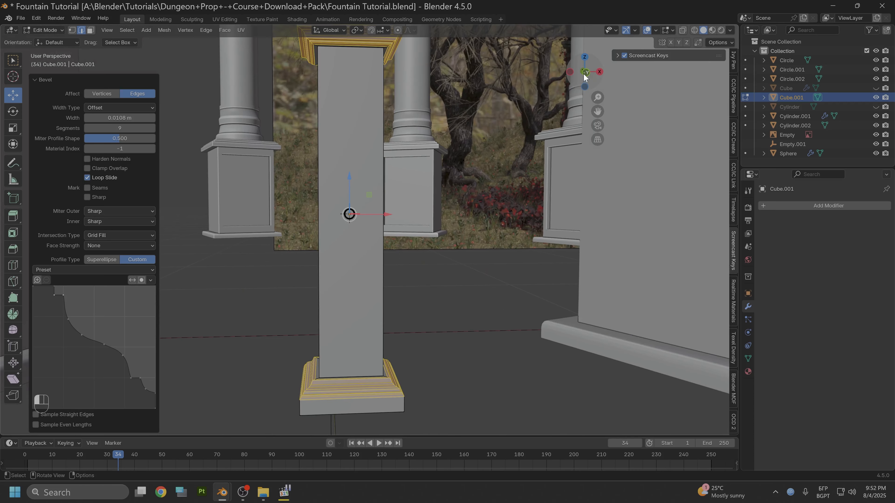
pyautogui.click(585, 73)
pyautogui.scroll(4, 302, 221)
pyautogui.keyDown('shift'); pyautogui.moveTo(312, 201); pyautogui.dragTo(429, 276, button='middle'); pyautogui.keyUp('shift')
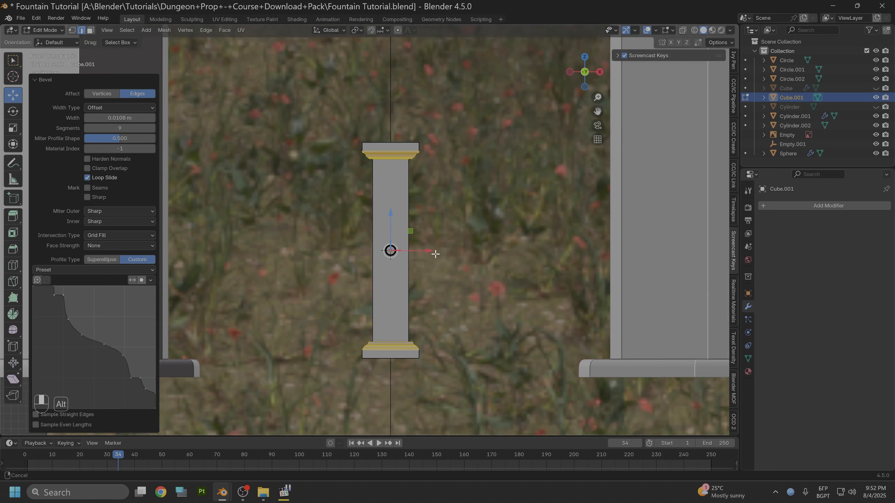
pyautogui.scroll(3, 405, 268)
pyautogui.scroll(-2, 403, 306)
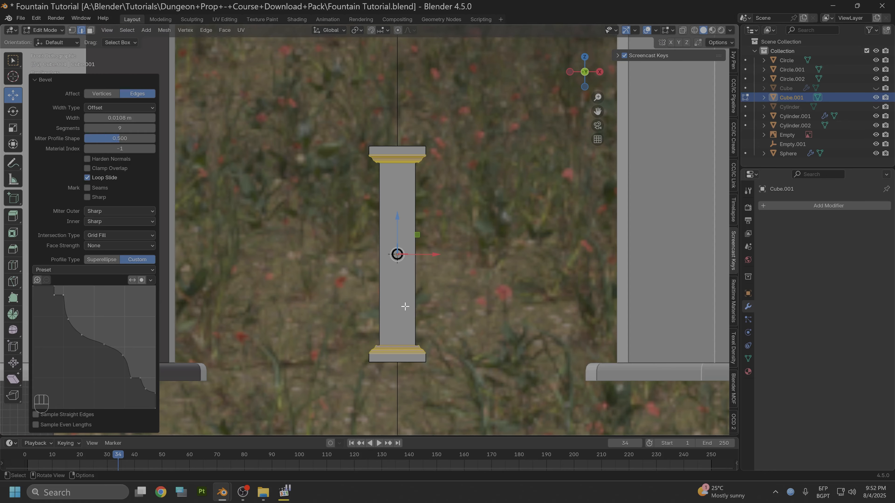
pyautogui.keyDown('alt'); pyautogui.moveTo(377, 278); pyautogui.dragTo(393, 293); pyautogui.keyUp('alt')
pyautogui.scroll(-4, 420, 297)
pyautogui.scroll(-3, 422, 293)
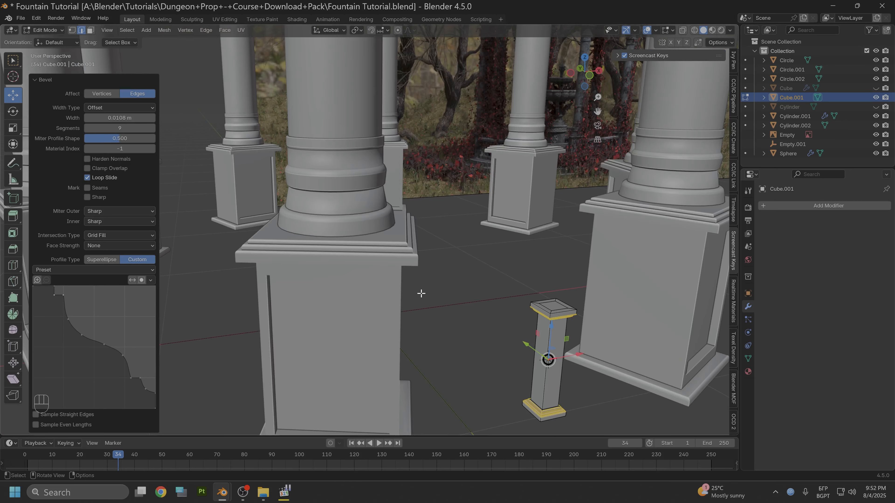
pyautogui.keyDown('shift'); pyautogui.moveTo(434, 293); pyautogui.dragTo(283, 197, button='middle'); pyautogui.keyUp('shift')
pyautogui.scroll(3, 312, 251)
pyautogui.scroll(-3, 286, 248)
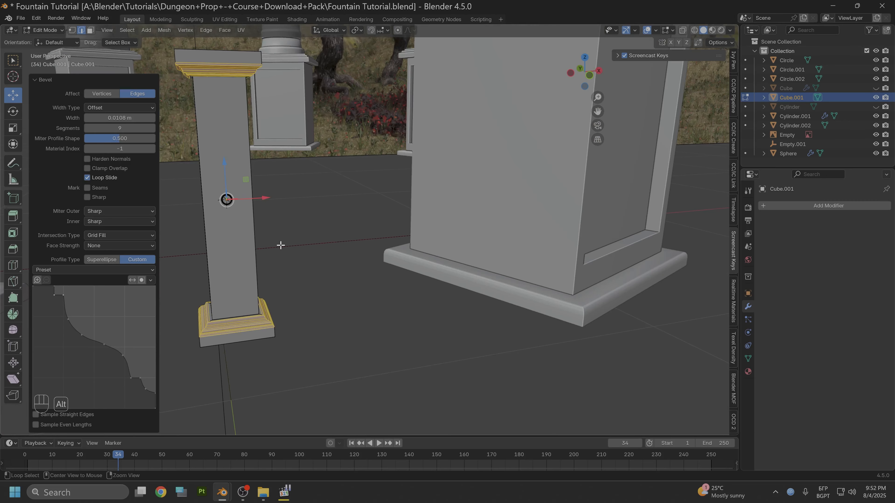
pyautogui.keyDown('shift'); pyautogui.moveTo(282, 245); pyautogui.dragTo(373, 219, button='middle'); pyautogui.keyUp('shift')
pyautogui.scroll(3, 336, 284)
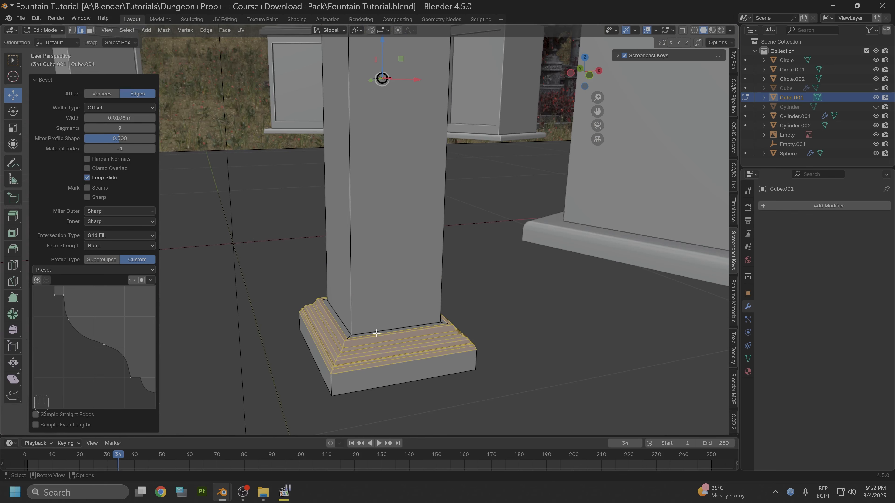
pyautogui.scroll(-3, 453, 271)
pyautogui.keyDown('shift'); pyautogui.moveTo(461, 256); pyautogui.dragTo(486, 289, button='middle'); pyautogui.keyUp('shift')
pyautogui.keyDown('alt'); pyautogui.moveTo(496, 298); pyautogui.dragTo(486, 291); pyautogui.keyUp('alt')
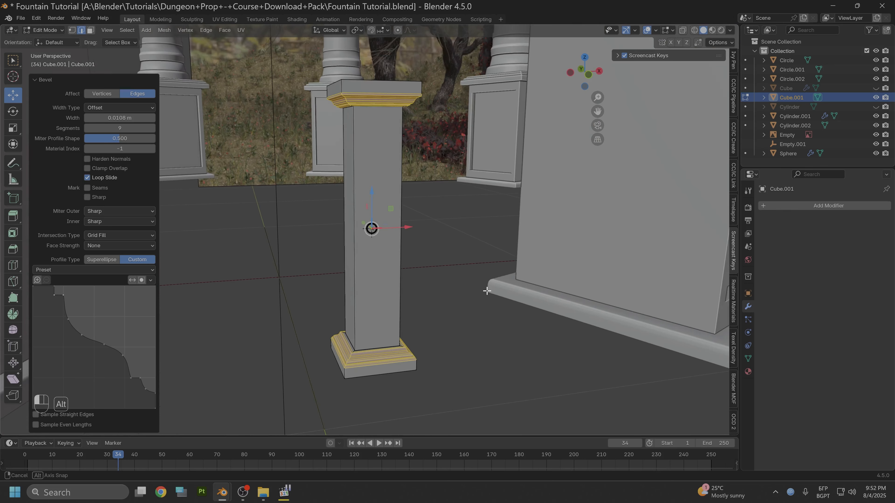
# Step: Select the edge loops where the shaft meets the base and cap, and scale them to about 0.709 around Individual Origins
pyautogui.click(382, 346)
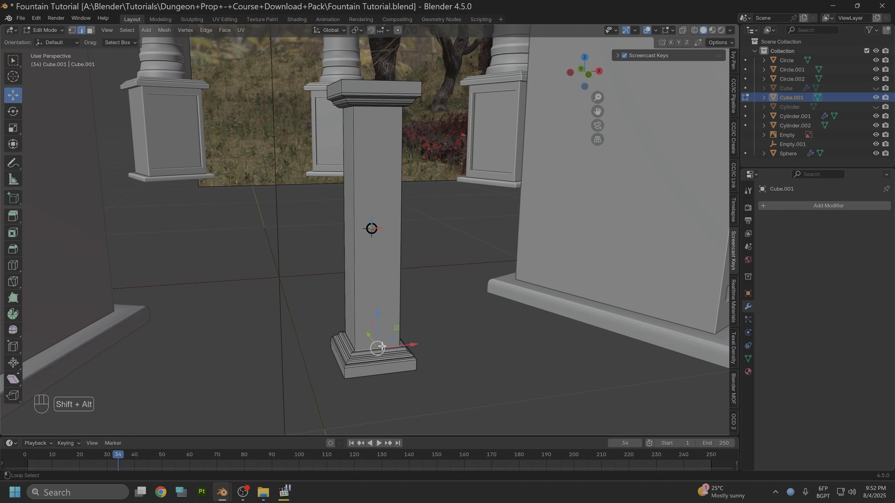
pyautogui.keyDown('alt'); pyautogui.keyDown('shift'); pyautogui.click(382, 346); pyautogui.keyUp('shift'); pyautogui.keyUp('alt')
pyautogui.keyDown('alt'); pyautogui.keyDown('shift'); pyautogui.click(382, 346); pyautogui.keyUp('shift'); pyautogui.keyUp('alt')
pyautogui.keyDown('shift'); pyautogui.moveTo(477, 266); pyautogui.dragTo(497, 304, button='middle'); pyautogui.keyUp('shift')
pyautogui.keyDown('alt'); pyautogui.keyDown('shift'); pyautogui.click(393, 78); pyautogui.keyUp('shift'); pyautogui.keyUp('alt')
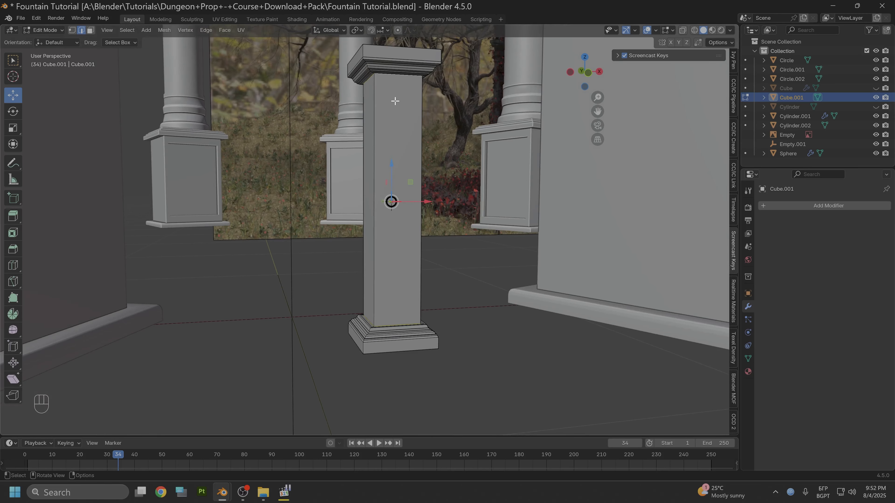
pyautogui.click(358, 30)
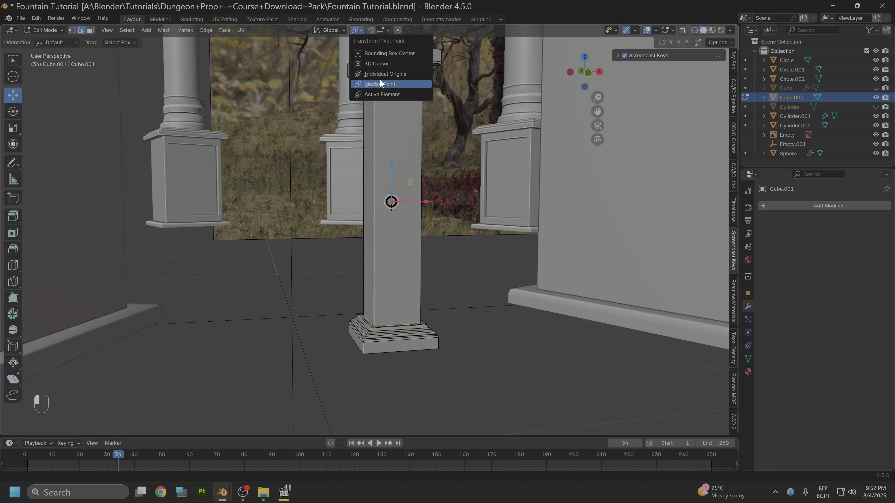
pyautogui.click(384, 74)
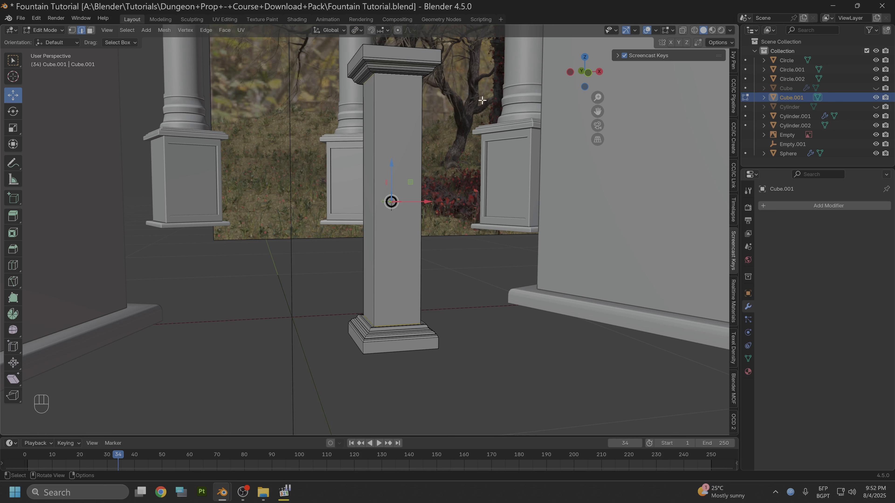
pyautogui.press('s')
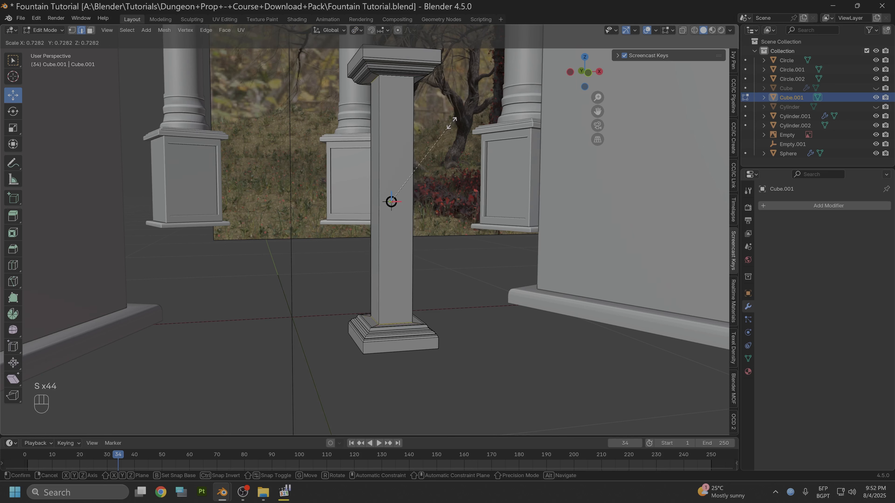
pyautogui.click(452, 123)
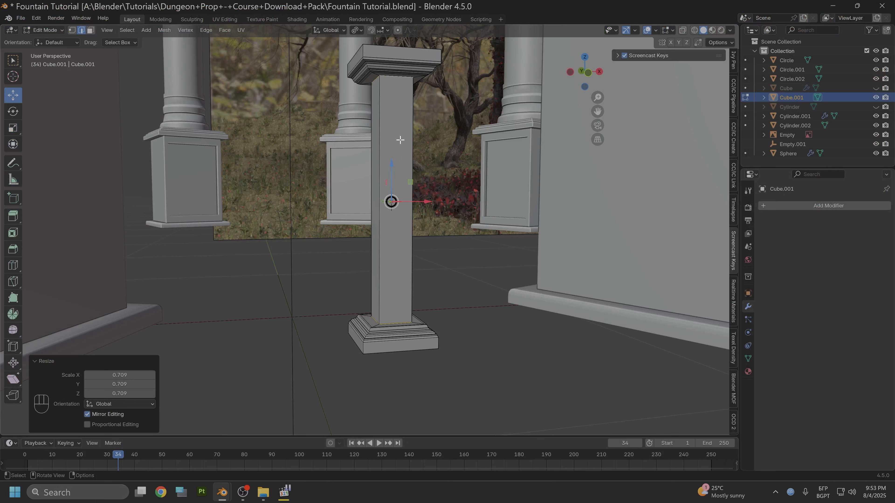
# Step: Add one loop cut near the shaft's lower end with a slide factor of about 0.830 and scale it to about 1.1
pyautogui.press('ctrl')
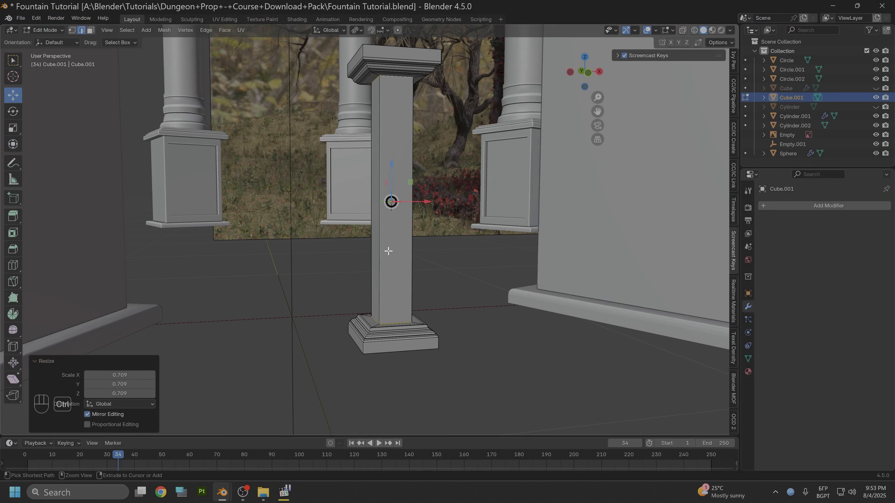
pyautogui.hotkey('ctrl', 'r')
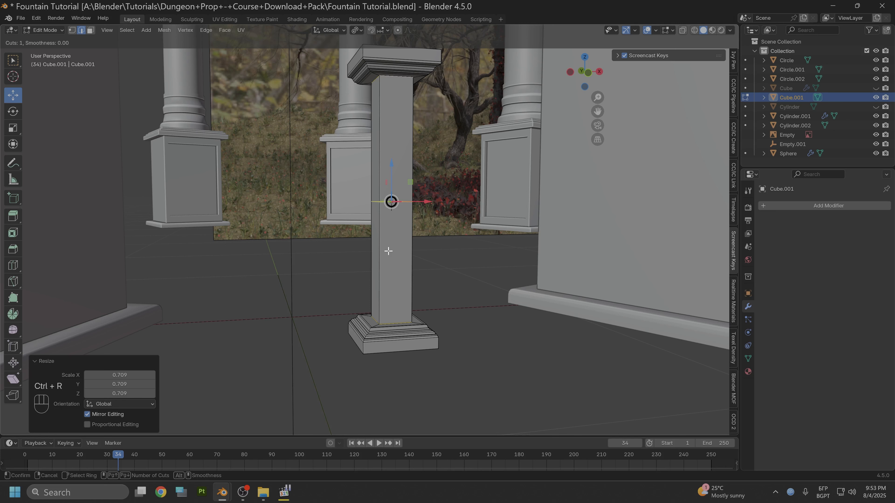
pyautogui.click(389, 251)
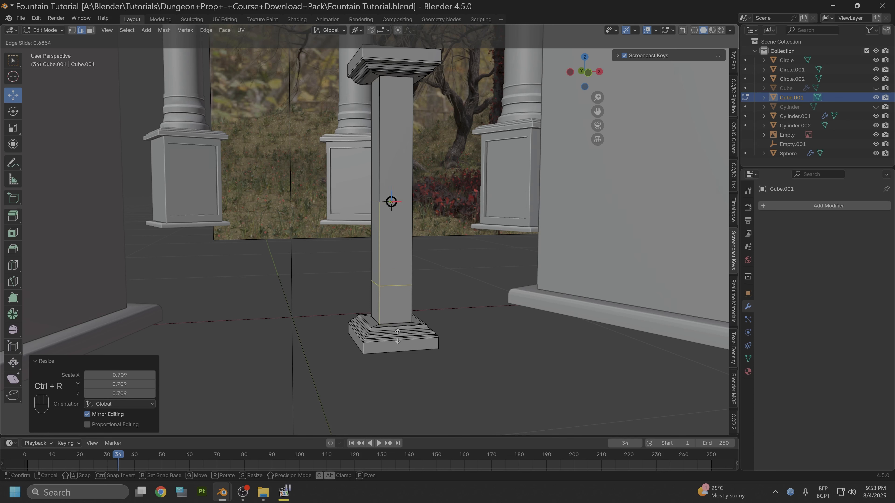
pyautogui.click(397, 354)
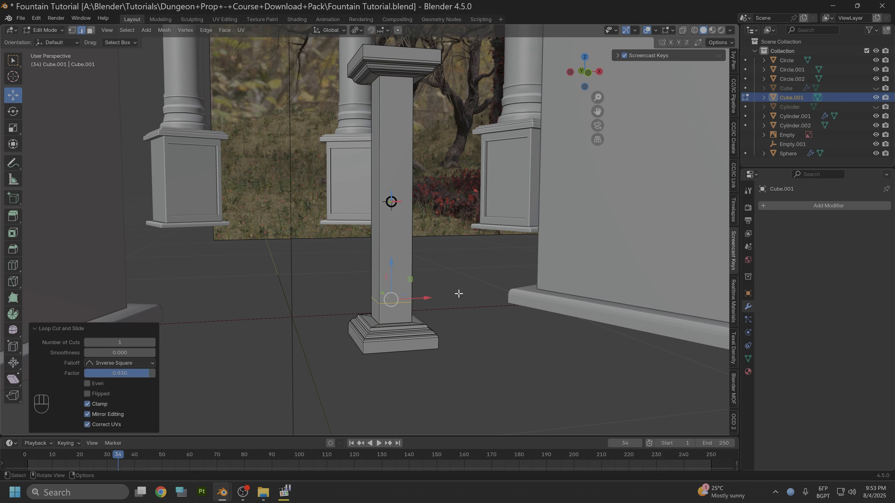
pyautogui.press('s')
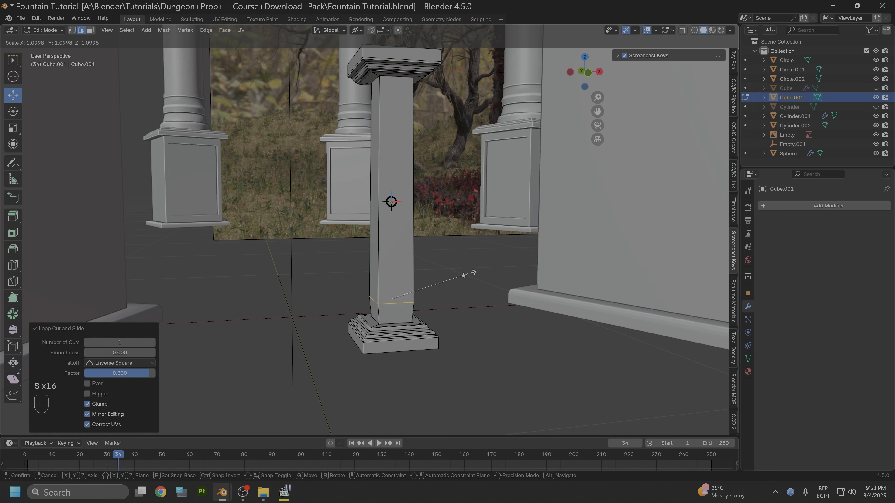
pyautogui.click(469, 274)
# Step: Add a second loop cut just above the widened one with a slide factor of about 0.882, and scale it to about 0.882
pyautogui.hotkey('ctrl', 'r')
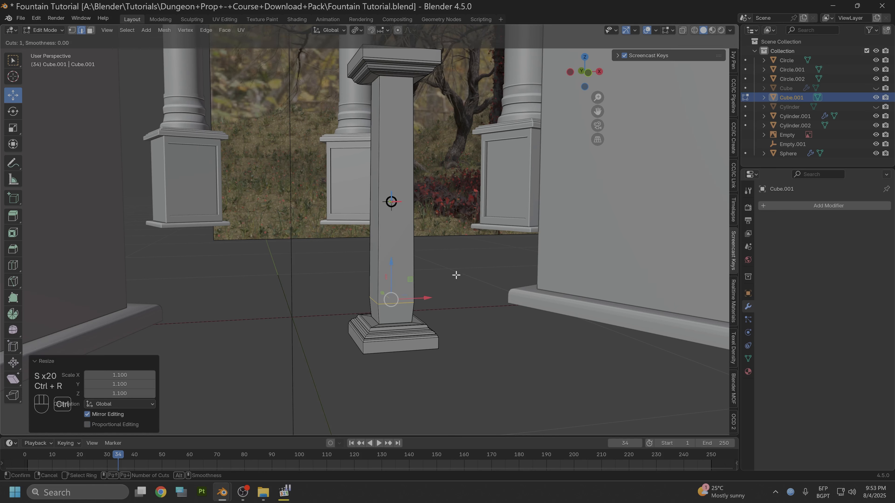
pyautogui.click(412, 265)
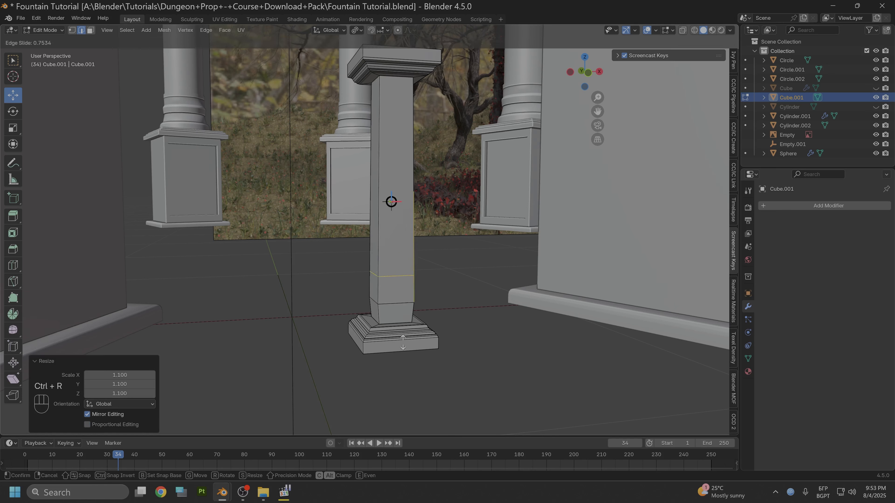
pyautogui.click(405, 356)
pyautogui.press('s')
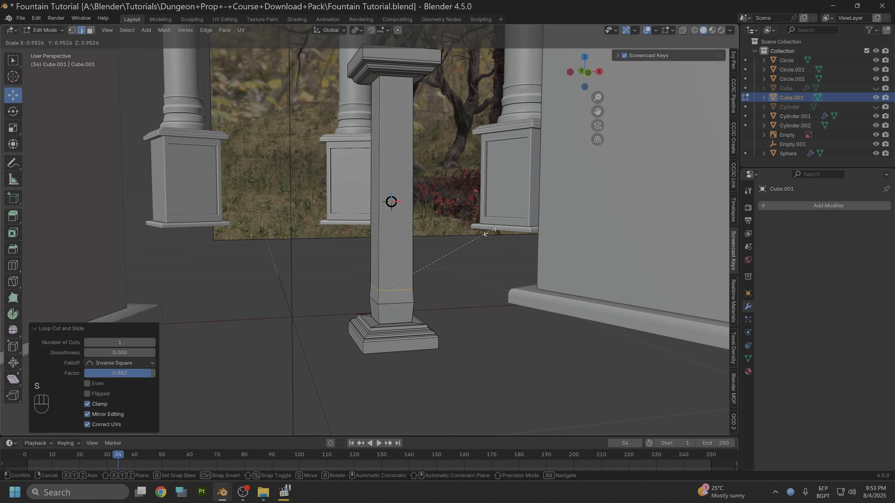
pyautogui.click(483, 237)
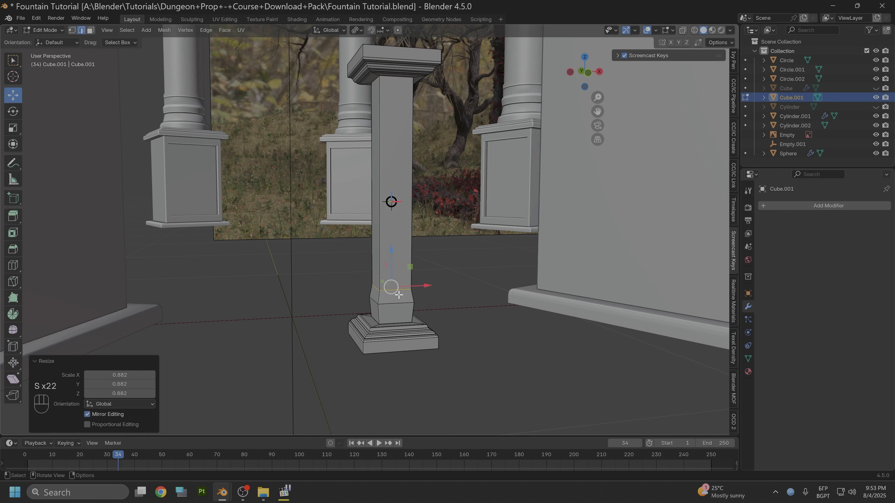
# Step: Select the widened edge loop near the shaft's foot and raise it about 0.0112 m along Z
pyautogui.scroll(5, 401, 298)
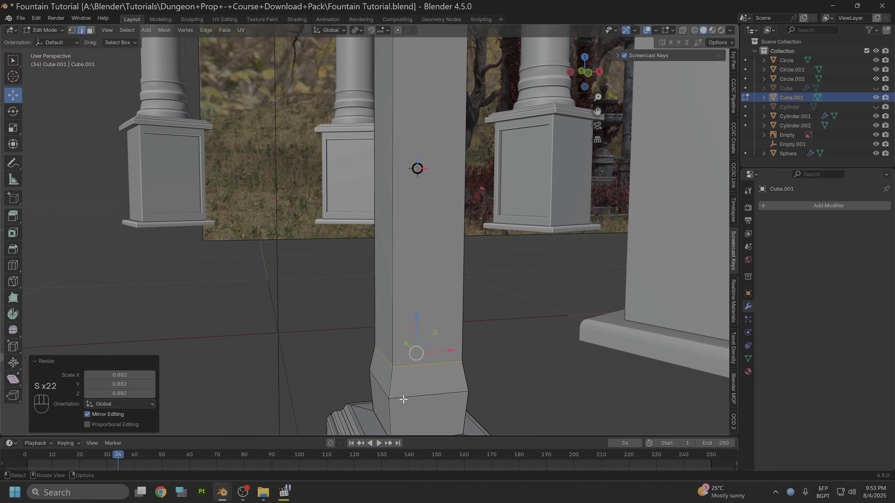
pyautogui.click(403, 400)
pyautogui.keyDown('alt'); pyautogui.keyDown('shift'); pyautogui.click(402, 400); pyautogui.keyUp('shift'); pyautogui.keyUp('alt')
pyautogui.keyDown('alt'); pyautogui.keyDown('shift'); pyautogui.click(403, 400); pyautogui.keyUp('shift'); pyautogui.keyUp('alt')
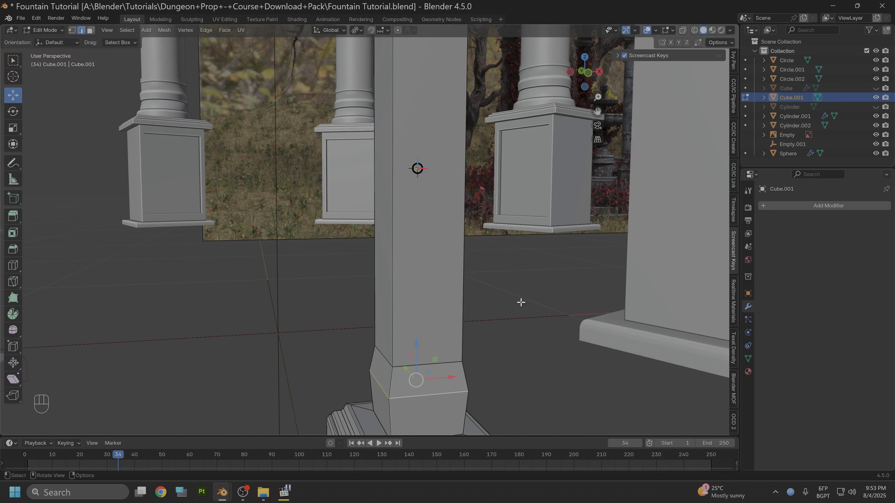
pyautogui.moveTo(416, 344); pyautogui.dragTo(415, 320)
pyautogui.scroll(-4, 441, 318)
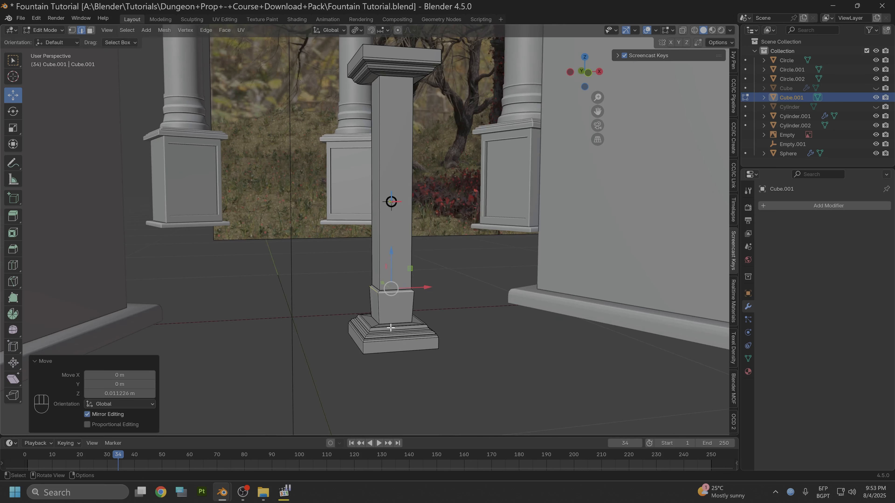
# Step: Add one loop cut midway up the flared block at the shaft's foot, with a slide factor of 0
pyautogui.hotkey('ctrl', 'r')
pyautogui.click(407, 289)
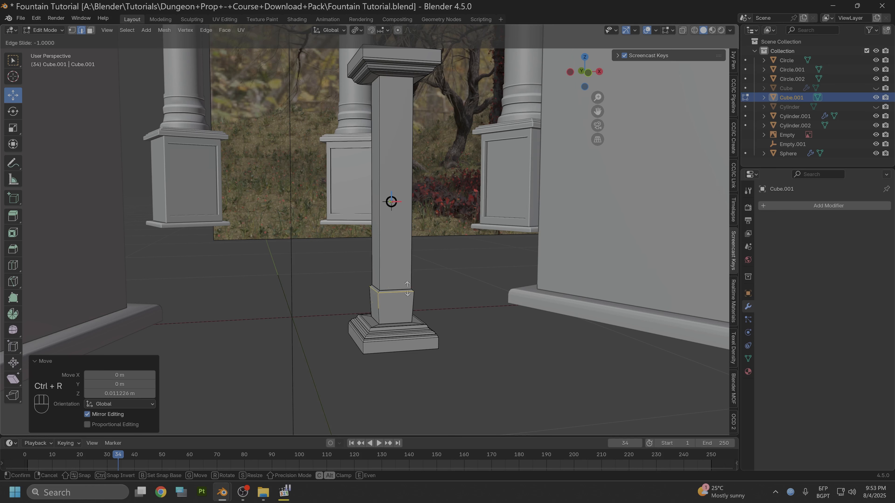
pyautogui.click(415, 310)
# Step: Bevel the new edge loop about 0.00618 m wide, with a Superellipse profile and 3 segments
pyautogui.hotkey('ctrl', 'b')
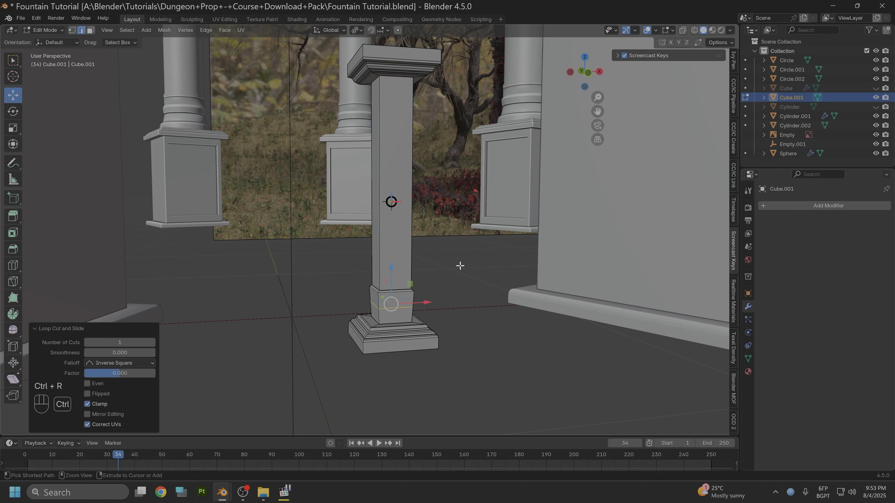
pyautogui.click(463, 262)
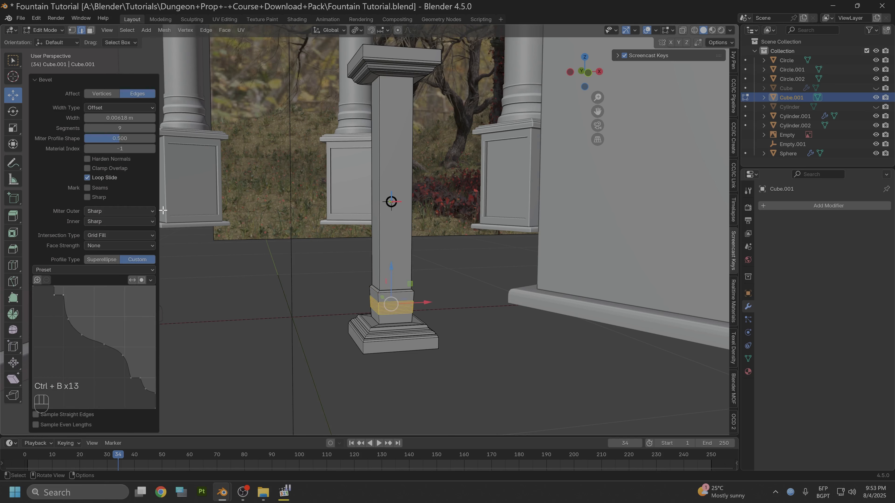
pyautogui.click(95, 257)
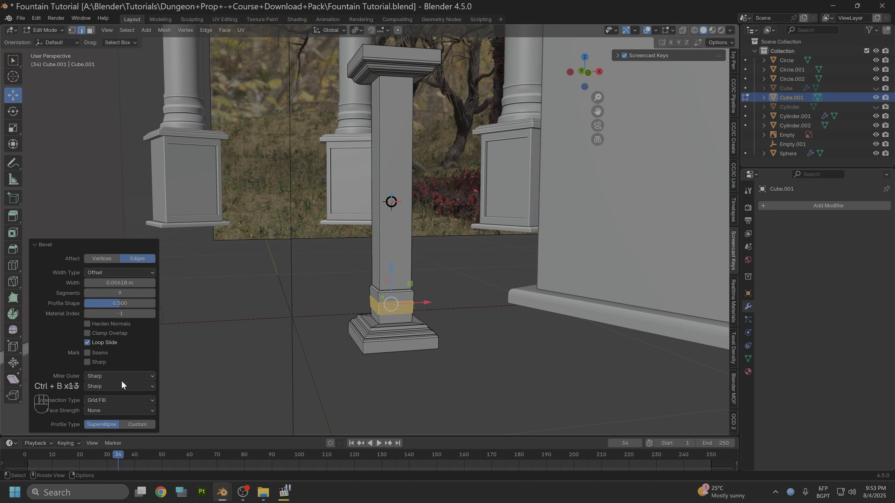
pyautogui.click(88, 293)
pyautogui.click(88, 293)
pyautogui.click(88, 292)
pyautogui.click(88, 293)
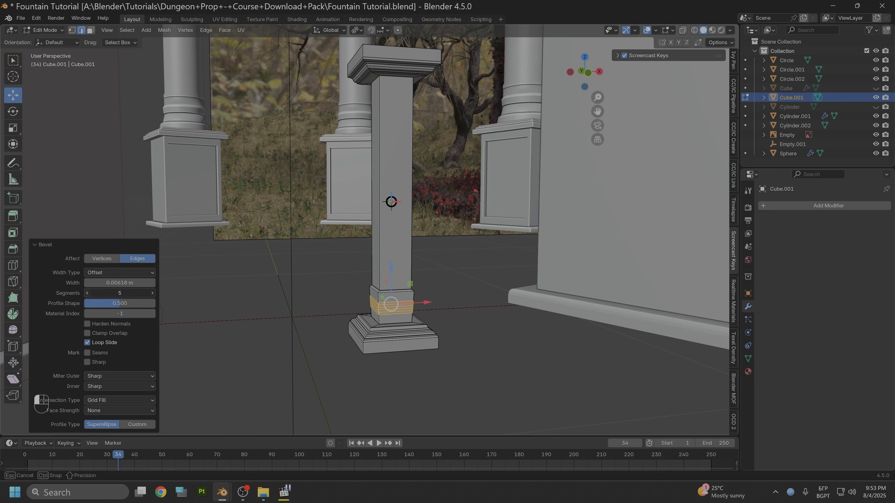
pyautogui.click(88, 293)
pyautogui.click(88, 293)
pyautogui.scroll(3, 424, 386)
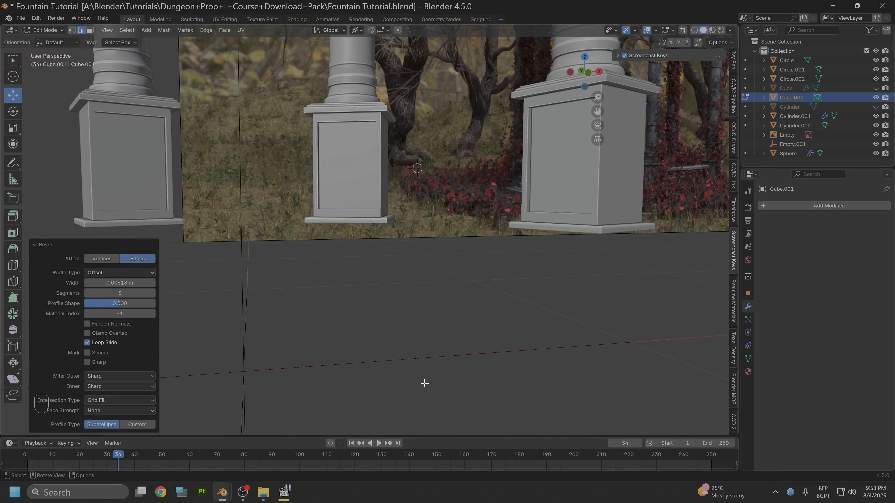
pyautogui.scroll(-2, 424, 384)
pyautogui.keyDown('shift'); pyautogui.moveTo(453, 368); pyautogui.dragTo(439, 320, button='middle'); pyautogui.keyUp('shift')
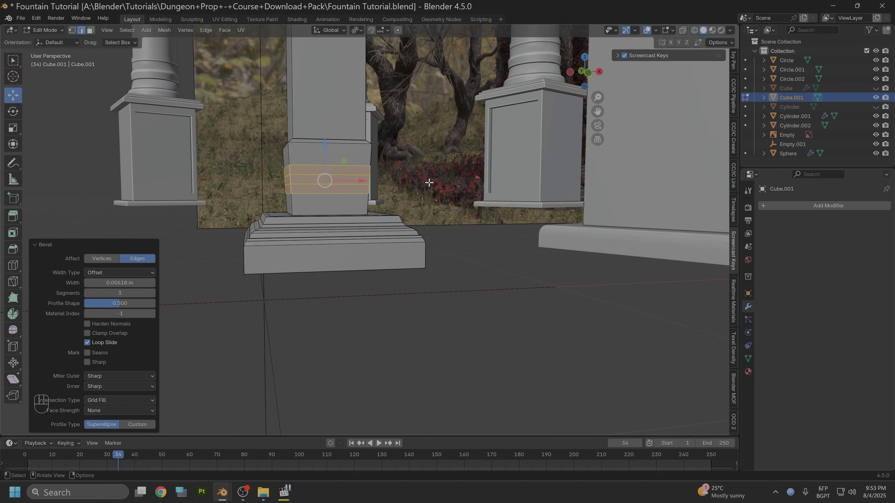
# Step: Try scaling the bevelled band on the foot block to about 0.87, and undo both the scaling and the bevel
pyautogui.press('s')
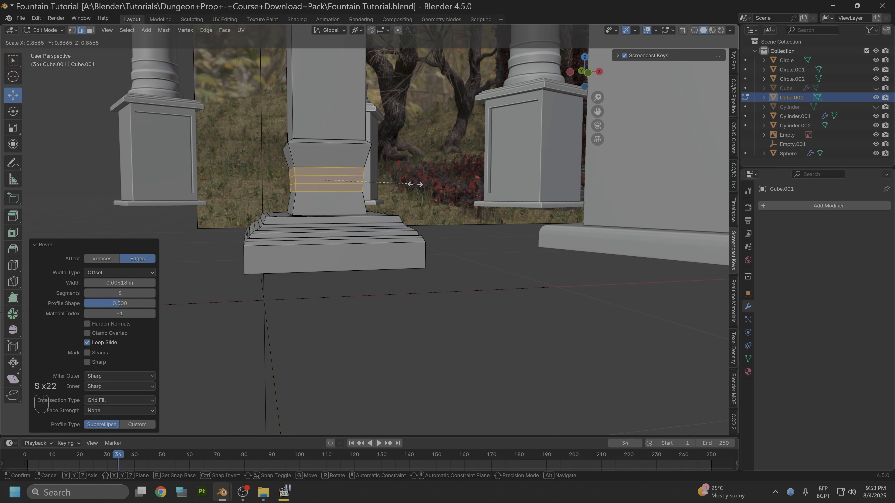
pyautogui.click(415, 184)
pyautogui.hotkey('ctrl', 'z')
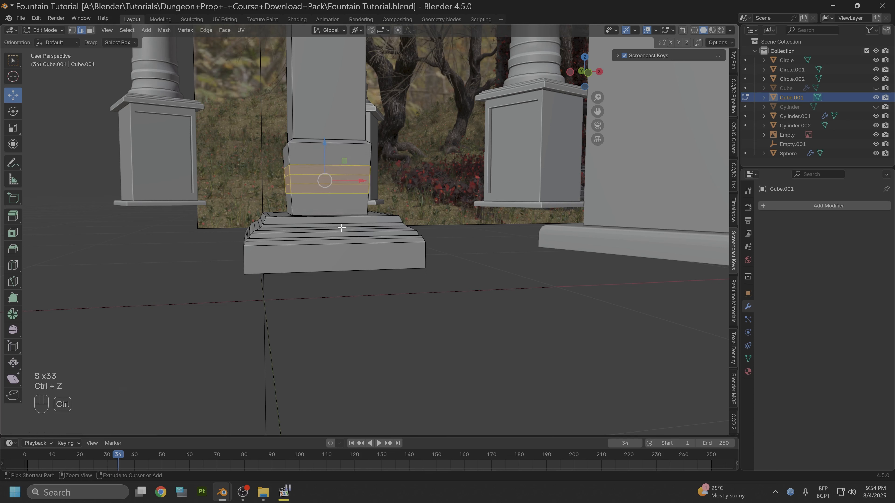
pyautogui.hotkey('ctrl', 'z')
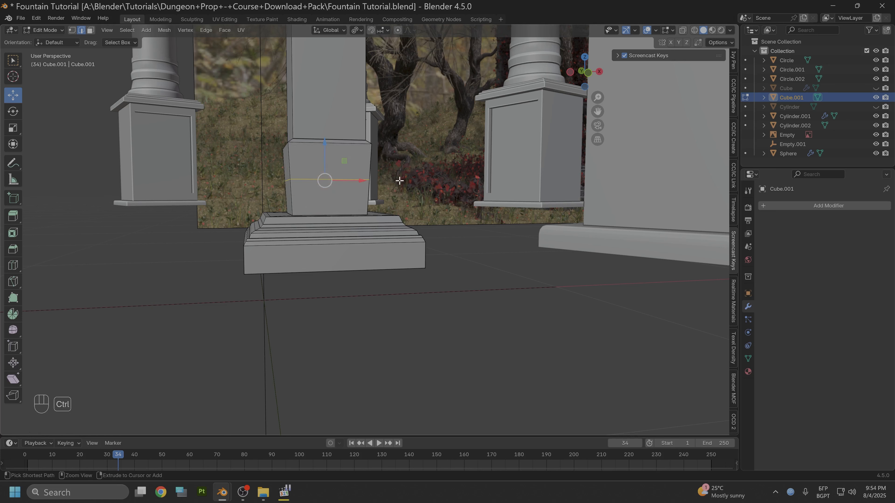
# Step: Try a bevel about 0.00985 m wide with 1 segment on the foot block's middle loop, scaled to about 0.95
pyautogui.hotkey('ctrl', 'b')
pyautogui.click(408, 150)
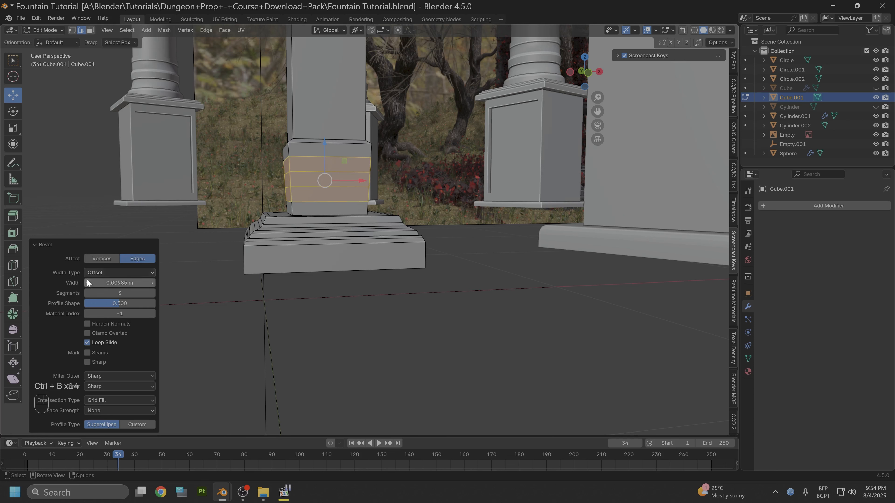
pyautogui.click(88, 296)
pyautogui.click(88, 295)
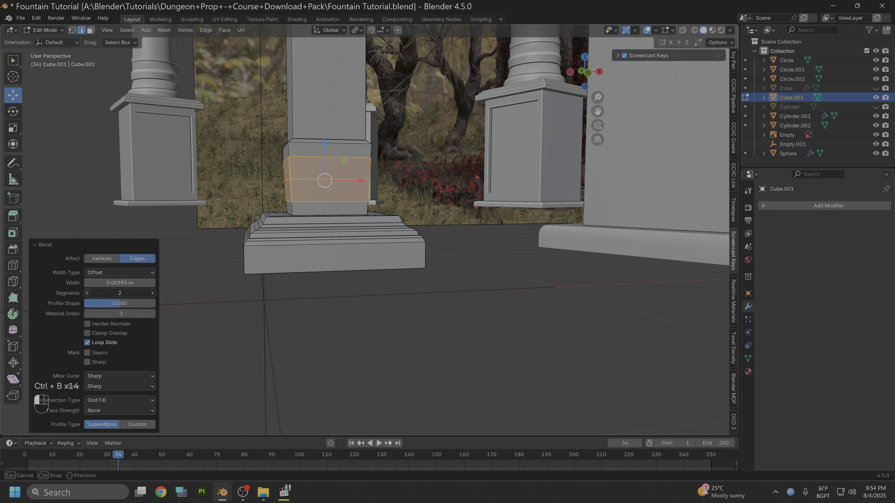
pyautogui.press('s')
pyautogui.press('s')
pyautogui.press('s')
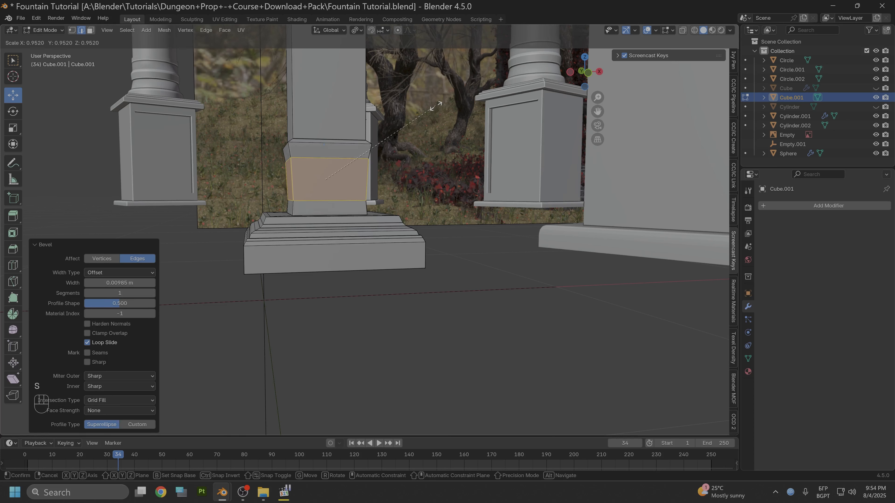
pyautogui.click(419, 117)
pyautogui.hotkey('ctrl', 'z')
pyautogui.hotkey('ctrl', 'z')
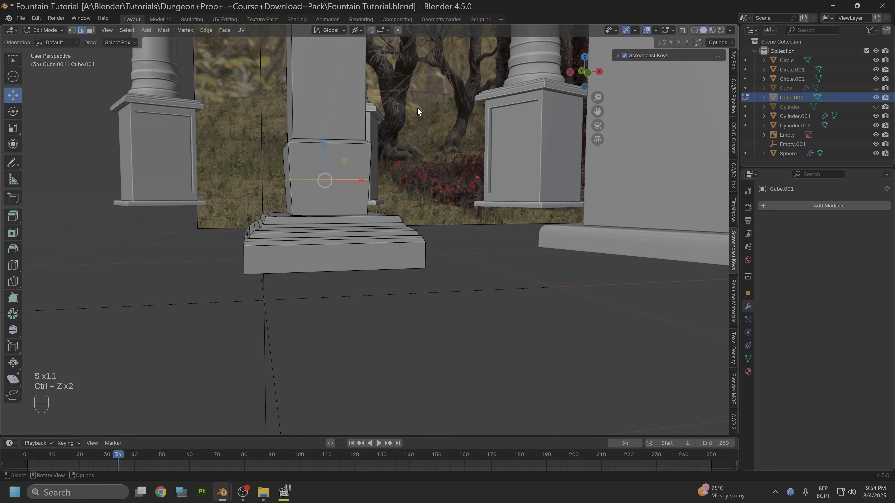
# Step: Scale the foot block's middle edge loop to about 0.805 and bevel it about 0.00936 m with 3 segments
pyautogui.press('s')
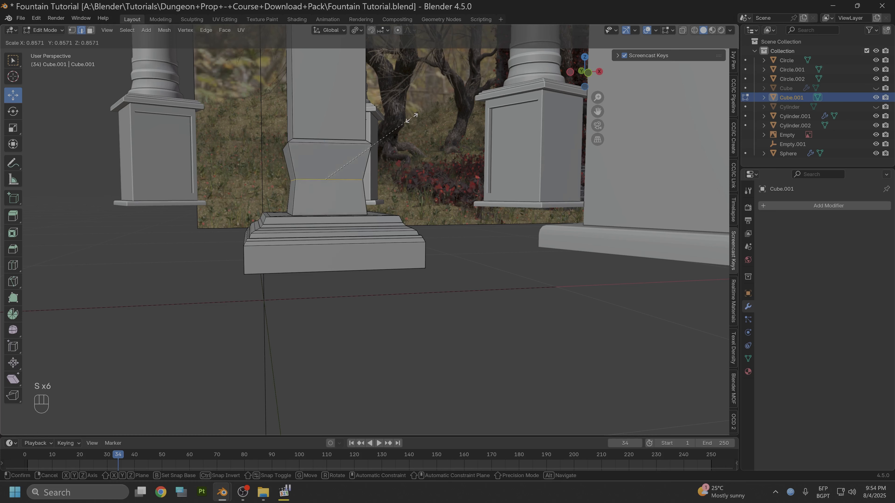
pyautogui.click(407, 122)
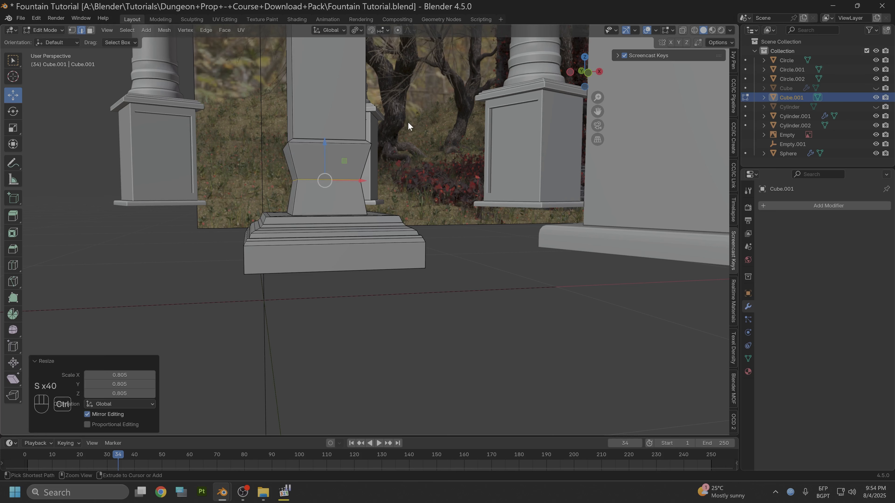
pyautogui.hotkey('ctrl', 'b')
pyautogui.click(419, 118)
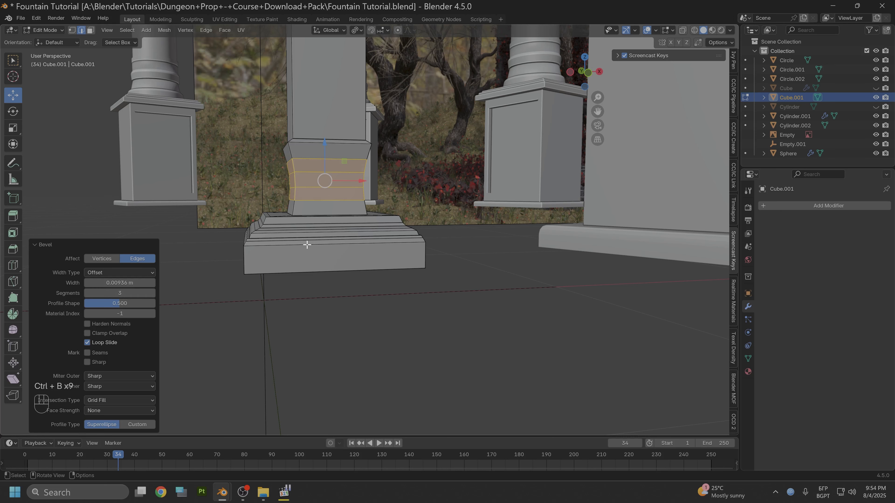
pyautogui.moveTo(406, 139); pyautogui.dragTo(333, 219, button='middle')
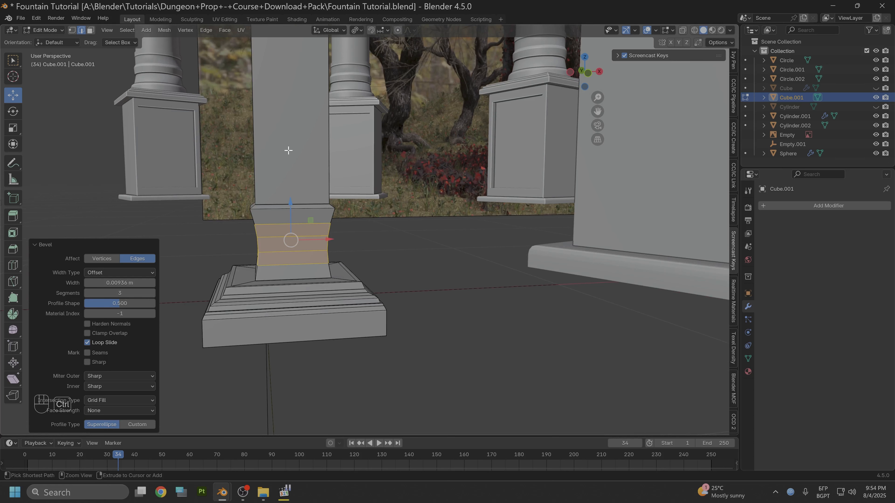
# Step: Add one loop cut low on the main shaft above the foot block, with a slide factor of about 0.705, and scale it outward
pyautogui.hotkey('ctrl', 'r')
pyautogui.press('Escape')
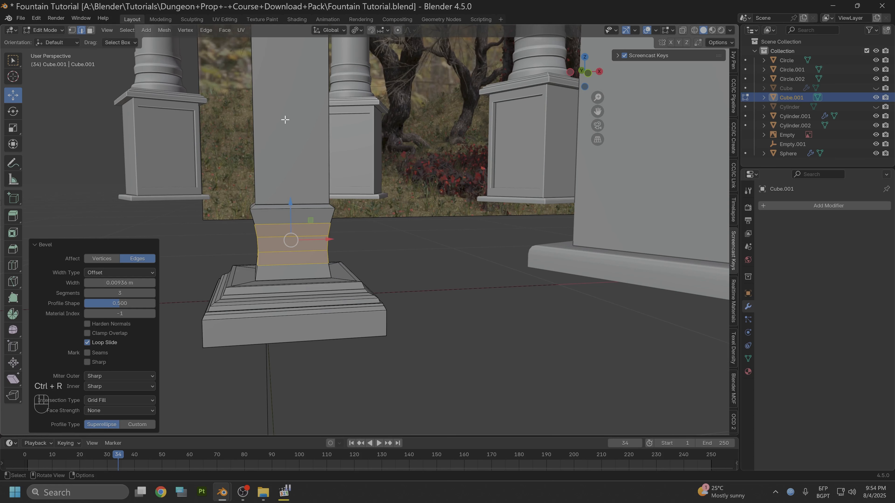
pyautogui.scroll(-8, 285, 126)
pyautogui.scroll(3, 287, 133)
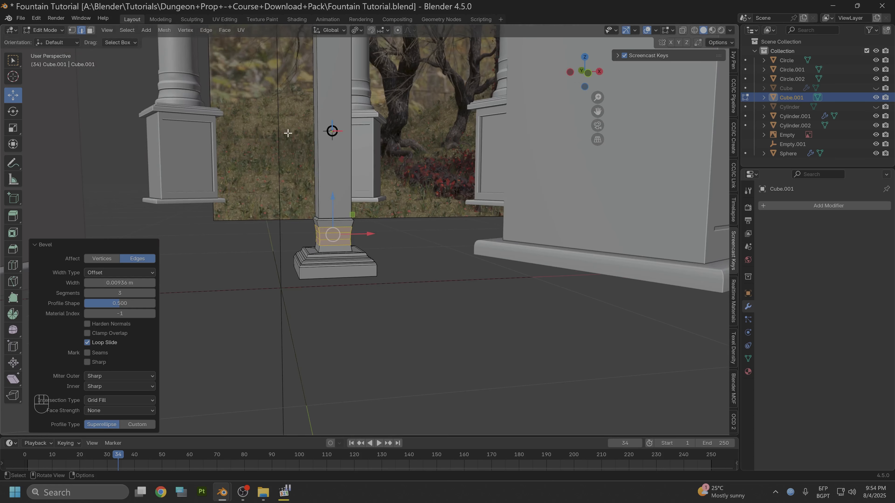
pyautogui.hotkey('ctrl', 'r')
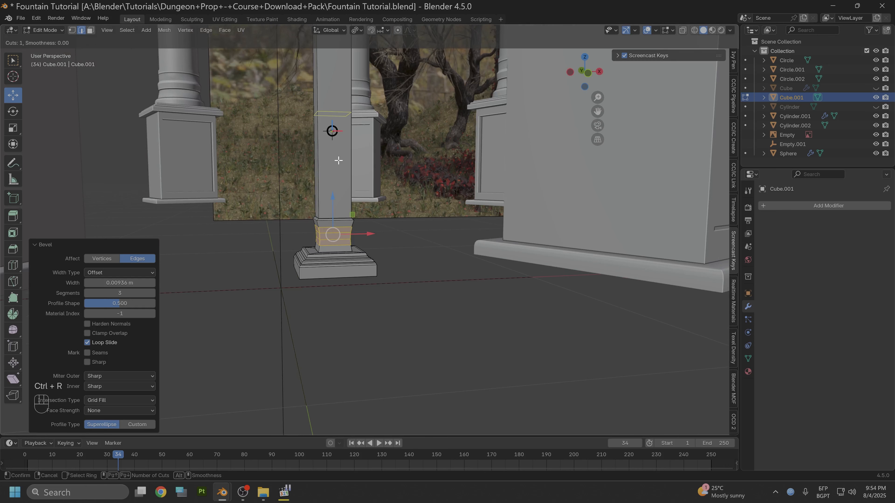
pyautogui.click(338, 161)
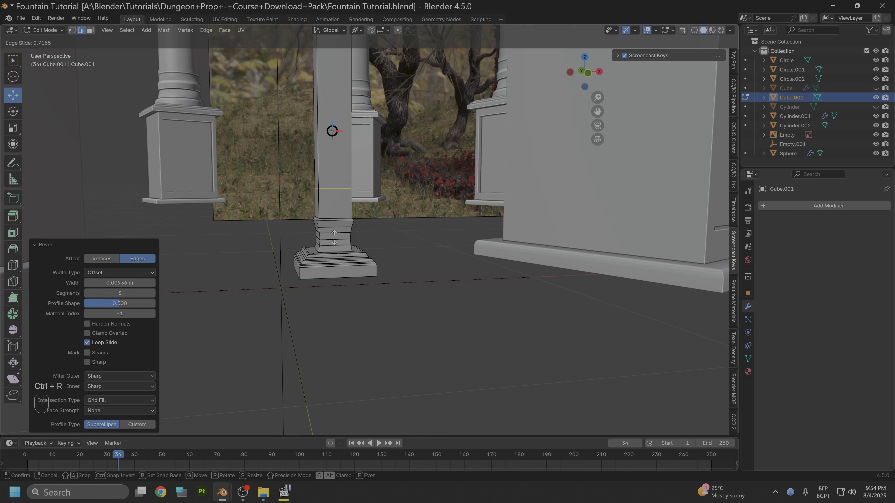
pyautogui.click(333, 244)
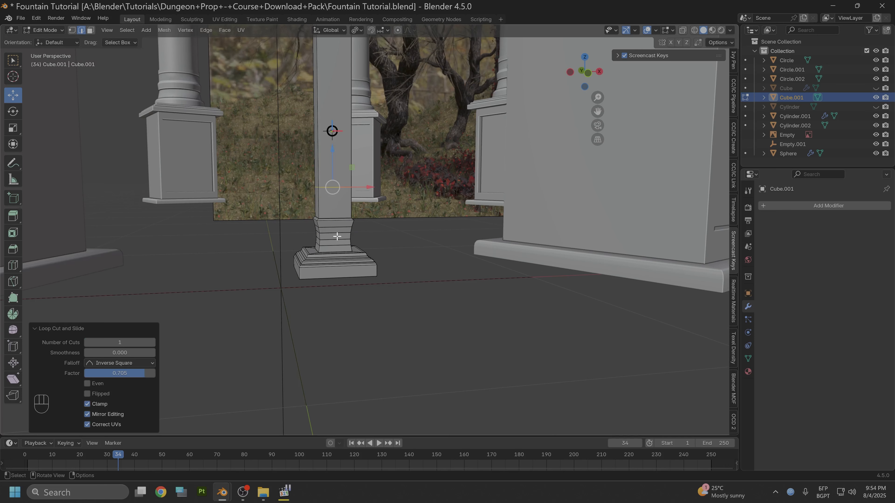
pyautogui.press('s')
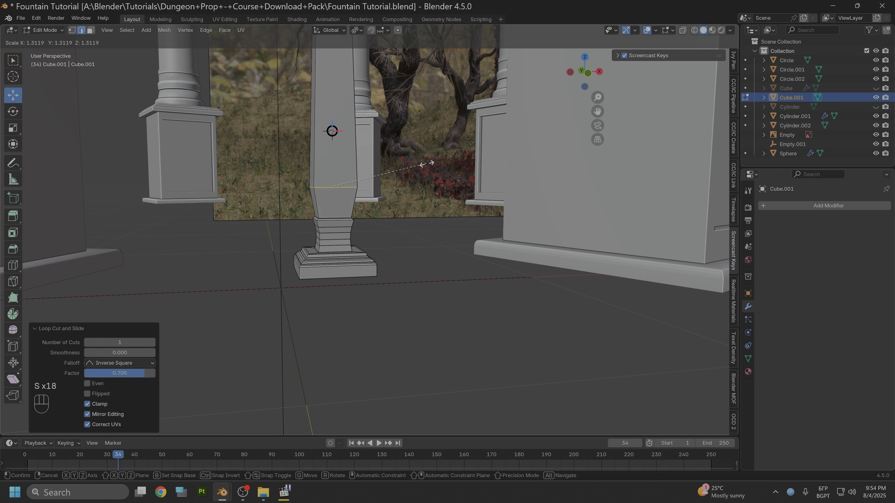
pyautogui.click(425, 162)
pyautogui.hotkey('ctrl', 'z')
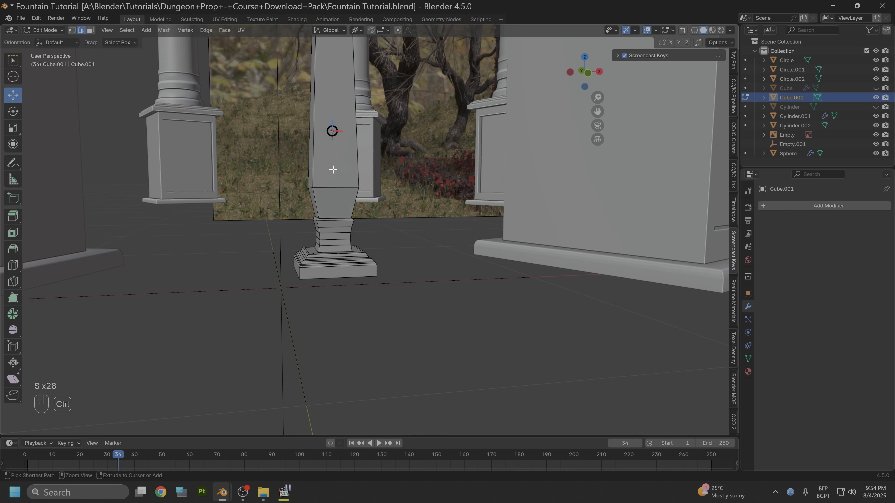
# Step: Raise the widened shaft loop about 0.0212 m along Z and scale it to about 1.229
pyautogui.moveTo(333, 163); pyautogui.dragTo(334, 143)
pyautogui.press('s')
pyautogui.press('s')
pyautogui.press('s')
pyautogui.press('s')
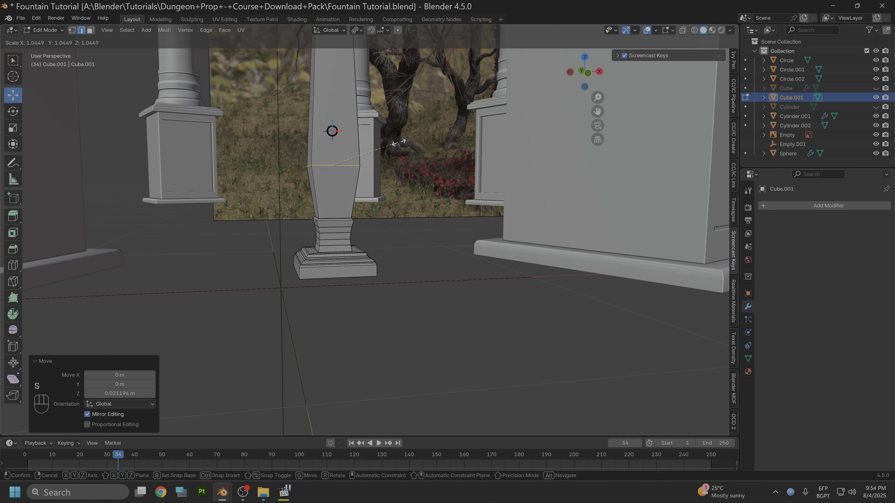
pyautogui.press('s')
pyautogui.press('s')
pyautogui.press('s')
pyautogui.press('s')
pyautogui.press('s')
pyautogui.press('s')
pyautogui.press('s')
pyautogui.press('s')
pyautogui.press('s')
pyautogui.press('s')
pyautogui.press('s')
pyautogui.click(406, 136)
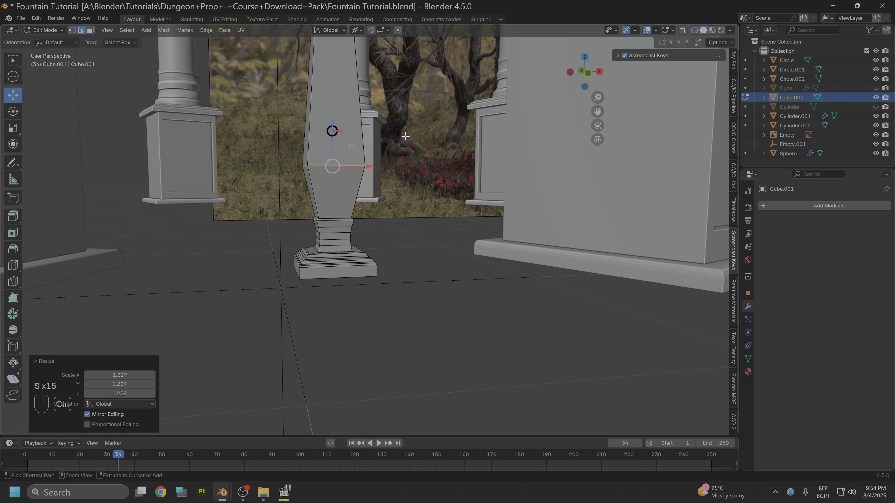
# Step: Bevel the shaft's widest edge loop about 0.0359 m with 4 segments to round the bulge
pyautogui.hotkey('ctrl', 'b')
pyautogui.scroll(2, 416, 122)
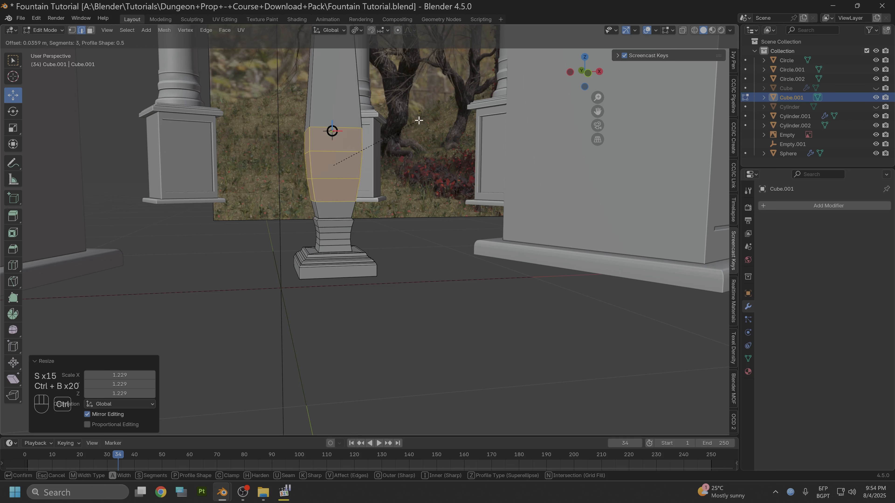
pyautogui.click(418, 120)
pyautogui.click(154, 293)
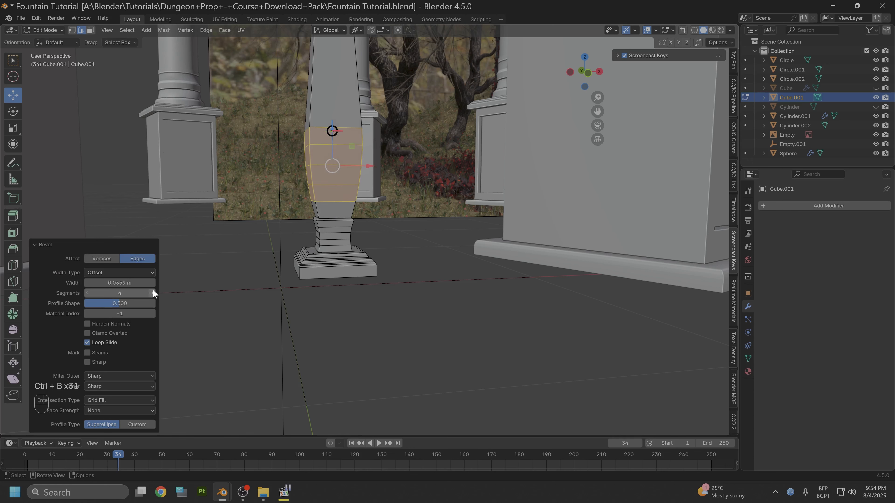
# Step: Add one centred loop cut between the shaft's bulge and the cap, and scale it to about 0.59
pyautogui.scroll(-3, 326, 214)
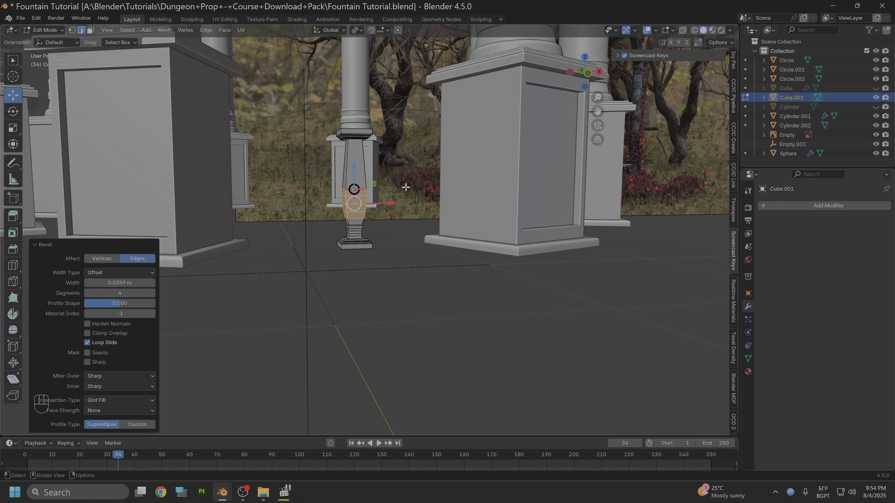
pyautogui.scroll(6, 406, 186)
pyautogui.scroll(-5, 407, 175)
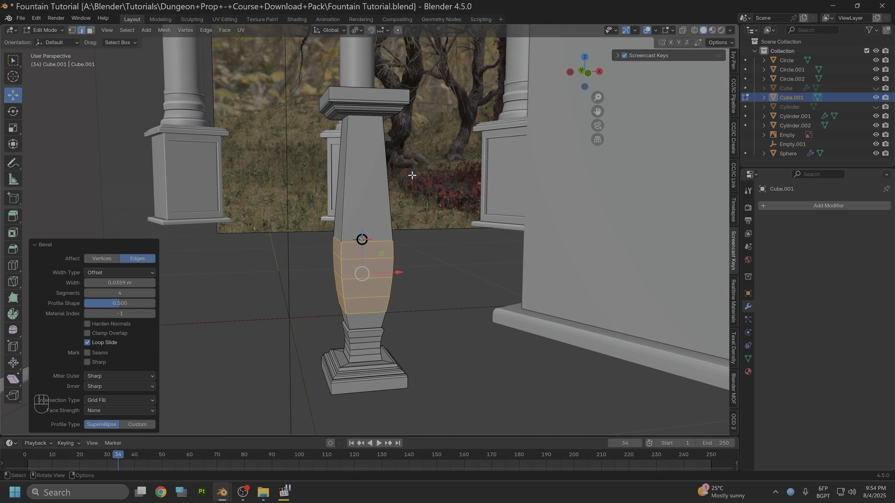
pyautogui.hotkey('ctrl', 'r')
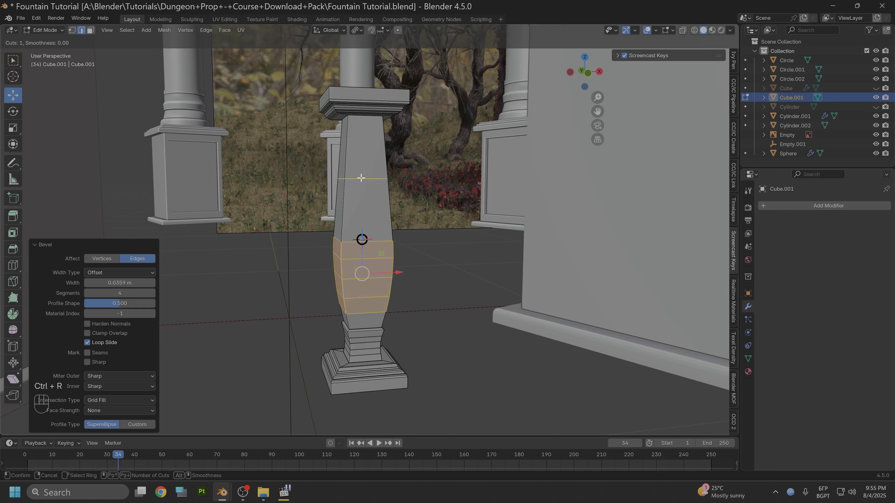
pyautogui.click(360, 178)
pyautogui.click(361, 178)
pyautogui.press('s')
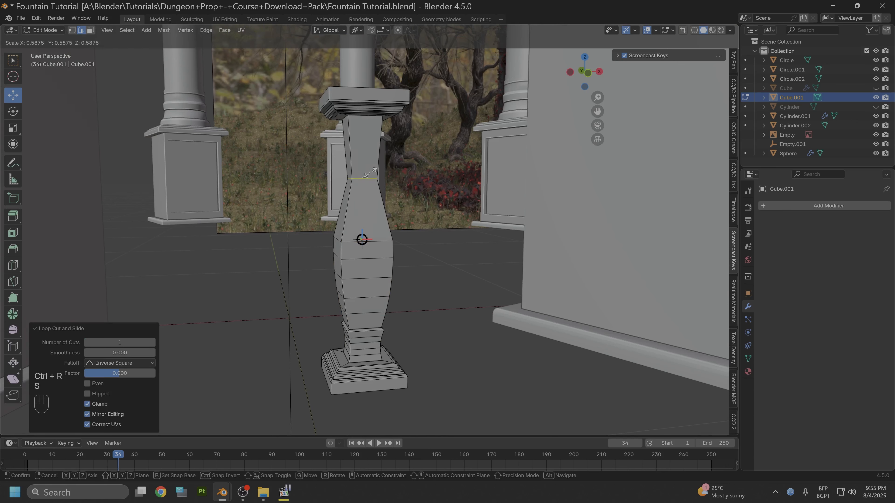
pyautogui.click(363, 171)
# Step: Lower the narrowed upper loop about 0.0315 m along Z and bevel it about 0.0237 m with 4 segments
pyautogui.moveTo(362, 171); pyautogui.dragTo(362, 195)
pyautogui.hotkey('ctrl', 'b')
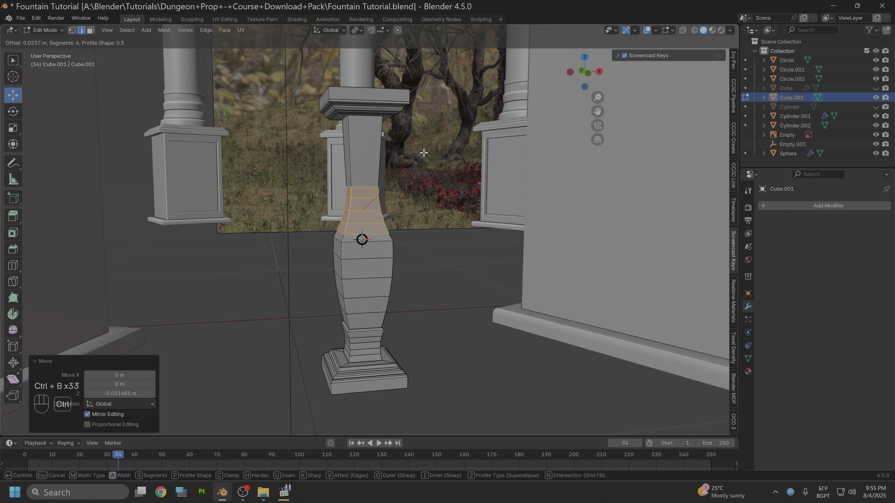
pyautogui.click(421, 151)
# Step: Raise the bevelled neck band above the bulge about 0.0072 m along Z
pyautogui.moveTo(365, 170); pyautogui.dragTo(363, 161)
pyautogui.keyDown('alt'); pyautogui.moveTo(445, 207); pyautogui.dragTo(442, 209); pyautogui.keyUp('alt')
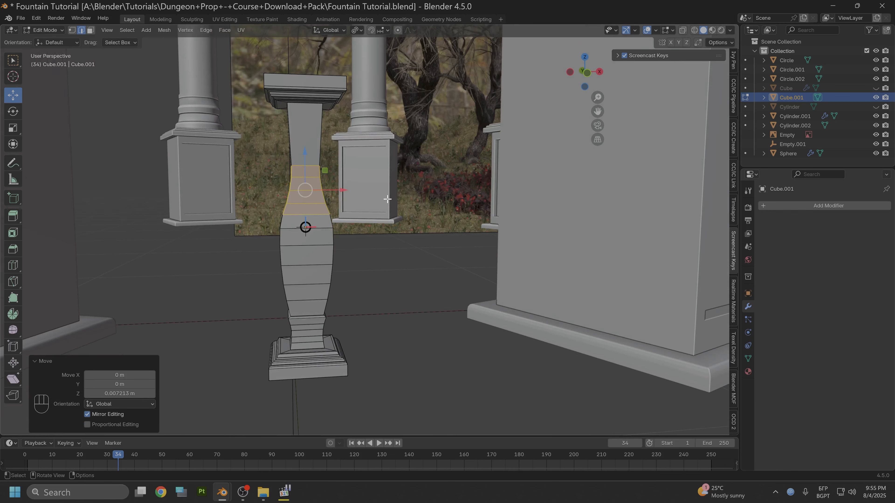
# Step: Add one centred loop cut on the shaft between the bevelled neck band and the cap, and scale it to about 1.13
pyautogui.keyDown('alt'); pyautogui.keyDown('shift'); pyautogui.moveTo(370, 166); pyautogui.dragTo(404, 210); pyautogui.keyUp('shift'); pyautogui.keyUp('alt')
pyautogui.scroll(4, 404, 211)
pyautogui.scroll(-4, 404, 212)
pyautogui.scroll(4, 404, 211)
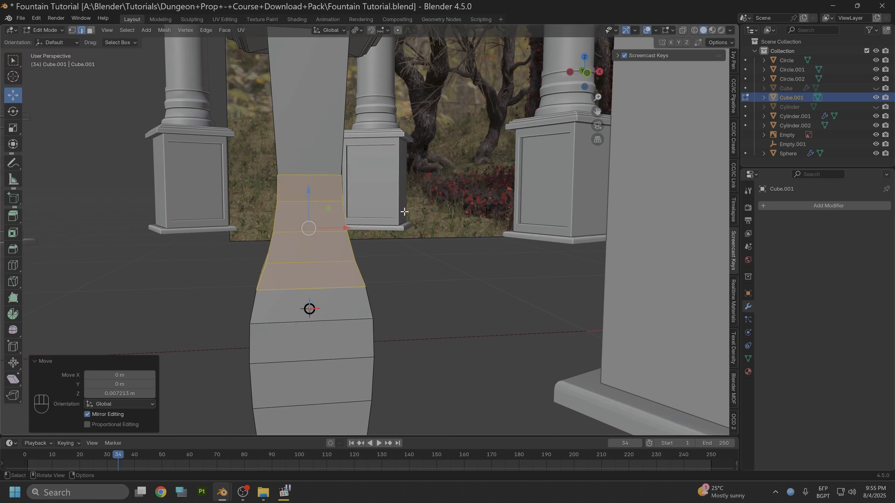
pyautogui.scroll(-4, 404, 211)
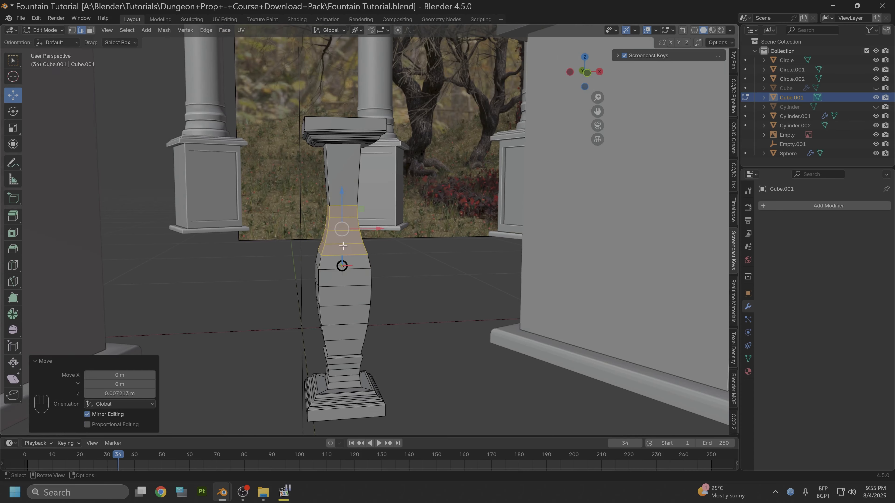
pyautogui.keyDown('alt'); pyautogui.moveTo(345, 228); pyautogui.dragTo(334, 211); pyautogui.keyUp('alt')
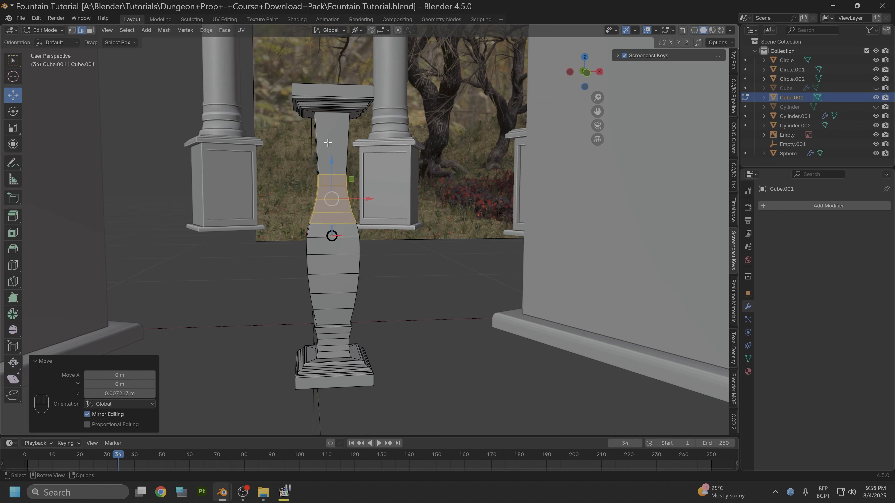
pyautogui.press('ctrl')
pyautogui.hotkey('ctrl', 'r')
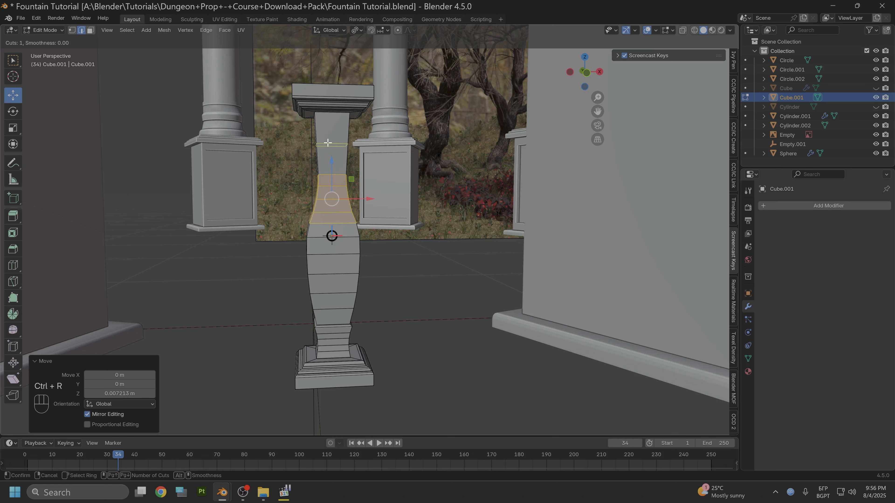
pyautogui.click(328, 142)
pyautogui.press('s')
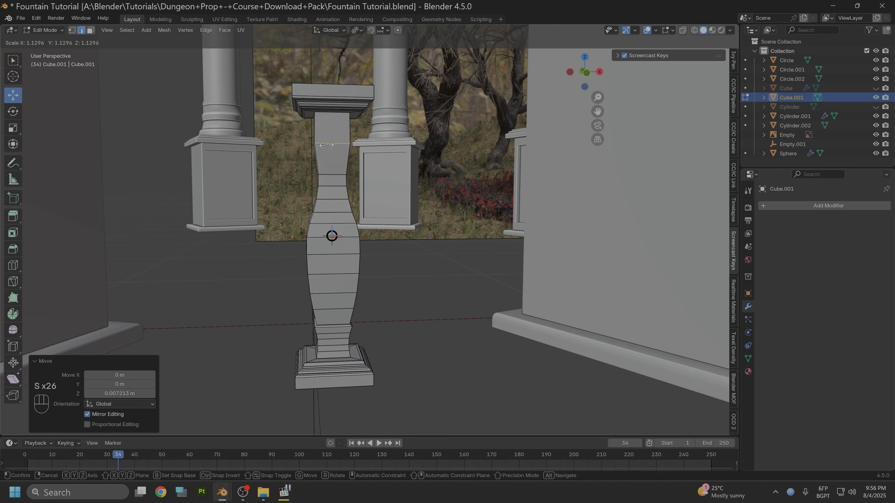
pyautogui.click(326, 145)
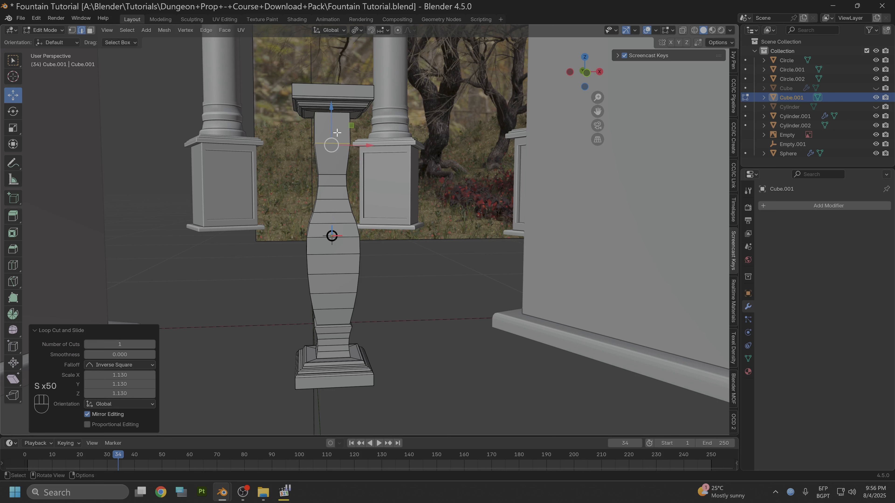
# Step: Lower the new upper loop about 0.0157 m and another 0.0032 m along Z, scaling it to about 0.961 and again to 0.966
pyautogui.moveTo(332, 131); pyautogui.dragTo(370, 161)
pyautogui.press('s')
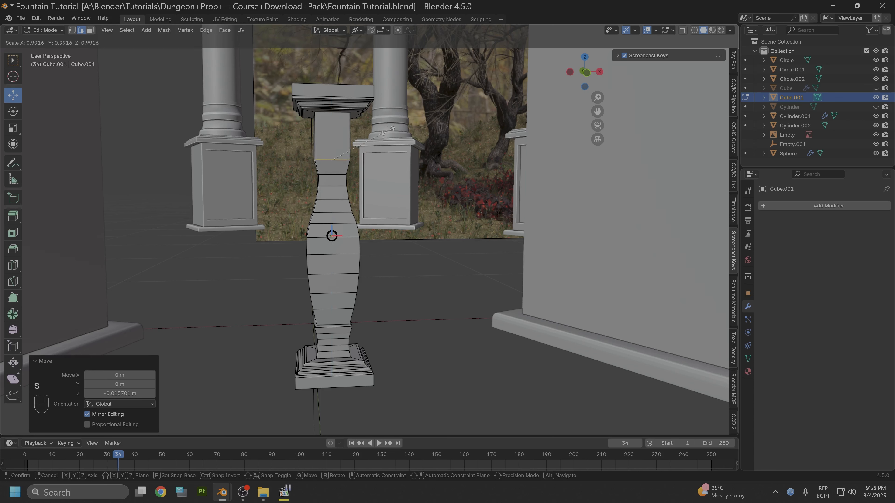
pyautogui.click(386, 132)
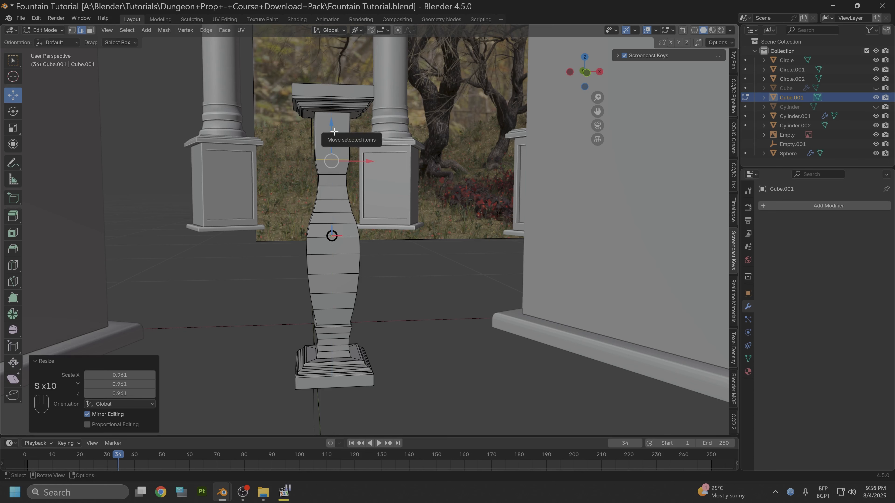
pyautogui.moveTo(332, 133); pyautogui.dragTo(332, 139)
pyautogui.press('s')
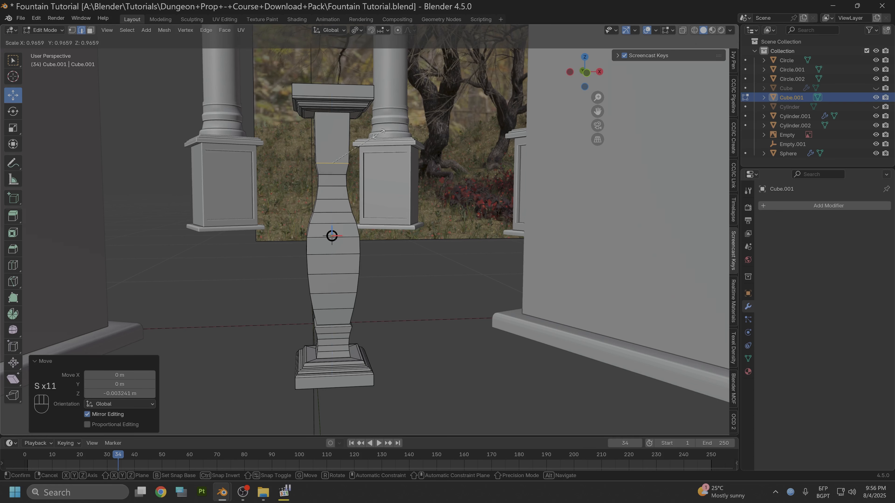
pyautogui.click(378, 134)
# Step: Add one centred loop cut between the lowered upper loop and the cap, and scale it to about 0.715
pyautogui.scroll(2, 371, 137)
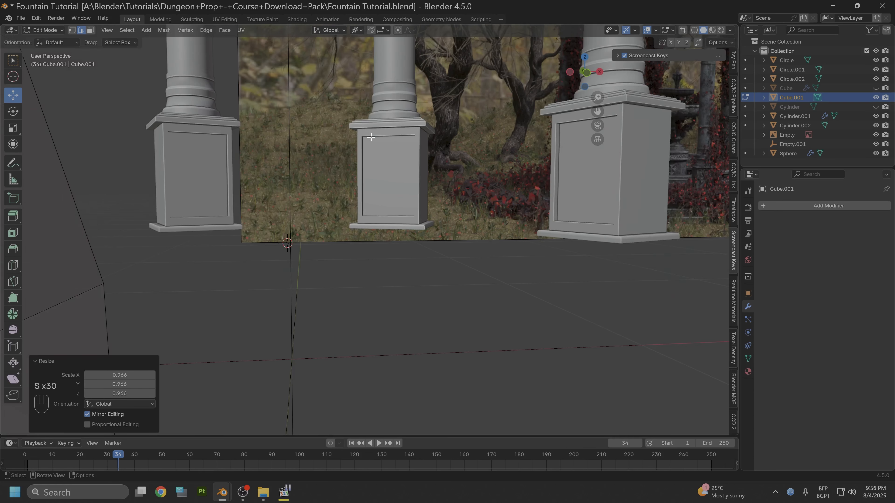
pyautogui.scroll(-1, 371, 137)
pyautogui.keyDown('alt'); pyautogui.moveTo(370, 136); pyautogui.dragTo(371, 161, button='middle'); pyautogui.keyUp('alt')
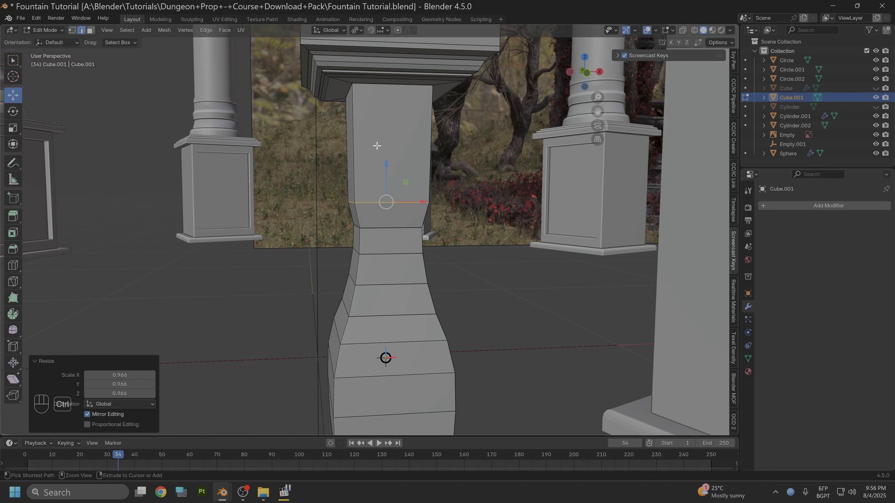
pyautogui.hotkey('ctrl', 'r')
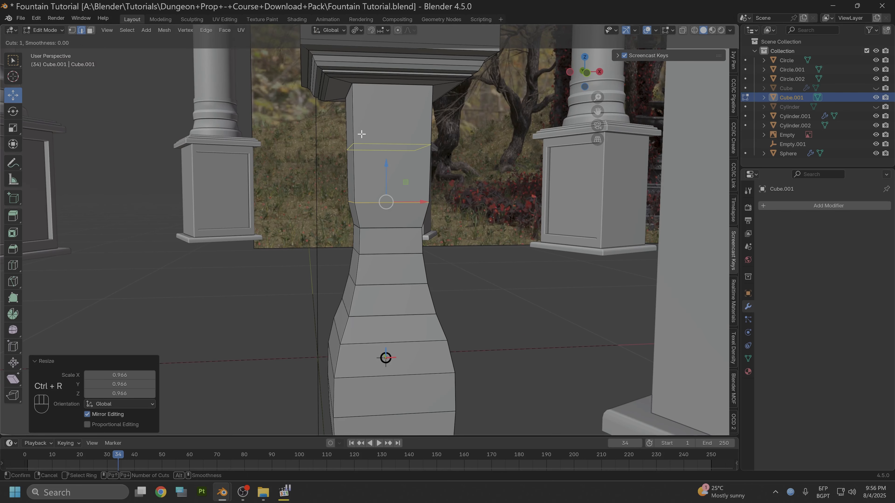
pyautogui.click(362, 134)
pyautogui.rightClick(361, 134)
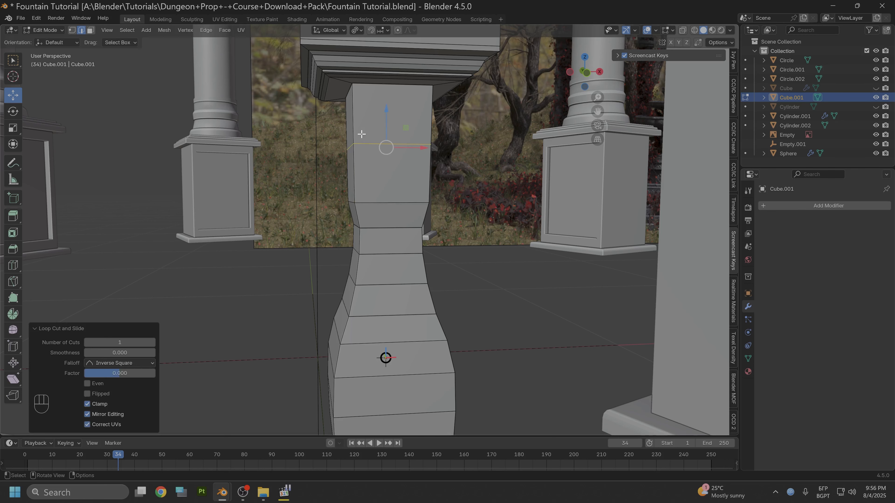
pyautogui.press('s')
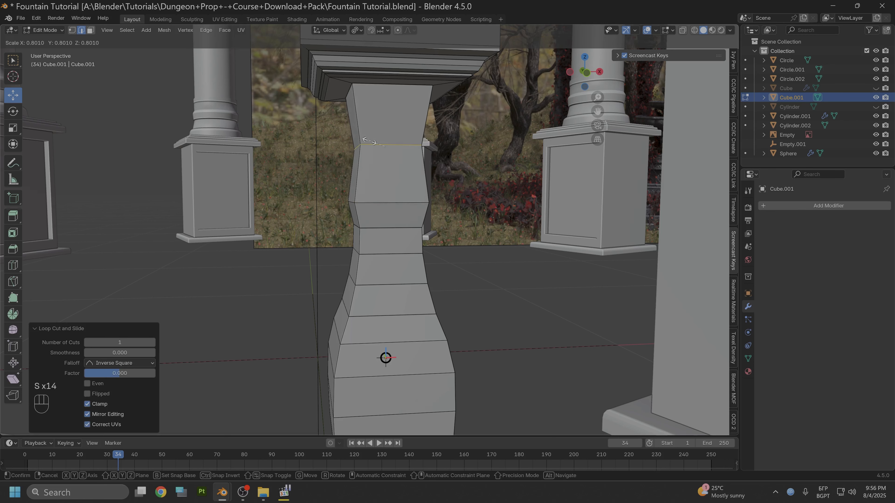
pyautogui.click(371, 143)
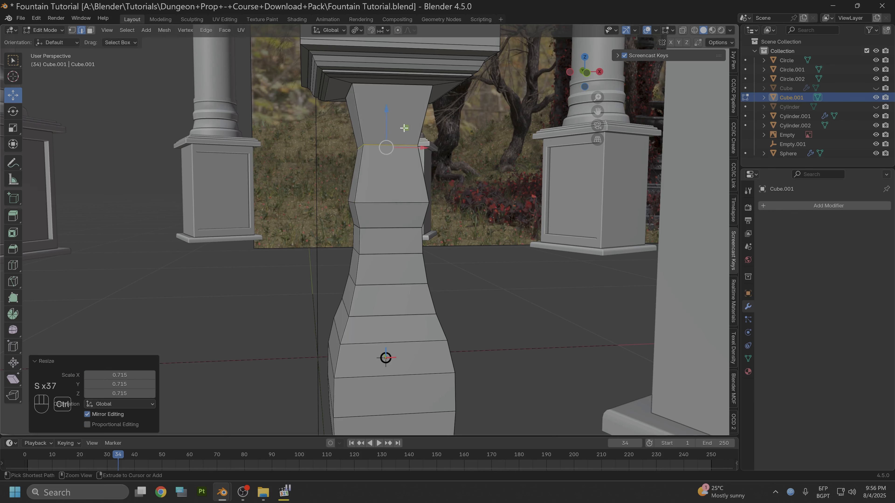
# Step: Bevel the narrowed loop below the cap about 0.0175 m with 4 segments
pyautogui.hotkey('ctrl', 'b')
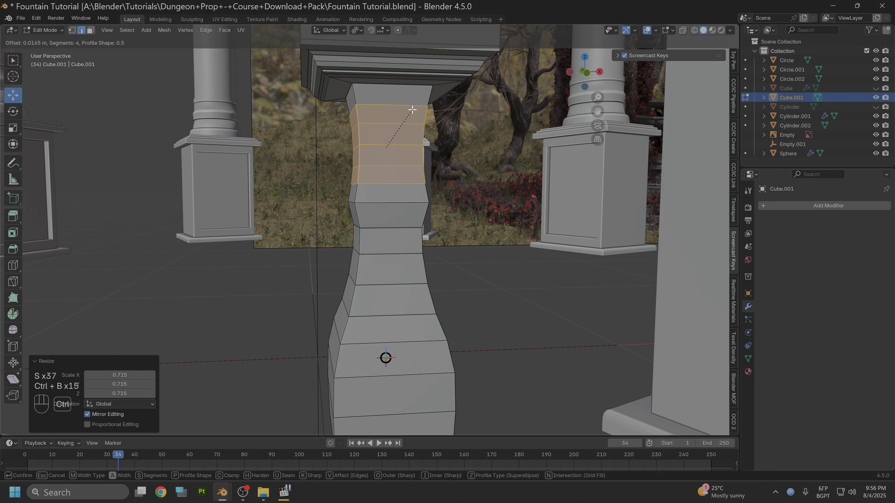
pyautogui.click(413, 108)
pyautogui.scroll(-6, 413, 108)
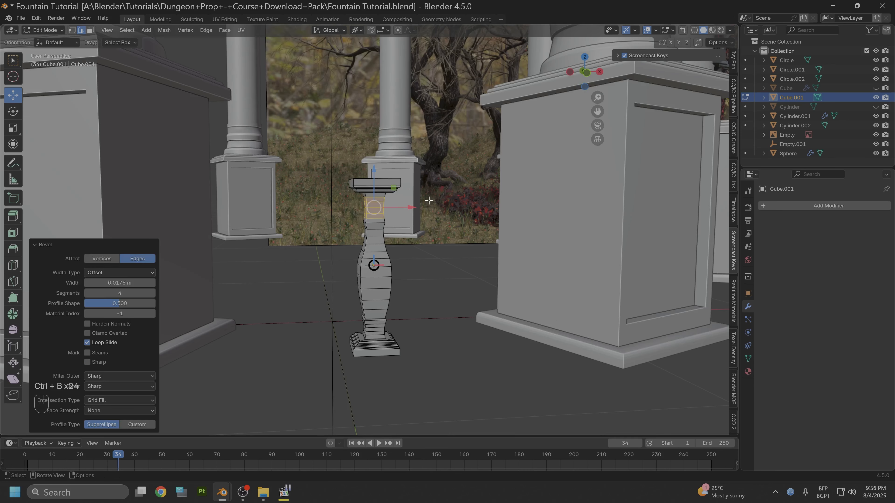
# Step: Select the protruding edge loop between the two bevelled neck bands and scale it to about 1.127
pyautogui.scroll(2, 429, 200)
pyautogui.scroll(3, 440, 200)
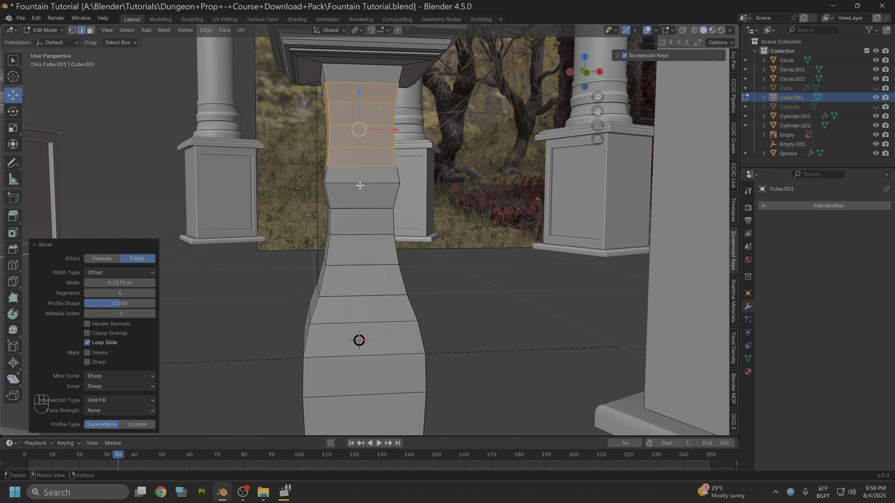
pyautogui.click(360, 185)
pyautogui.keyDown('alt'); pyautogui.keyDown('shift'); pyautogui.click(360, 183); pyautogui.keyUp('shift'); pyautogui.keyUp('alt')
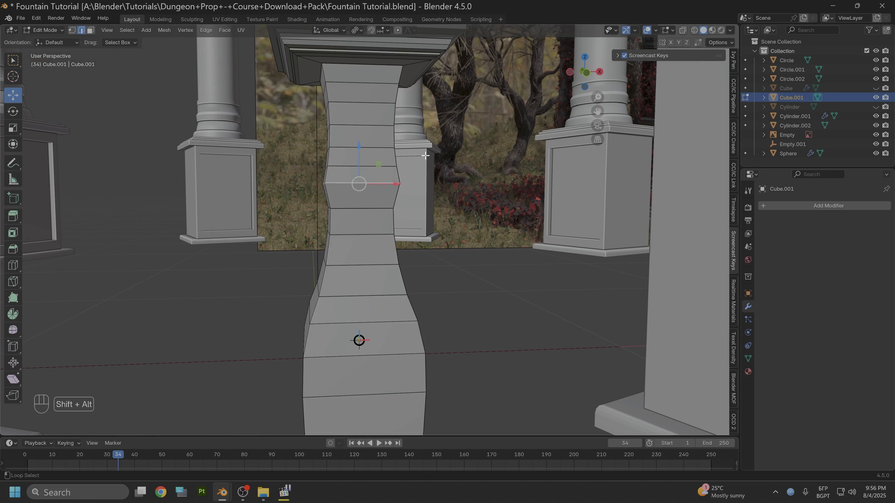
pyautogui.press('s')
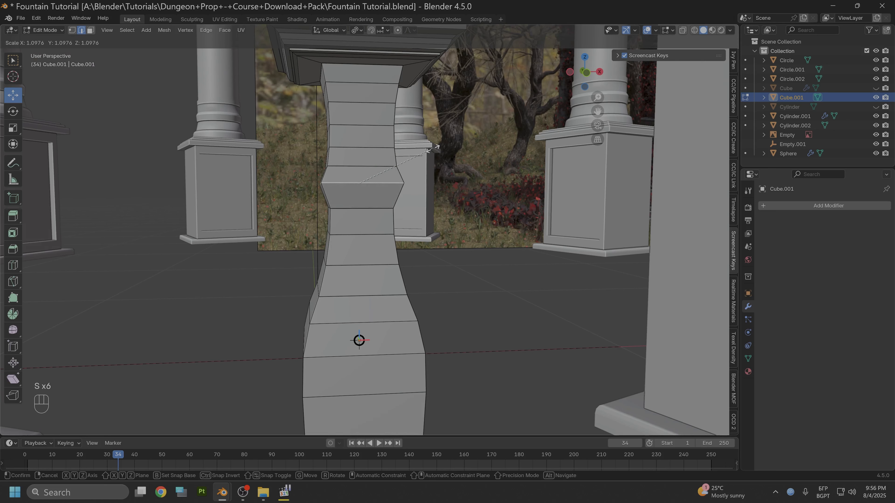
pyautogui.click(427, 160)
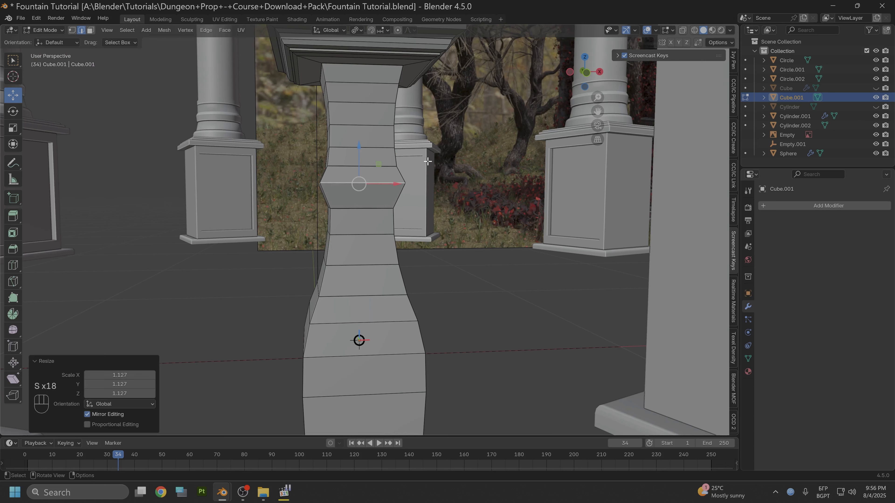
# Step: Add one loop cut midway just below the protruding ring's widest edge and scale it to about 0.895
pyautogui.hotkey('ctrl', 'r')
pyautogui.click(399, 190)
pyautogui.click(389, 193)
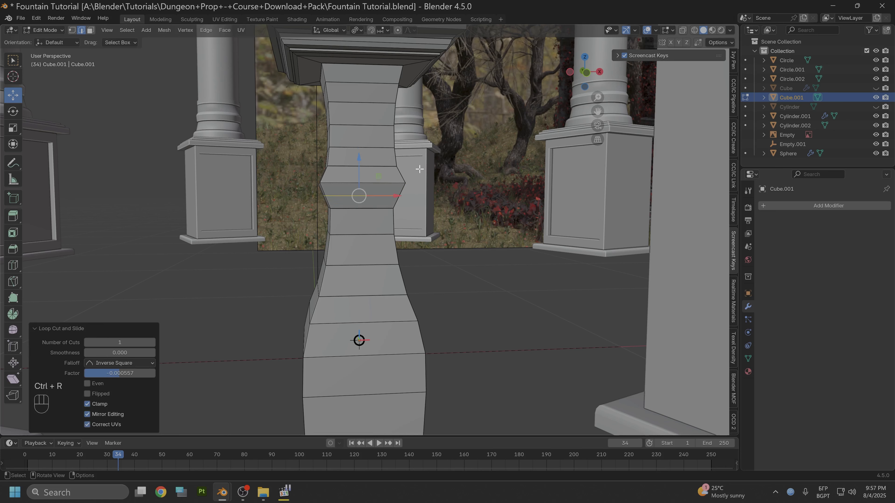
pyautogui.press('s')
pyautogui.click(439, 145)
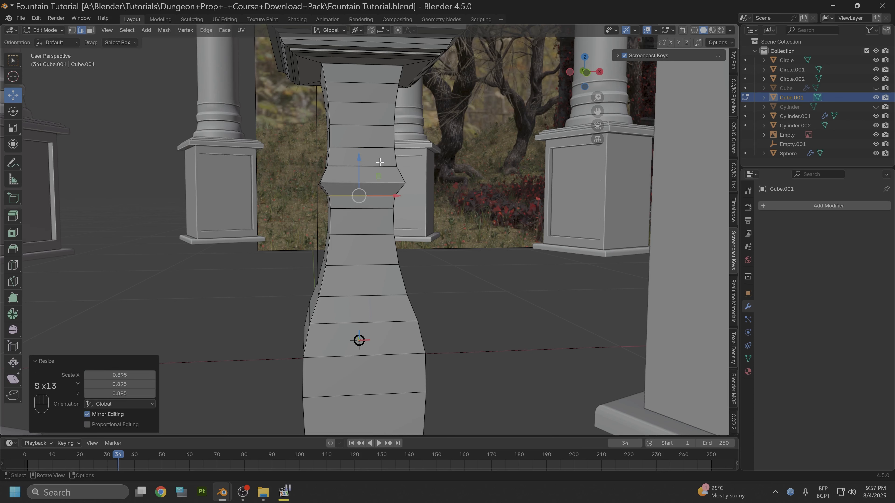
# Step: Raise the edge loop just below the baluster's upper neck ring slightly and rescale it to refine the collar profile
pyautogui.moveTo(358, 163)
pyautogui.mouseDown()
pyautogui.moveTo(356, 154)
pyautogui.moveTo(372, 154)
pyautogui.moveTo(360, 159)
pyautogui.mouseUp()
pyautogui.press('s')
pyautogui.click(397, 151)
pyautogui.scroll(-6, 452, 175)
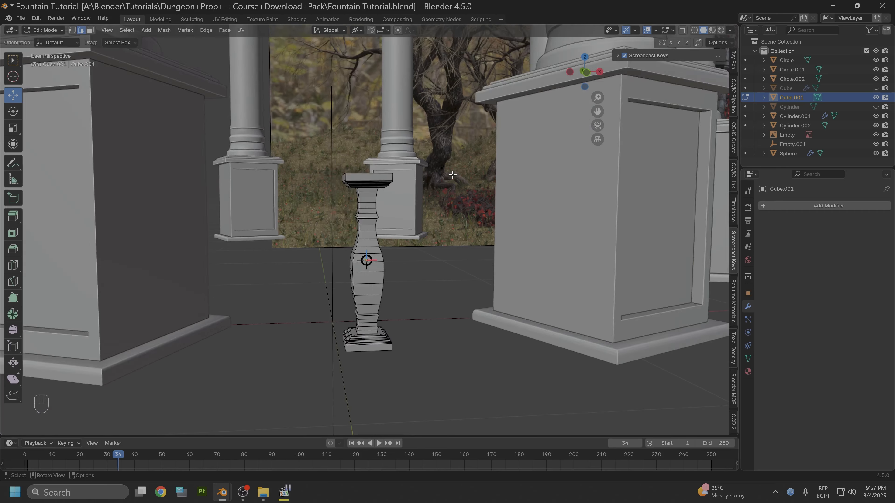
pyautogui.scroll(5, 352, 396)
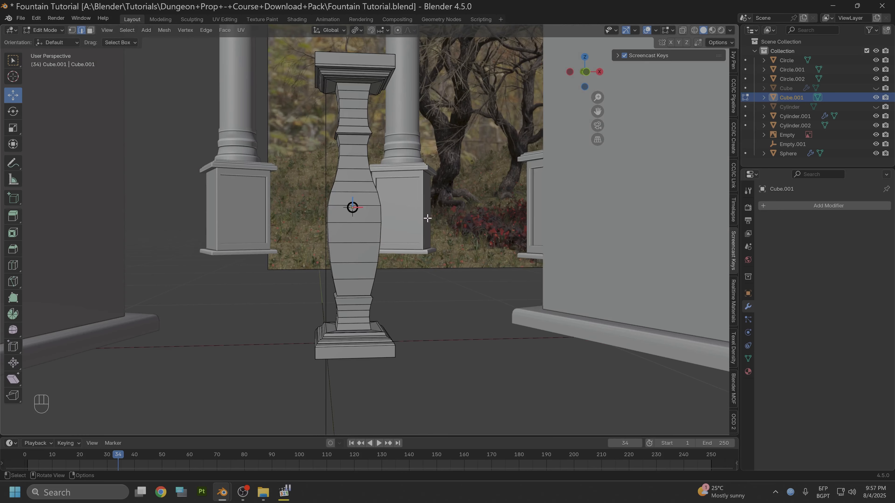
# Step: Select the outer edges of the baluster base's underside and move them down about 0.017 m along Z
pyautogui.keyDown('alt'); pyautogui.moveTo(378, 393); pyautogui.dragTo(382, 379); pyautogui.keyUp('alt')
pyautogui.keyDown('alt'); pyautogui.keyDown('shift'); pyautogui.click(405, 178); pyautogui.keyUp('shift'); pyautogui.keyUp('alt')
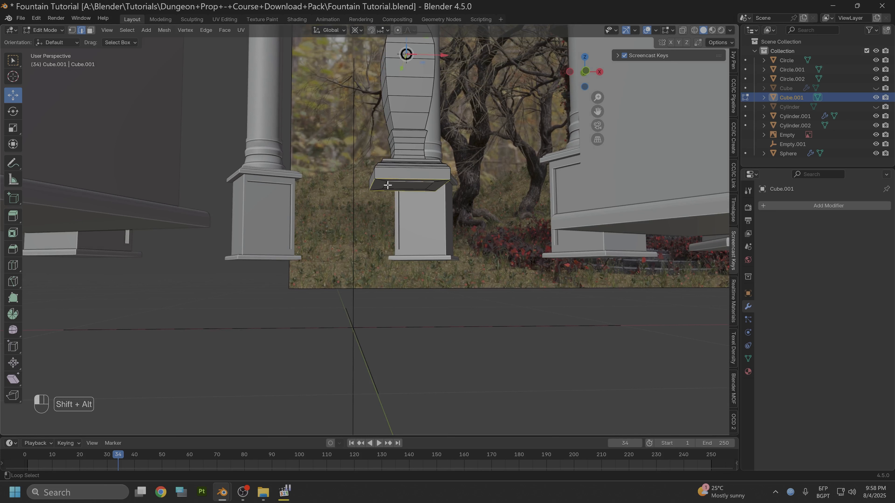
pyautogui.hotkey('ctrl', 'alt', 'z')
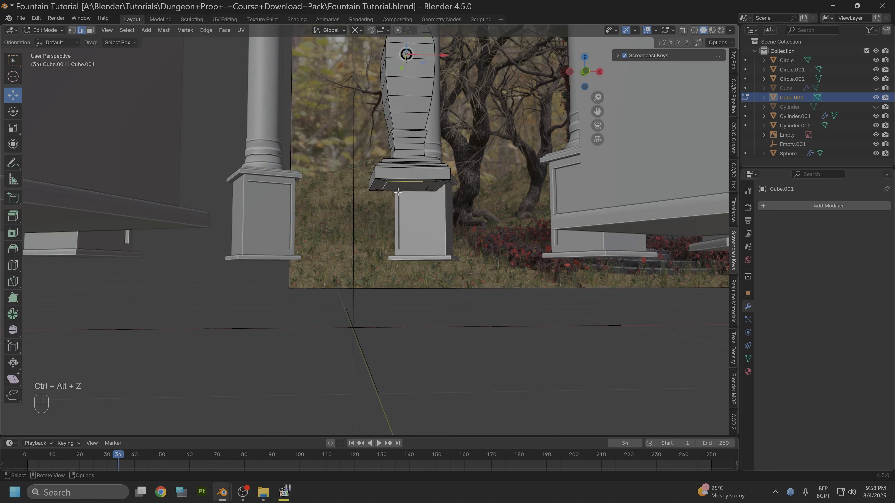
pyautogui.hotkey('ctrl', 'z')
pyautogui.keyDown('alt'); pyautogui.keyDown('shift'); pyautogui.click(396, 190); pyautogui.keyUp('shift'); pyautogui.keyUp('alt')
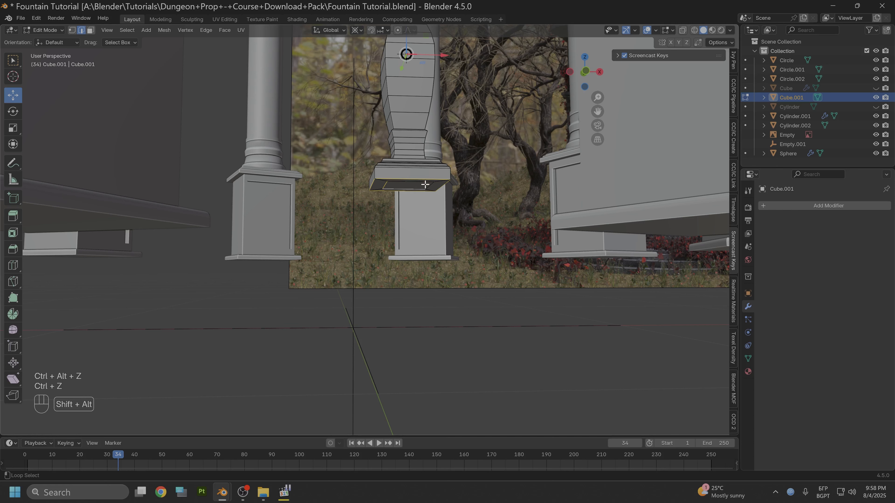
pyautogui.keyDown('alt'); pyautogui.keyDown('shift'); pyautogui.click(418, 182); pyautogui.keyUp('shift'); pyautogui.keyUp('alt')
pyautogui.keyDown('alt'); pyautogui.keyDown('shift'); pyautogui.click(428, 187); pyautogui.keyUp('shift'); pyautogui.keyUp('alt')
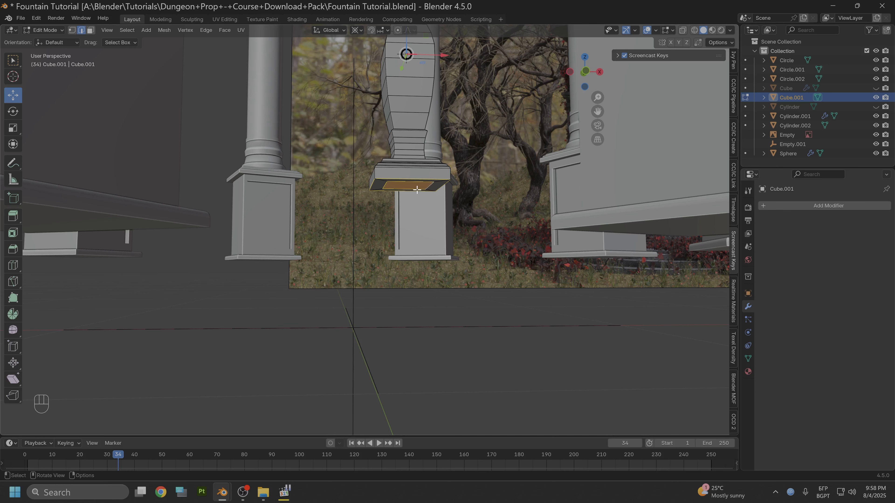
pyautogui.scroll(-3, 430, 177)
pyautogui.moveTo(397, 96); pyautogui.dragTo(389, 104)
pyautogui.keyDown('alt'); pyautogui.moveTo(433, 147); pyautogui.dragTo(435, 179); pyautogui.keyUp('alt')
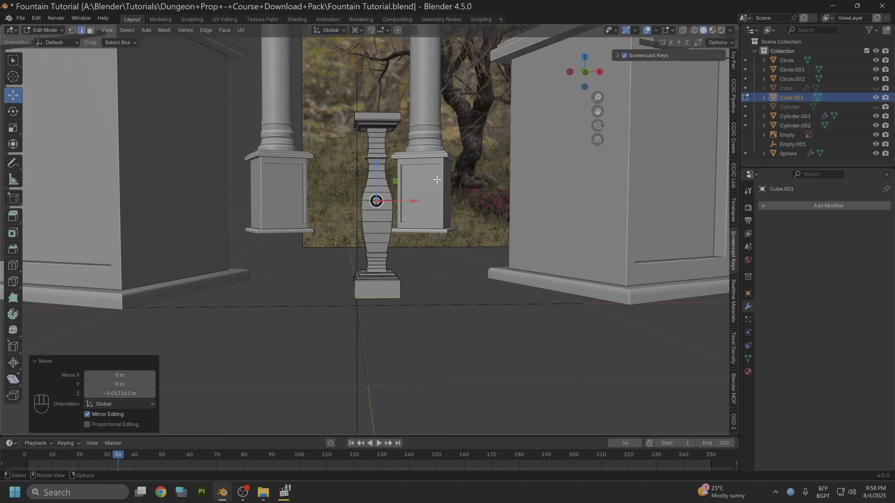
pyautogui.scroll(2, 436, 180)
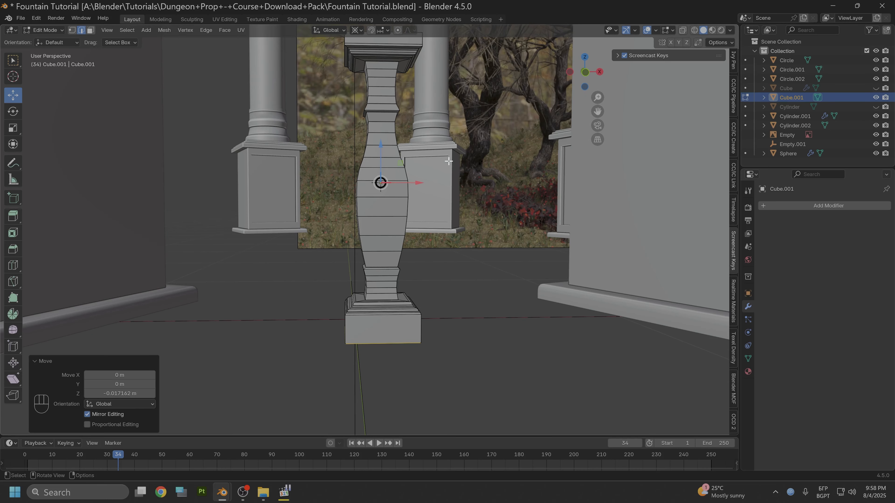
pyautogui.keyDown('shift'); pyautogui.moveTo(452, 112); pyautogui.dragTo(457, 163, button='middle'); pyautogui.keyUp('shift')
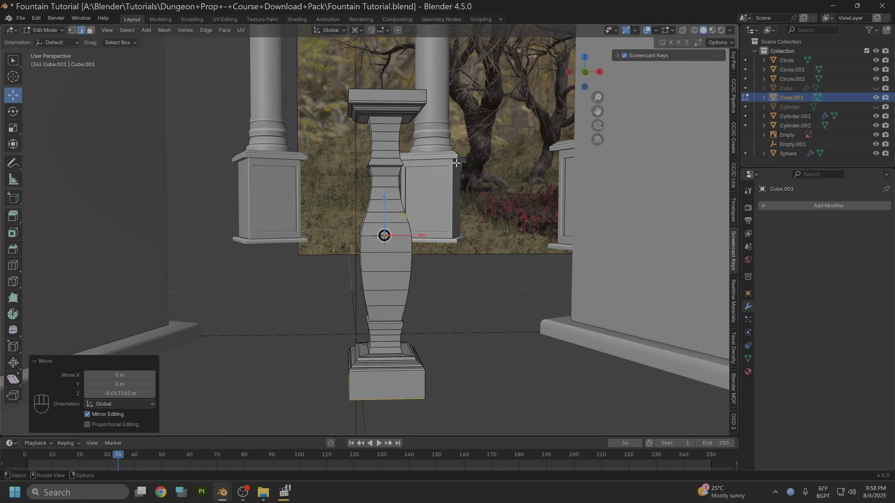
# Step: Select the vertical corner edge loops running along the baluster's shaft and base
pyautogui.scroll(-3, 459, 177)
pyautogui.keyDown('alt'); pyautogui.moveTo(464, 207); pyautogui.dragTo(456, 230); pyautogui.keyUp('alt')
pyautogui.scroll(4, 430, 298)
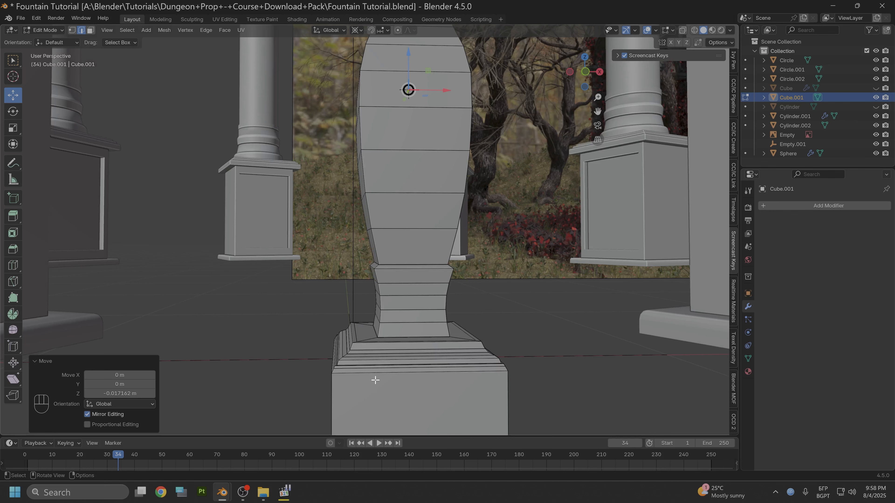
pyautogui.scroll(-5, 372, 373)
pyautogui.keyDown('alt'); pyautogui.moveTo(376, 366); pyautogui.dragTo(473, 229); pyautogui.keyUp('alt')
pyautogui.scroll(3, 439, 289)
pyautogui.keyDown('alt'); pyautogui.moveTo(446, 331); pyautogui.dragTo(420, 264, button='middle'); pyautogui.keyUp('alt')
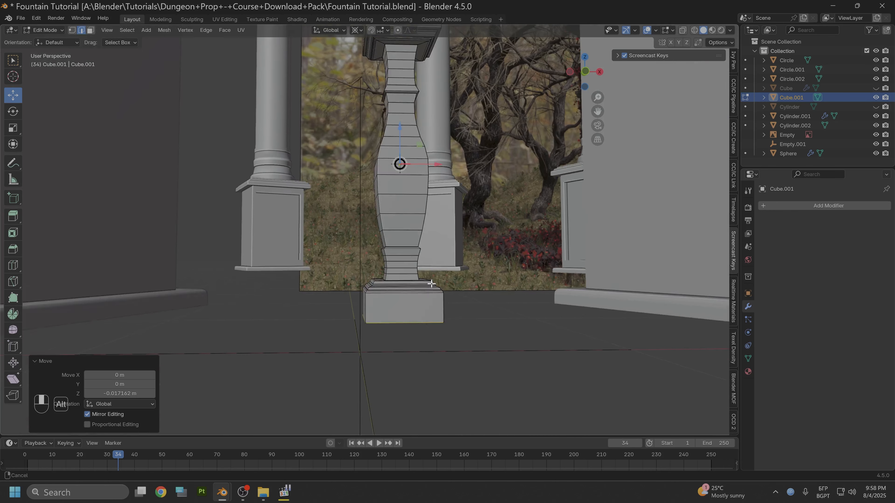
pyautogui.scroll(4, 410, 300)
pyautogui.click(351, 272)
pyautogui.keyDown('alt'); pyautogui.keyDown('shift'); pyautogui.click(351, 271); pyautogui.keyUp('shift'); pyautogui.keyUp('alt')
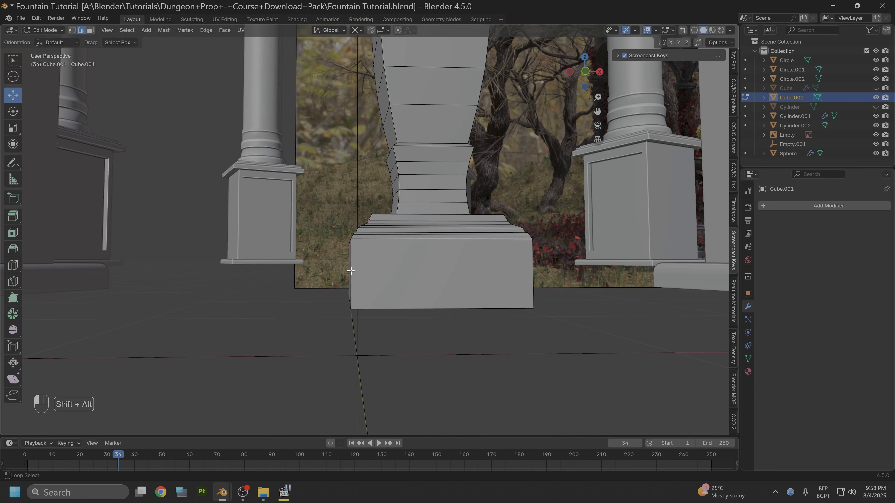
pyautogui.keyDown('alt'); pyautogui.keyDown('shift'); pyautogui.click(351, 271); pyautogui.keyUp('shift'); pyautogui.keyUp('alt')
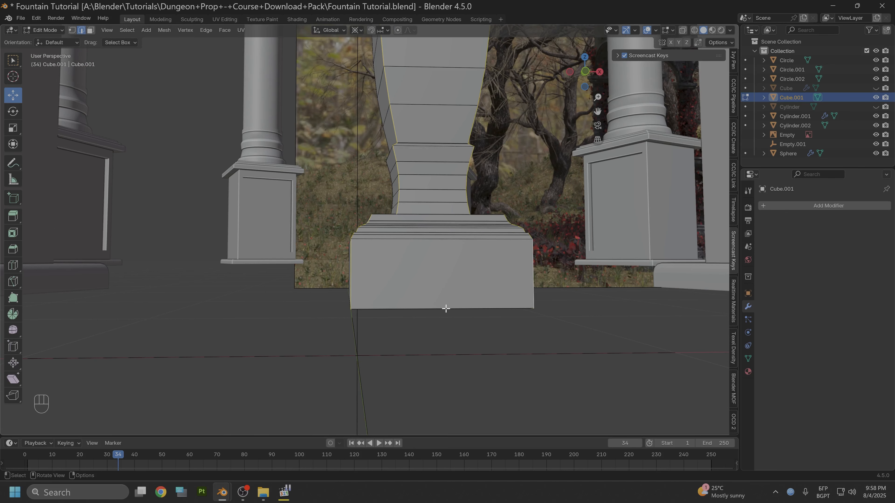
pyautogui.moveTo(446, 310)
pyautogui.keyDown('alt'); pyautogui.mouseDown()
pyautogui.moveTo(485, 342)
pyautogui.moveTo(531, 302)
pyautogui.moveTo(457, 304)
pyautogui.mouseUp(); pyautogui.keyUp('alt')
pyautogui.keyDown('alt'); pyautogui.keyDown('shift'); pyautogui.click(404, 277); pyautogui.keyUp('shift'); pyautogui.keyUp('alt')
# Step: Add the outer edges of the baluster's top cap to the edge selection
pyautogui.keyDown('alt'); pyautogui.moveTo(535, 275); pyautogui.dragTo(503, 280); pyautogui.keyUp('alt')
pyautogui.keyDown('alt'); pyautogui.keyDown('shift'); pyautogui.click(130, 320); pyautogui.keyUp('shift'); pyautogui.keyUp('alt')
pyautogui.keyDown('alt'); pyautogui.moveTo(150, 286); pyautogui.dragTo(230, 269); pyautogui.keyUp('alt')
pyautogui.keyDown('alt'); pyautogui.keyDown('shift'); pyautogui.click(156, 294); pyautogui.keyUp('shift'); pyautogui.keyUp('alt')
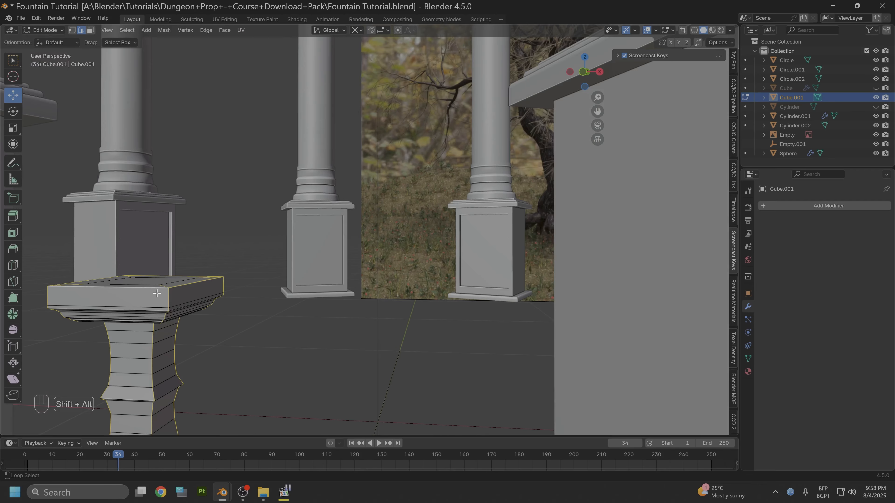
pyautogui.keyDown('alt'); pyautogui.moveTo(244, 316); pyautogui.dragTo(338, 315); pyautogui.keyUp('alt')
pyautogui.keyDown('alt'); pyautogui.keyDown('shift'); pyautogui.click(337, 316); pyautogui.keyUp('shift'); pyautogui.keyUp('alt')
pyautogui.scroll(1, 338, 317)
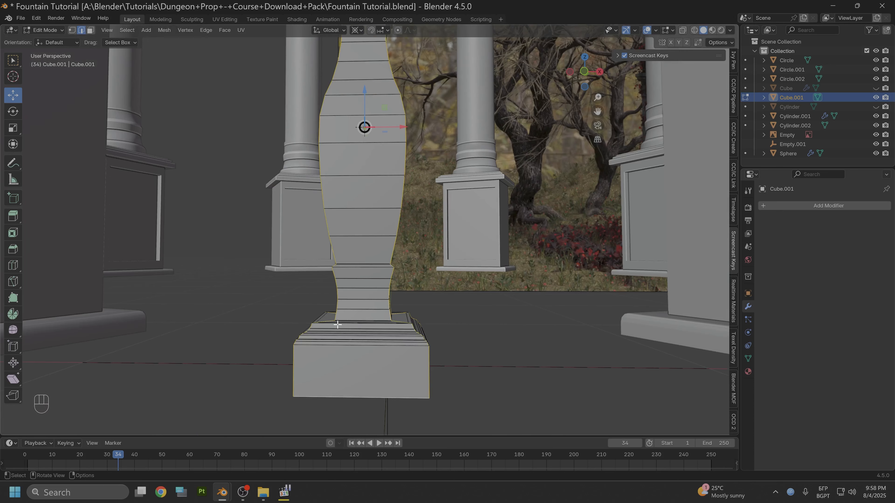
# Step: Add the horizontal edge loops at the plinth's upper edge and the sharp steps of the base moulding to the selection
pyautogui.keyDown('alt'); pyautogui.keyDown('shift'); pyautogui.click(339, 346); pyautogui.keyUp('shift'); pyautogui.keyUp('alt')
pyautogui.scroll(5, 338, 349)
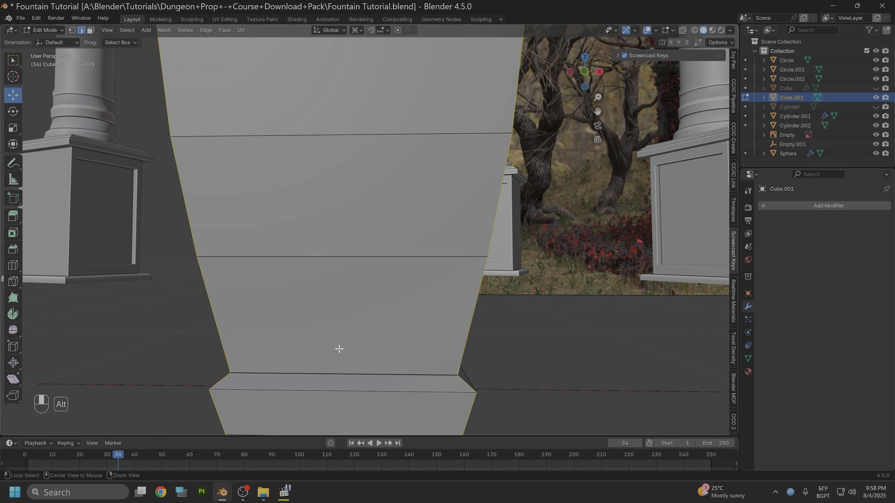
pyautogui.scroll(-2, 342, 326)
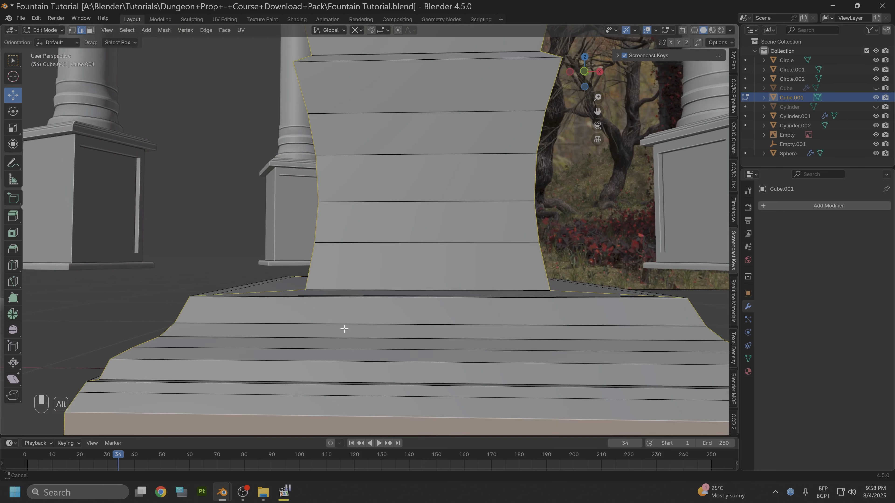
pyautogui.keyDown('alt'); pyautogui.keyDown('shift'); pyautogui.click(311, 379); pyautogui.keyUp('shift'); pyautogui.keyUp('alt')
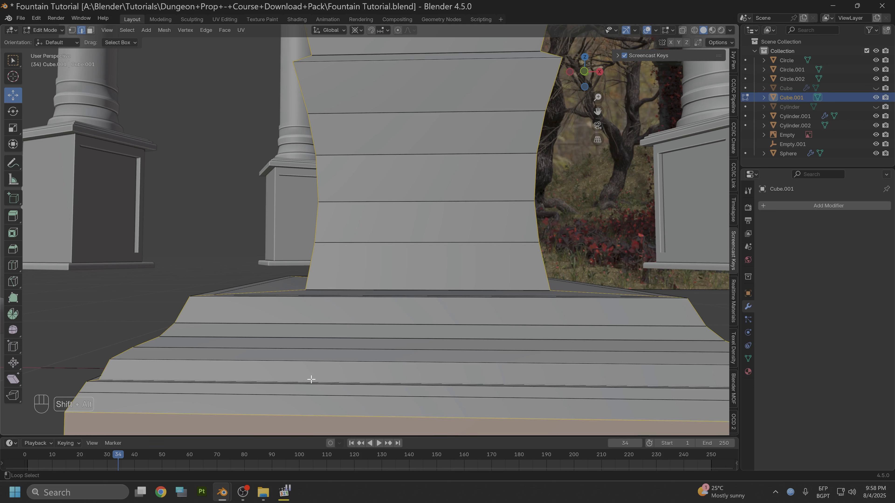
pyautogui.keyDown('alt'); pyautogui.keyDown('shift'); pyautogui.click(239, 386); pyautogui.keyUp('shift'); pyautogui.keyUp('alt')
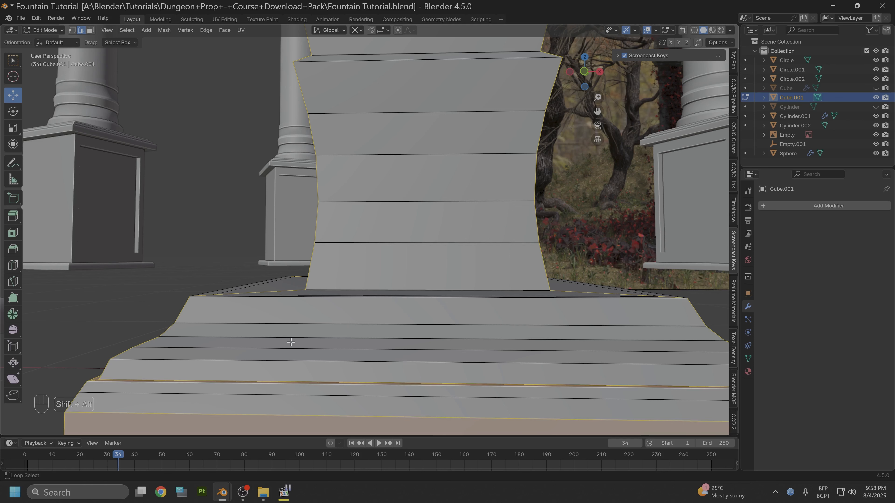
pyautogui.keyDown('alt'); pyautogui.keyDown('shift'); pyautogui.click(360, 290); pyautogui.keyUp('shift'); pyautogui.keyUp('alt')
pyautogui.keyDown('alt'); pyautogui.keyDown('shift'); pyautogui.click(330, 299); pyautogui.keyUp('shift'); pyautogui.keyUp('alt')
# Step: Add the edge loops at the foot of the shaft and around the shaft's rings to the selection
pyautogui.scroll(-8, 348, 287)
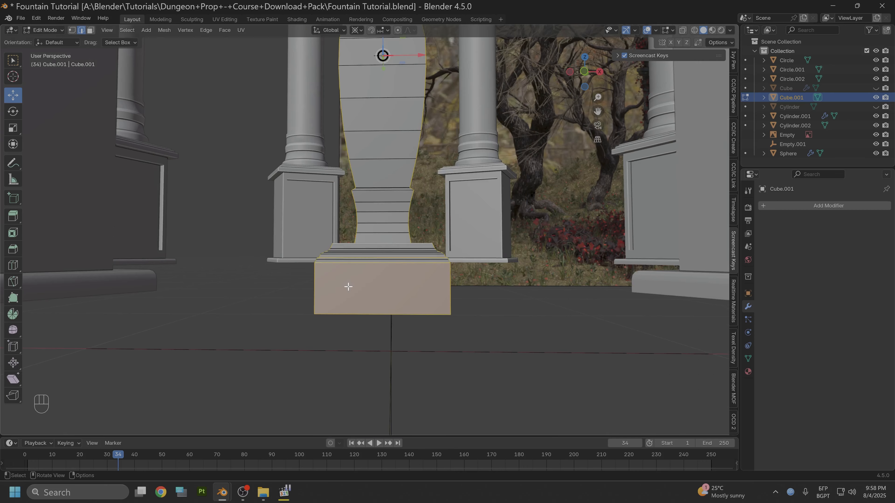
pyautogui.keyDown('alt'); pyautogui.moveTo(378, 250); pyautogui.dragTo(377, 258, button='middle'); pyautogui.keyUp('alt')
pyautogui.keyDown('alt'); pyautogui.moveTo(378, 258); pyautogui.dragTo(377, 270); pyautogui.keyUp('alt')
pyautogui.keyDown('alt'); pyautogui.moveTo(403, 205); pyautogui.dragTo(410, 312, button='middle'); pyautogui.keyUp('alt')
pyautogui.keyDown('alt'); pyautogui.keyDown('shift'); pyautogui.click(369, 246); pyautogui.keyUp('shift'); pyautogui.keyUp('alt')
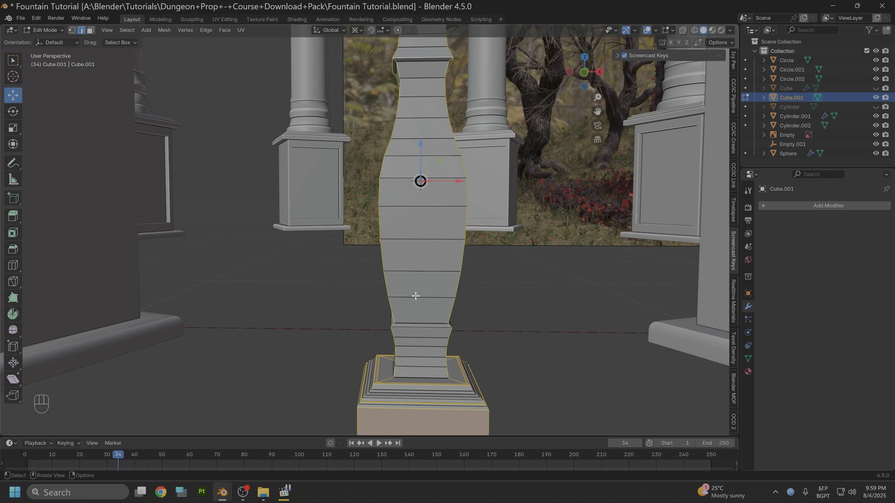
pyautogui.keyDown('alt'); pyautogui.keyDown('shift'); pyautogui.click(408, 377); pyautogui.keyUp('shift'); pyautogui.keyUp('alt')
pyautogui.keyDown('alt'); pyautogui.moveTo(407, 377); pyautogui.dragTo(444, 216, button='middle'); pyautogui.keyUp('alt')
pyautogui.scroll(5, 397, 83)
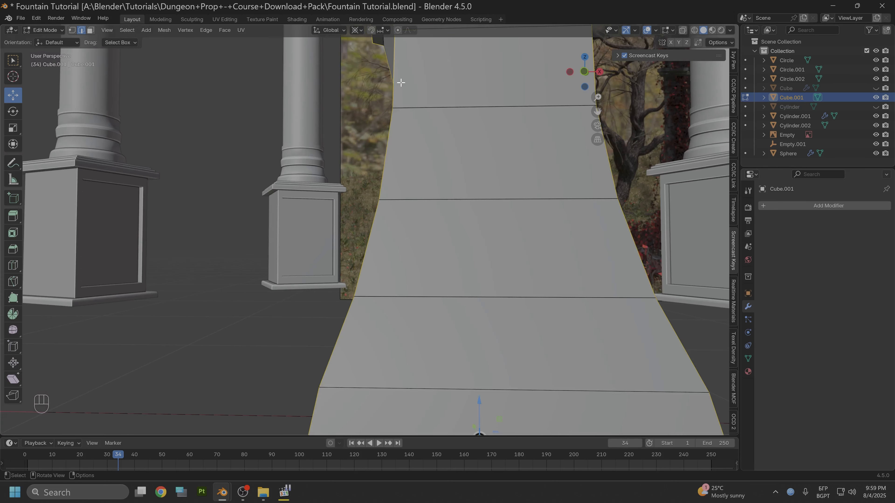
pyautogui.keyDown('alt'); pyautogui.moveTo(400, 82); pyautogui.dragTo(429, 120, button='middle'); pyautogui.keyUp('alt')
pyautogui.scroll(-7, 394, 152)
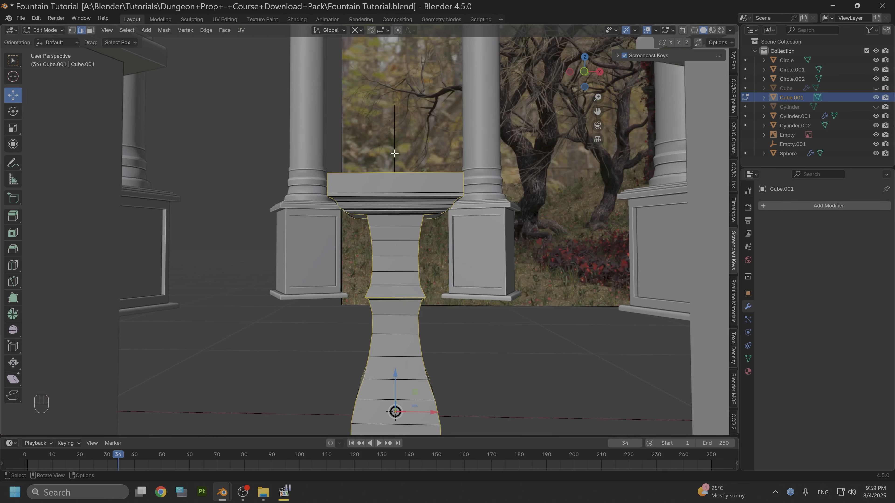
# Step: Add the horizontal edge loops at the sharp steps of the moulding under the top cap to the selection
pyautogui.keyDown('alt'); pyautogui.moveTo(335, 166); pyautogui.dragTo(390, 163, button='middle'); pyautogui.keyUp('alt')
pyautogui.keyDown('alt'); pyautogui.keyDown('shift'); pyautogui.click(435, 189); pyautogui.keyUp('shift'); pyautogui.keyUp('alt')
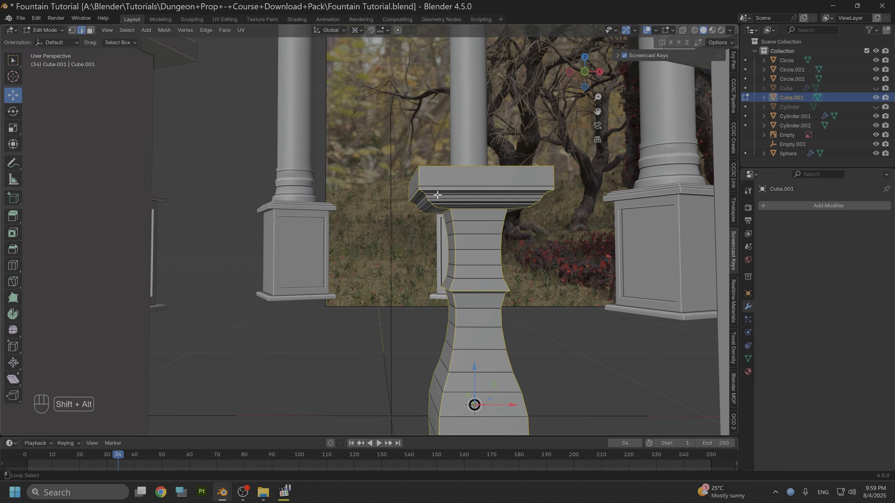
pyautogui.hotkey('alt', 'shift')
pyautogui.keyDown('alt'); pyautogui.middleClick(442, 201); pyautogui.keyUp('alt')
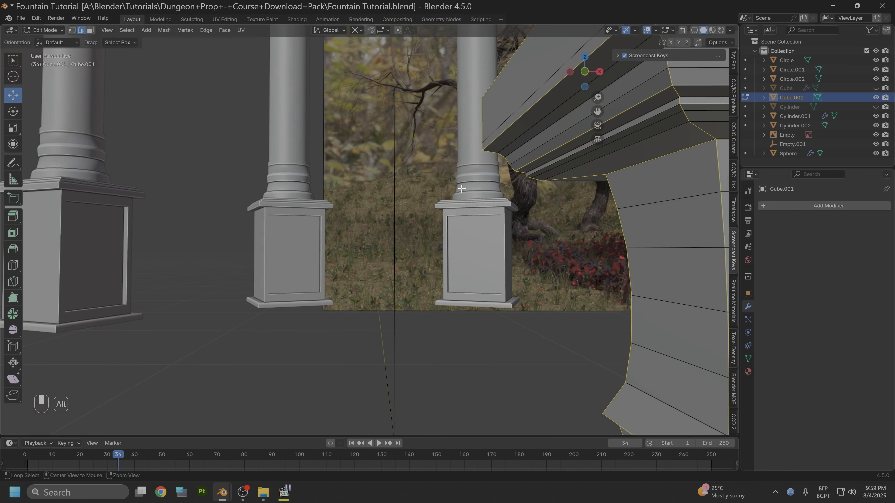
pyautogui.moveTo(462, 188); pyautogui.dragTo(452, 192, button='middle')
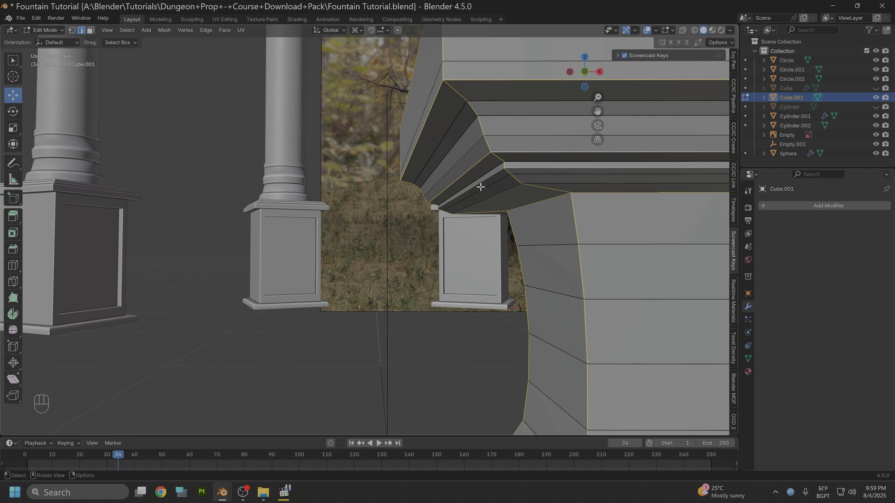
pyautogui.keyDown('alt'); pyautogui.keyDown('shift'); pyautogui.click(517, 161); pyautogui.keyUp('shift'); pyautogui.keyUp('alt')
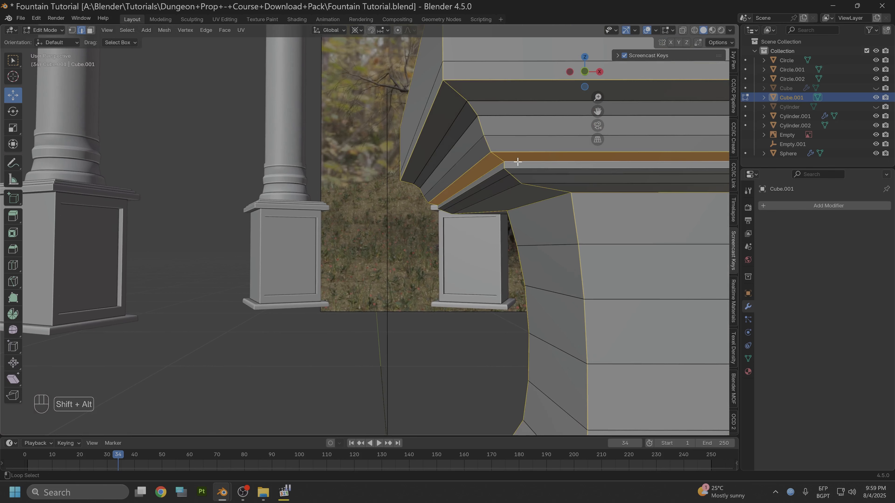
pyautogui.keyDown('alt'); pyautogui.keyDown('shift'); pyautogui.click(544, 182); pyautogui.keyUp('shift'); pyautogui.keyUp('alt')
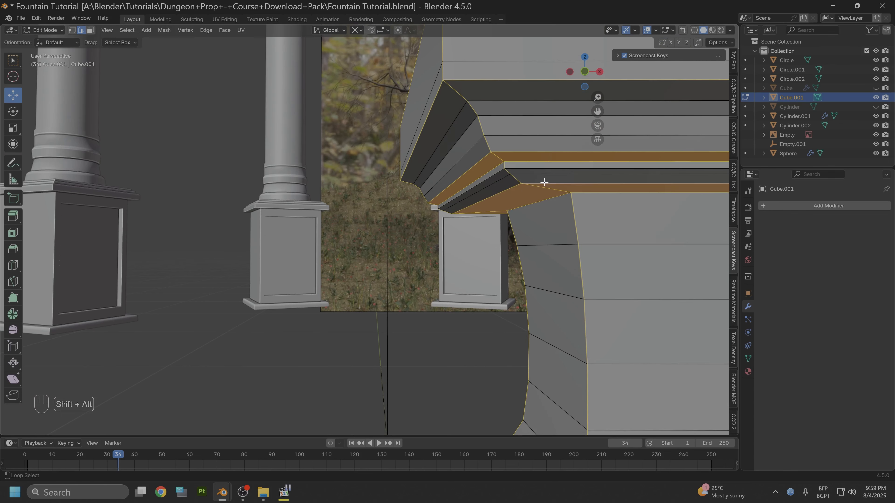
pyautogui.scroll(-5, 536, 192)
pyautogui.moveTo(514, 213)
pyautogui.keyDown('alt'); pyautogui.mouseDown(button='middle')
pyautogui.moveTo(513, 138)
pyautogui.moveTo(510, 202)
pyautogui.mouseUp(button='middle'); pyautogui.keyUp('alt')
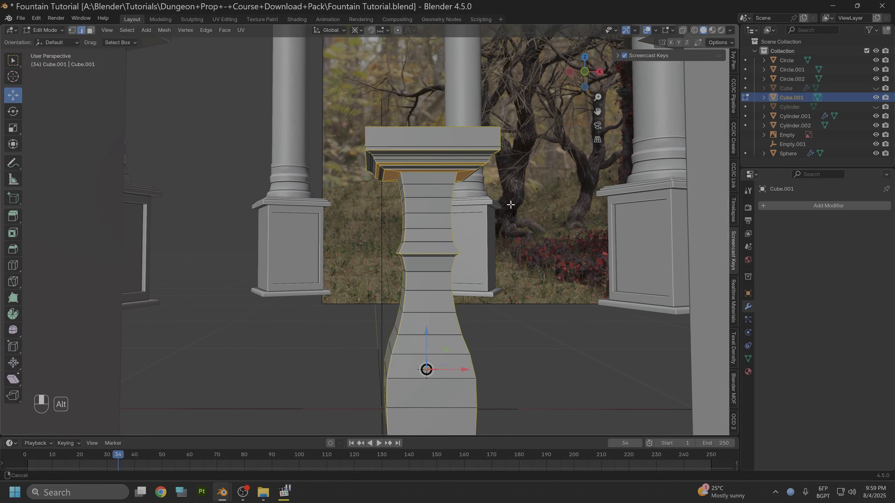
# Step: Mark the selected baluster edges as sharp and as seams
pyautogui.rightClick(442, 166)
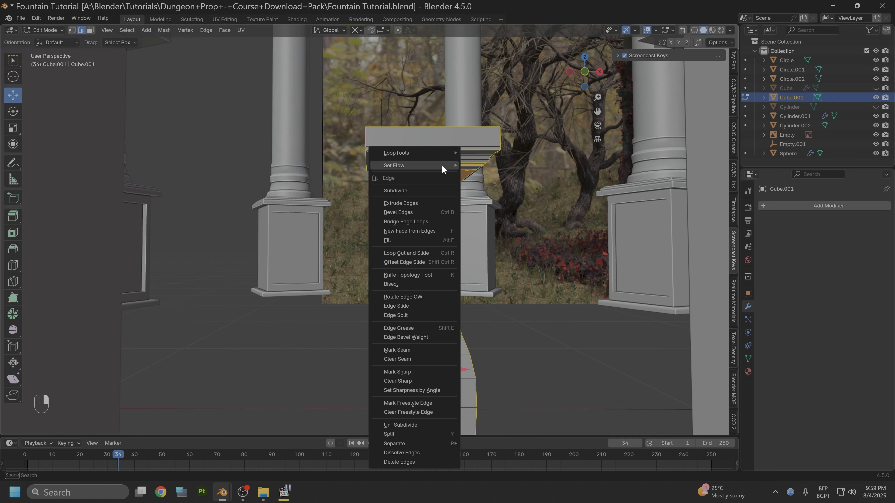
pyautogui.click(405, 371)
pyautogui.rightClick(404, 227)
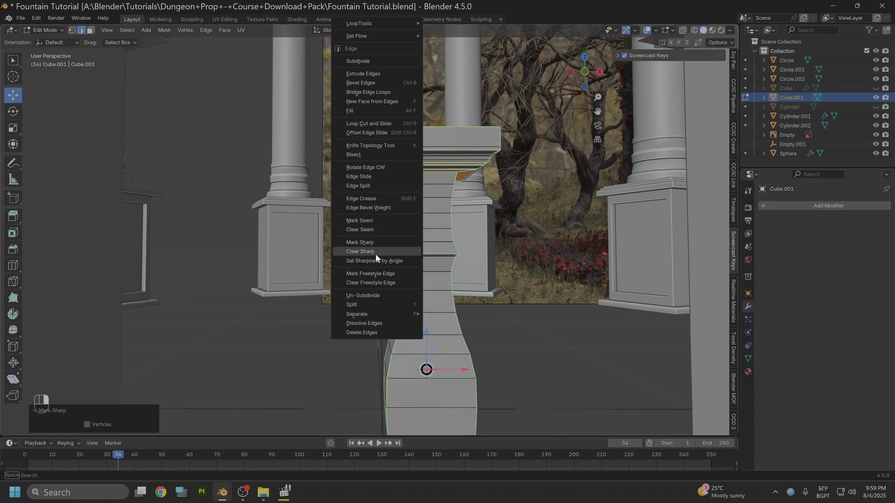
pyautogui.click(366, 221)
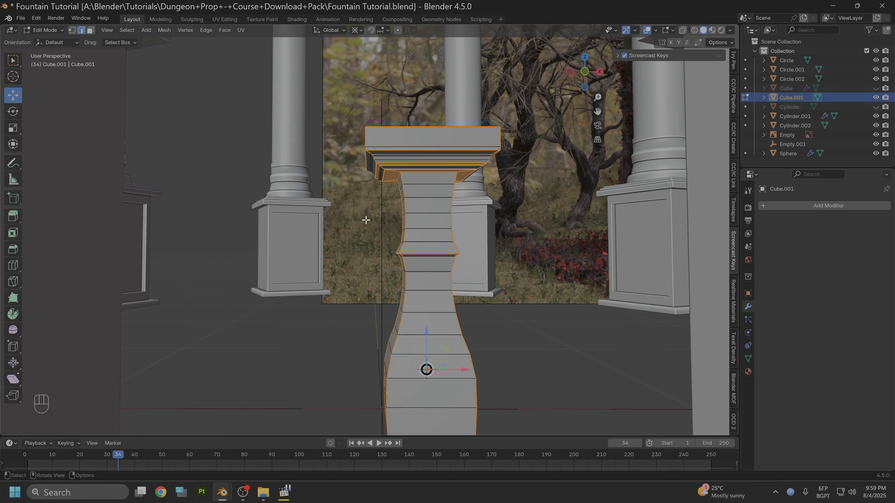
# Step: Return to Object Mode and apply Shade Smooth to the baluster with sharp edges kept
pyautogui.click(40, 30)
pyautogui.click(46, 41)
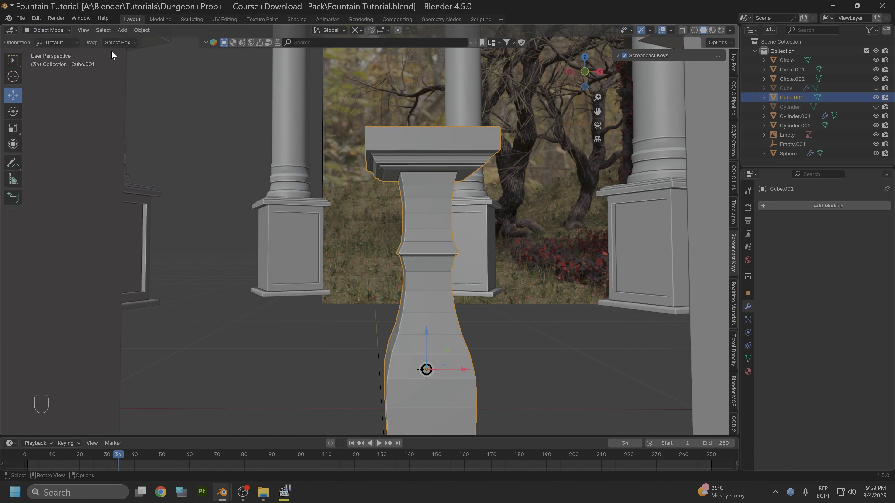
pyautogui.click(142, 30)
pyautogui.click(170, 245)
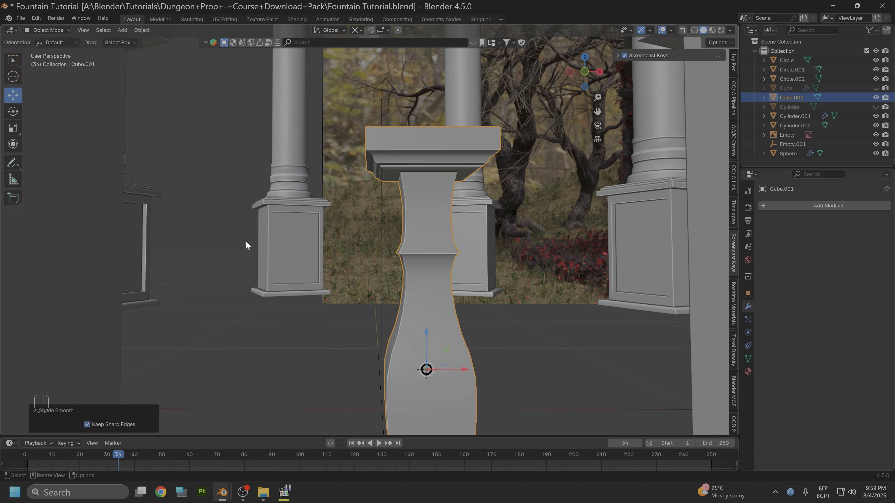
pyautogui.scroll(-3, 279, 239)
pyautogui.scroll(2, 305, 230)
pyautogui.scroll(2, 286, 240)
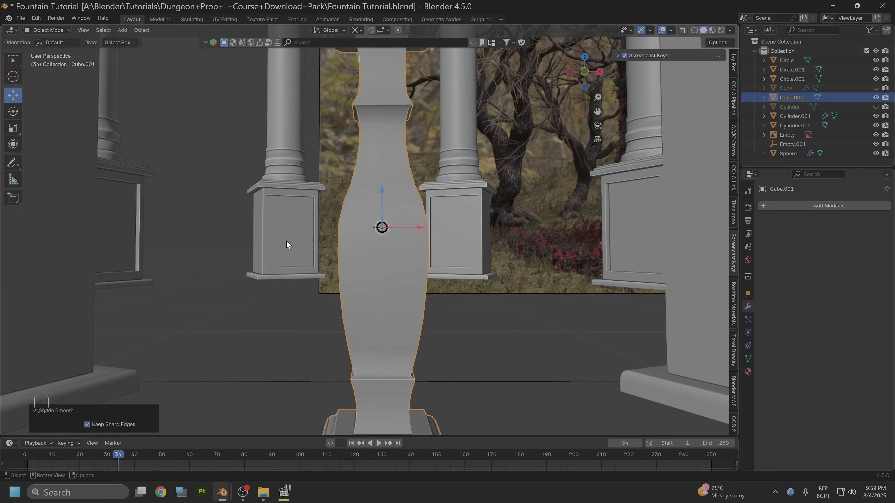
# Step: In Edit Mode, mark the edge loop just below the baluster's upper ring as a seam and as sharp
pyautogui.moveTo(281, 238); pyautogui.dragTo(338, 229, button='middle')
pyautogui.scroll(-1, 337, 229)
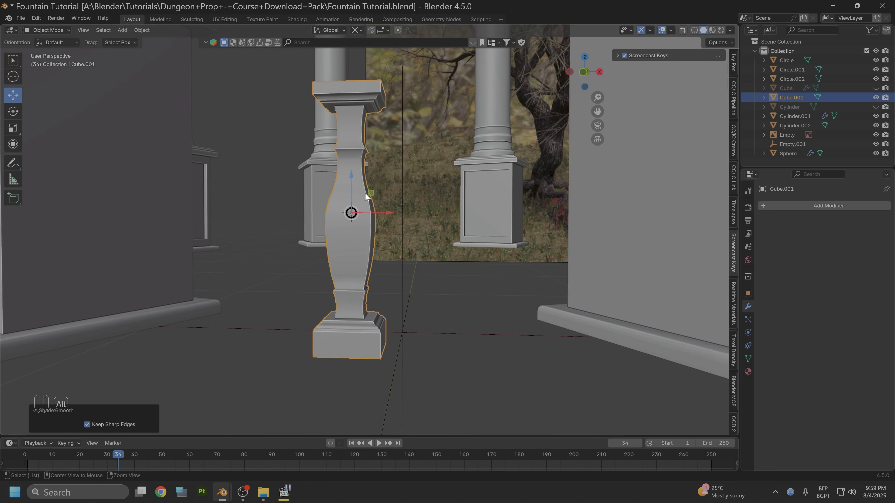
pyautogui.keyDown('shift'); pyautogui.moveTo(365, 193); pyautogui.dragTo(365, 215, button='middle'); pyautogui.keyUp('shift')
pyautogui.scroll(1, 357, 247)
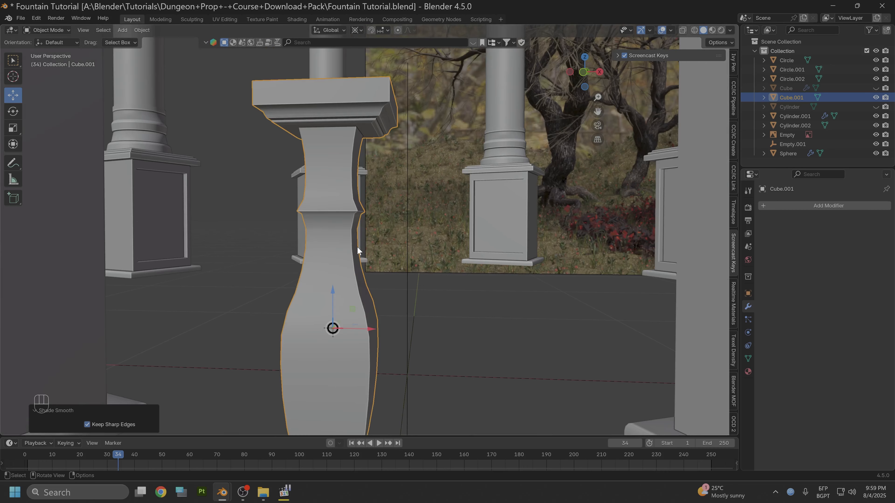
pyautogui.scroll(3, 356, 247)
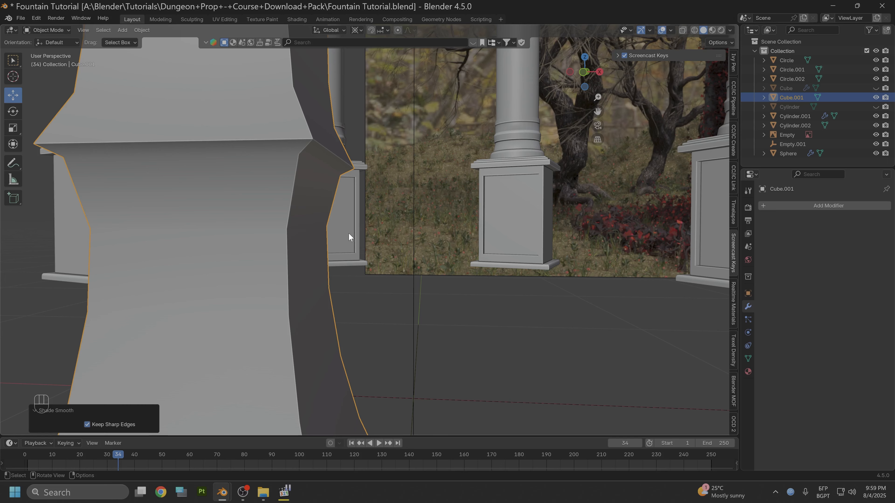
pyautogui.scroll(-4, 349, 233)
pyautogui.click(39, 29)
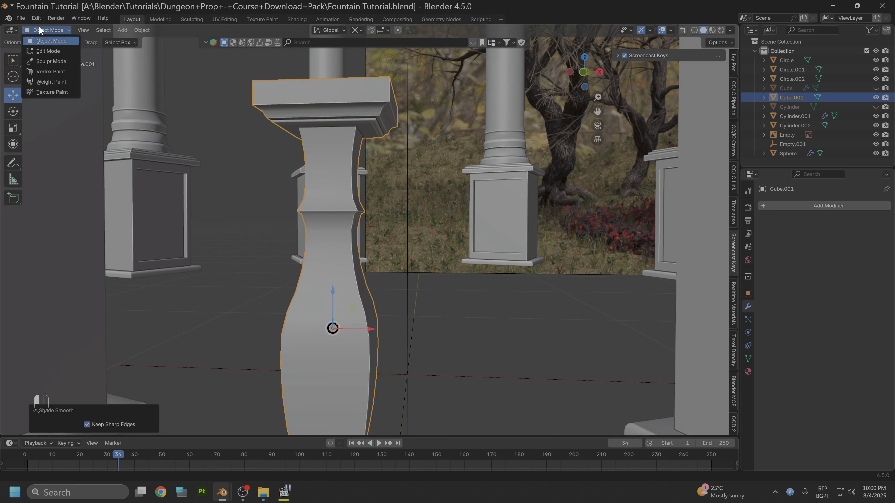
pyautogui.click(52, 51)
pyautogui.scroll(5, 324, 225)
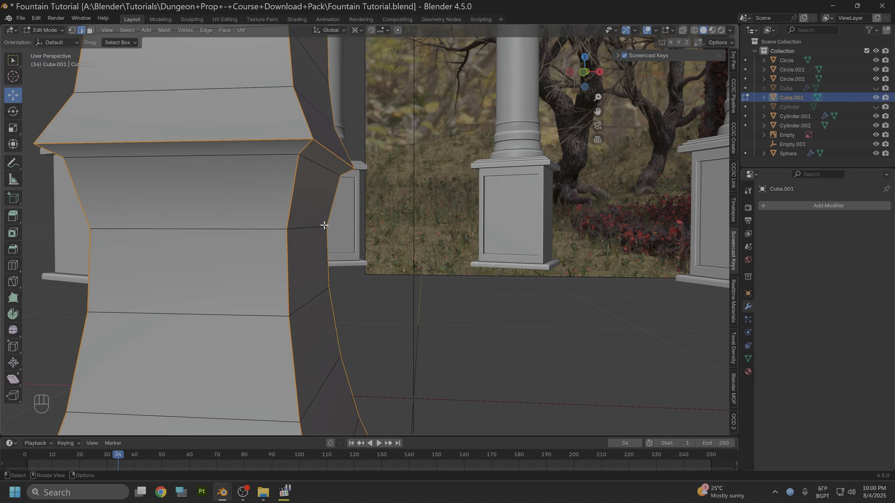
pyautogui.keyDown('alt'); pyautogui.keyDown('shift'); pyautogui.click(221, 154); pyautogui.keyUp('shift'); pyautogui.keyUp('alt')
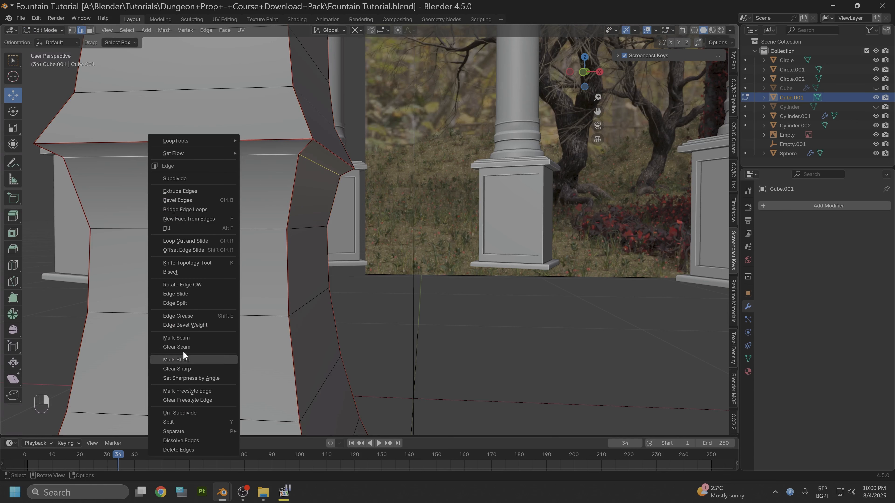
pyautogui.click(187, 337)
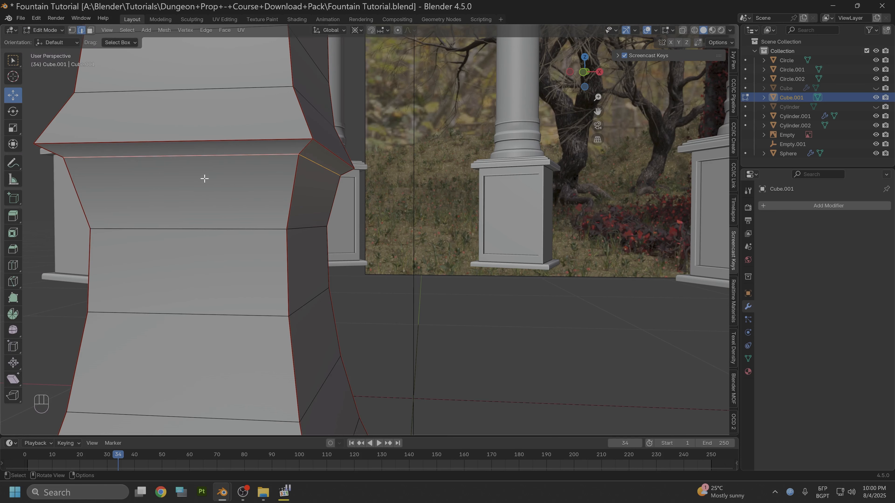
pyautogui.hotkey('ctrl', 'e')
pyautogui.click(164, 241)
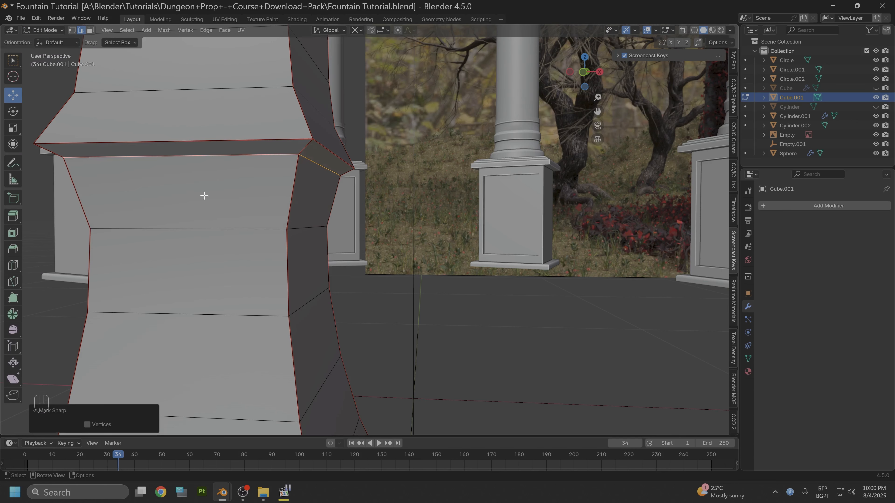
# Step: Move the selected loop under the upper ring up about 0.0007 m along Z and return to Object Mode
pyautogui.scroll(-5, 210, 196)
pyautogui.moveTo(331, 304); pyautogui.dragTo(332, 301)
pyautogui.click(47, 31)
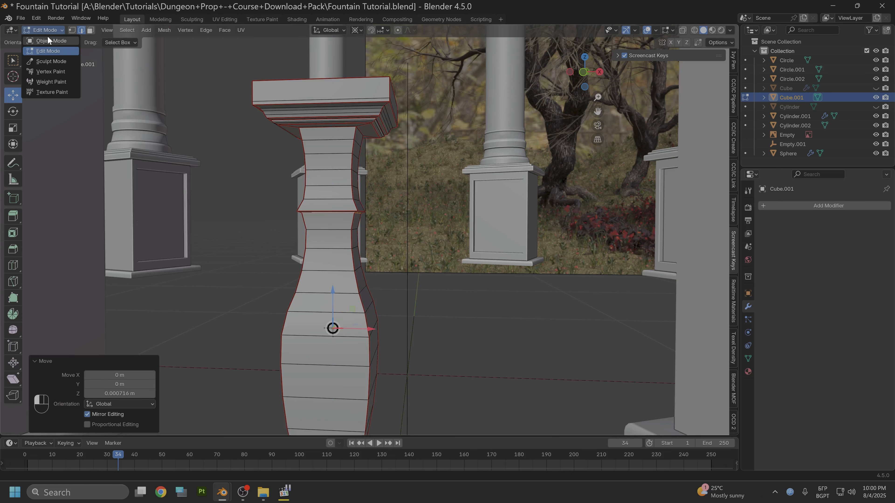
pyautogui.click(47, 37)
# Step: In Edit Mode, mark the edge loop at the upper edge of the baluster's lower ring as a seam and as sharp
pyautogui.moveTo(277, 246); pyautogui.dragTo(275, 240, button='middle')
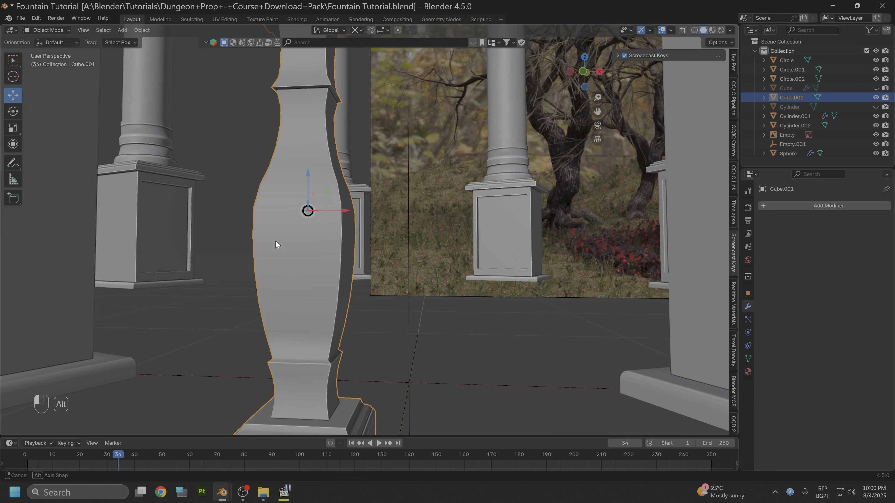
pyautogui.keyDown('shift'); pyautogui.moveTo(355, 312); pyautogui.dragTo(329, 264, button='middle'); pyautogui.keyUp('shift')
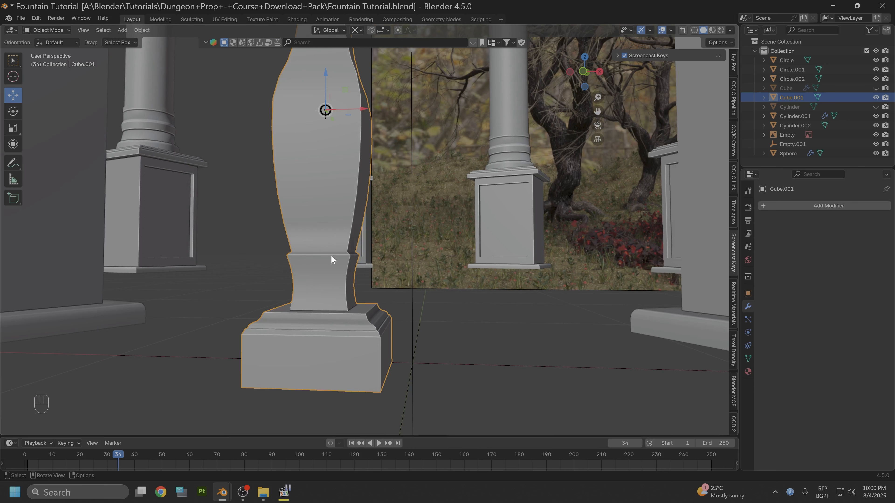
pyautogui.click(49, 31)
pyautogui.click(47, 45)
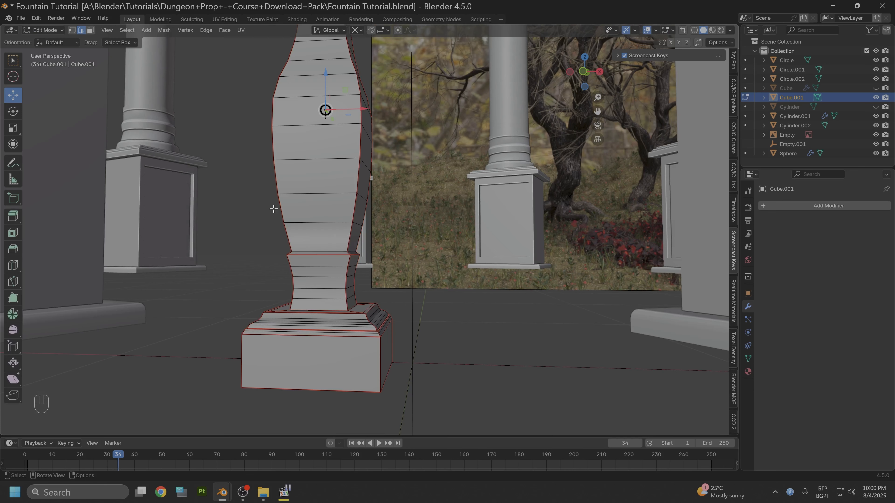
pyautogui.keyDown('alt'); pyautogui.keyDown('shift'); pyautogui.click(312, 250); pyautogui.keyUp('shift'); pyautogui.keyUp('alt')
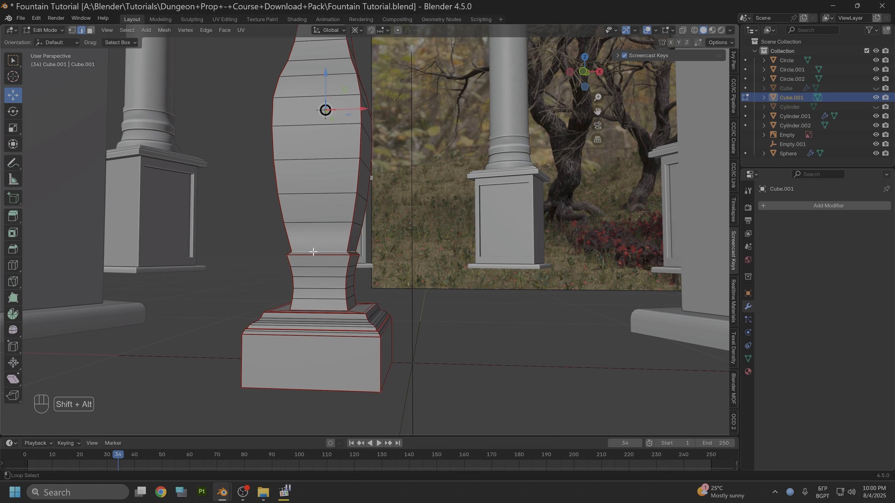
pyautogui.rightClick(311, 250)
pyautogui.click(279, 358)
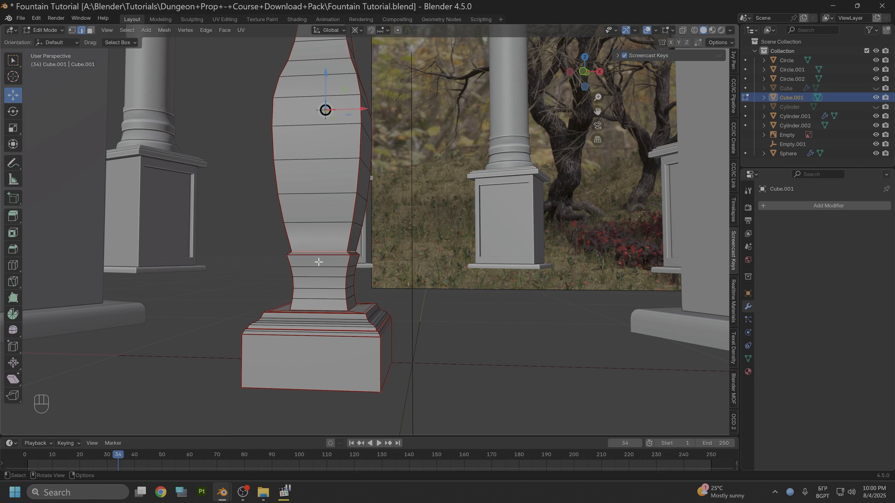
pyautogui.rightClick(317, 251)
pyautogui.click(283, 273)
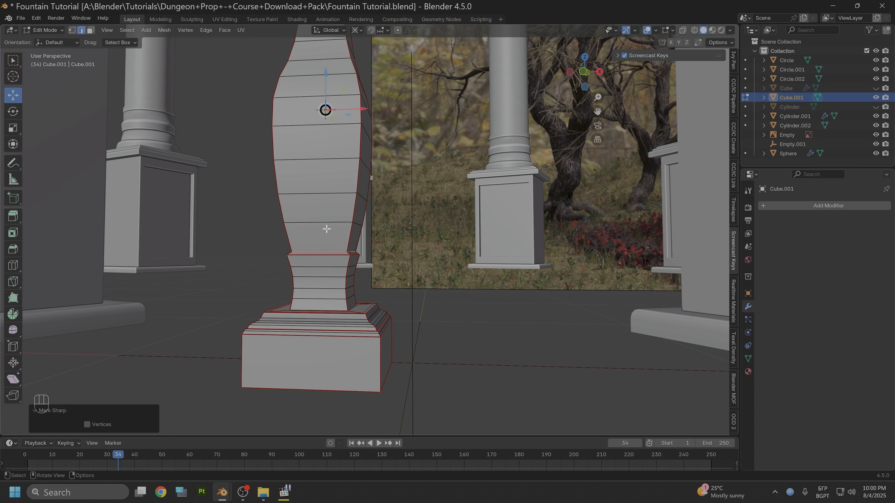
# Step: Move the selected loop at the lower ring down about 0.0007 m along Z and return to Object Mode
pyautogui.moveTo(324, 94); pyautogui.dragTo(322, 96)
pyautogui.click(43, 30)
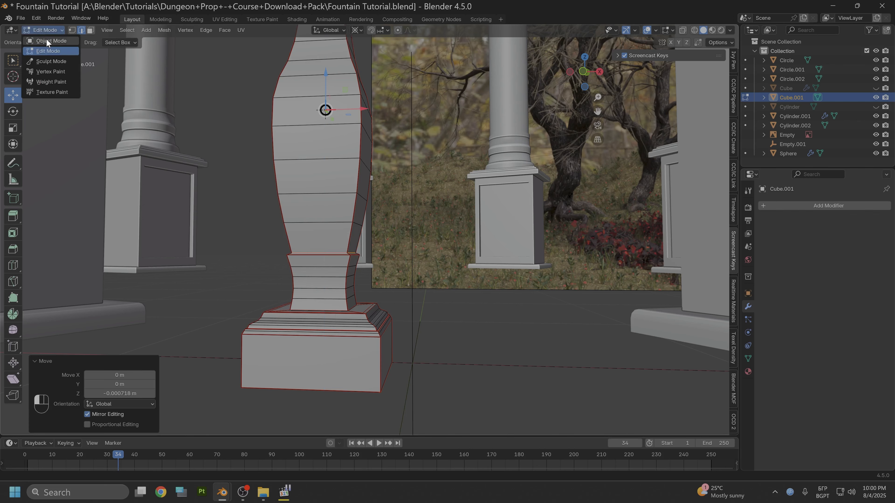
pyautogui.click(47, 39)
# Step: Examine the baluster's shading and overall proportions from near and far
pyautogui.moveTo(314, 196); pyautogui.dragTo(391, 212, button='middle')
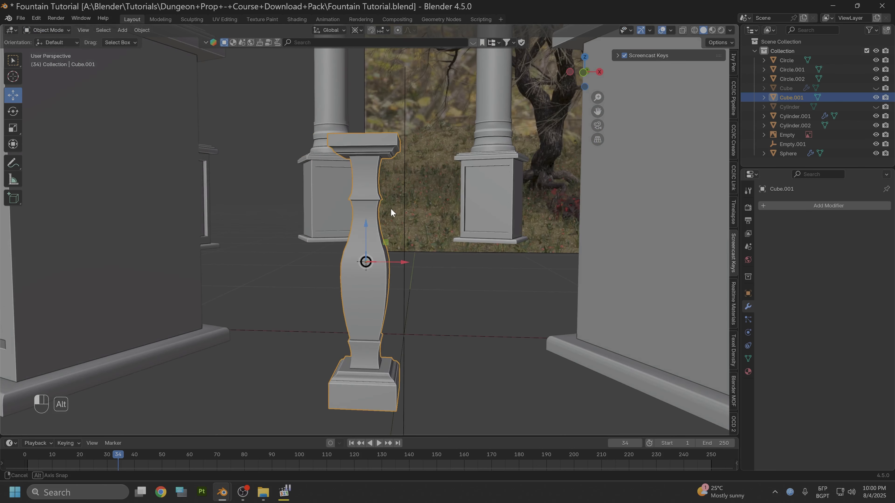
pyautogui.scroll(1, 390, 207)
pyautogui.scroll(3, 388, 205)
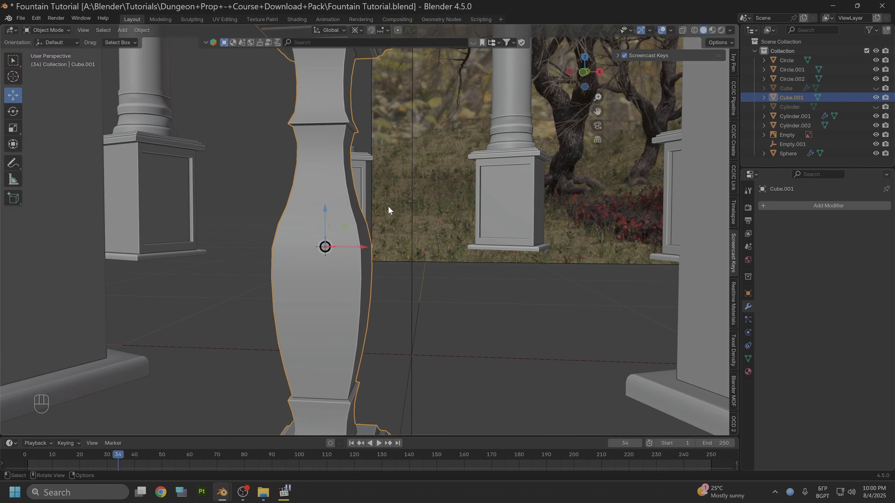
pyautogui.scroll(-1, 382, 221)
pyautogui.scroll(4, 380, 221)
pyautogui.scroll(-6, 381, 220)
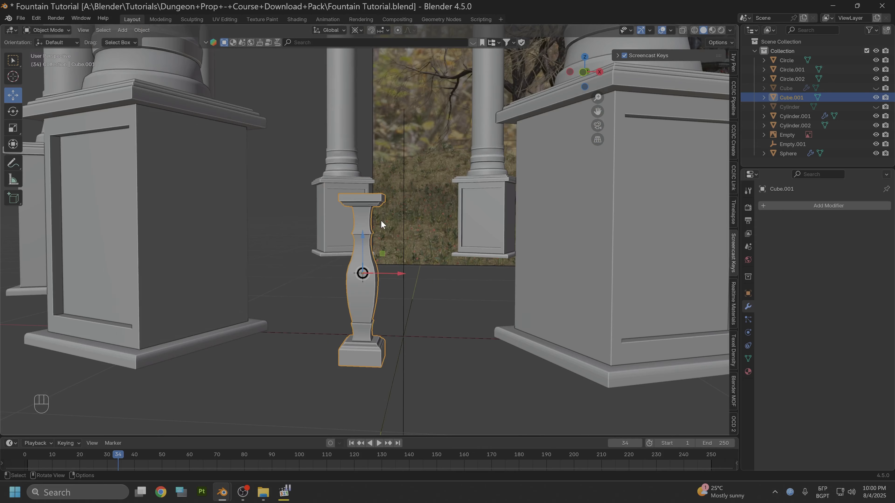
pyautogui.scroll(5, 391, 263)
pyautogui.moveTo(388, 256)
pyautogui.mouseDown(button='middle')
pyautogui.moveTo(405, 231)
pyautogui.moveTo(411, 250)
pyautogui.moveTo(397, 247)
pyautogui.mouseUp(button='middle')
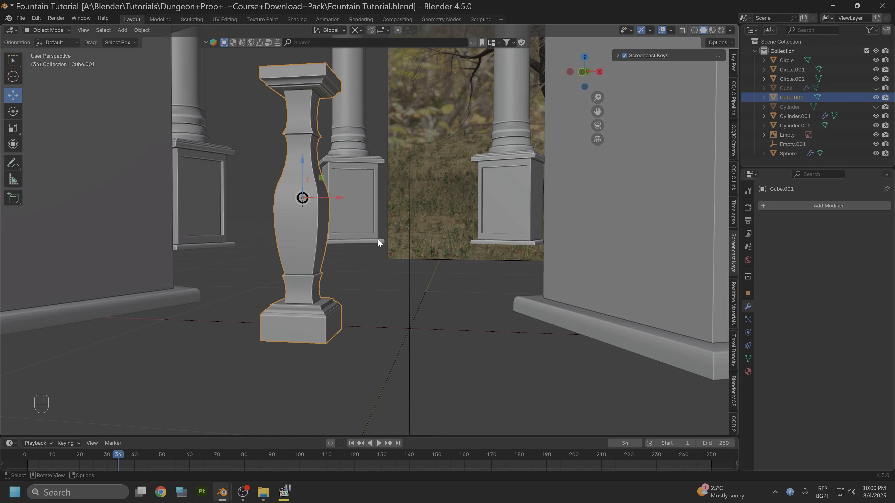
pyautogui.scroll(4, 362, 238)
# Step: Enter Edit Mode on the baluster and undo the most recent run of changes
pyautogui.click(67, 32)
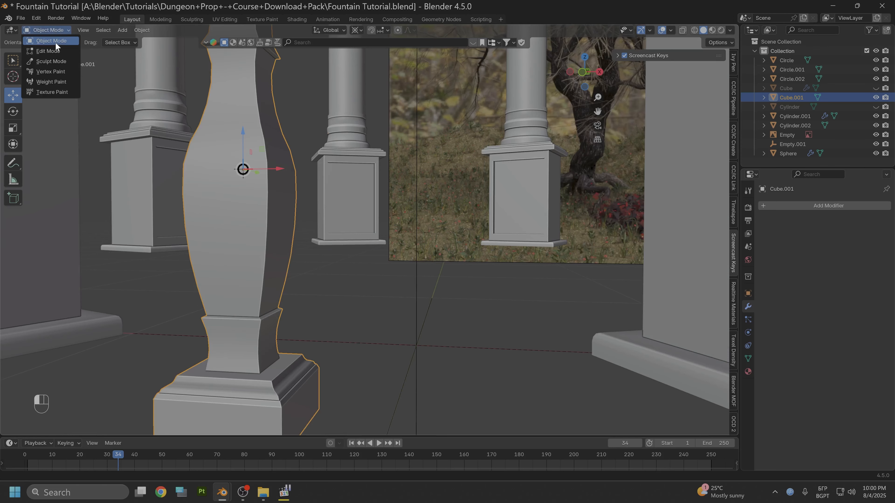
pyautogui.click(55, 51)
pyautogui.hotkey('ctrl', 'z')
pyautogui.hotkey('ctrl', 'z')
pyautogui.hotkey('ctrl', 'z')
pyautogui.hotkey('ctrl', 'z')
pyautogui.hotkey('ctrl', 'z')
pyautogui.hotkey('ctrl', 'z')
pyautogui.hotkey('ctrl', 'z')
pyautogui.hotkey('ctrl', 'z')
pyautogui.hotkey('ctrl', 'z')
pyautogui.hotkey('ctrl', 'z')
pyautogui.hotkey('ctrl', 'z')
pyautogui.hotkey('ctrl', 'z')
pyautogui.hotkey('ctrl', 'z')
pyautogui.hotkey('ctrl', 'z')
pyautogui.hotkey('ctrl', 'z')
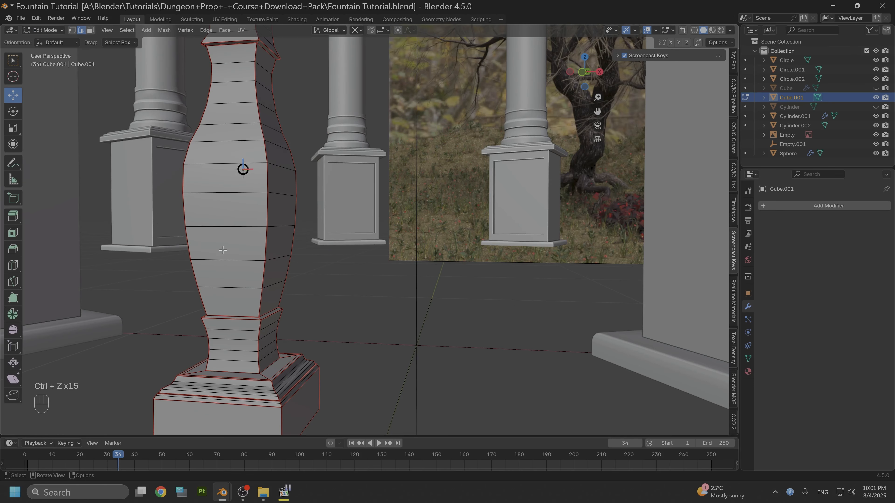
# Step: Select the five horizontal edge loops across the lower part of the shaft's belly and apply Set Flow
pyautogui.keyDown('alt'); pyautogui.keyDown('shift'); pyautogui.click(229, 287); pyautogui.keyUp('shift'); pyautogui.keyUp('alt')
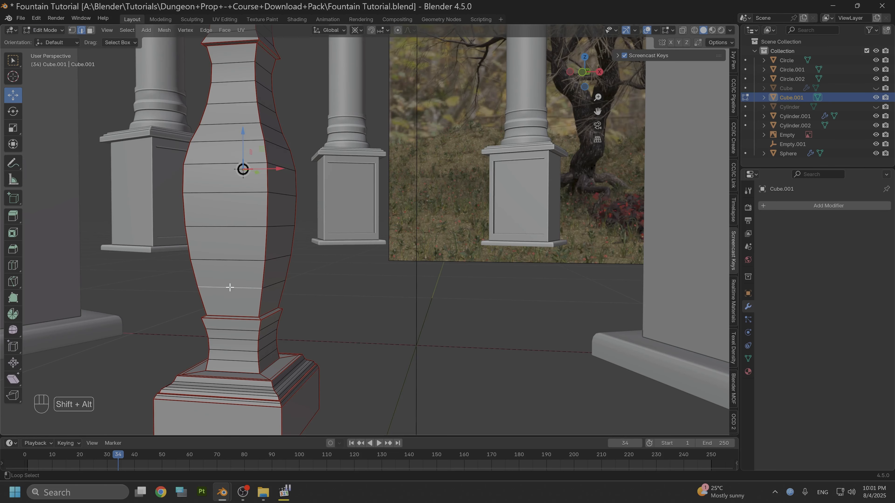
pyautogui.keyDown('alt'); pyautogui.keyDown('shift'); pyautogui.click(226, 259); pyautogui.keyUp('shift'); pyautogui.keyUp('alt')
pyautogui.keyDown('alt'); pyautogui.keyDown('shift'); pyautogui.click(228, 231); pyautogui.keyUp('shift'); pyautogui.keyUp('alt')
pyautogui.keyDown('alt'); pyautogui.keyDown('shift'); pyautogui.click(229, 197); pyautogui.keyUp('shift'); pyautogui.keyUp('alt')
pyautogui.keyDown('alt'); pyautogui.keyDown('shift'); pyautogui.click(226, 165); pyautogui.keyUp('shift'); pyautogui.keyUp('alt')
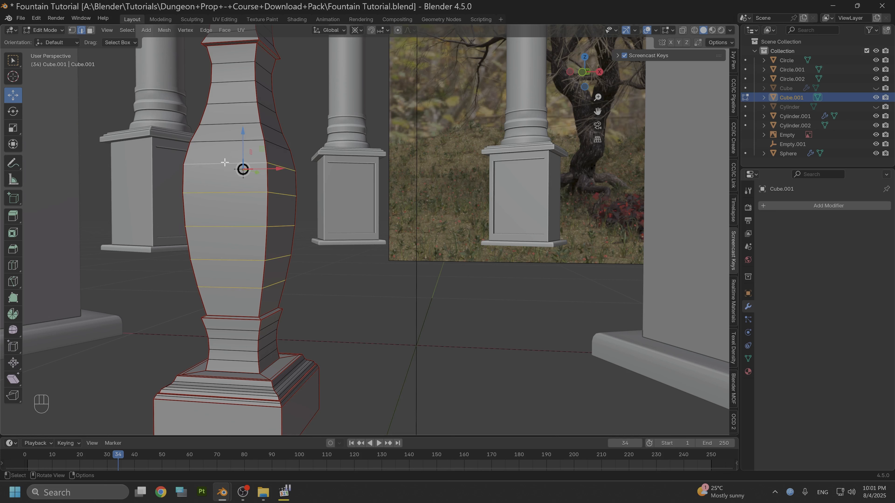
pyautogui.rightClick(224, 162)
pyautogui.moveTo(224, 162)
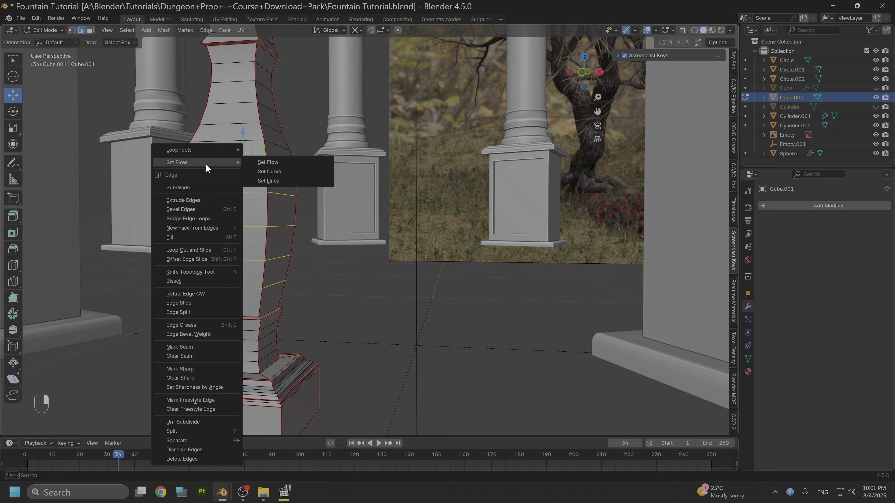
pyautogui.click(278, 163)
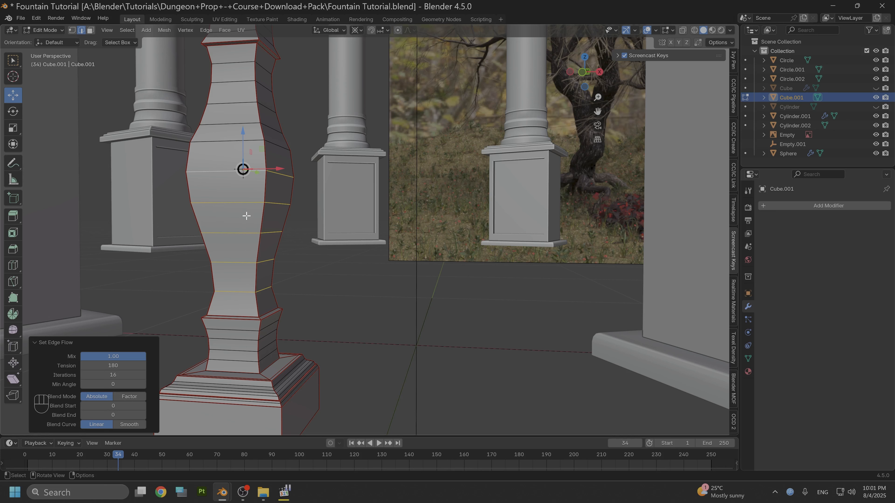
# Step: Select the five horizontal edge loops between the belly and the upper ring and apply Set Flow
pyautogui.click(230, 141)
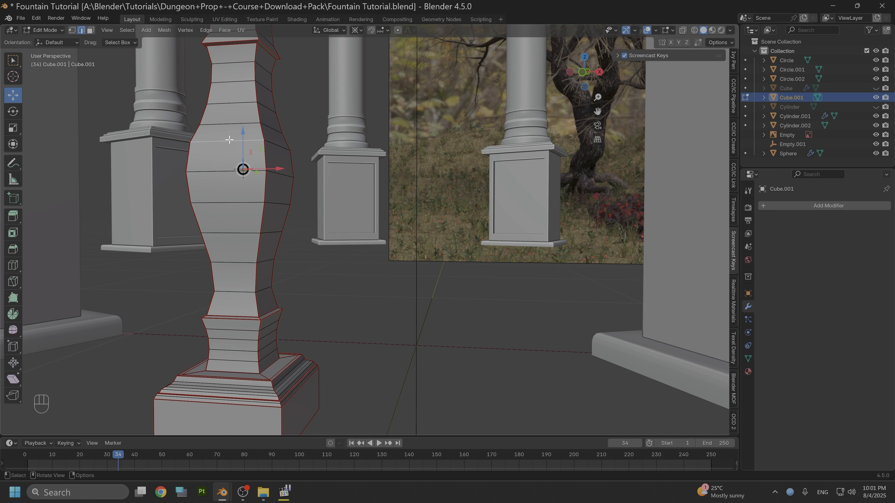
pyautogui.keyDown('alt'); pyautogui.keyDown('shift'); pyautogui.click(230, 140); pyautogui.keyUp('shift'); pyautogui.keyUp('alt')
pyautogui.keyDown('alt'); pyautogui.keyDown('shift'); pyautogui.click(230, 140); pyautogui.keyUp('shift'); pyautogui.keyUp('alt')
pyautogui.keyDown('alt'); pyautogui.keyDown('shift'); pyautogui.click(230, 122); pyautogui.keyUp('shift'); pyautogui.keyUp('alt')
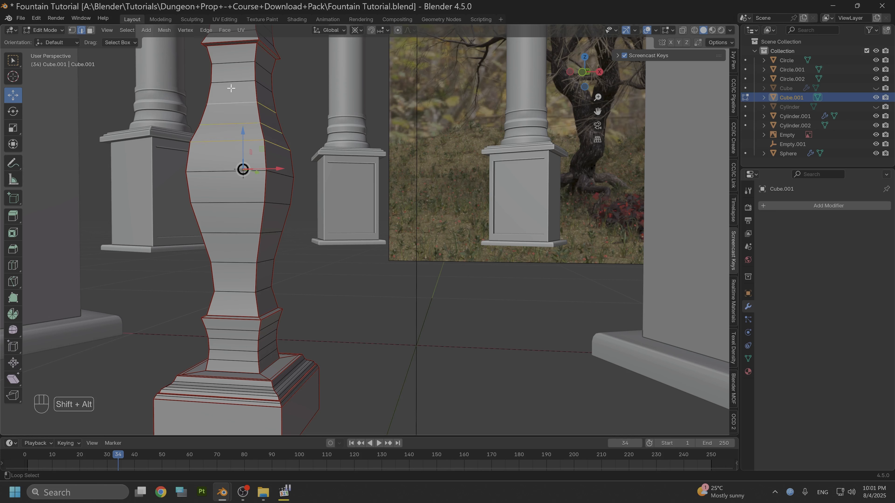
pyautogui.rightClick(232, 69)
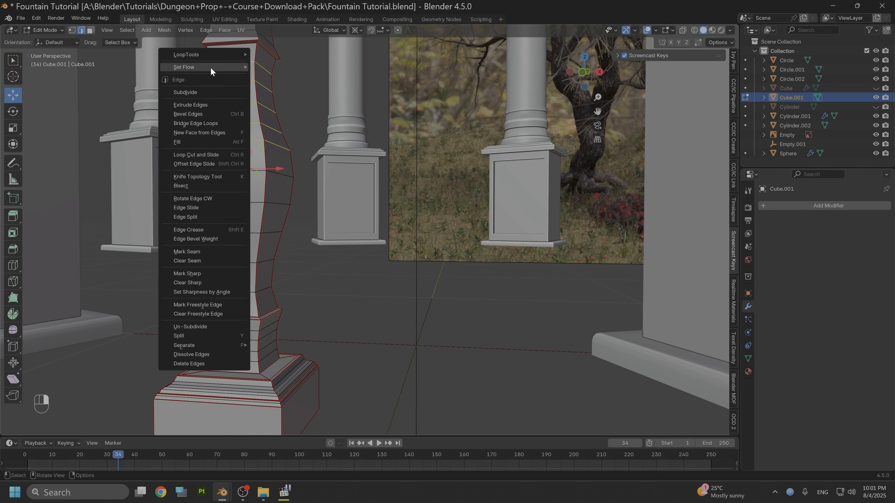
pyautogui.moveTo(218, 67)
pyautogui.click(281, 67)
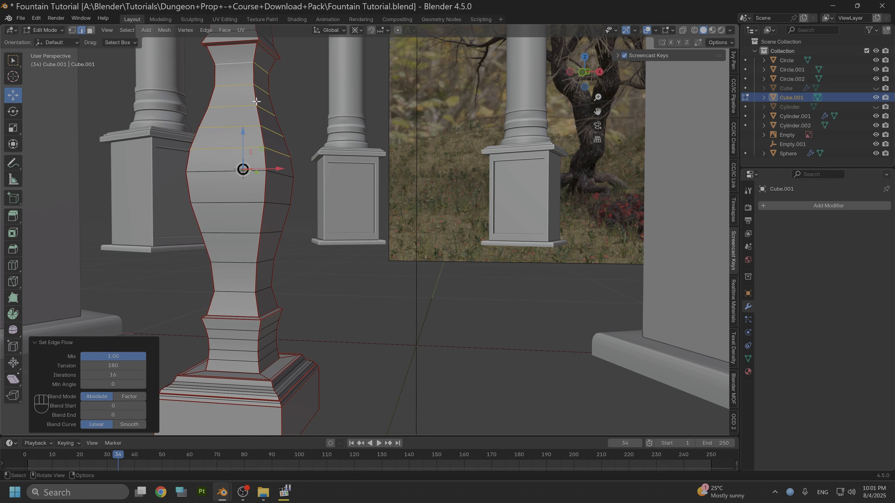
# Step: Return to Object Mode and inspect the baluster's reshaped silhouette and the area around its upper ring
pyautogui.scroll(-4, 258, 109)
pyautogui.moveTo(244, 143); pyautogui.dragTo(245, 138, button='middle')
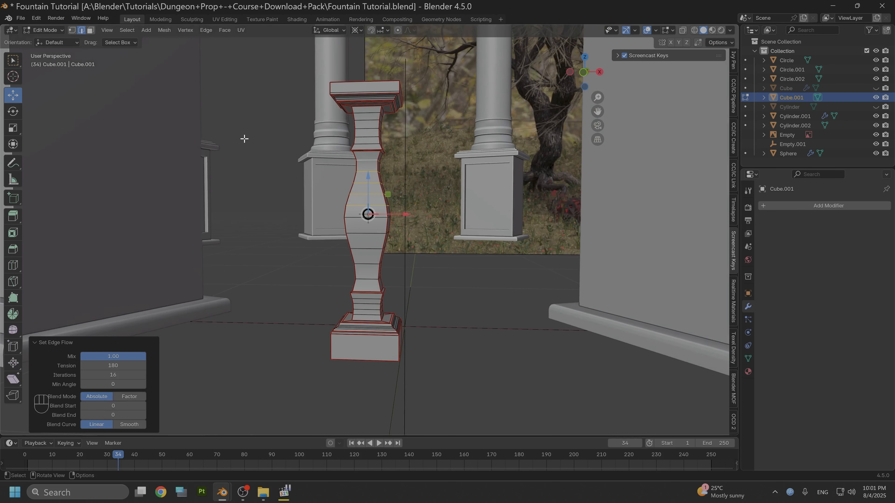
pyautogui.click(59, 30)
pyautogui.click(57, 39)
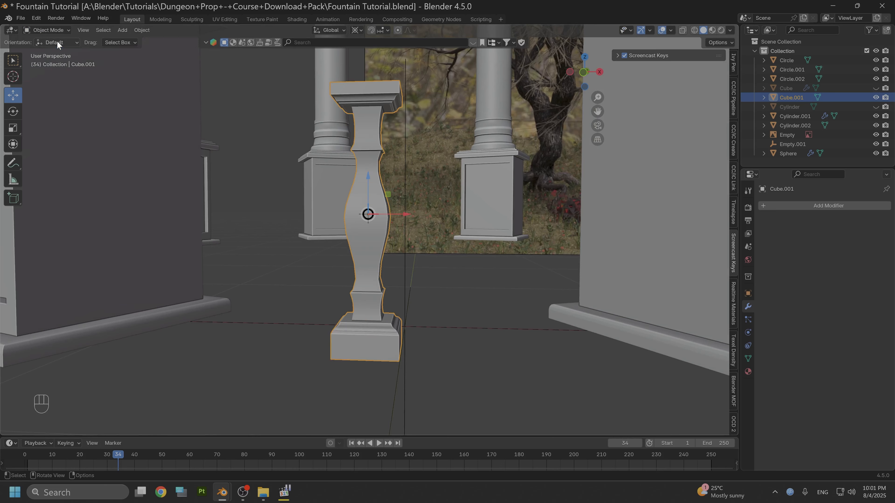
pyautogui.scroll(3, 196, 112)
pyautogui.moveTo(195, 112); pyautogui.dragTo(336, 172, button='middle')
pyautogui.scroll(1, 335, 186)
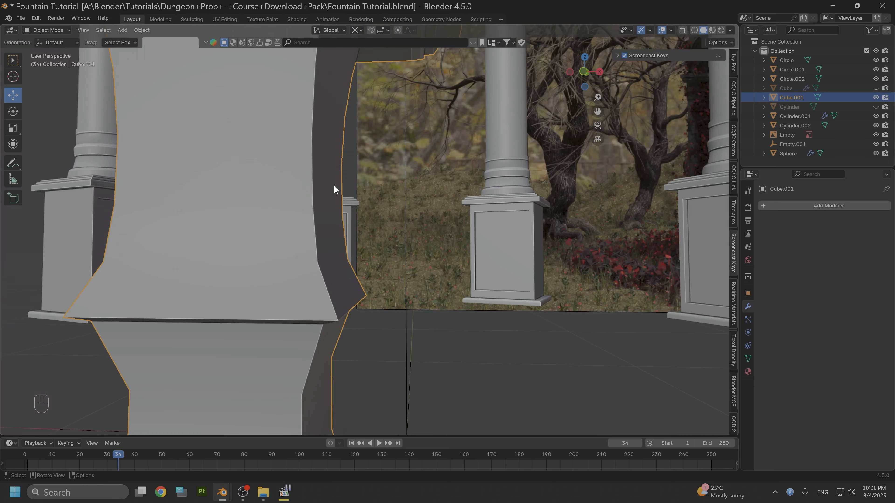
pyautogui.scroll(-1, 334, 186)
# Step: In Edit Mode, select the horizontal edge loops between the capital and the upper ring, try Set Flow on them and undo it
pyautogui.click(52, 31)
pyautogui.click(58, 46)
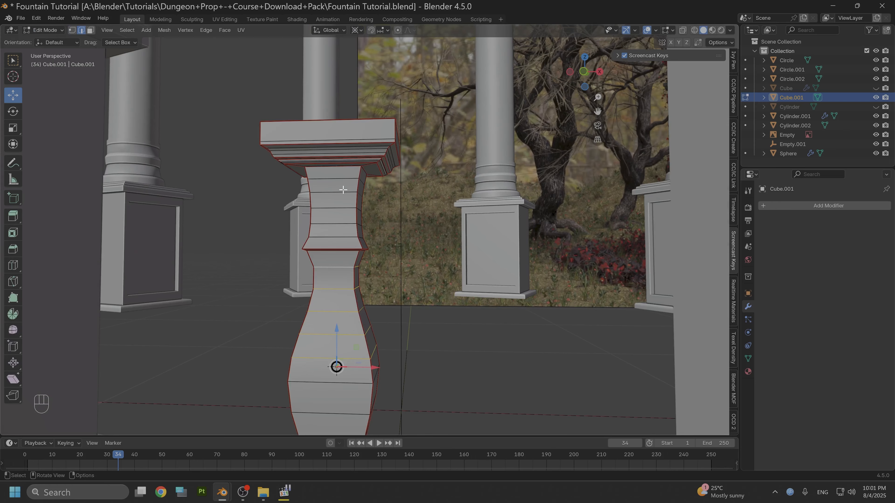
pyautogui.keyDown('alt'); pyautogui.click(344, 180); pyautogui.keyUp('alt')
pyautogui.keyDown('alt'); pyautogui.keyDown('shift'); pyautogui.click(340, 192); pyautogui.keyUp('shift'); pyautogui.keyUp('alt')
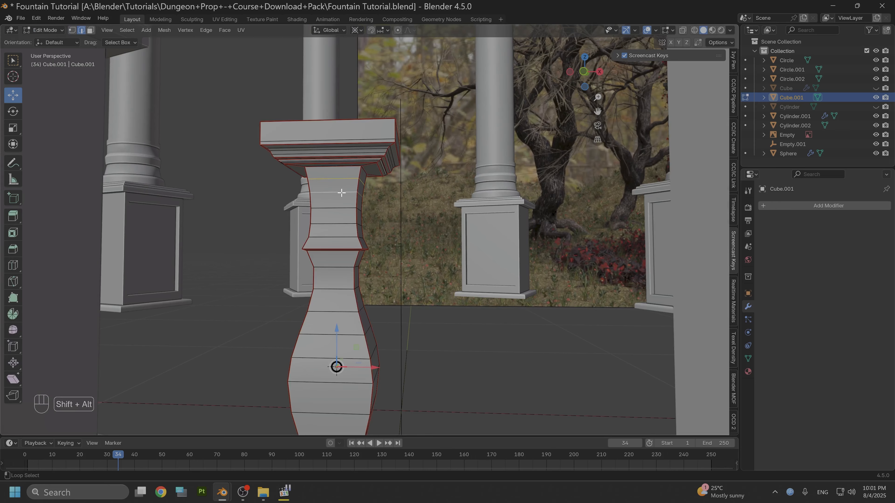
pyautogui.keyDown('alt'); pyautogui.keyDown('shift'); pyautogui.click(330, 226); pyautogui.keyUp('shift'); pyautogui.keyUp('alt')
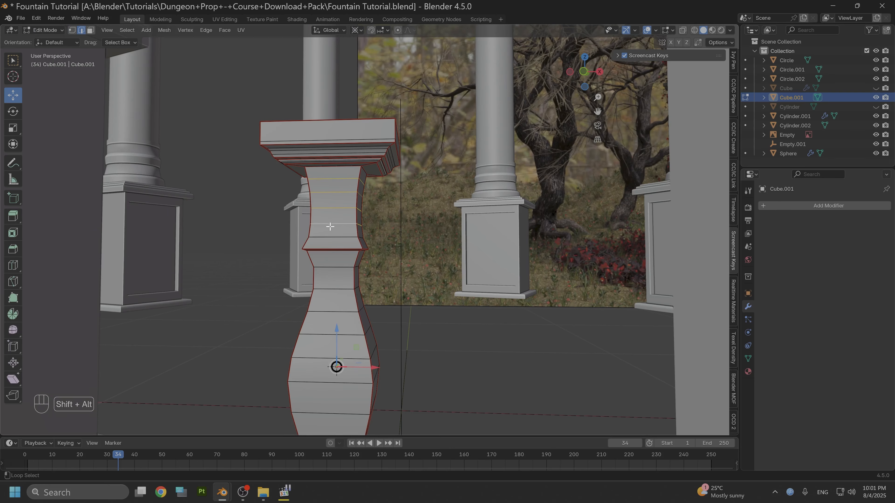
pyautogui.rightClick(329, 239)
pyautogui.moveTo(303, 174)
pyautogui.click(385, 176)
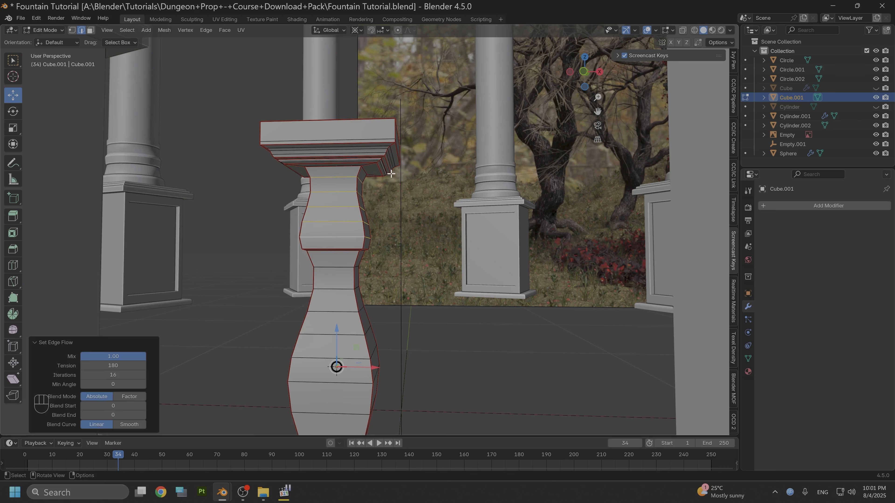
pyautogui.hotkey('ctrl', 'z')
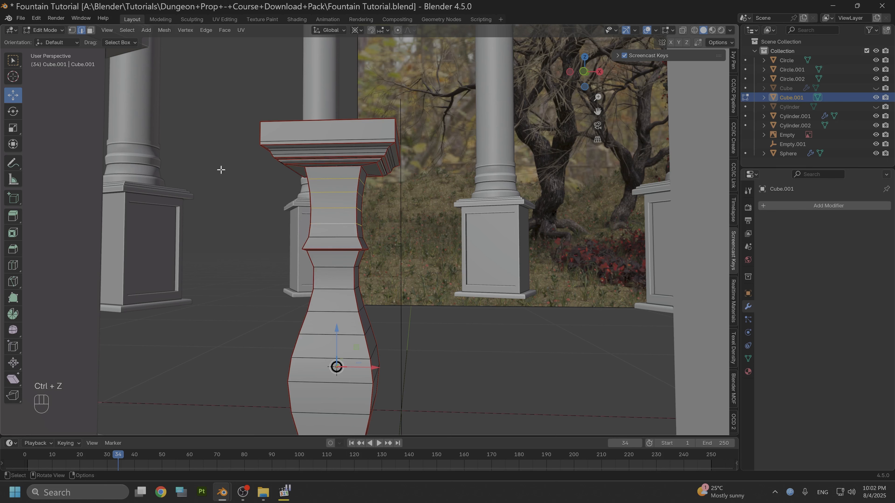
# Step: Apply Set Flow to the four selected edge loops on the upper neck and return to Object Mode to view the whole baluster
pyautogui.rightClick(289, 196)
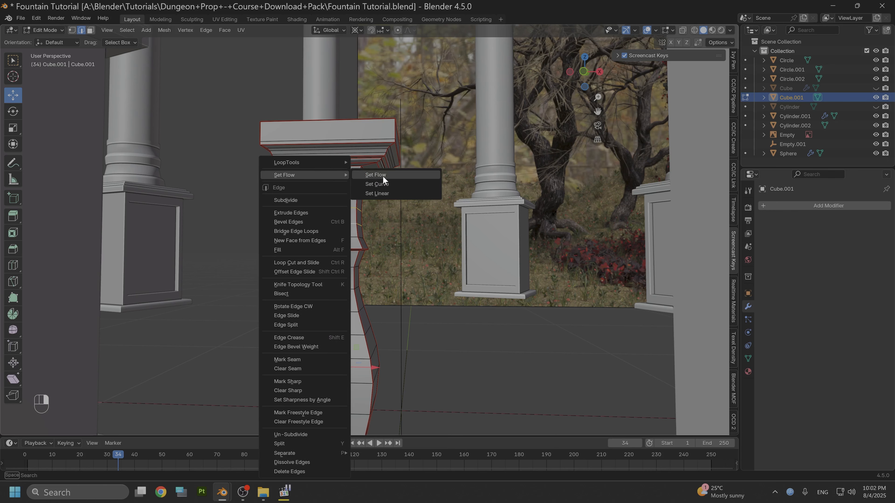
pyautogui.click(382, 175)
pyautogui.moveTo(334, 201); pyautogui.dragTo(312, 196, button='middle')
pyautogui.scroll(3, 284, 215)
pyautogui.scroll(-4, 291, 202)
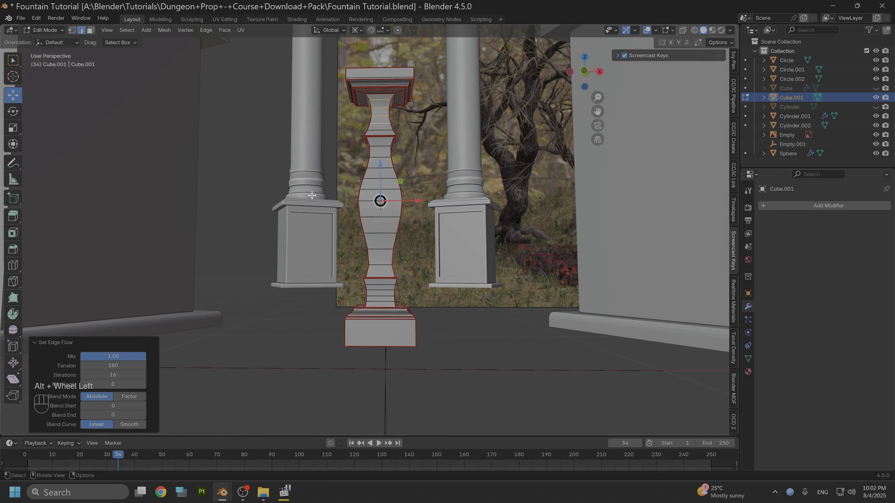
pyautogui.click(46, 30)
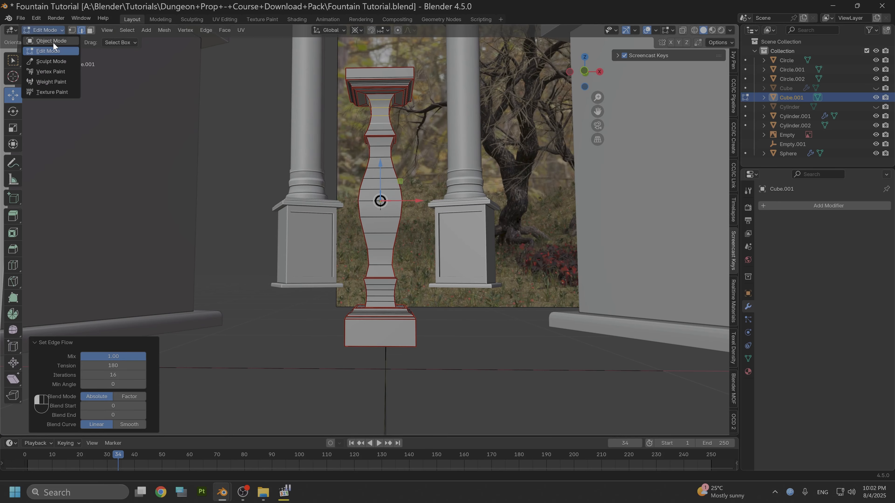
pyautogui.click(53, 40)
pyautogui.keyDown('alt'); pyautogui.moveTo(214, 105); pyautogui.dragTo(393, 139, button='middle'); pyautogui.keyUp('alt')
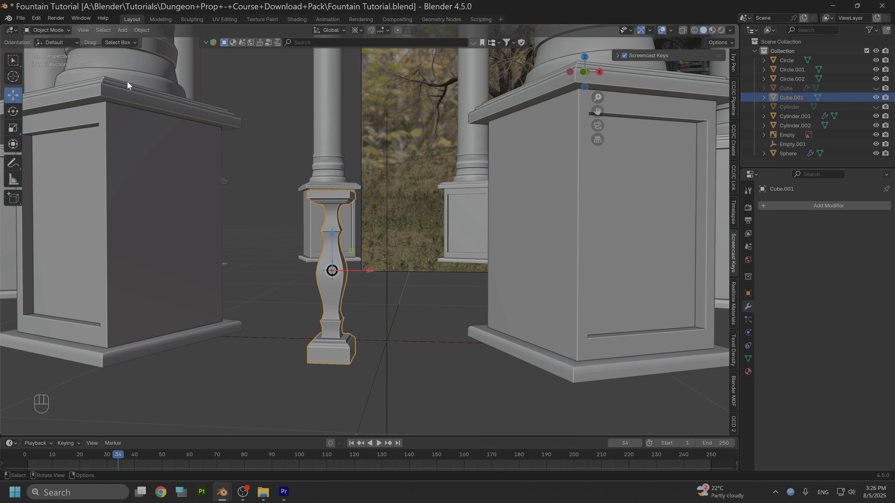
# Step: Enter Edit Mode on the baluster and look at the LoopTools and Set Flow options available for edges
pyautogui.click(46, 30)
pyautogui.click(53, 49)
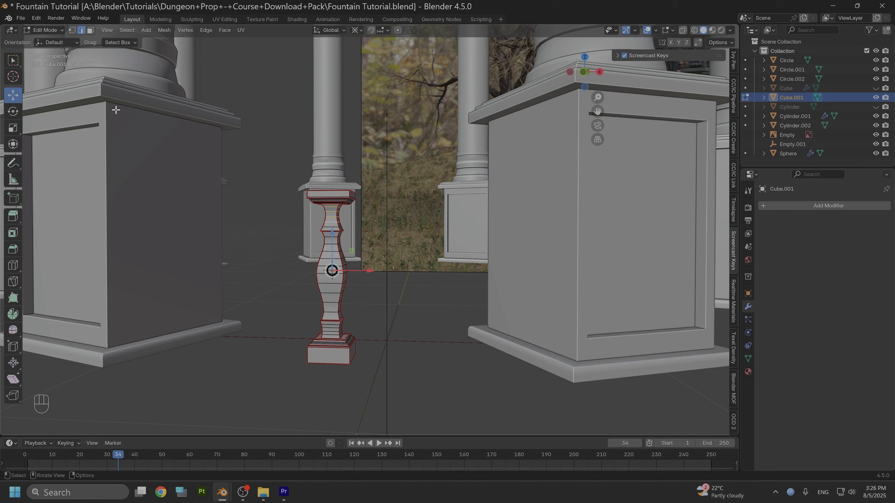
pyautogui.rightClick(337, 221)
pyautogui.moveTo(311, 176)
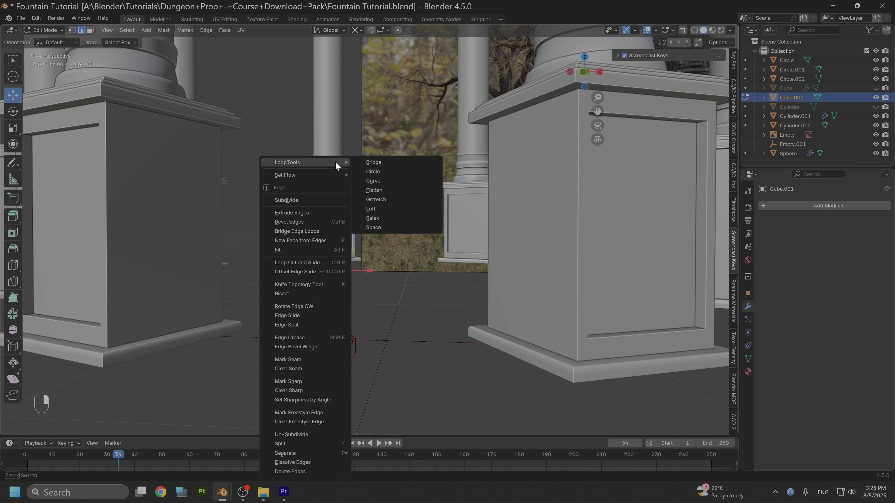
pyautogui.rightClick(336, 221)
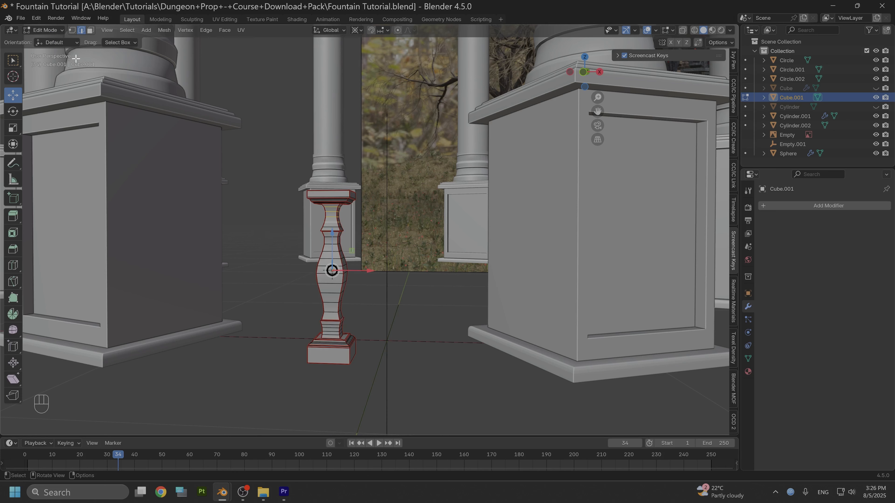
# Step: Check that the EdgeFlow and LoopTools add-ons are enabled in the preferences, and return to Object Mode
pyautogui.click(40, 20)
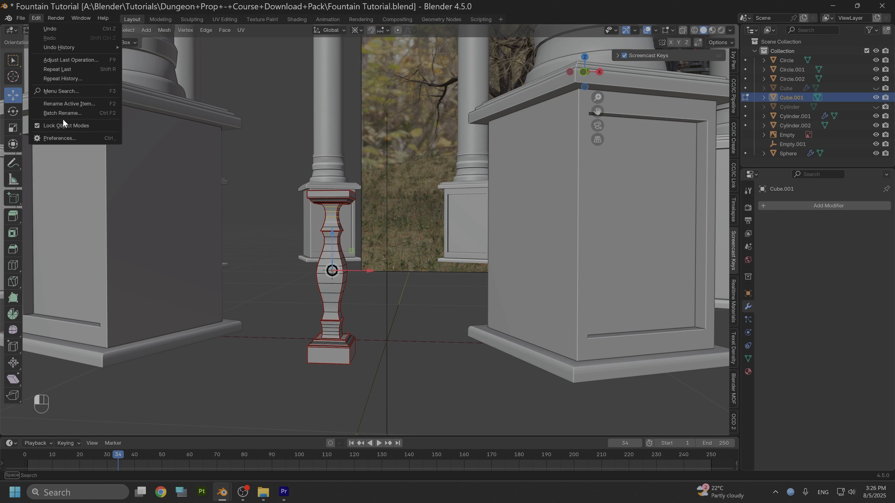
pyautogui.click(62, 137)
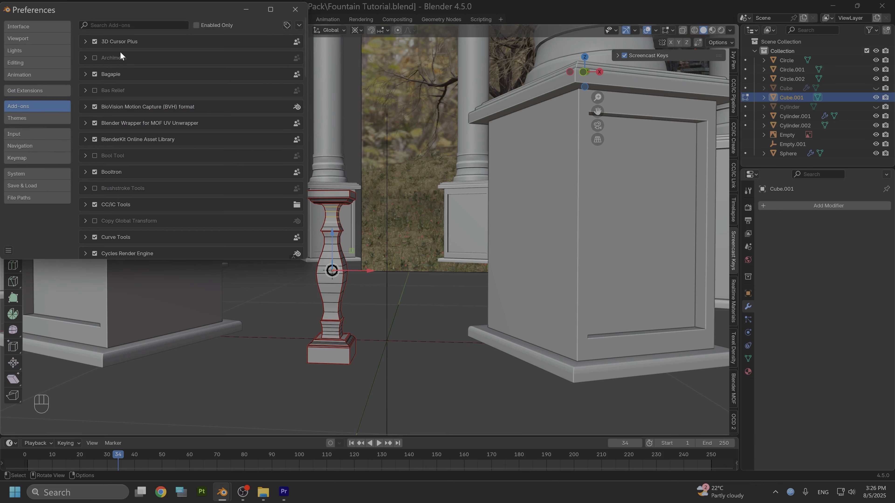
pyautogui.scroll(-5, 134, 143)
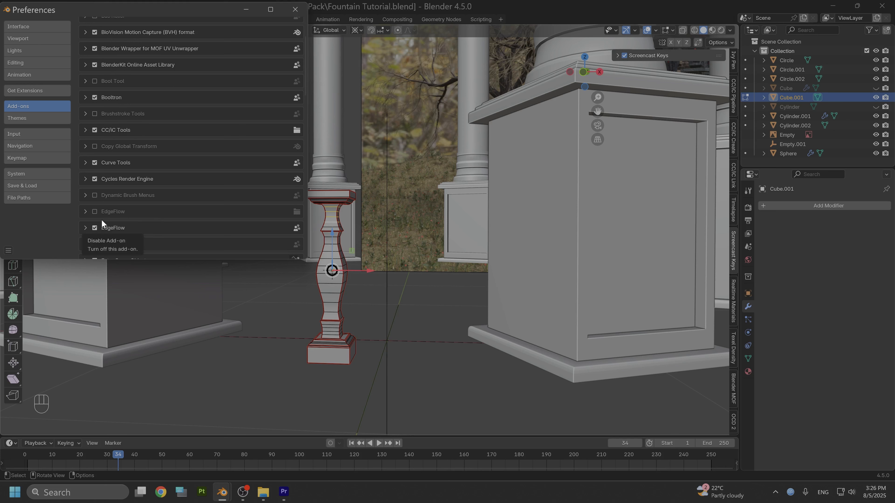
pyautogui.scroll(-5, 123, 198)
pyautogui.scroll(-12, 124, 199)
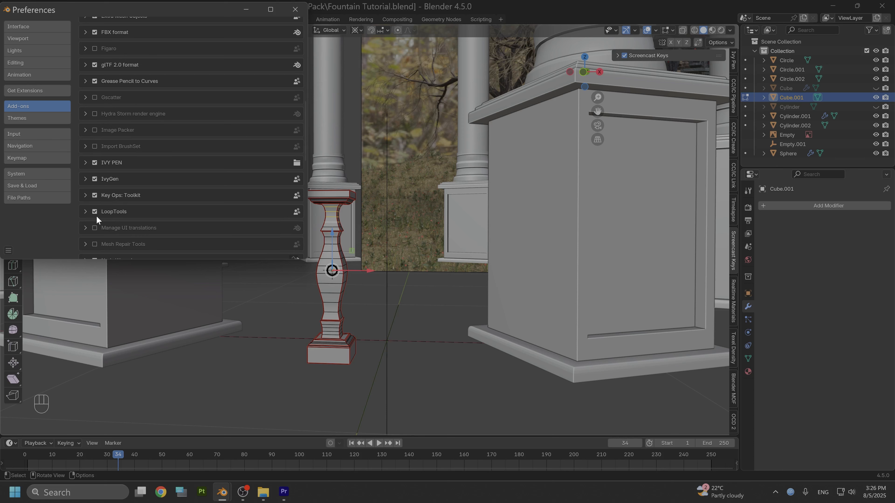
pyautogui.click(295, 9)
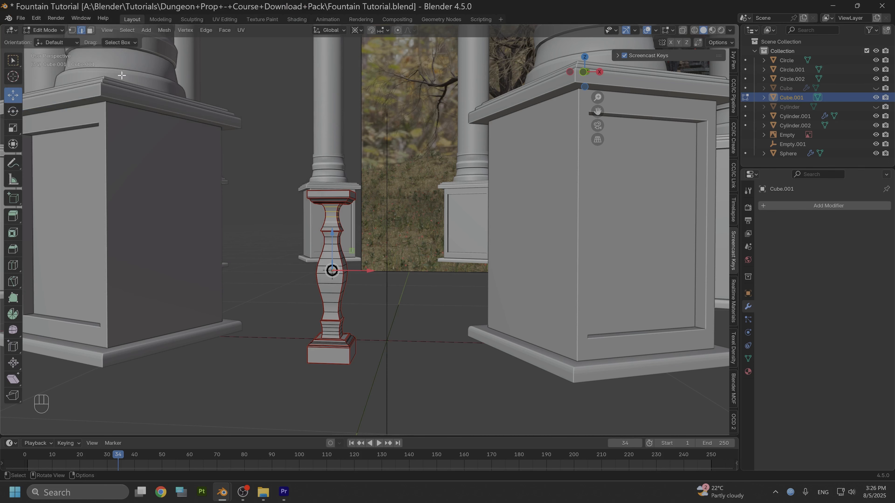
pyautogui.click(52, 30)
pyautogui.click(54, 39)
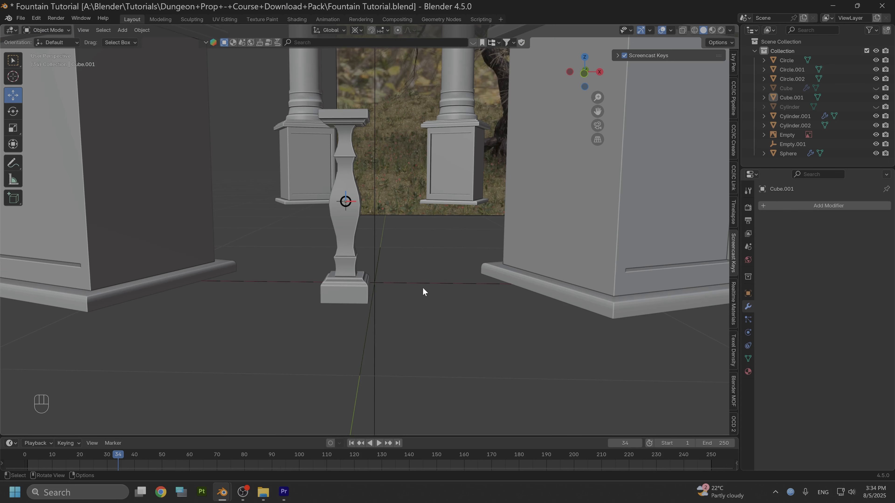
# Step: Hide the gazebo's cornice ring, dome lattice, arched wall and arch mouldings, leaving only the columns and baluster in view
pyautogui.keyDown('alt'); pyautogui.moveTo(423, 301); pyautogui.dragTo(433, 311); pyautogui.keyUp('alt')
pyautogui.scroll(-4, 432, 304)
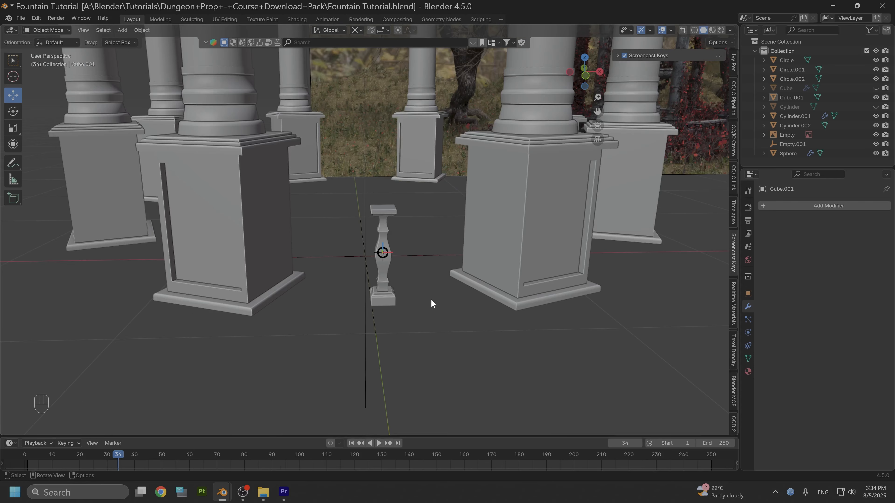
pyautogui.keyDown('alt'); pyautogui.moveTo(448, 262); pyautogui.dragTo(448, 256); pyautogui.keyUp('alt')
pyautogui.keyDown('alt'); pyautogui.moveTo(448, 170); pyautogui.dragTo(450, 256, button='middle'); pyautogui.keyUp('alt')
pyautogui.scroll(-4, 448, 243)
pyautogui.keyDown('alt'); pyautogui.moveTo(442, 198); pyautogui.dragTo(456, 311, button='middle'); pyautogui.keyUp('alt')
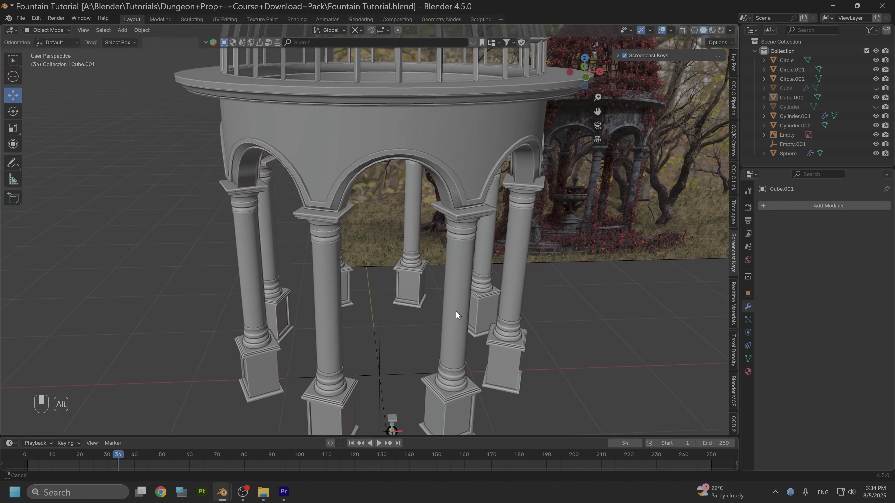
pyautogui.scroll(-3, 454, 296)
pyautogui.keyDown('alt'); pyautogui.moveTo(406, 171); pyautogui.dragTo(483, 168); pyautogui.keyUp('alt')
pyautogui.click(419, 198)
pyautogui.press('h')
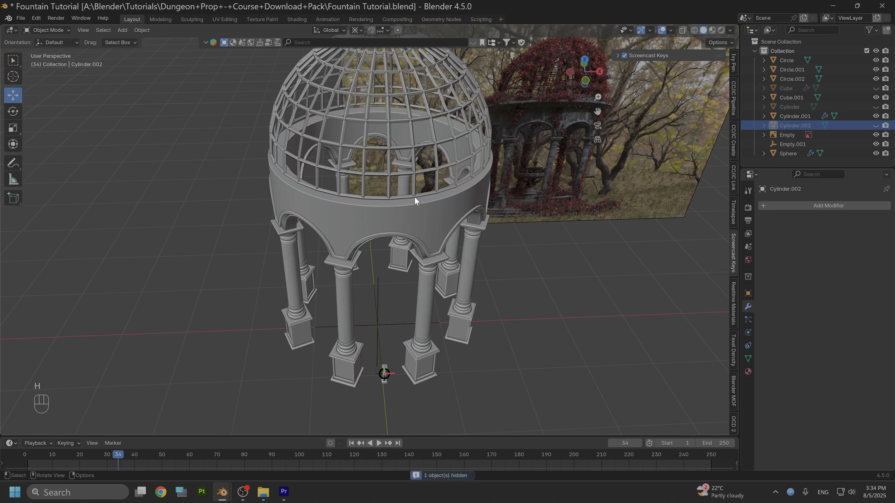
pyautogui.click(413, 178)
pyautogui.press('h')
pyautogui.click(410, 208)
pyautogui.press('h')
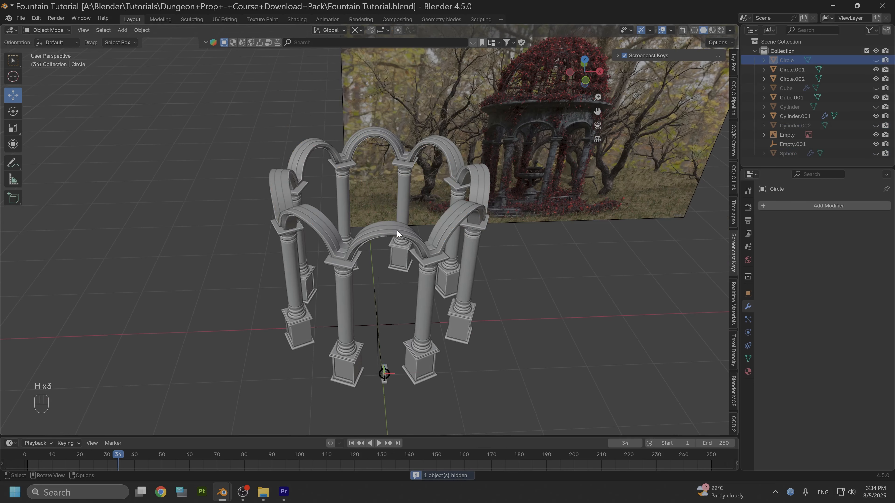
pyautogui.click(397, 230)
pyautogui.press('h')
pyautogui.click(396, 230)
pyautogui.press('h')
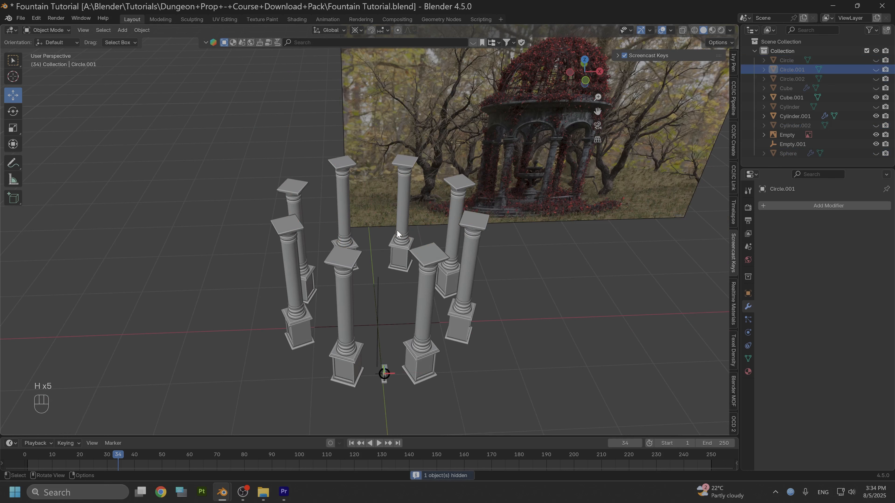
# Step: From the top orthographic view, add an Array modifier to the small baluster between the front columns
pyautogui.click(585, 62)
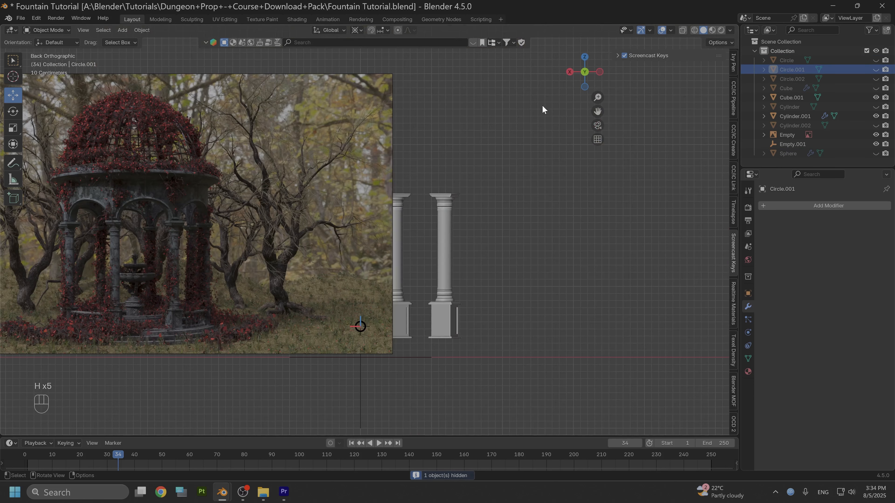
pyautogui.click(584, 54)
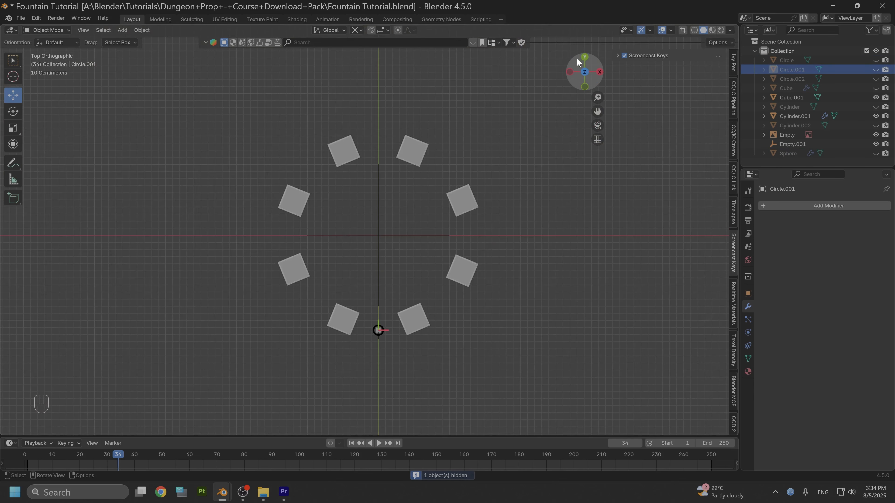
pyautogui.scroll(4, 443, 275)
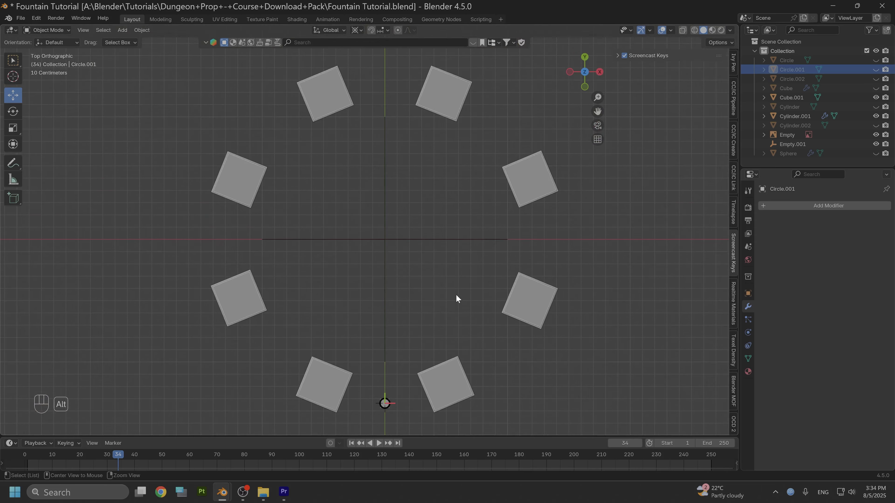
pyautogui.keyDown('shift'); pyautogui.moveTo(455, 295); pyautogui.dragTo(460, 138, button='middle'); pyautogui.keyUp('shift')
pyautogui.scroll(4, 440, 291)
pyautogui.keyDown('shift'); pyautogui.moveTo(519, 151); pyautogui.dragTo(492, 211, button='middle'); pyautogui.keyUp('shift')
pyautogui.click(394, 361)
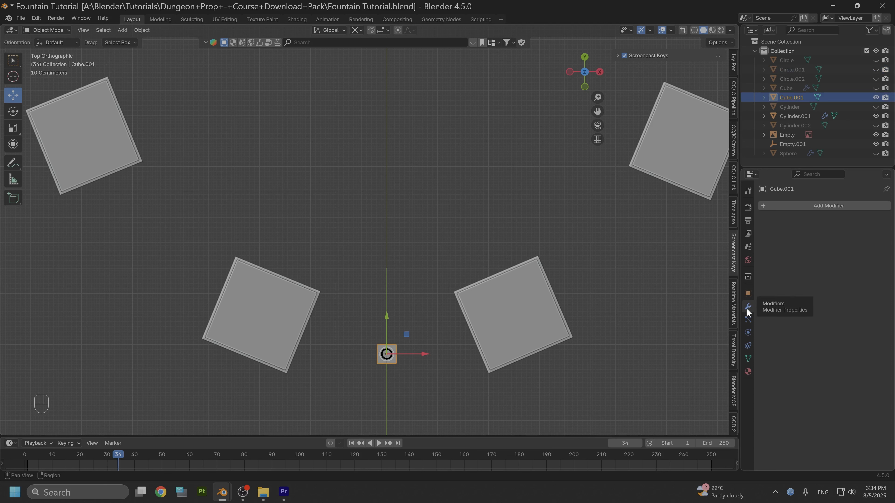
pyautogui.click(780, 206)
pyautogui.moveTo(740, 205)
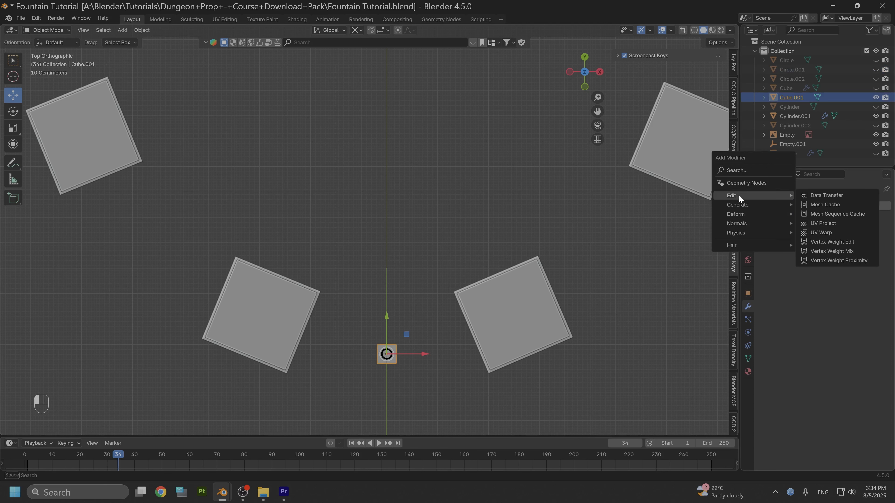
pyautogui.click(824, 205)
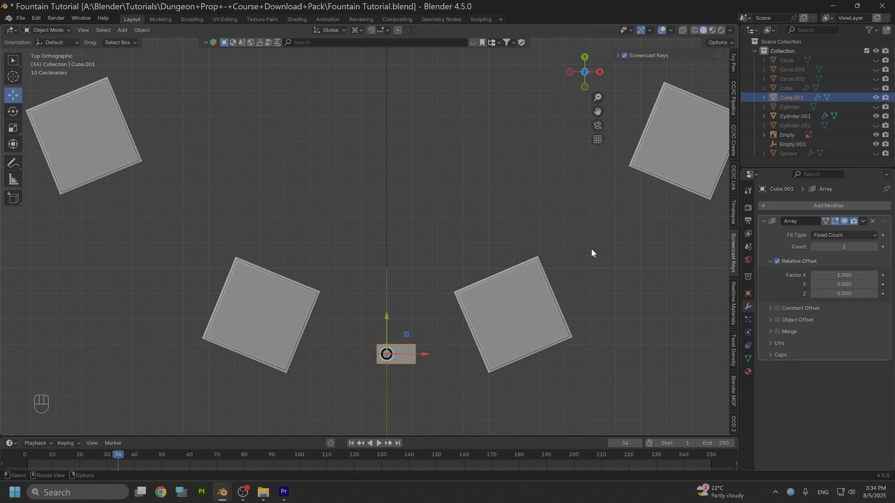
# Step: Set the baluster array's count to 6, disable Relative Offset, and enable Object Offset with Empty.001 as its object
pyautogui.moveTo(866, 248)
pyautogui.mouseDown()
pyautogui.moveTo(887, 248)
pyautogui.moveTo(875, 249)
pyautogui.mouseUp()
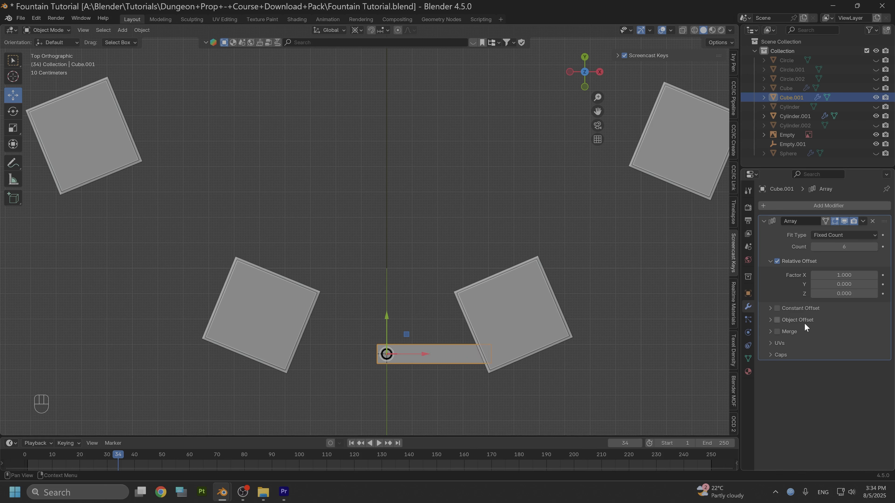
pyautogui.click(777, 262)
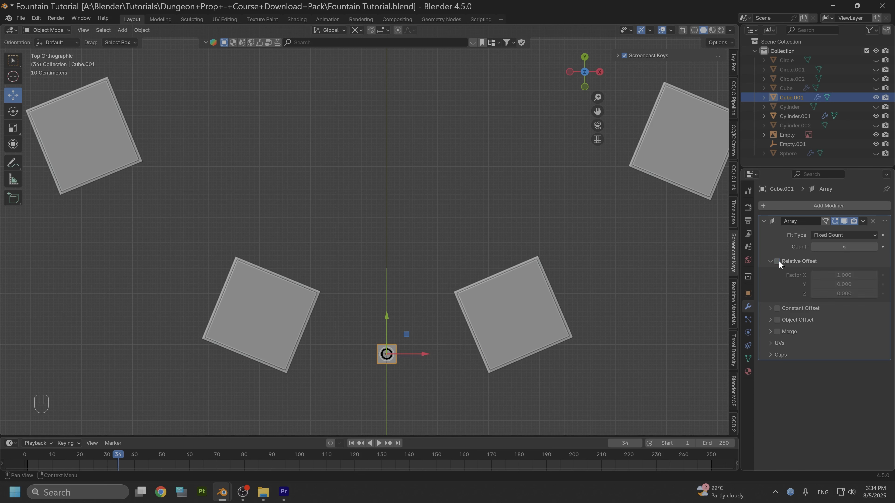
pyautogui.click(777, 320)
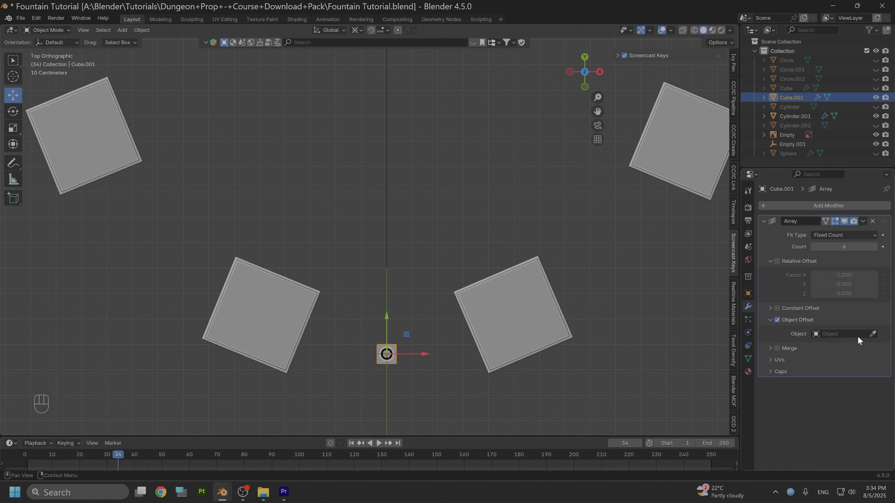
pyautogui.click(873, 333)
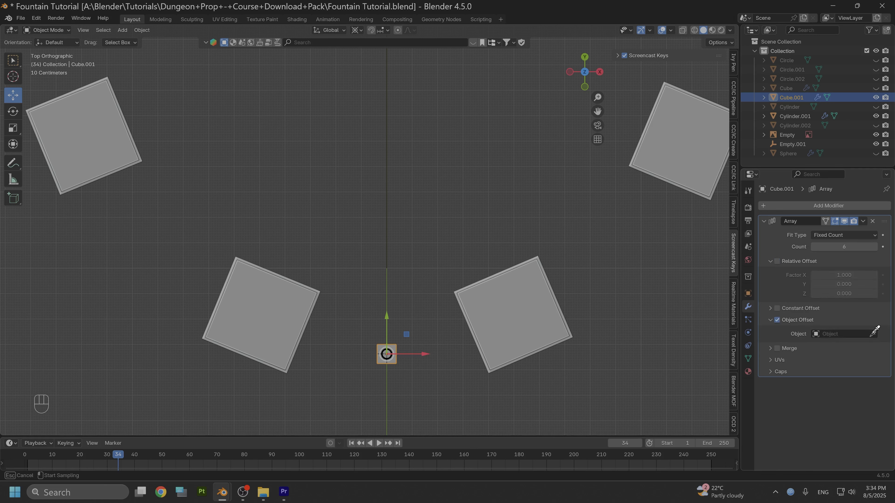
pyautogui.click(802, 143)
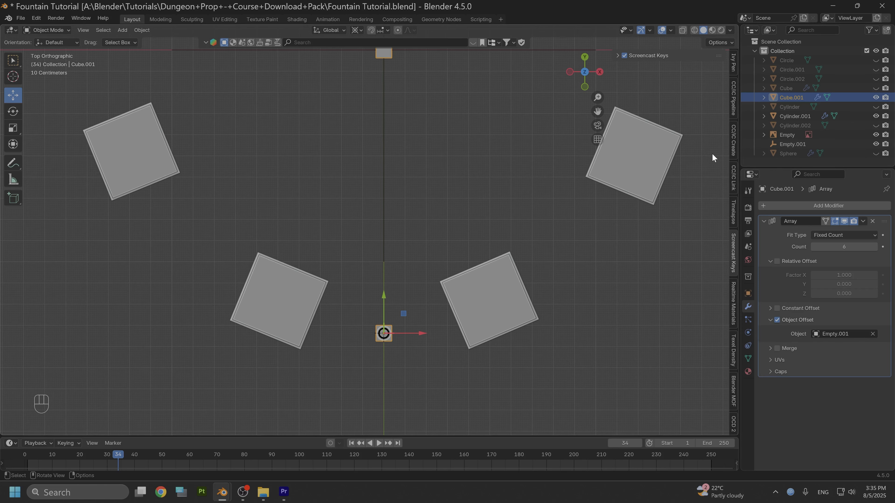
# Step: Snap the 3D cursor to Empty.001 at the circle's centre and set the small baluster's origin to the 3D cursor
pyautogui.click(790, 144)
pyautogui.scroll(-1, 455, 161)
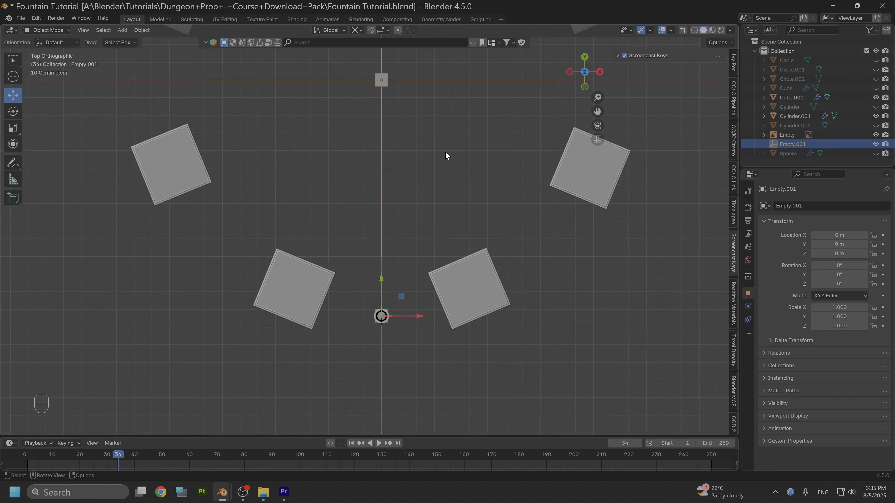
pyautogui.hotkey('shift', 's')
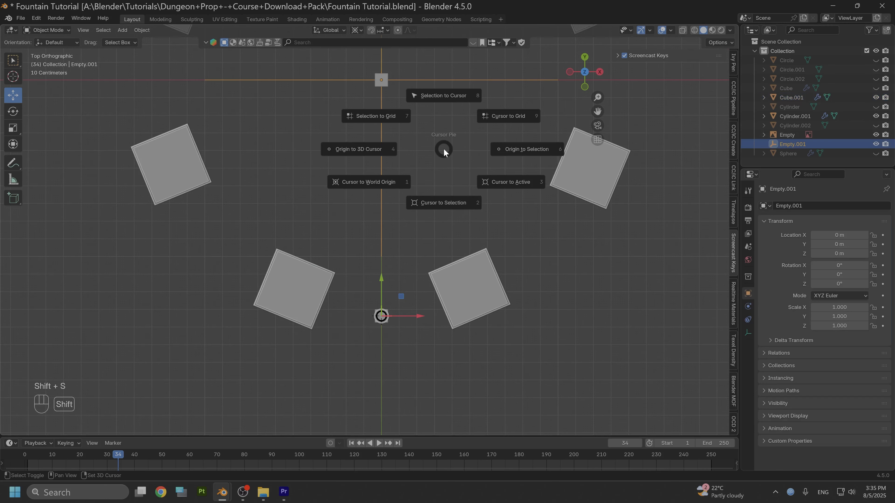
pyautogui.click(433, 202)
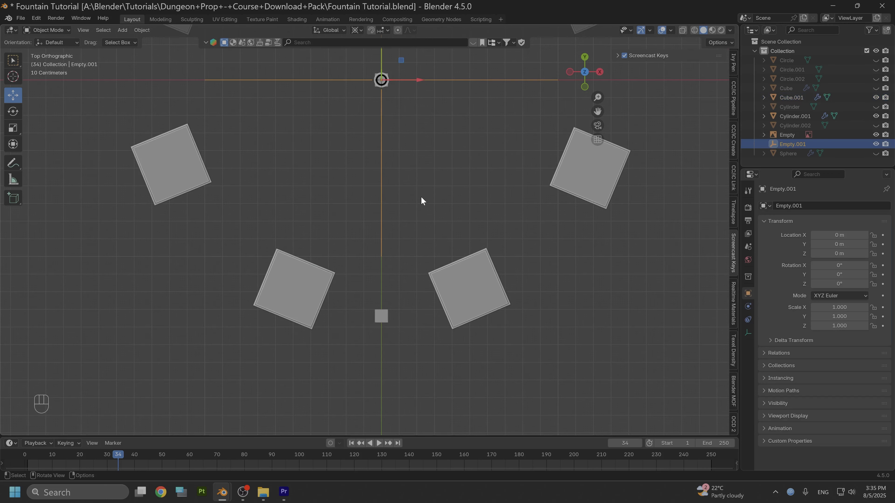
pyautogui.click(381, 319)
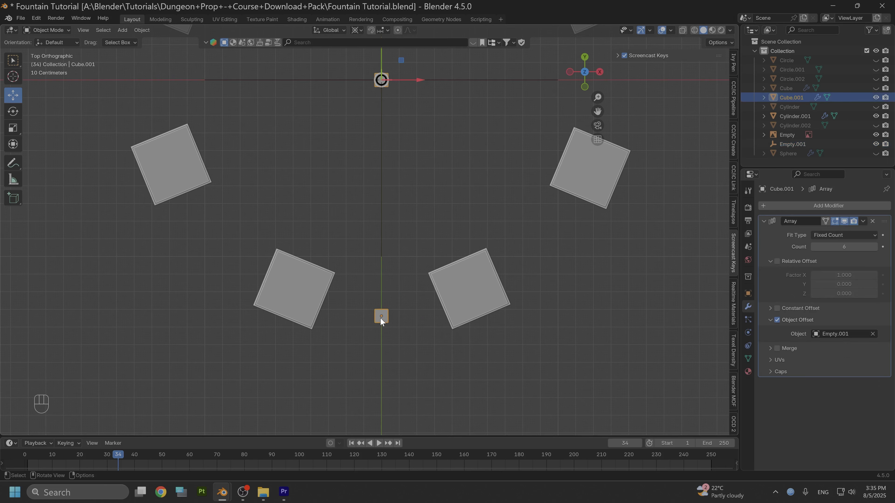
pyautogui.hotkey('shift', 's')
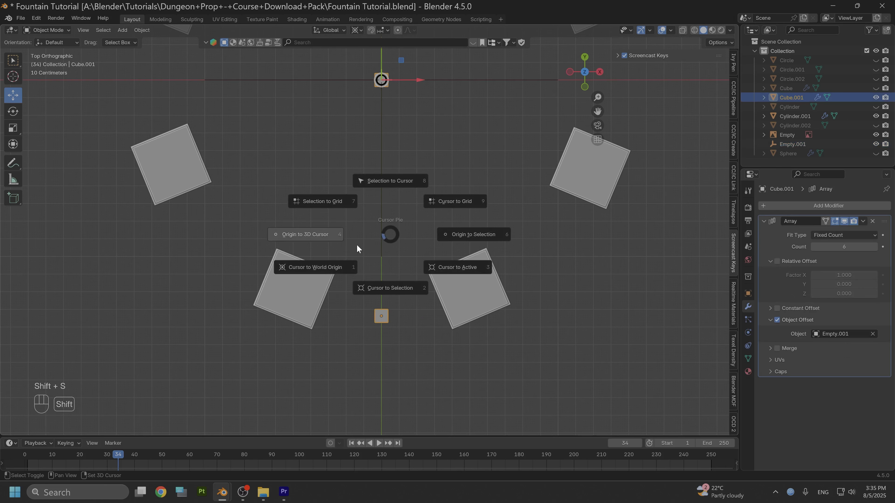
pyautogui.click(314, 234)
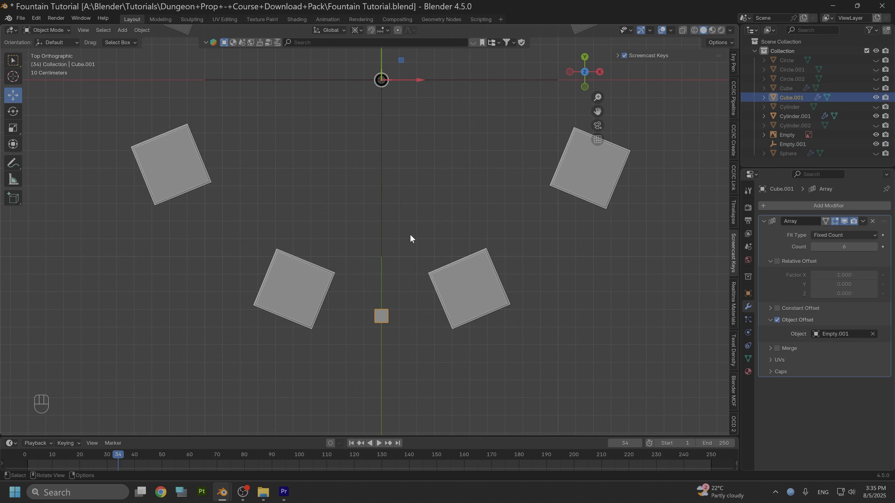
# Step: Rotate the baluster about -5.06° around the circle's centre to spread the arrayed copies along the arc, and apply the Array modifier
pyautogui.hotkey('ctrl', 'z')
pyautogui.hotkey('ctrl', 'z')
pyautogui.hotkey('ctrl', 'z')
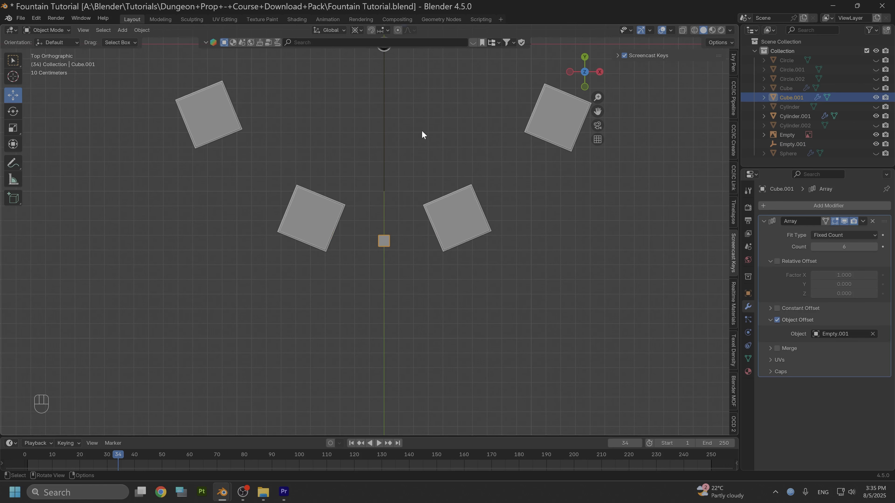
pyautogui.press('r')
pyautogui.press('r')
pyautogui.press('r')
pyautogui.press('r')
pyautogui.press('r')
pyautogui.press('r')
pyautogui.press('r')
pyautogui.press('r')
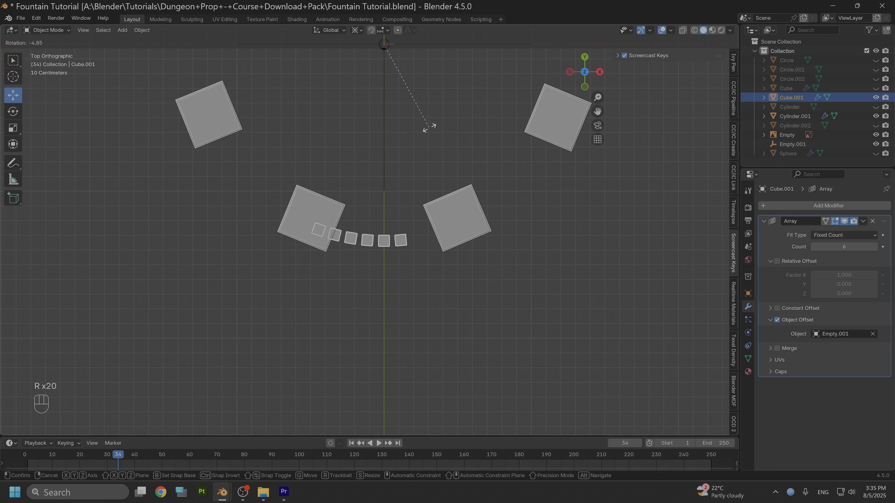
pyautogui.press('r')
pyautogui.press('r')
pyautogui.press('r')
pyautogui.press('r')
pyautogui.press('r')
pyautogui.press('r')
pyautogui.press('r')
pyautogui.press('r')
pyautogui.press('r')
pyautogui.press('r')
pyautogui.press('r')
pyautogui.press('r')
pyautogui.press('r')
pyautogui.press('r')
pyautogui.press('r')
pyautogui.press('r')
pyautogui.press('r')
pyautogui.press('r')
pyautogui.press('r')
pyautogui.press('r')
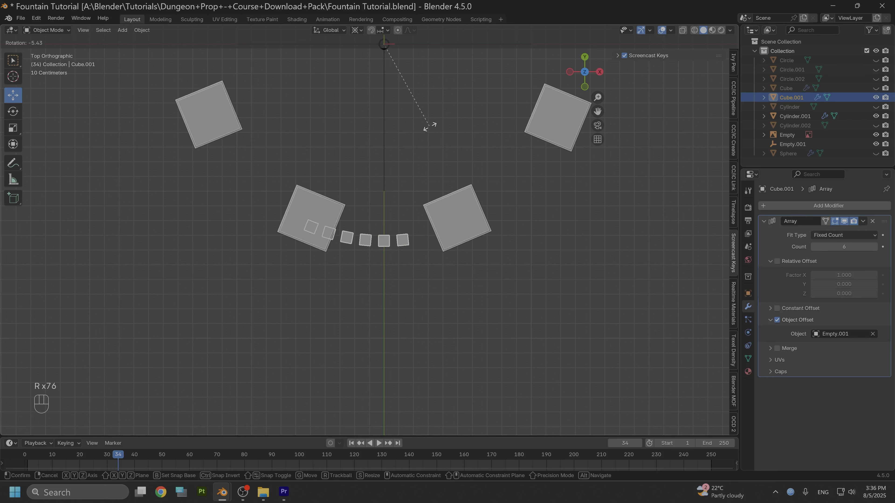
pyautogui.press('r')
pyautogui.press('r')
pyautogui.press('r')
pyautogui.press('r')
pyautogui.press('r')
pyautogui.press('r')
pyautogui.press('r')
pyautogui.press('r')
pyautogui.press('r')
pyautogui.press('r')
pyautogui.press('r')
pyautogui.press('r')
pyautogui.press('r')
pyautogui.press('r')
pyautogui.press('r')
pyautogui.press('r')
pyautogui.press('r')
pyautogui.press('r')
pyautogui.press('r')
pyautogui.press('r')
pyautogui.press('r')
pyautogui.press('r')
pyautogui.press('r')
pyautogui.click(426, 127)
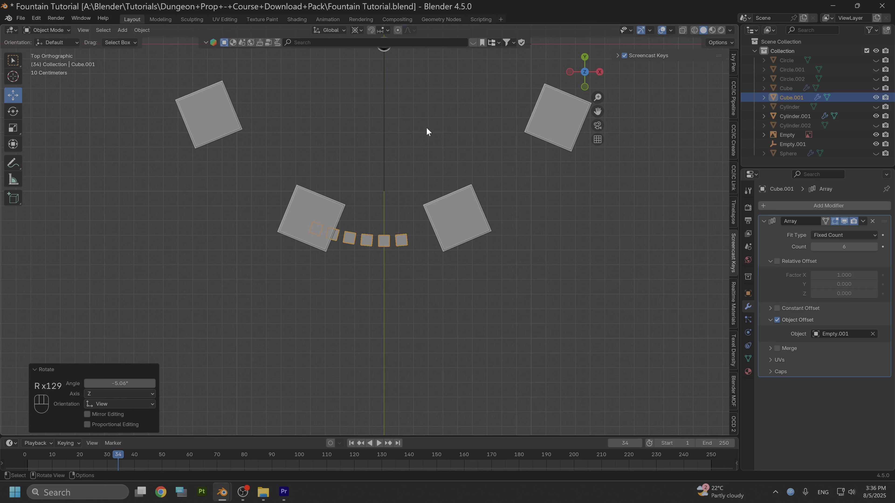
pyautogui.click(863, 221)
pyautogui.click(854, 231)
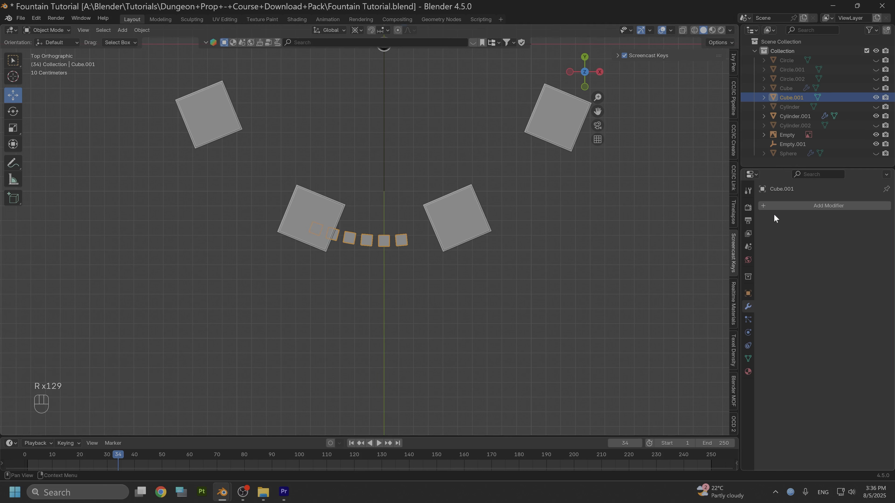
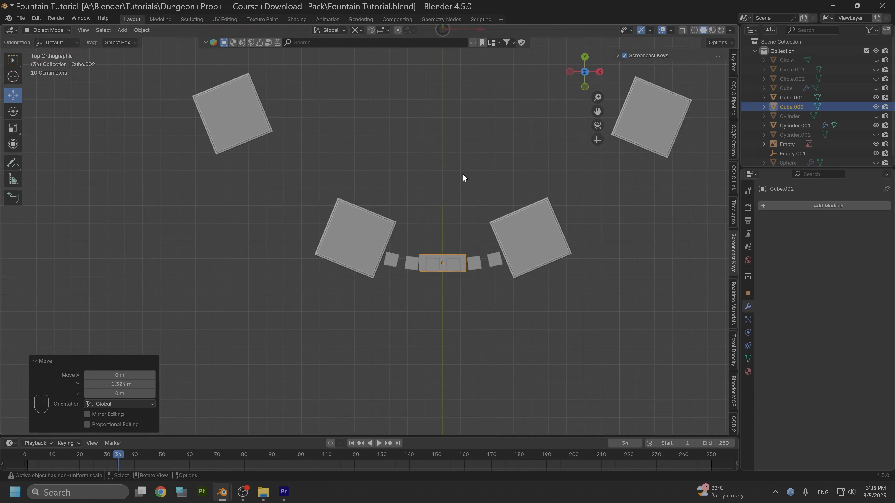
# Step: Shift the rail block between the columns about -0.013 m along Y and scale it along X by about 0.884
pyautogui.keyDown('shift'); pyautogui.moveTo(462, 153); pyautogui.dragTo(483, 215, button='middle'); pyautogui.keyUp('shift')
pyautogui.moveTo(452, 90); pyautogui.dragTo(451, 92)
pyautogui.scroll(7, 449, 148)
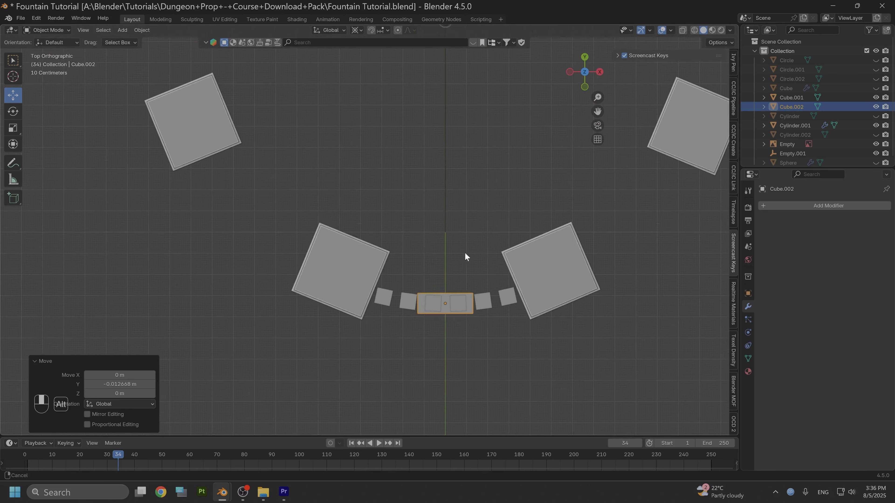
pyautogui.keyDown('shift'); pyautogui.moveTo(424, 60); pyautogui.dragTo(415, 126, button='middle'); pyautogui.keyUp('shift')
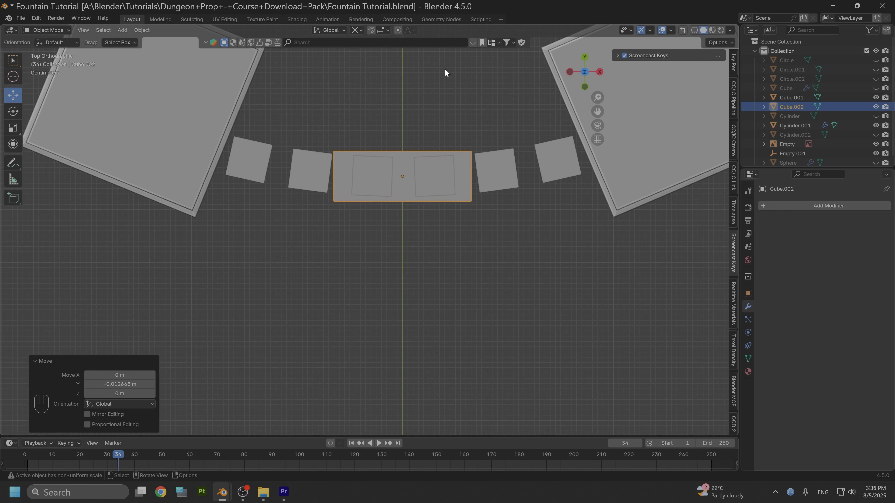
pyautogui.press('s')
pyautogui.press('x')
pyautogui.press('x')
pyautogui.press('x')
pyautogui.press('x')
pyautogui.press('x')
pyautogui.press('x')
pyautogui.press('x')
pyautogui.press('x')
pyautogui.press('x')
pyautogui.press('x')
pyautogui.press('x')
pyautogui.press('x')
pyautogui.press('x')
pyautogui.press('x')
pyautogui.press('x')
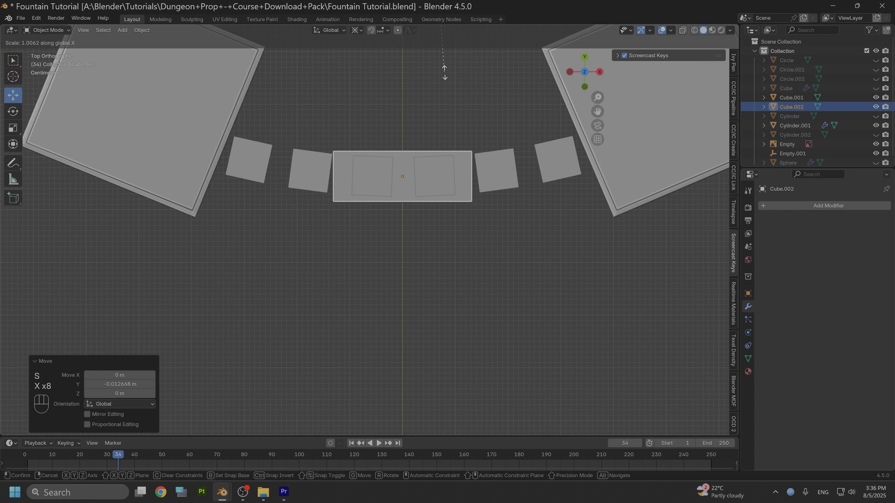
pyautogui.press('x')
pyautogui.press('x')
pyautogui.press('x')
pyautogui.press('x')
pyautogui.press('x')
pyautogui.press('x')
pyautogui.press('x')
pyautogui.press('x')
pyautogui.press('x')
pyautogui.press('x')
pyautogui.press('x')
pyautogui.press('x')
pyautogui.press('x')
pyautogui.press('x')
pyautogui.press('x')
pyautogui.press('x')
pyautogui.press('x')
pyautogui.press('x')
pyautogui.press('x')
pyautogui.press('x')
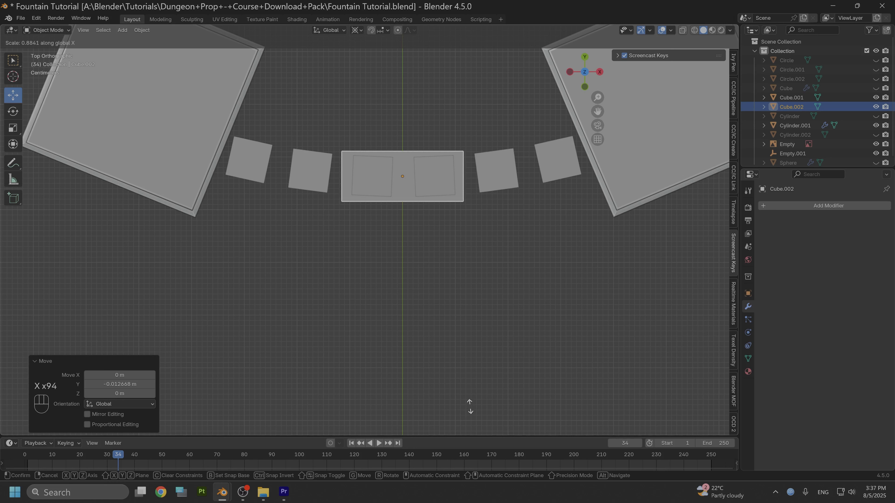
pyautogui.click(471, 409)
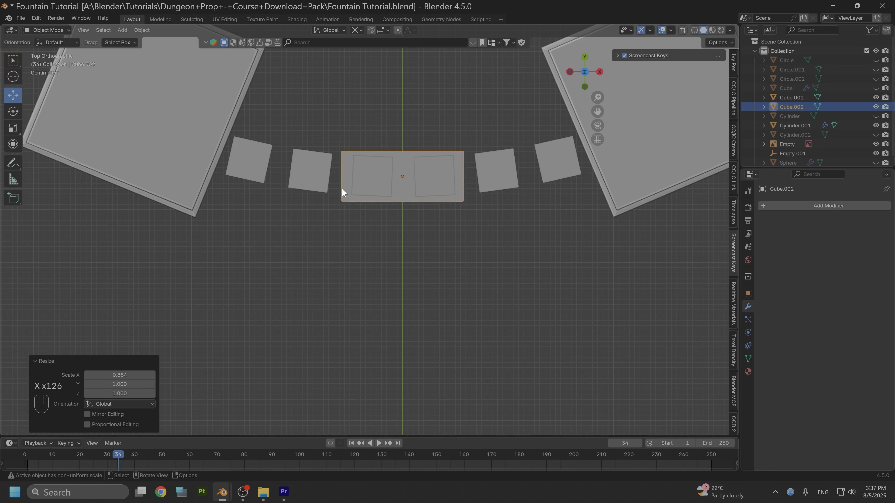
# Step: Raise the rail block about 0.606 m along Z to the tops of the balusters and show it in front orthographic view
pyautogui.scroll(3, 344, 190)
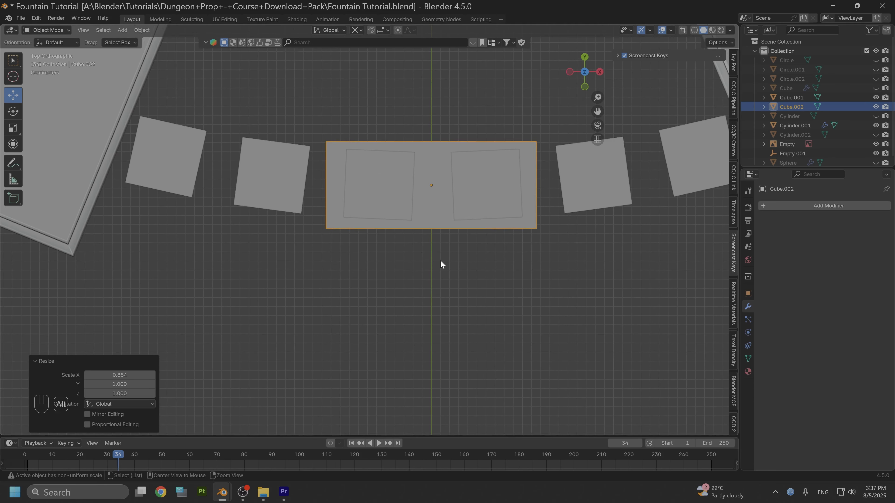
pyautogui.moveTo(440, 261); pyautogui.dragTo(408, 277, button='middle')
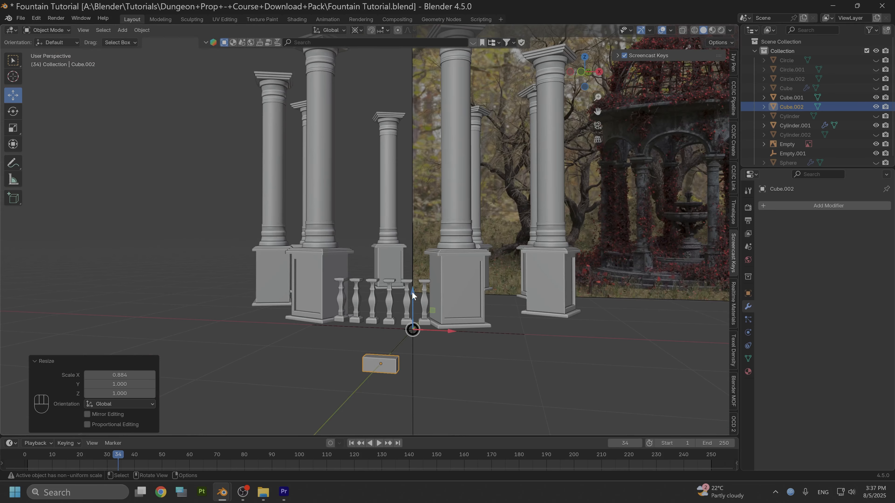
pyautogui.moveTo(413, 296); pyautogui.dragTo(410, 227)
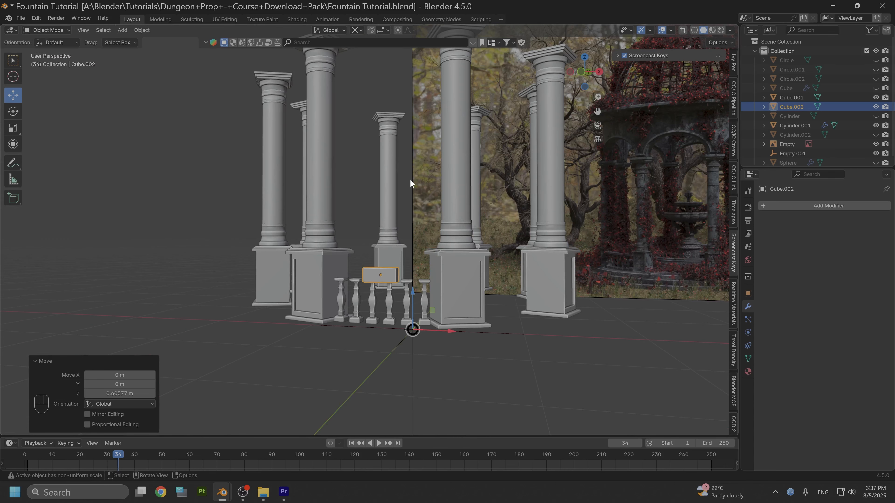
pyautogui.click(581, 72)
pyautogui.scroll(4, 391, 220)
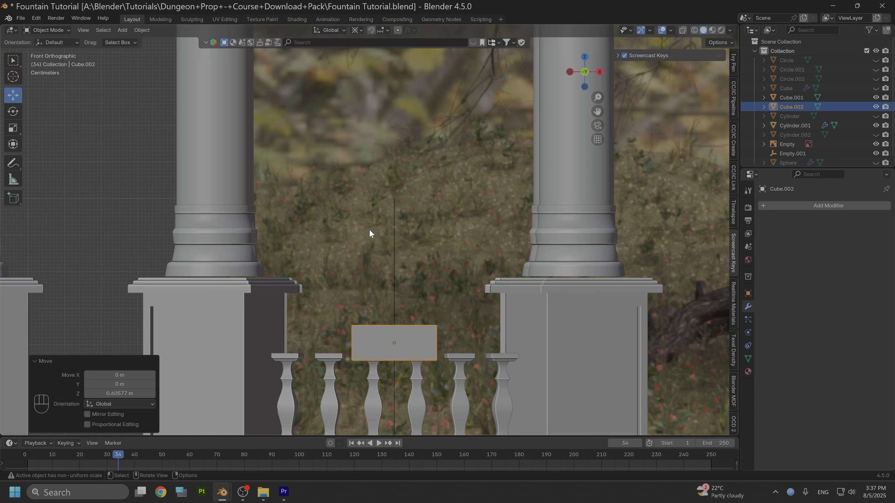
# Step: Try to flatten the rail block along Z by a factor of about 0.692, and undo it
pyautogui.press('s')
pyautogui.press('z')
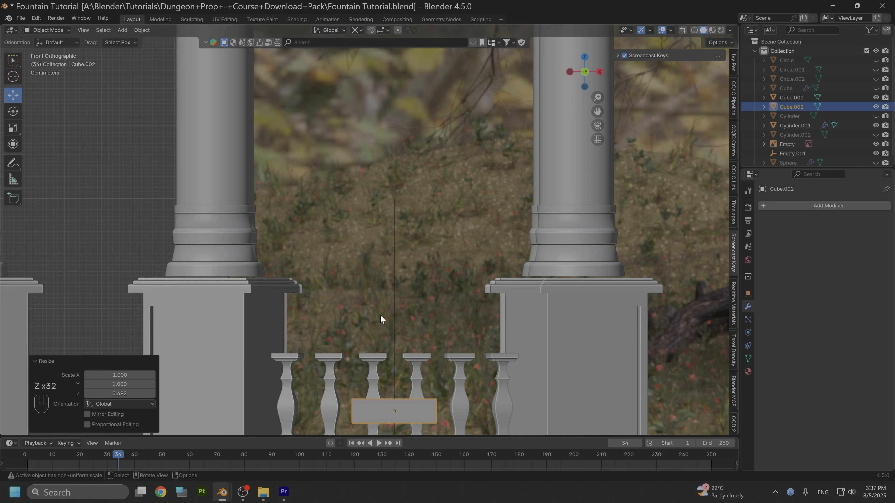
pyautogui.hotkey('ctrl', 'z')
# Step: Apply all transforms to the rail block and set its origin to its geometry
pyautogui.scroll(-4, 381, 315)
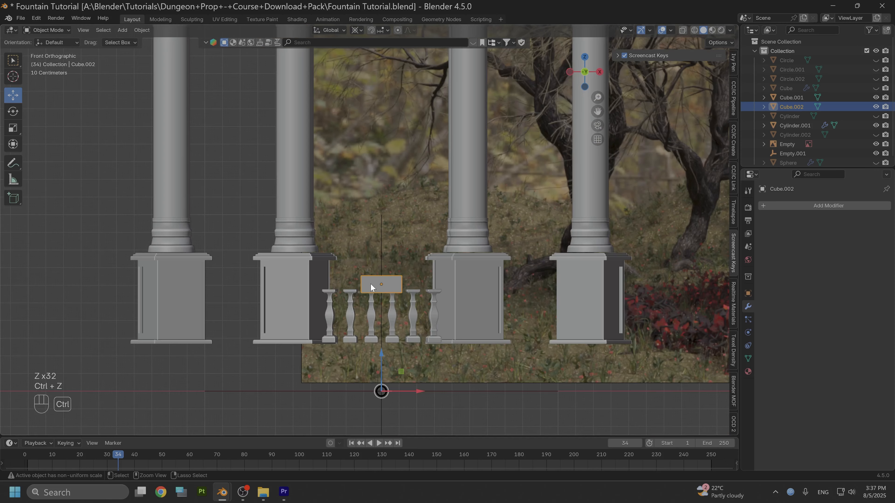
pyautogui.hotkey('ctrl', 'a')
pyautogui.click(371, 283)
pyautogui.rightClick(375, 284)
pyautogui.moveTo(367, 284)
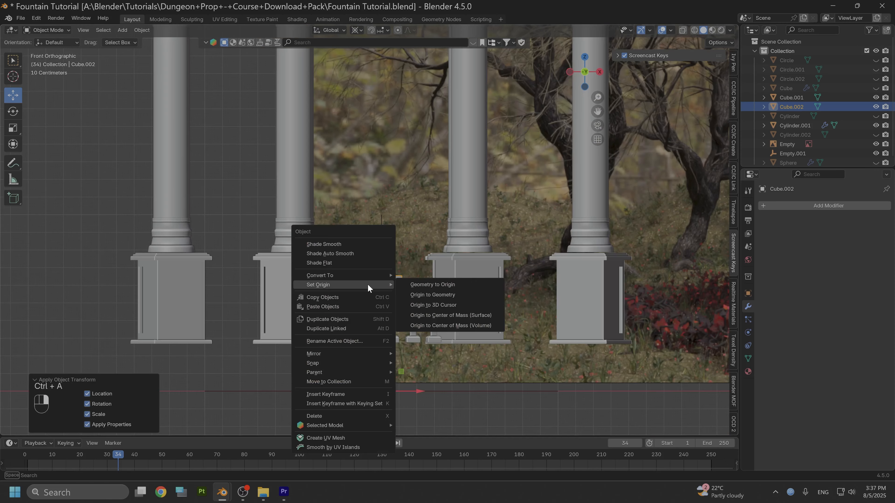
pyautogui.click(432, 295)
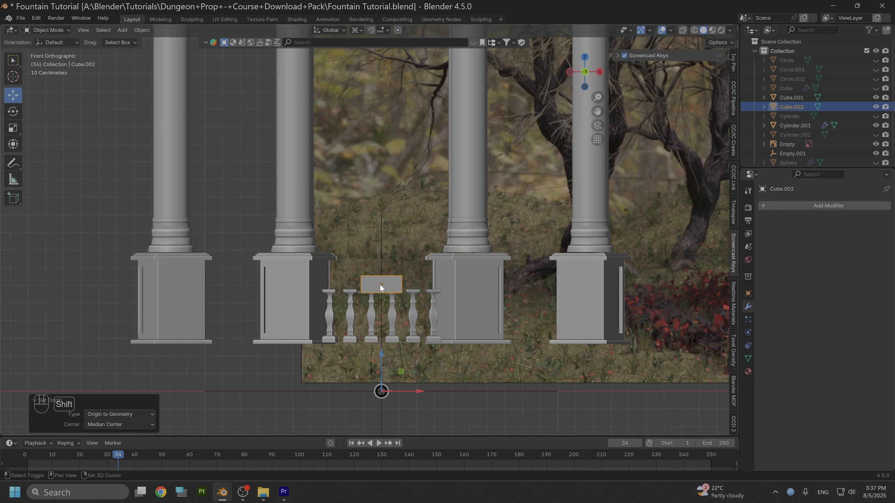
# Step: Snap the 3D cursor to the rail block and flatten the block along Z by a factor of about 0.287
pyautogui.hotkey('shift', 's')
pyautogui.click(377, 340)
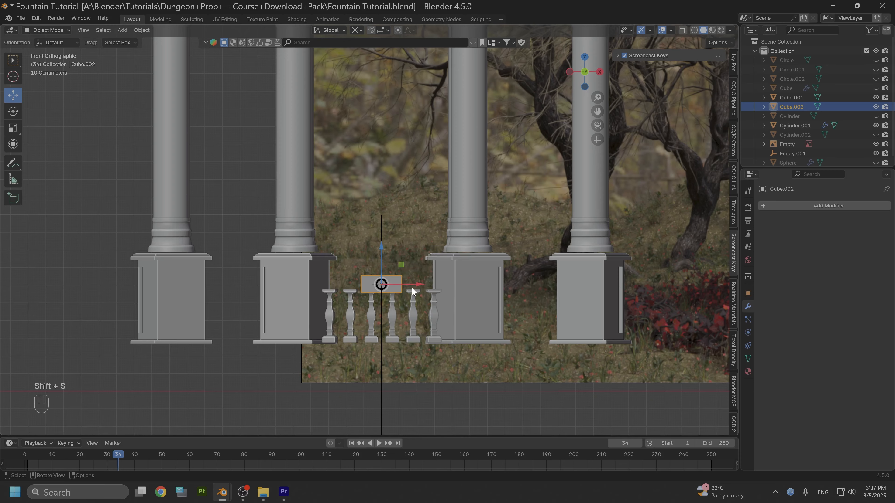
pyautogui.scroll(4, 412, 286)
pyautogui.press('s')
pyautogui.press('z')
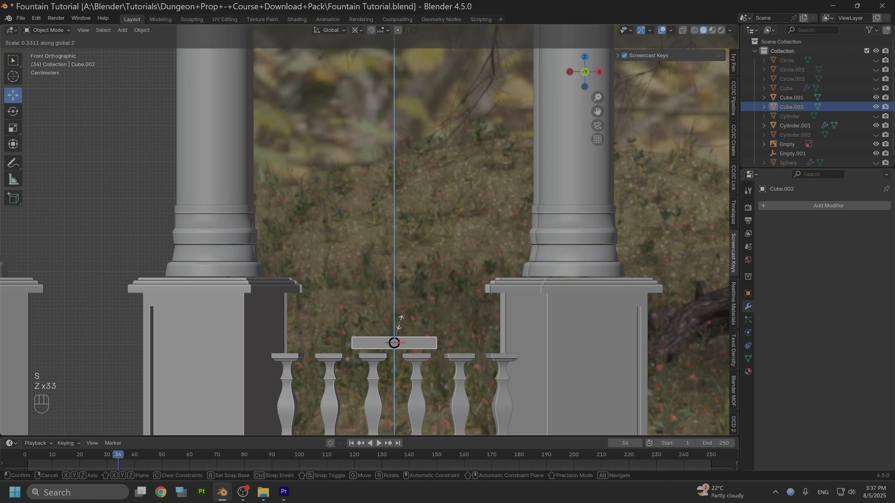
pyautogui.click(399, 328)
# Step: Lower the flattened rail block about 0.016 m along Z onto the baluster tops
pyautogui.press('g')
pyautogui.press('z')
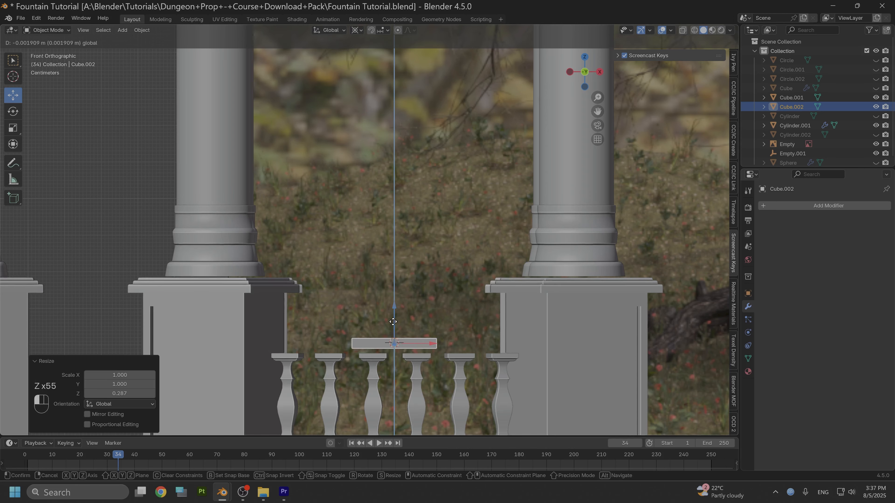
pyautogui.moveTo(393, 327); pyautogui.dragTo(393, 328)
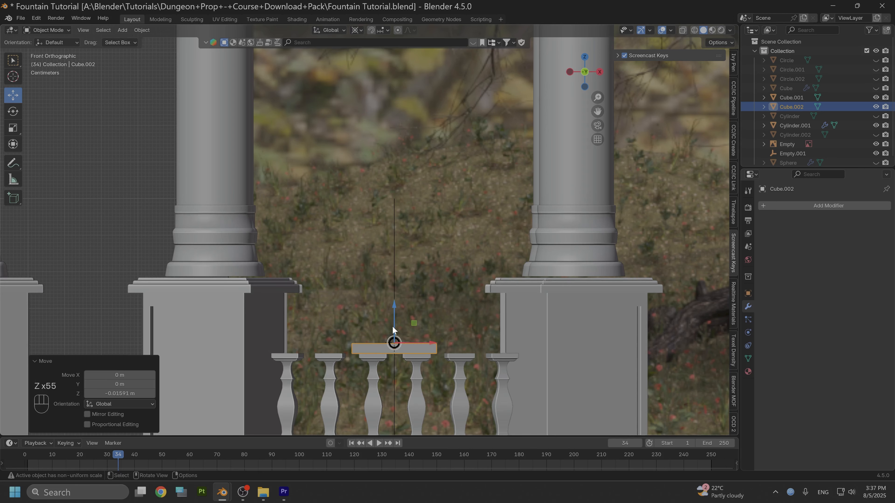
# Step: Widen the rail block along X by a factor of about 1.161 and shift it about 0.002 m along X between the outer balusters
pyautogui.scroll(2, 402, 327)
pyautogui.keyDown('alt'); pyautogui.moveTo(402, 310); pyautogui.dragTo(405, 183, button='middle'); pyautogui.keyUp('alt')
pyautogui.keyDown('alt'); pyautogui.moveTo(425, 217); pyautogui.dragTo(426, 204); pyautogui.keyUp('alt')
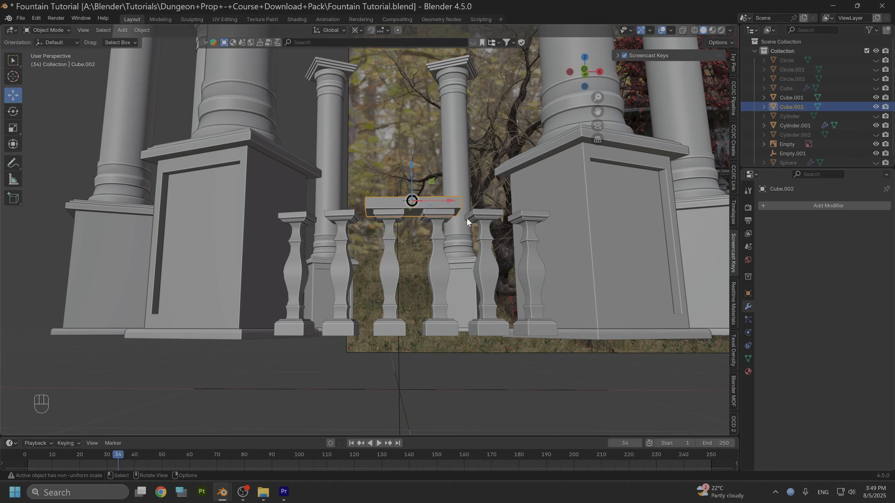
pyautogui.moveTo(467, 218); pyautogui.dragTo(474, 251, button='middle')
pyautogui.click(585, 61)
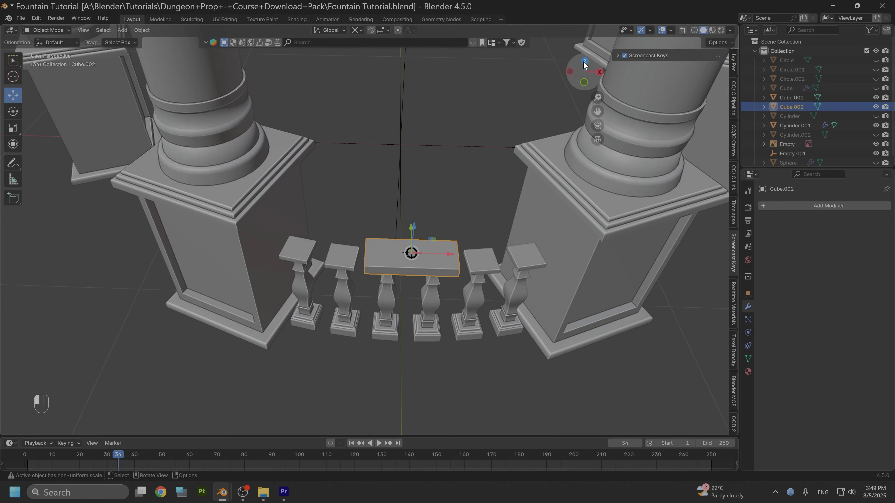
pyautogui.scroll(3, 454, 213)
pyautogui.keyDown('alt'); pyautogui.moveTo(454, 247); pyautogui.dragTo(441, 200); pyautogui.keyUp('alt')
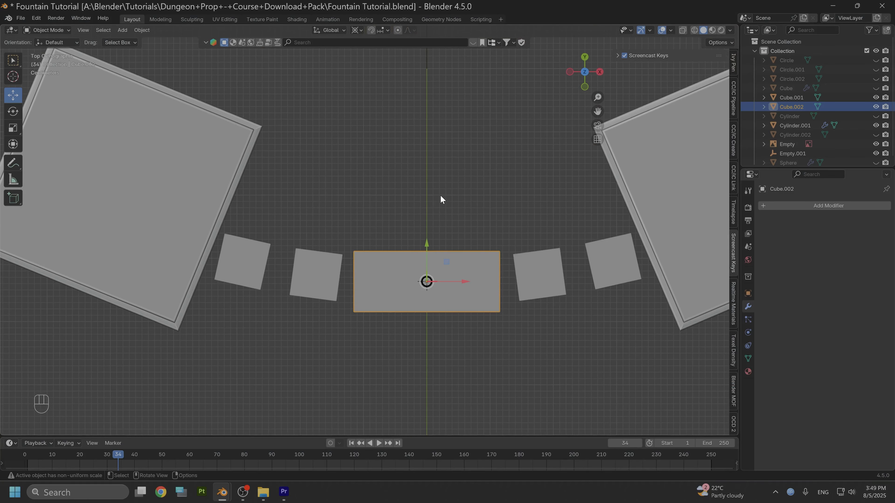
pyautogui.press('s')
pyautogui.press('x')
pyautogui.press('x')
pyautogui.press('x')
pyautogui.press('x')
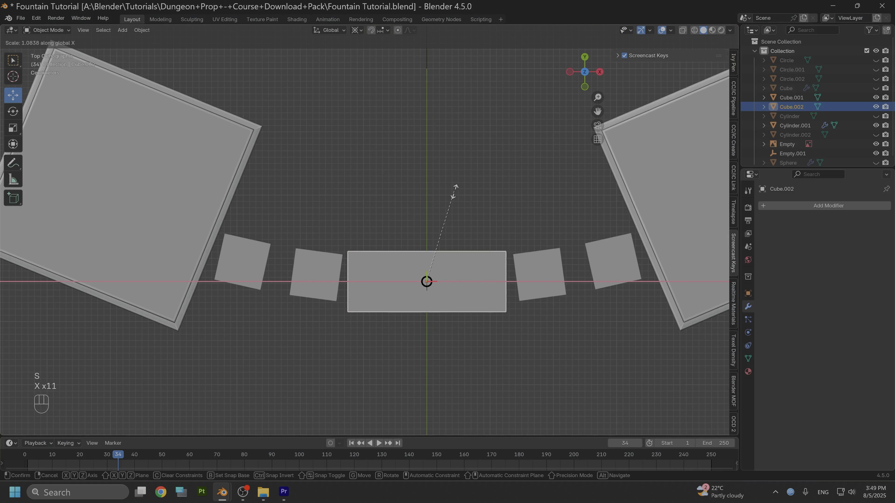
pyautogui.click(467, 192)
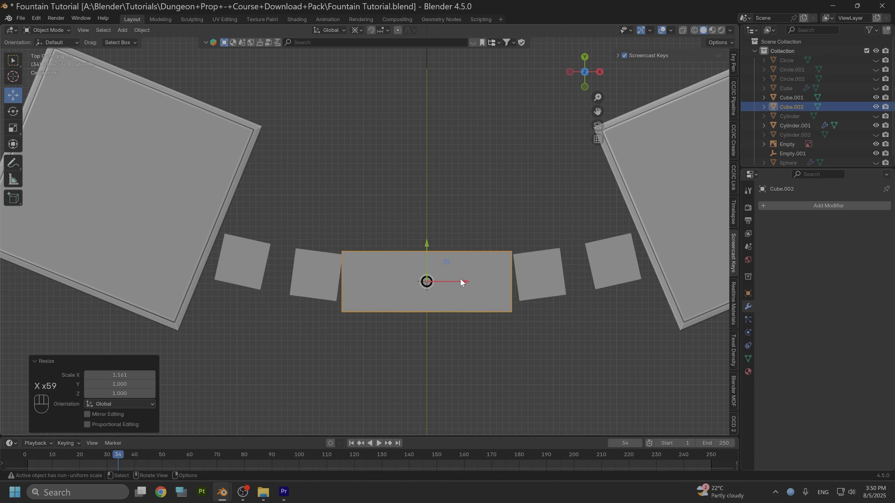
pyautogui.moveTo(461, 282); pyautogui.dragTo(462, 277)
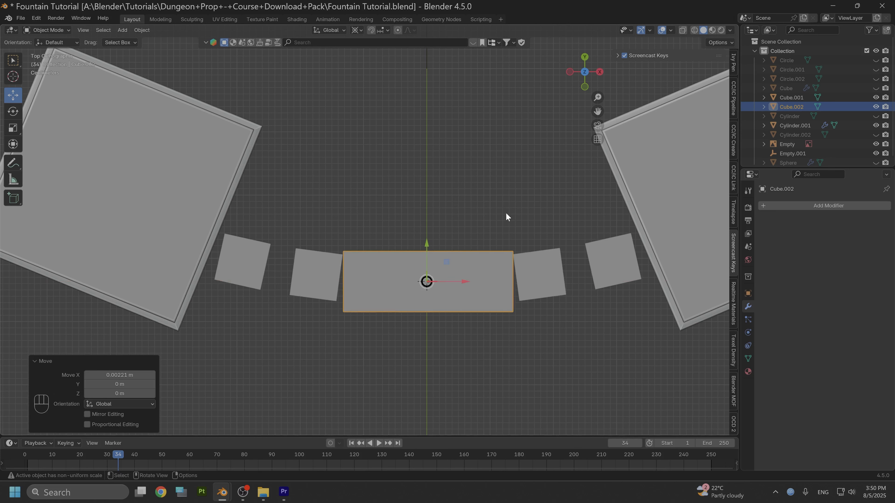
# Step: Add a Simple Deform modifier to the rail block and switch it to Bend
pyautogui.click(798, 206)
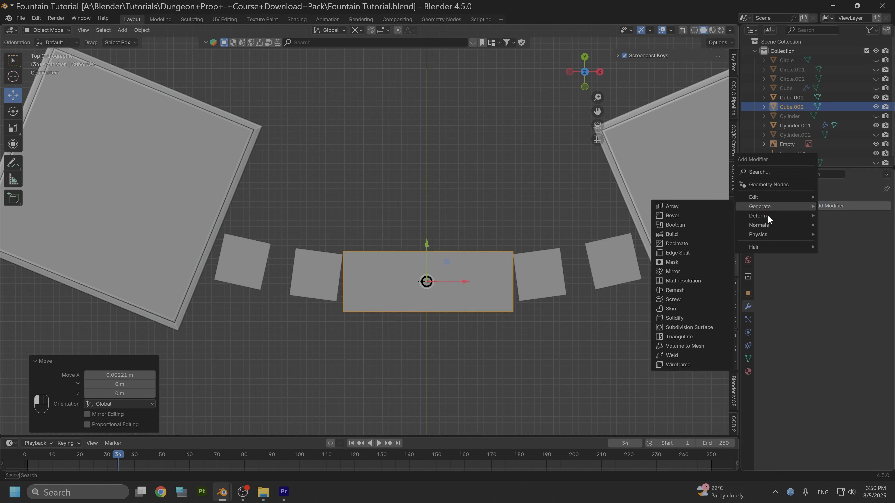
pyautogui.press('Escape')
pyautogui.click(789, 207)
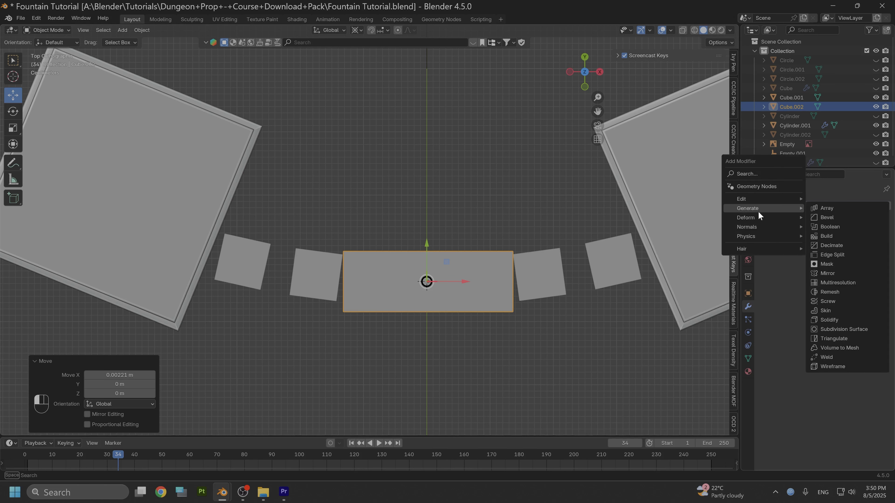
pyautogui.moveTo(754, 217)
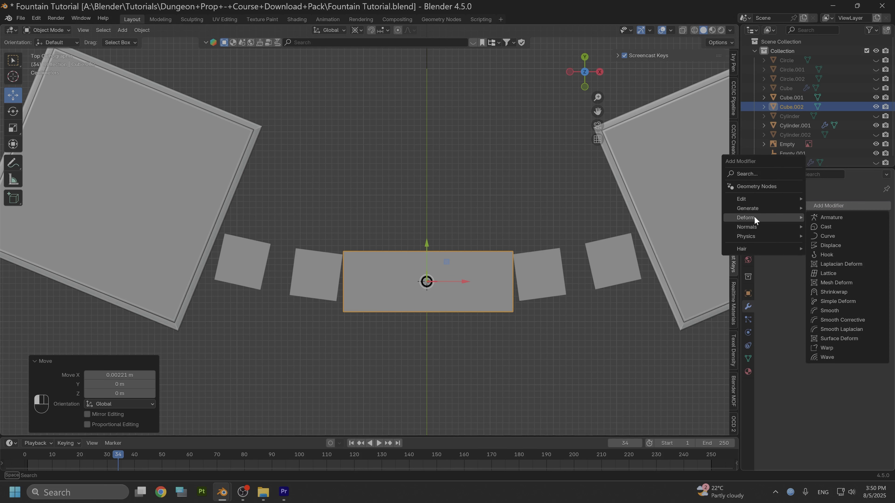
pyautogui.click(833, 301)
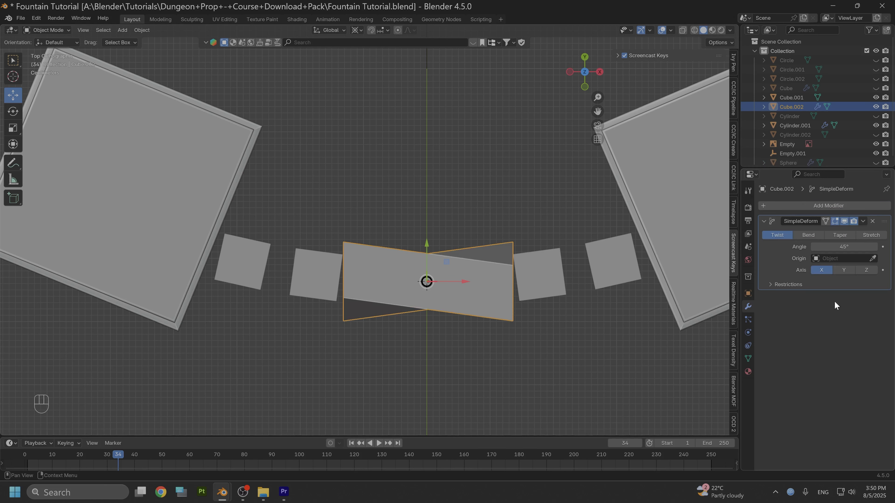
pyautogui.click(865, 269)
pyautogui.click(823, 270)
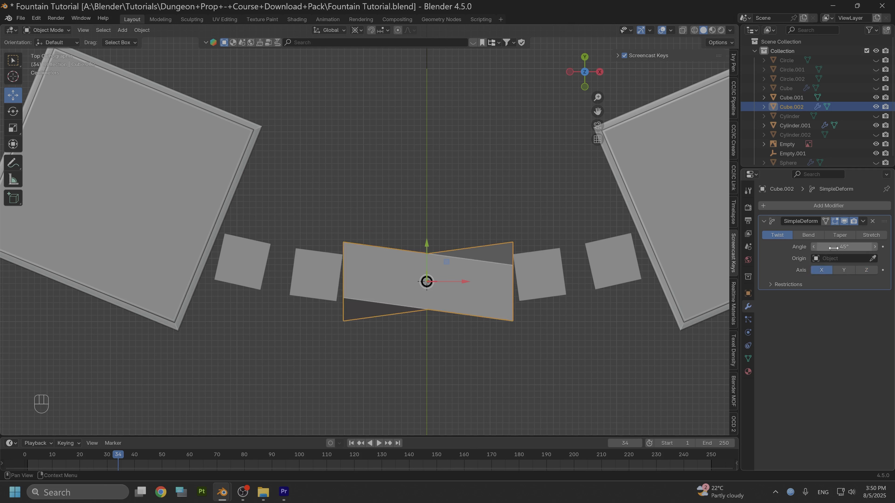
pyautogui.click(806, 235)
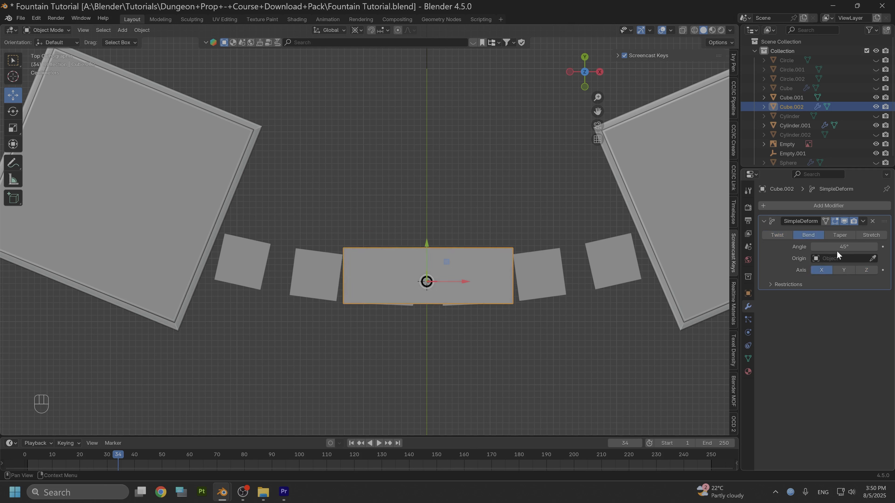
# Step: Set the rail block's bend to 10.5° about the Z axis and apply the modifier
pyautogui.moveTo(838, 247); pyautogui.dragTo(828, 246)
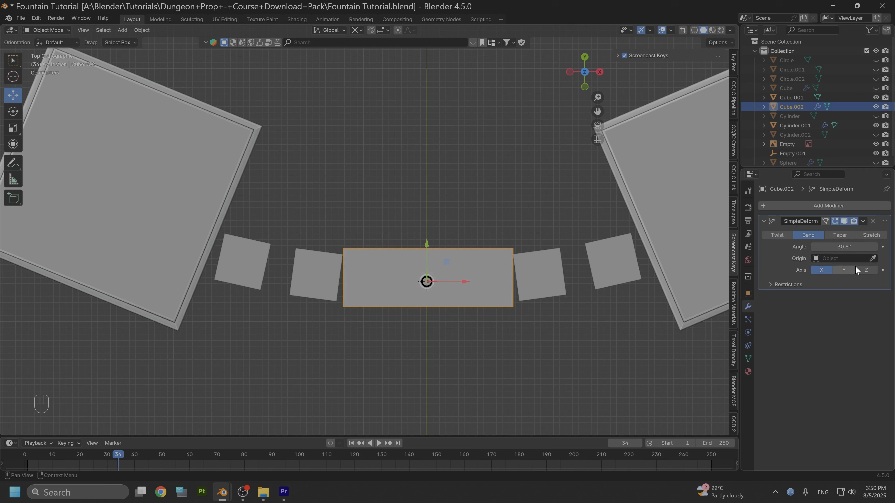
pyautogui.click(867, 271)
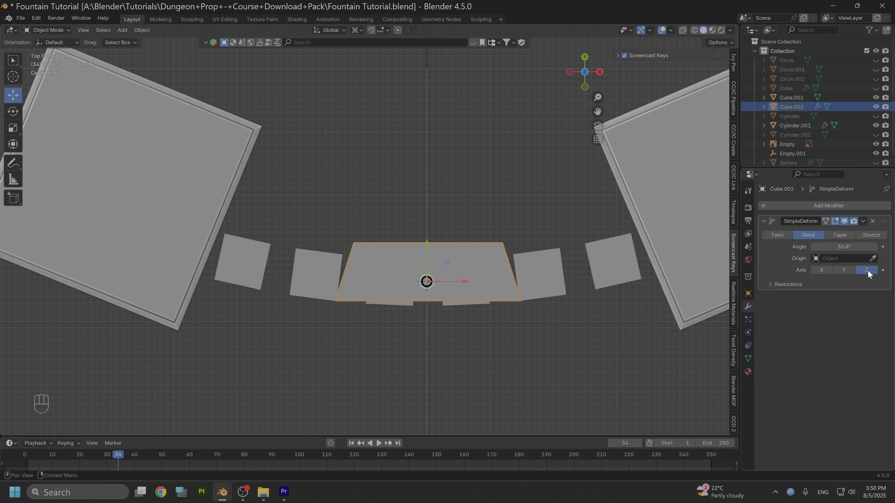
pyautogui.moveTo(855, 247)
pyautogui.mouseDown()
pyautogui.moveTo(825, 247)
pyautogui.moveTo(853, 247)
pyautogui.mouseUp()
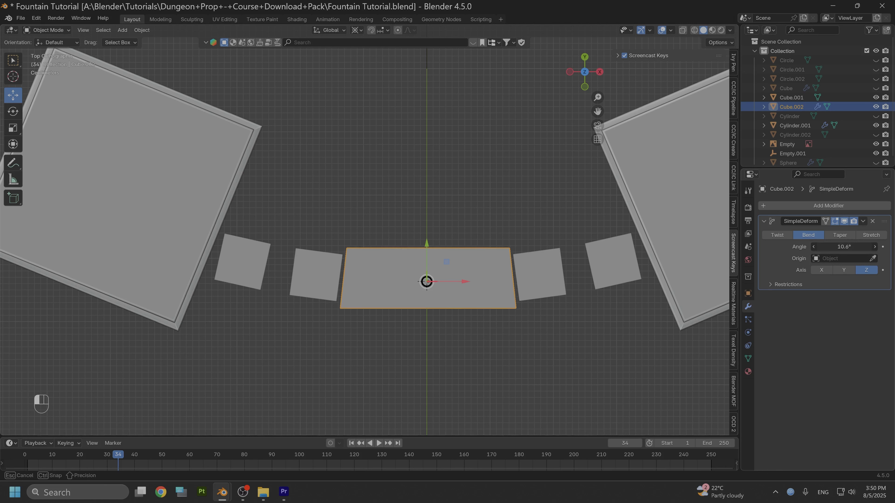
pyautogui.moveTo(854, 247); pyautogui.dragTo(853, 247)
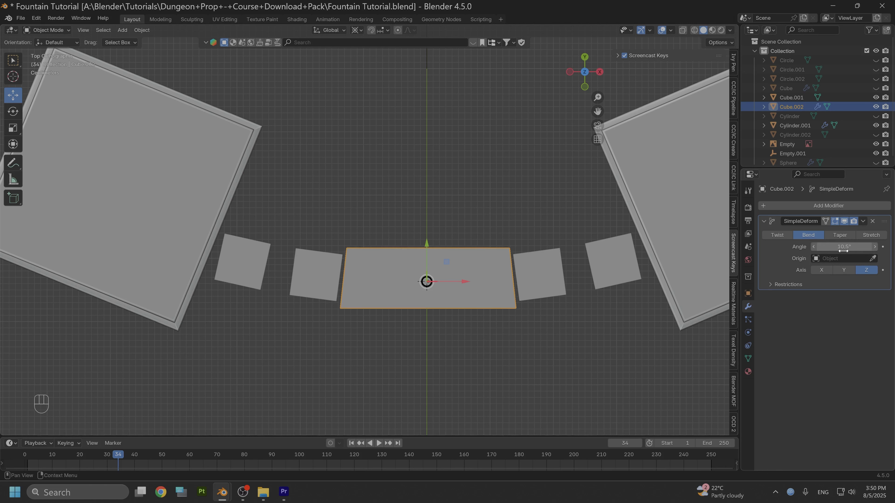
pyautogui.click(862, 221)
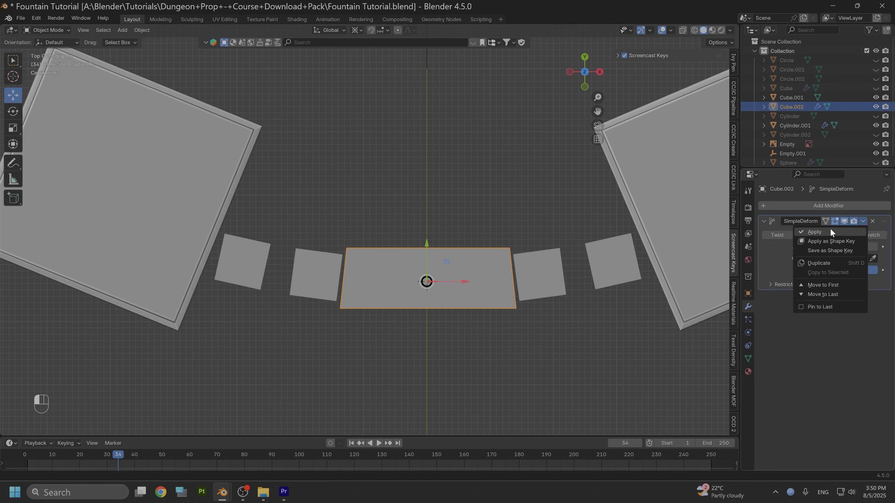
pyautogui.click(821, 235)
# Step: Add an Array modifier with a count of 3 to the bent rail block
pyautogui.scroll(-1, 440, 218)
pyautogui.moveTo(434, 214); pyautogui.dragTo(399, 243, button='middle')
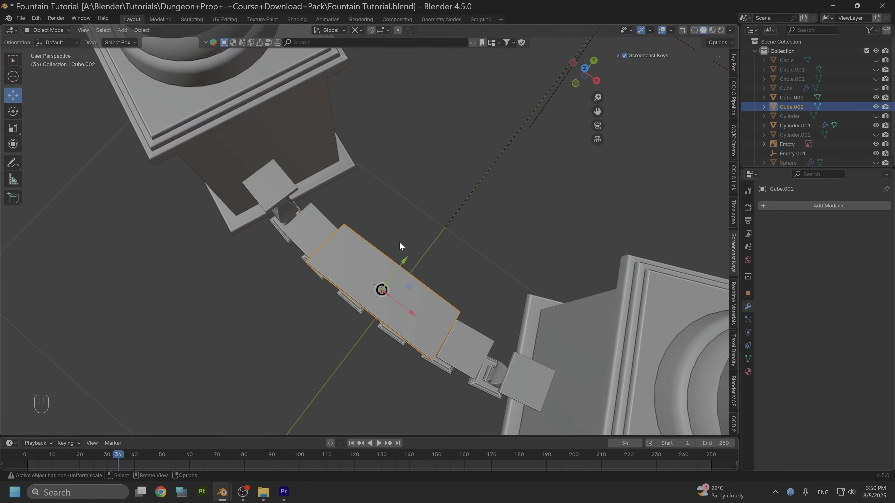
pyautogui.moveTo(405, 267); pyautogui.dragTo(399, 266)
pyautogui.moveTo(399, 266); pyautogui.dragTo(504, 132, button='middle')
pyautogui.click(585, 60)
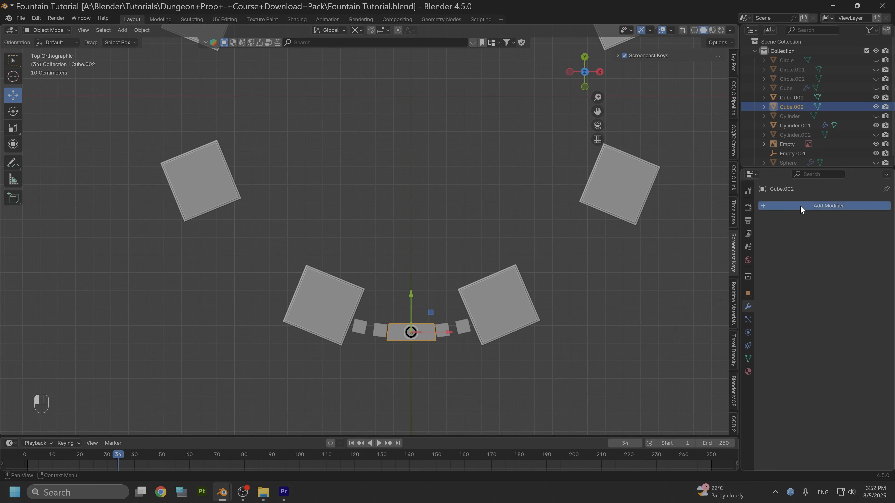
pyautogui.click(771, 205)
pyautogui.moveTo(774, 208)
pyautogui.click(685, 207)
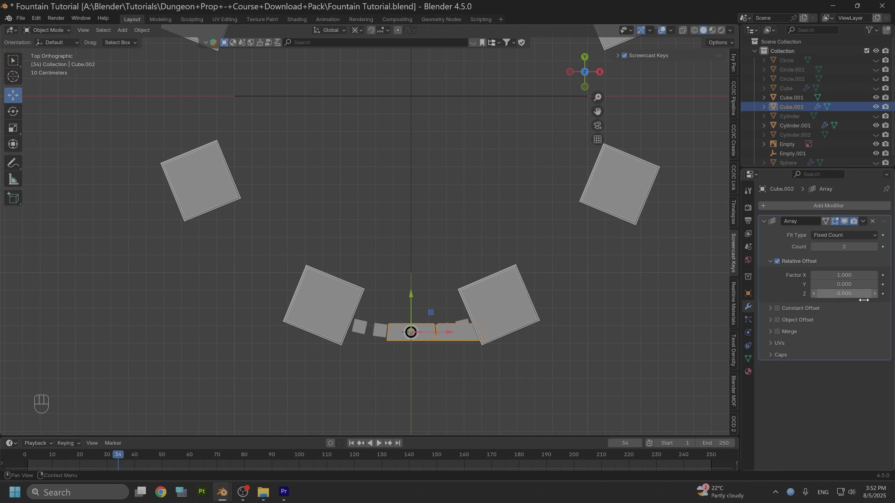
pyautogui.click(872, 248)
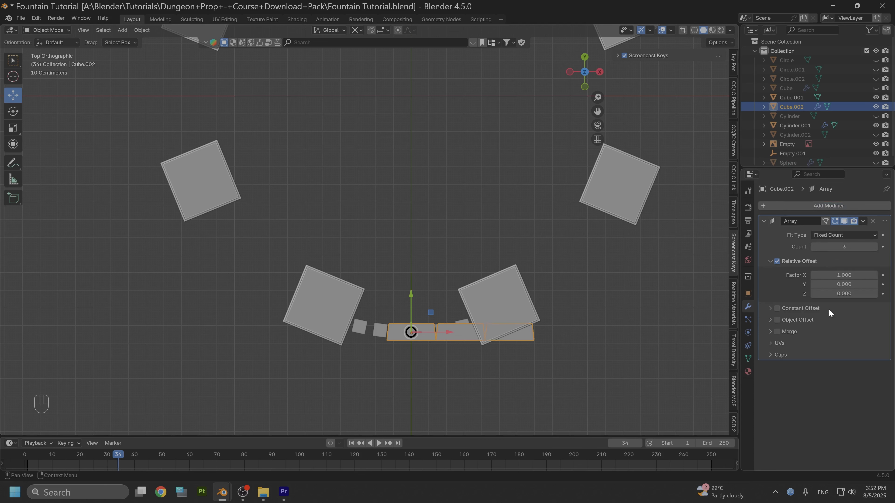
# Step: Replace the array's relative offset with an object offset that uses Empty.001
pyautogui.click(777, 261)
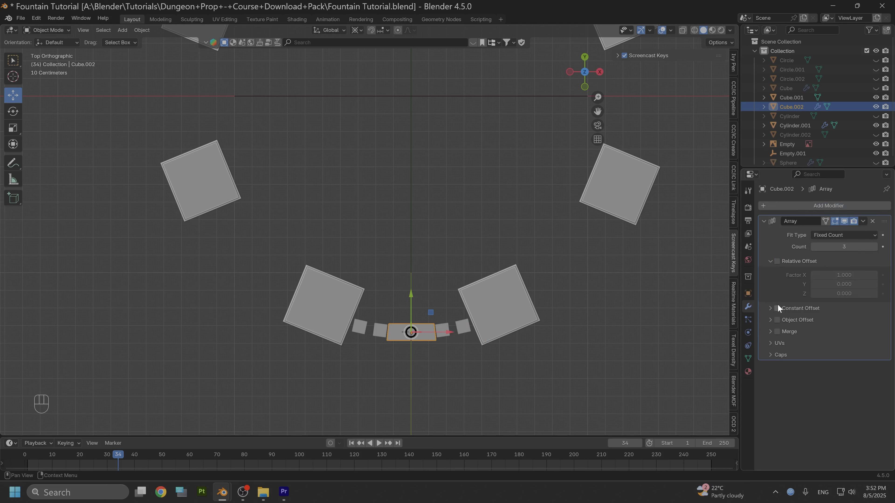
pyautogui.click(774, 321)
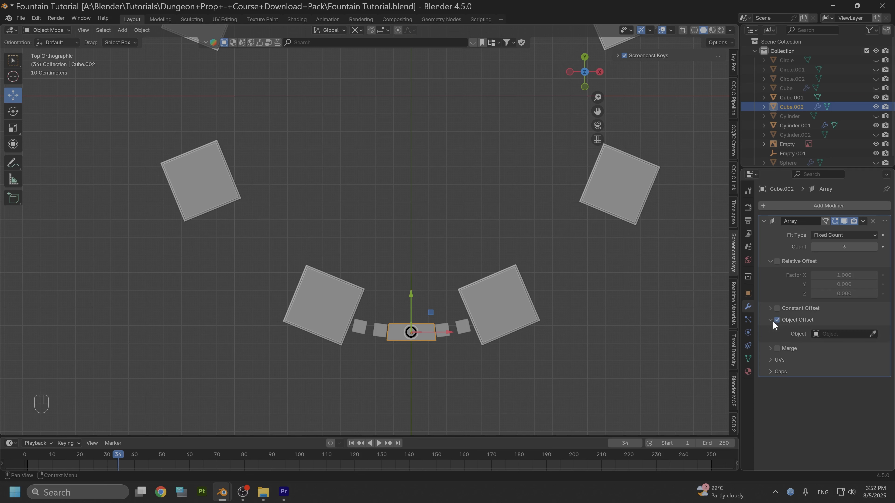
pyautogui.click(873, 334)
pyautogui.click(805, 149)
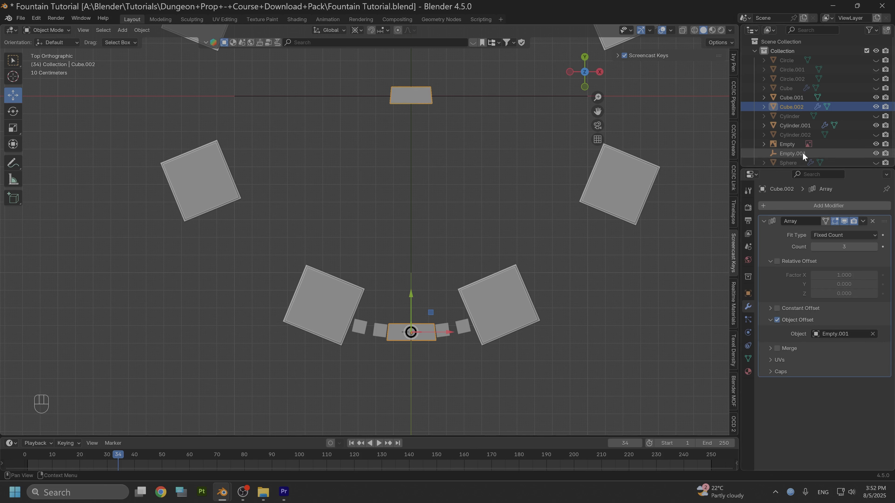
# Step: Snap the 3D cursor to Empty.001 and set the rail block's origin to the 3D cursor
pyautogui.click(789, 154)
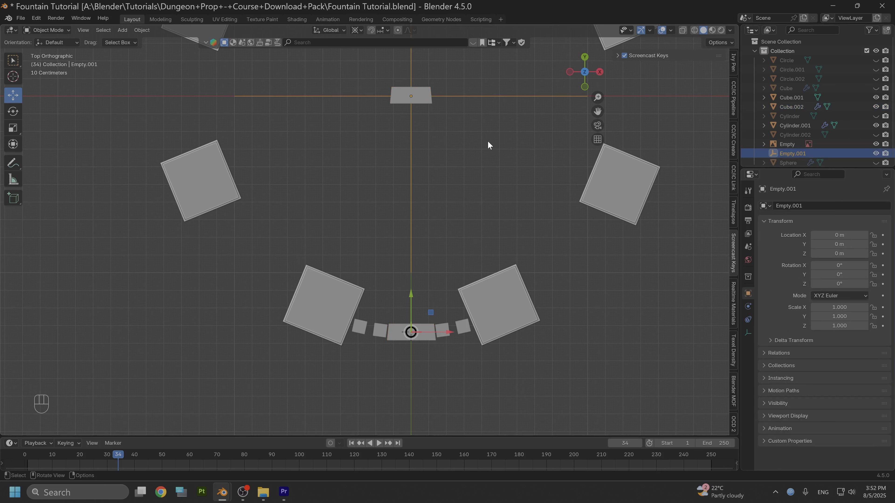
pyautogui.click(404, 93)
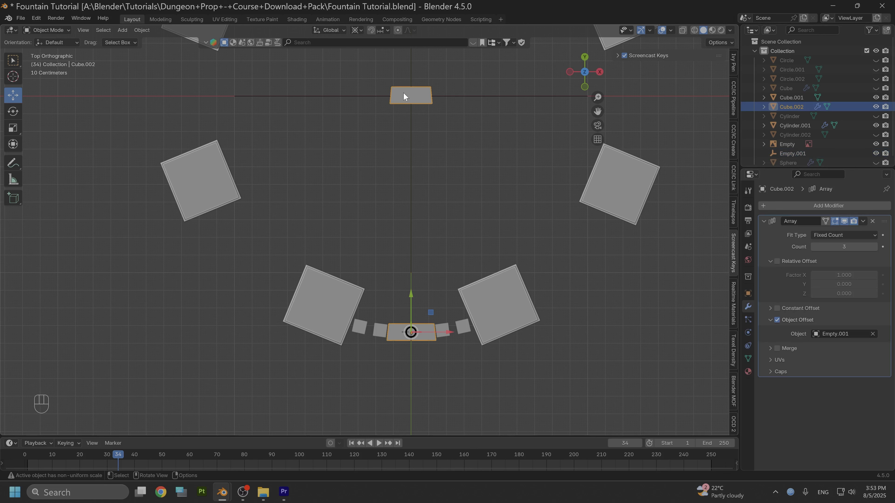
pyautogui.click(781, 154)
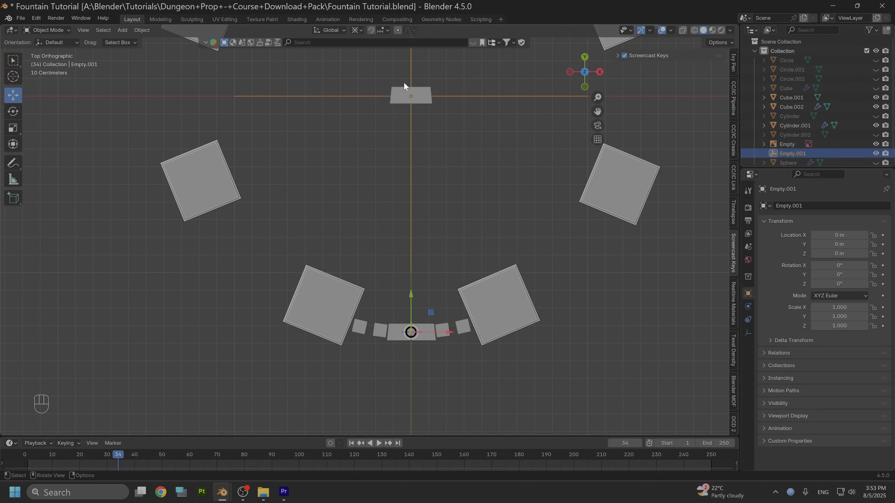
pyautogui.hotkey('shift', 's')
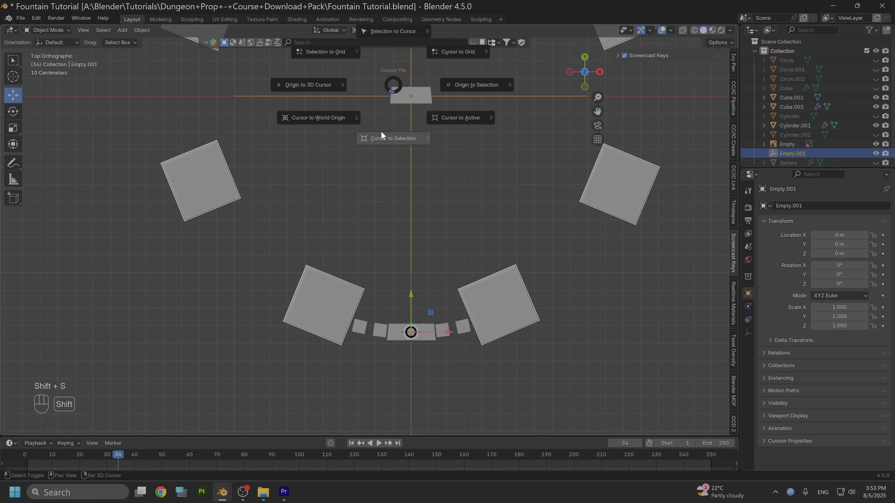
pyautogui.click(380, 138)
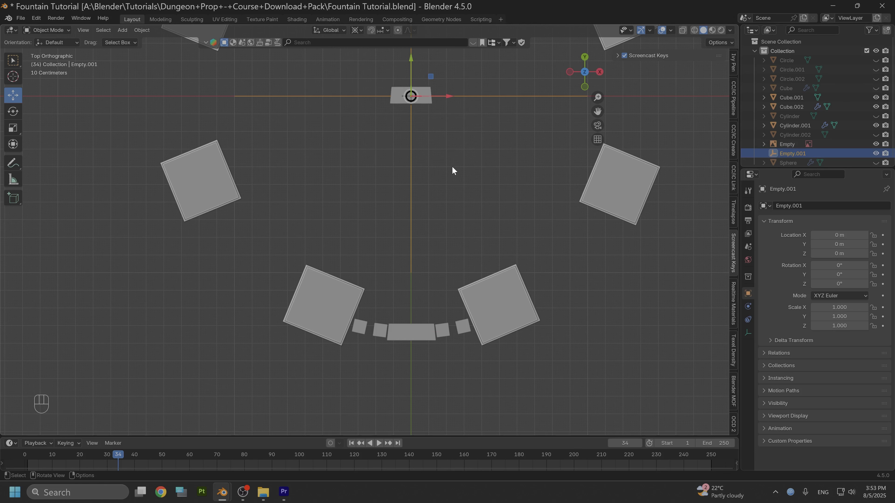
pyautogui.click(414, 333)
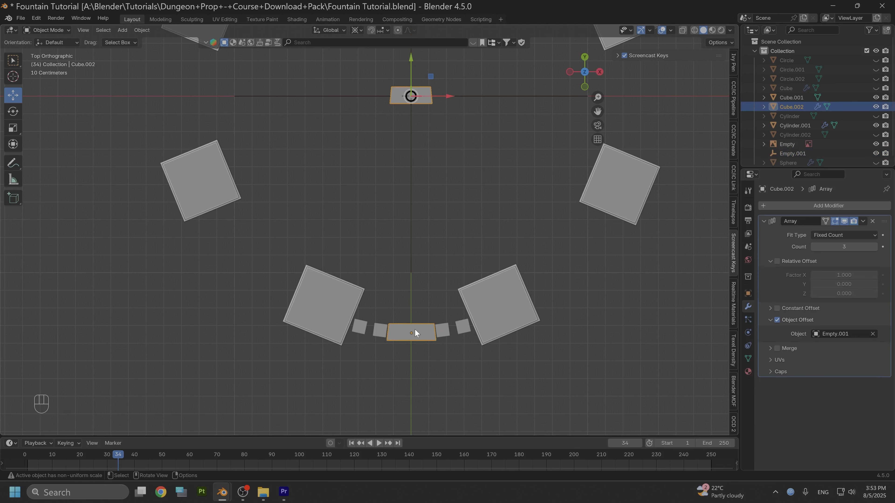
pyautogui.hotkey('shift', 's')
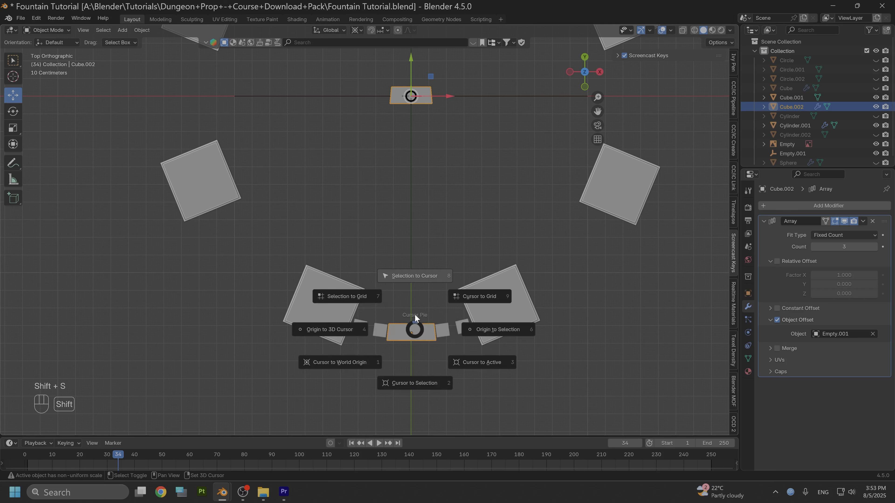
pyautogui.click(335, 329)
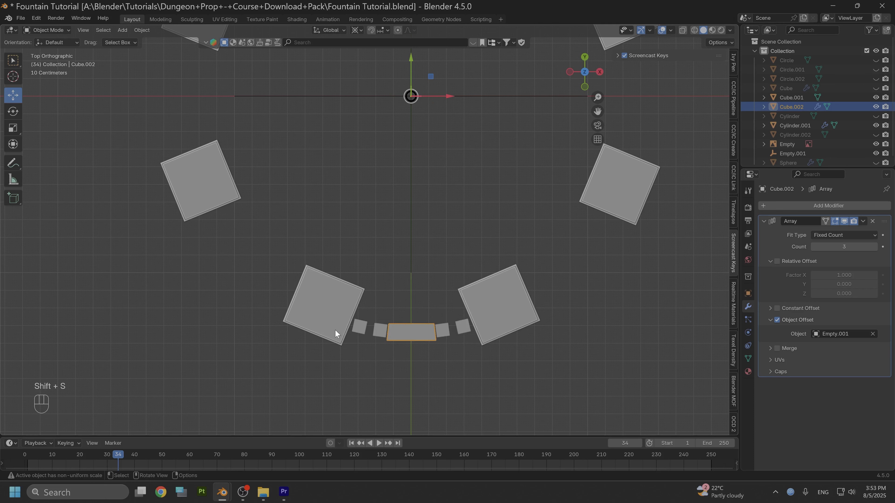
pyautogui.press('r')
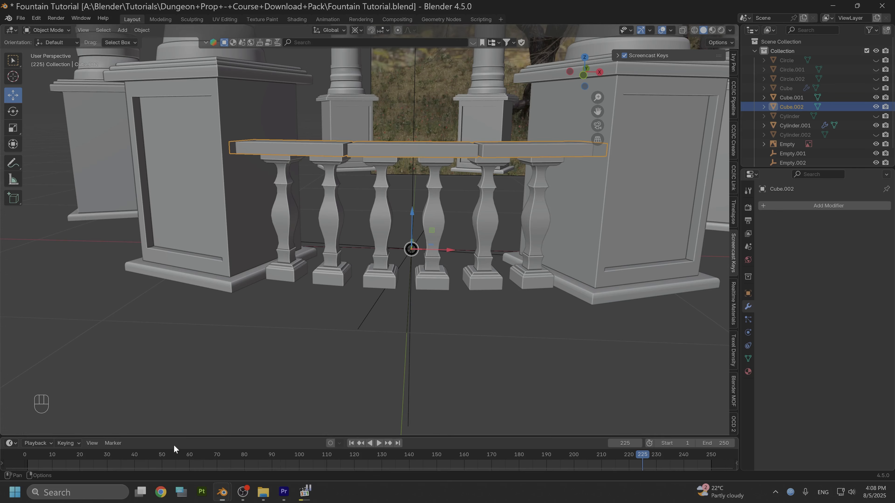
# Step: In Edit Mode, scale the three rail segments by about 1.023 around their individual origins to narrow the gaps between them
pyautogui.moveTo(408, 216); pyautogui.dragTo(130, 82, button='middle')
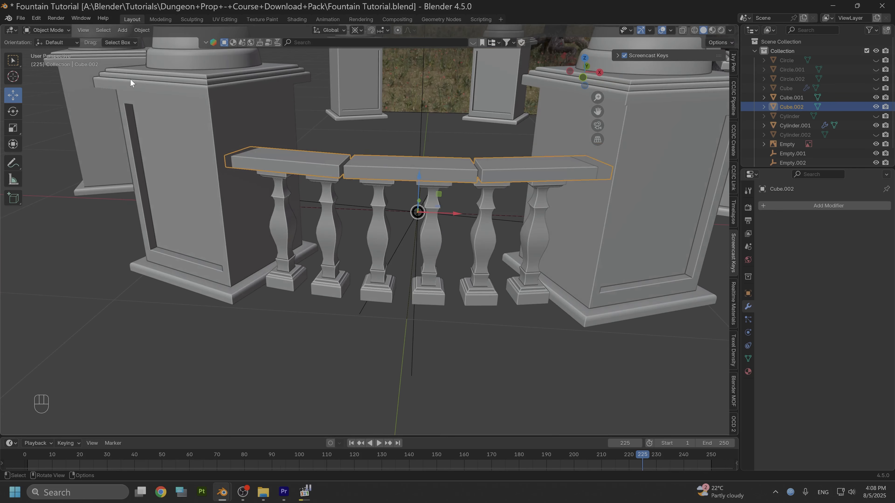
pyautogui.click(60, 31)
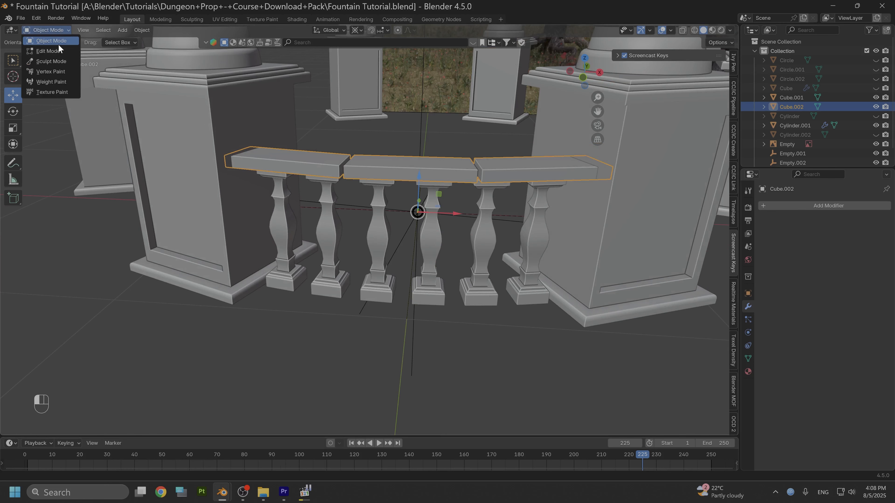
pyautogui.click(49, 51)
pyautogui.moveTo(422, 198)
pyautogui.mouseDown(button='middle')
pyautogui.moveTo(407, 203)
pyautogui.moveTo(406, 216)
pyautogui.moveTo(438, 203)
pyautogui.mouseUp(button='middle')
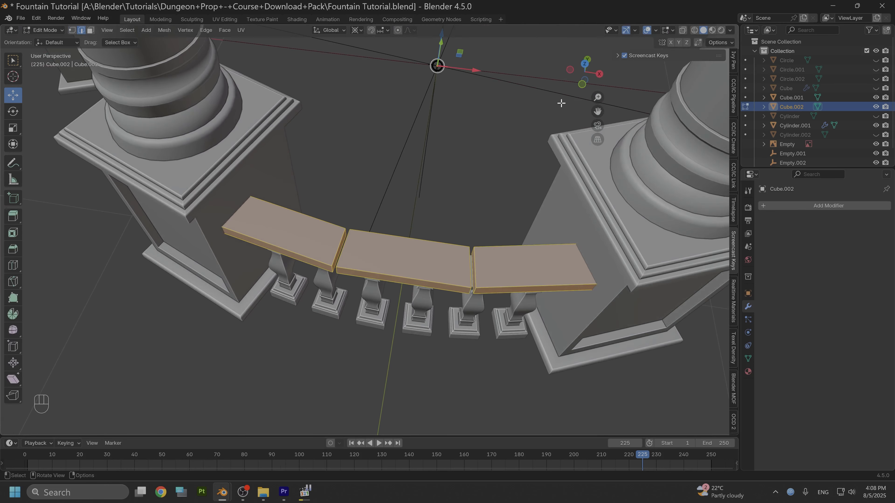
pyautogui.click(585, 64)
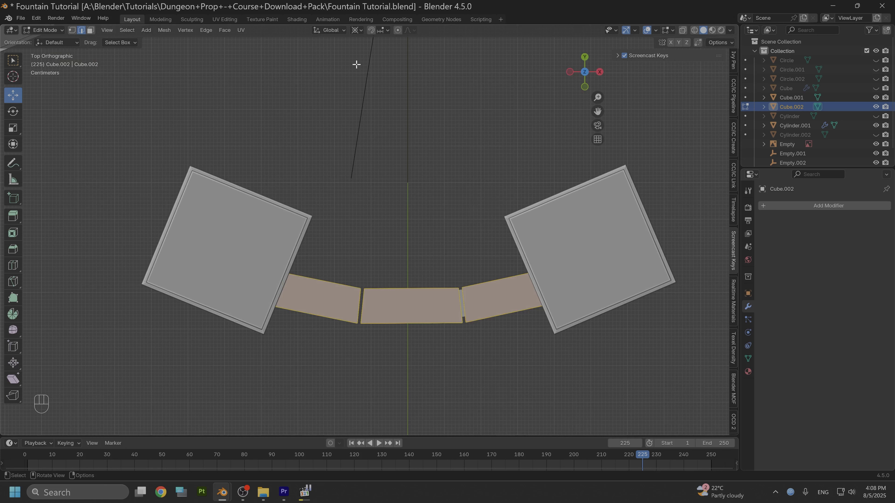
pyautogui.click(357, 30)
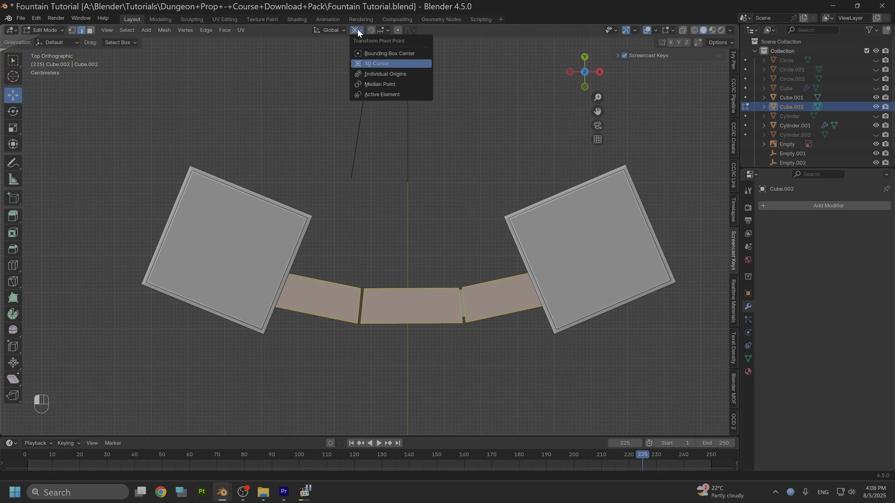
pyautogui.click(376, 74)
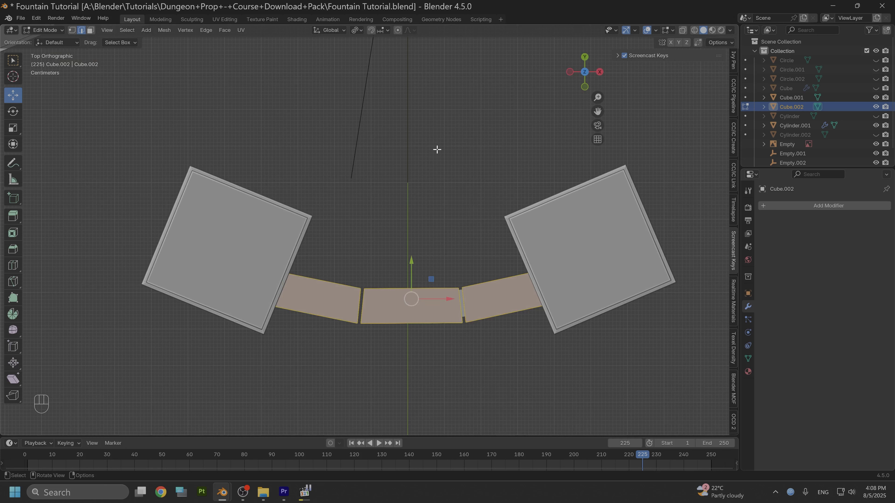
pyautogui.press('s')
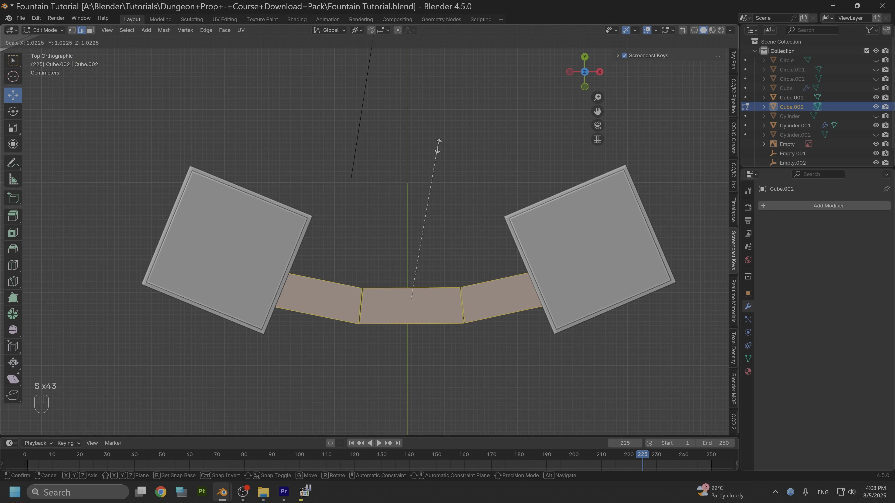
pyautogui.click(438, 146)
pyautogui.press('ctrl')
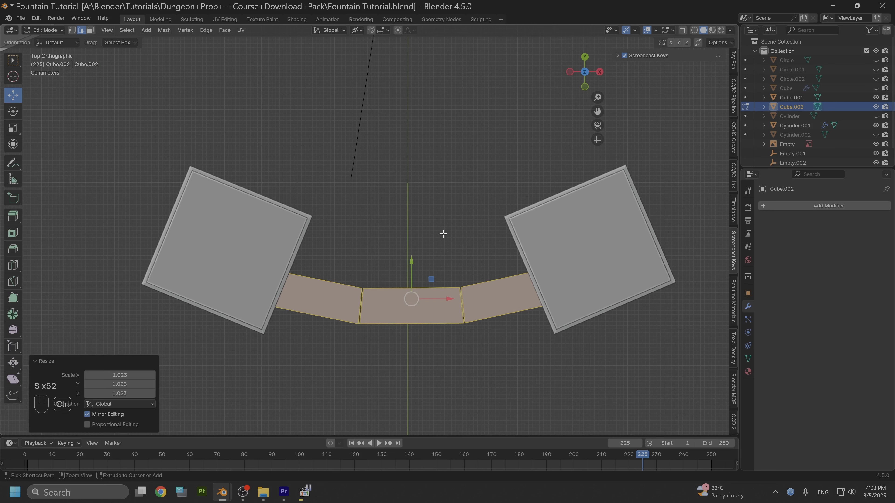
# Step: Bevel all edges of the three stone rail segments by about 0.0035 m with a single segment
pyautogui.hotkey('ctrl', 'b')
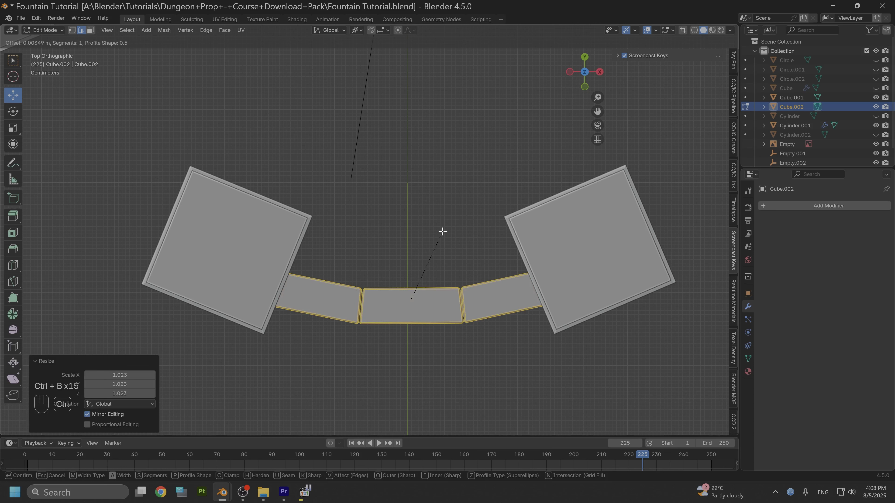
pyautogui.click(443, 231)
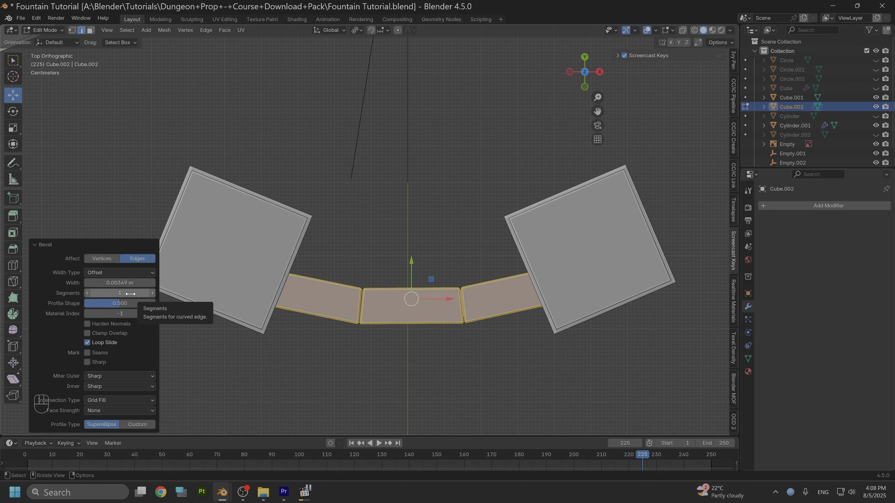
pyautogui.moveTo(289, 338); pyautogui.dragTo(313, 281, button='middle')
pyautogui.scroll(2, 313, 280)
pyautogui.keyDown('alt'); pyautogui.moveTo(360, 294); pyautogui.dragTo(355, 262); pyautogui.keyUp('alt')
pyautogui.scroll(-1, 371, 253)
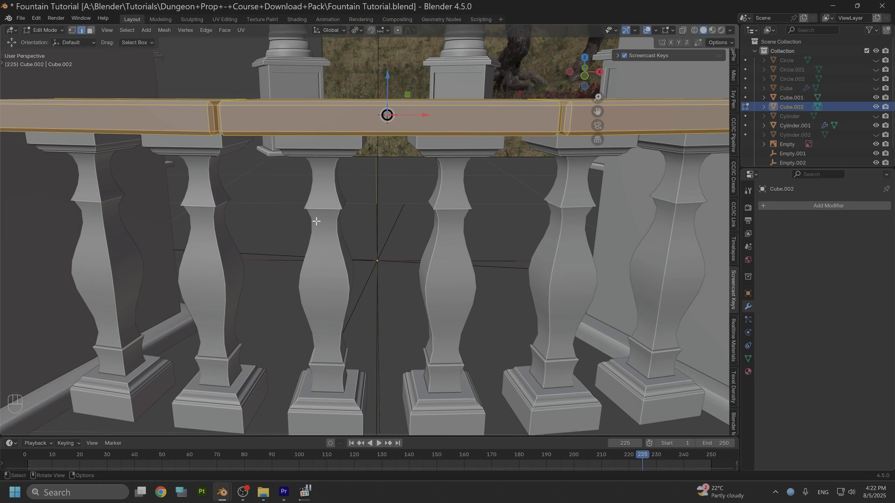
pyautogui.keyDown('alt'); pyautogui.moveTo(316, 221); pyautogui.dragTo(317, 252); pyautogui.keyUp('alt')
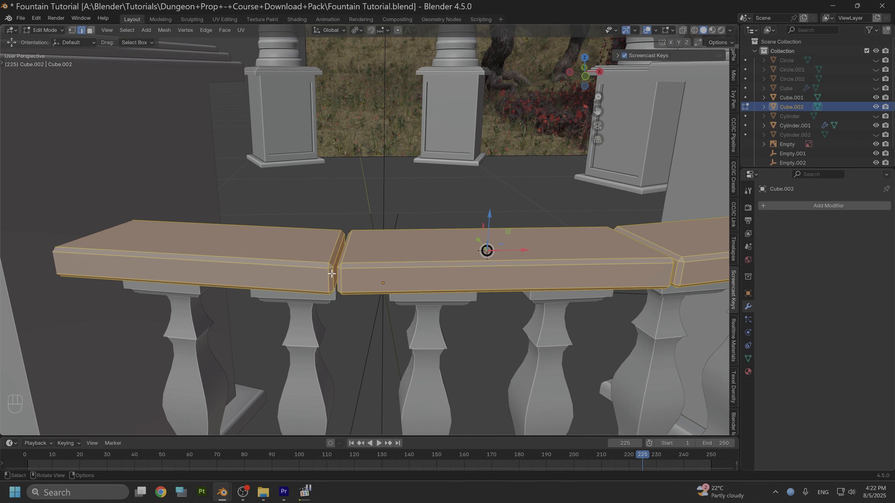
# Step: Scale the three rail segments by about 1.013 along global X around their individual origins, and return to Object Mode
pyautogui.click(585, 59)
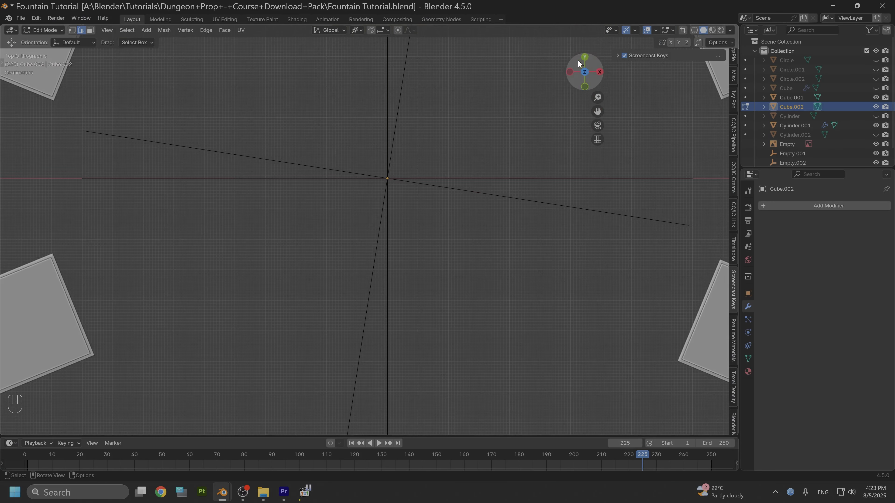
pyautogui.scroll(-4, 461, 176)
pyautogui.keyDown('alt'); pyautogui.moveTo(457, 189); pyautogui.dragTo(449, 56, button='middle'); pyautogui.keyUp('alt')
pyautogui.scroll(3, 402, 266)
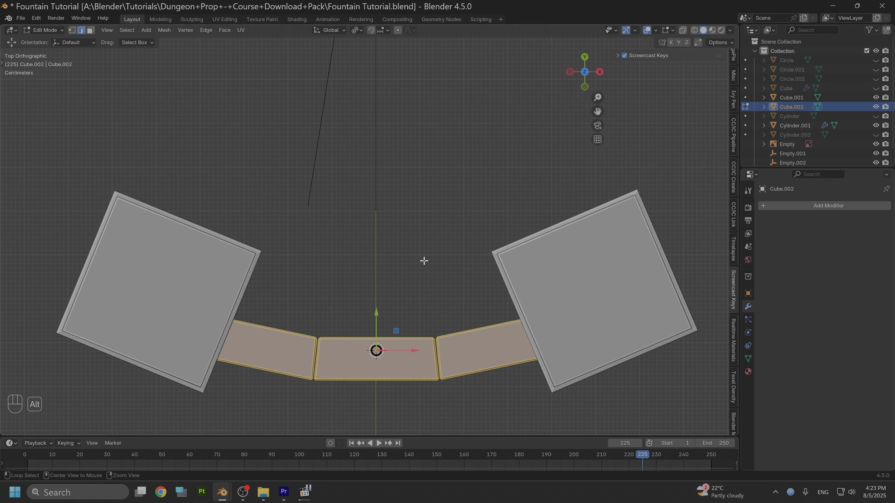
pyautogui.keyDown('shift'); pyautogui.moveTo(424, 260); pyautogui.dragTo(420, 154, button='middle'); pyautogui.keyUp('shift')
pyautogui.scroll(3, 387, 233)
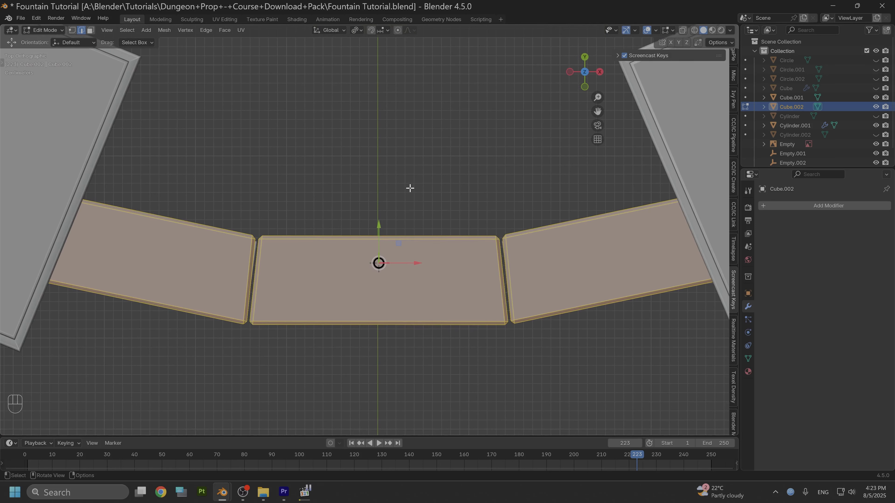
pyautogui.scroll(2, 408, 187)
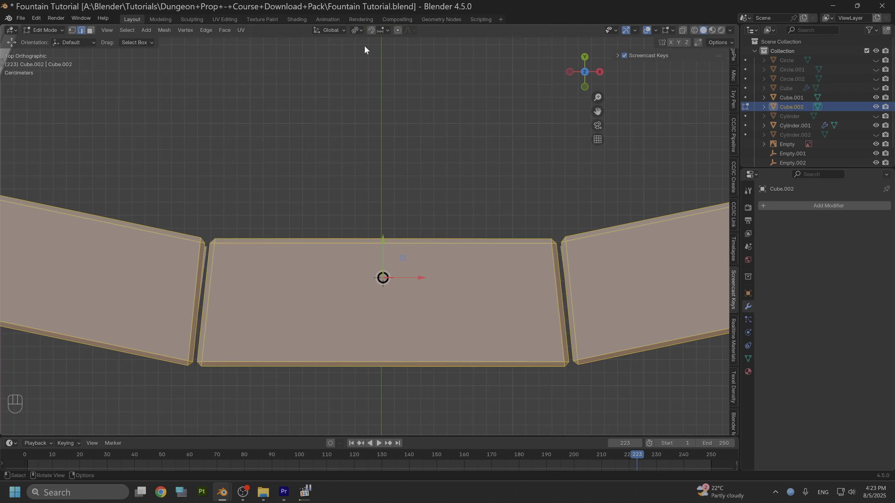
pyautogui.click(356, 30)
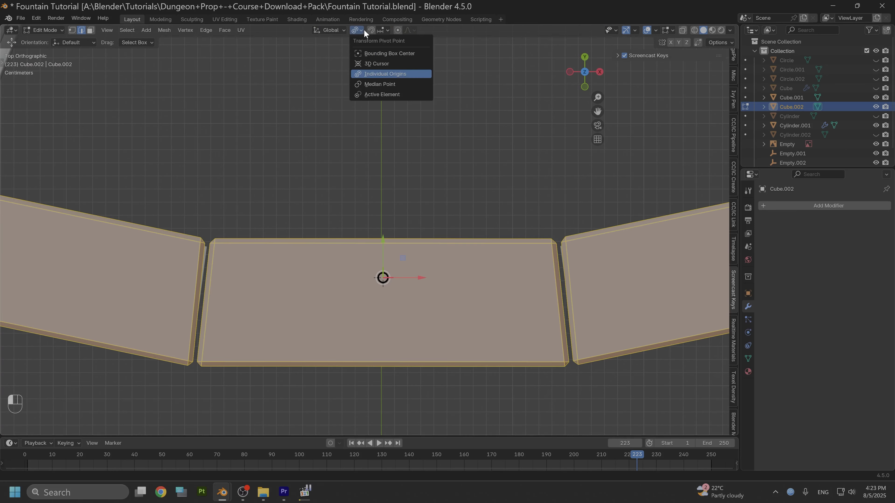
pyautogui.click(381, 74)
pyautogui.click(263, 190)
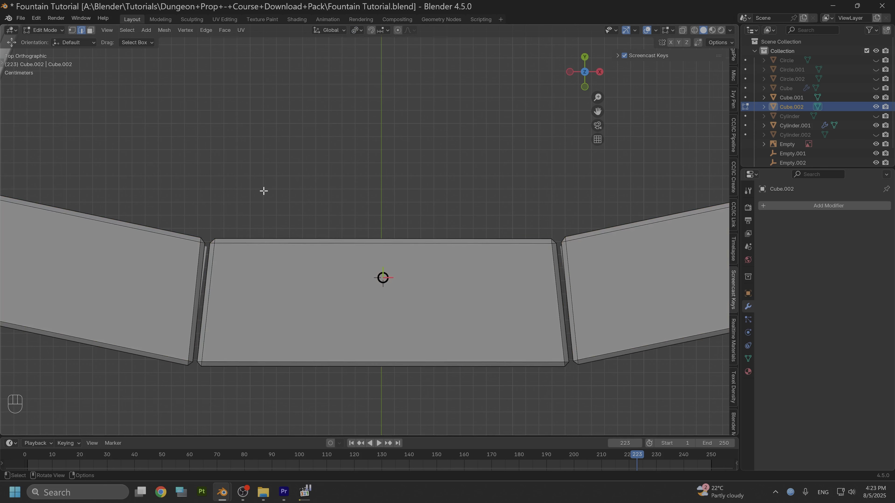
pyautogui.press('a')
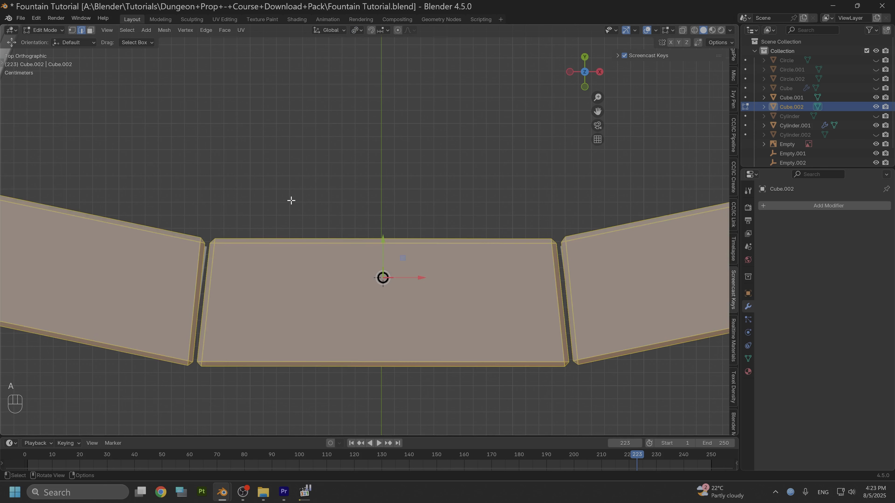
pyautogui.press('s')
pyautogui.press('x')
pyautogui.press('x')
pyautogui.press('x')
pyautogui.press('x')
pyautogui.press('x')
pyautogui.press('x')
pyautogui.press('x')
pyautogui.press('x')
pyautogui.press('x')
pyautogui.press('x')
pyautogui.press('x')
pyautogui.press('x')
pyautogui.press('x')
pyautogui.press('x')
pyautogui.press('x')
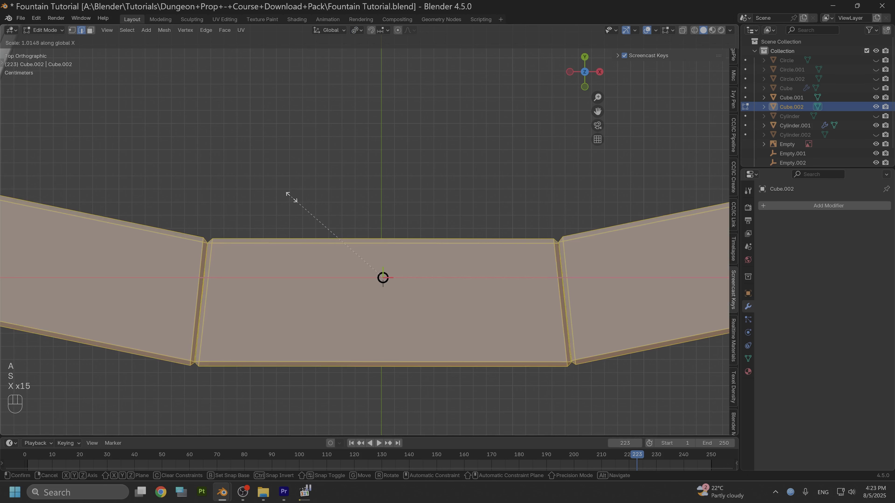
pyautogui.press('x')
pyautogui.press('x')
pyautogui.press('x')
pyautogui.press('x')
pyautogui.press('x')
pyautogui.press('x')
pyautogui.press('x')
pyautogui.press('x')
pyautogui.press('x')
pyautogui.press('x')
pyautogui.press('x')
pyautogui.press('x')
pyautogui.press('x')
pyautogui.press('x')
pyautogui.press('x')
pyautogui.press('x')
pyautogui.press('x')
pyautogui.press('x')
pyautogui.press('x')
pyautogui.press('x')
pyautogui.press('x')
pyautogui.press('x')
pyautogui.press('x')
pyautogui.press('x')
pyautogui.press('x')
pyautogui.press('x')
pyautogui.press('x')
pyautogui.press('x')
pyautogui.click(292, 199)
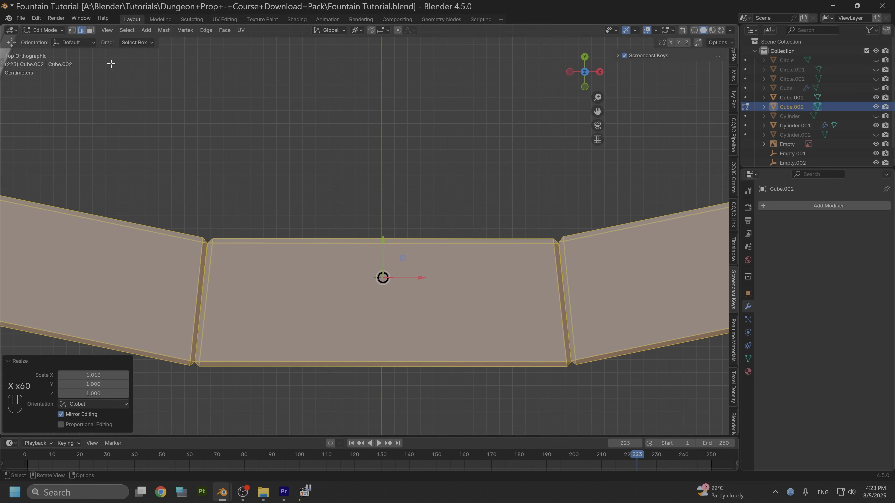
pyautogui.click(49, 30)
pyautogui.click(50, 44)
# Step: Examine the rail and balusters between the two columns from several angles, including the front view
pyautogui.keyDown('alt'); pyautogui.moveTo(159, 131); pyautogui.dragTo(379, 167); pyautogui.keyUp('alt')
pyautogui.scroll(2, 365, 203)
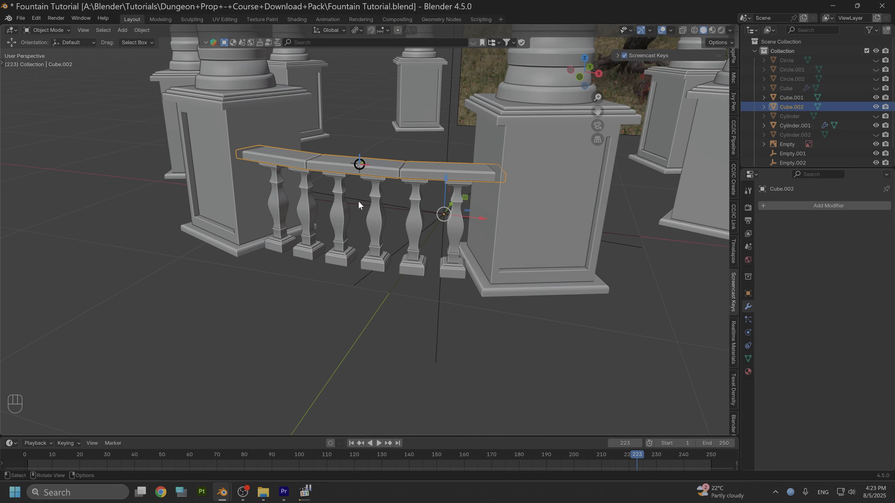
pyautogui.scroll(3, 336, 205)
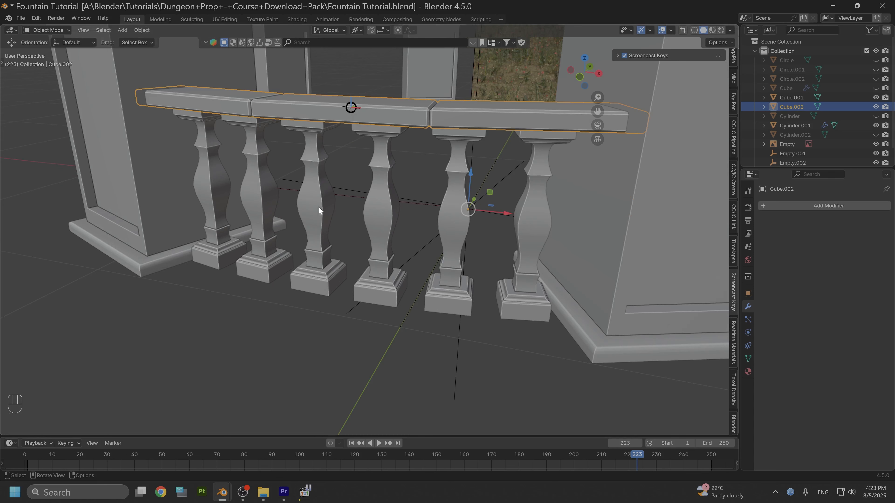
pyautogui.scroll(-4, 404, 236)
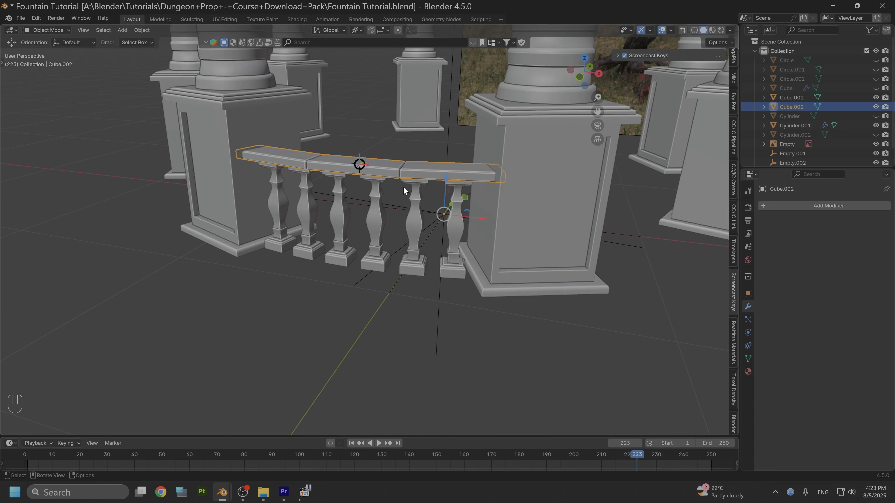
pyautogui.moveTo(404, 190); pyautogui.dragTo(565, 163, button='middle')
pyautogui.scroll(-3, 528, 118)
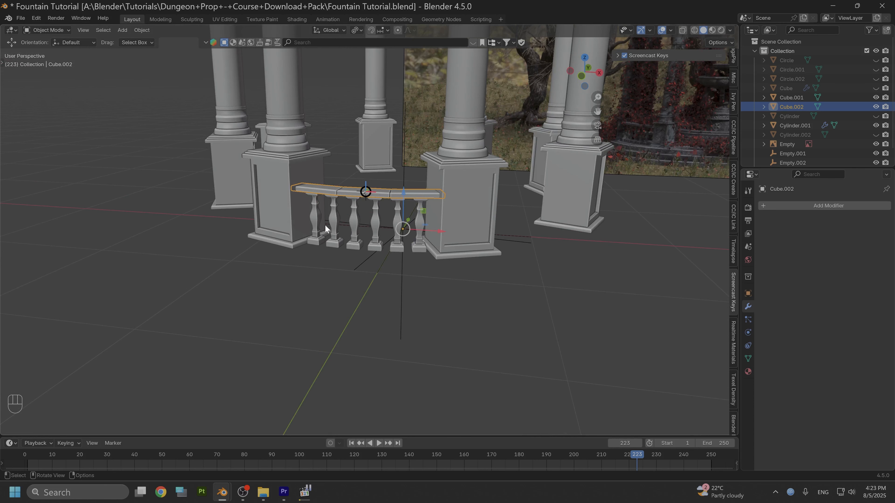
pyautogui.scroll(-2, 337, 207)
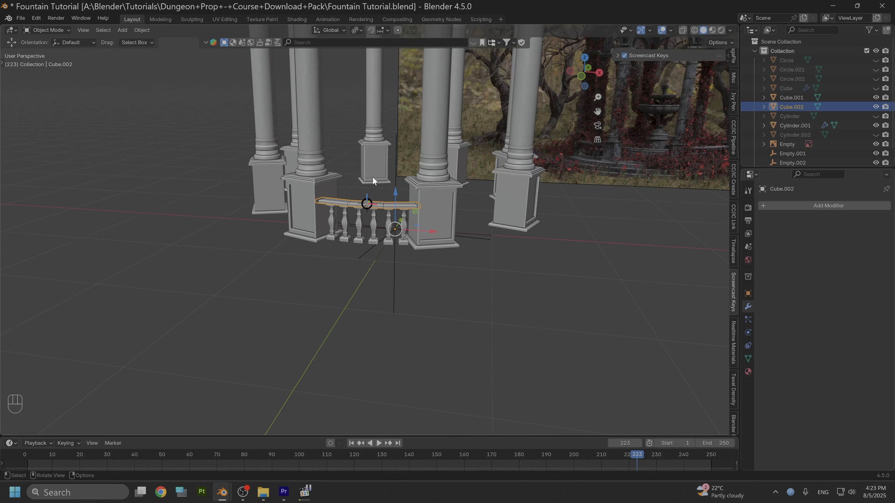
pyautogui.moveTo(397, 157); pyautogui.dragTo(371, 199, button='middle')
pyautogui.scroll(4, 366, 204)
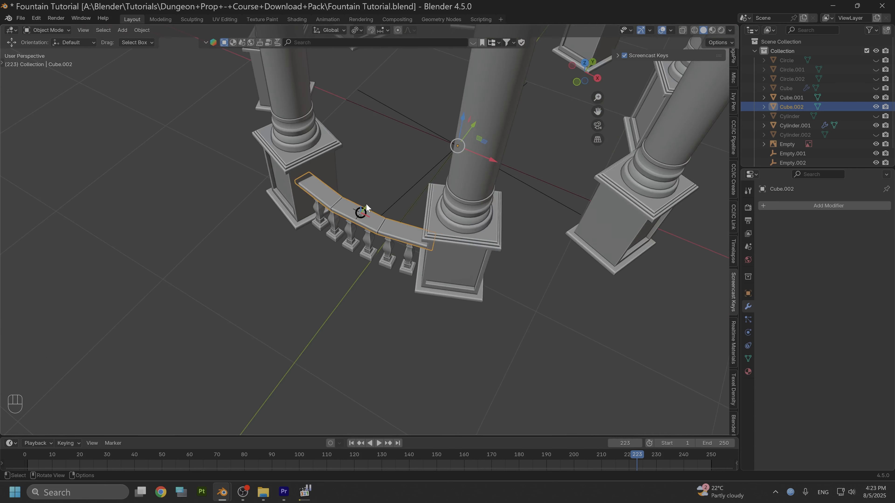
pyautogui.moveTo(310, 220); pyautogui.dragTo(560, 90, button='middle')
pyautogui.click(580, 76)
pyautogui.scroll(2, 377, 153)
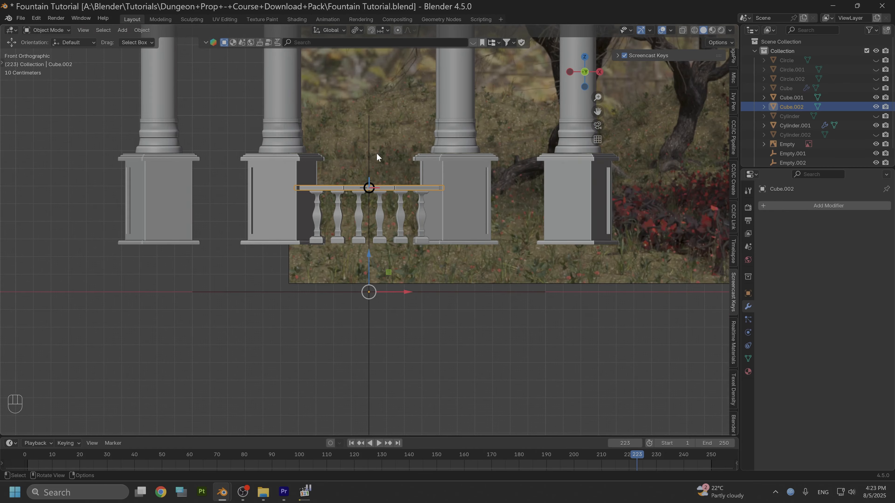
pyautogui.moveTo(376, 153); pyautogui.dragTo(423, 223, button='middle')
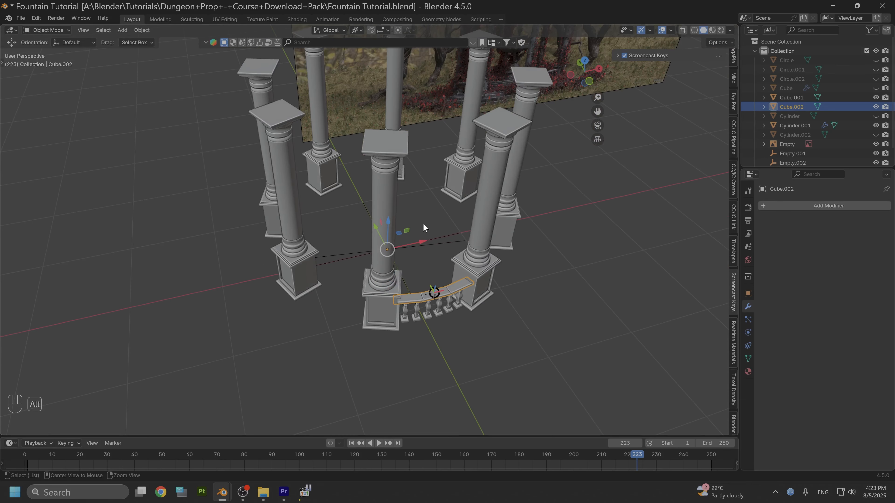
# Step: Reveal all hidden objects of the fountain gazebo
pyautogui.hotkey('alt', 'h')
pyautogui.moveTo(448, 289); pyautogui.dragTo(420, 259, button='middle')
pyautogui.scroll(-2, 419, 255)
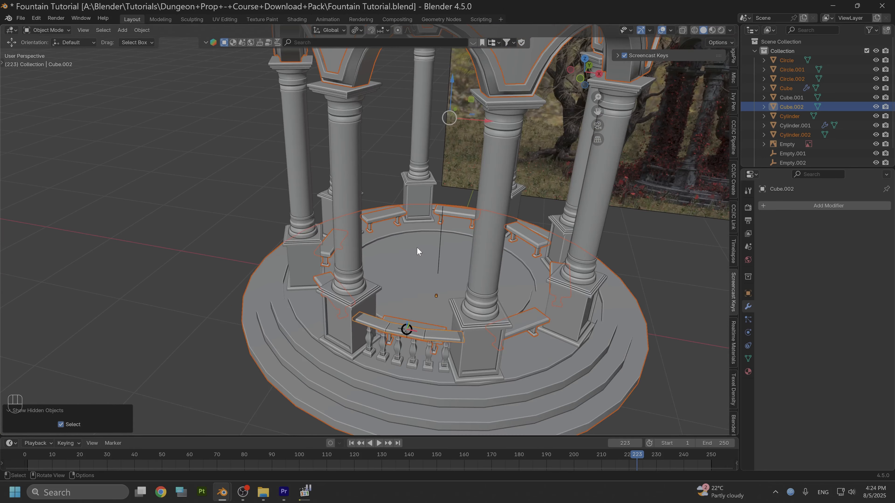
# Step: In Edit Mode, inset the central circular face of the round stepped base by about 0.143 m
pyautogui.click(421, 273)
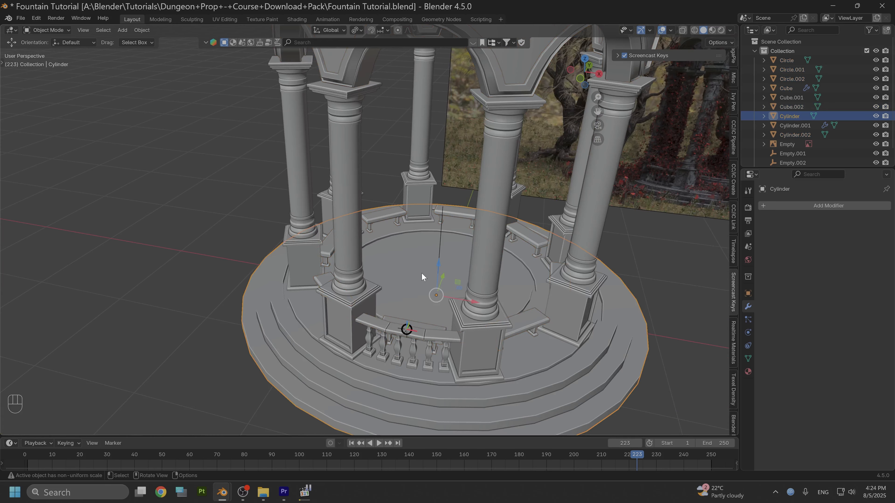
pyautogui.moveTo(421, 273)
pyautogui.mouseDown(button='middle')
pyautogui.moveTo(413, 255)
pyautogui.moveTo(423, 281)
pyautogui.moveTo(421, 269)
pyautogui.mouseUp(button='middle')
pyautogui.scroll(3, 421, 268)
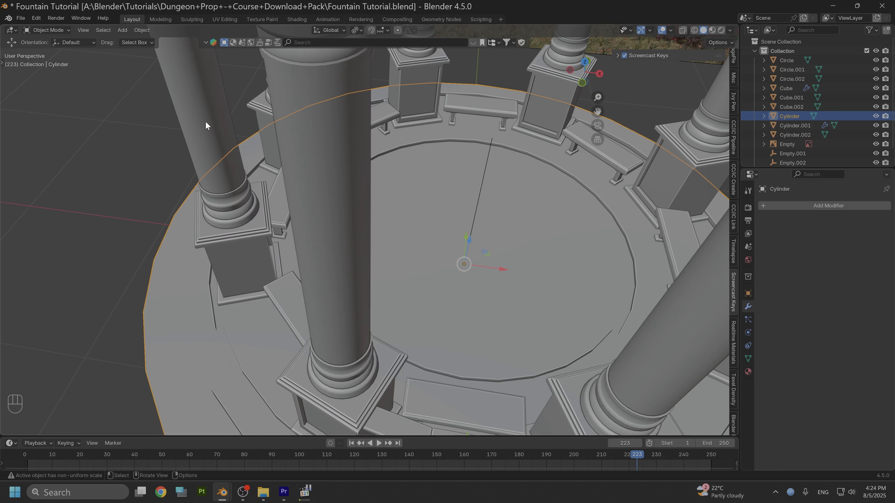
pyautogui.click(53, 31)
pyautogui.click(55, 52)
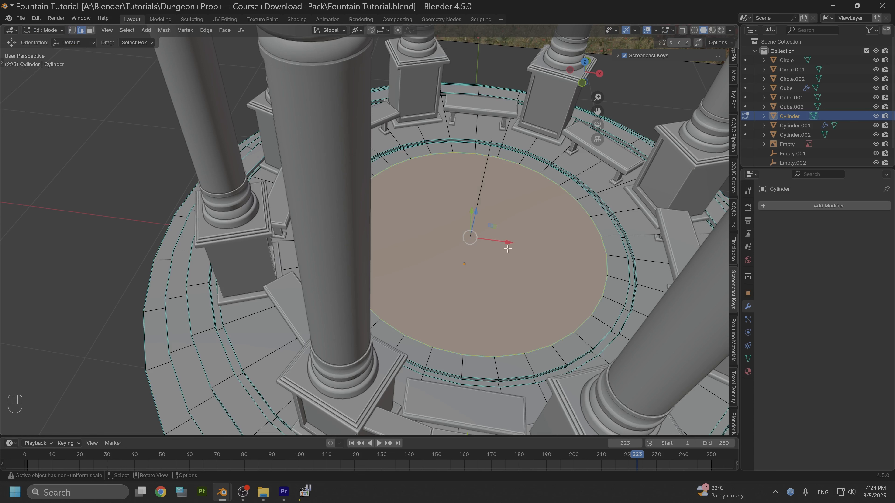
pyautogui.hotkey('alt', 'a')
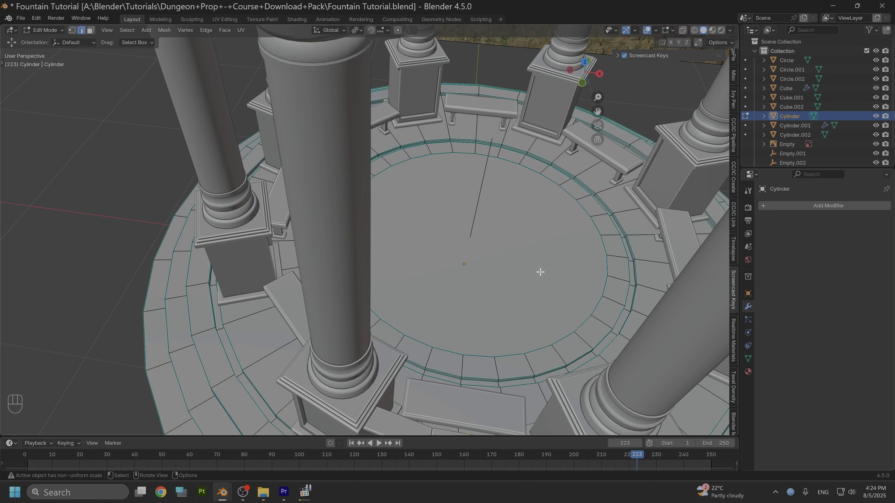
pyautogui.click(90, 30)
pyautogui.click(413, 188)
pyautogui.press('i')
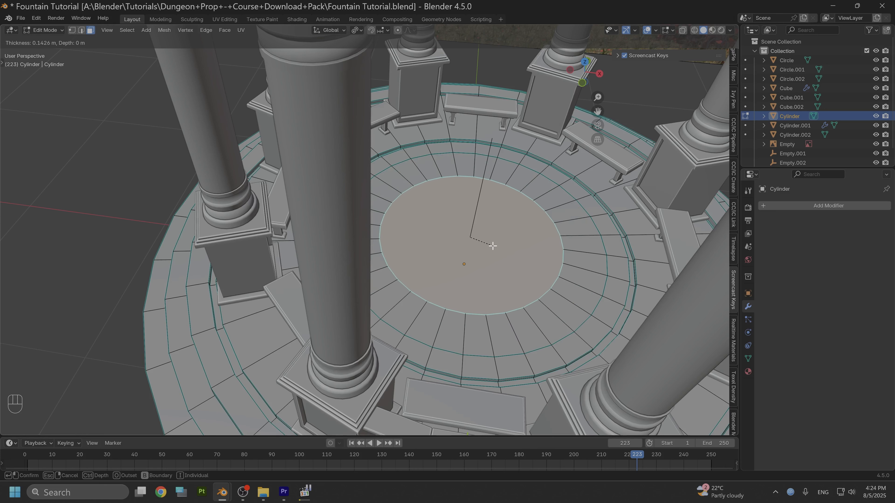
pyautogui.click(492, 246)
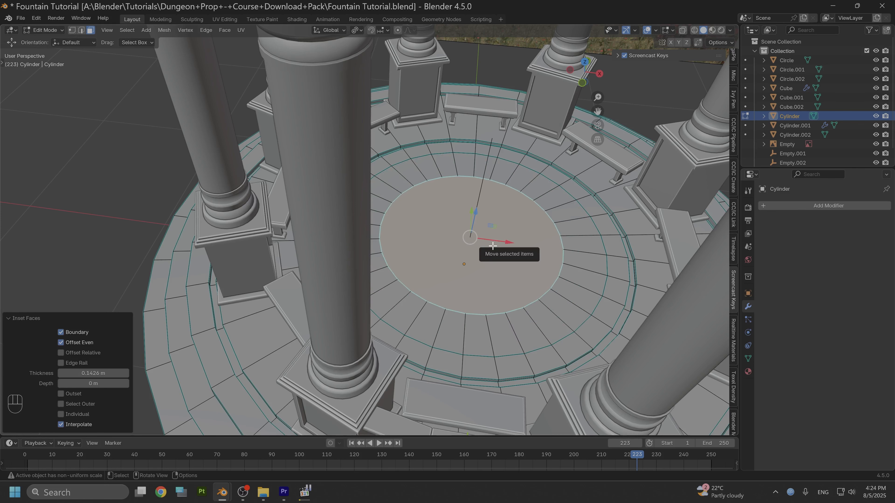
pyautogui.press('i')
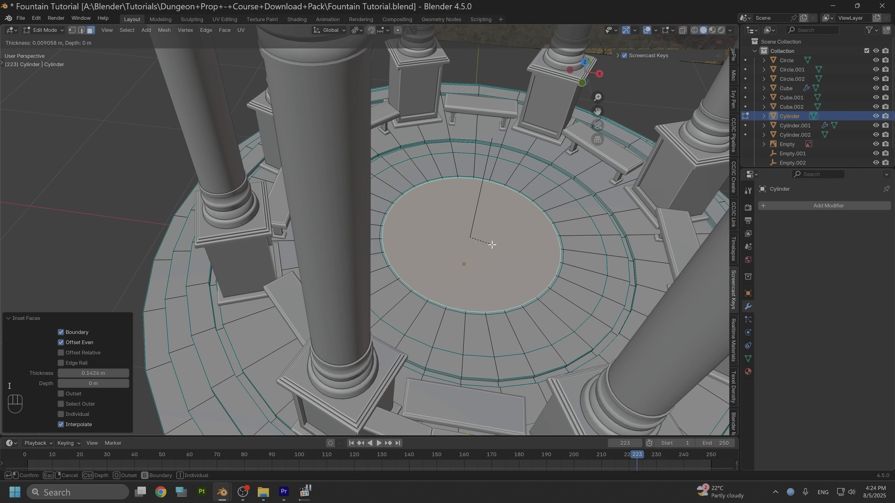
pyautogui.click(492, 244)
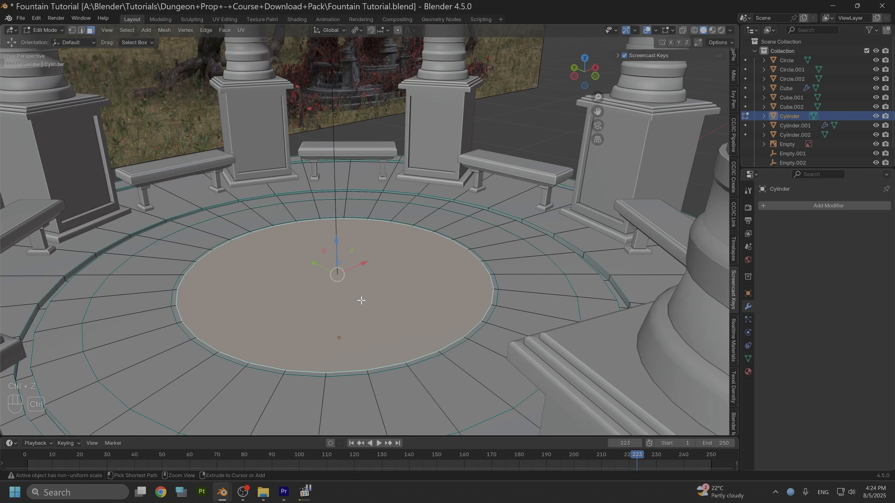
pyautogui.hotkey('ctrl', 'z')
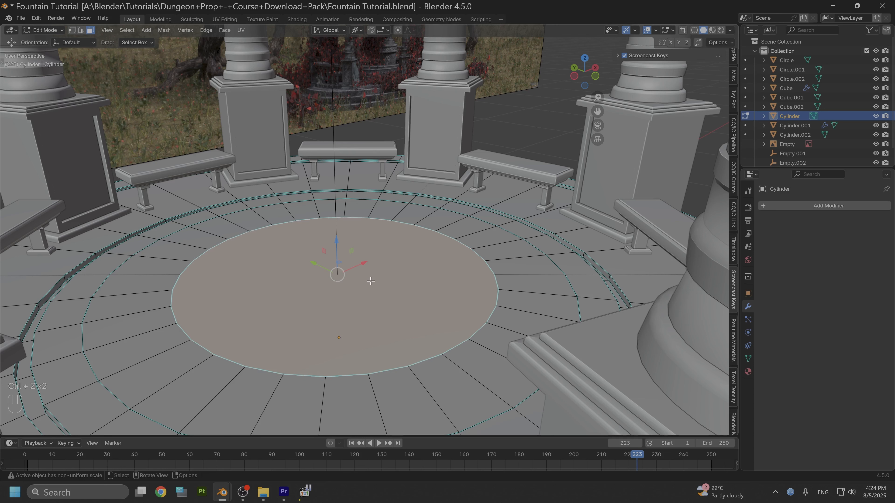
# Step: Extrude the base's central circular face down about 0.009 m and inset it by about 0.008 m
pyautogui.press('e')
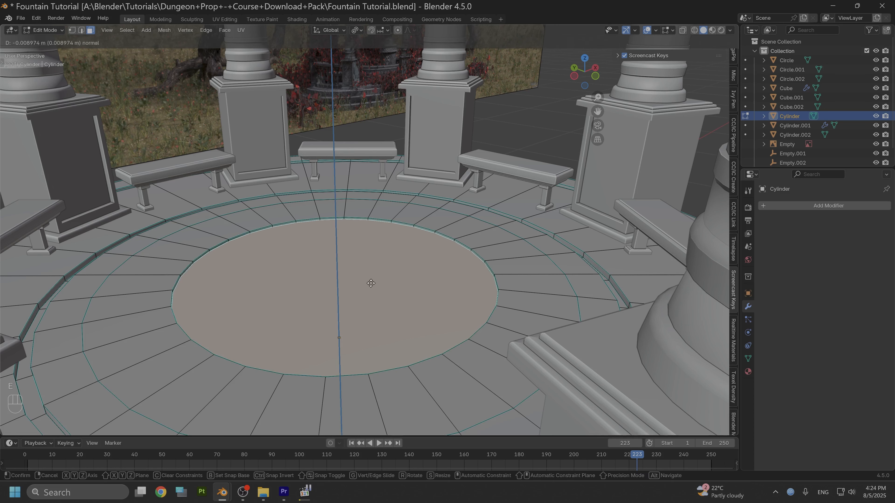
pyautogui.click(371, 283)
pyautogui.press('i')
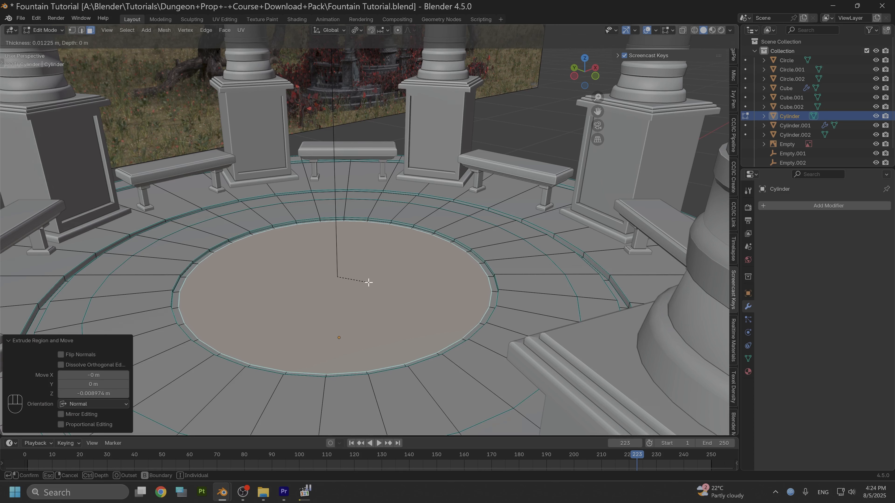
pyautogui.click(370, 281)
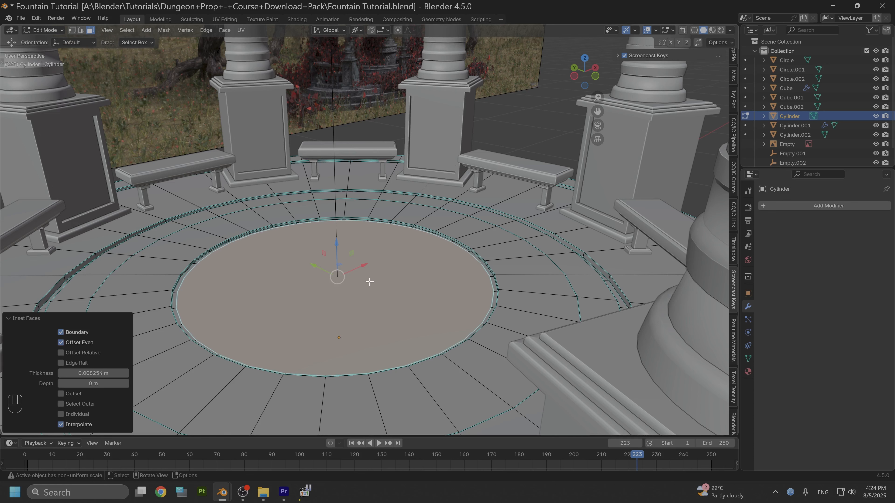
# Step: Extrude the base's central circular face up about 0.015 m and inset it by about 0.034 m
pyautogui.press('e')
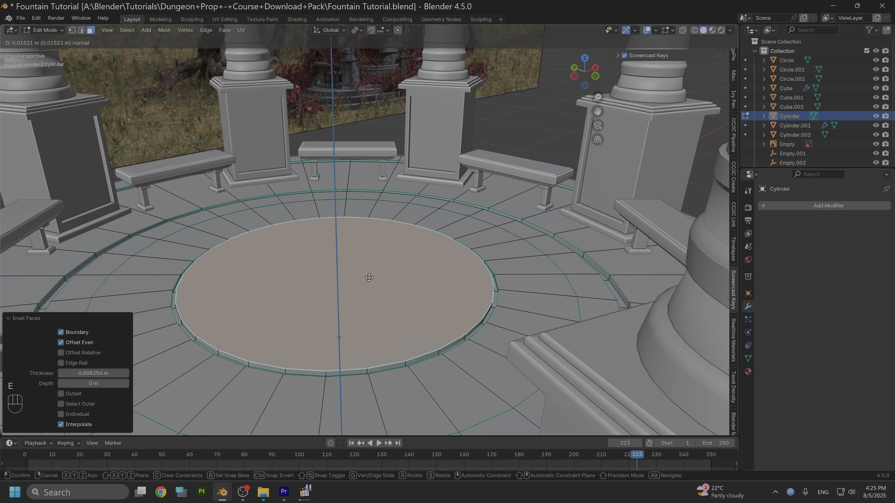
pyautogui.click(369, 278)
pyautogui.press('i')
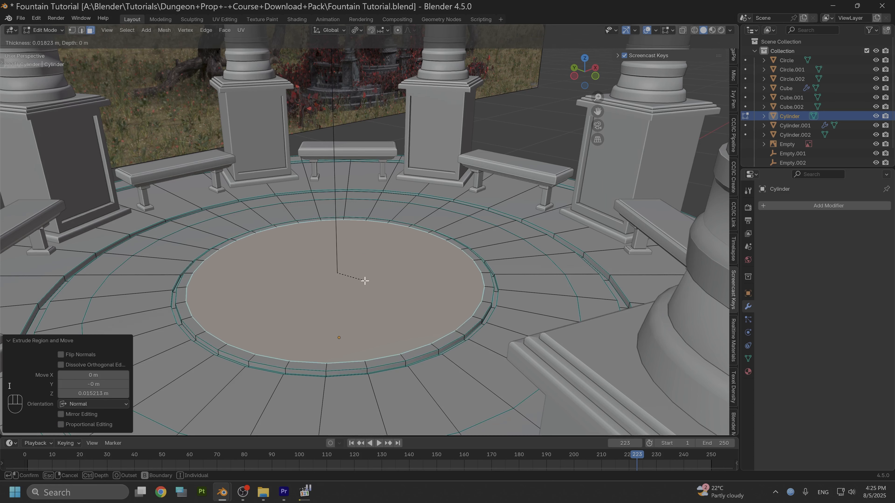
pyautogui.click(361, 284)
pyautogui.moveTo(361, 284); pyautogui.dragTo(392, 275, button='middle')
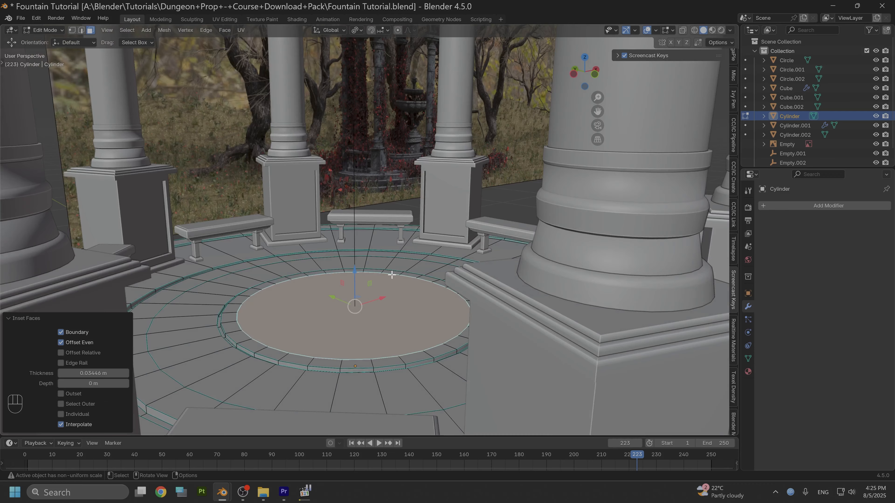
pyautogui.keyDown('alt'); pyautogui.moveTo(388, 257); pyautogui.dragTo(391, 280); pyautogui.keyUp('alt')
pyautogui.scroll(2, 378, 274)
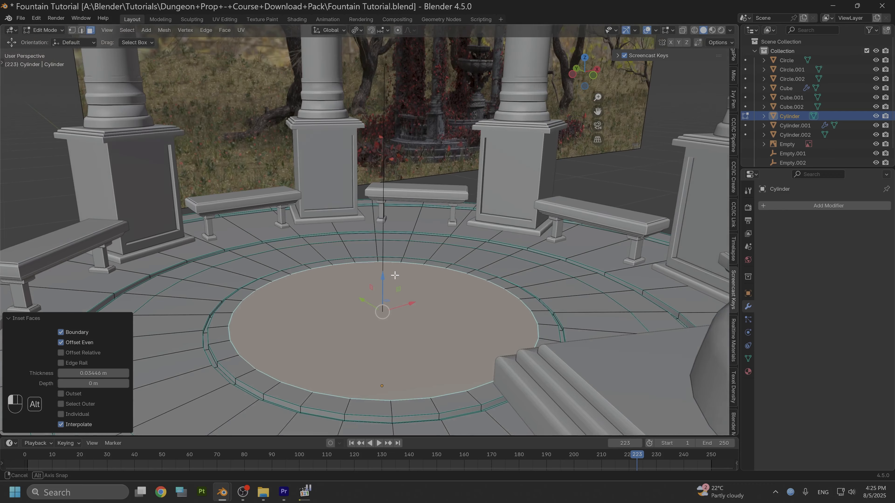
pyautogui.scroll(-2, 391, 280)
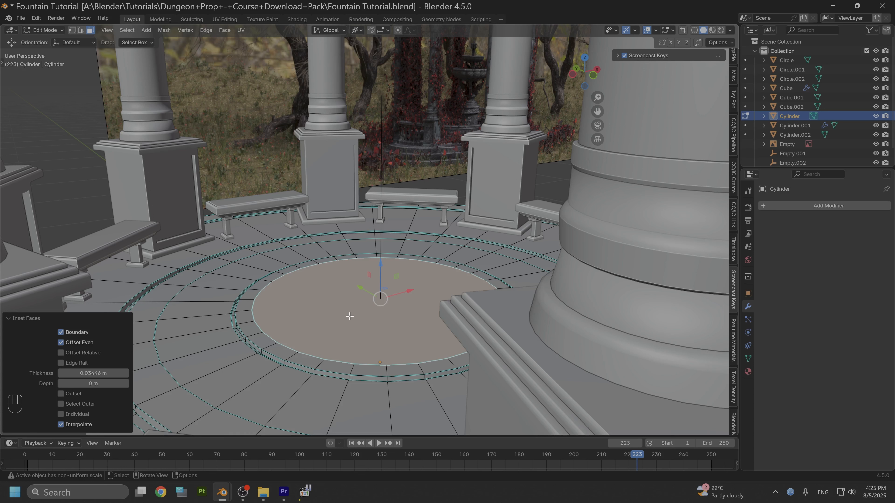
# Step: Duplicate the central circular face in place, raise the copy about 0.013 m and separate it into its own object
pyautogui.press('shift')
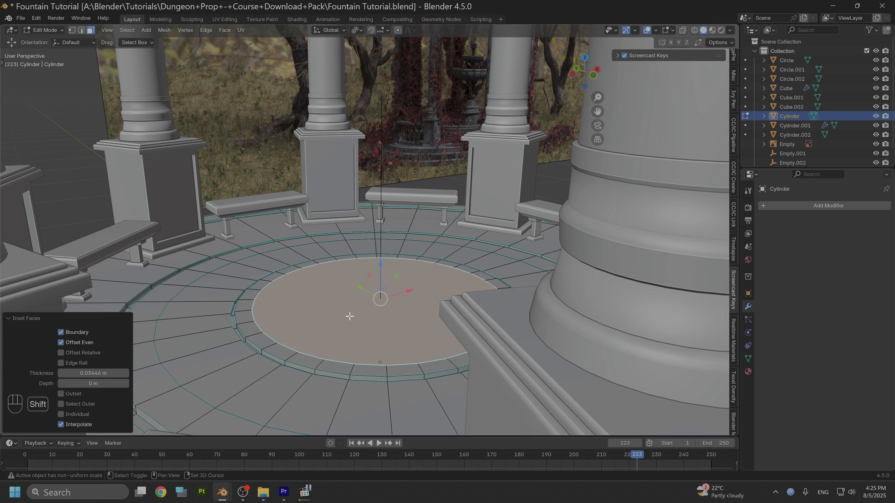
pyautogui.hotkey('shift', 'd')
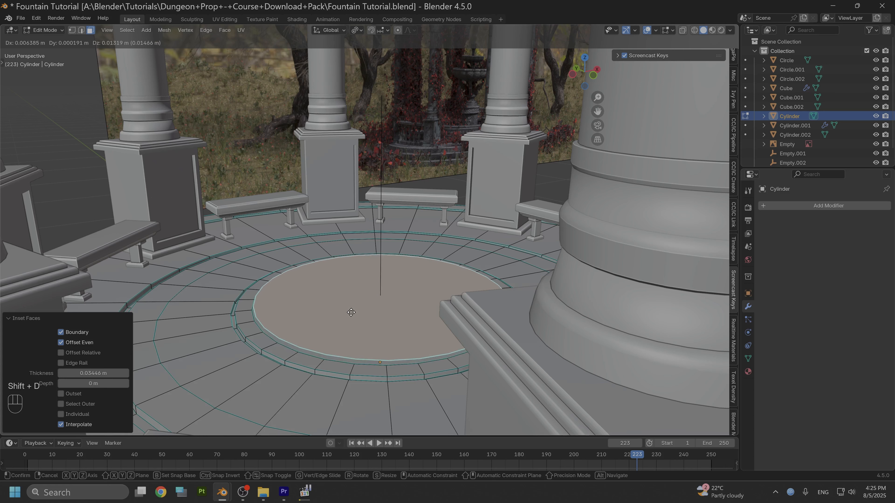
pyautogui.rightClick(350, 313)
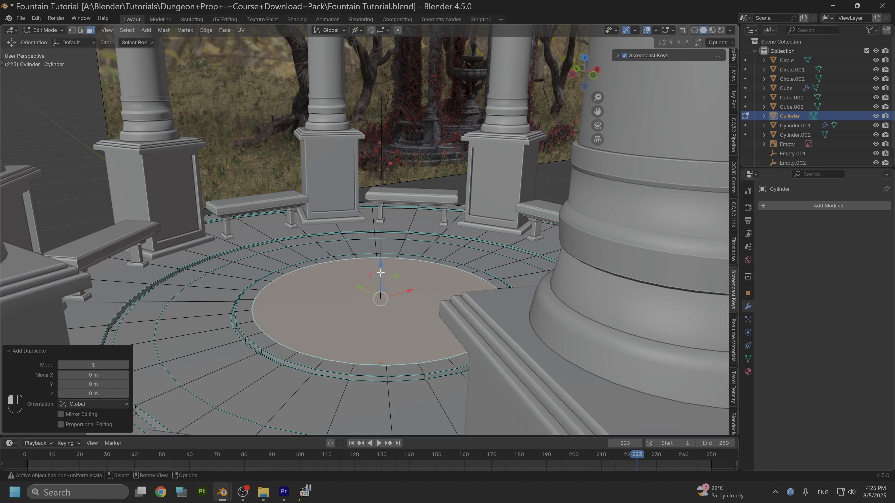
pyautogui.moveTo(380, 273)
pyautogui.mouseDown()
pyautogui.moveTo(380, 262)
pyautogui.moveTo(383, 273)
pyautogui.mouseUp()
pyautogui.scroll(2, 346, 322)
pyautogui.rightClick(348, 319)
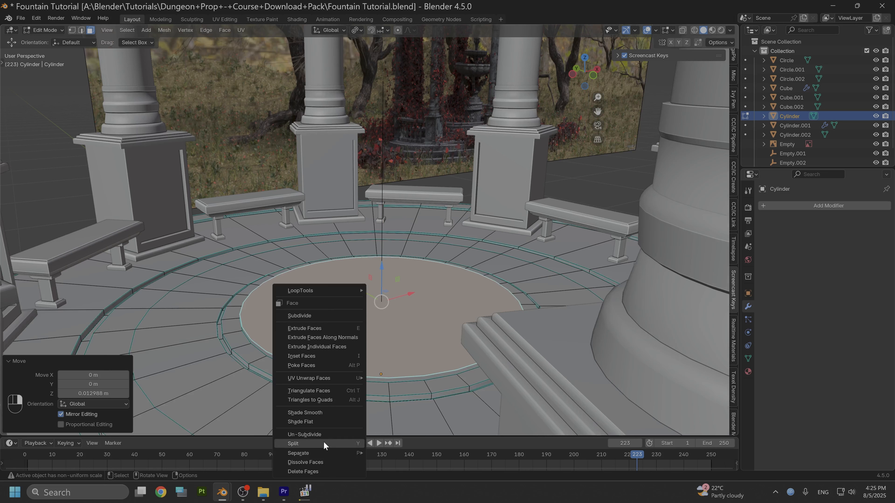
pyautogui.moveTo(317, 452)
pyautogui.click(384, 432)
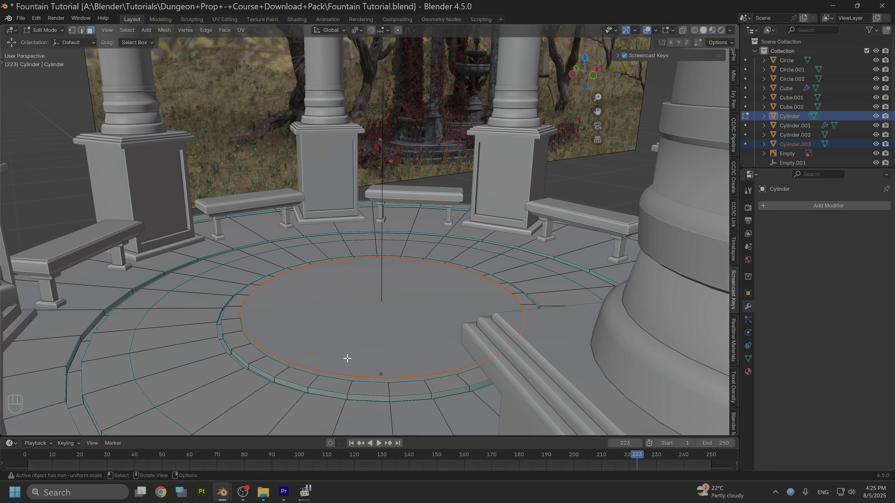
# Step: Grid-fill the base's original central circular face with a span of 8
pyautogui.keyDown('alt'); pyautogui.click(340, 378); pyautogui.keyUp('alt')
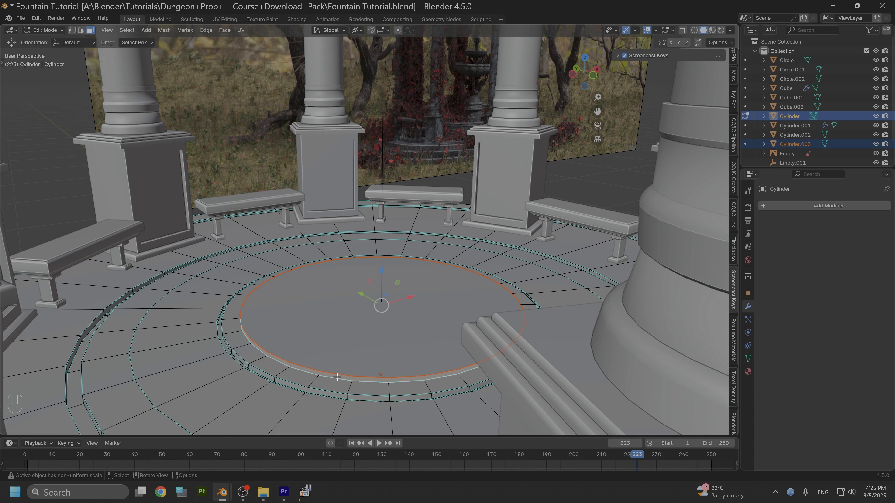
pyautogui.hotkey('ctrl', 'f')
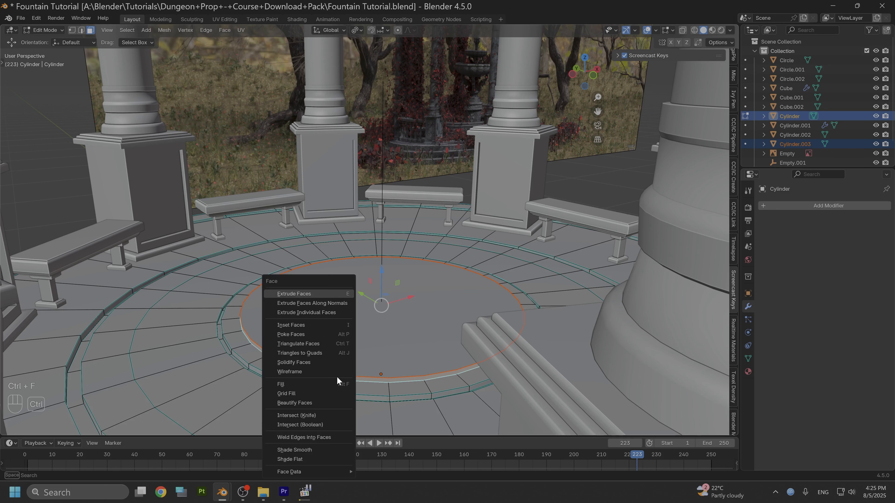
pyautogui.click(309, 393)
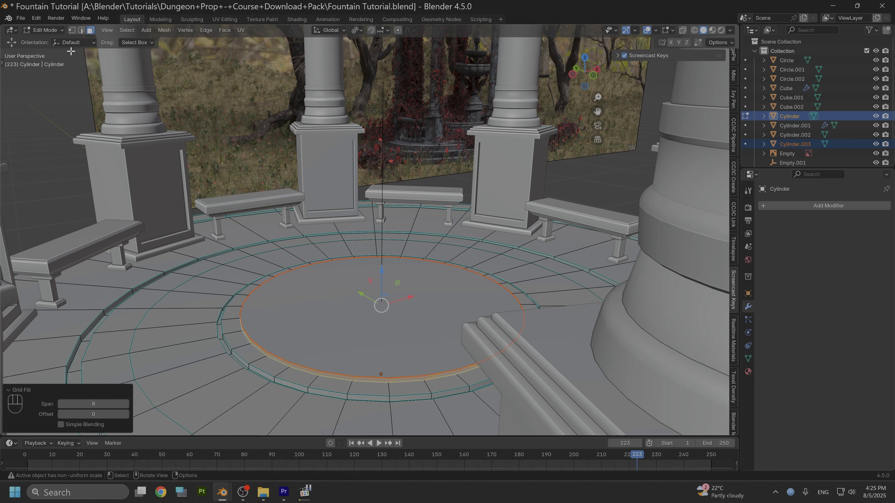
# Step: Hide the separated disc and examine the grid-filled centre of the stepped base in Edit Mode
pyautogui.click(50, 31)
pyautogui.click(51, 40)
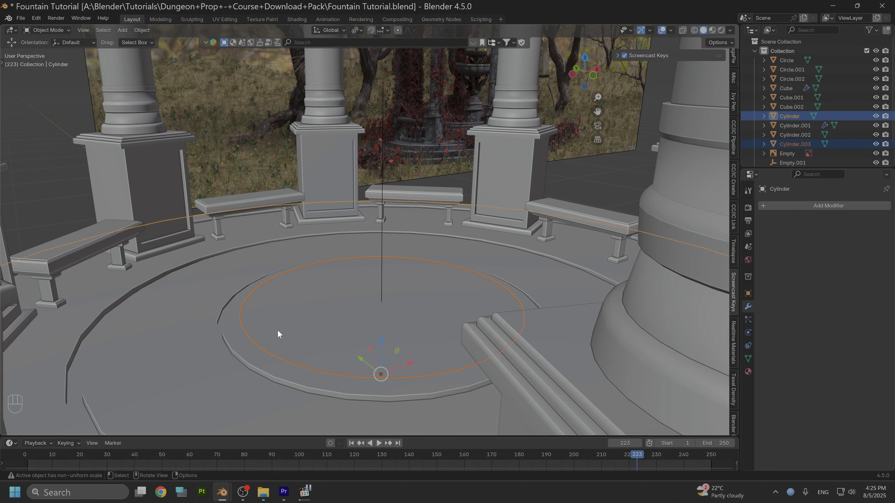
pyautogui.click(337, 333)
pyautogui.press('h')
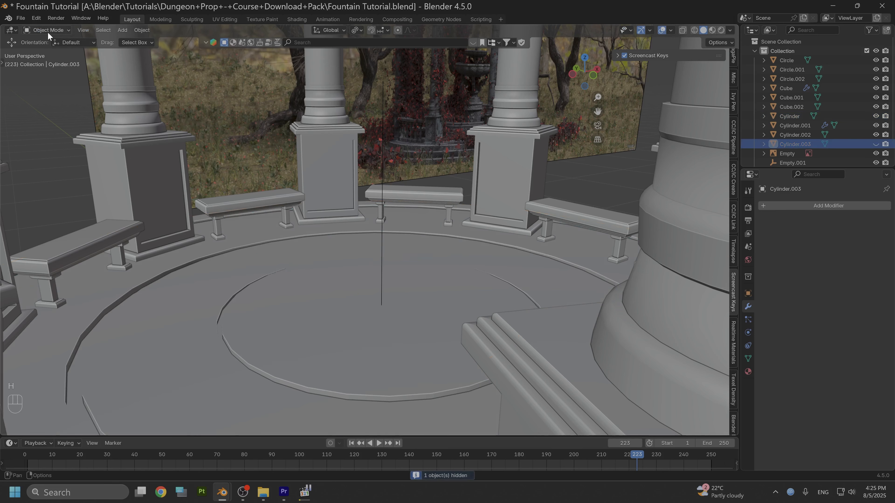
pyautogui.click(307, 335)
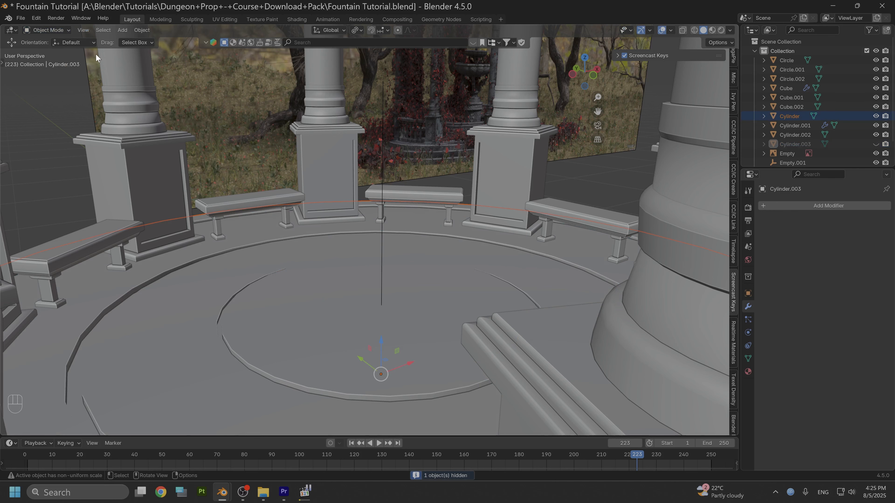
pyautogui.click(61, 30)
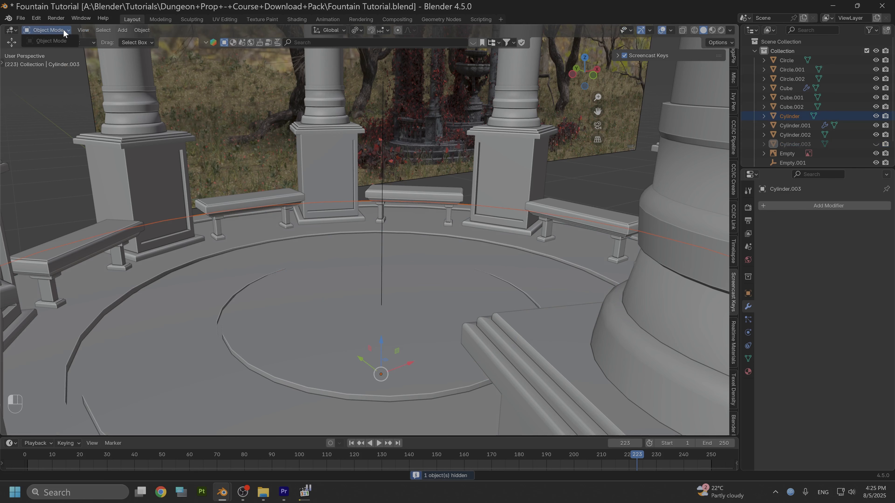
pyautogui.click(268, 356)
pyautogui.click(50, 30)
pyautogui.click(54, 51)
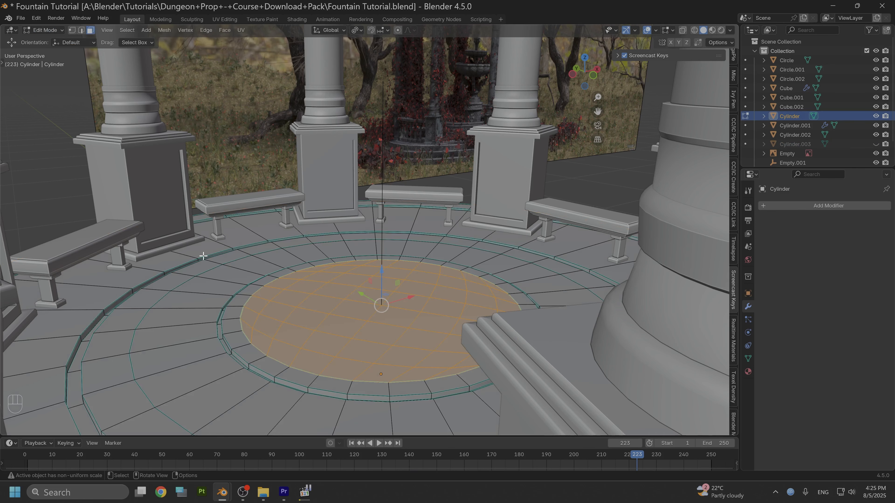
pyautogui.scroll(1, 263, 308)
pyautogui.keyDown('alt'); pyautogui.moveTo(306, 308); pyautogui.dragTo(309, 328); pyautogui.keyUp('alt')
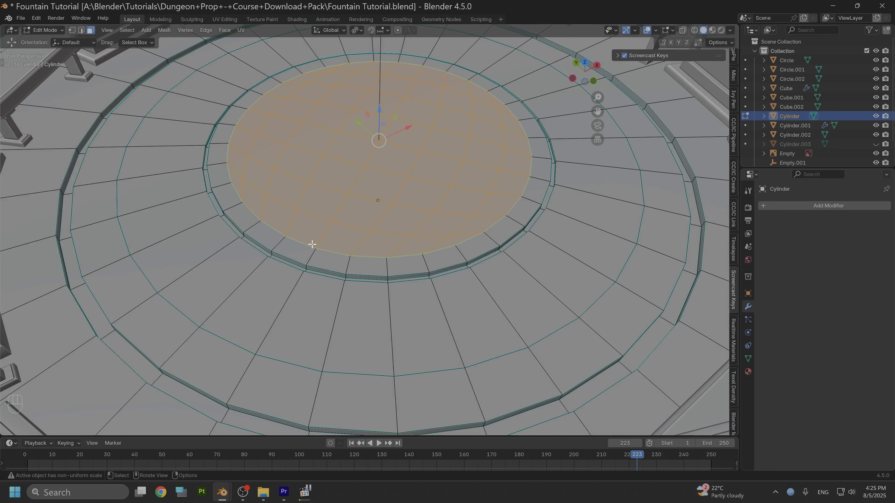
pyautogui.keyDown('alt'); pyautogui.scroll(-2, 426, 234); pyautogui.keyUp('alt')
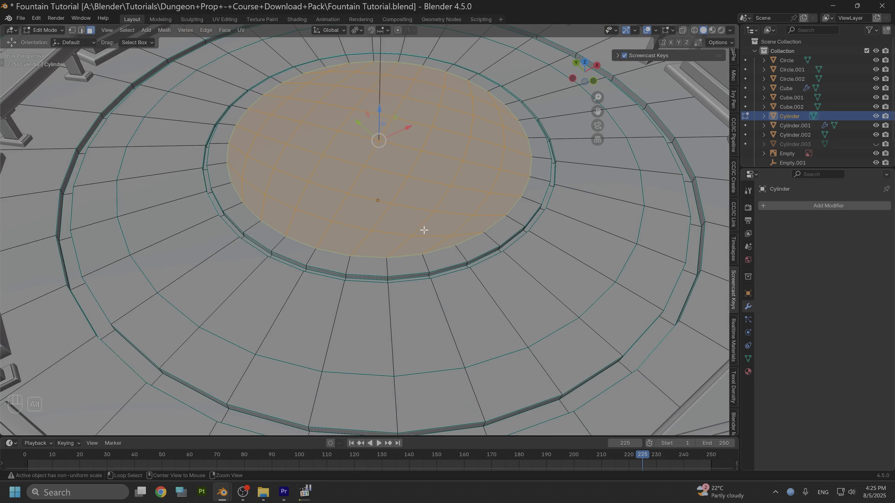
pyautogui.scroll(-2, 433, 247)
# Step: Return to Object Mode and reveal the hidden central disc
pyautogui.click(55, 30)
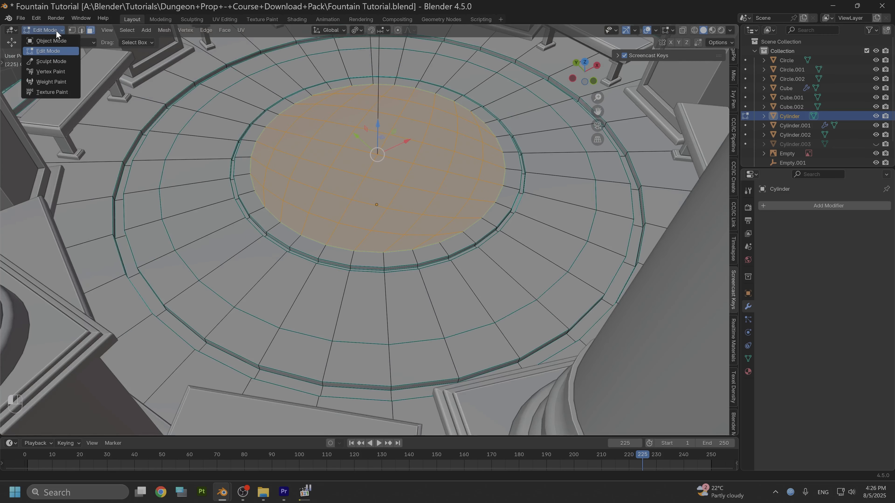
pyautogui.click(59, 43)
pyautogui.hotkey('alt', 'h')
pyautogui.scroll(-4, 184, 117)
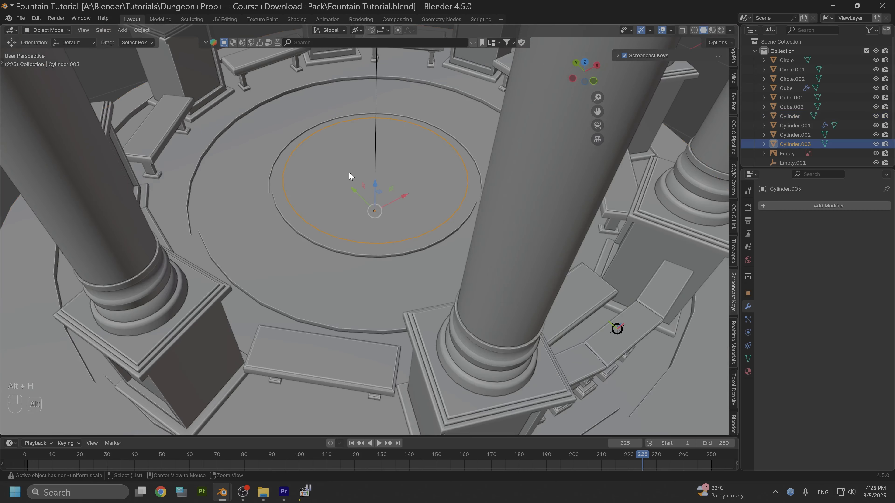
# Step: Examine the separated disc and the whole gazebo base from several angles
pyautogui.moveTo(349, 172); pyautogui.dragTo(348, 227, button='middle')
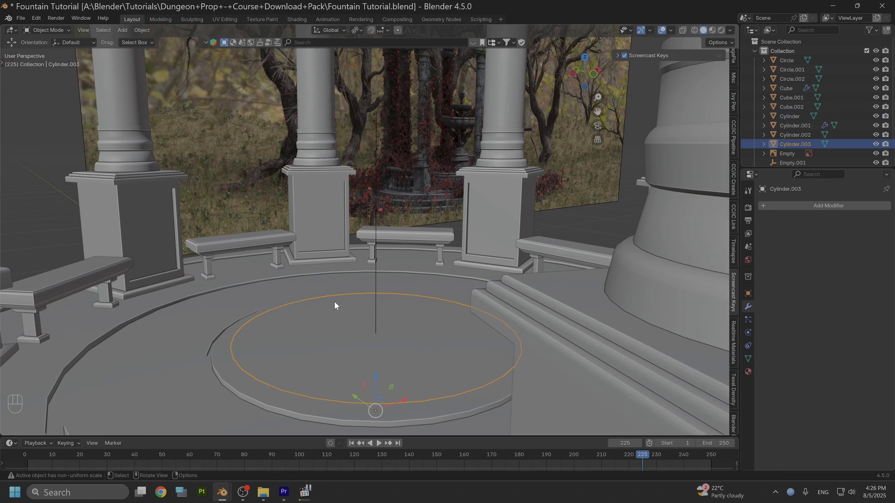
pyautogui.click(322, 362)
pyautogui.click(328, 358)
pyautogui.moveTo(473, 246); pyautogui.dragTo(420, 252, button='middle')
pyautogui.scroll(-5, 418, 275)
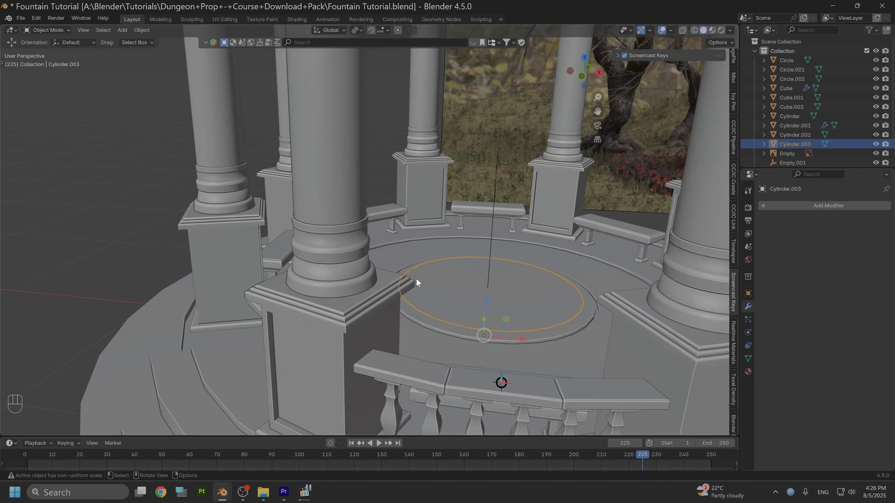
pyautogui.keyDown('alt'); pyautogui.moveTo(395, 271); pyautogui.dragTo(459, 259); pyautogui.keyUp('alt')
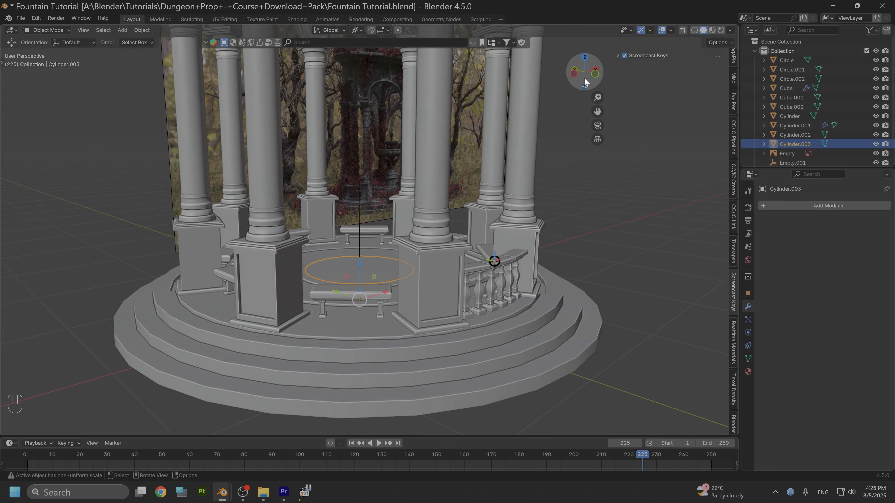
pyautogui.keyDown('alt'); pyautogui.moveTo(391, 253); pyautogui.dragTo(372, 295); pyautogui.keyUp('alt')
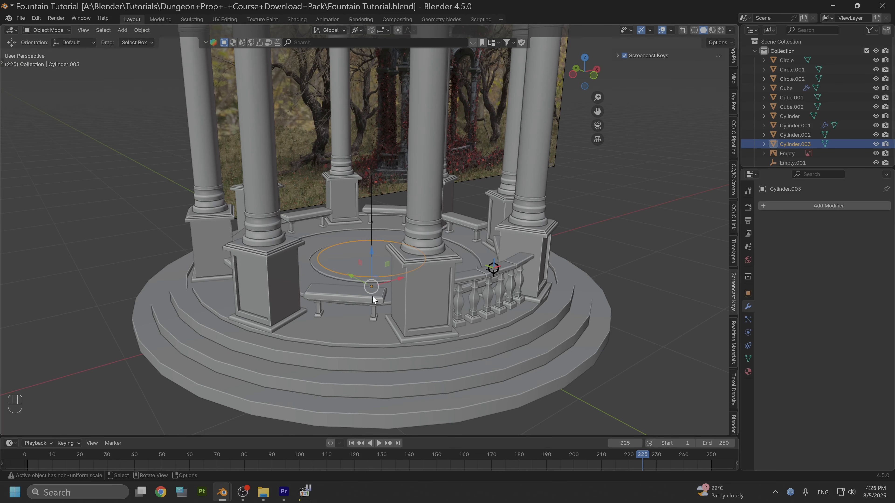
pyautogui.click(354, 341)
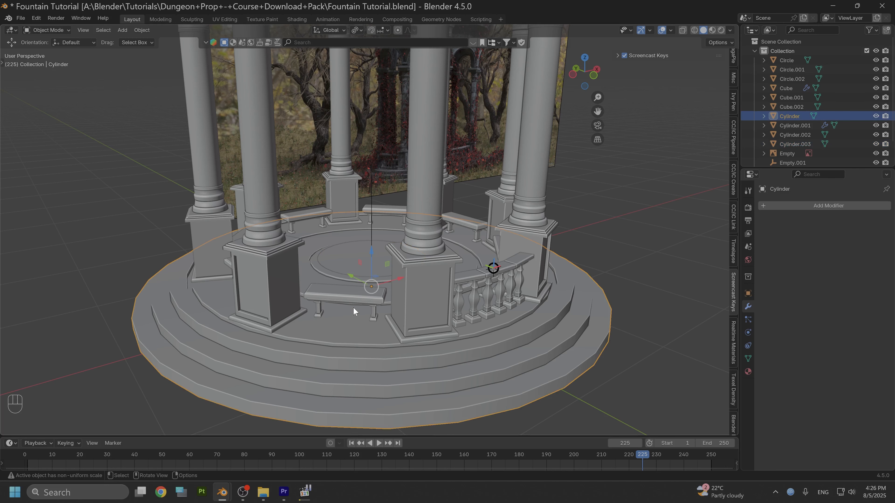
pyautogui.click(352, 253)
pyautogui.keyDown('alt'); pyautogui.moveTo(349, 304); pyautogui.dragTo(298, 299); pyautogui.keyUp('alt')
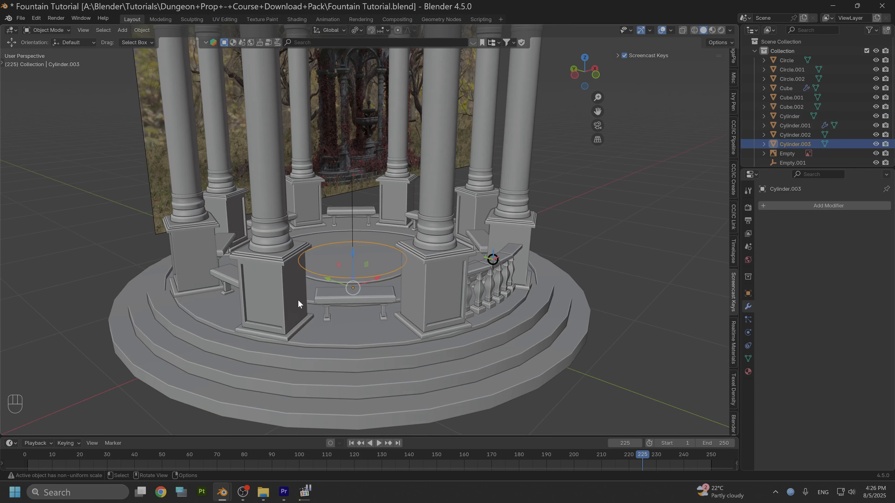
# Step: Hide the columns, balusters, balustrade rail and benches, leaving the stepped base and central disc visible
pyautogui.click(275, 300)
pyautogui.press('h')
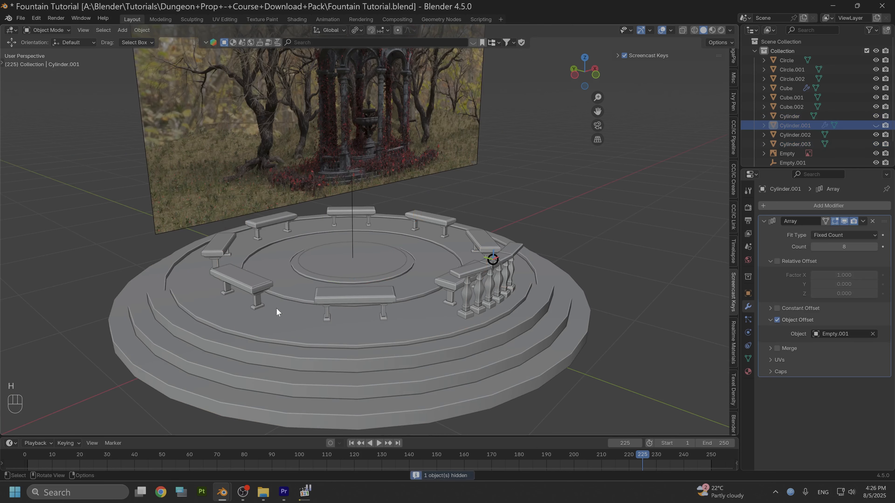
pyautogui.click(473, 287)
pyautogui.press('h')
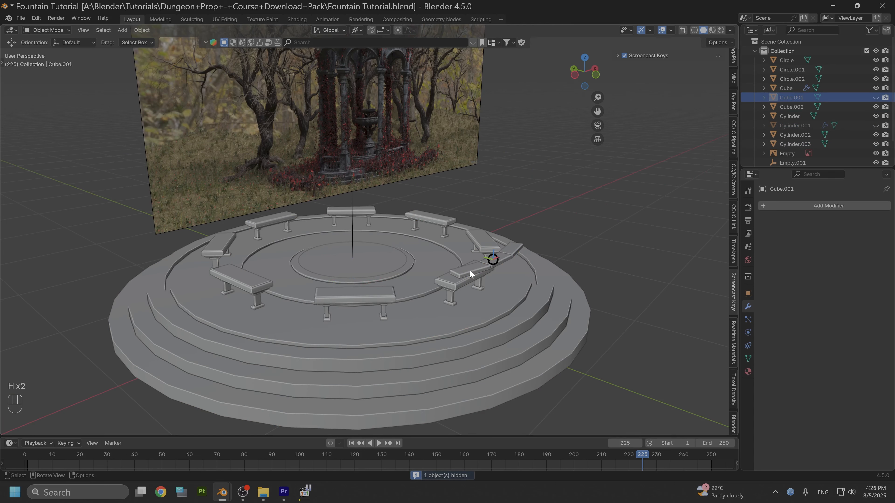
pyautogui.click(470, 270)
pyautogui.press('h')
pyautogui.click(462, 279)
pyautogui.press('h')
pyautogui.scroll(3, 377, 295)
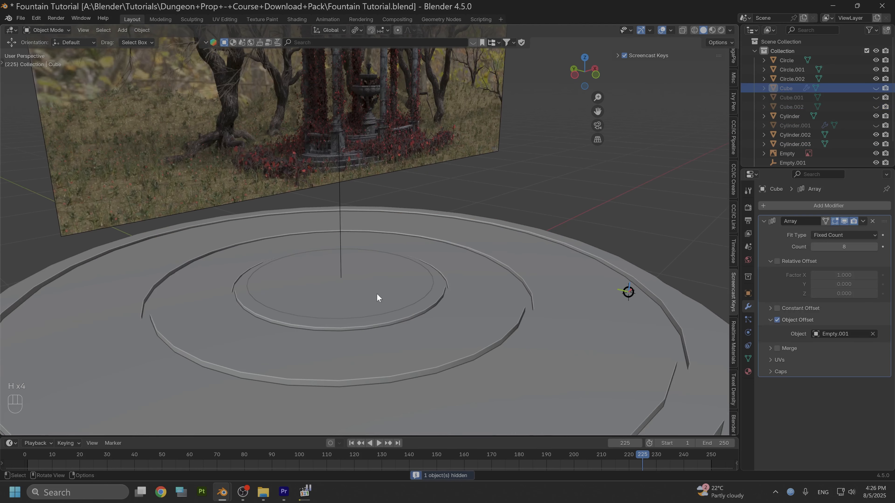
pyautogui.keyDown('shift'); pyautogui.moveTo(413, 247); pyautogui.dragTo(365, 401, button='middle'); pyautogui.keyUp('shift')
# Step: Inset the central disc's face by about 0.045 m in Edit Mode
pyautogui.click(323, 363)
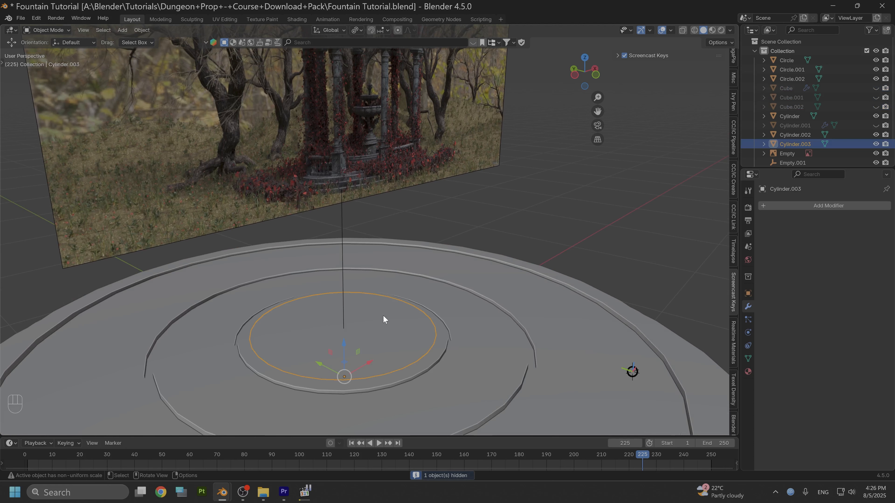
pyautogui.click(53, 30)
pyautogui.click(49, 52)
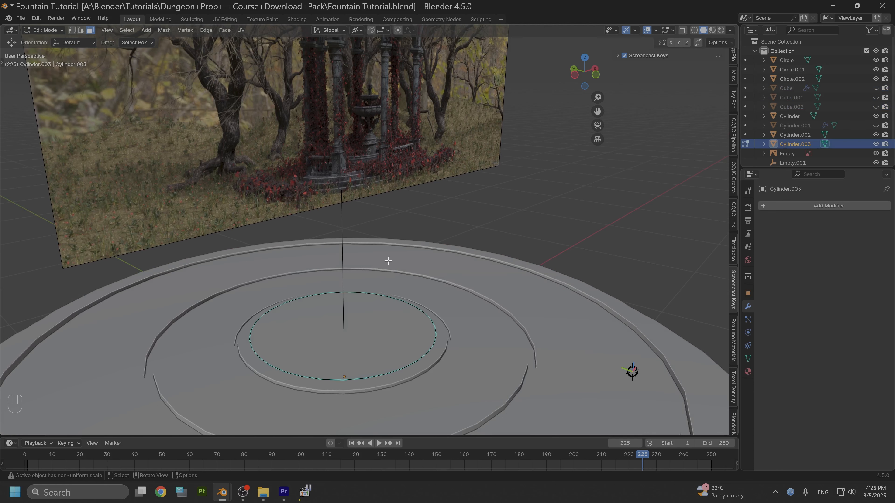
pyautogui.click(338, 309)
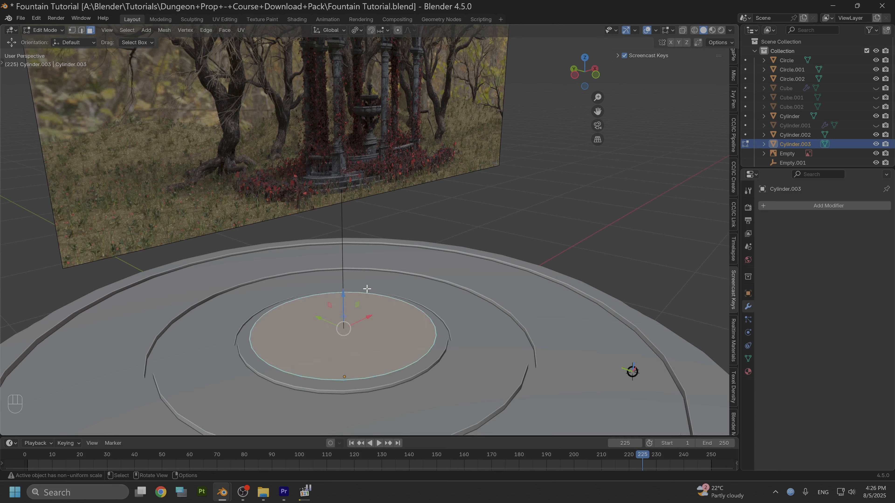
pyautogui.press('i')
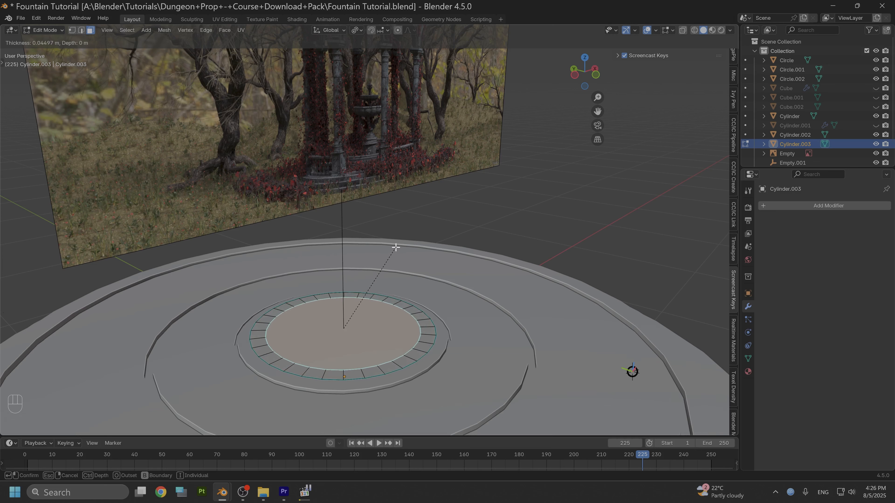
pyautogui.click(395, 247)
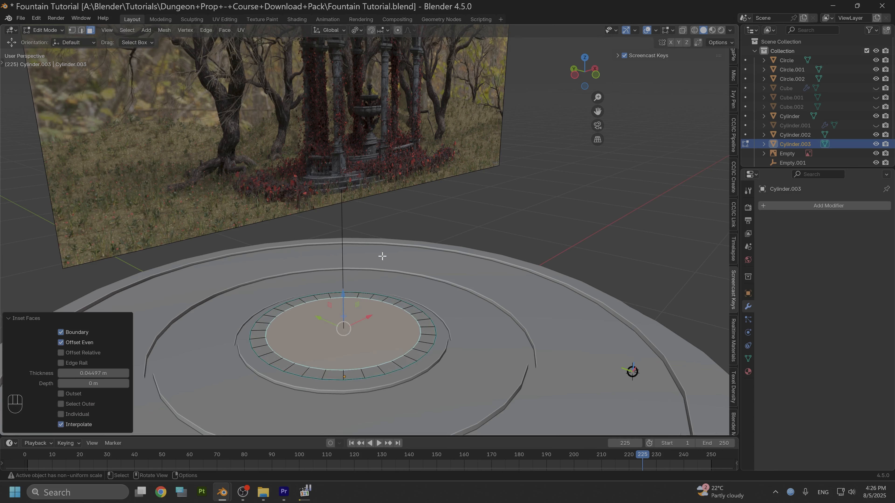
# Step: Delete the inner face of the inset disc, leaving only the outer ring of faces
pyautogui.rightClick(317, 341)
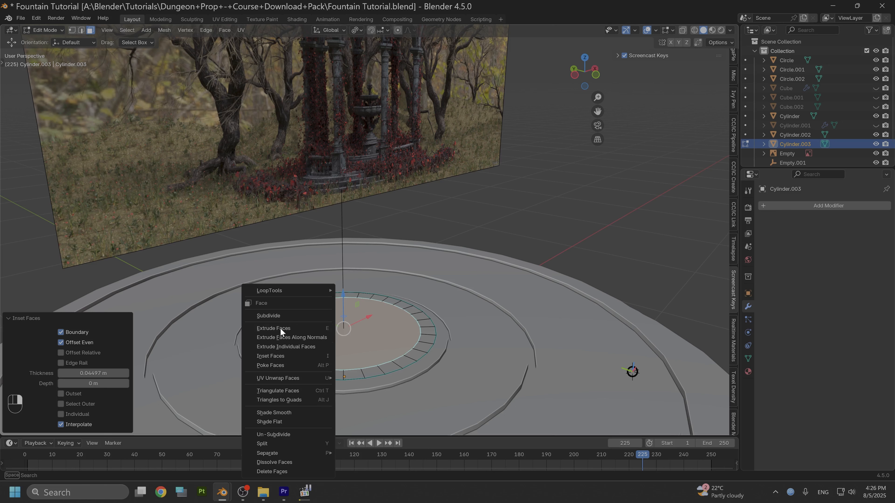
pyautogui.rightClick(309, 315)
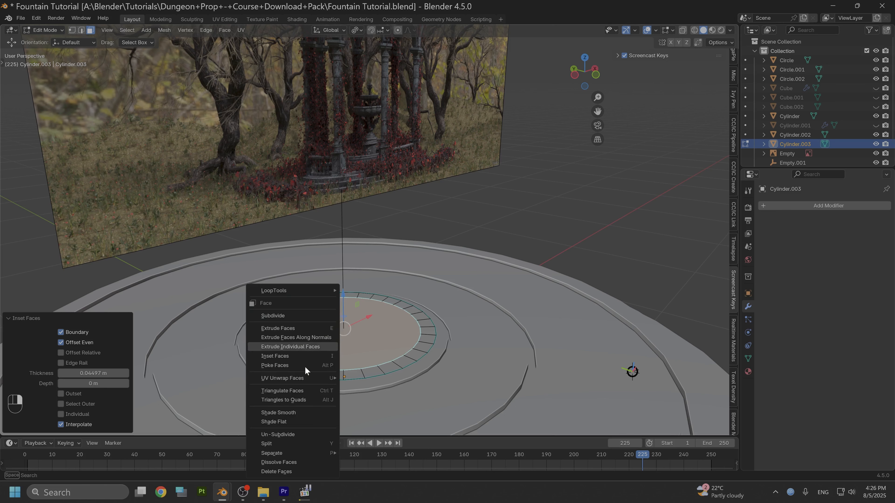
pyautogui.click(296, 472)
pyautogui.scroll(1, 307, 373)
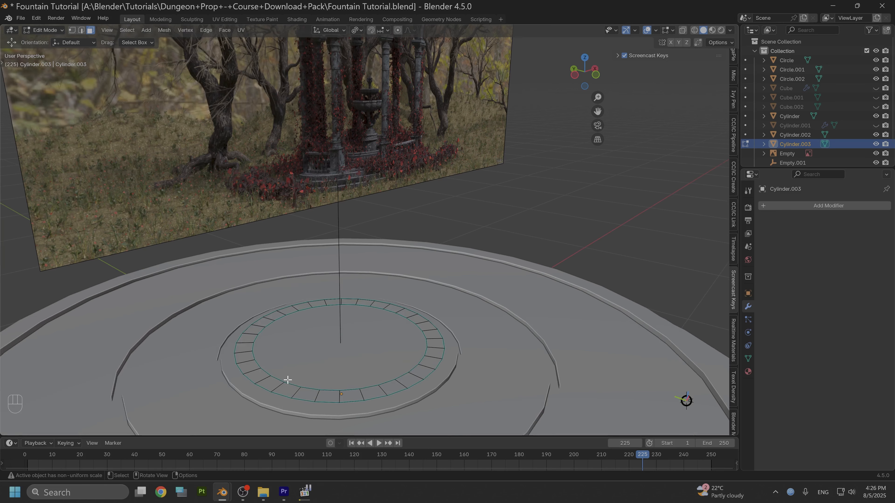
# Step: Extrude the whole ring of faces upward by about 0.156 m
pyautogui.press('a')
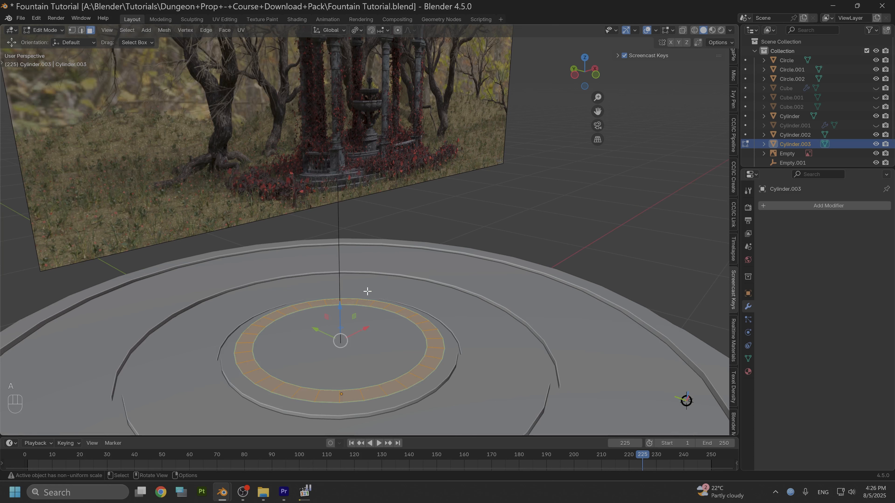
pyautogui.press('e')
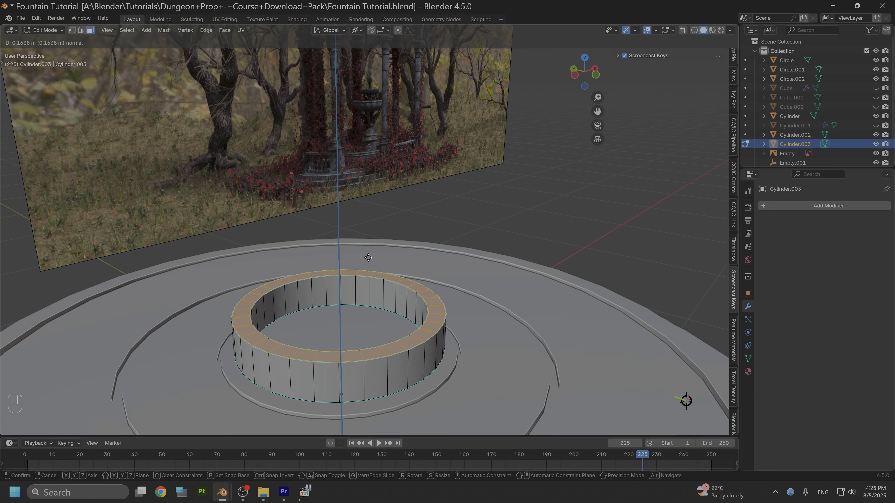
pyautogui.click(383, 255)
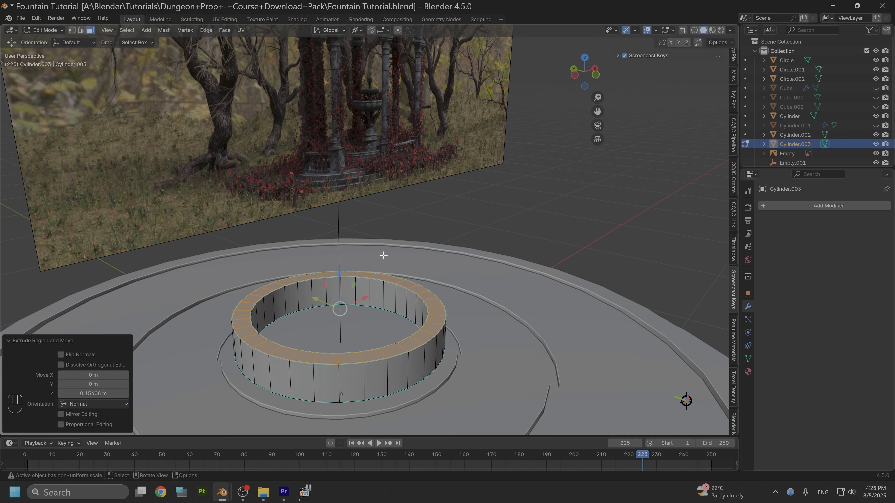
# Step: Add two evenly spaced horizontal loop cuts around the ring's outer wall
pyautogui.click(595, 75)
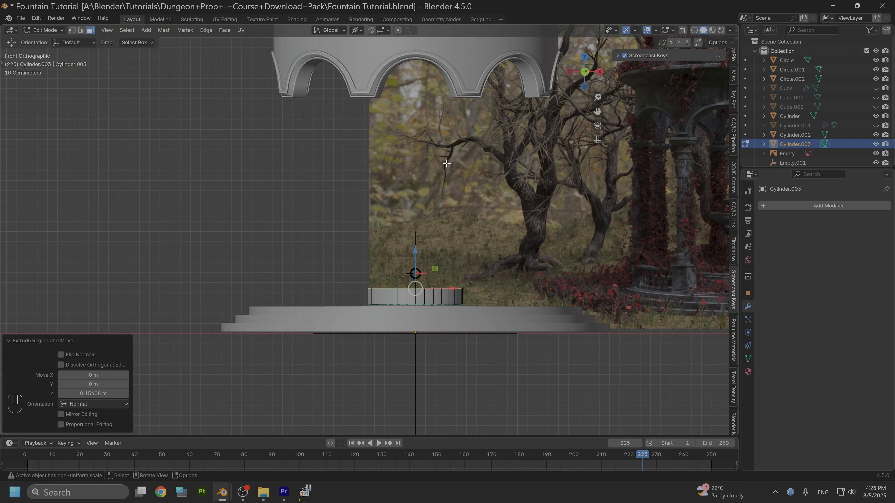
pyautogui.scroll(5, 446, 163)
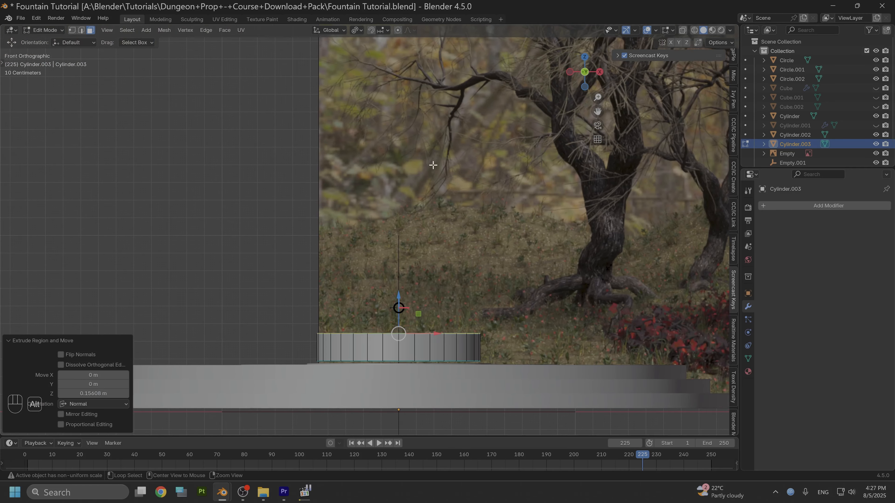
pyautogui.moveTo(433, 164); pyautogui.dragTo(428, 225, button='middle')
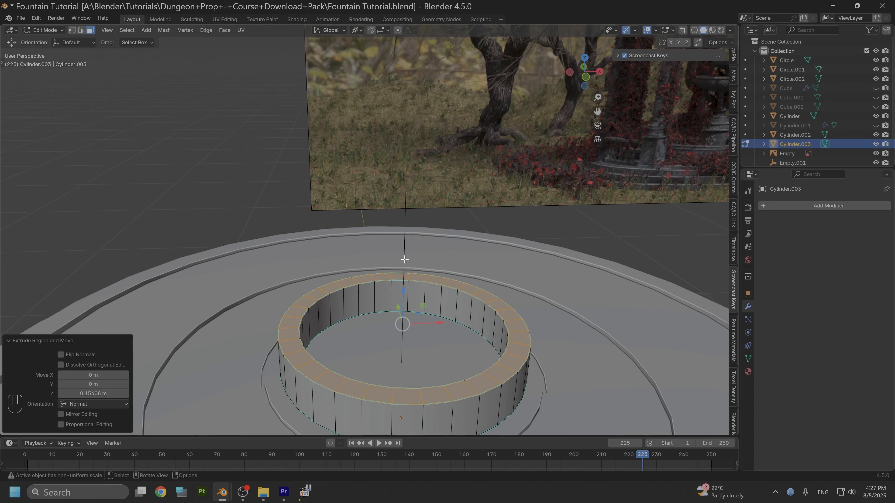
pyautogui.scroll(-2, 368, 303)
pyautogui.hotkey('ctrl', 'r')
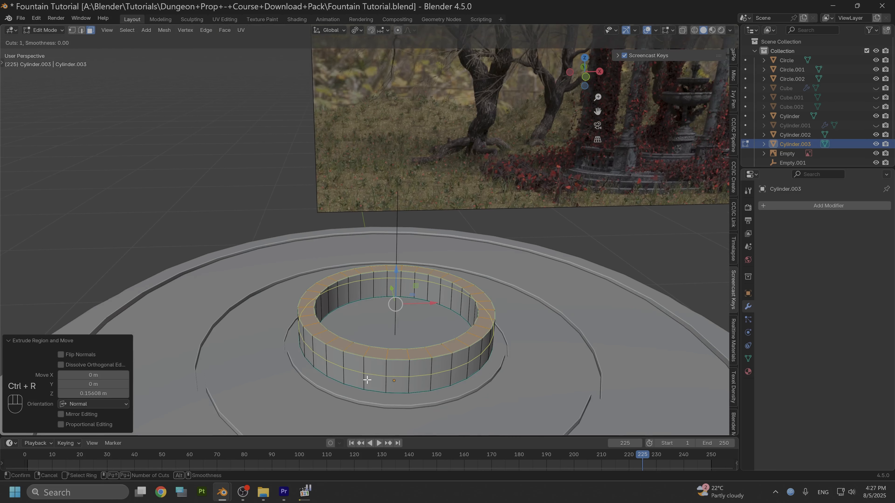
pyautogui.scroll(1, 366, 380)
pyautogui.click(366, 379)
pyautogui.rightClick(366, 379)
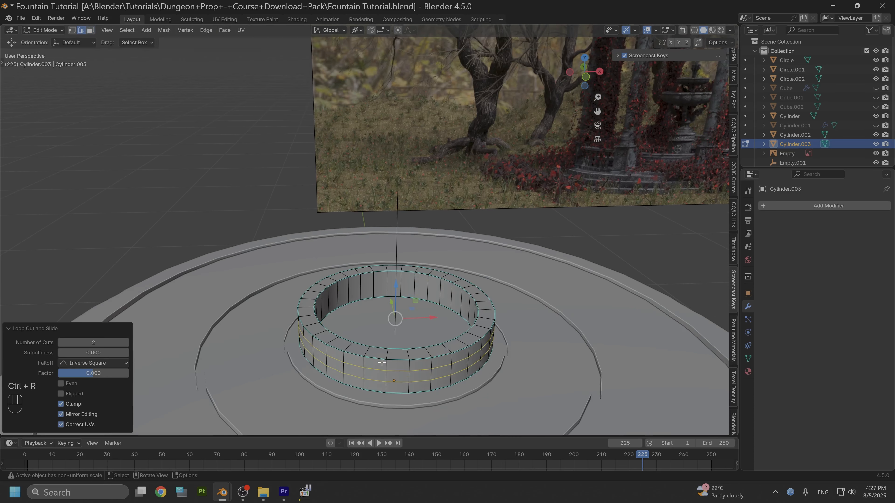
# Step: Snap the 3D cursor to the centre of the two selected edge loops, working in front view
pyautogui.click(585, 77)
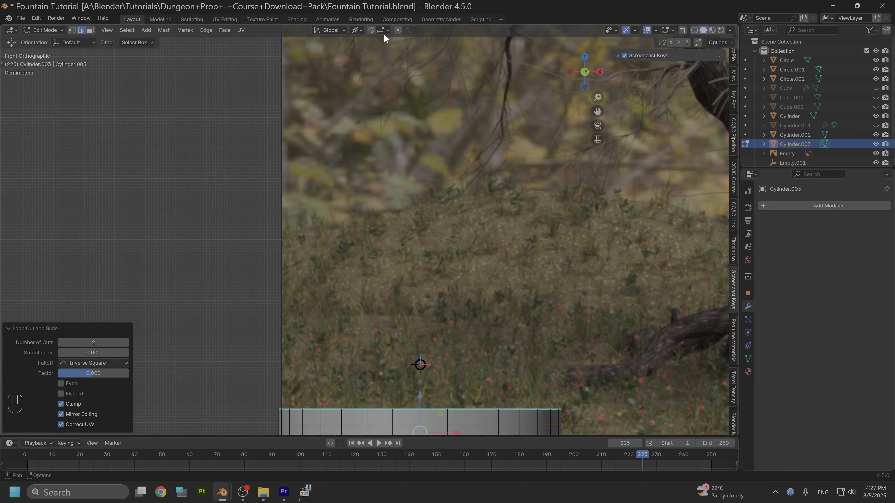
pyautogui.click(358, 32)
pyautogui.click(377, 83)
pyautogui.scroll(-1, 410, 158)
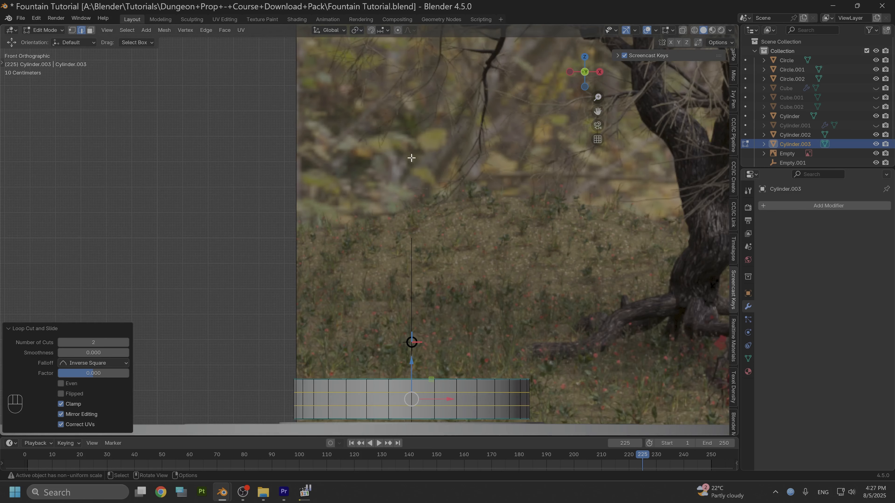
pyautogui.keyDown('alt'); pyautogui.moveTo(431, 217); pyautogui.dragTo(412, 165, button='middle'); pyautogui.keyUp('alt')
pyautogui.hotkey('shift', 's')
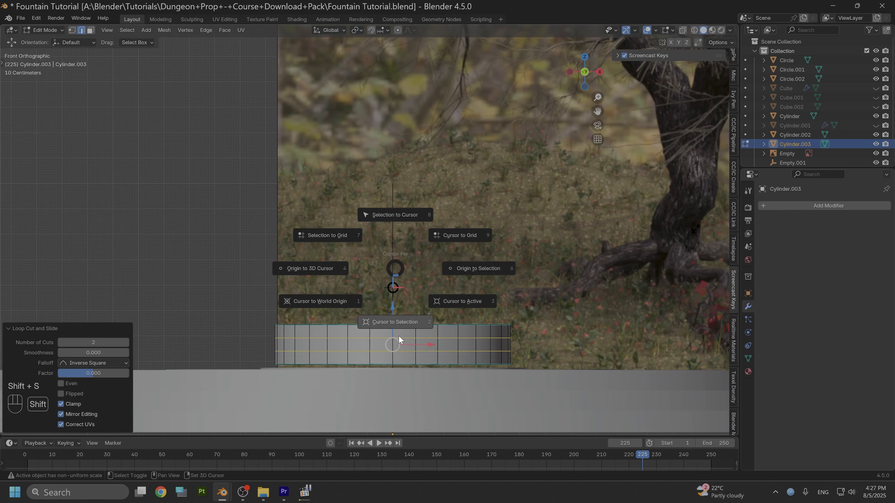
pyautogui.click(394, 322)
# Step: Spread the two outer-wall edge loops apart by scaling them along Z by about 1.78
pyautogui.press('s')
pyautogui.press('z')
pyautogui.press('z')
pyautogui.press('z')
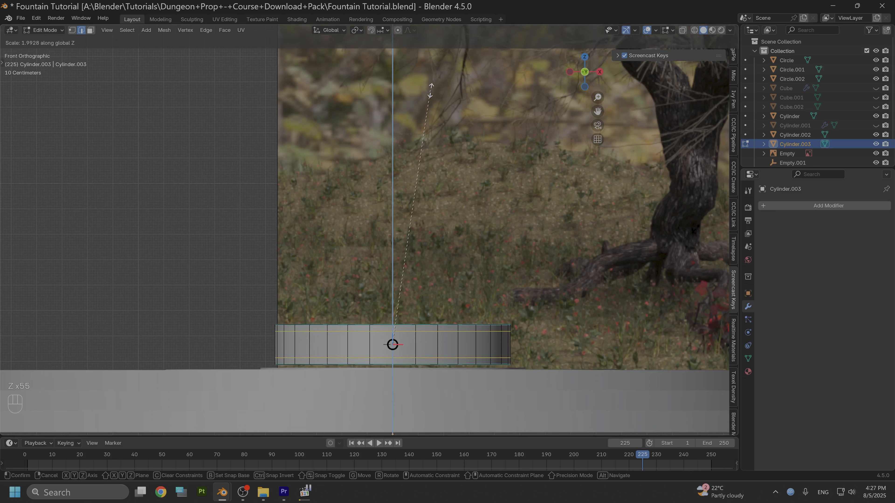
pyautogui.click(428, 118)
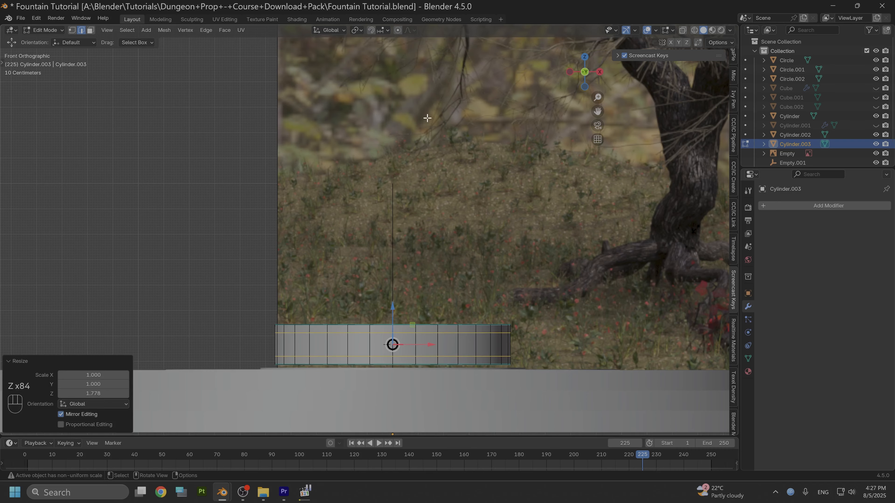
# Step: Bring the two outer-wall edge loops slightly closer together by scaling them along Z by about 0.9
pyautogui.scroll(-3, 461, 173)
pyautogui.moveTo(461, 173)
pyautogui.keyDown('shift'); pyautogui.mouseDown(button='middle')
pyautogui.moveTo(168, 172)
pyautogui.moveTo(384, 185)
pyautogui.moveTo(460, 176)
pyautogui.mouseUp(button='middle'); pyautogui.keyUp('shift')
pyautogui.scroll(5, 391, 264)
pyautogui.keyDown('shift'); pyautogui.moveTo(406, 280); pyautogui.dragTo(411, 225, button='middle'); pyautogui.keyUp('shift')
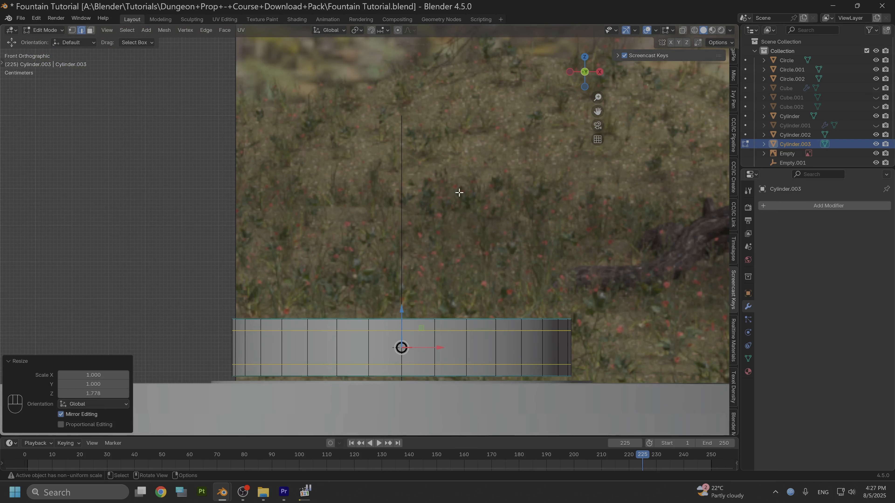
pyautogui.press('s')
pyautogui.press('z')
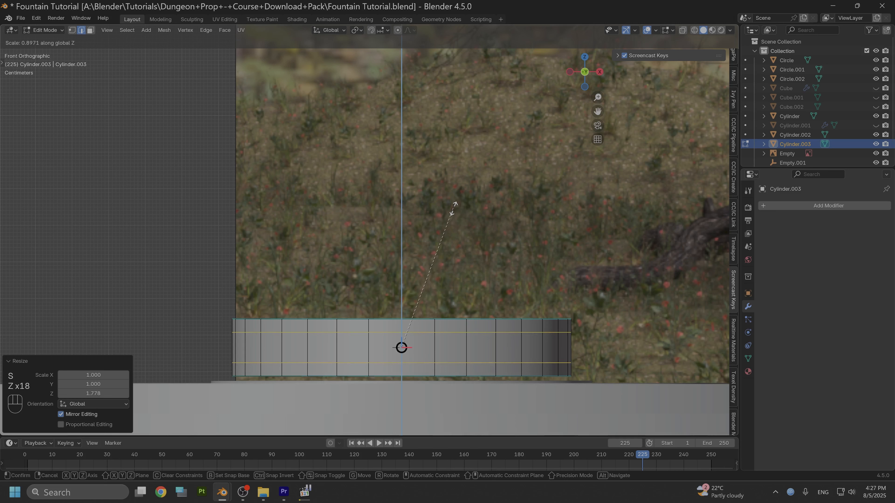
pyautogui.click(454, 209)
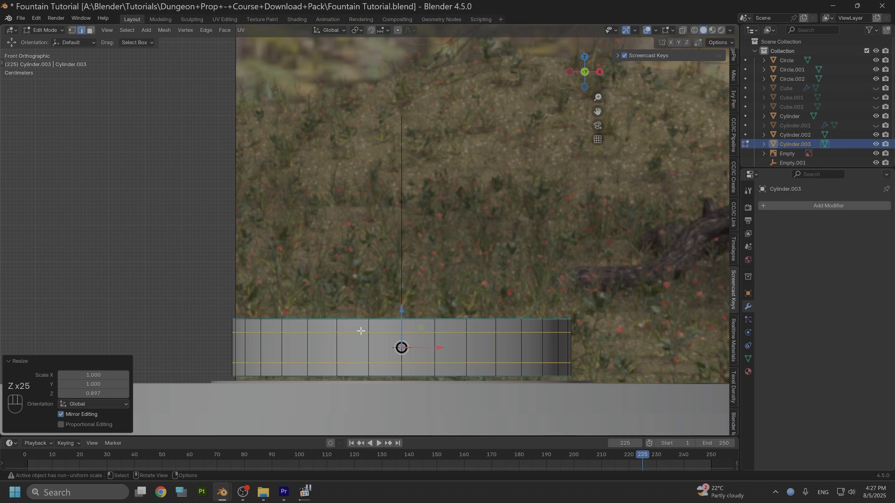
pyautogui.hotkey('ctrl', 'r')
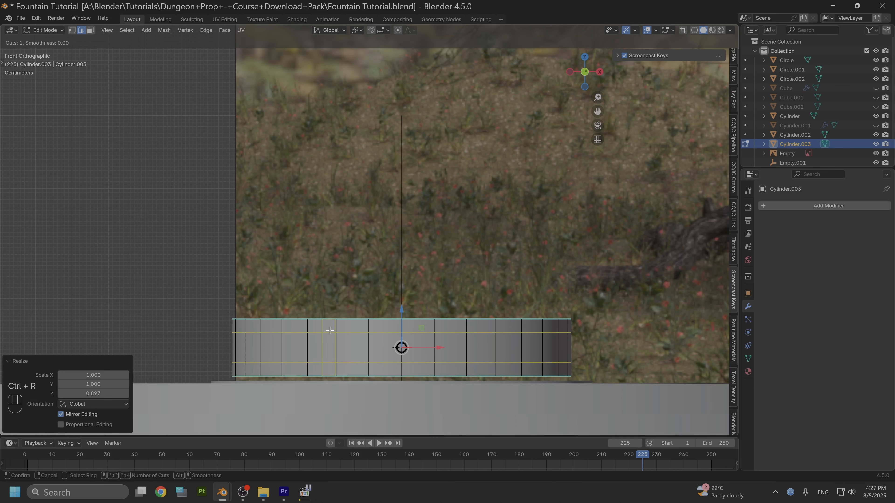
pyautogui.click(333, 328)
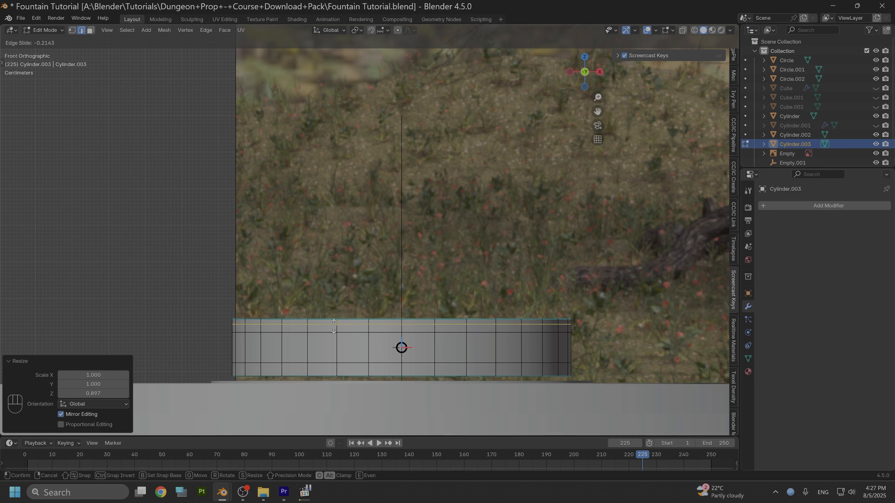
pyautogui.rightClick(333, 326)
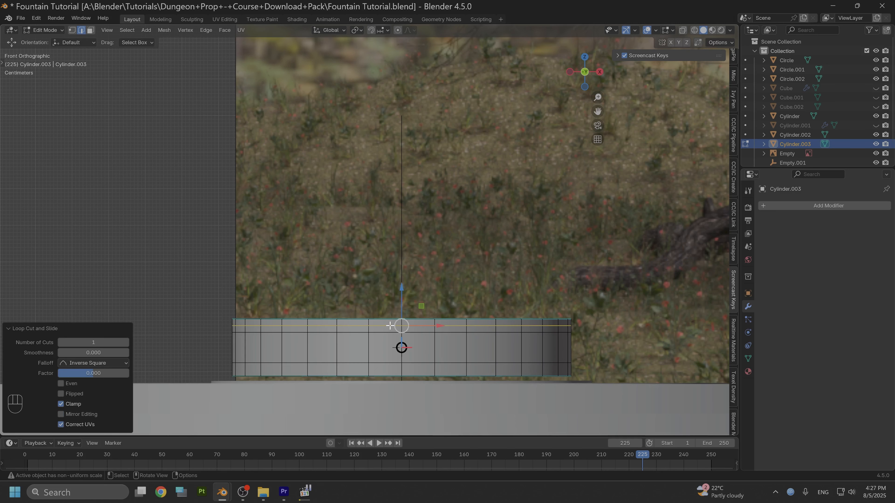
pyautogui.hotkey('ctrl', 'z')
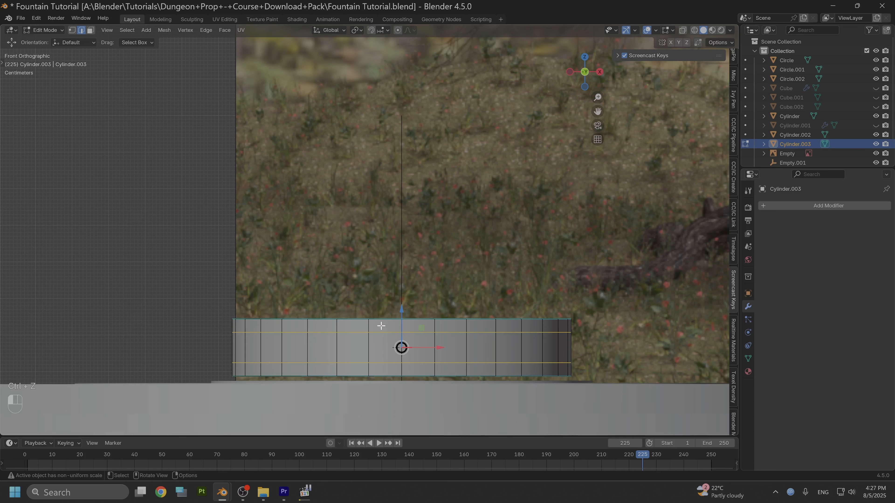
# Step: Add two horizontal loop cuts in the outer wall's upper band and spread them along Z by a scale of about 1.34
pyautogui.click(381, 326)
pyautogui.hotkey('ctrl', 'r')
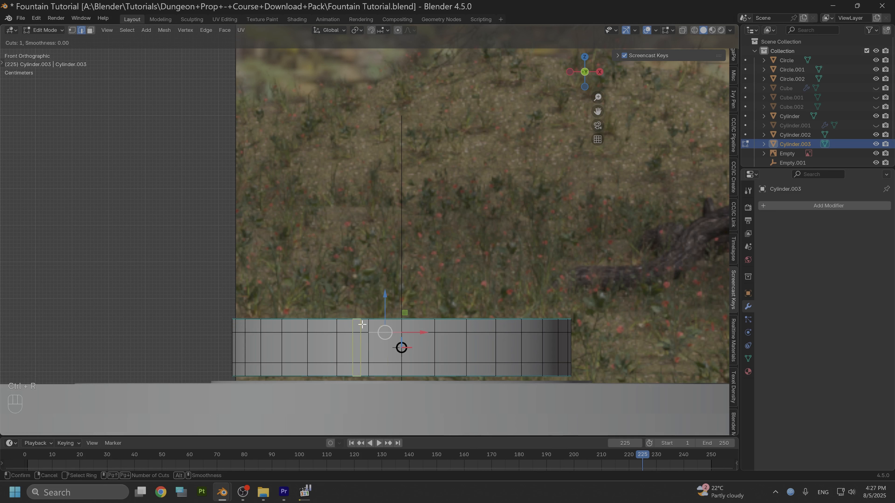
pyautogui.scroll(1, 337, 327)
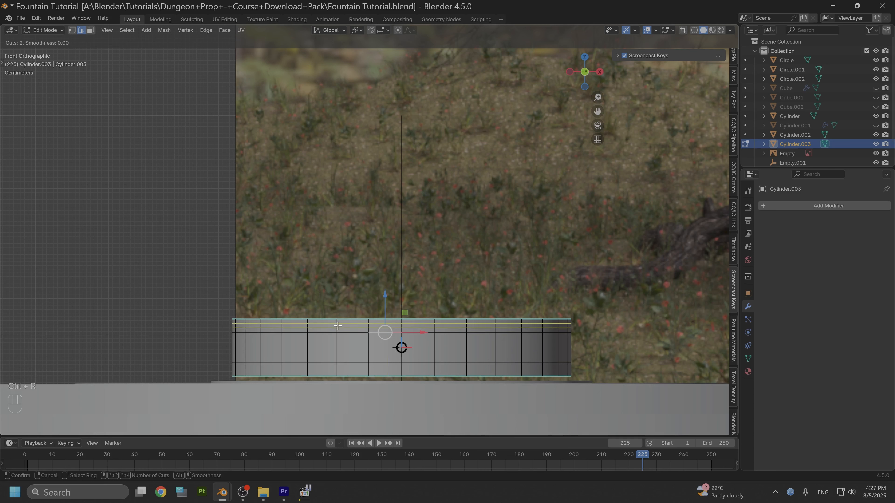
pyautogui.click(338, 326)
pyautogui.rightClick(337, 326)
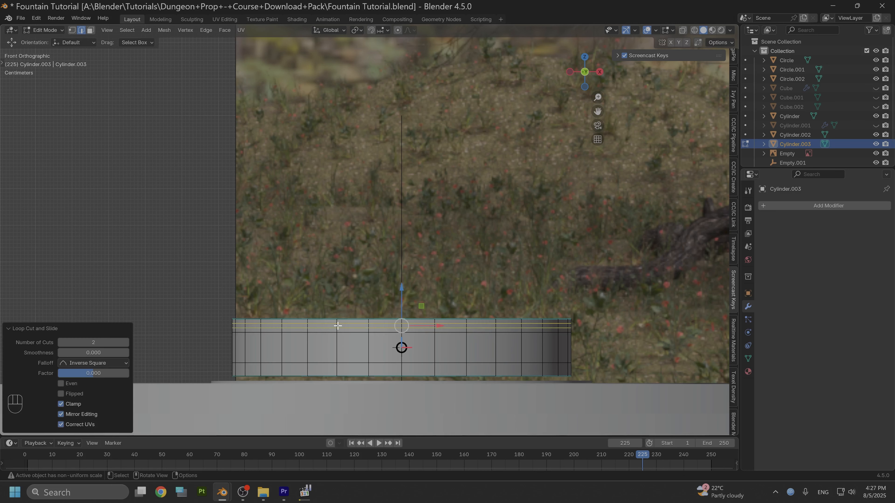
pyautogui.press('s')
pyautogui.press('z')
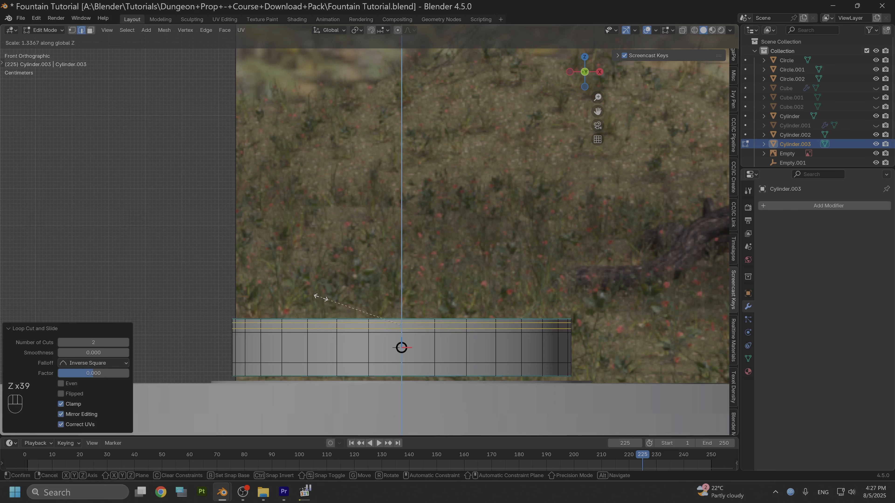
pyautogui.click(321, 299)
pyautogui.scroll(2, 324, 363)
pyautogui.keyDown('shift'); pyautogui.moveTo(395, 375); pyautogui.dragTo(384, 256, button='middle'); pyautogui.keyUp('shift')
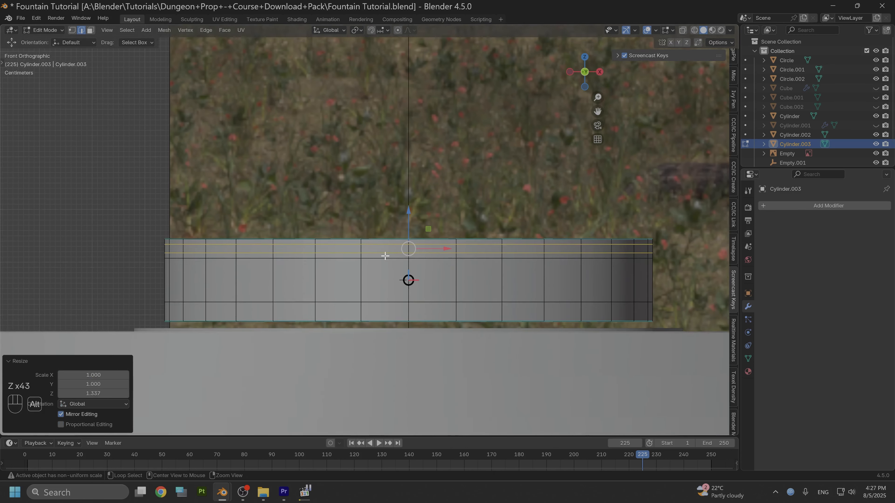
pyautogui.scroll(3, 362, 304)
pyautogui.scroll(-1, 368, 304)
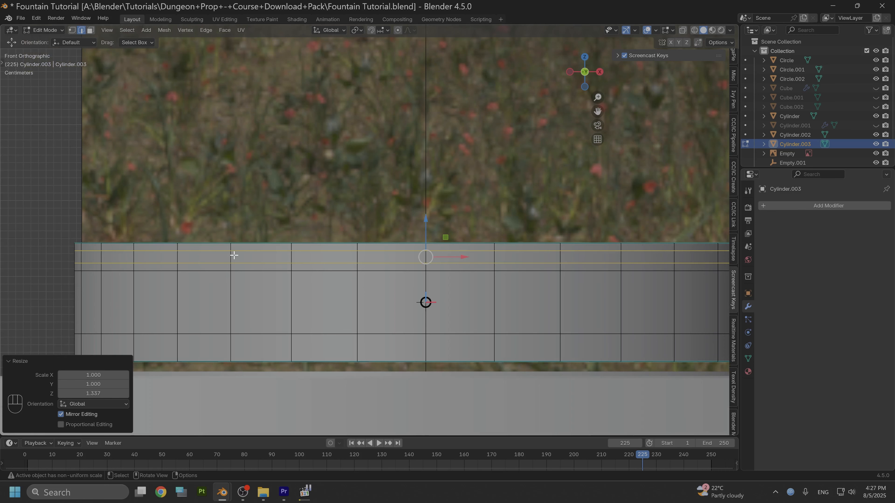
pyautogui.keyDown('alt'); pyautogui.moveTo(234, 267); pyautogui.dragTo(363, 277); pyautogui.keyUp('alt')
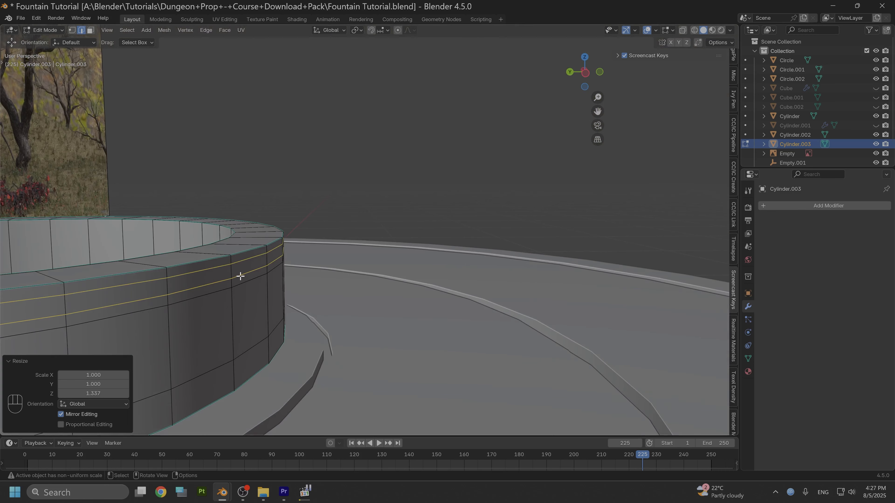
# Step: Extrude the two narrow face loops near the outer wall's upper rim outward by about 0.0041 m along their normals
pyautogui.keyDown('alt'); pyautogui.click(169, 299); pyautogui.keyUp('alt')
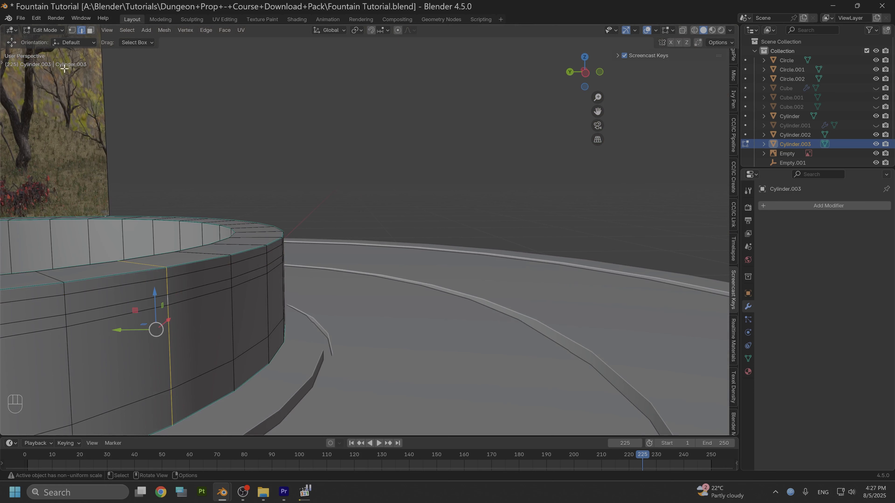
pyautogui.click(91, 31)
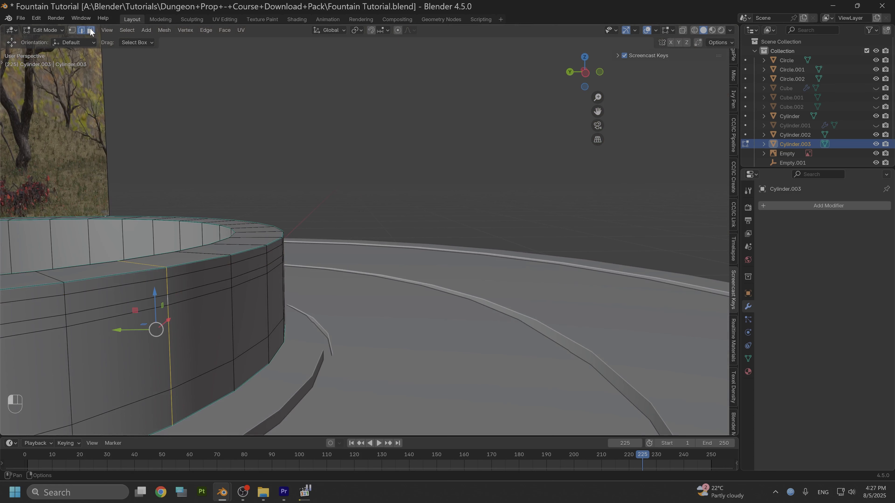
pyautogui.keyDown('alt'); pyautogui.keyDown('shift'); pyautogui.click(168, 300); pyautogui.keyUp('shift'); pyautogui.keyUp('alt')
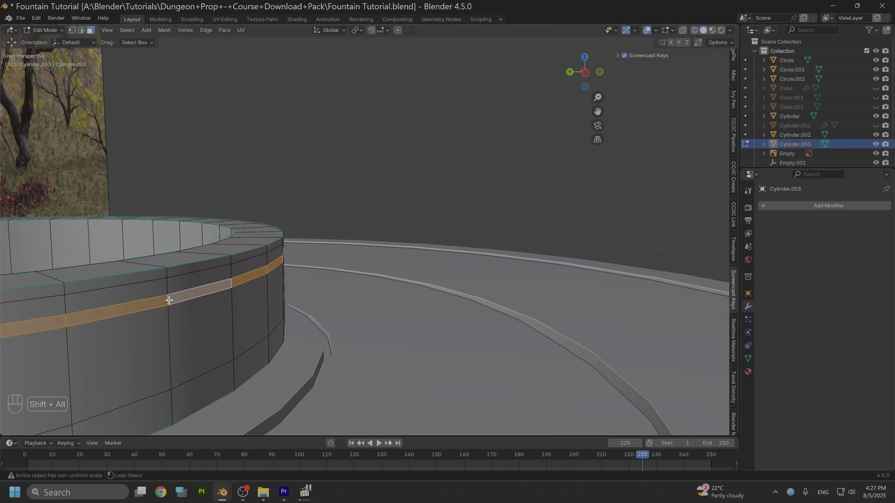
pyautogui.keyDown('alt'); pyautogui.keyDown('shift'); pyautogui.click(166, 275); pyautogui.keyUp('shift'); pyautogui.keyUp('alt')
pyautogui.moveTo(166, 276); pyautogui.dragTo(152, 227, button='middle')
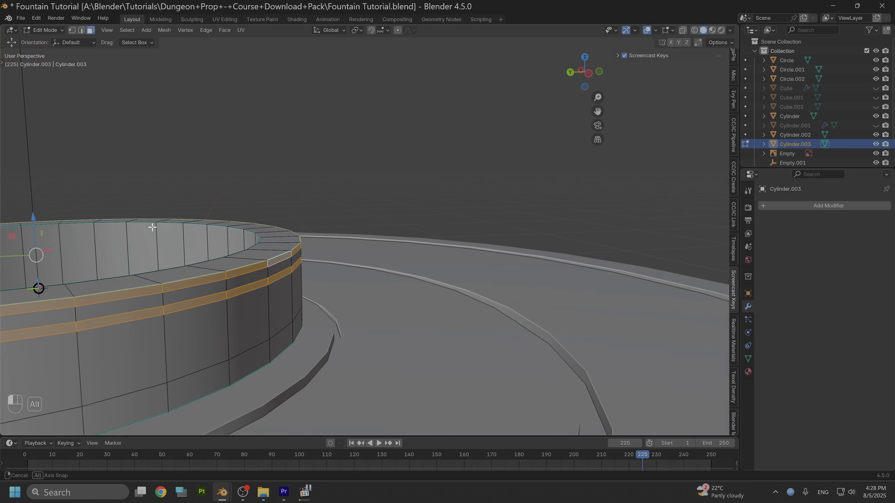
pyautogui.press('e')
pyautogui.rightClick(152, 227)
pyautogui.hotkey('alt', 's')
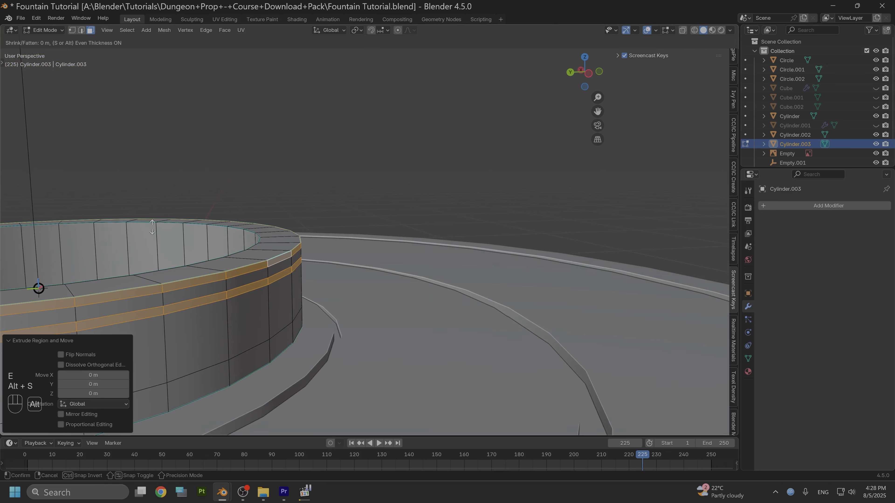
pyautogui.hotkey('alt', 's')
pyautogui.hotkey('alt', 's')
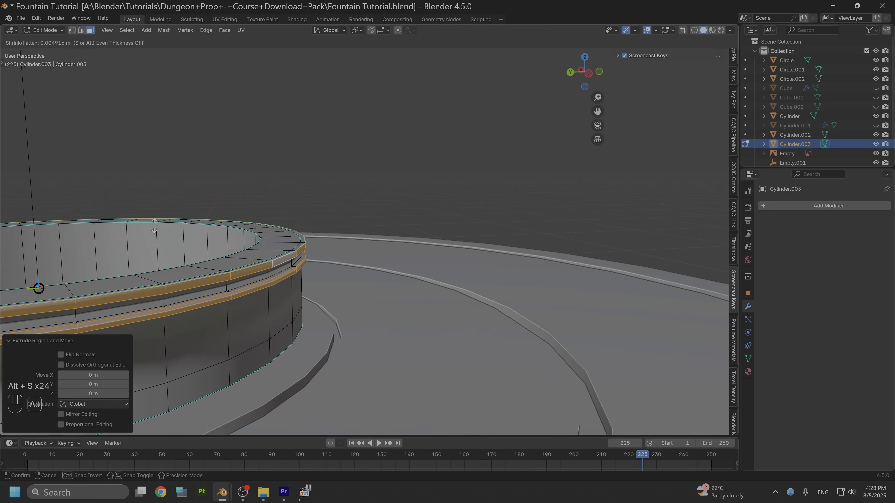
pyautogui.click(137, 228)
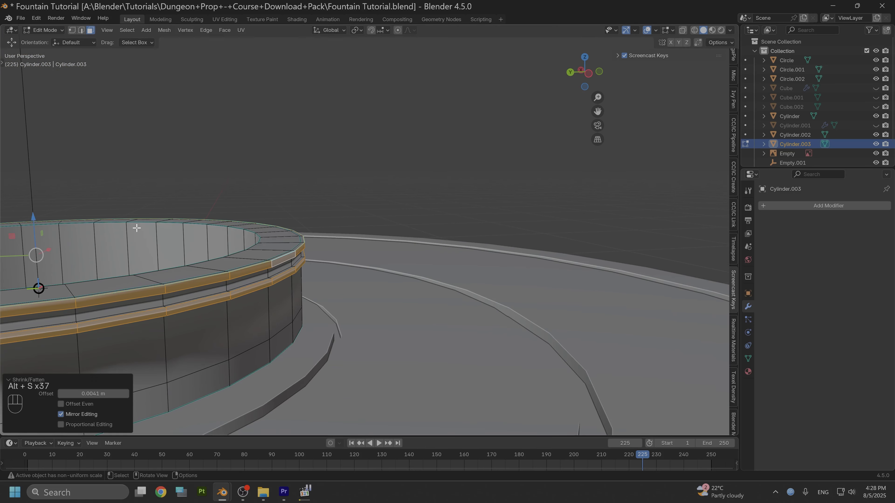
# Step: Select the upper and lower outer edge loops of both raised moulding bands
pyautogui.click(81, 30)
pyautogui.click(103, 298)
pyautogui.keyDown('alt'); pyautogui.keyDown('shift'); pyautogui.click(103, 298); pyautogui.keyUp('shift'); pyautogui.keyUp('alt')
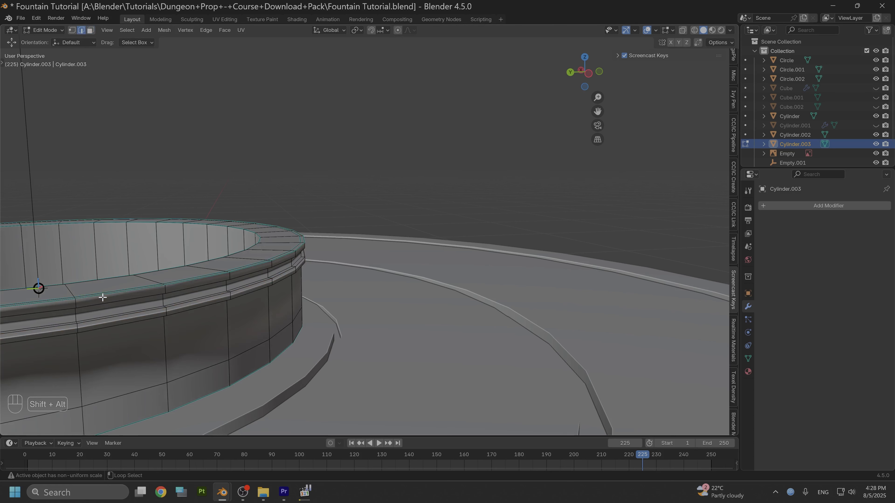
pyautogui.keyDown('alt'); pyautogui.keyDown('shift'); pyautogui.click(102, 298); pyautogui.keyUp('shift'); pyautogui.keyUp('alt')
pyautogui.keyDown('alt'); pyautogui.keyDown('shift'); pyautogui.click(100, 302); pyautogui.keyUp('shift'); pyautogui.keyUp('alt')
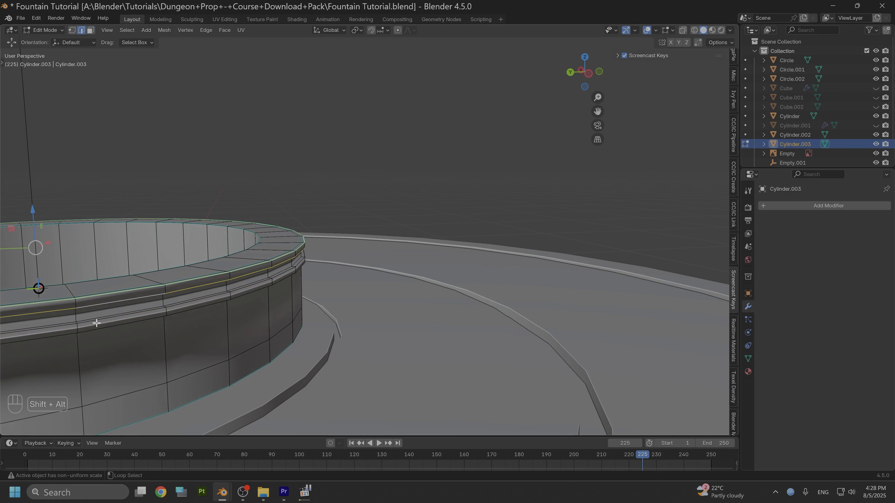
pyautogui.scroll(1, 163, 316)
pyautogui.keyDown('alt'); pyautogui.keyDown('shift'); pyautogui.click(146, 324); pyautogui.keyUp('shift'); pyautogui.keyUp('alt')
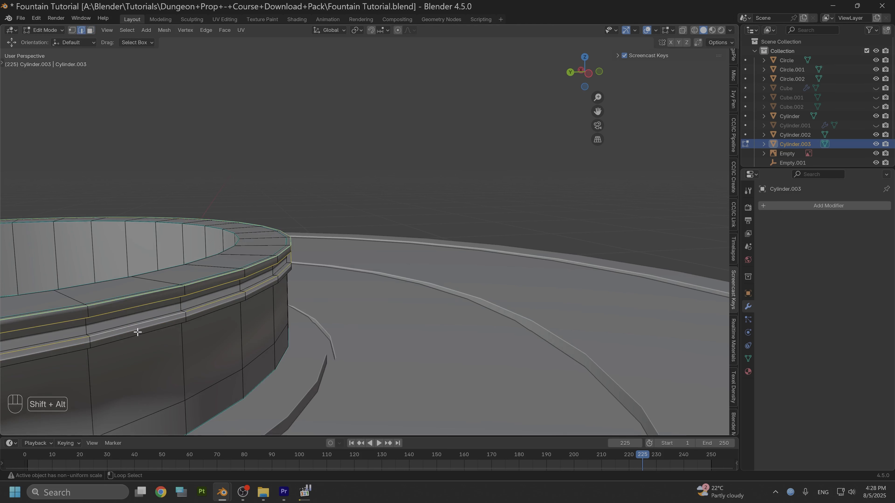
pyautogui.keyDown('alt'); pyautogui.keyDown('shift'); pyautogui.click(138, 332); pyautogui.keyUp('shift'); pyautogui.keyUp('alt')
# Step: Try to bevel the selected edge loops of the moulding bands
pyautogui.hotkey('ctrl', 'b')
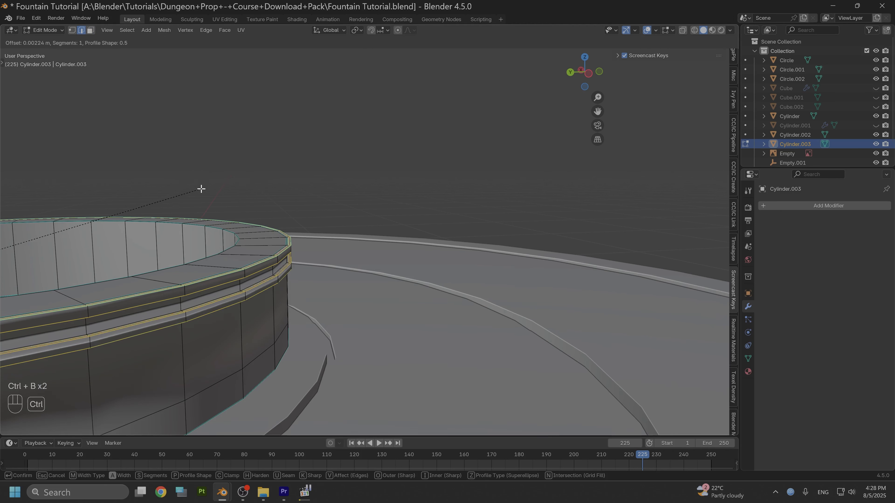
pyautogui.click(209, 187)
pyautogui.hotkey('ctrl', 'z')
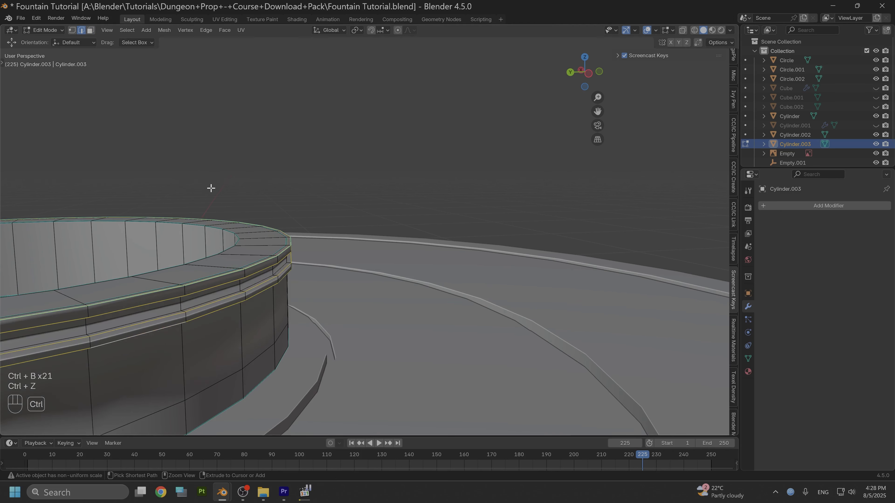
# Step: Apply all transforms to the fountain's ring wall in Object Mode
pyautogui.scroll(4, 237, 208)
pyautogui.scroll(-1, 316, 214)
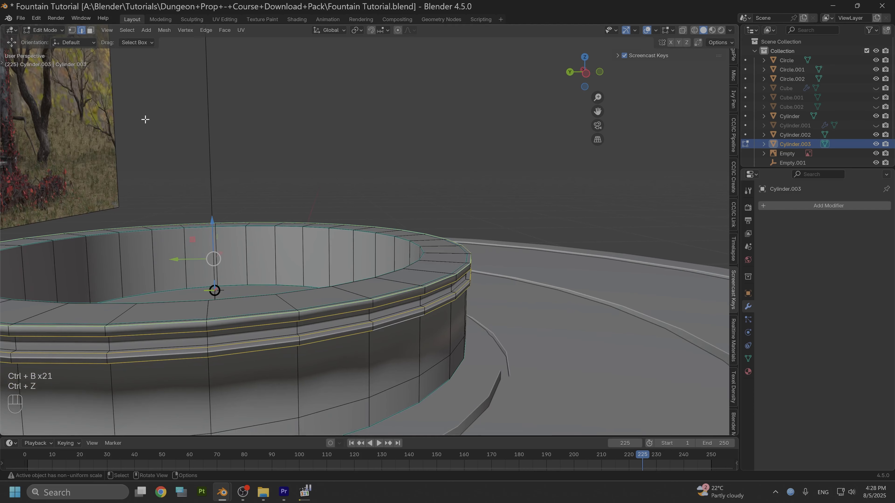
pyautogui.click(45, 30)
pyautogui.click(44, 40)
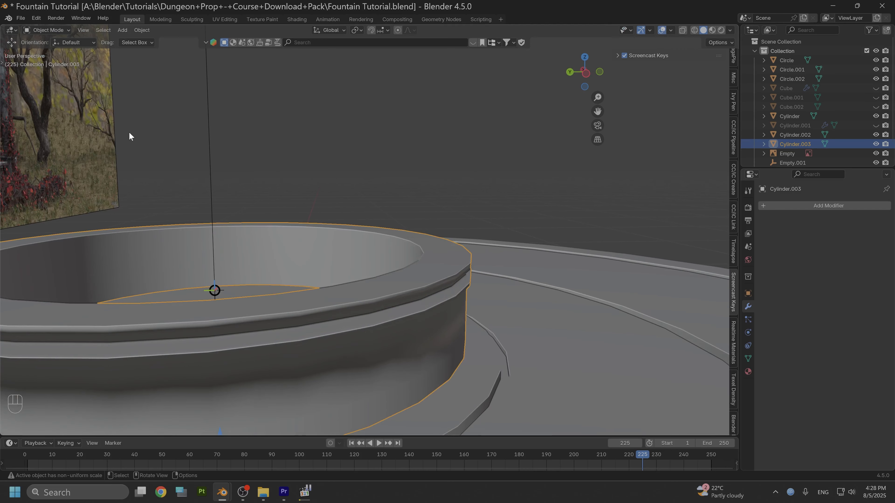
pyautogui.hotkey('ctrl', 'a')
pyautogui.click(213, 178)
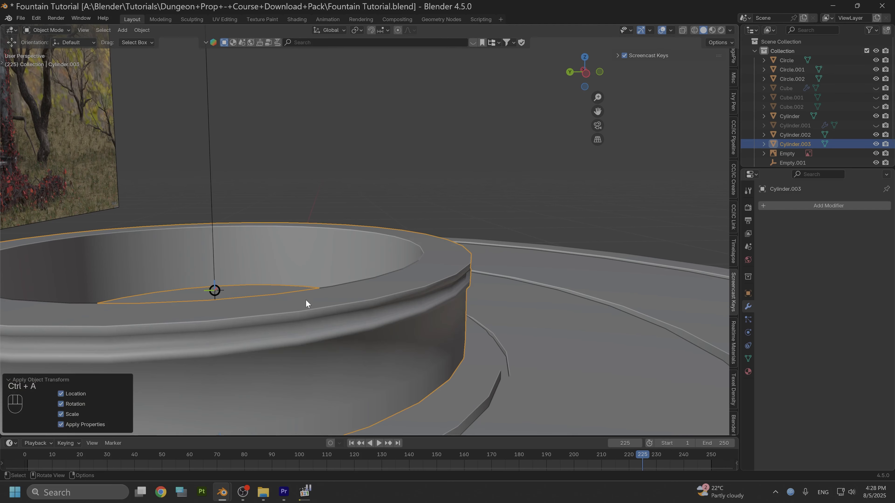
# Step: Set the ring wall's origin to its geometry and snap the 3D cursor to the object
pyautogui.rightClick(307, 312)
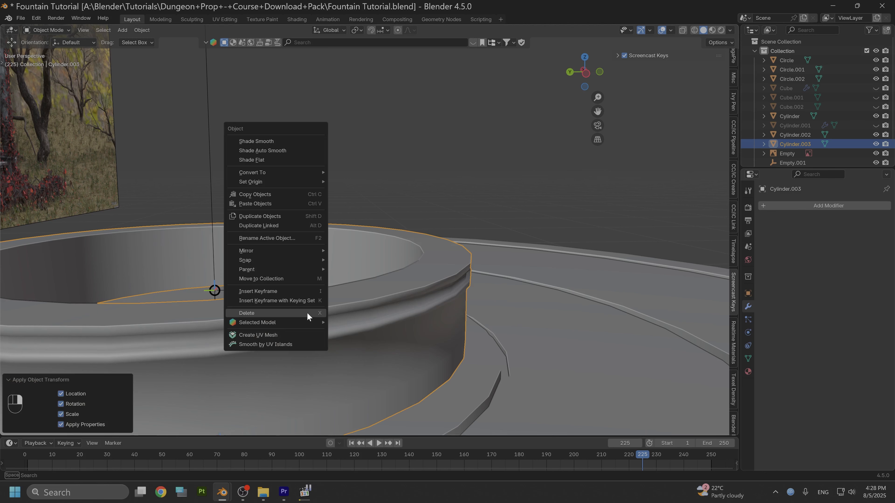
pyautogui.moveTo(274, 183)
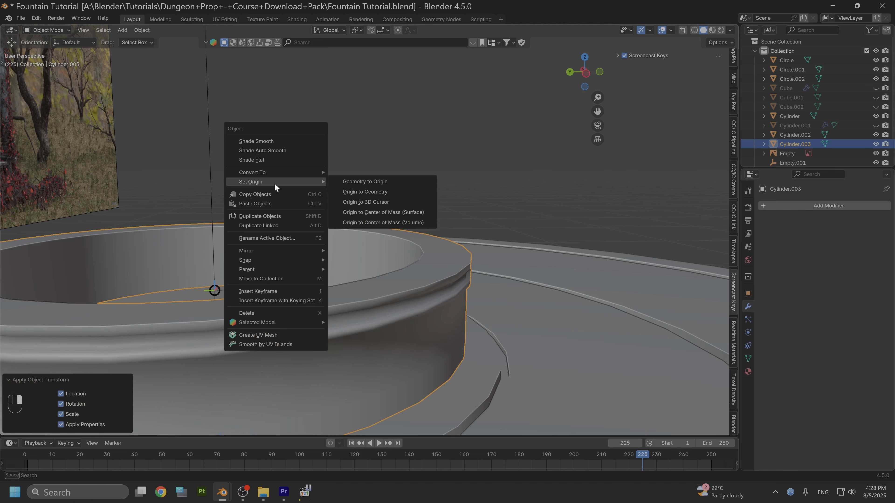
pyautogui.click(366, 192)
pyautogui.hotkey('shift', 's')
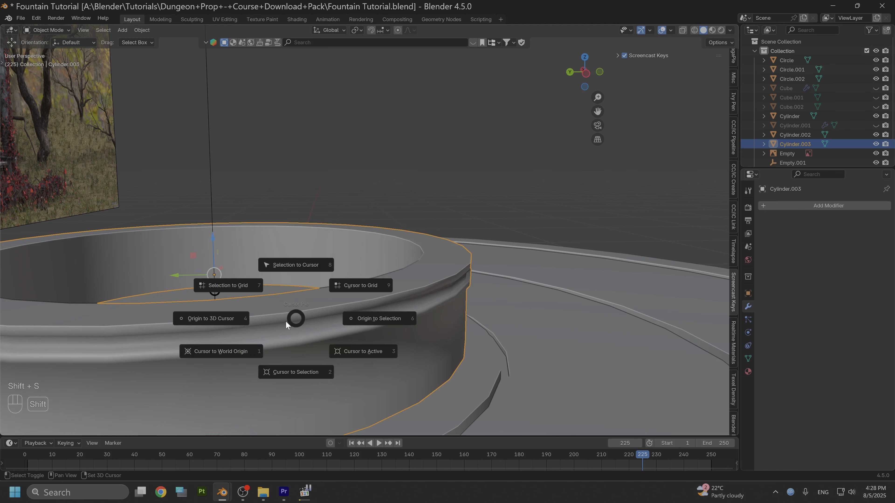
pyautogui.click(282, 372)
# Step: Bevel the selected moulding edge loops in Edit Mode by about 0.00256 m with 3 segments
pyautogui.click(58, 29)
pyautogui.click(50, 52)
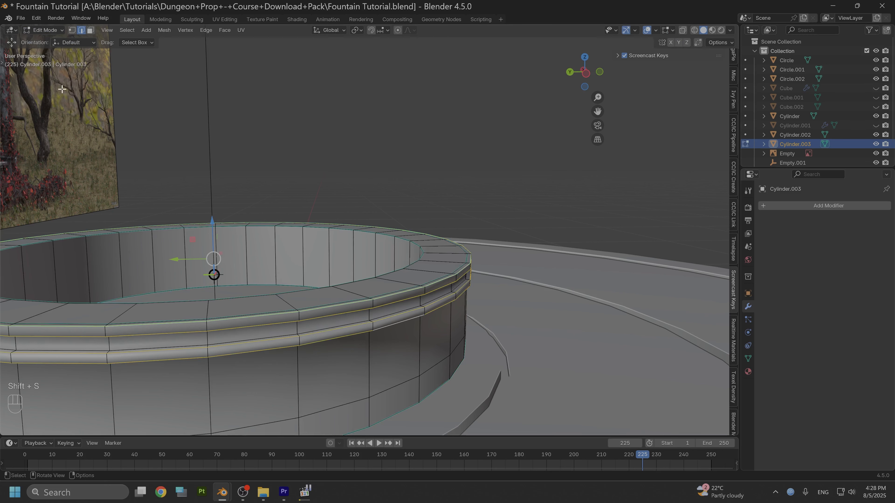
pyautogui.hotkey('ctrl', 'b')
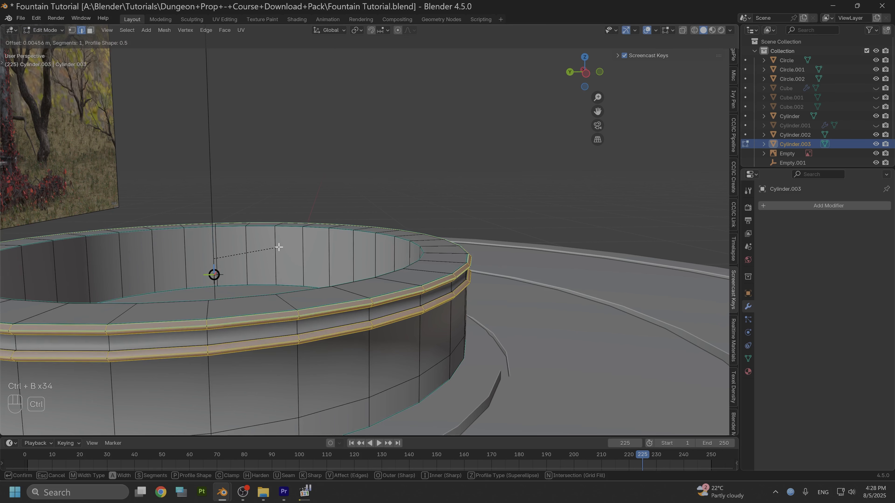
pyautogui.click(278, 248)
pyautogui.click(126, 293)
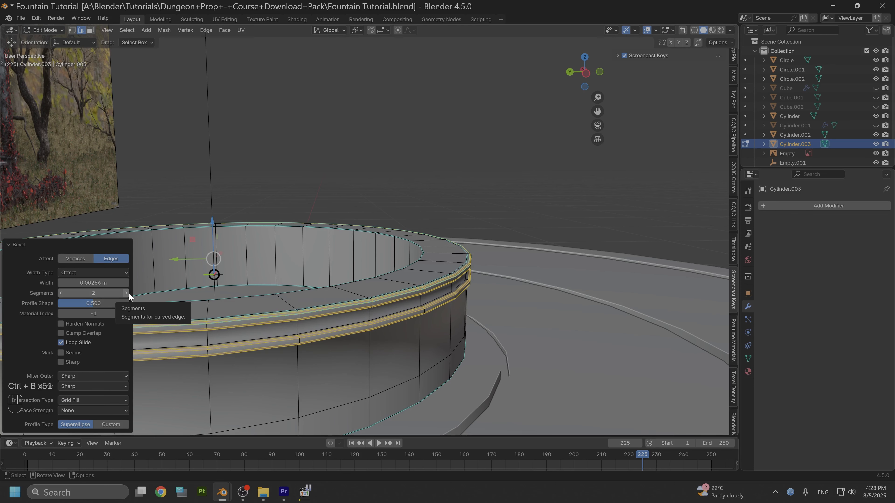
pyautogui.scroll(3, 182, 282)
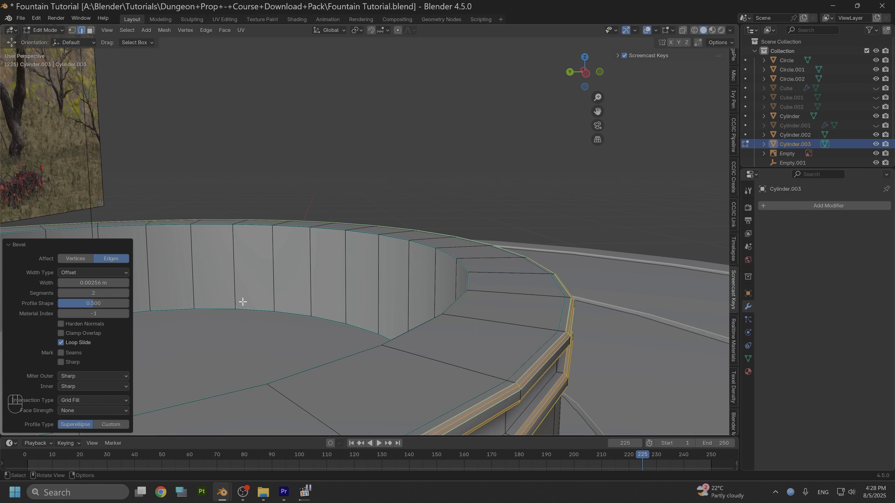
pyautogui.click(127, 293)
# Step: Clear the sharp marking from the bevelled edge loop on the upper moulding band
pyautogui.scroll(-1, 290, 281)
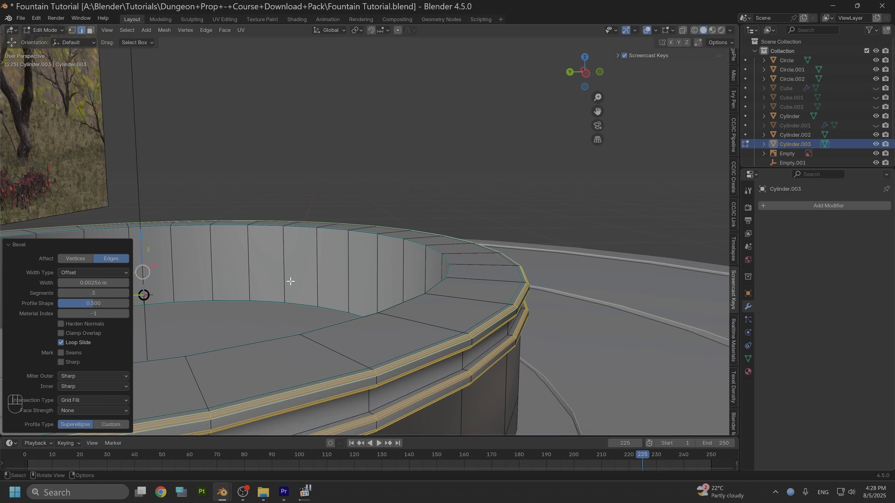
pyautogui.keyDown('shift'); pyautogui.moveTo(290, 281); pyautogui.dragTo(342, 208, button='middle'); pyautogui.keyUp('shift')
pyautogui.scroll(-2, 324, 192)
pyautogui.keyDown('alt'); pyautogui.click(340, 237); pyautogui.keyUp('alt')
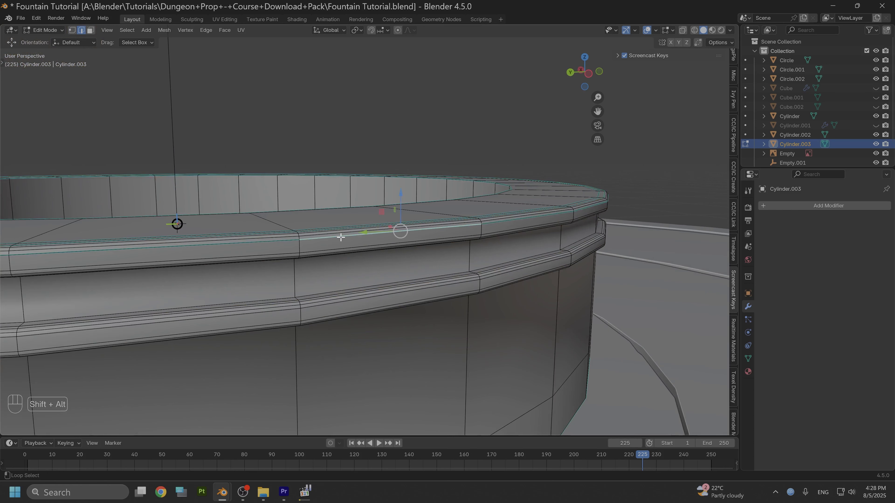
pyautogui.rightClick(341, 237)
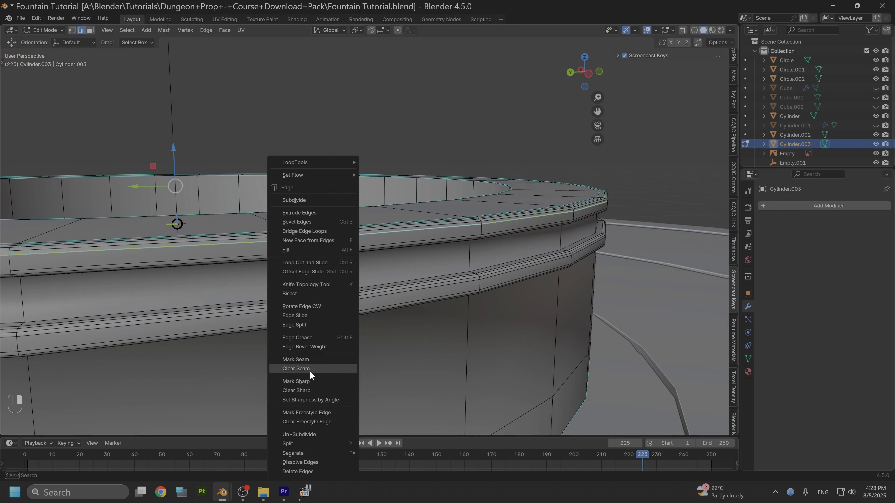
pyautogui.click(309, 389)
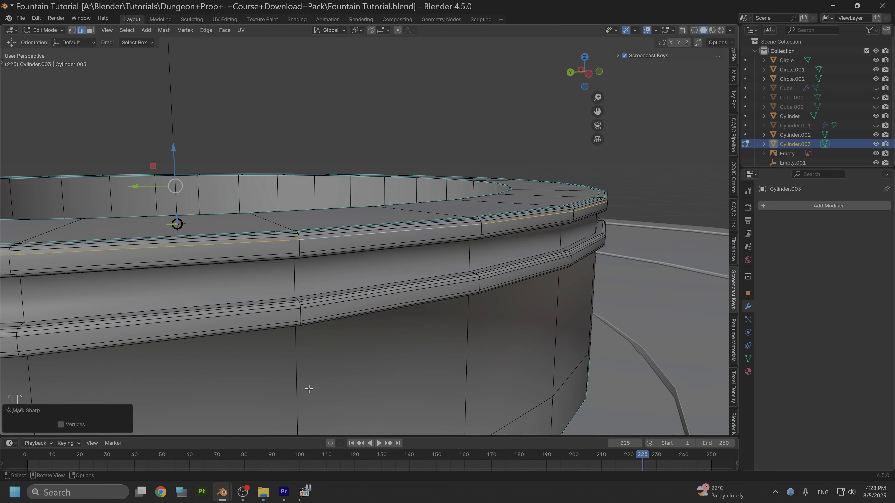
# Step: Select the whole ring wall mesh and clear the sharp marking from all its edges
pyautogui.scroll(-1, 296, 333)
pyautogui.click(312, 187)
pyautogui.moveTo(312, 187); pyautogui.dragTo(322, 220, button='middle')
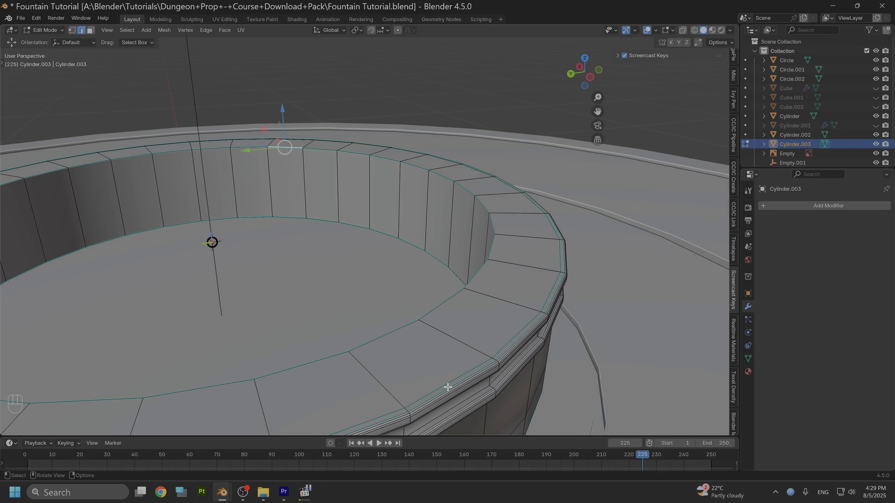
pyautogui.press('a')
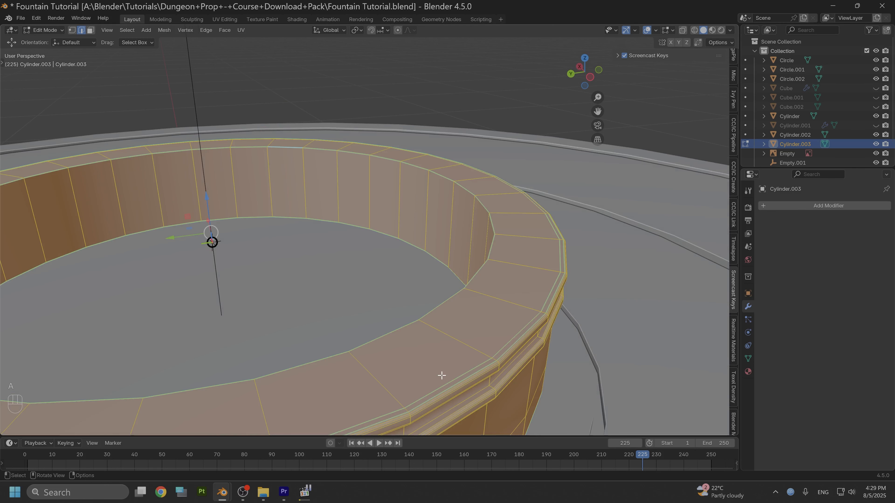
pyautogui.rightClick(428, 359)
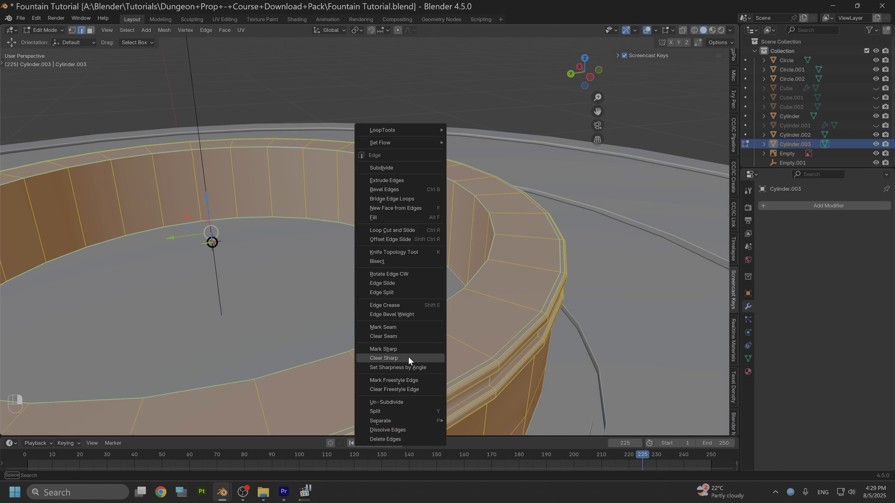
pyautogui.click(394, 358)
# Step: Snap the 3D cursor to the centre of the fully selected ring wall, working in left orthographic view
pyautogui.moveTo(395, 358); pyautogui.dragTo(430, 315, button='middle')
pyautogui.keyDown('alt'); pyautogui.moveTo(430, 315); pyautogui.dragTo(478, 295); pyautogui.keyUp('alt')
pyautogui.scroll(1, 405, 303)
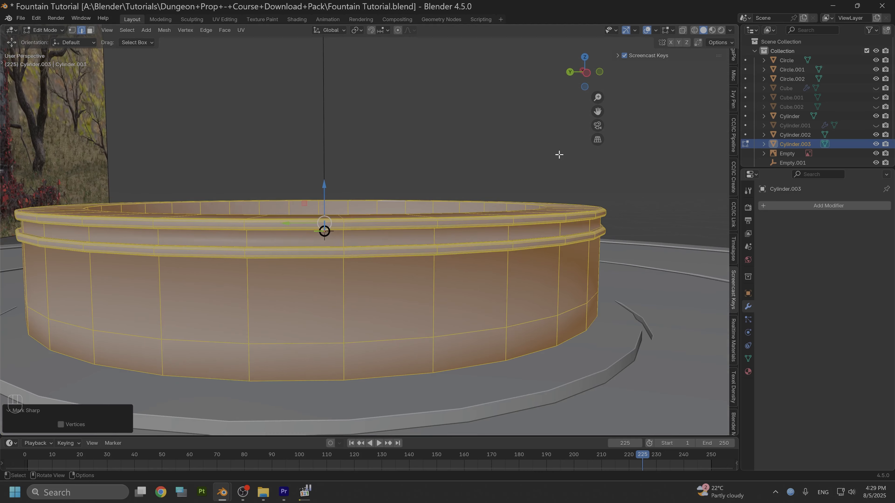
pyautogui.click(586, 73)
pyautogui.scroll(1, 394, 224)
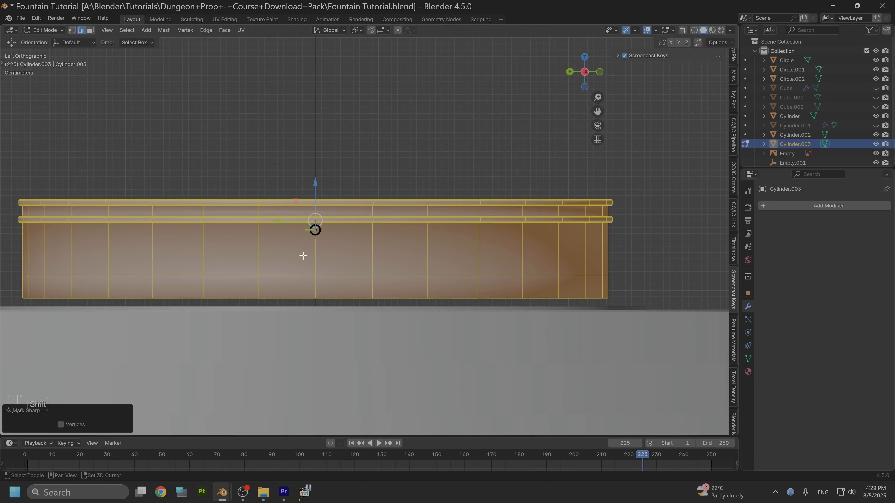
pyautogui.hotkey('shift', 's')
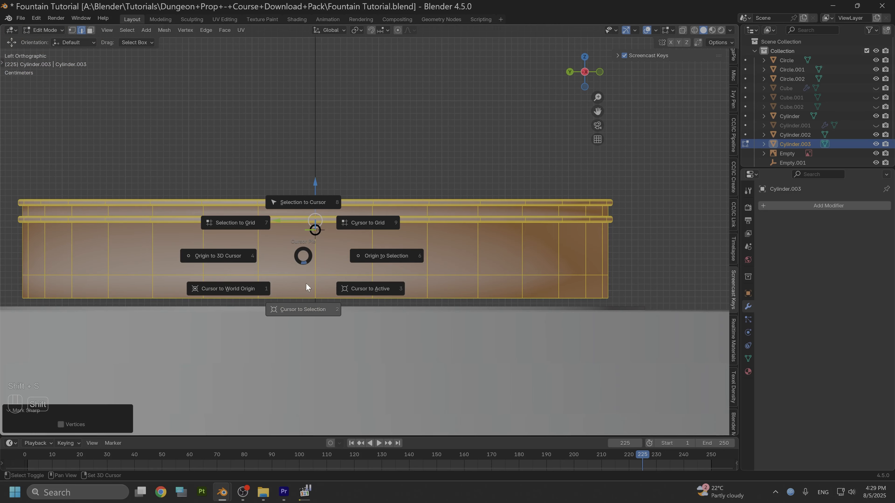
pyautogui.click(304, 310)
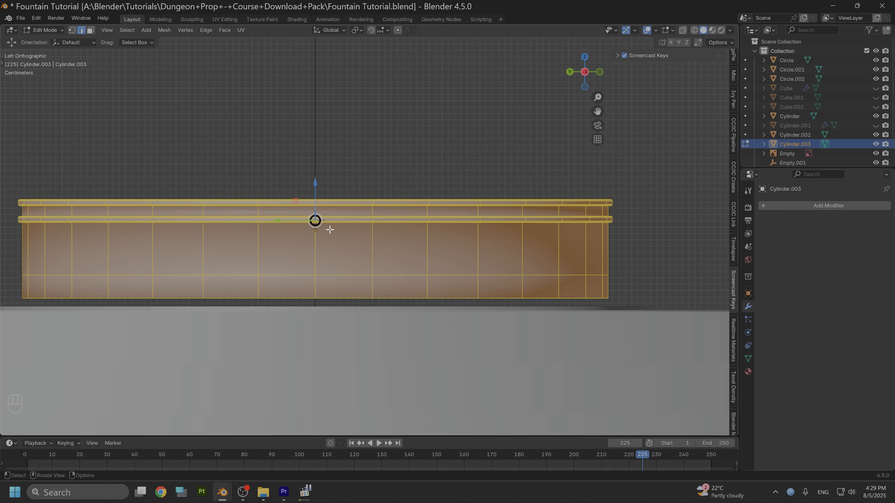
# Step: Symmetrize the fully selected ring wall mesh in the +Z to -Z direction, mirroring the upper moulding bands onto its lower half
pyautogui.press('KP_1')
pyautogui.press('a')
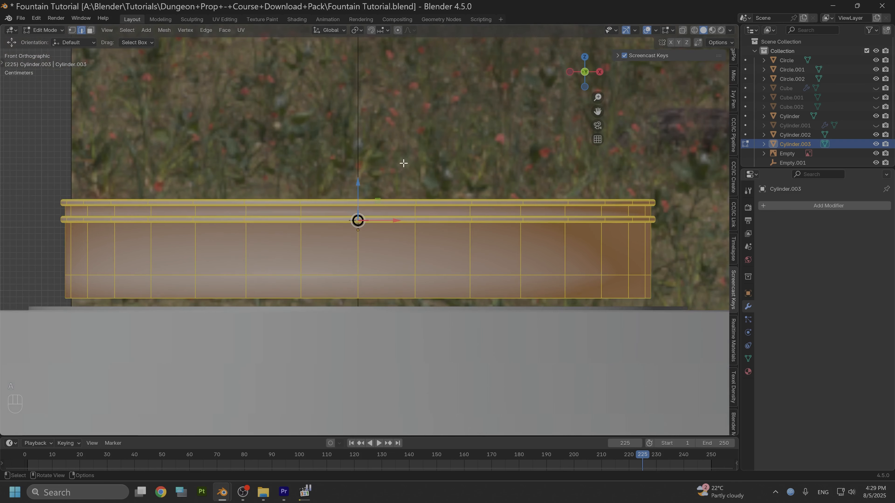
pyautogui.click(165, 30)
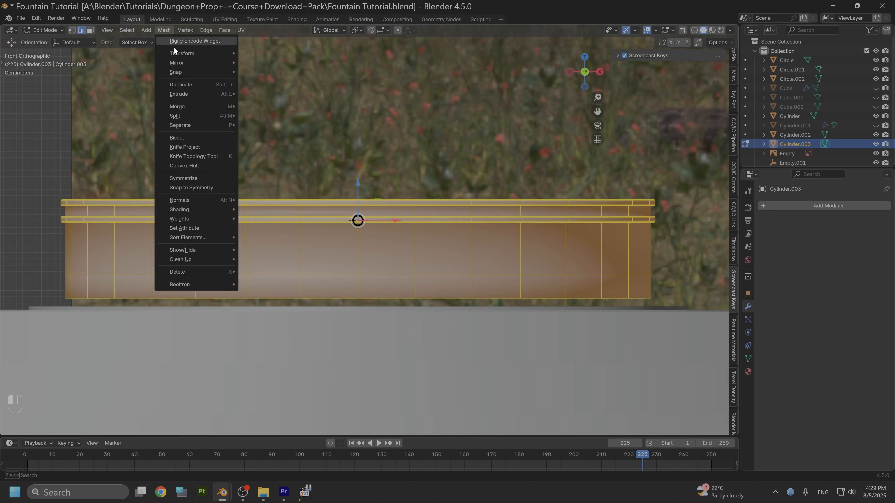
pyautogui.click(186, 177)
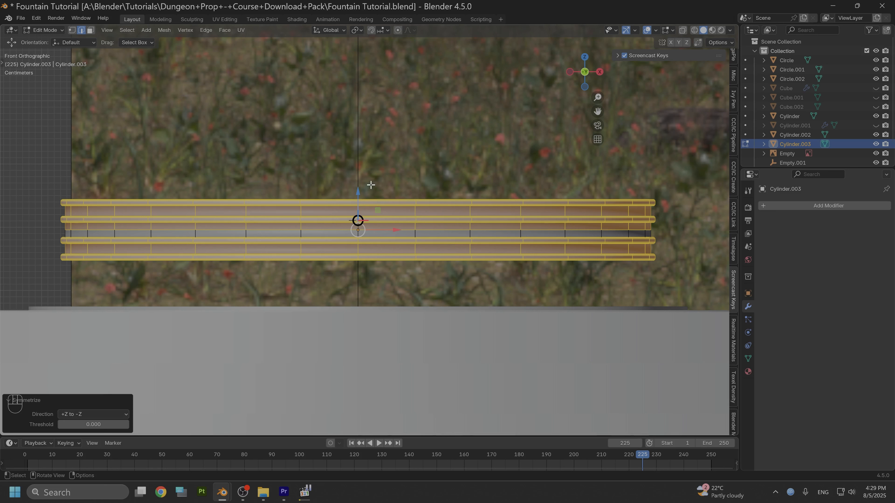
pyautogui.click(354, 142)
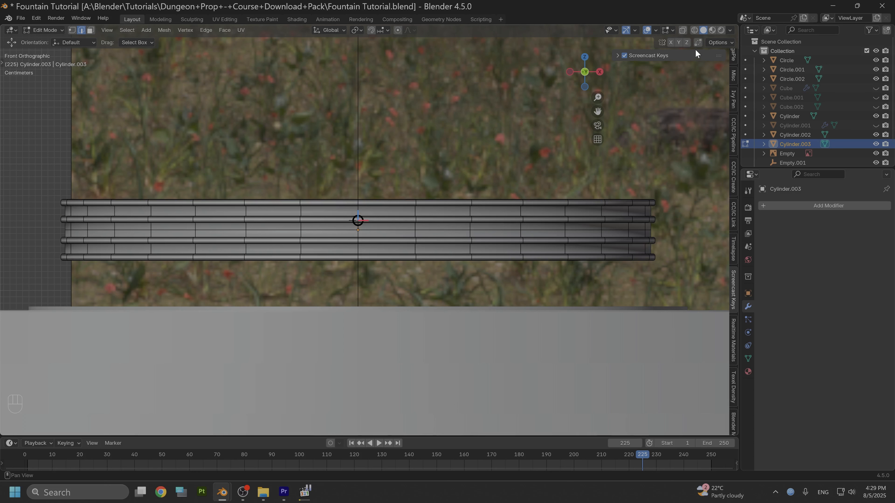
# Step: With X-ray enabled, box-select the lower pair of moulding bands and move them down about 0.025 m along Z
pyautogui.click(683, 30)
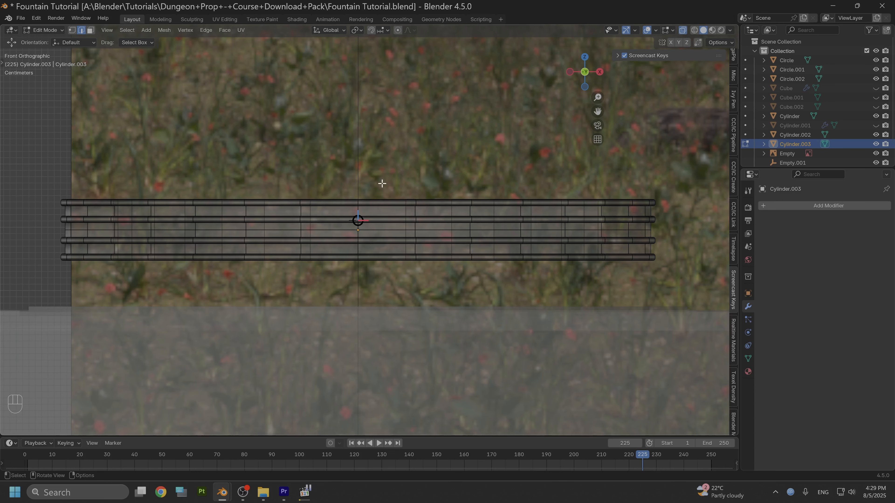
pyautogui.moveTo(38, 232); pyautogui.dragTo(676, 319)
pyautogui.moveTo(362, 222); pyautogui.dragTo(349, 234)
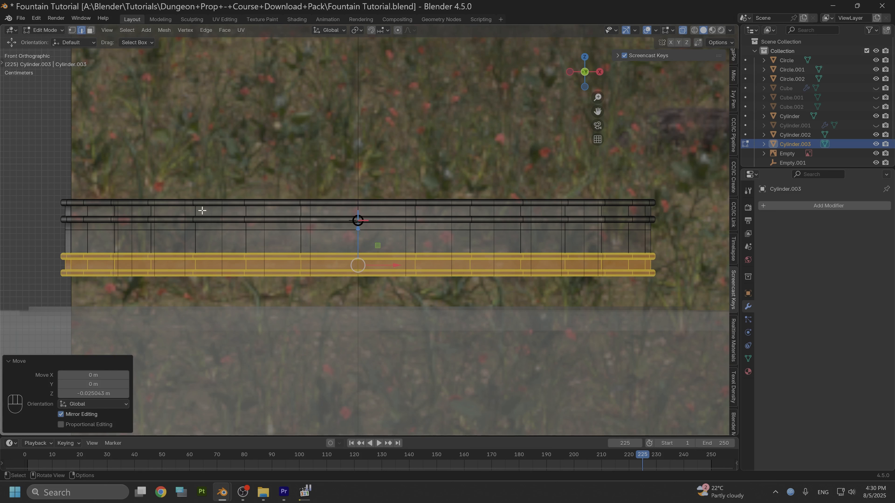
# Step: Dissolve the horizontal edge loop around the middle of the ring wall and turn X-ray off
pyautogui.click(211, 230)
pyautogui.keyDown('alt'); pyautogui.click(211, 230); pyautogui.keyUp('alt')
pyautogui.rightClick(211, 230)
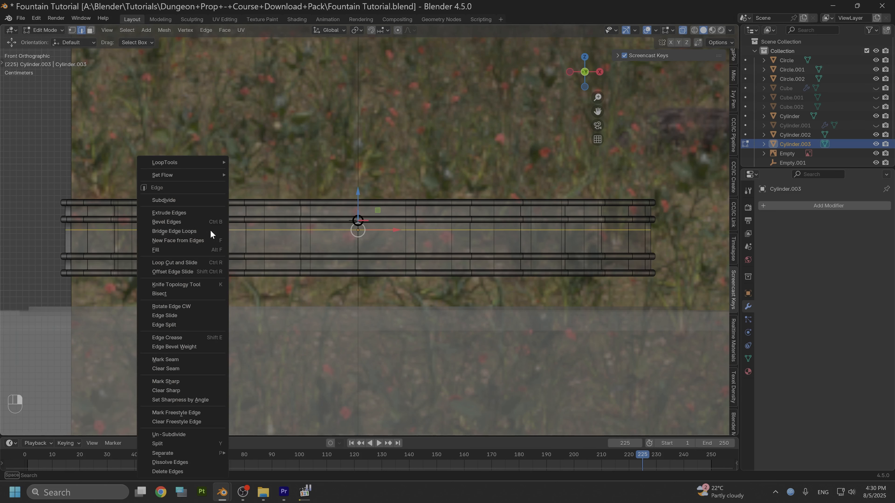
pyautogui.click(181, 462)
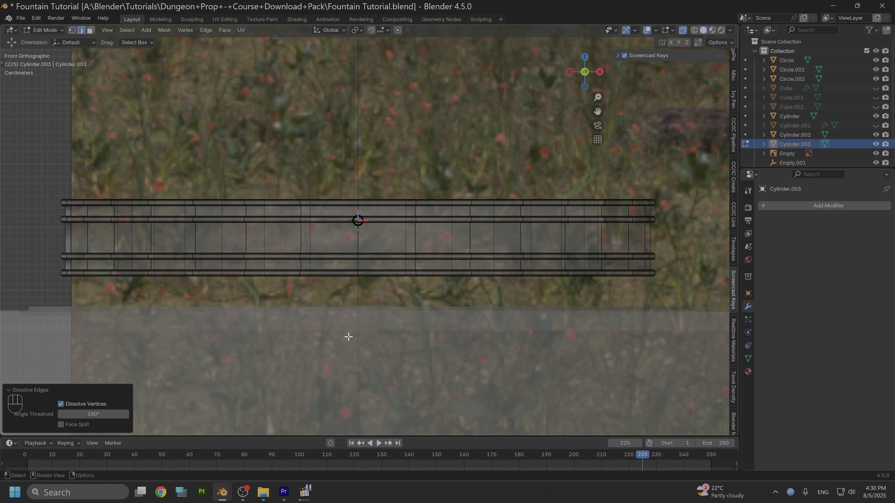
pyautogui.click(682, 30)
pyautogui.scroll(-1, 439, 163)
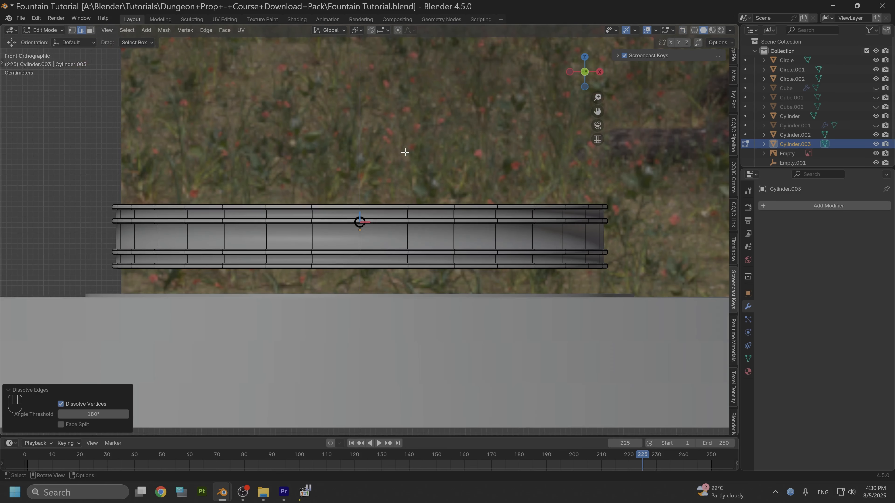
# Step: Select the whole ring wall mesh and raise it along Z clear of the stepped base
pyautogui.press('a')
pyautogui.moveTo(360, 204); pyautogui.dragTo(393, 253)
pyautogui.scroll(-5, 398, 226)
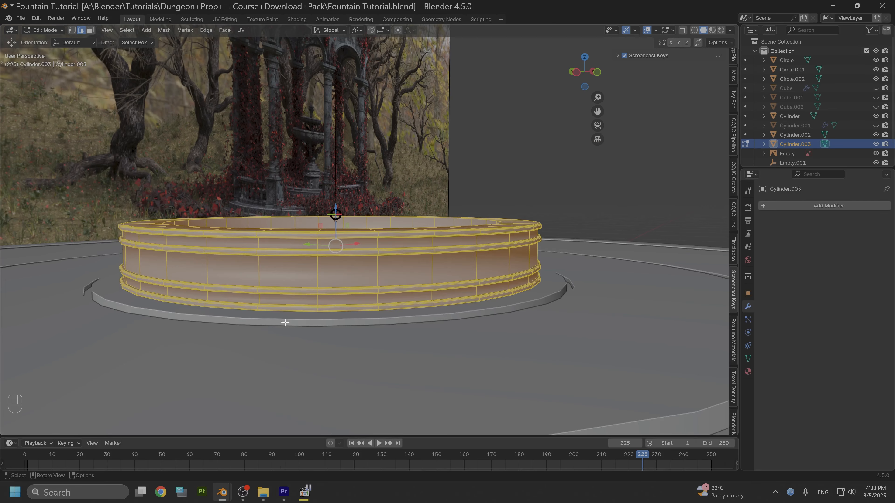
pyautogui.moveTo(337, 225); pyautogui.dragTo(349, 297)
pyautogui.click(316, 325)
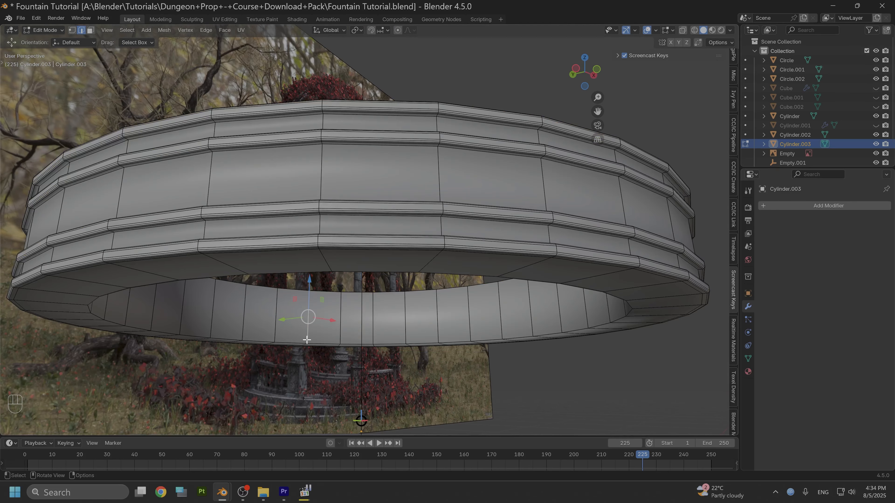
pyautogui.scroll(1, 303, 334)
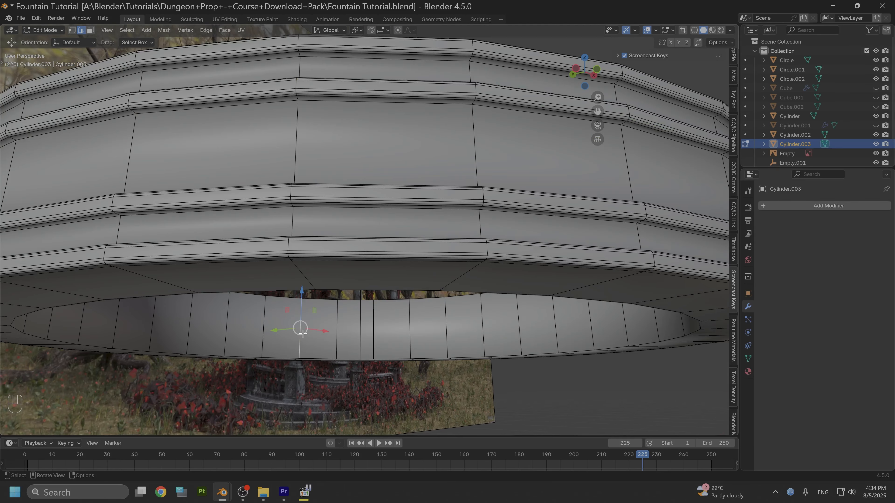
pyautogui.keyDown('alt'); pyautogui.keyDown('shift'); pyautogui.click(284, 356); pyautogui.keyUp('shift'); pyautogui.keyUp('alt')
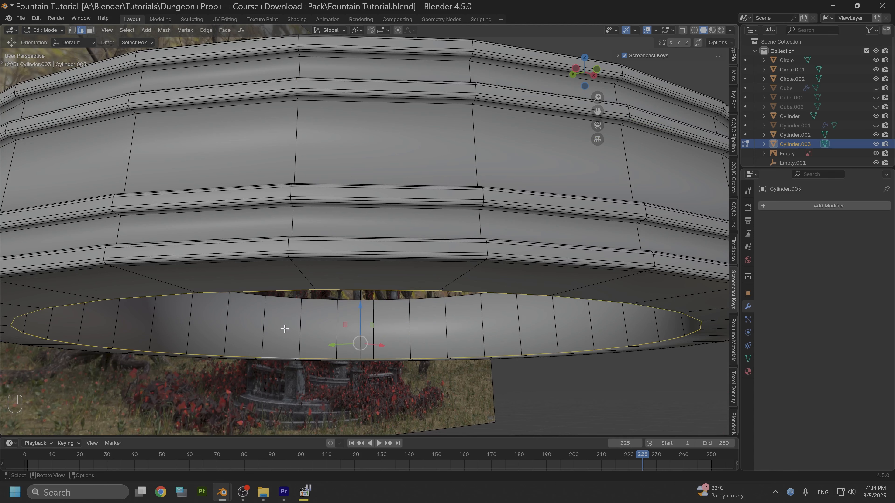
pyautogui.keyDown('alt'); pyautogui.click(310, 330); pyautogui.keyUp('alt')
pyautogui.moveTo(310, 330); pyautogui.dragTo(276, 312, button='middle')
pyautogui.moveTo(330, 302); pyautogui.dragTo(298, 219, button='middle')
pyautogui.moveTo(283, 258); pyautogui.dragTo(255, 270, button='middle')
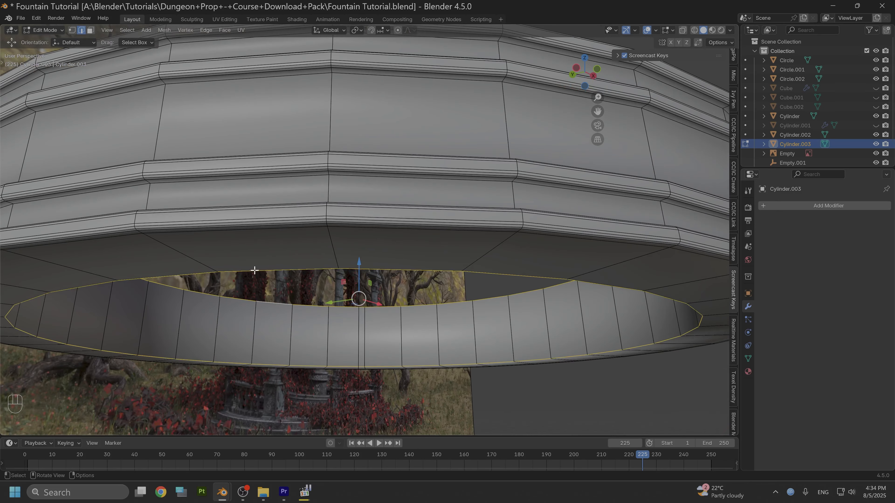
pyautogui.click(270, 179)
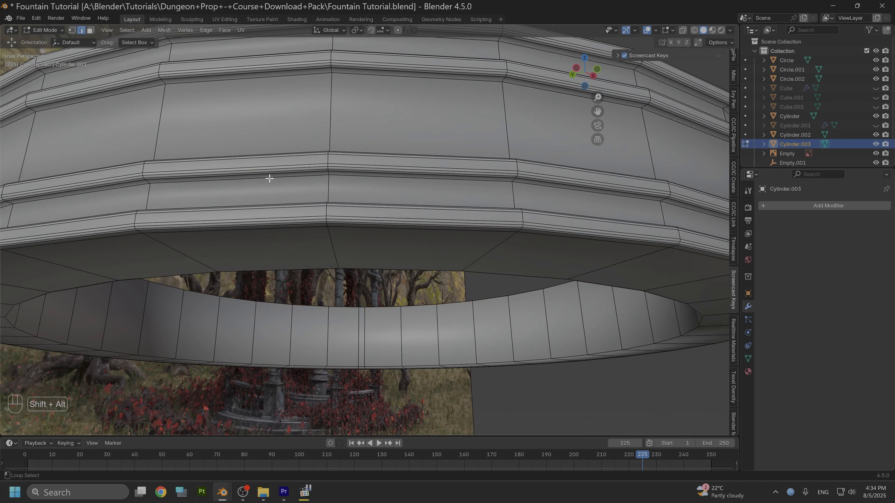
# Step: Select the edge loops where the moulding bands meet the recessed outer wall and mark them as sharp and as seams
pyautogui.keyDown('alt'); pyautogui.keyDown('shift'); pyautogui.click(269, 178); pyautogui.keyUp('shift'); pyautogui.keyUp('alt')
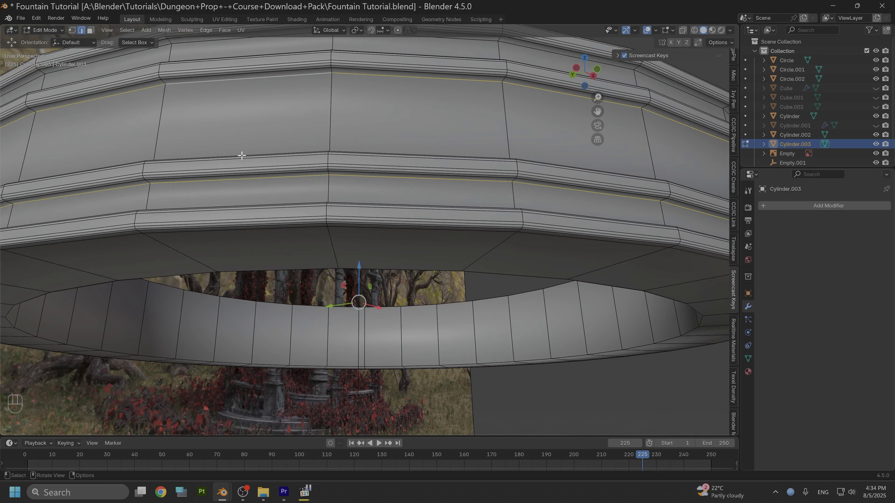
pyautogui.moveTo(242, 154); pyautogui.dragTo(244, 180, button='middle')
pyautogui.moveTo(240, 130); pyautogui.dragTo(300, 334, button='middle')
pyautogui.keyDown('alt'); pyautogui.keyDown('shift'); pyautogui.click(298, 338); pyautogui.keyUp('shift'); pyautogui.keyUp('alt')
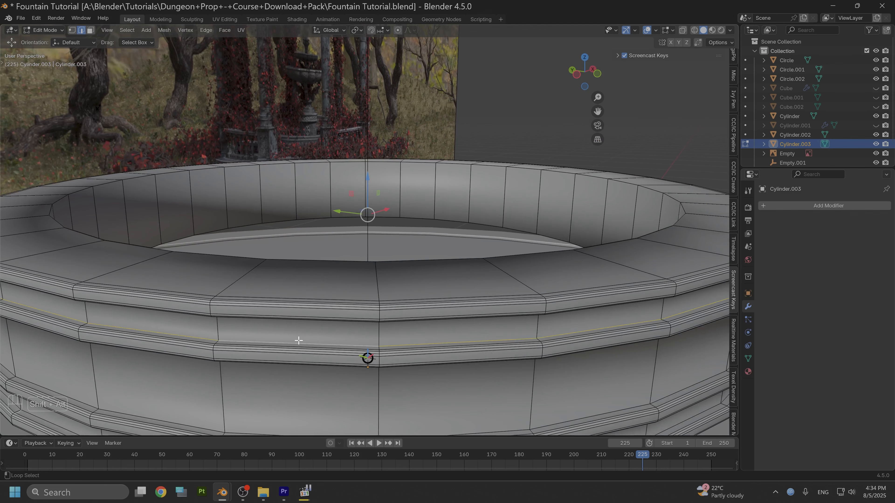
pyautogui.scroll(-2, 312, 352)
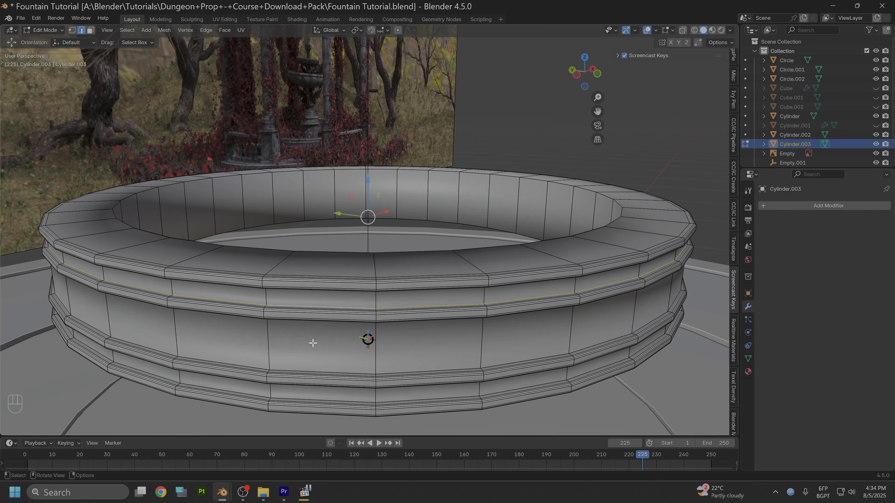
pyautogui.keyDown('alt'); pyautogui.keyDown('shift'); pyautogui.click(313, 369); pyautogui.keyUp('shift'); pyautogui.keyUp('alt')
pyautogui.keyDown('alt'); pyautogui.keyDown('shift'); pyautogui.click(312, 398); pyautogui.keyUp('shift'); pyautogui.keyUp('alt')
pyautogui.rightClick(312, 400)
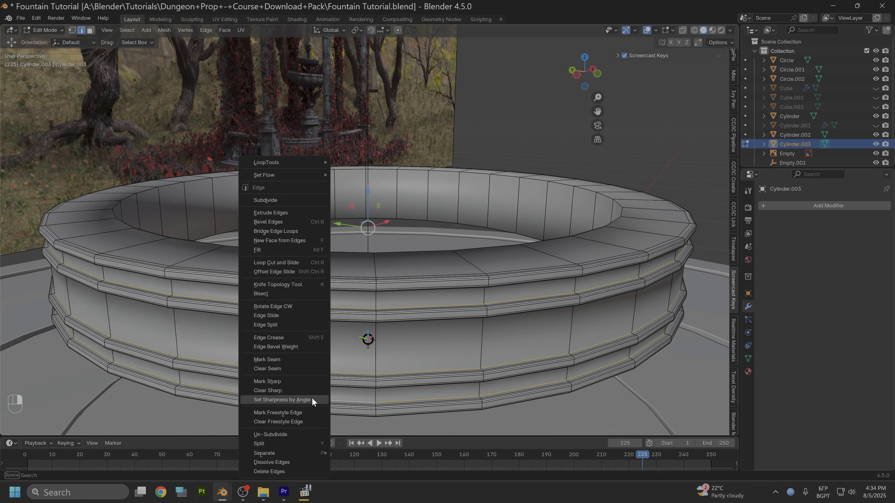
pyautogui.click(294, 383)
pyautogui.rightClick(304, 372)
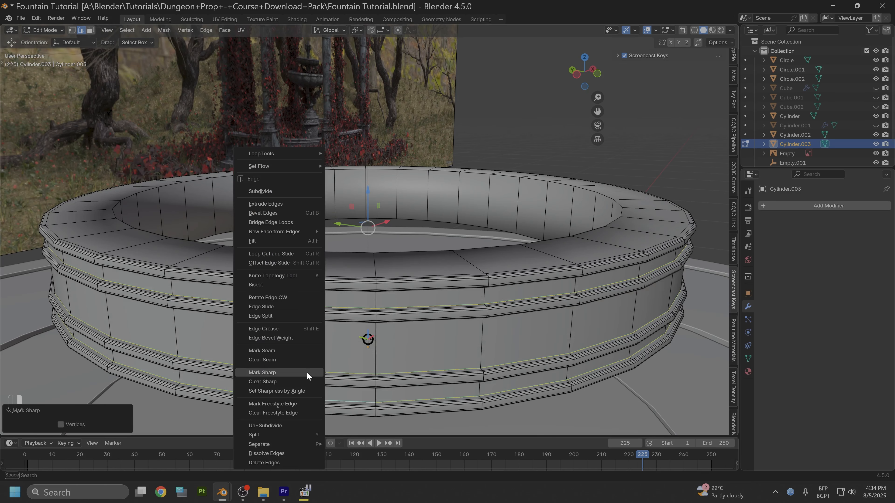
pyautogui.click(276, 351)
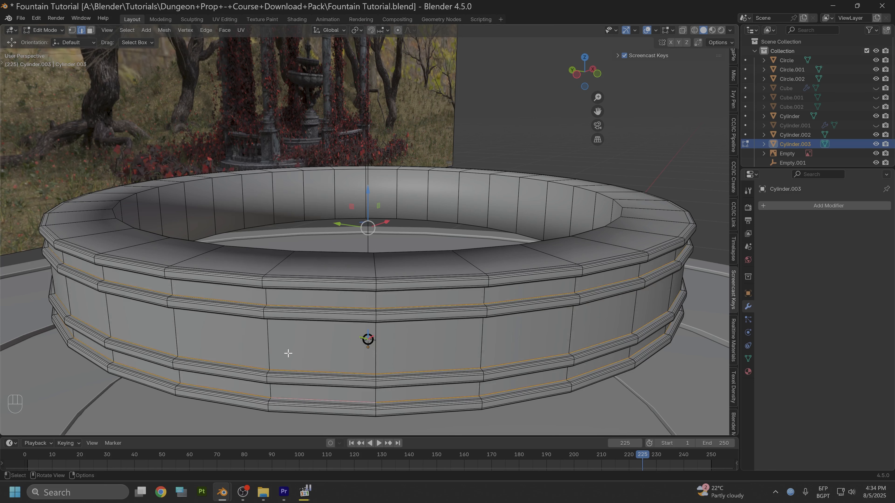
# Step: Mark a vertical edge line at the back of the ring wall as a seam
pyautogui.click(572, 73)
pyautogui.scroll(-6, 386, 225)
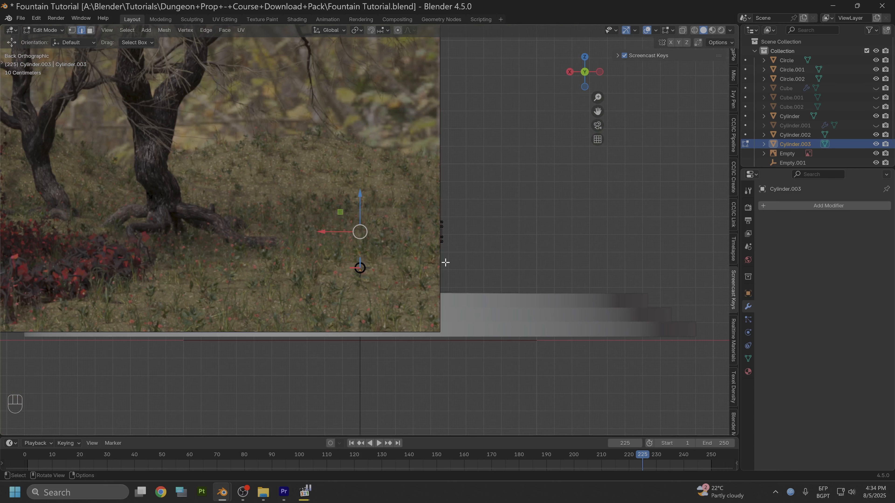
pyautogui.scroll(4, 466, 254)
pyautogui.moveTo(638, 240)
pyautogui.mouseDown(button='middle')
pyautogui.moveTo(607, 243)
pyautogui.moveTo(627, 246)
pyautogui.mouseUp(button='middle')
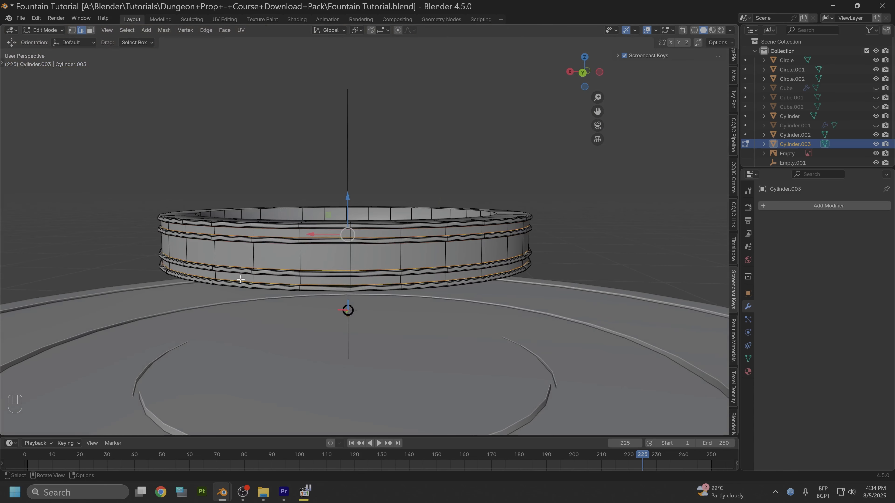
pyautogui.click(217, 255)
pyautogui.rightClick(222, 248)
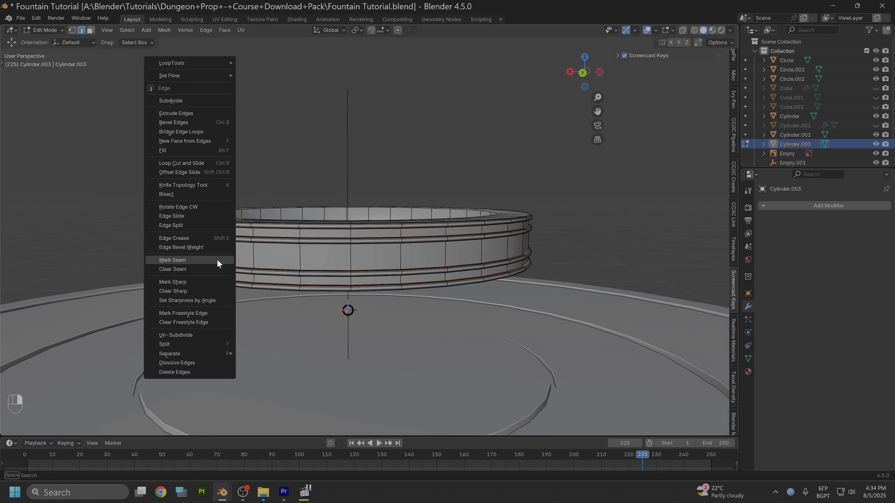
pyautogui.click(196, 262)
# Step: Examine the ring wall's marked edges in front view and its shading in Object Mode, returning to Edit Mode
pyautogui.moveTo(508, 172); pyautogui.dragTo(608, 98, button='middle')
pyautogui.click(583, 77)
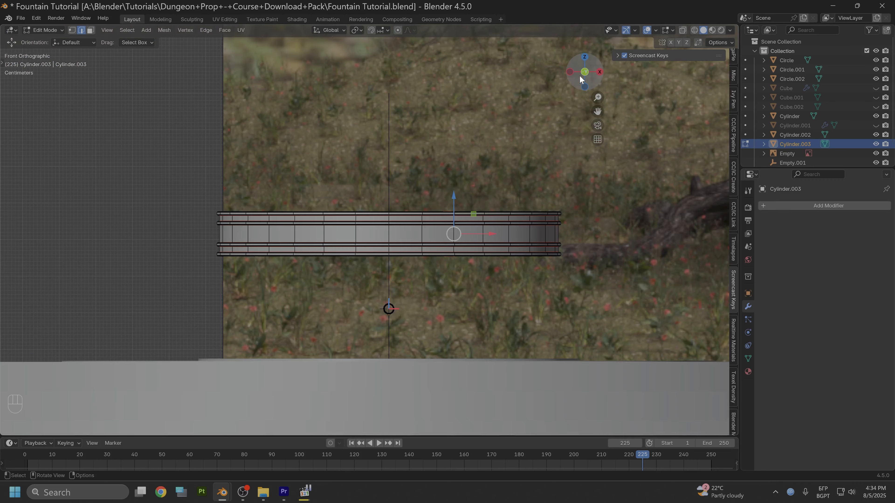
pyautogui.scroll(4, 415, 194)
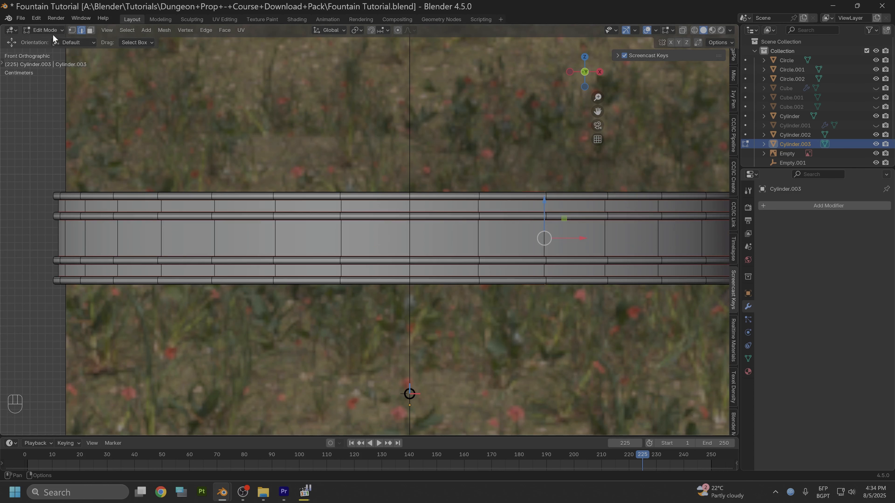
pyautogui.click(53, 34)
pyautogui.click(53, 39)
pyautogui.moveTo(141, 141); pyautogui.dragTo(247, 192, button='middle')
pyautogui.click(46, 30)
pyautogui.click(47, 49)
# Step: Select the upper and lower edge loops of the ring's inner wall and mark them as sharp and as seams
pyautogui.moveTo(183, 176); pyautogui.dragTo(154, 226, button='middle')
pyautogui.keyDown('alt'); pyautogui.click(152, 225); pyautogui.keyUp('alt')
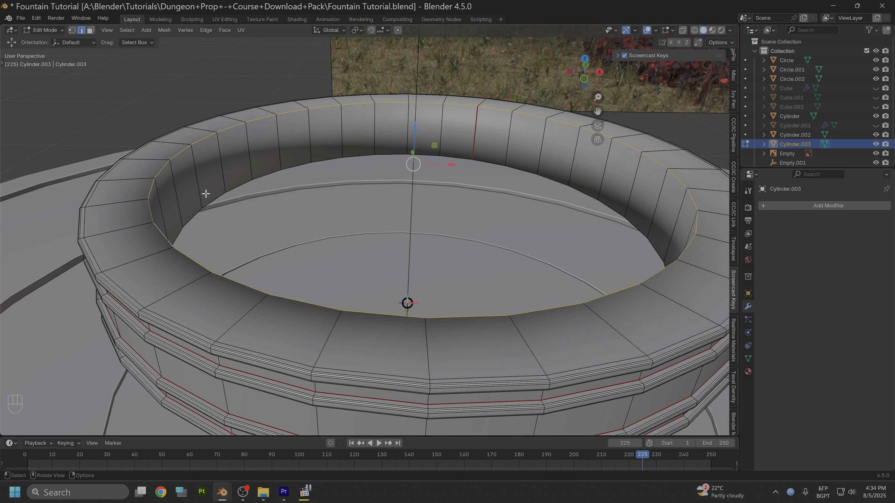
pyautogui.keyDown('alt'); pyautogui.keyDown('shift'); pyautogui.click(231, 181); pyautogui.keyUp('shift'); pyautogui.keyUp('alt')
pyautogui.rightClick(229, 139)
pyautogui.moveTo(229, 139)
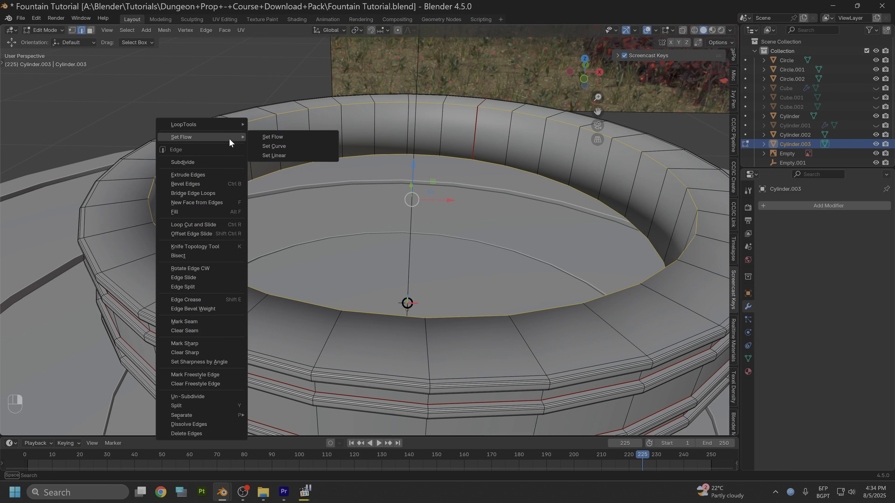
pyautogui.click(205, 344)
pyautogui.rightClick(182, 169)
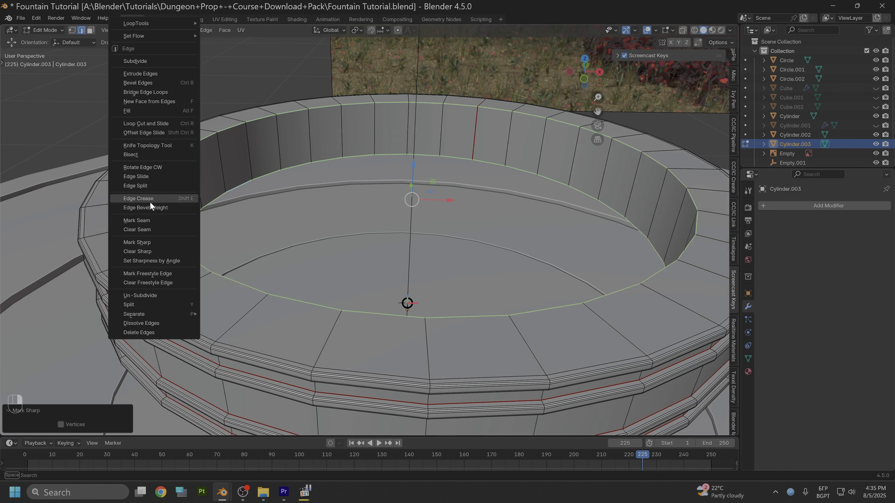
pyautogui.click(154, 221)
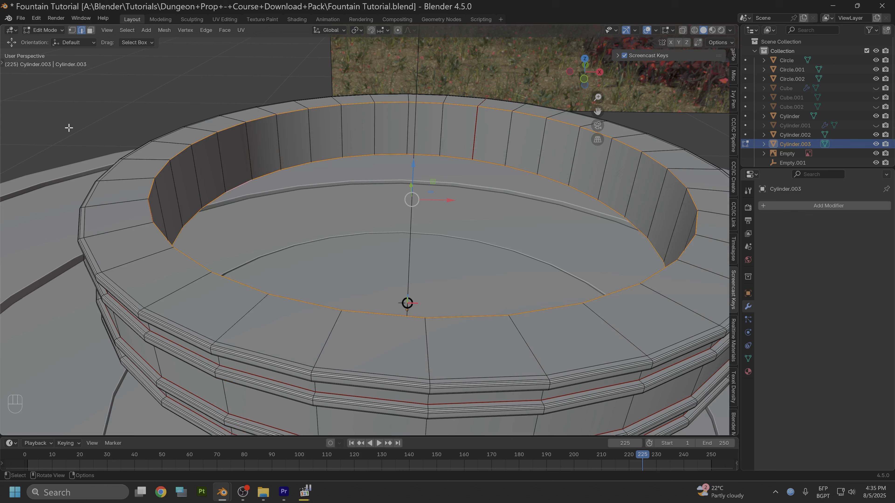
# Step: Return to Object Mode and apply Shade Smooth to the ring wall with Keep Sharp Edges enabled
pyautogui.click(35, 33)
pyautogui.click(46, 42)
pyautogui.moveTo(206, 173); pyautogui.dragTo(217, 156, button='middle')
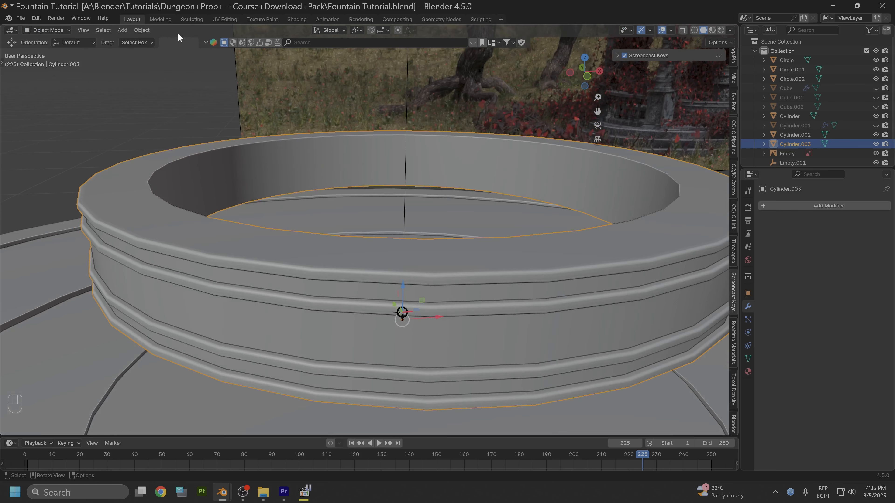
pyautogui.click(142, 30)
pyautogui.click(165, 243)
pyautogui.keyDown('alt'); pyautogui.moveTo(165, 243); pyautogui.dragTo(488, 128); pyautogui.keyUp('alt')
# Step: Lower the ring wall along Z by about 0.28 m onto the central disc of the base, plus a further nudge of about 0.011 m
pyautogui.click(593, 75)
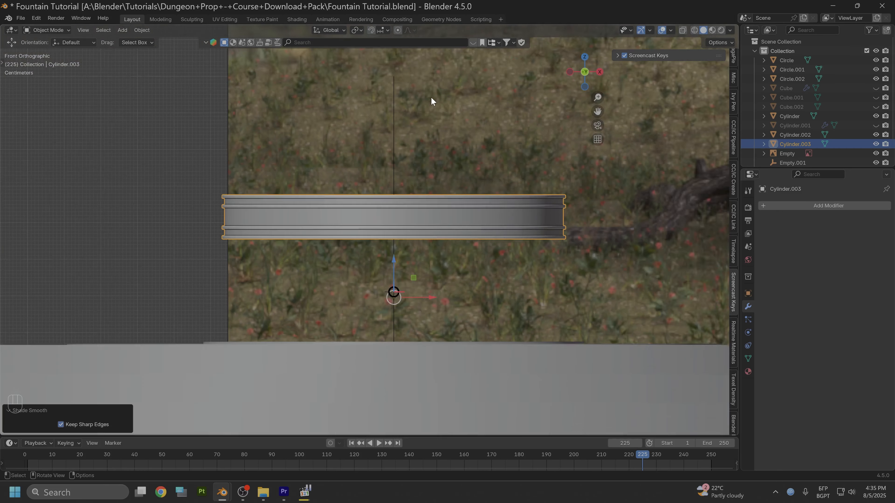
pyautogui.keyDown('alt'); pyautogui.moveTo(430, 97); pyautogui.dragTo(379, 154); pyautogui.keyUp('alt')
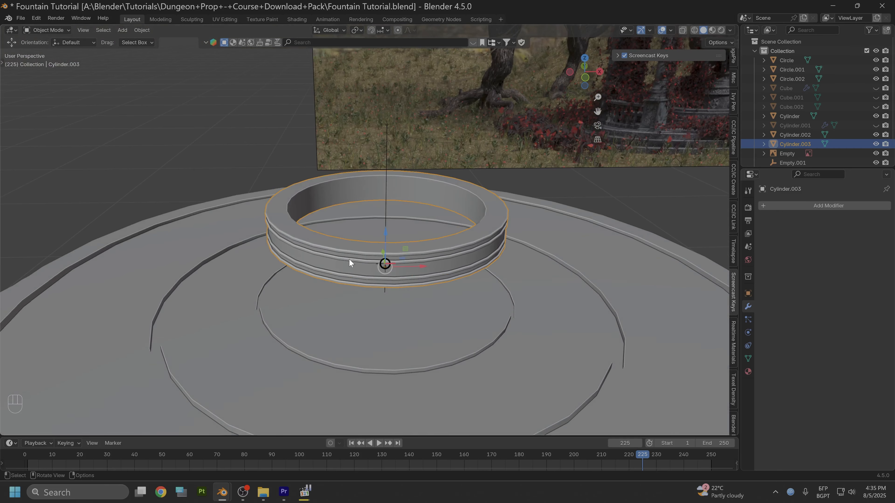
pyautogui.press('g')
pyautogui.press('z')
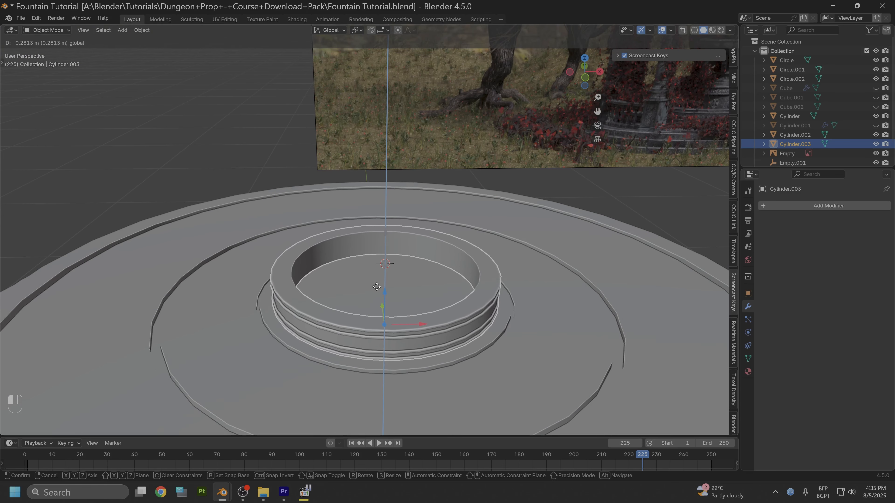
pyautogui.moveTo(376, 286); pyautogui.dragTo(377, 288)
pyautogui.moveTo(375, 280)
pyautogui.keyDown('alt'); pyautogui.mouseDown()
pyautogui.moveTo(370, 257)
pyautogui.moveTo(380, 285)
pyautogui.mouseUp(); pyautogui.keyUp('alt')
pyautogui.scroll(1, 442, 267)
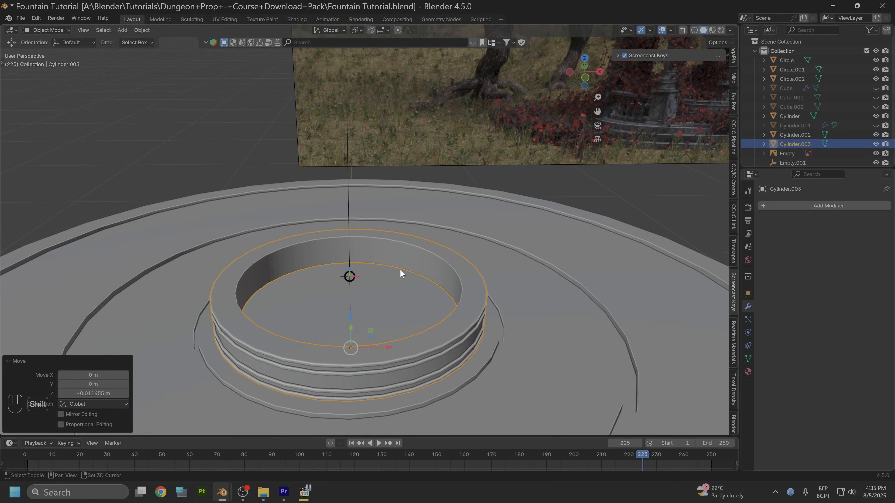
# Step: Add a cylinder mesh at the centre of the ring wall and scale it uniformly to about 0.152
pyautogui.hotkey('shift', 'a')
pyautogui.moveTo(373, 272)
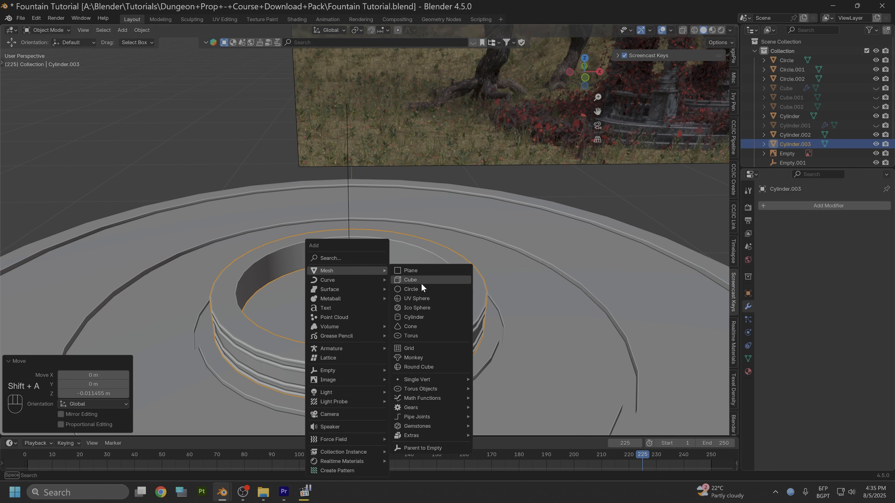
pyautogui.click(414, 318)
pyautogui.scroll(-4, 422, 246)
pyautogui.press('s')
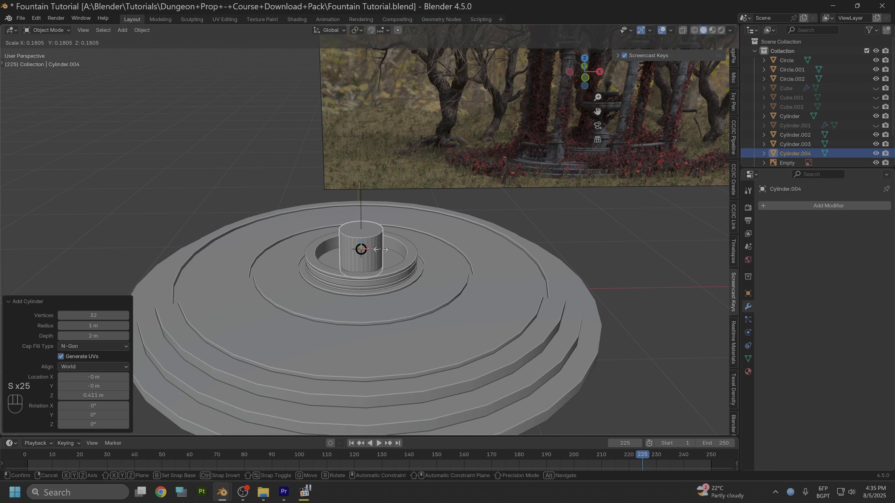
pyautogui.click(372, 267)
pyautogui.scroll(3, 371, 263)
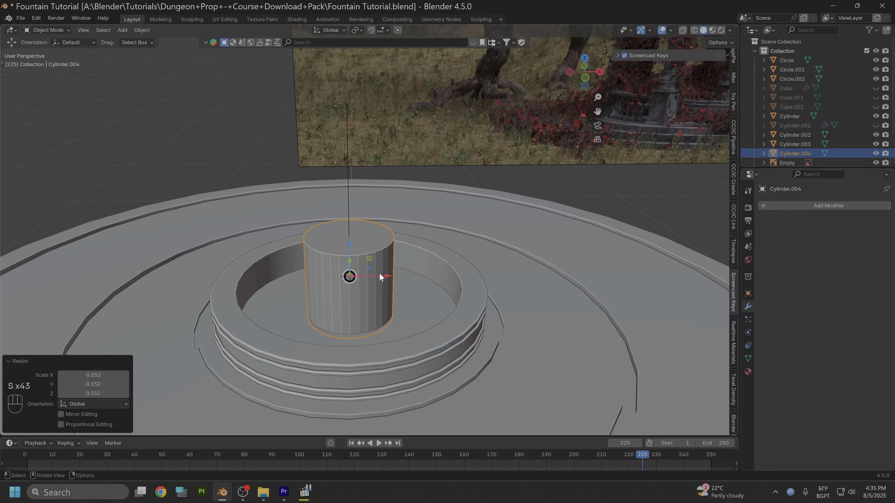
# Step: Scale the central cylinder uniformly by about 0.909, plus a further scale of about 0.886 along Z
pyautogui.moveTo(379, 273); pyautogui.dragTo(395, 241, button='middle')
pyautogui.press('s')
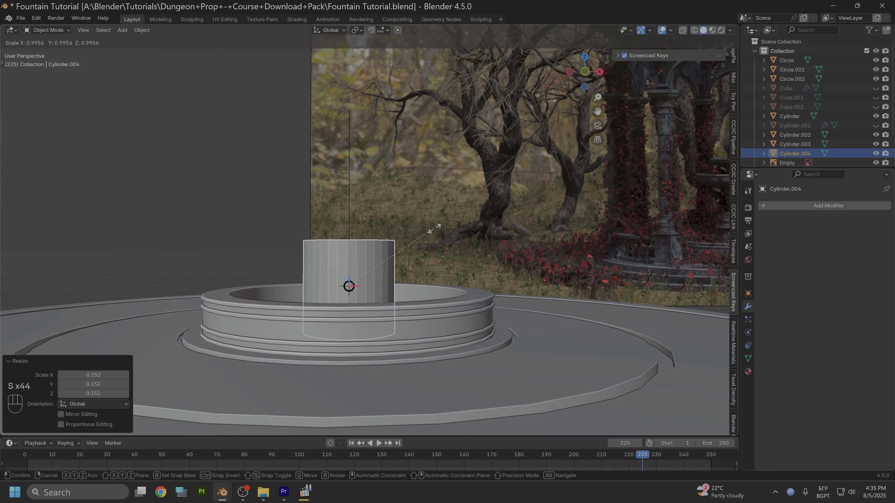
pyautogui.click(397, 251)
pyautogui.press('s')
pyautogui.press('z')
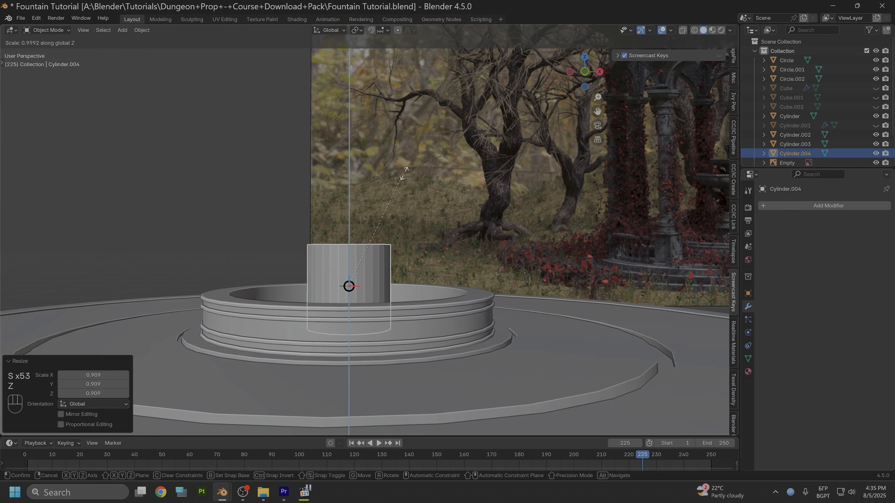
pyautogui.click(397, 187)
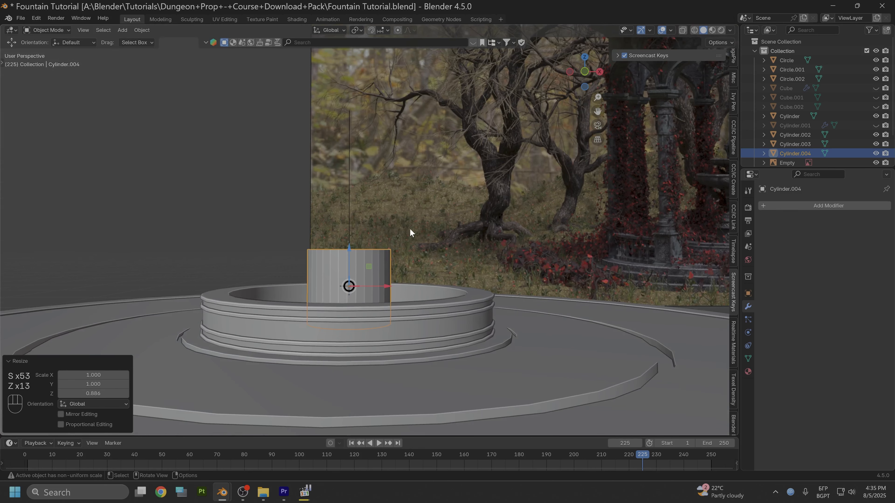
pyautogui.moveTo(410, 232); pyautogui.dragTo(413, 261, button='middle')
pyautogui.scroll(2, 402, 259)
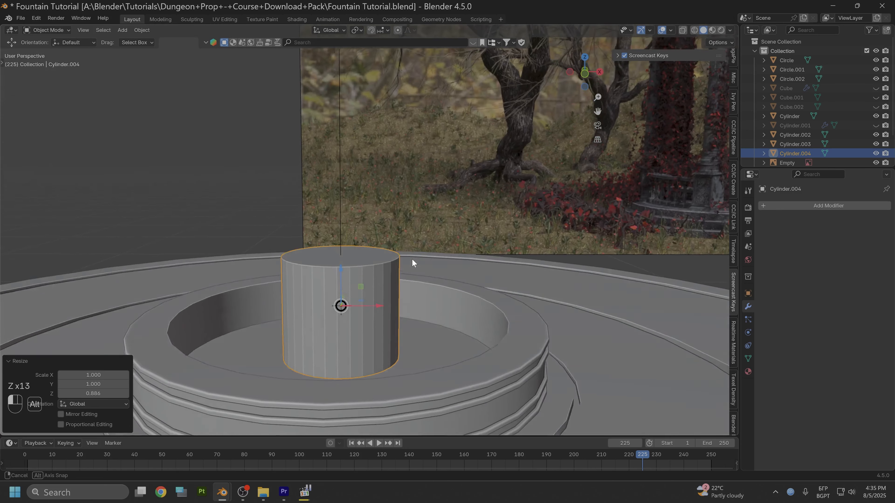
pyautogui.keyDown('alt'); pyautogui.moveTo(413, 262); pyautogui.dragTo(414, 255); pyautogui.keyUp('alt')
pyautogui.scroll(-4, 450, 401)
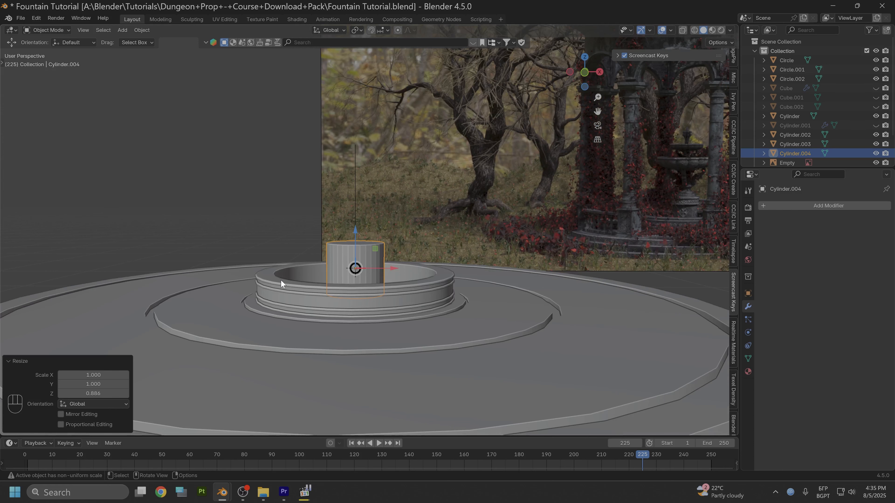
# Step: Hide the ring wall to expose the central cylinder
pyautogui.click(299, 294)
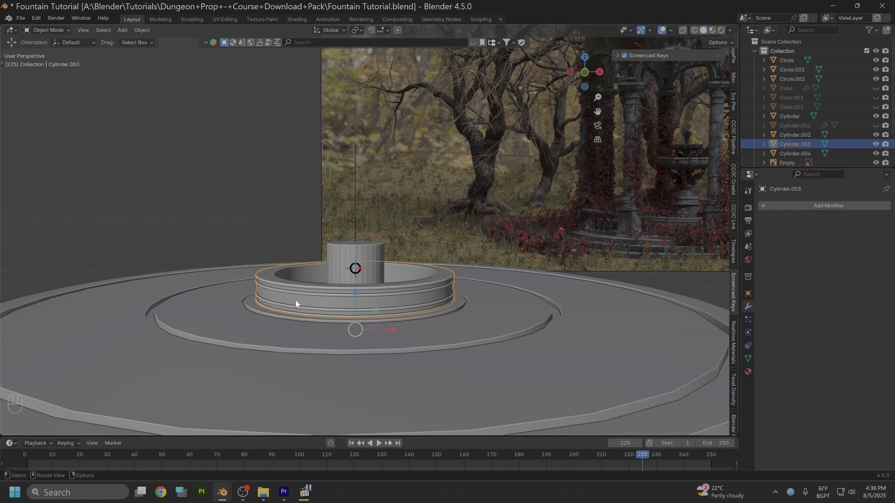
pyautogui.press('h')
pyautogui.scroll(4, 321, 314)
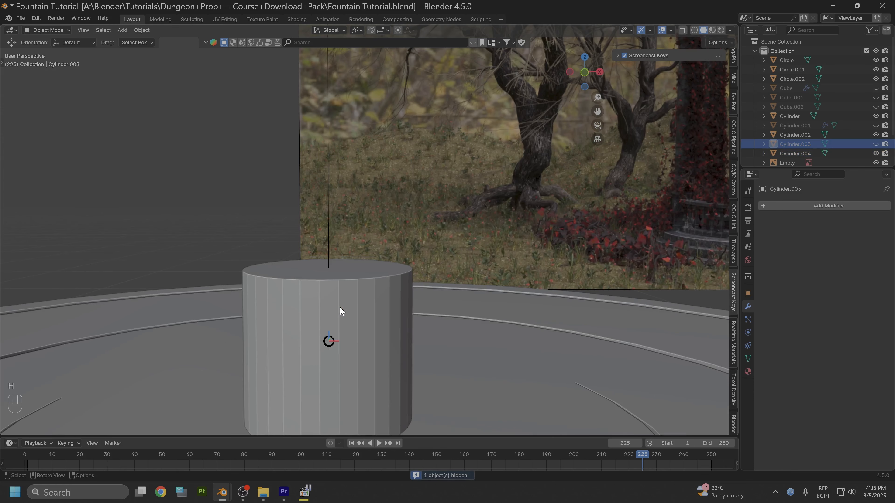
# Step: In front view, lower the central cylinder along Z by about 0.015 m onto the base
pyautogui.click(589, 76)
pyautogui.scroll(1, 403, 256)
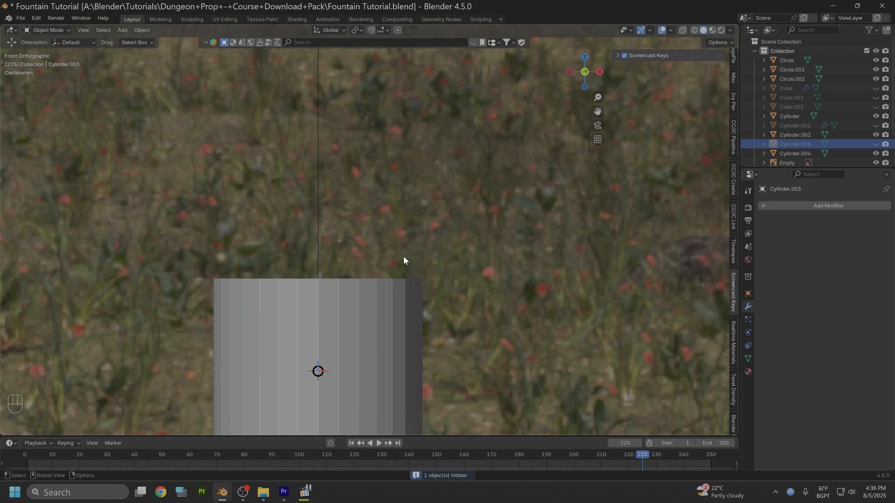
pyautogui.scroll(-3, 403, 256)
pyautogui.click(360, 298)
pyautogui.press('g')
pyautogui.press('z')
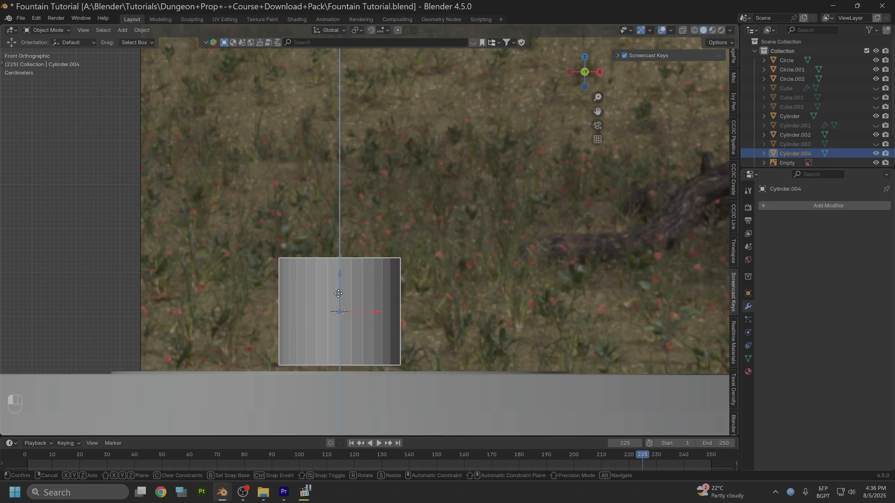
pyautogui.click(359, 287)
pyautogui.scroll(-1, 358, 287)
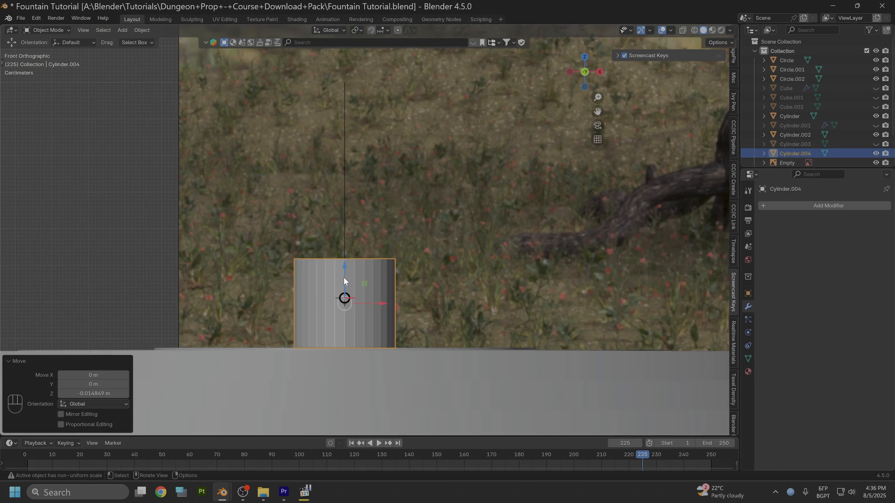
# Step: Apply Shade Smooth to the central cylinder with Keep Sharp Edges enabled and switch it to Edit Mode
pyautogui.click(138, 30)
pyautogui.click(164, 243)
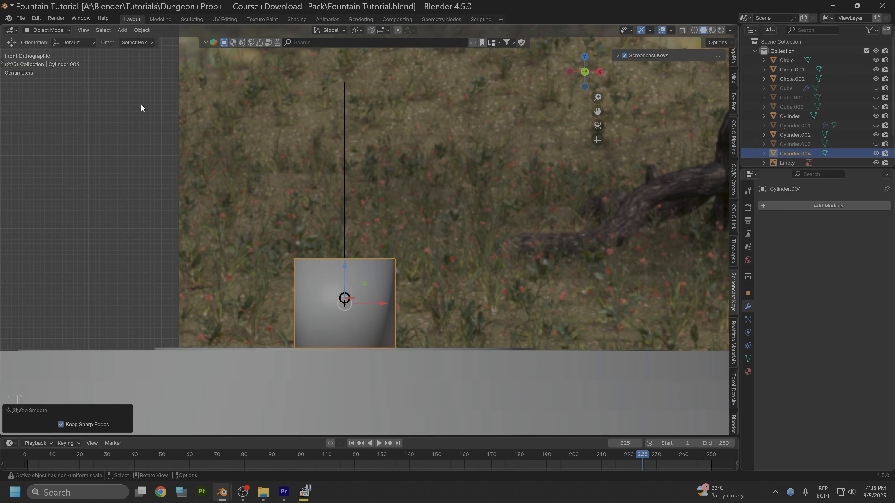
pyautogui.click(66, 34)
pyautogui.click(63, 54)
# Step: Add two evenly spaced horizontal loop cuts around the central cylinder without sliding them
pyautogui.moveTo(349, 190); pyautogui.dragTo(397, 250, button='middle')
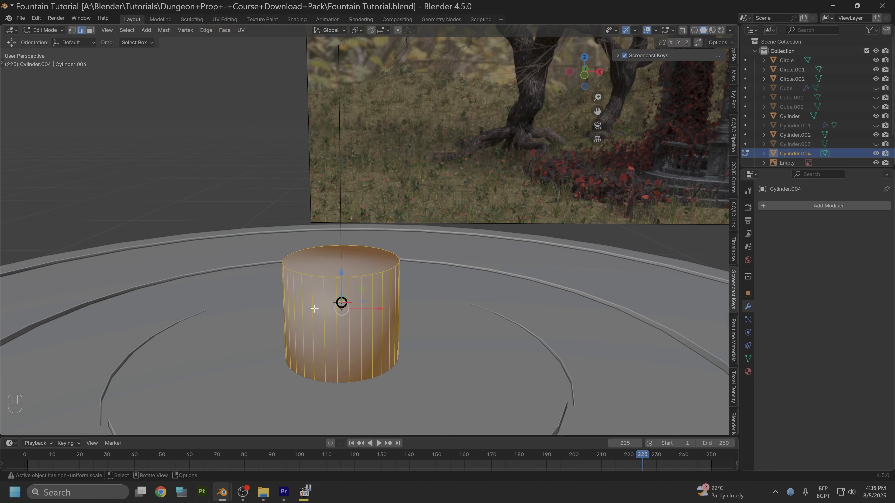
pyautogui.hotkey('ctrl', 'r')
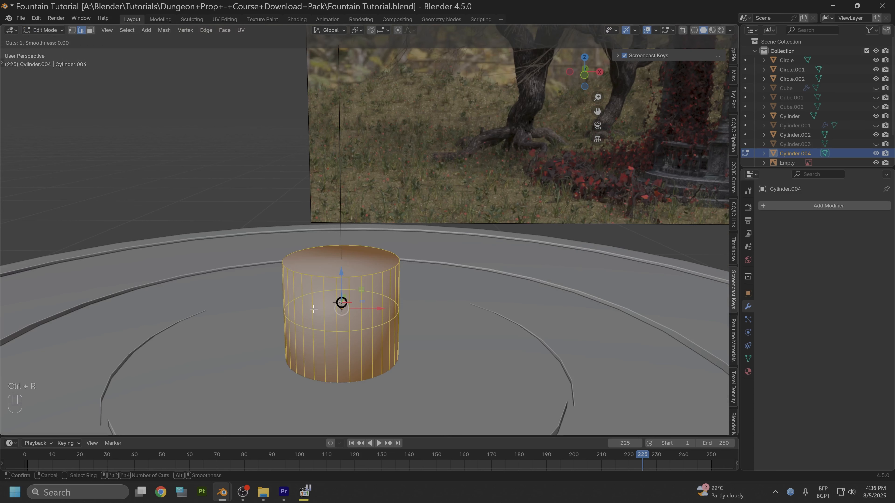
pyautogui.scroll(1, 363, 319)
pyautogui.click(375, 318)
pyautogui.rightClick(409, 310)
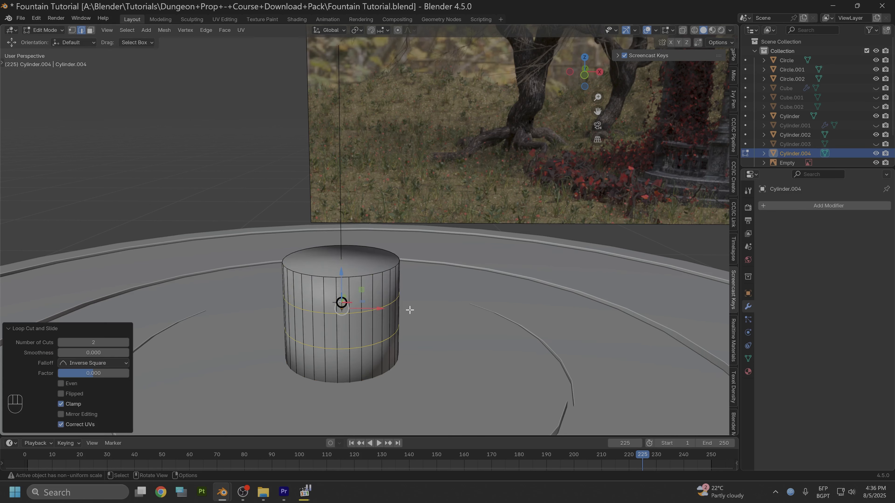
# Step: Spread the two new edge loops towards the cylinder's ends by scaling them along Z by about 1.8
pyautogui.moveTo(458, 173); pyautogui.dragTo(447, 139, button='middle')
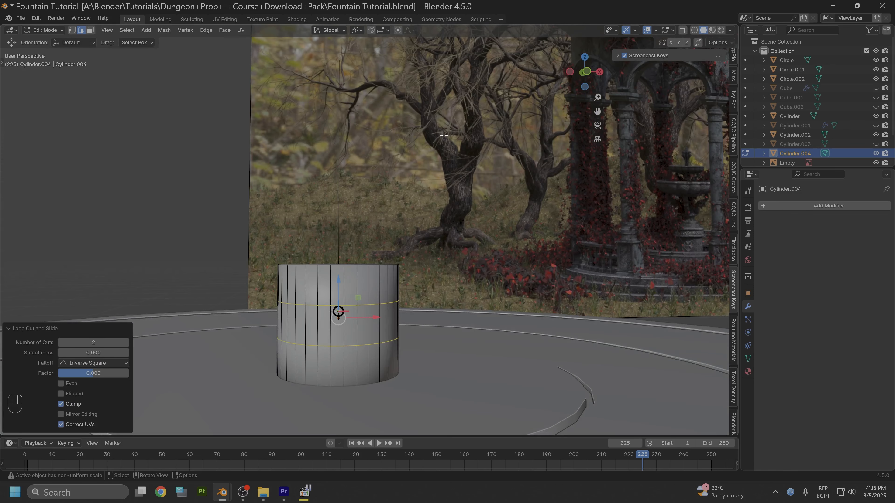
pyautogui.press('s')
pyautogui.press('z')
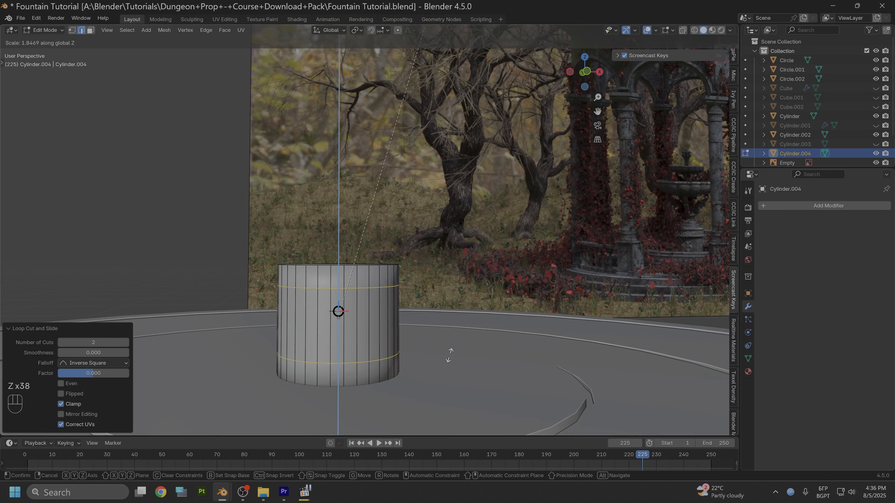
pyautogui.click(442, 364)
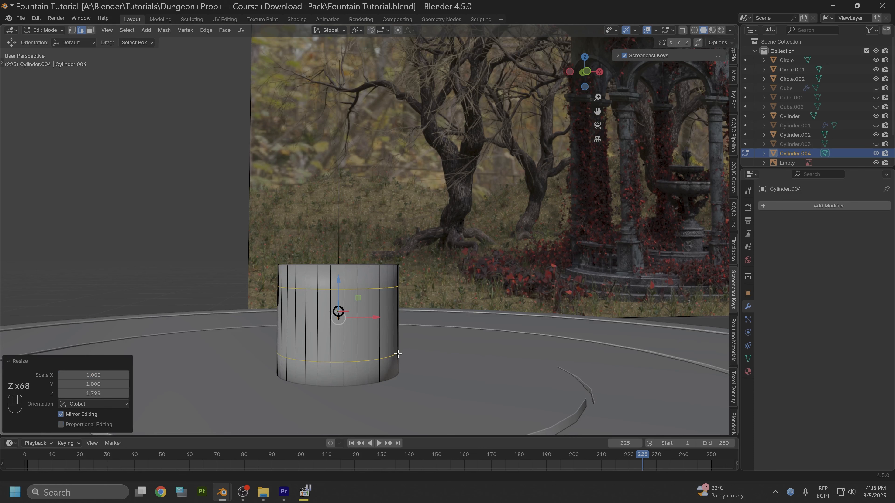
# Step: Set up two horizontal loop cuts in the narrow band below the cylinder's upper rim
pyautogui.hotkey('ctrl', 'r')
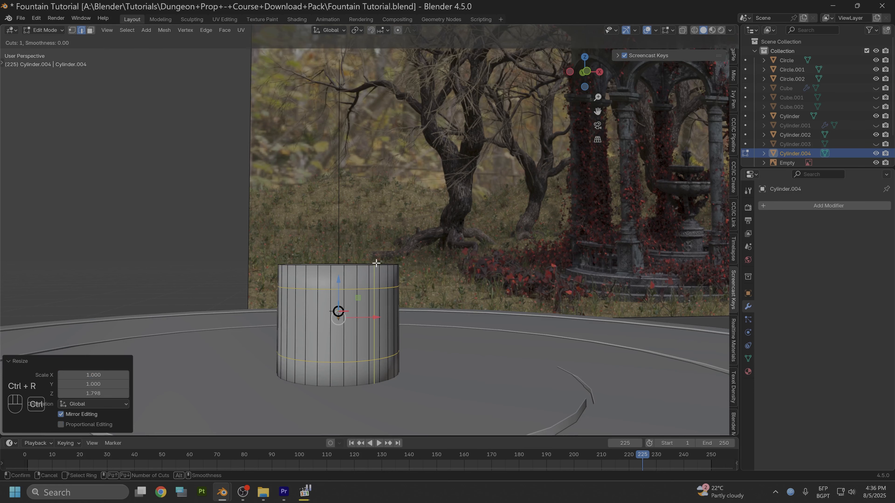
pyautogui.scroll(1, 328, 277)
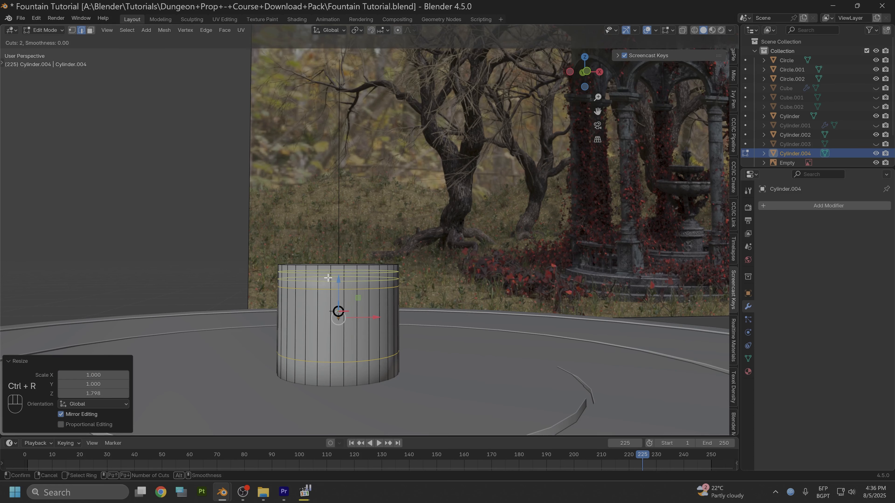
# Step: Add two loop cuts to the band below the cylinder's top rim and spread them apart along Z by about 1.54
pyautogui.click(327, 278)
pyautogui.click(327, 278)
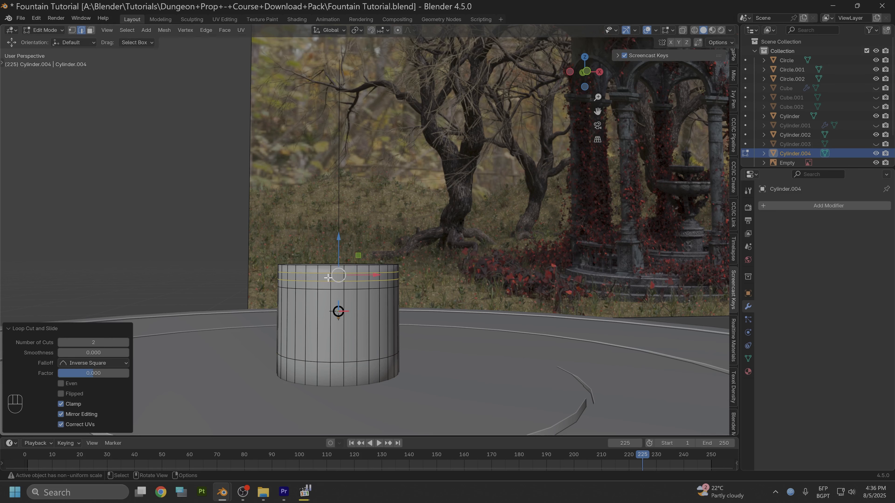
pyautogui.press('s')
pyautogui.press('z')
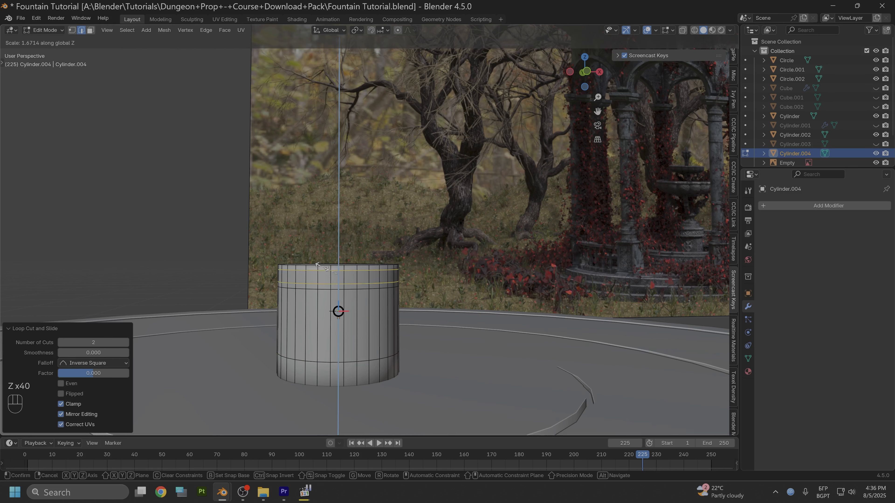
pyautogui.click(323, 269)
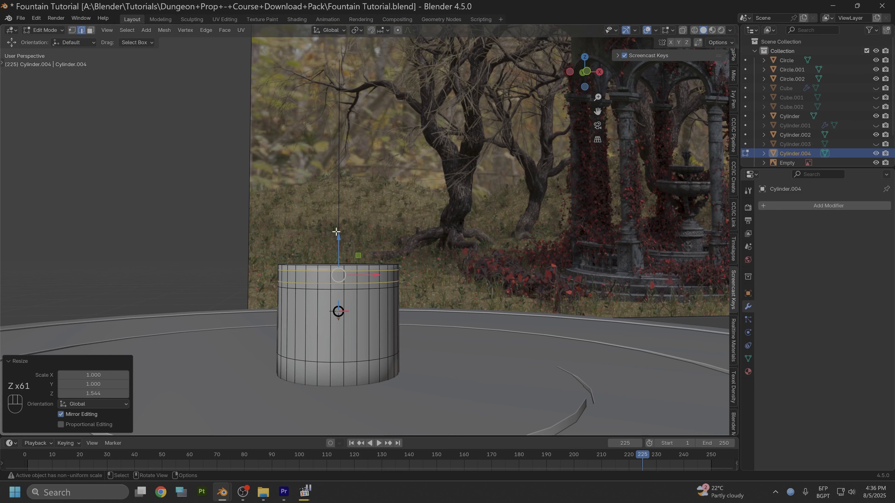
# Step: Select the two narrow face loops near the cylinder's top, extrude them in place and fatten them outward into raised rings
pyautogui.scroll(3, 189, 217)
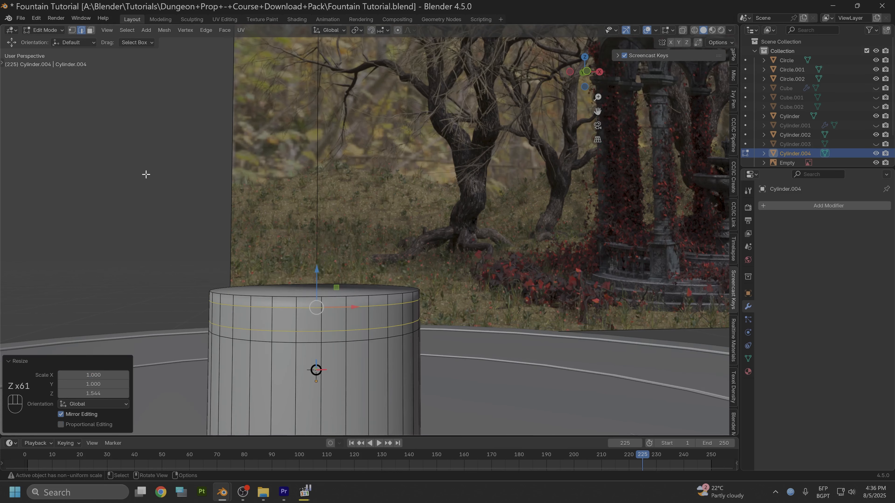
pyautogui.click(91, 31)
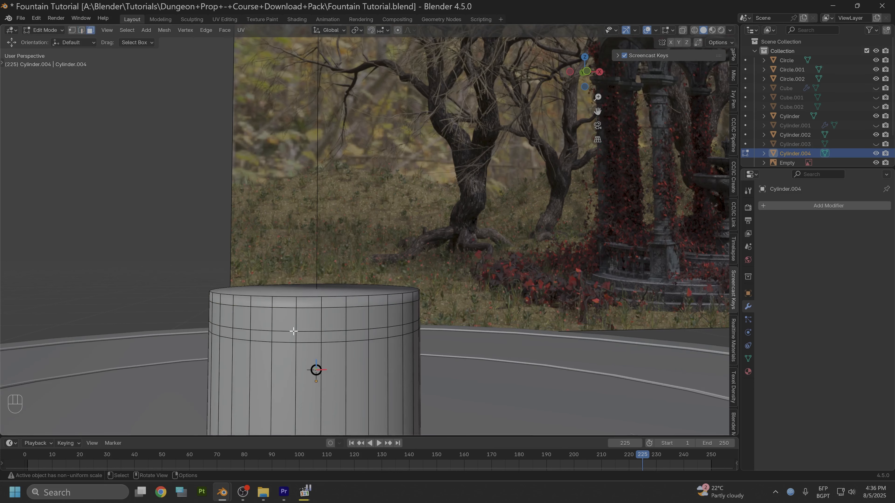
pyautogui.keyDown('alt'); pyautogui.click(269, 337); pyautogui.keyUp('alt')
pyautogui.keyDown('alt'); pyautogui.keyDown('shift'); pyautogui.click(267, 303); pyautogui.keyUp('shift'); pyautogui.keyUp('alt')
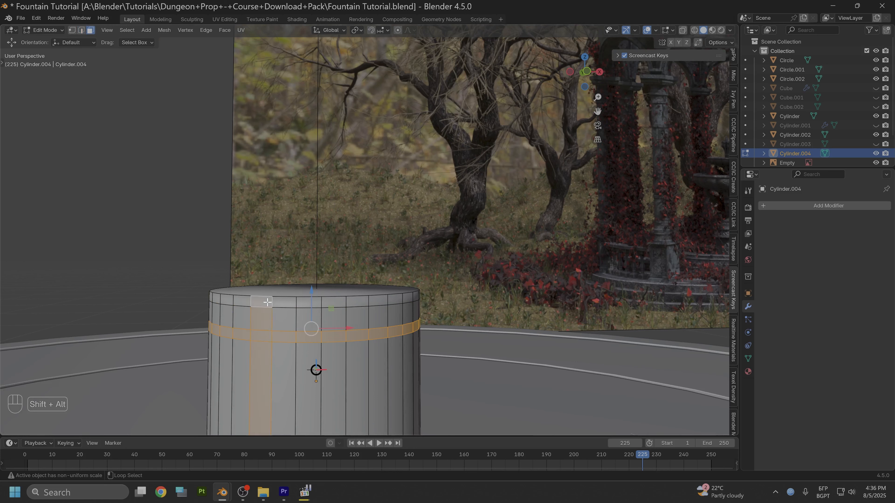
pyautogui.hotkey('ctrl', 'z')
pyautogui.hotkey('ctrl', 'z')
pyautogui.hotkey('ctrl', 'z')
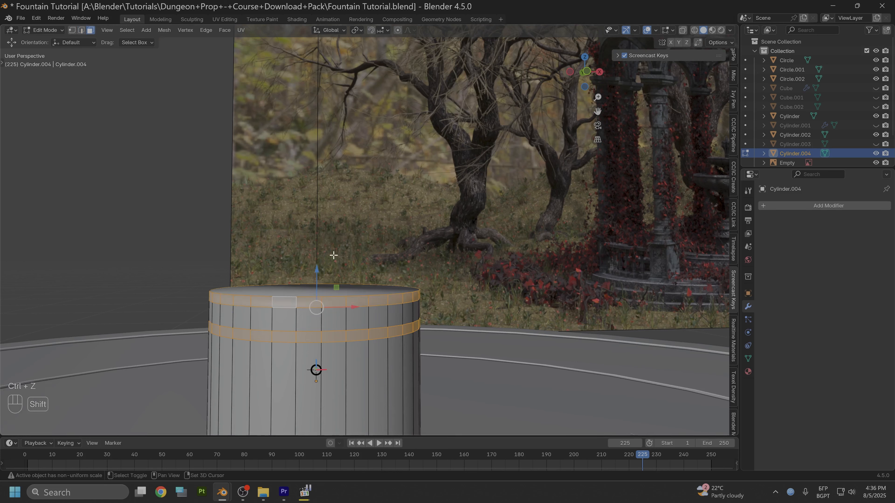
pyautogui.press('e')
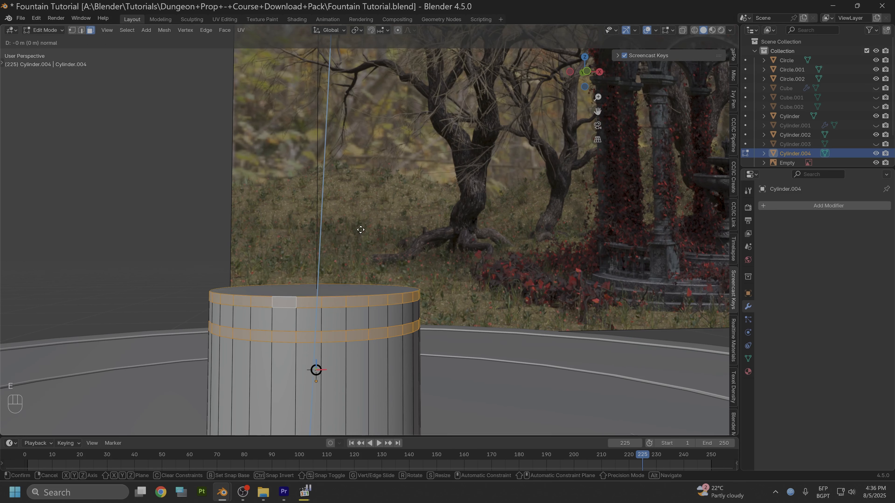
pyautogui.rightClick(360, 230)
pyautogui.hotkey('alt', 's')
pyautogui.hotkey('alt', 's')
pyautogui.hotkey('alt', 's')
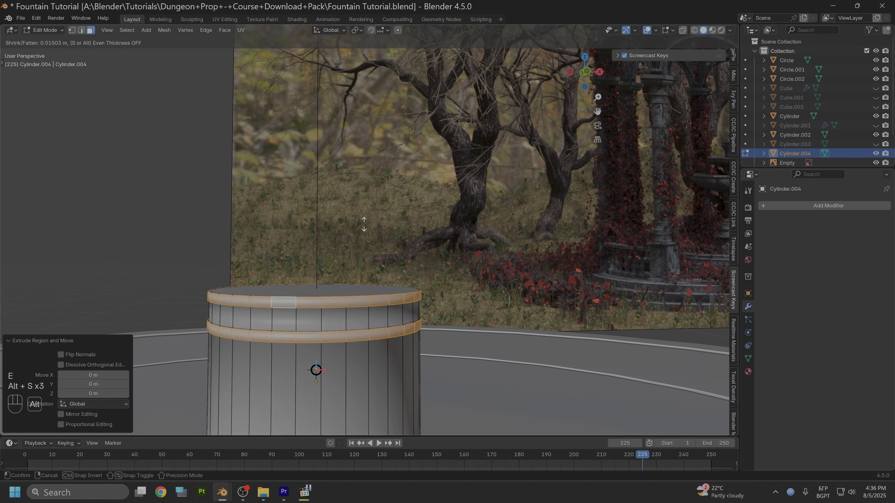
pyautogui.click(371, 209)
# Step: Bevel the outer edge loops of both raised rings with 3 segments and a width of about 0.023 m
pyautogui.click(81, 30)
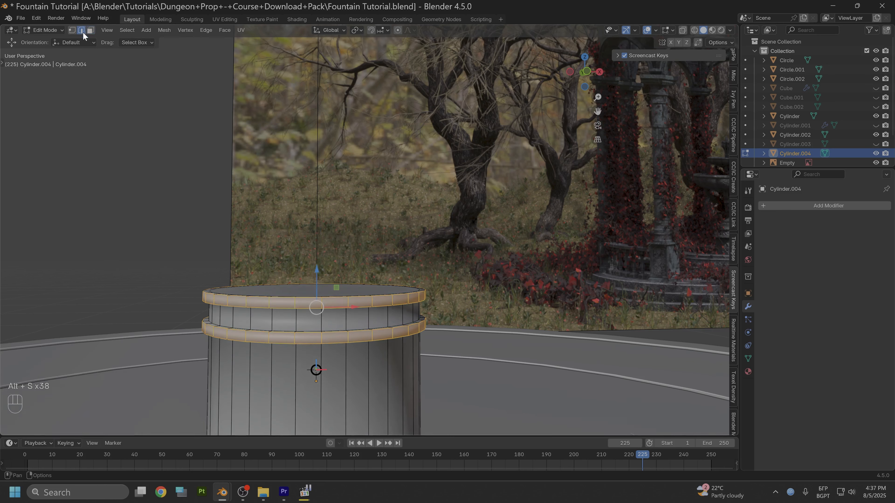
pyautogui.click(240, 332)
pyautogui.keyDown('alt'); pyautogui.keyDown('shift'); pyautogui.click(240, 331); pyautogui.keyUp('shift'); pyautogui.keyUp('alt')
pyautogui.keyDown('alt'); pyautogui.keyDown('shift'); pyautogui.click(235, 339); pyautogui.keyUp('shift'); pyautogui.keyUp('alt')
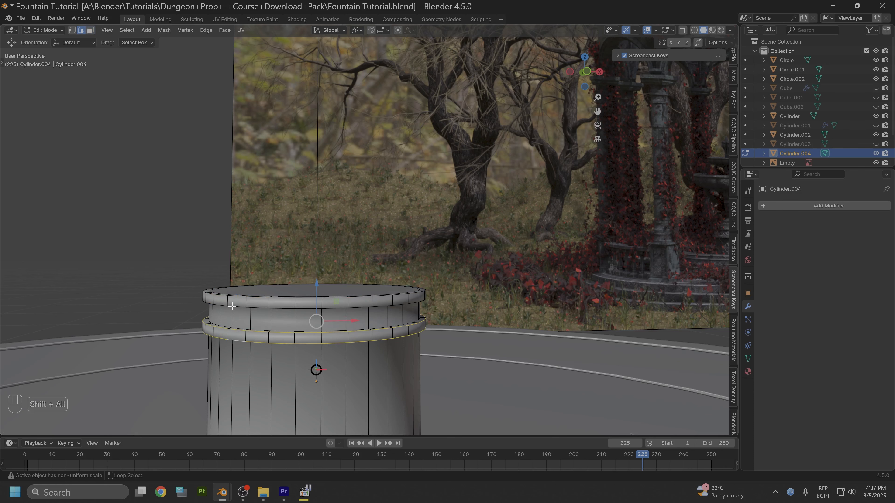
pyautogui.keyDown('alt'); pyautogui.keyDown('shift'); pyautogui.click(234, 307); pyautogui.keyUp('shift'); pyautogui.keyUp('alt')
pyautogui.keyDown('alt'); pyautogui.keyDown('shift'); pyautogui.click(236, 297); pyautogui.keyUp('shift'); pyautogui.keyUp('alt')
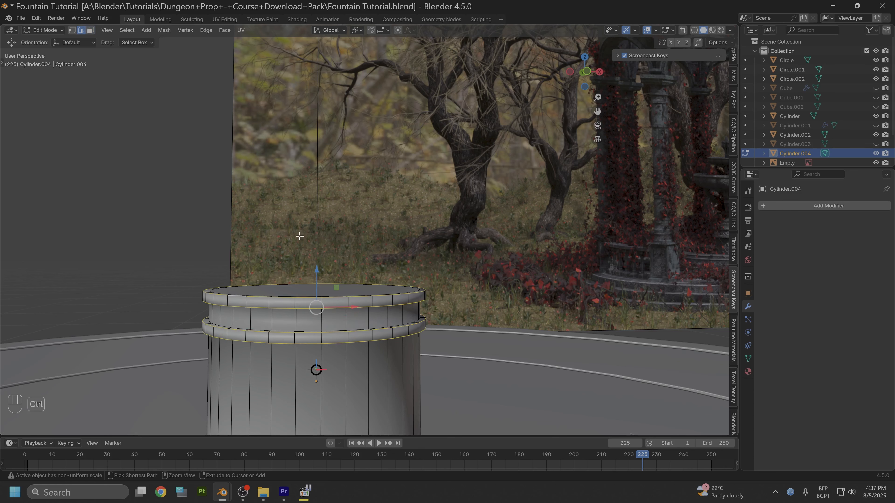
pyautogui.hotkey('ctrl', 'b')
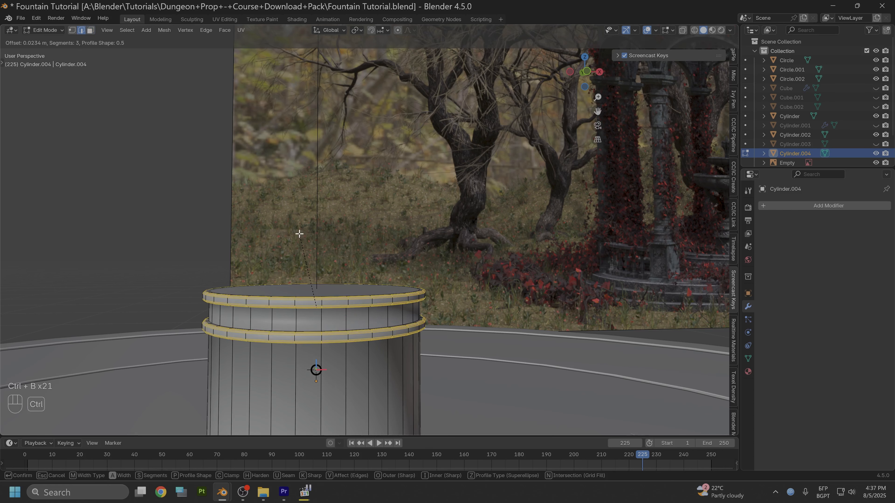
pyautogui.click(299, 234)
# Step: Symmetrize the whole cylinder mesh from +Z to -Z to copy the raised rings to the lower half
pyautogui.scroll(-2, 276, 305)
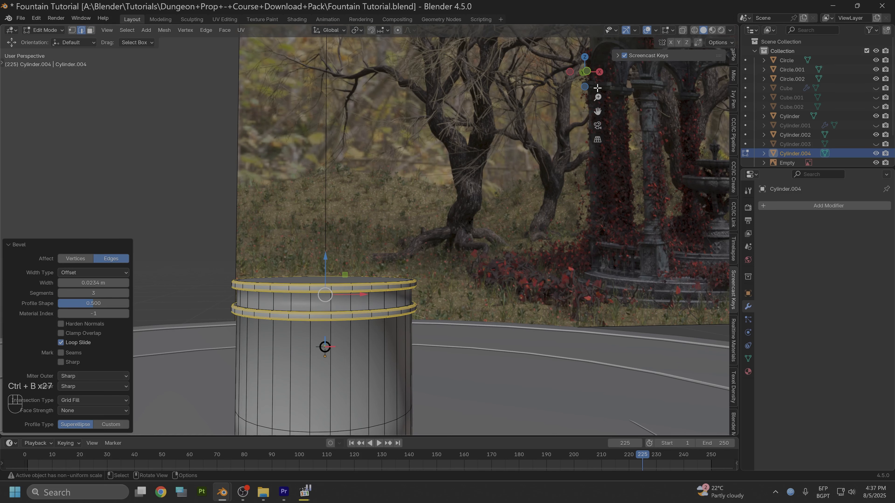
pyautogui.click(587, 72)
pyautogui.scroll(-1, 354, 232)
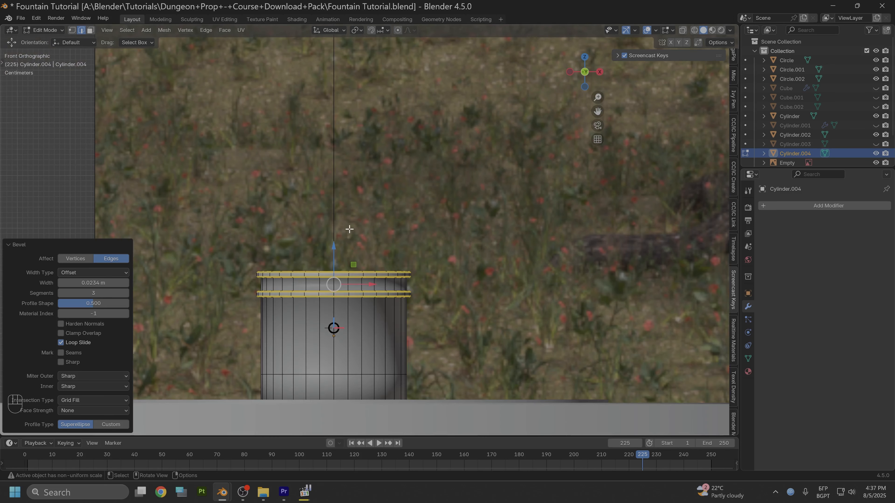
pyautogui.press('a')
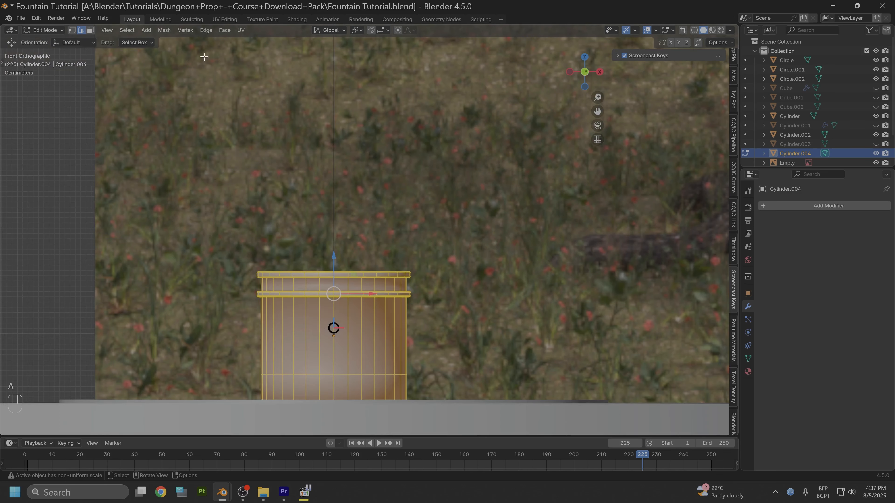
pyautogui.click(164, 30)
pyautogui.click(192, 174)
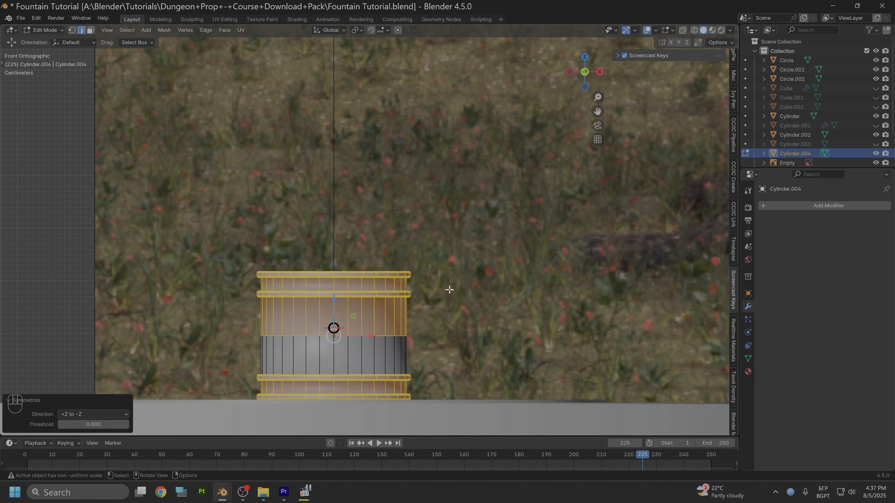
# Step: Raise the whole cylinder mesh along Z until its underside is clear of the fountain base
pyautogui.click(436, 274)
pyautogui.moveTo(421, 272); pyautogui.dragTo(456, 238, button='middle')
pyautogui.scroll(2, 433, 247)
pyautogui.moveTo(405, 306); pyautogui.dragTo(397, 327, button='middle')
pyautogui.scroll(5, 419, 355)
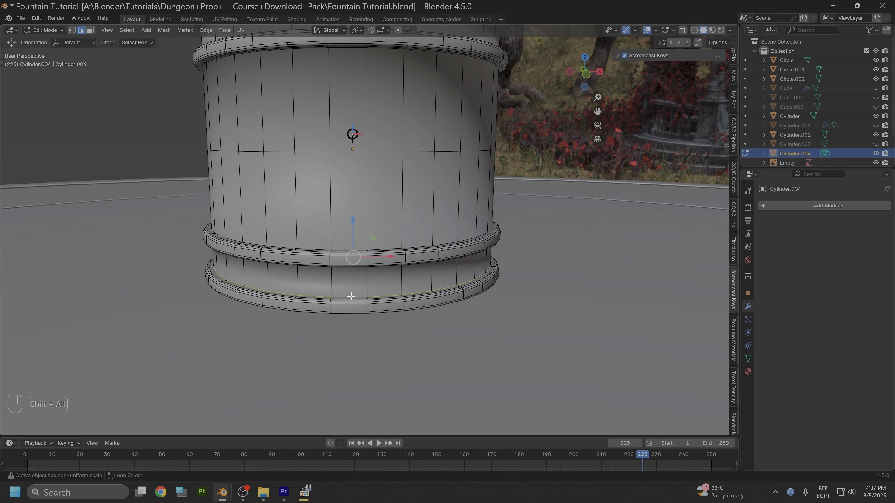
pyautogui.moveTo(384, 308); pyautogui.dragTo(384, 268, button='middle')
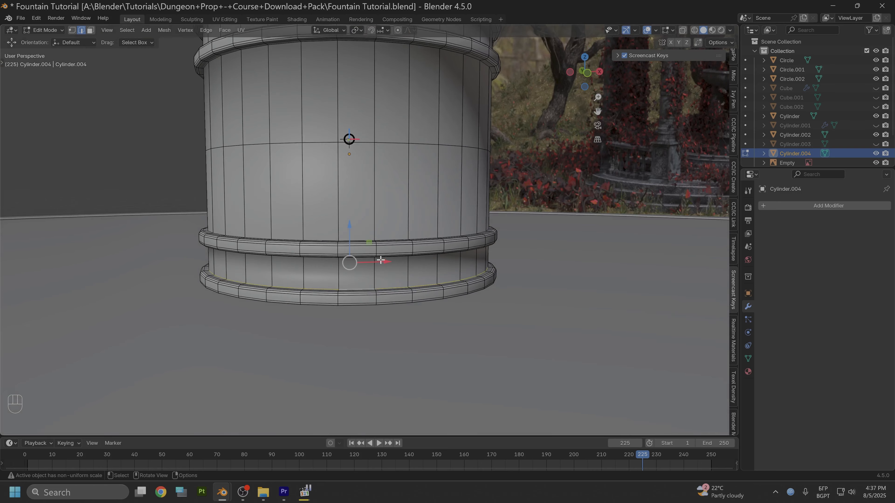
pyautogui.scroll(-3, 378, 251)
pyautogui.scroll(-2, 377, 250)
pyautogui.moveTo(359, 166); pyautogui.dragTo(361, 59)
pyautogui.keyDown('alt'); pyautogui.moveTo(419, 187); pyautogui.dragTo(422, 324, button='middle'); pyautogui.keyUp('alt')
pyautogui.moveTo(400, 325)
pyautogui.keyDown('alt'); pyautogui.mouseDown()
pyautogui.moveTo(402, 296)
pyautogui.moveTo(403, 312)
pyautogui.mouseUp(); pyautogui.keyUp('alt')
pyautogui.scroll(2, 412, 310)
pyautogui.keyDown('alt'); pyautogui.moveTo(427, 308); pyautogui.dragTo(428, 369, button='middle'); pyautogui.keyUp('alt')
pyautogui.moveTo(367, 262); pyautogui.dragTo(365, 180)
pyautogui.keyDown('alt'); pyautogui.moveTo(466, 303); pyautogui.dragTo(469, 387, button='middle'); pyautogui.keyUp('alt')
pyautogui.scroll(4, 468, 346)
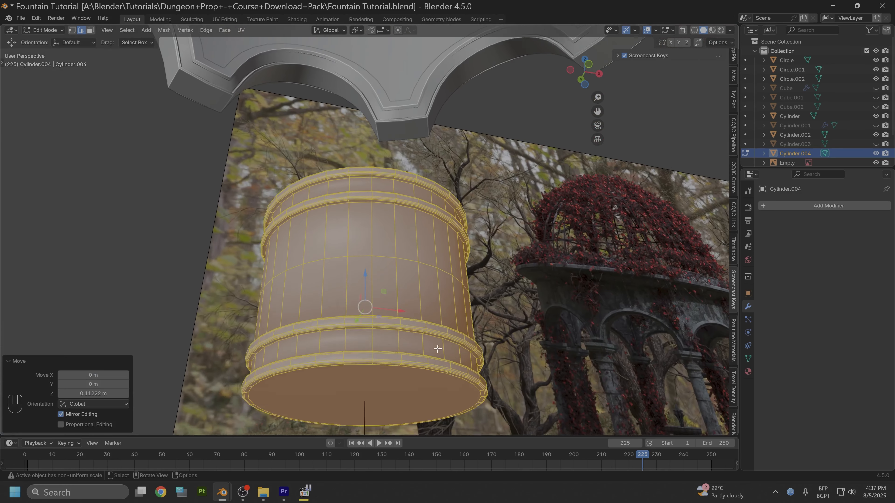
# Step: Select the edge loops where the upper and lower rings meet the cylinder wall and mark them sharp
pyautogui.keyDown('alt'); pyautogui.keyDown('shift'); pyautogui.click(348, 360); pyautogui.keyUp('shift'); pyautogui.keyUp('alt')
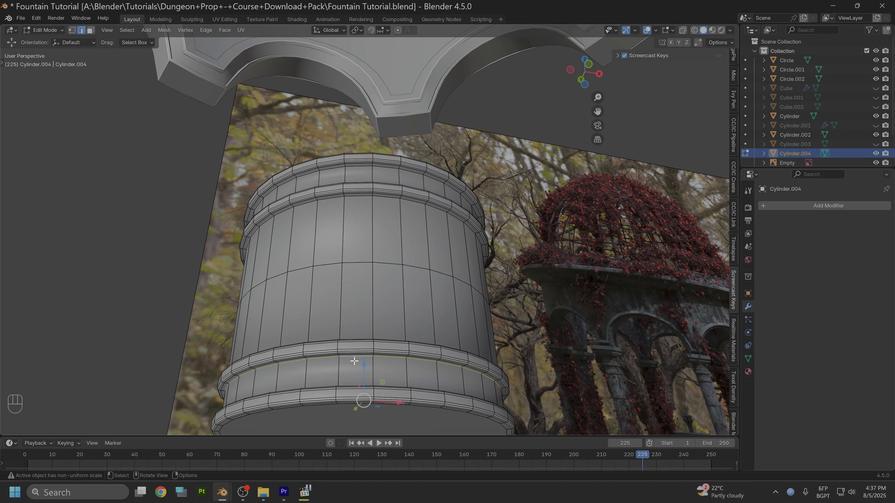
pyautogui.keyDown('alt'); pyautogui.keyDown('shift'); pyautogui.click(363, 201); pyautogui.keyUp('shift'); pyautogui.keyUp('alt')
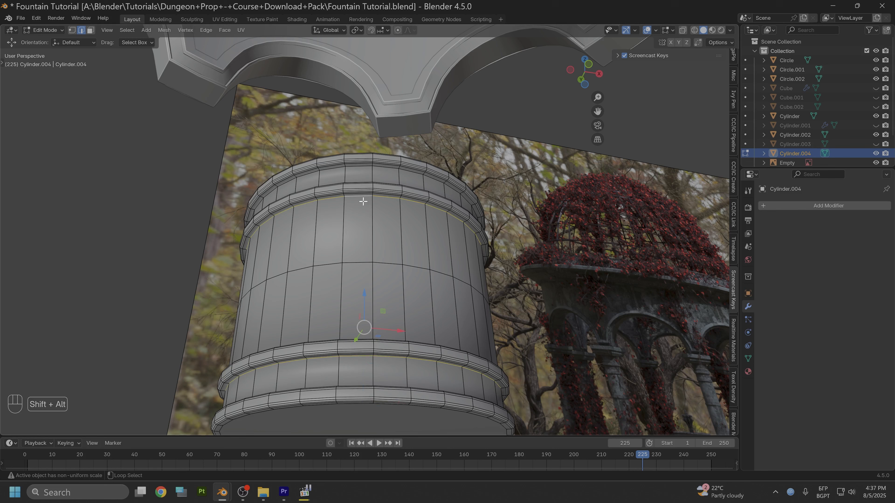
pyautogui.keyDown('alt'); pyautogui.keyDown('shift'); pyautogui.click(353, 167); pyautogui.keyUp('shift'); pyautogui.keyUp('alt')
pyautogui.moveTo(394, 328); pyautogui.dragTo(388, 374, button='middle')
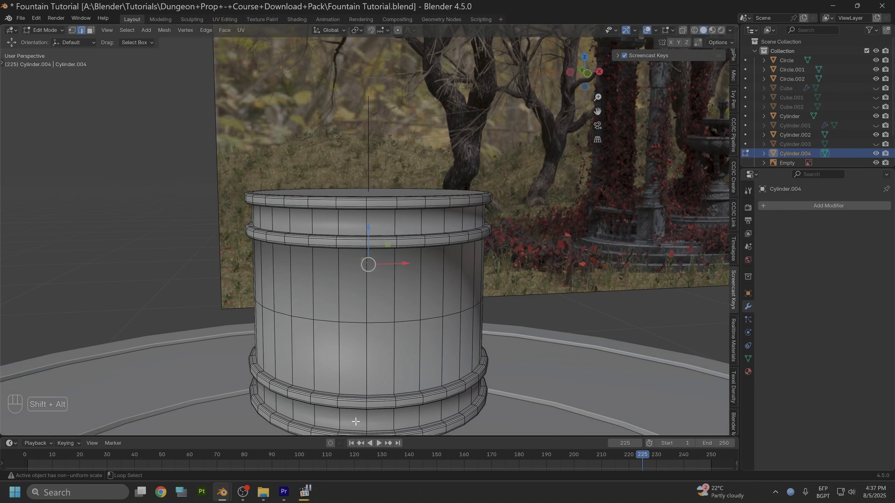
pyautogui.keyDown('alt'); pyautogui.keyDown('shift'); pyautogui.click(350, 428); pyautogui.keyUp('shift'); pyautogui.keyUp('alt')
pyautogui.keyDown('alt'); pyautogui.keyDown('shift'); pyautogui.click(345, 393); pyautogui.keyUp('shift'); pyautogui.keyUp('alt')
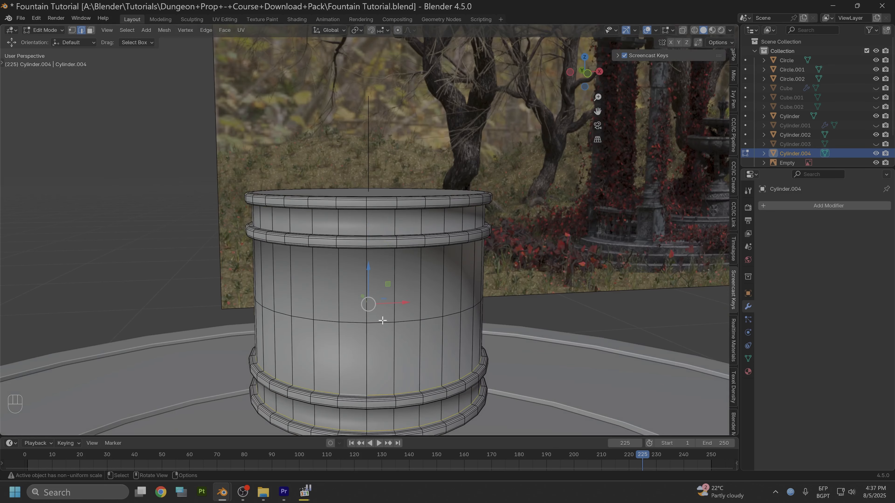
pyautogui.moveTo(391, 279); pyautogui.dragTo(373, 292, button='middle')
pyautogui.keyDown('alt'); pyautogui.keyDown('shift'); pyautogui.click(357, 307); pyautogui.keyUp('shift'); pyautogui.keyUp('alt')
pyautogui.rightClick(373, 292)
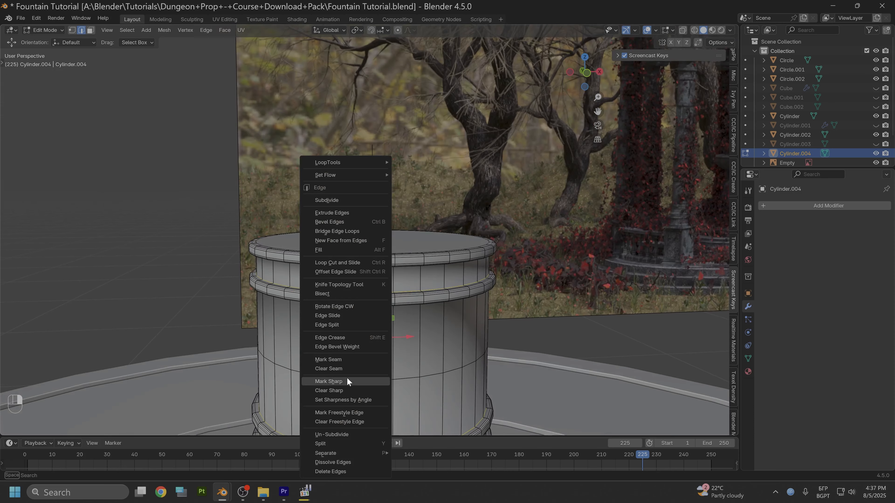
pyautogui.click(344, 381)
# Step: Inset the cylinder's top face by about 0.035 m and extrude it upward about 0.004 m
pyautogui.moveTo(385, 365); pyautogui.dragTo(423, 329, button='middle')
pyautogui.scroll(-4, 390, 337)
pyautogui.moveTo(423, 289); pyautogui.dragTo(374, 253, button='middle')
pyautogui.press('3')
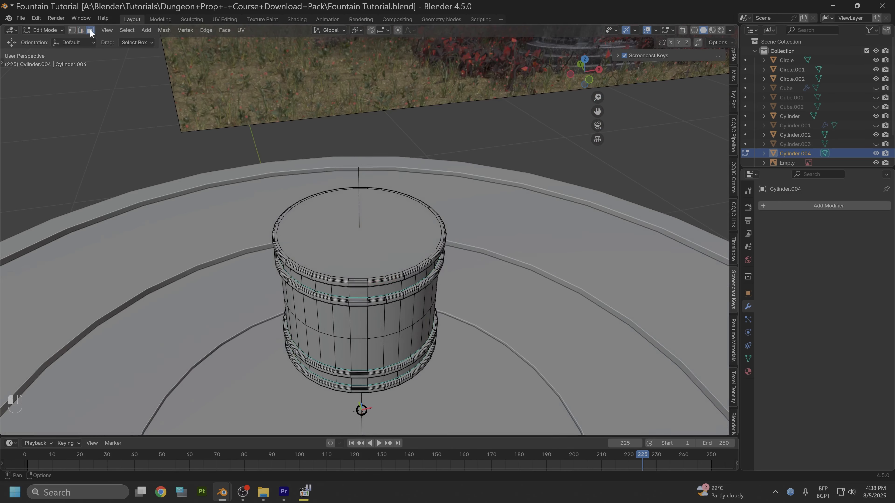
pyautogui.click(351, 219)
pyautogui.press('i')
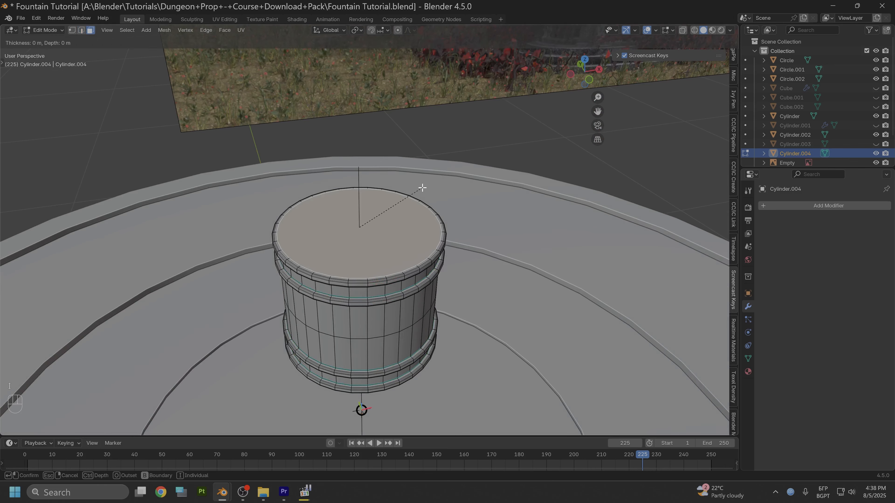
pyautogui.click(421, 188)
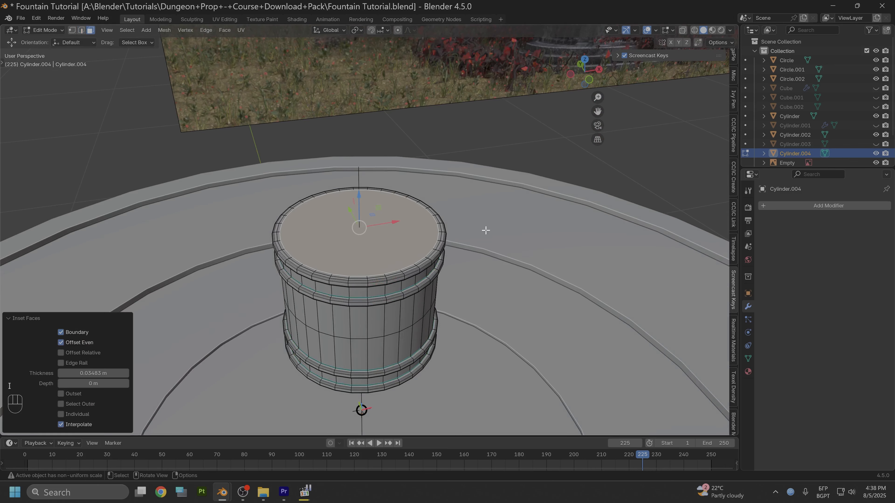
pyautogui.keyDown('alt'); pyautogui.moveTo(486, 230); pyautogui.dragTo(459, 222); pyautogui.keyUp('alt')
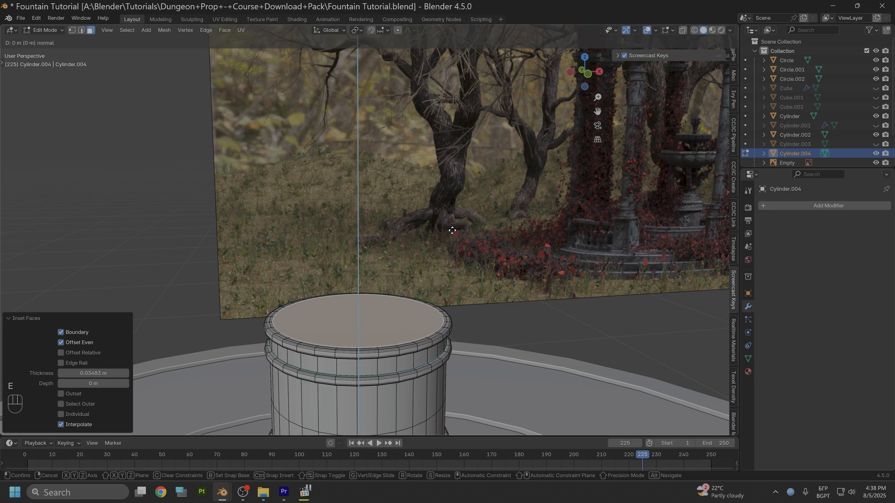
pyautogui.press('e')
pyautogui.click(450, 228)
# Step: Inset the top face by about 0.103 m and raise it about 0.007 m along Z to form a slope
pyautogui.press('i')
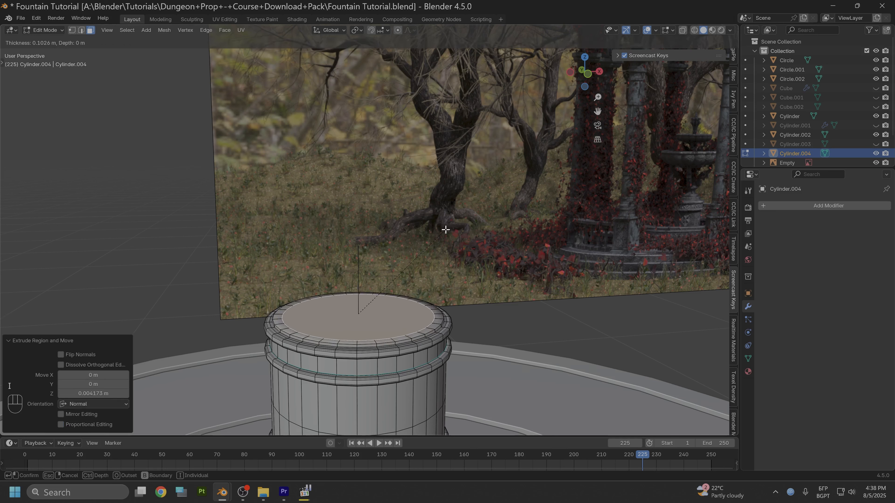
pyautogui.click(446, 230)
pyautogui.moveTo(358, 280); pyautogui.dragTo(355, 274)
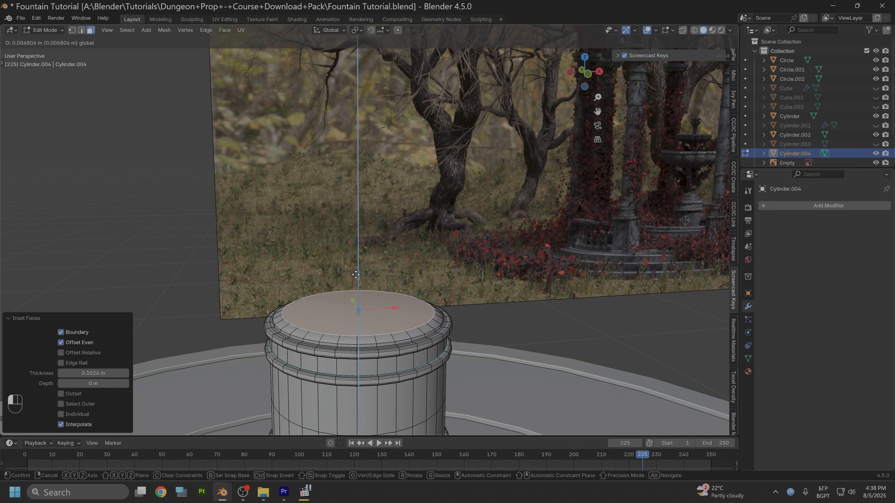
pyautogui.moveTo(355, 274); pyautogui.dragTo(356, 275)
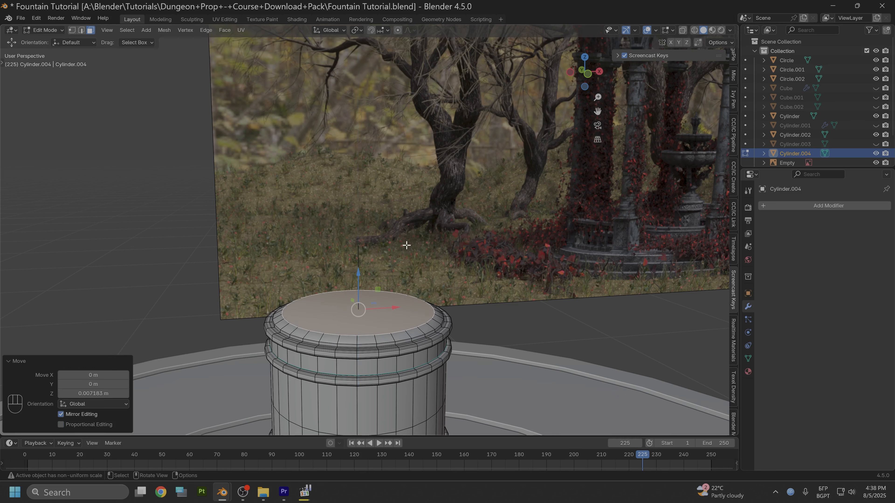
# Step: Inset the top face by about 0.115 m and extrude it upward about 0.02 m as a smaller step
pyautogui.press('i')
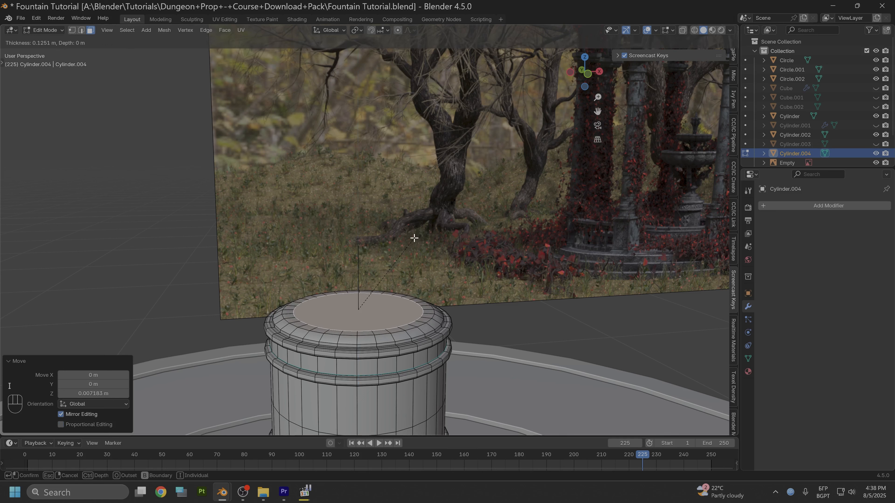
pyautogui.click(414, 237)
pyautogui.press('e')
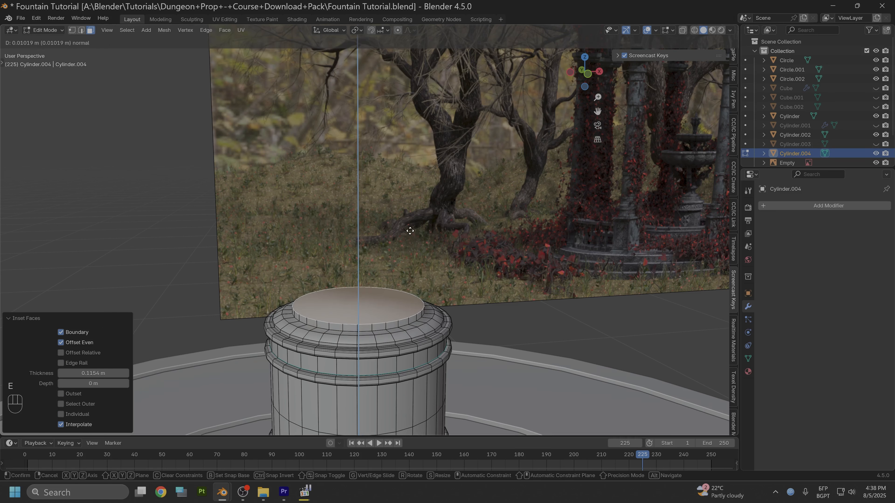
pyautogui.click(407, 226)
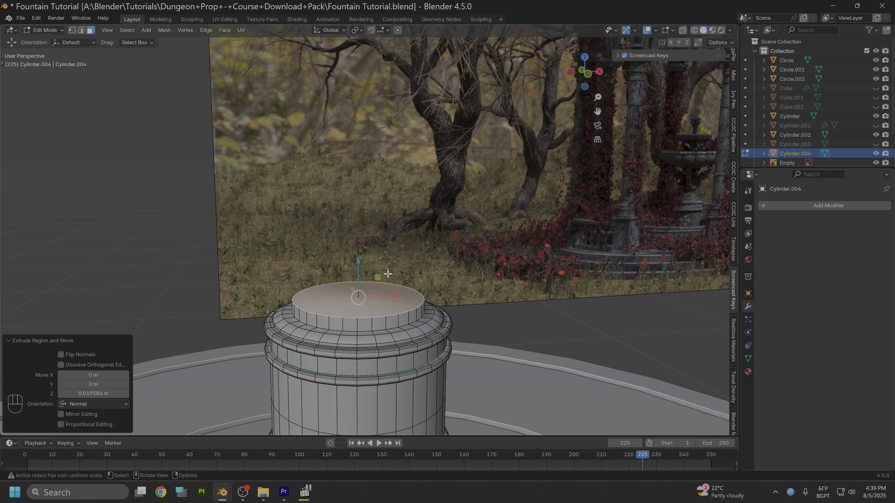
# Step: Inset the pedestal's top face by about 0.136 m and extrude it upward about 0.016 m as another step
pyautogui.press('i')
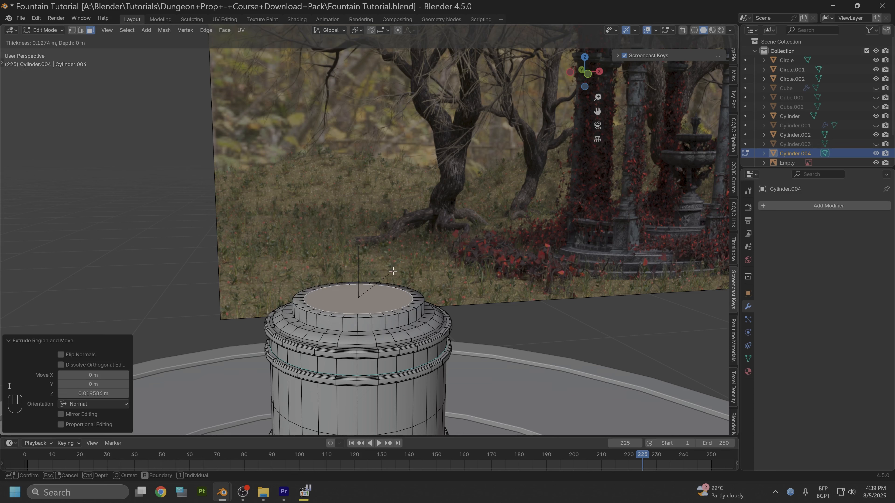
pyautogui.click(393, 271)
pyautogui.press('e')
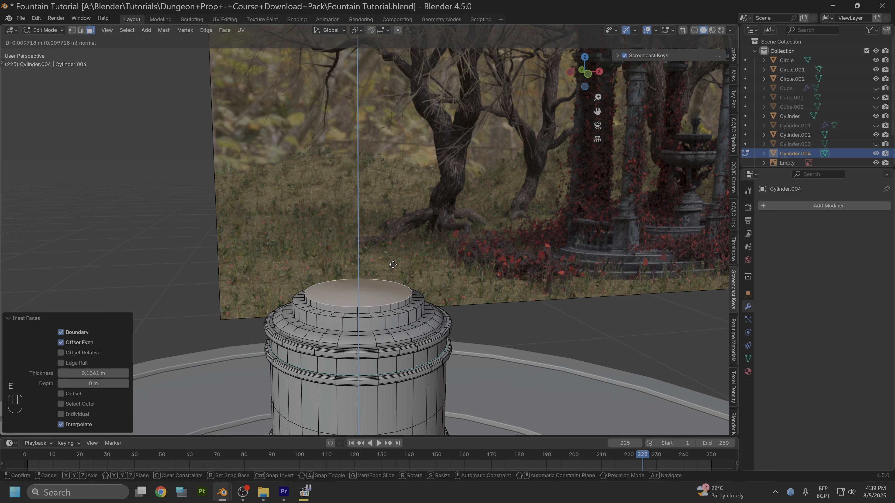
pyautogui.click(393, 261)
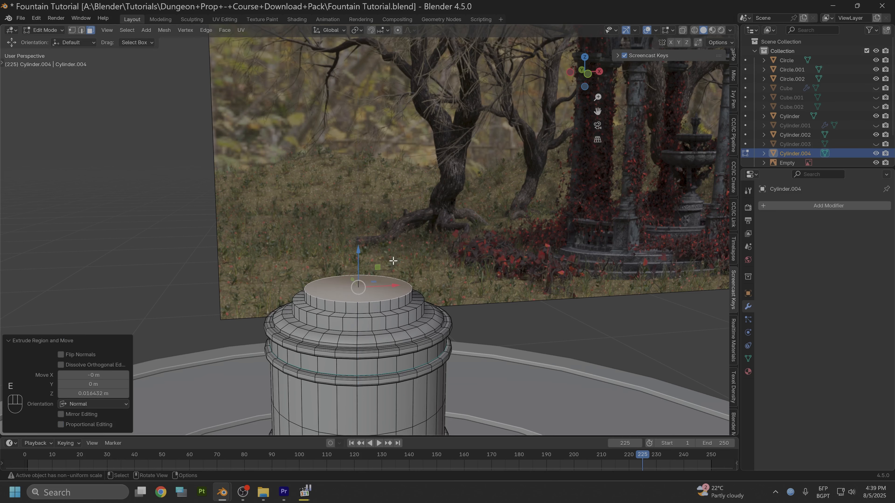
# Step: Inset the top face by about 0.148 m and extrude it upward about 0.052 m to form a neck
pyautogui.press('i')
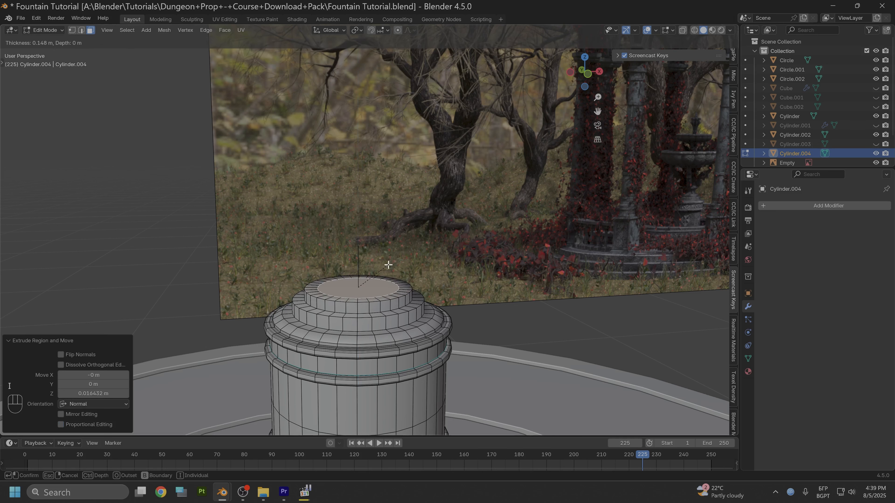
pyautogui.click(389, 265)
pyautogui.press('e')
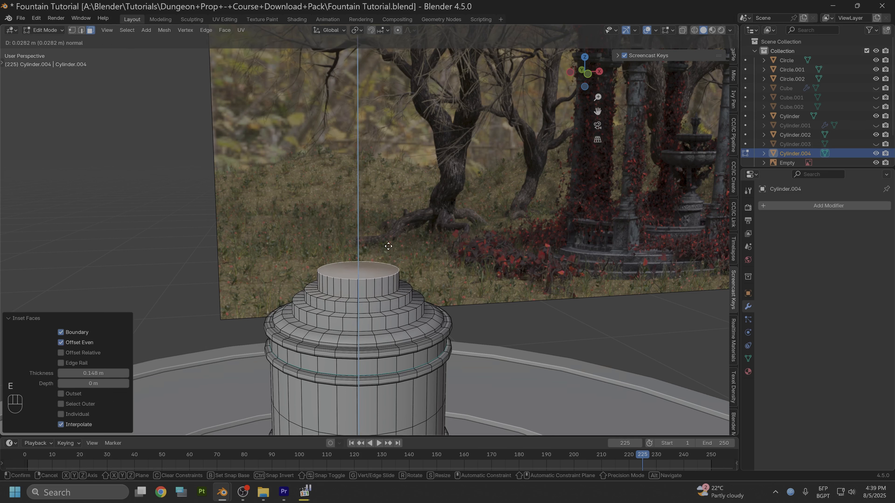
pyautogui.click(390, 235)
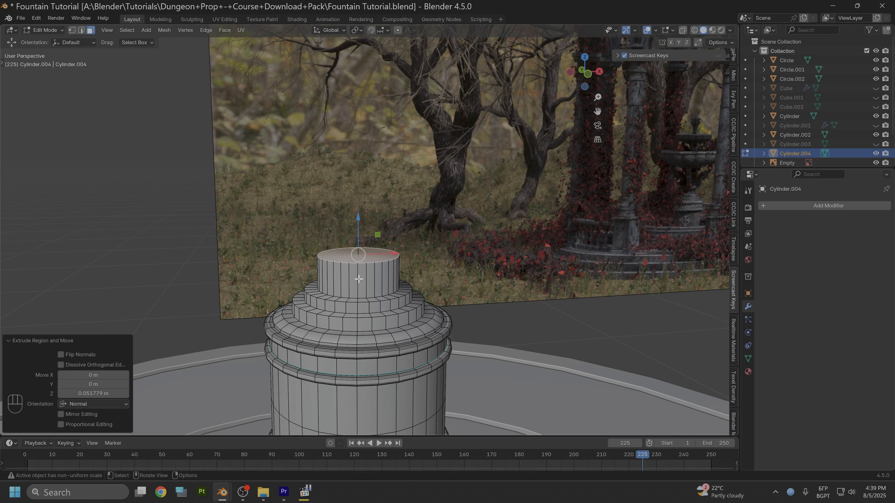
# Step: Add one centered loop cut around the neck and scale it in to about 0.894
pyautogui.hotkey('ctrl', 'r')
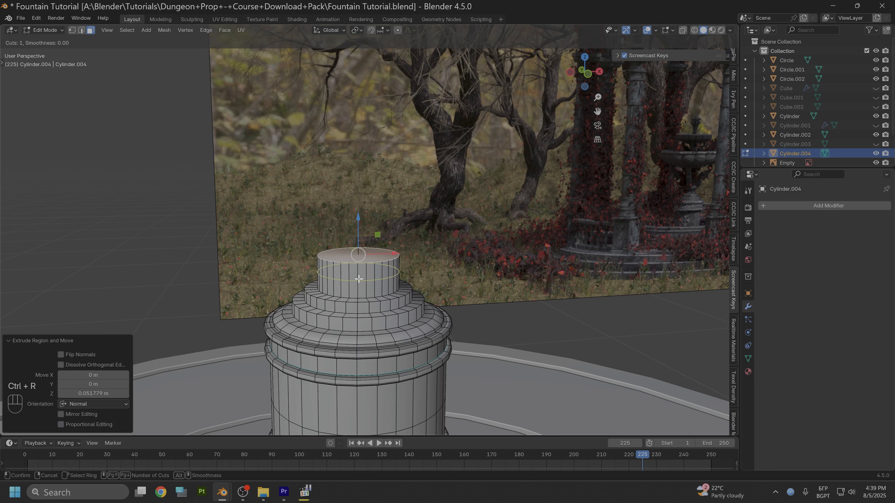
pyautogui.click(359, 279)
pyautogui.rightClick(358, 279)
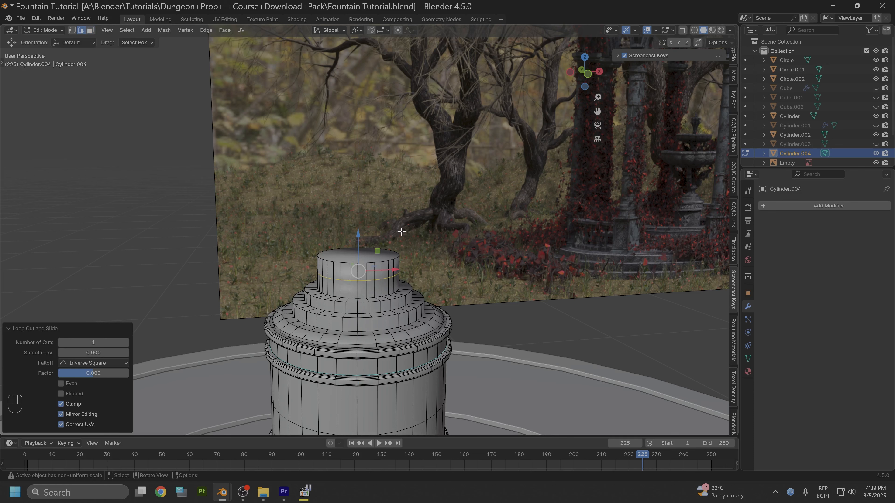
pyautogui.press('s')
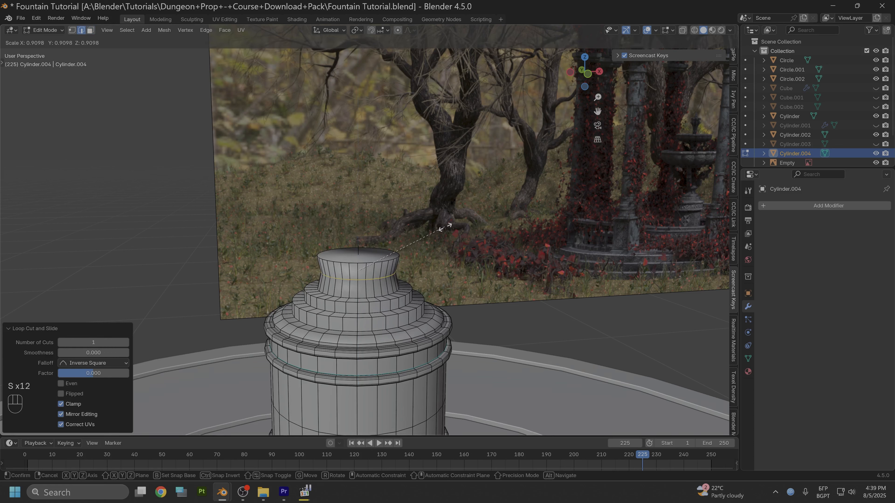
pyautogui.click(443, 227)
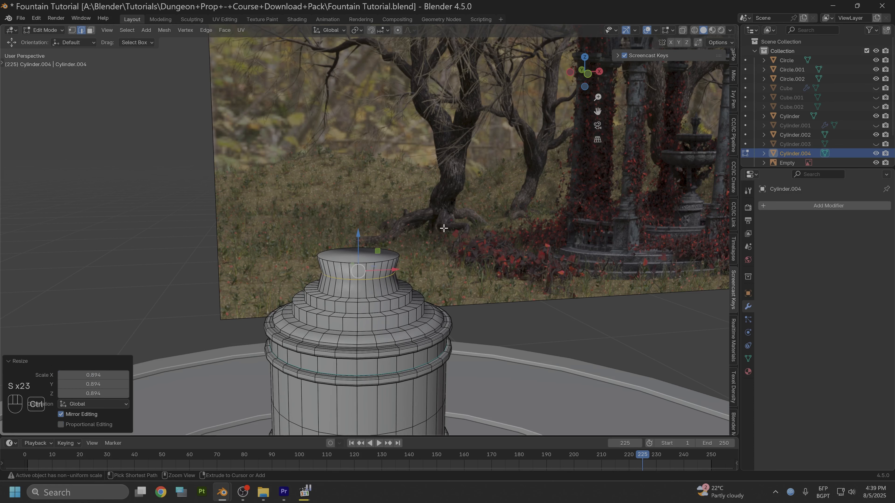
# Step: Bevel the neck's middle edge loop with a width of about 0.109 m and 2 segments
pyautogui.hotkey('ctrl', 'b')
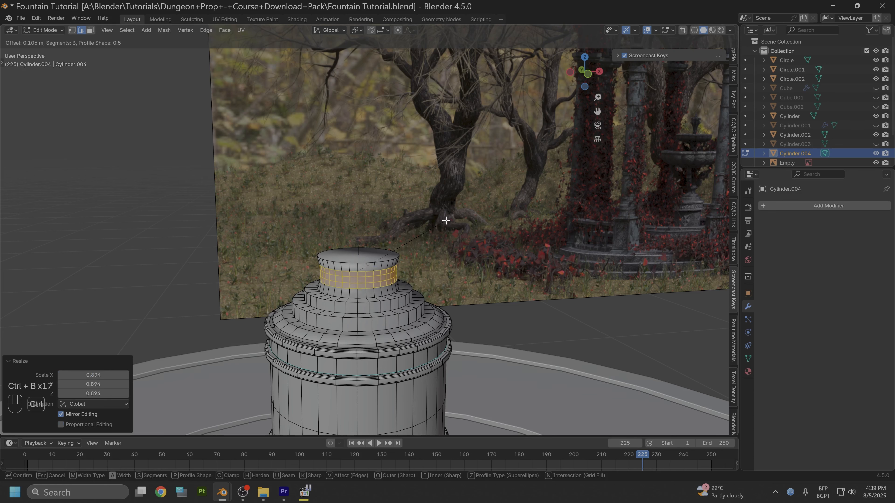
pyautogui.click(445, 220)
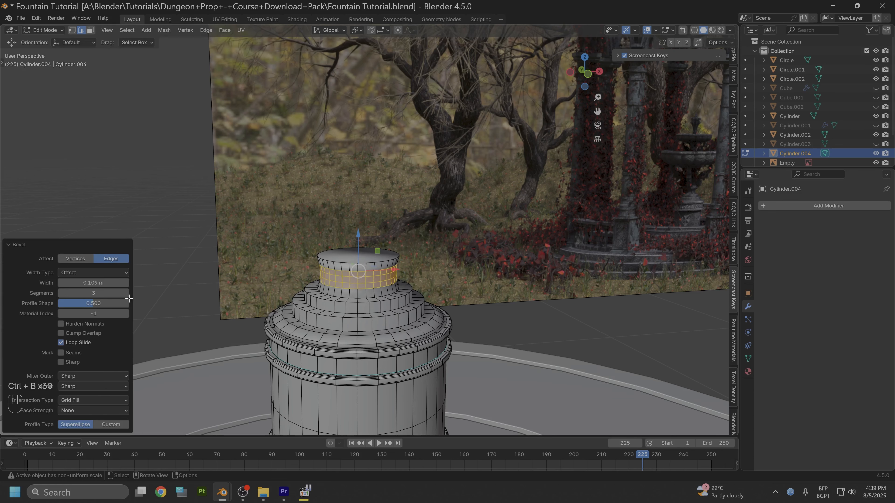
pyautogui.click(60, 290)
# Step: Select the edge loop around the neck's top face and extrude the face upward about 0.011 m
pyautogui.scroll(2, 246, 303)
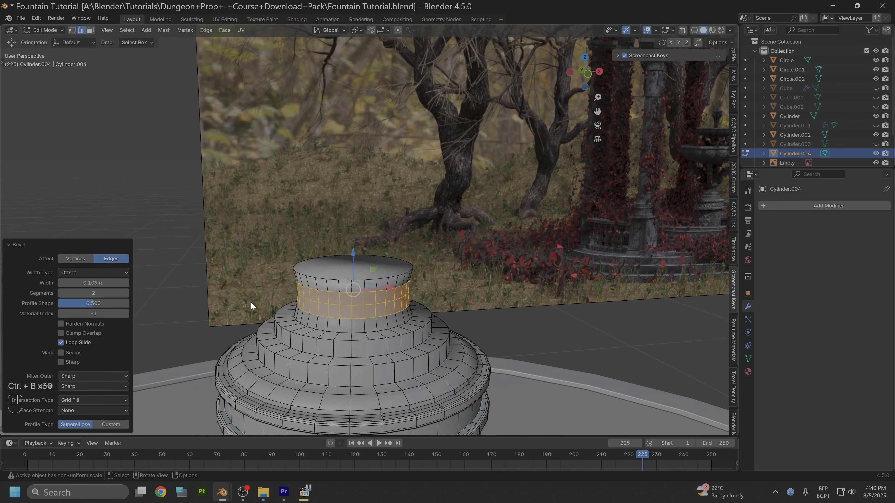
pyautogui.moveTo(294, 251); pyautogui.dragTo(352, 303, button='middle')
pyautogui.hotkey('alt', 'a')
pyautogui.keyDown('alt'); pyautogui.click(350, 306); pyautogui.keyUp('alt')
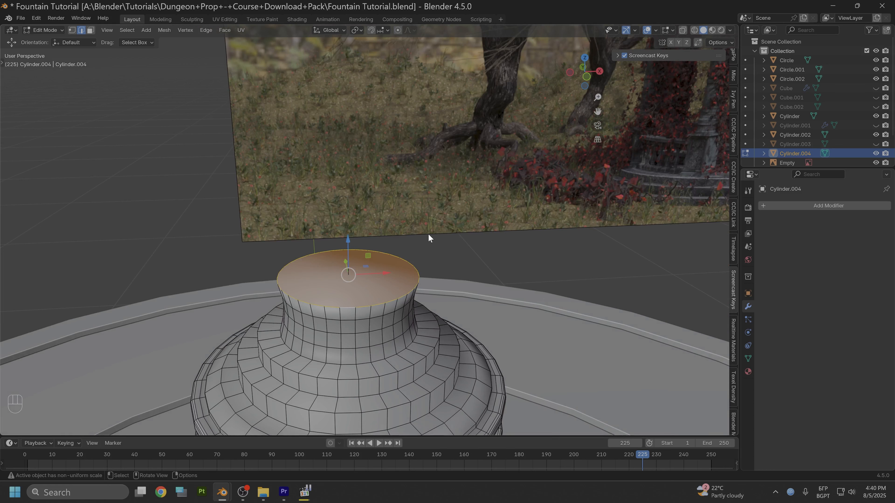
pyautogui.press('e')
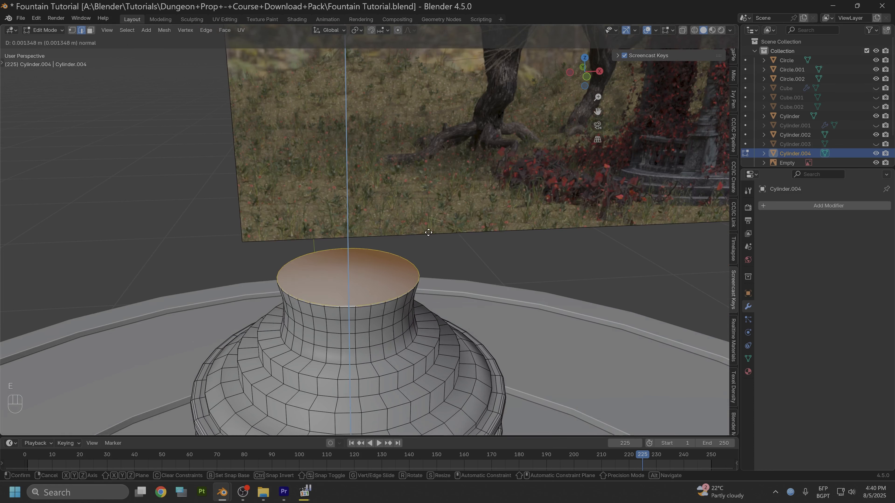
pyautogui.click(427, 229)
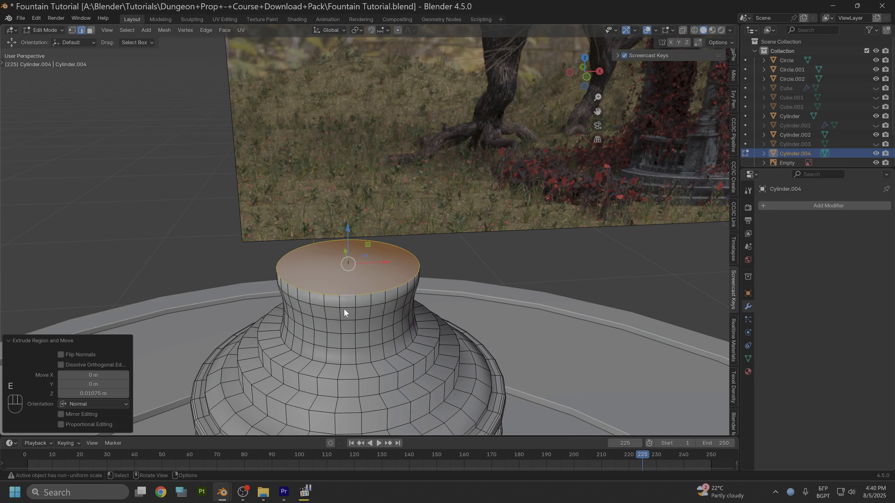
# Step: Extrude the thin band of side faces at the neck's top in place and fatten it outward about 0.0585 m
pyautogui.click(340, 302)
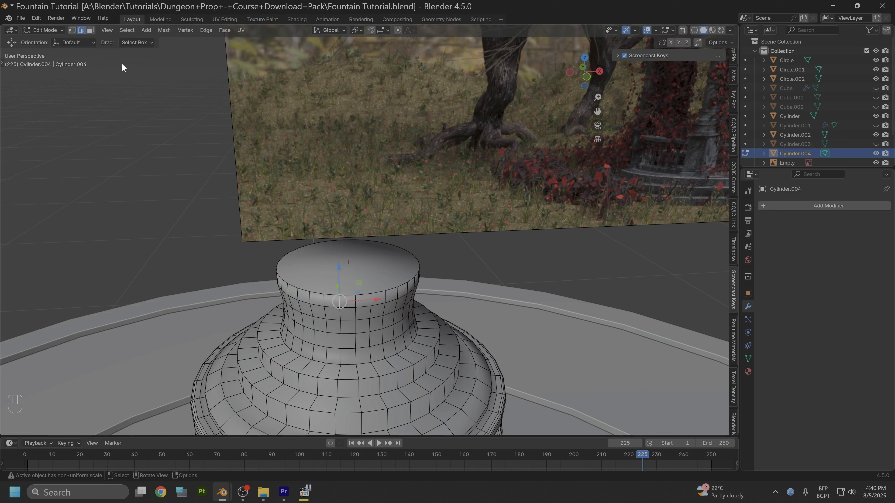
pyautogui.click(91, 30)
pyautogui.keyDown('alt'); pyautogui.keyDown('shift'); pyautogui.click(338, 301); pyautogui.keyUp('shift'); pyautogui.keyUp('alt')
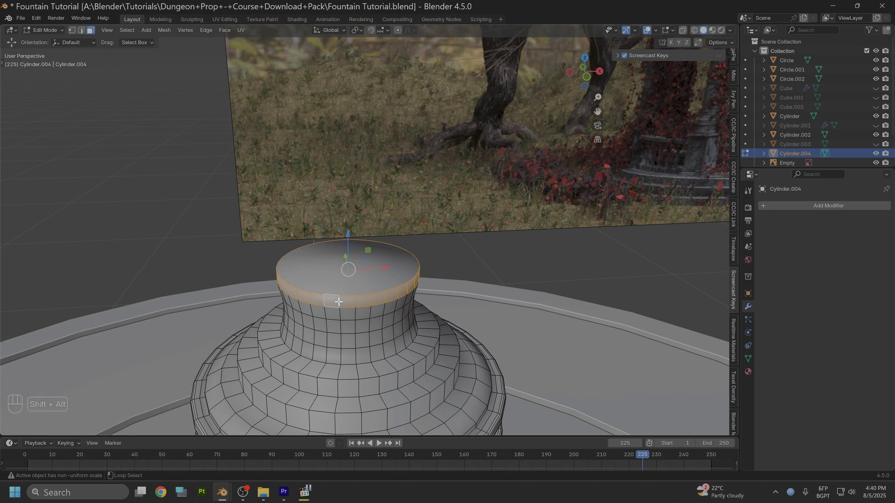
pyautogui.press('e')
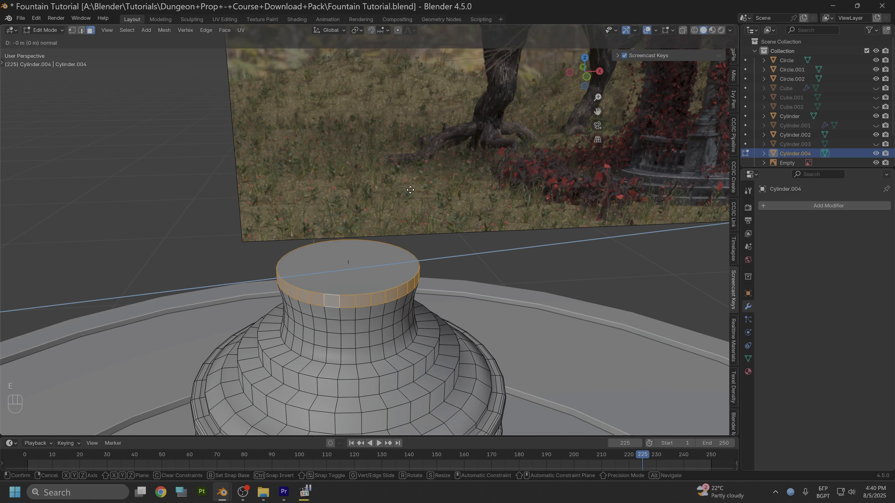
pyautogui.click(410, 190)
pyautogui.hotkey('alt', 's')
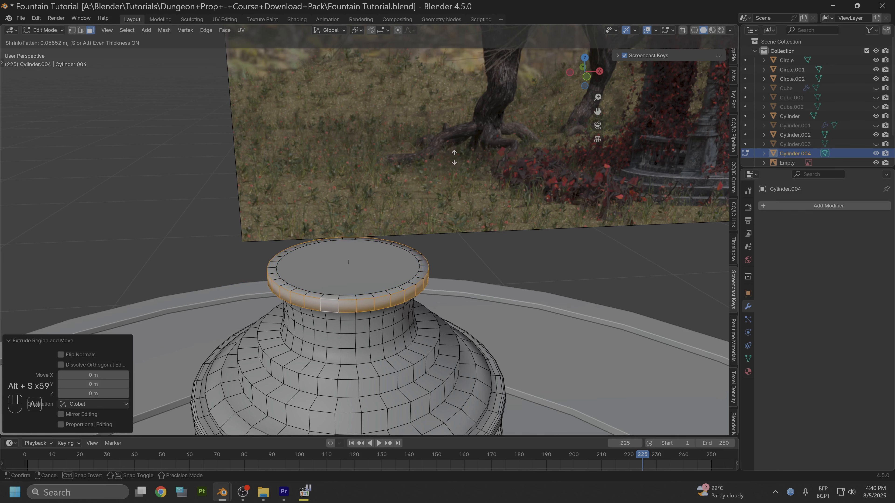
pyautogui.click(453, 160)
pyautogui.moveTo(495, 273); pyautogui.dragTo(471, 244, button='middle')
pyautogui.scroll(-1, 492, 233)
pyautogui.scroll(-3, 478, 251)
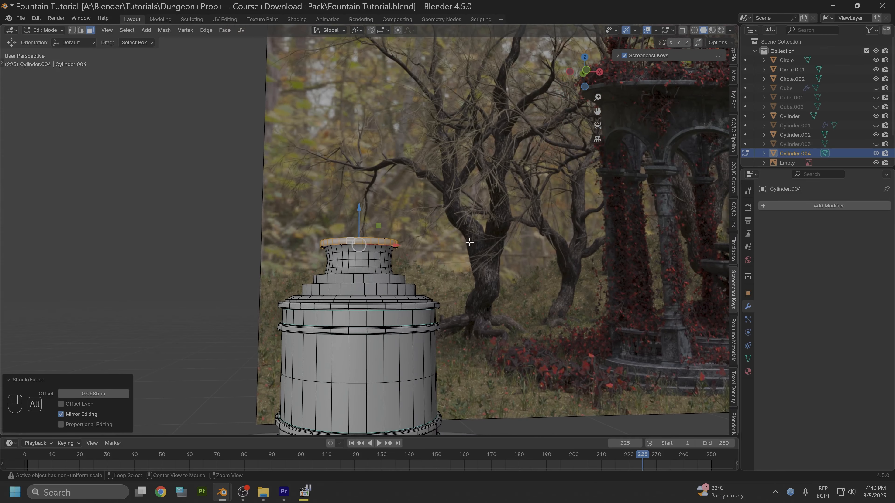
pyautogui.click(250, 490)
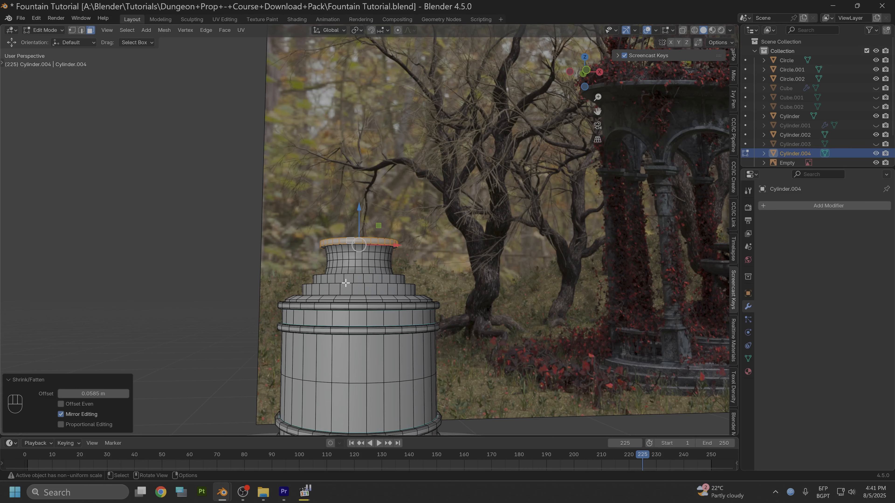
# Step: Select the inner edge loop of the top rim and scale it out to about 1.098
pyautogui.moveTo(346, 283); pyautogui.dragTo(340, 317, button='middle')
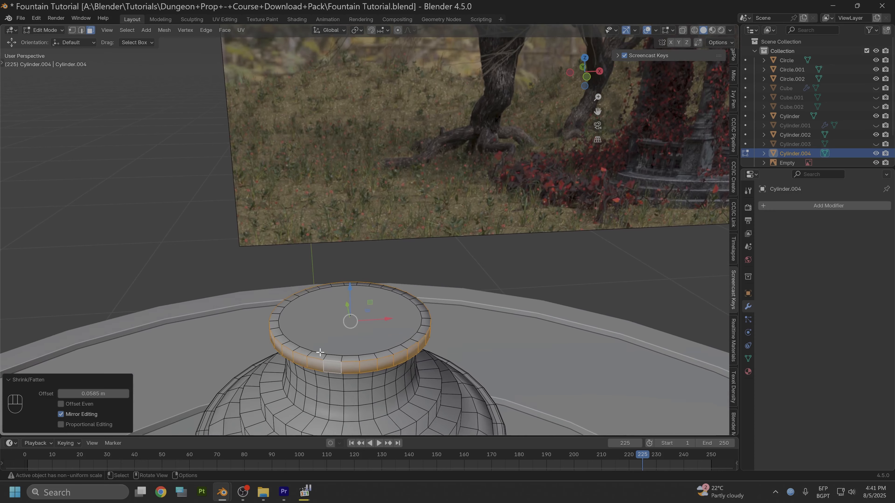
pyautogui.scroll(3, 320, 353)
pyautogui.scroll(-2, 291, 393)
pyautogui.click(302, 383)
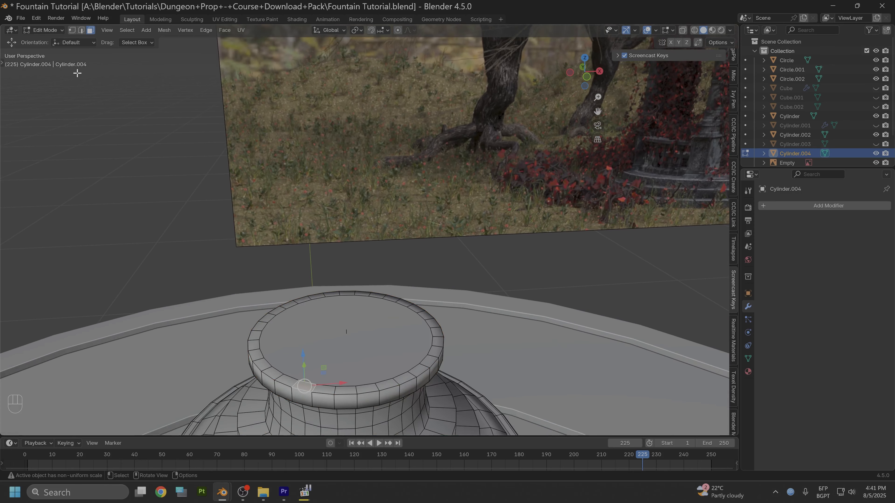
pyautogui.click(81, 30)
pyautogui.keyDown('alt'); pyautogui.click(292, 375); pyautogui.keyUp('alt')
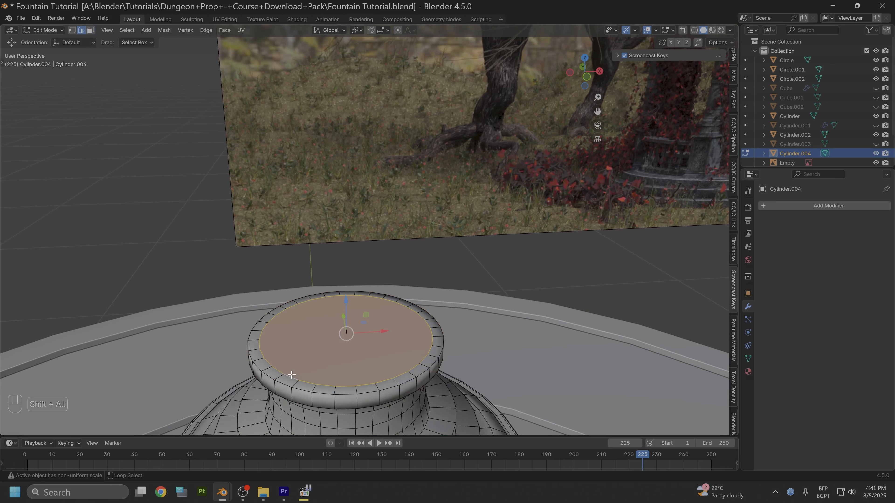
pyautogui.press('s')
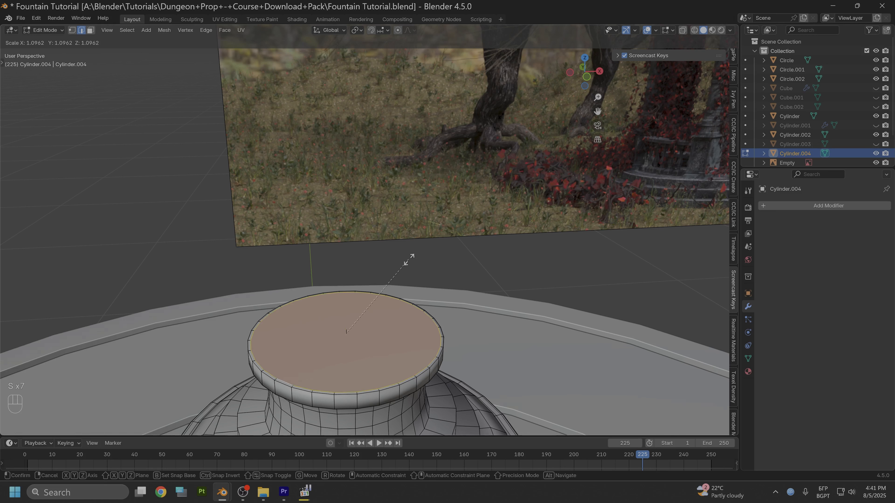
pyautogui.click(408, 260)
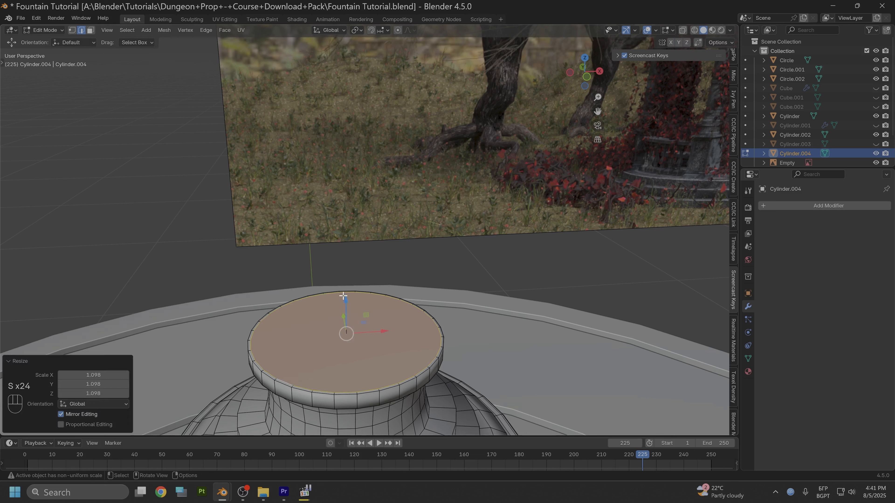
# Step: Raise the rim's top face about 0.002 m along Z and inset it by about 0.108 m
pyautogui.moveTo(344, 296); pyautogui.dragTo(342, 293)
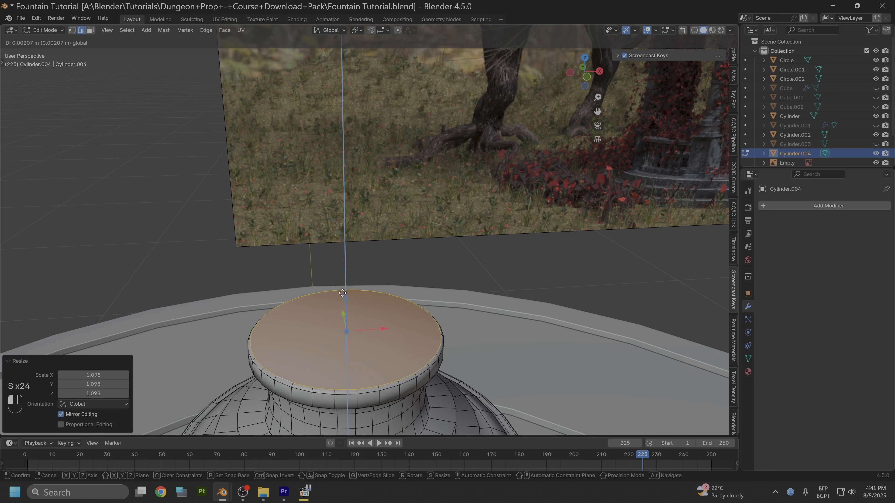
pyautogui.moveTo(342, 293); pyautogui.dragTo(342, 293)
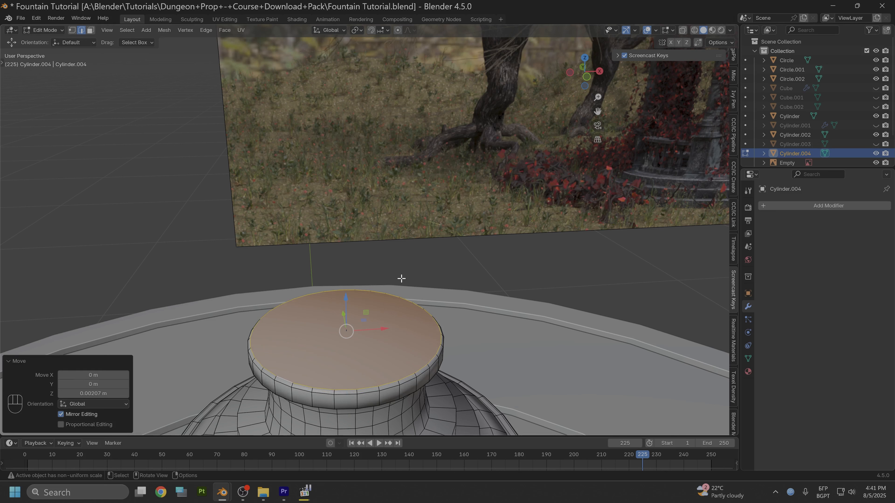
pyautogui.press('i')
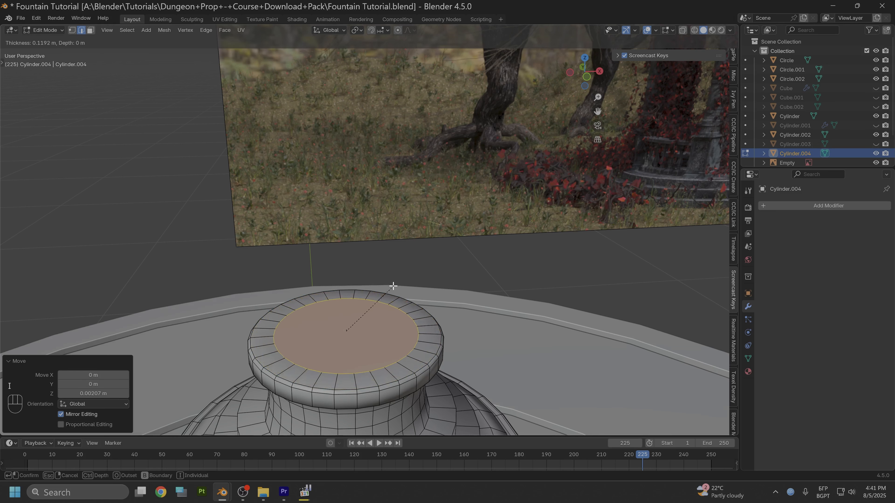
pyautogui.click(394, 284)
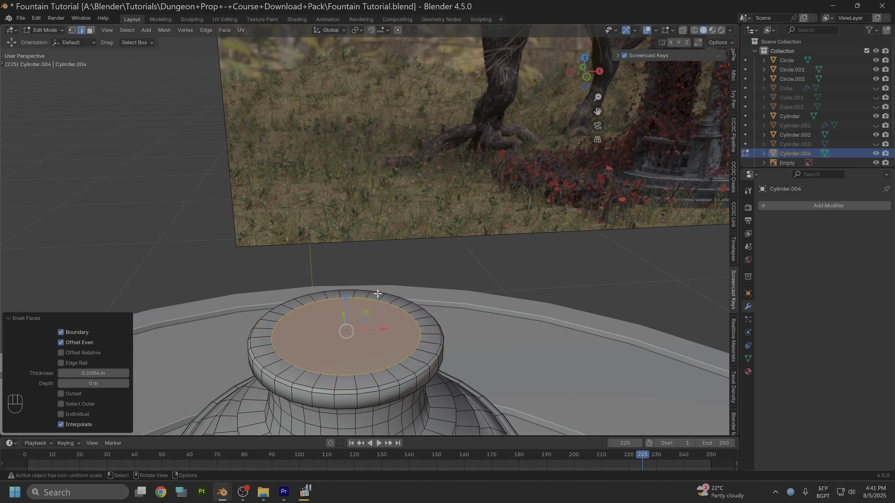
pyautogui.press('e')
pyautogui.press('r')
pyautogui.hotkey('ctrl', 'z')
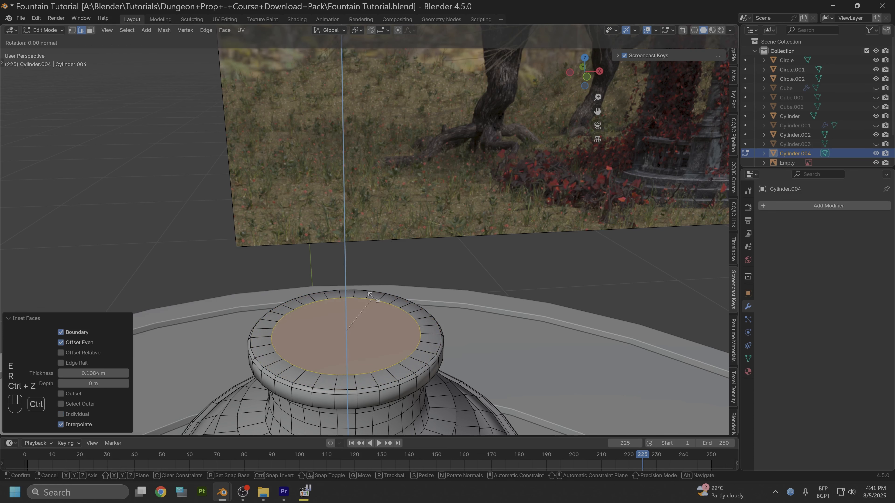
pyautogui.rightClick(366, 308)
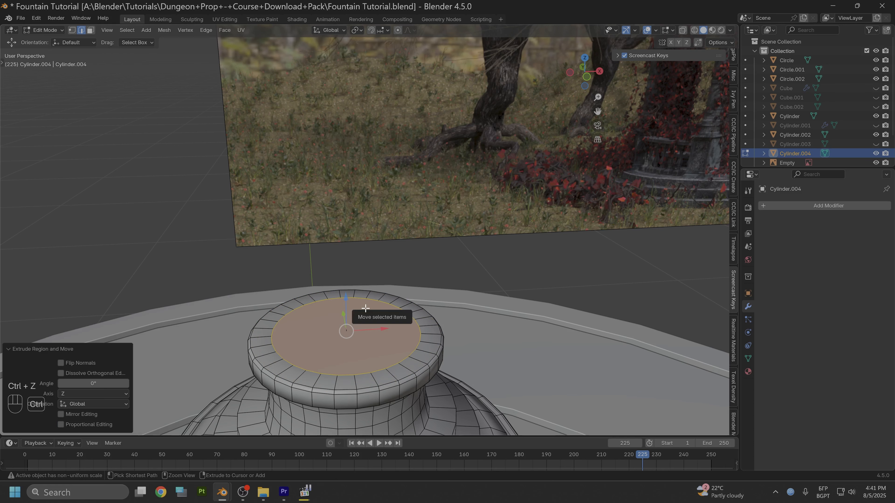
pyautogui.hotkey('ctrl', 'z')
# Step: Extrude the inset top face upward about 0.091 m to form a narrower column above the rim
pyautogui.press('e')
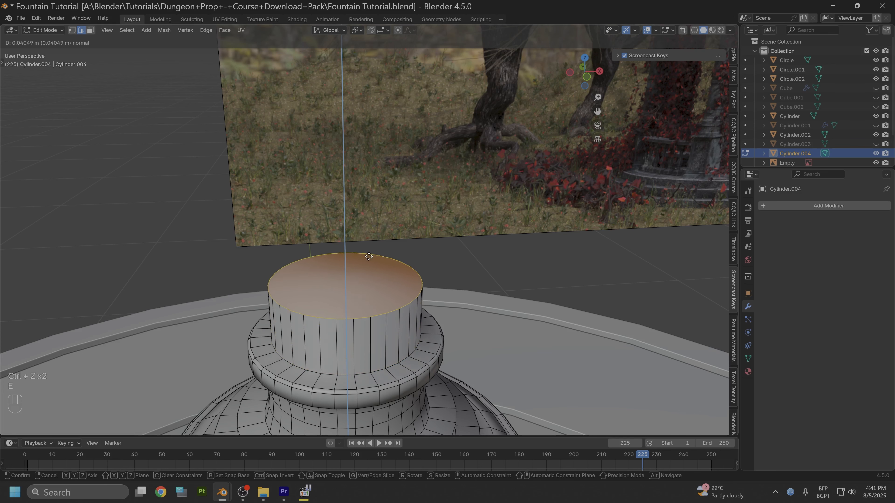
pyautogui.click(367, 194)
pyautogui.scroll(-4, 368, 238)
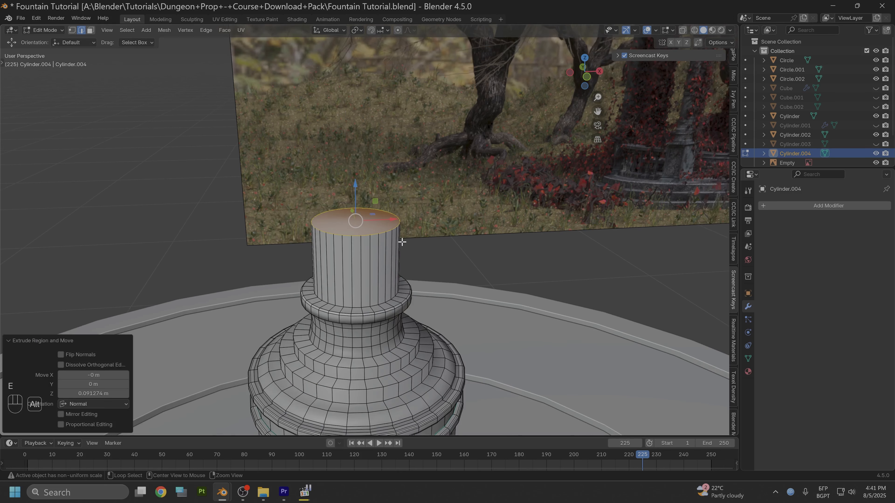
# Step: Raise the column's top face about 0.0157 m, and extrude it upward about 0.0177 m with the new face lowered about 0.0033 m
pyautogui.keyDown('alt'); pyautogui.moveTo(402, 243); pyautogui.dragTo(398, 220); pyautogui.keyUp('alt')
pyautogui.moveTo(355, 183); pyautogui.dragTo(354, 171)
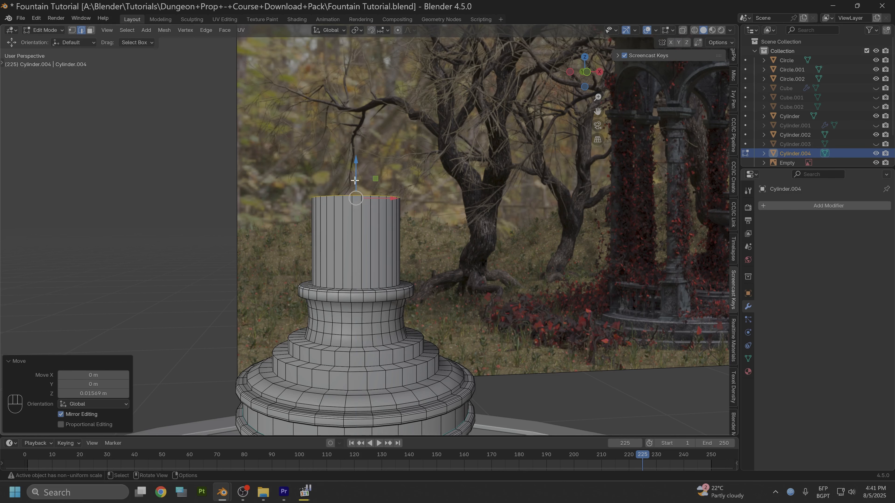
pyautogui.scroll(1, 362, 176)
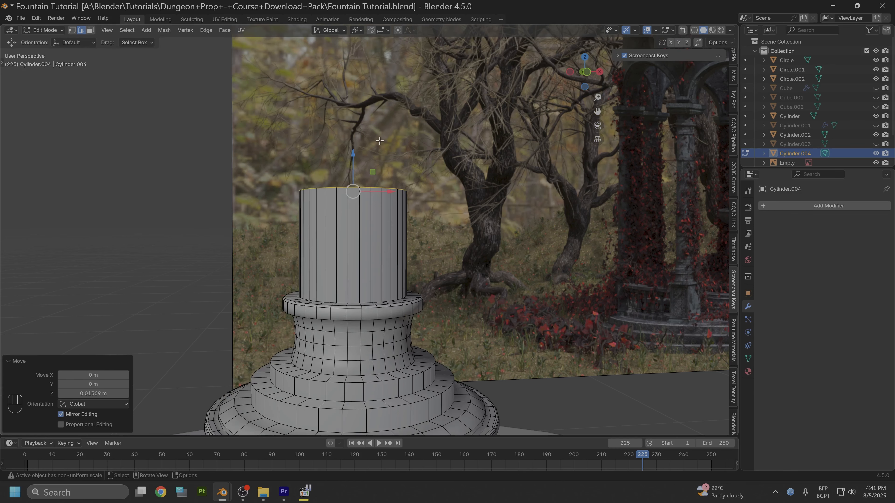
pyautogui.press('e')
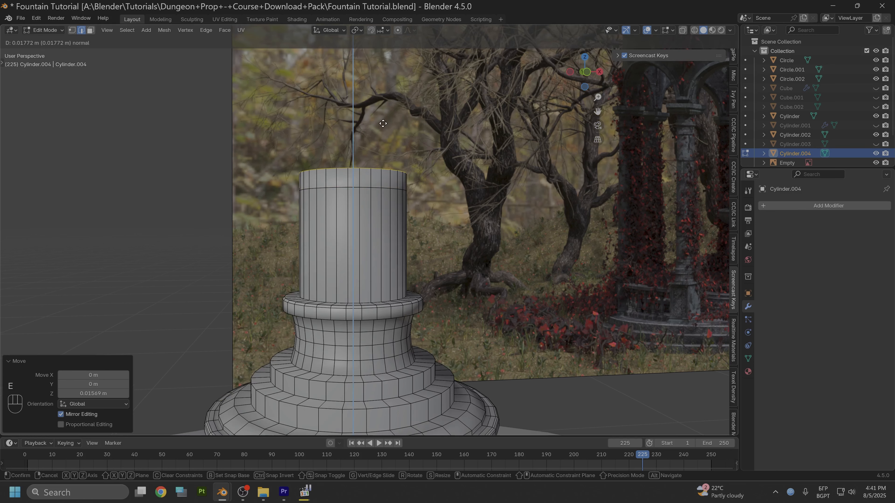
pyautogui.click(383, 123)
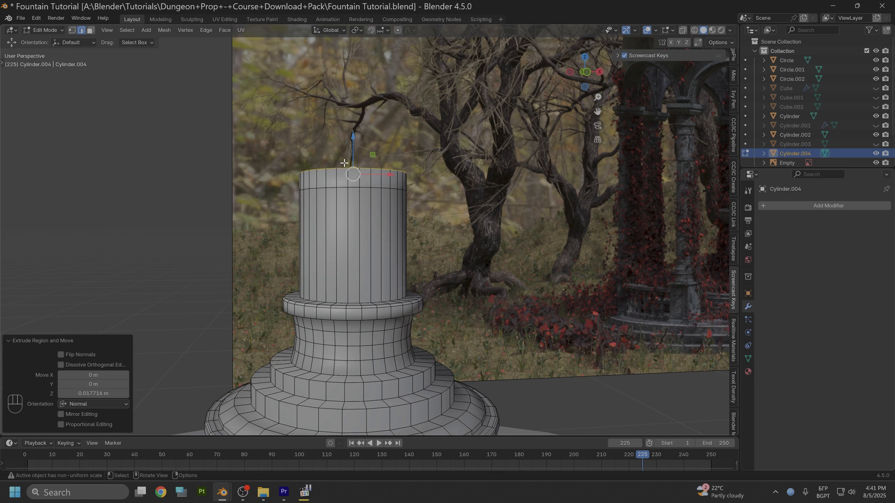
pyautogui.moveTo(352, 148); pyautogui.dragTo(353, 153)
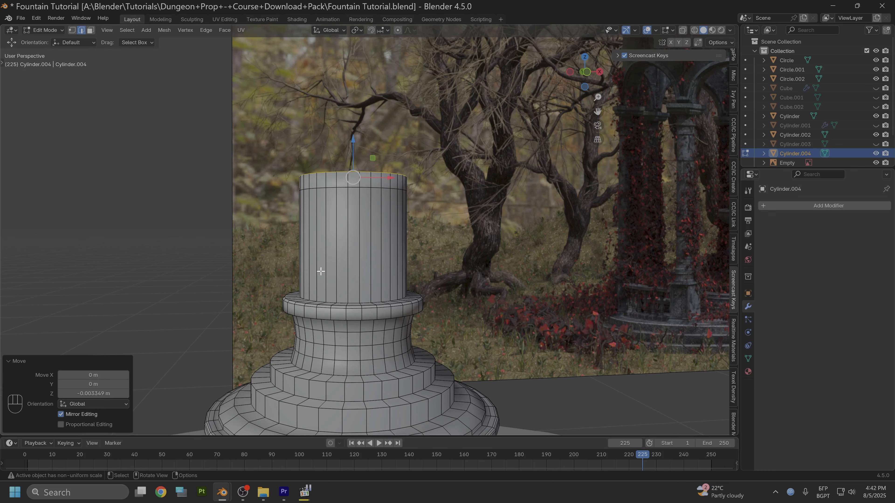
# Step: Scale the column's top face slightly outward to flare its edge and raise it about 0.0014 m along Z
pyautogui.press('s')
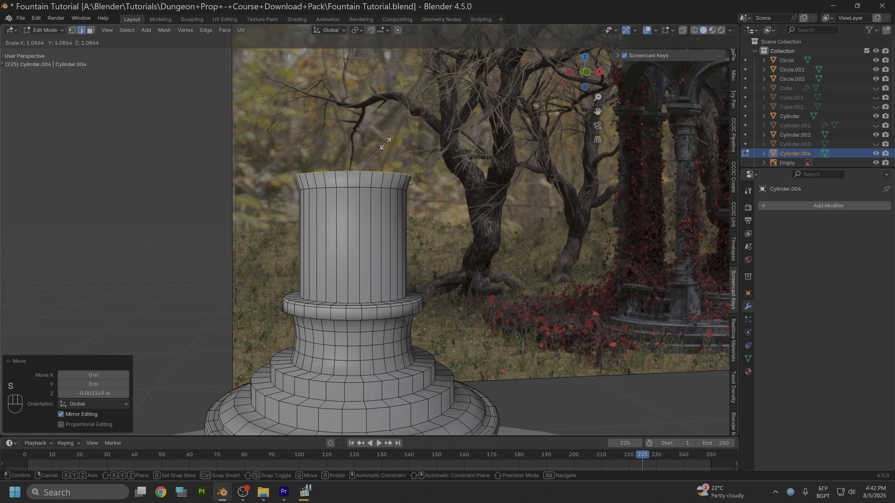
pyautogui.click(387, 143)
pyautogui.moveTo(357, 141); pyautogui.dragTo(344, 156)
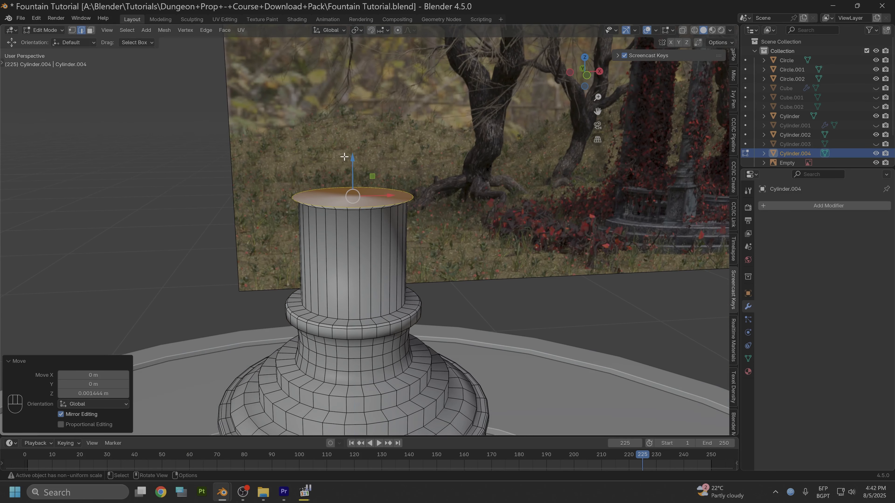
# Step: Extrude the flared top face upward about 0.0117 m, scale it in to about 0.936 and lower it about 0.0043 m
pyautogui.press('e')
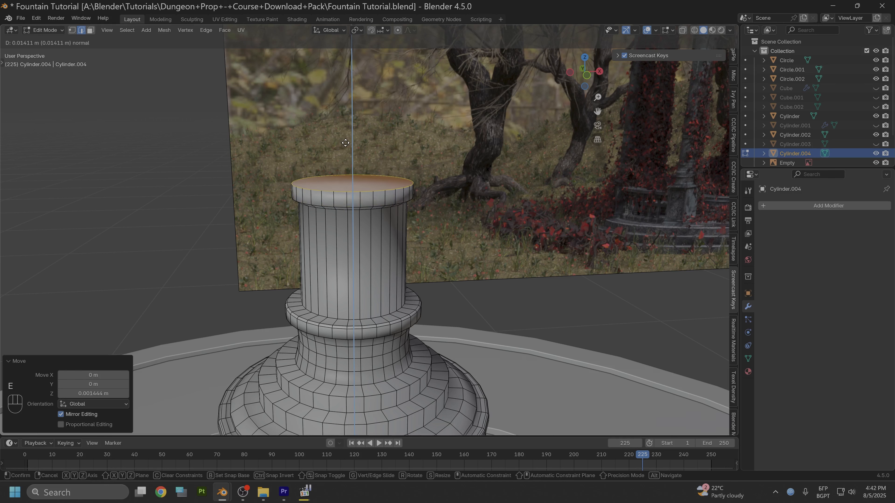
pyautogui.click(349, 153)
pyautogui.press('s')
pyautogui.press('s')
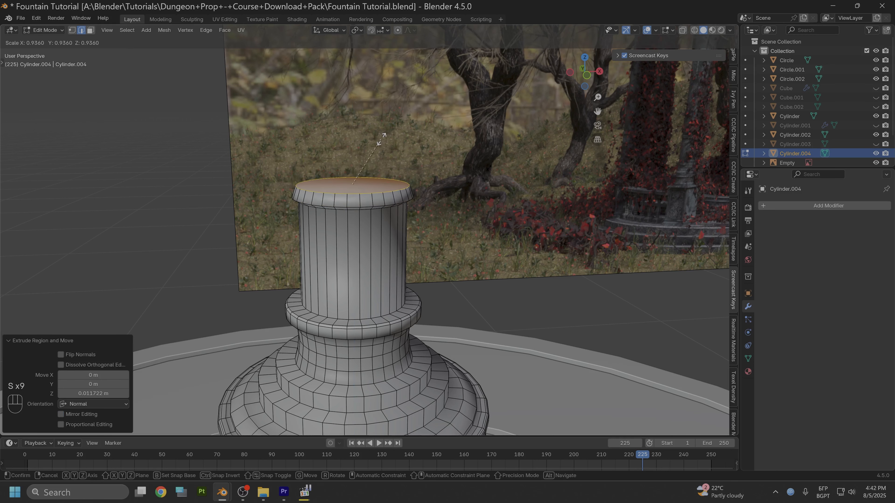
pyautogui.click(380, 140)
pyautogui.moveTo(352, 151); pyautogui.dragTo(351, 156)
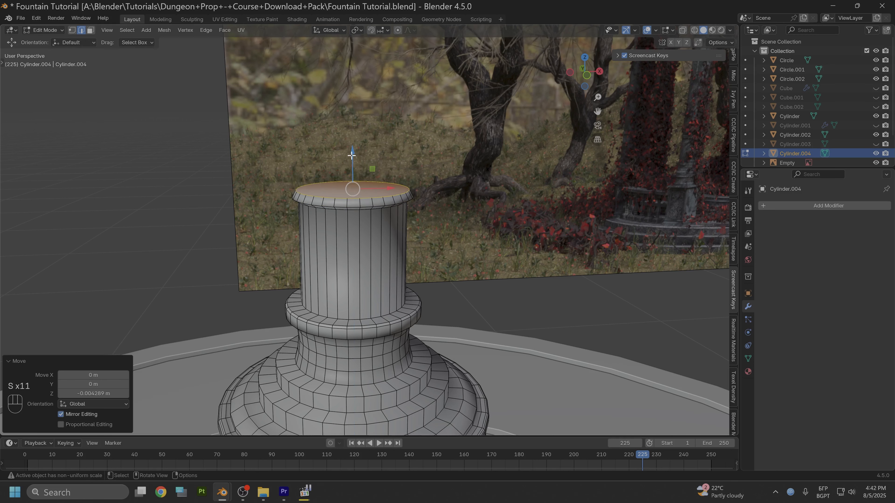
# Step: Extrude the top face in place, scale it out to 1.472 and raise it about 0.019 m to form a flared capital
pyautogui.moveTo(424, 174); pyautogui.dragTo(293, 264, button='middle')
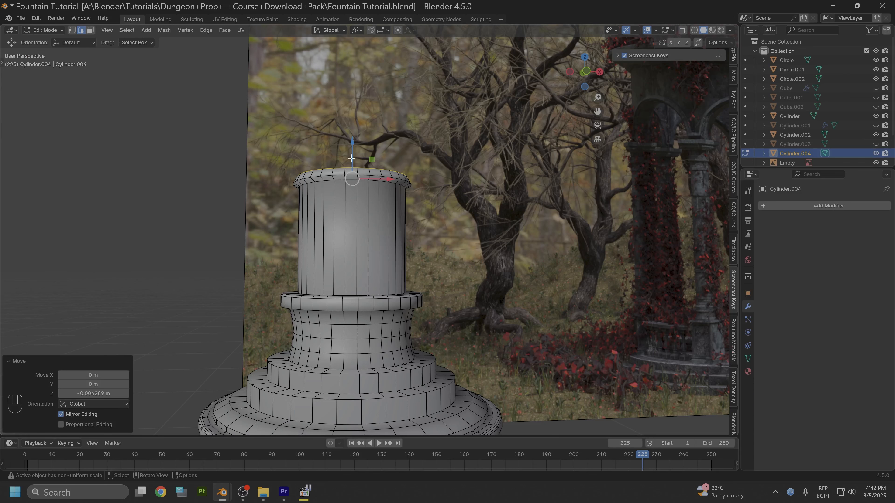
pyautogui.moveTo(397, 145); pyautogui.dragTo(409, 187, button='middle')
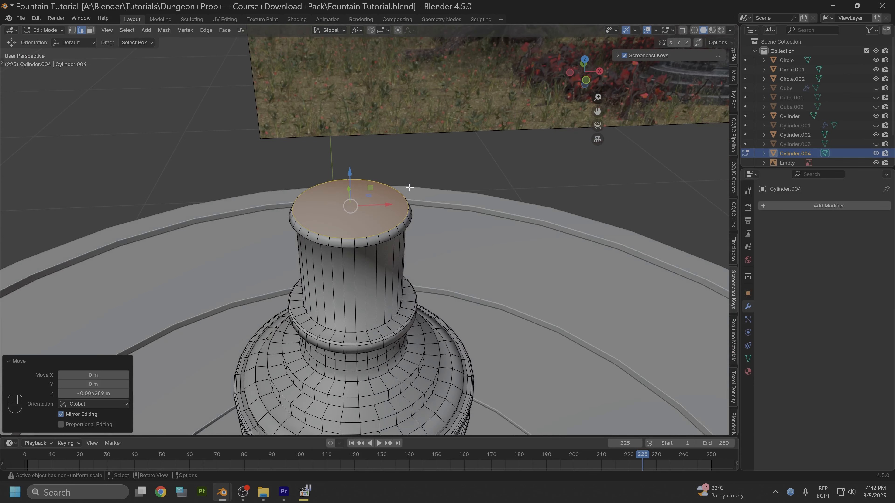
pyautogui.press('e')
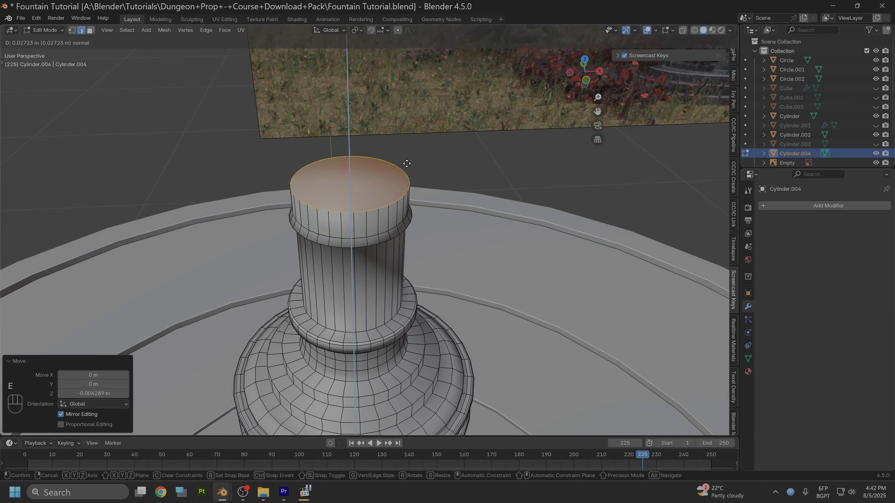
pyautogui.press('s')
pyautogui.click(410, 171)
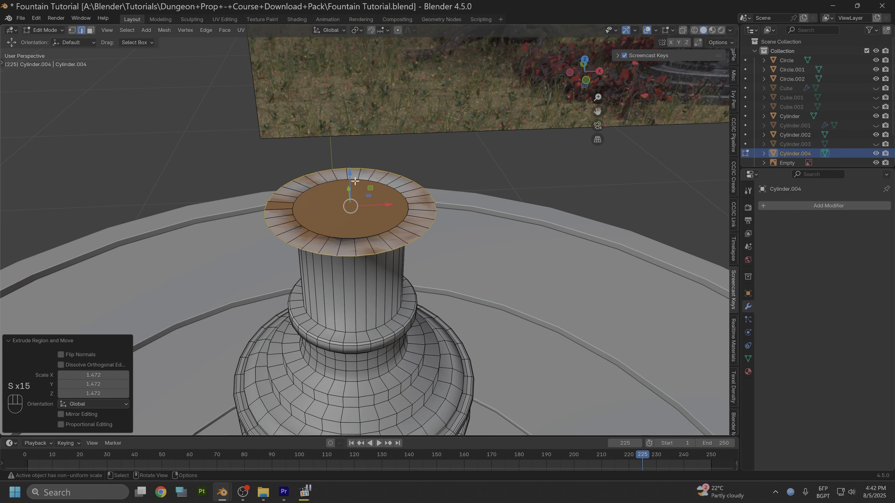
pyautogui.moveTo(350, 174); pyautogui.dragTo(351, 167)
pyautogui.keyDown('alt'); pyautogui.moveTo(392, 215); pyautogui.dragTo(397, 167); pyautogui.keyUp('alt')
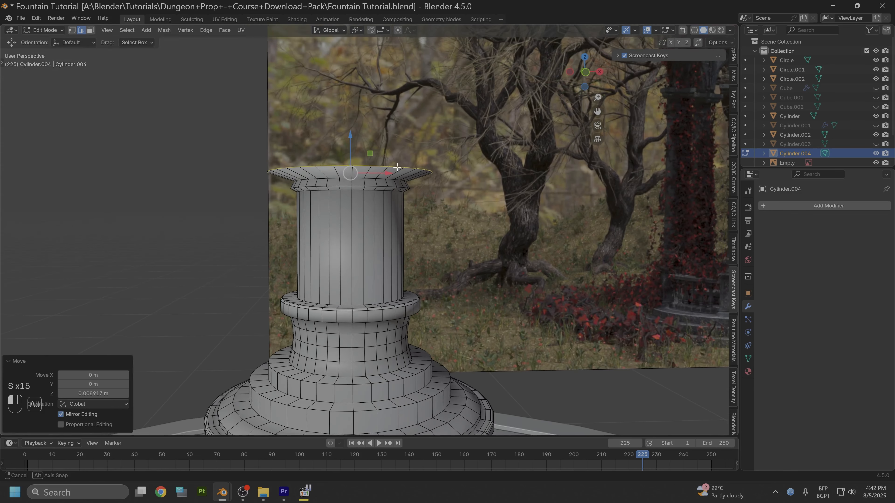
pyautogui.moveTo(346, 137)
pyautogui.mouseDown()
pyautogui.moveTo(346, 124)
pyautogui.moveTo(350, 130)
pyautogui.mouseUp()
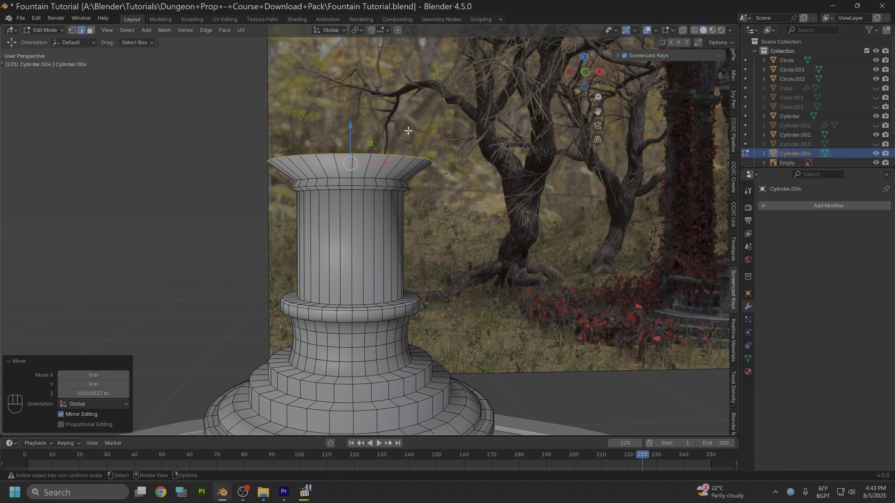
# Step: Narrow the capital's top face by scaling it to 0.917 and about 0.98, and lower it about 0.0024 m along Z
pyautogui.press('s')
pyautogui.click(400, 135)
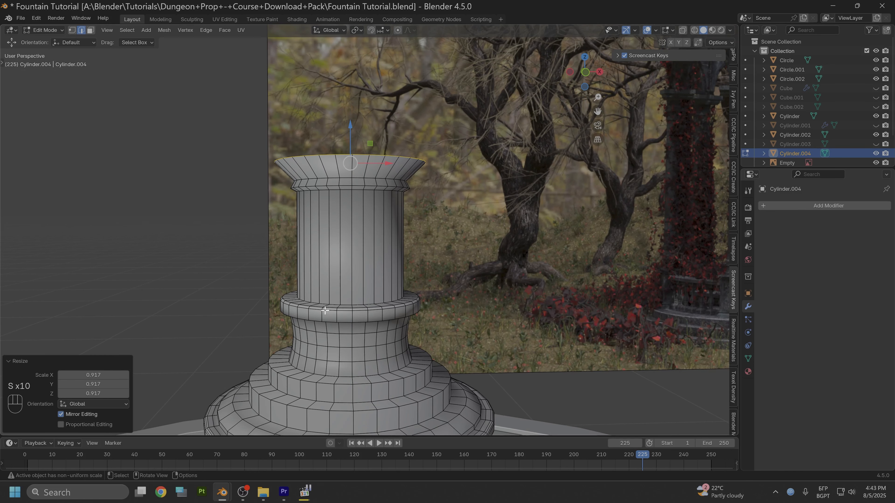
pyautogui.press('s')
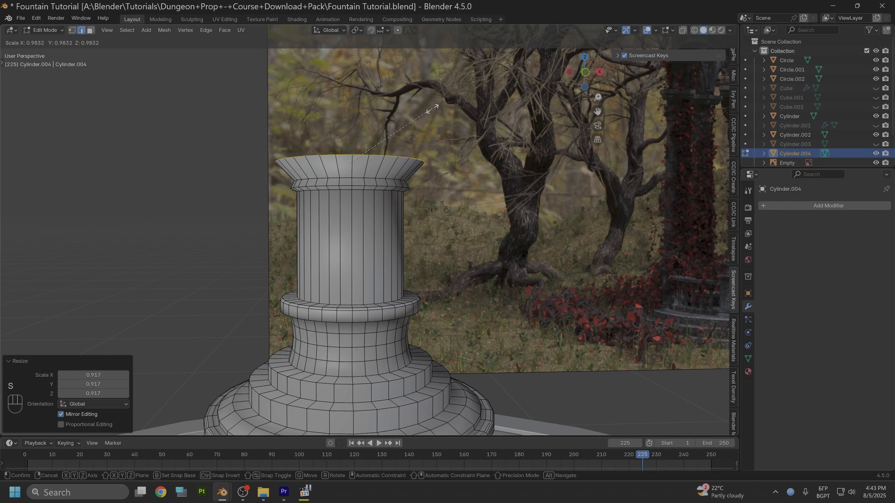
pyautogui.click(427, 108)
pyautogui.keyDown('alt'); pyautogui.moveTo(427, 107); pyautogui.dragTo(351, 138); pyautogui.keyUp('alt')
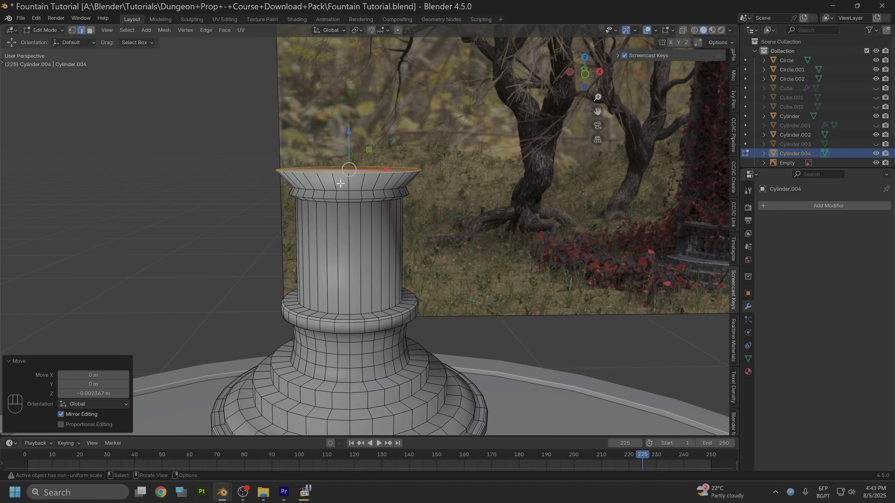
# Step: Extrude the capital's top face upward about 0.009 m to form a thin vertical band
pyautogui.press('e')
pyautogui.click(344, 172)
pyautogui.press('w')
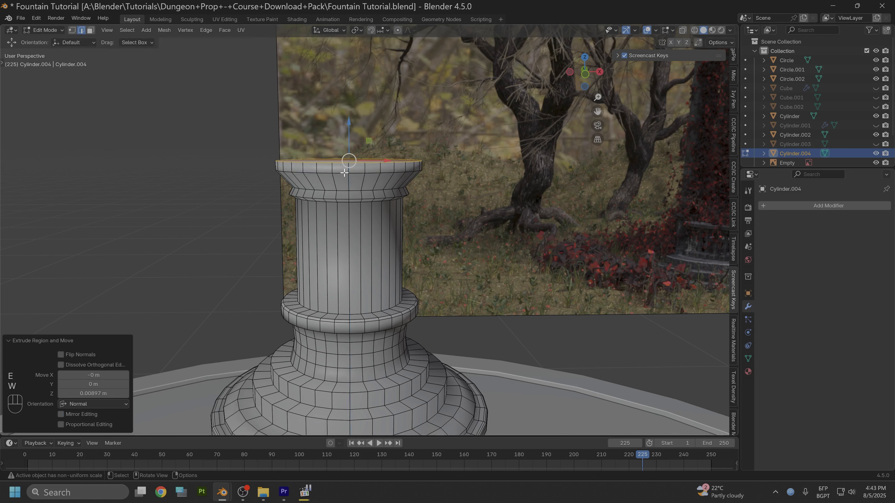
# Step: Extrude the band's top face upward about 0.0218 m and scale it out to 1.752, lowered about 0.0047 m, as a wide flare
pyautogui.press('e')
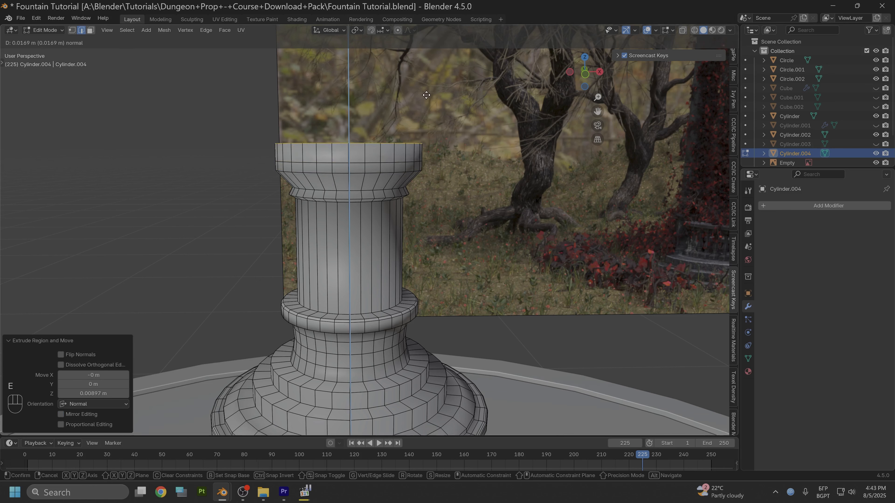
pyautogui.click(427, 91)
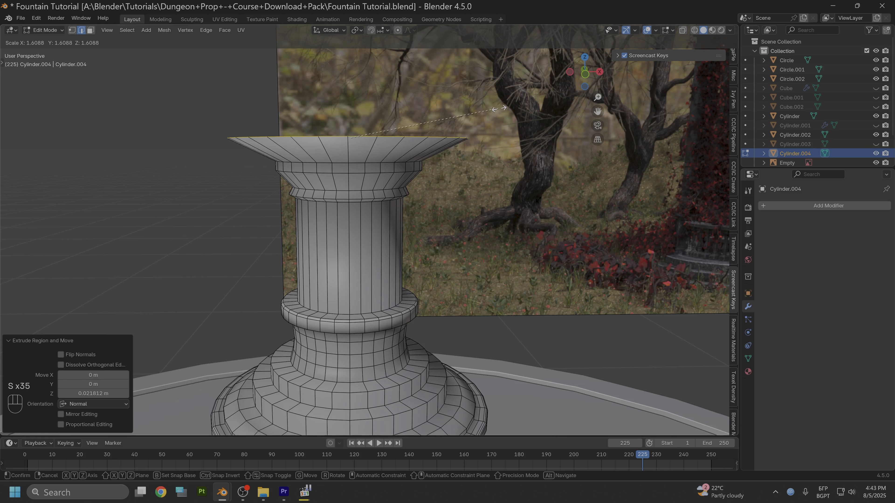
pyautogui.click(514, 115)
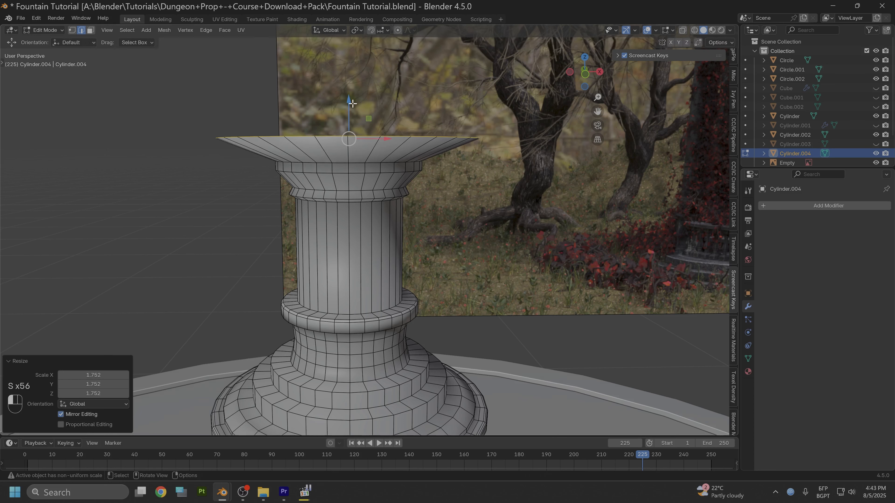
# Step: Extrude the wide flare's top face upward about 0.0082 m to form its vertical rim
pyautogui.press('e')
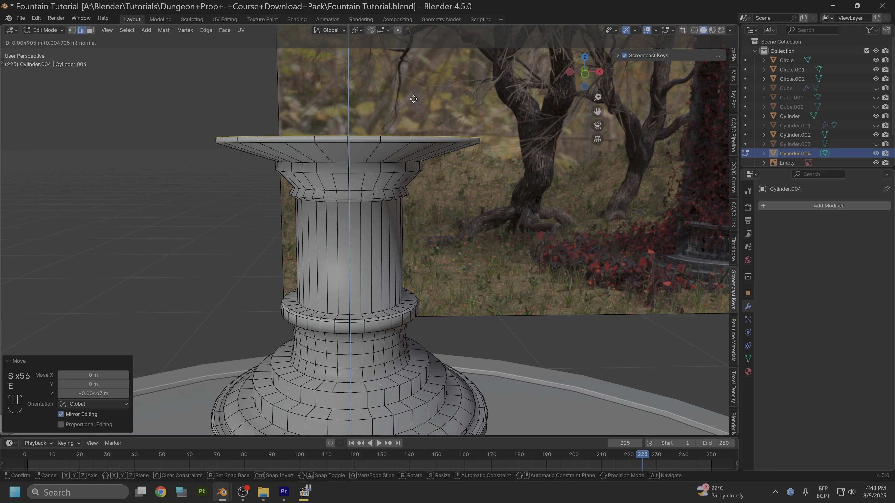
pyautogui.click(412, 96)
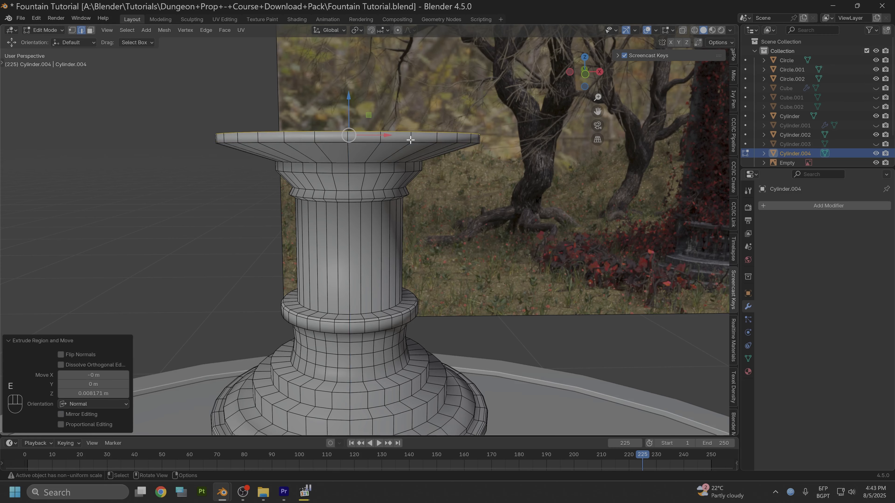
pyautogui.scroll(-8, 419, 183)
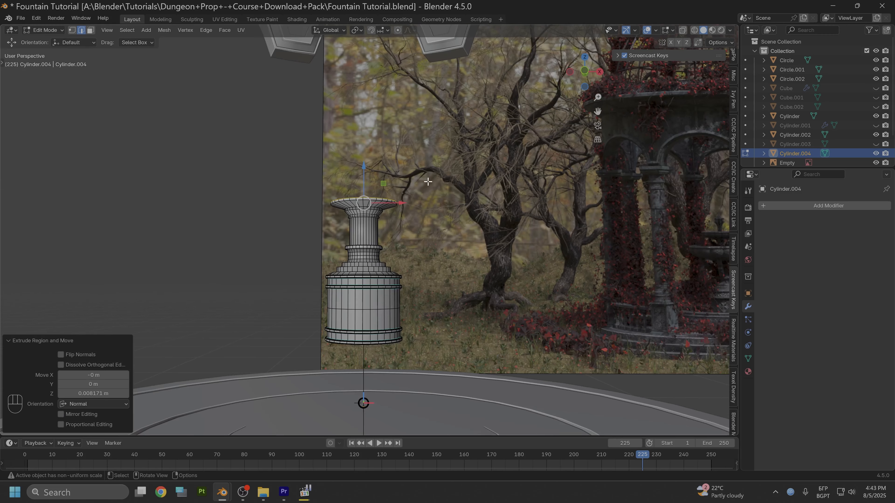
pyautogui.moveTo(429, 181); pyautogui.dragTo(405, 266, button='middle')
# Step: Bevel the outer edge loop of the lower step beneath the neck with a width of 0.0423 m and 2 segments
pyautogui.scroll(5, 414, 206)
pyautogui.scroll(2, 389, 226)
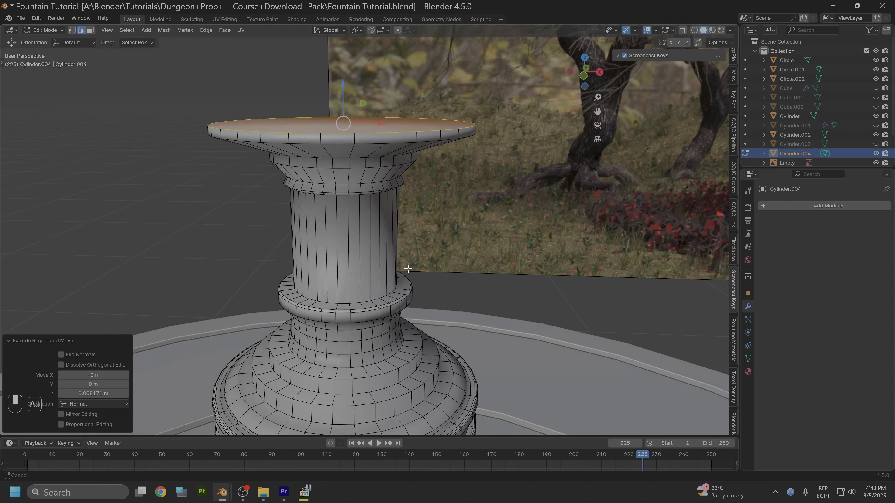
pyautogui.scroll(3, 440, 197)
pyautogui.moveTo(440, 198); pyautogui.dragTo(325, 305, button='middle')
pyautogui.keyDown('alt'); pyautogui.click(340, 289); pyautogui.keyUp('alt')
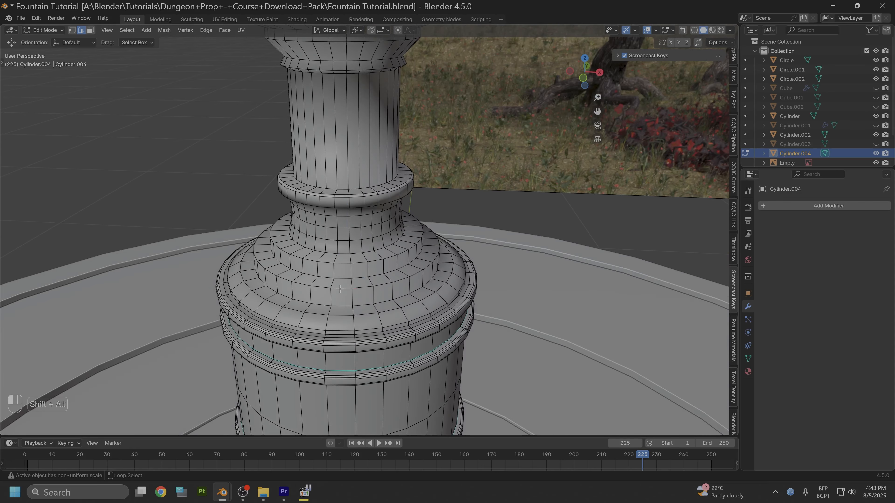
pyautogui.hotkey('ctrl', 'b')
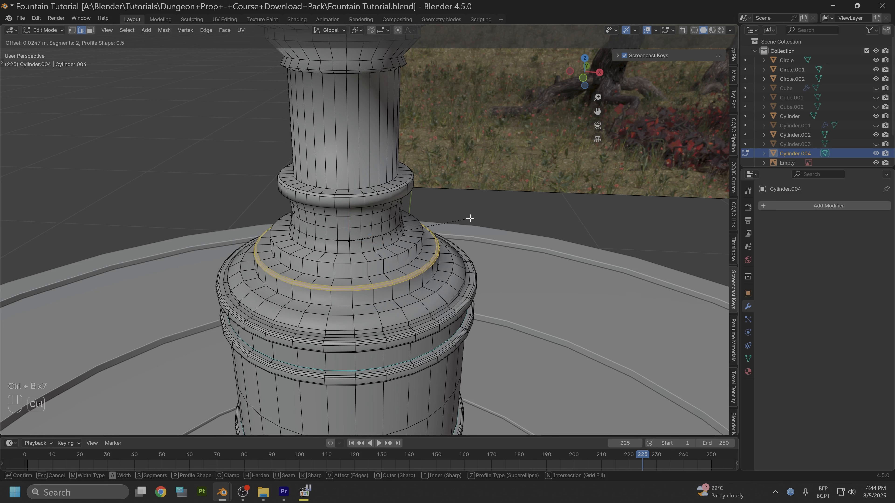
pyautogui.click(470, 218)
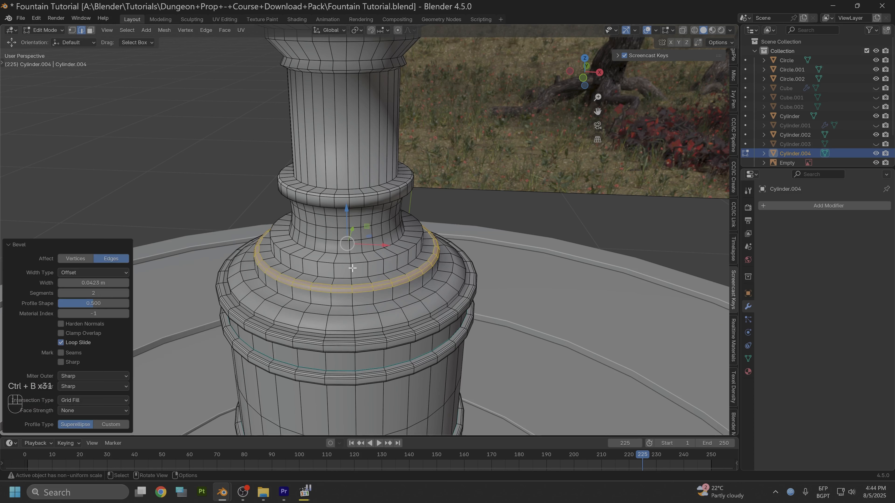
# Step: Bevel the outer edge loop of the upper step beneath the neck with a width of 0.0304 m and 2 segments
pyautogui.click(341, 263)
pyautogui.keyDown('alt'); pyautogui.keyDown('shift'); pyautogui.click(341, 263); pyautogui.keyUp('shift'); pyautogui.keyUp('alt')
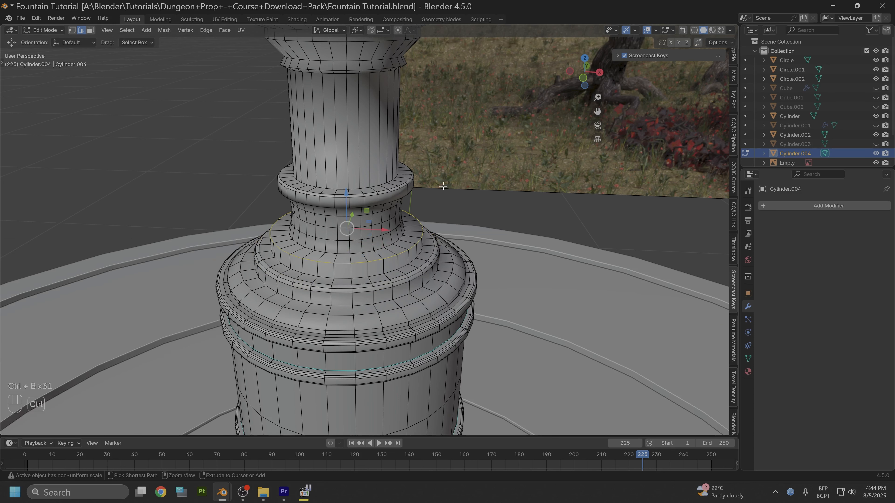
pyautogui.hotkey('ctrl', 'b')
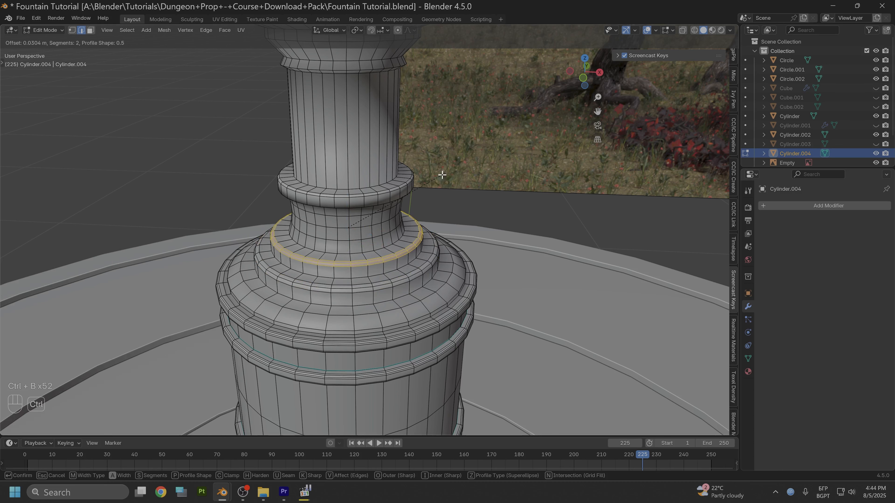
pyautogui.click(442, 175)
# Step: Mark the crease edge loops on the shoulder, steps, neck collar, upper column and flared capital as seams
pyautogui.scroll(1, 351, 305)
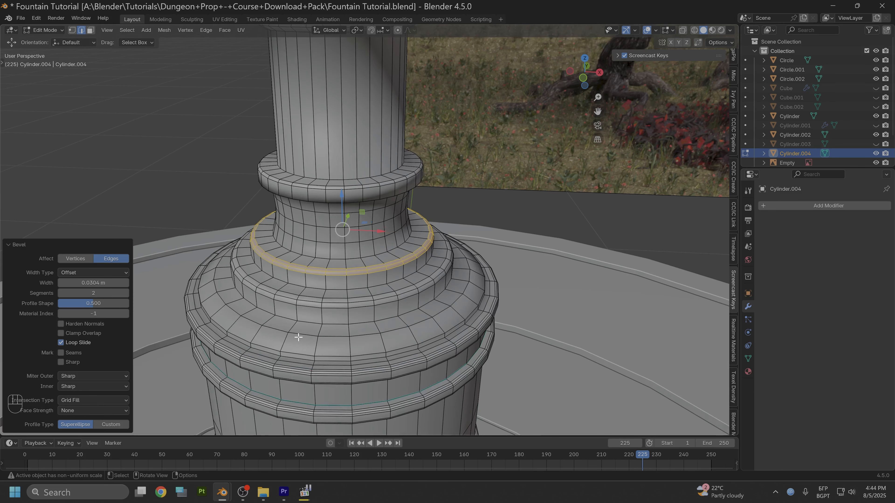
pyautogui.click(312, 326)
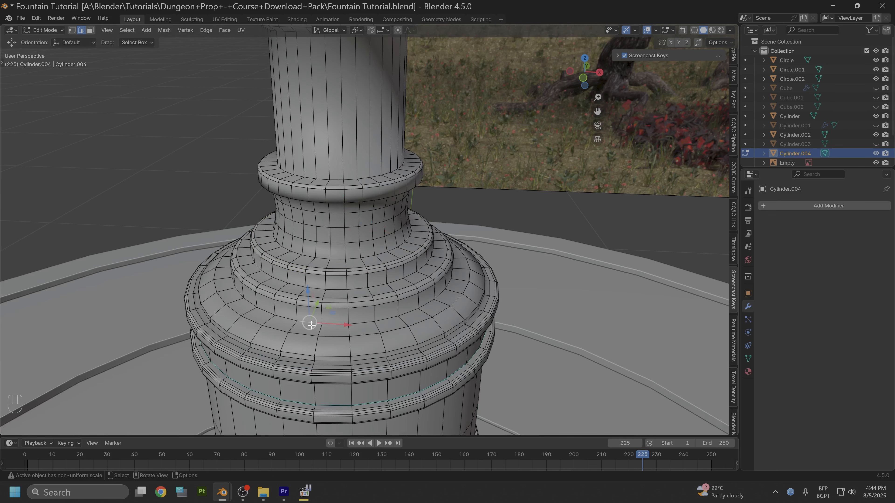
pyautogui.keyDown('alt'); pyautogui.keyDown('shift'); pyautogui.click(304, 364); pyautogui.keyUp('shift'); pyautogui.keyUp('alt')
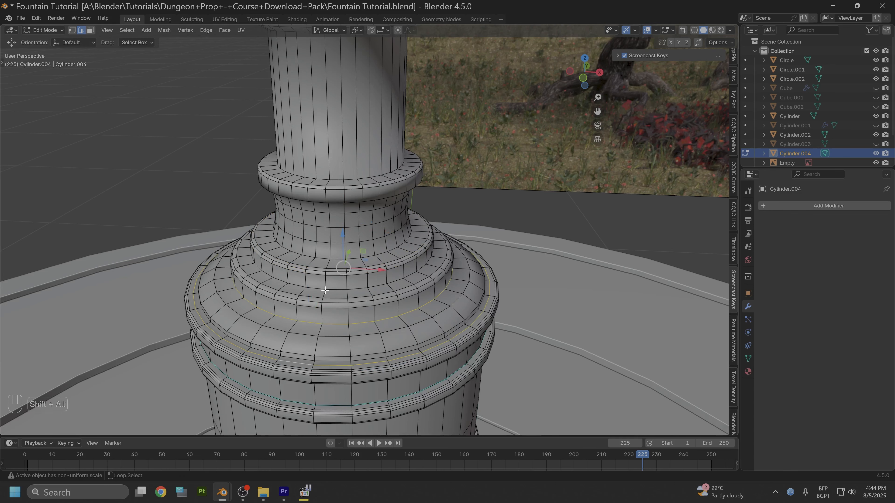
pyautogui.keyDown('alt'); pyautogui.keyDown('shift'); pyautogui.click(318, 258); pyautogui.keyUp('shift'); pyautogui.keyUp('alt')
pyautogui.moveTo(374, 262); pyautogui.dragTo(380, 200, button='middle')
pyautogui.keyDown('alt'); pyautogui.keyDown('shift'); pyautogui.click(332, 156); pyautogui.keyUp('shift'); pyautogui.keyUp('alt')
pyautogui.keyDown('alt'); pyautogui.moveTo(365, 134); pyautogui.dragTo(366, 170); pyautogui.keyUp('alt')
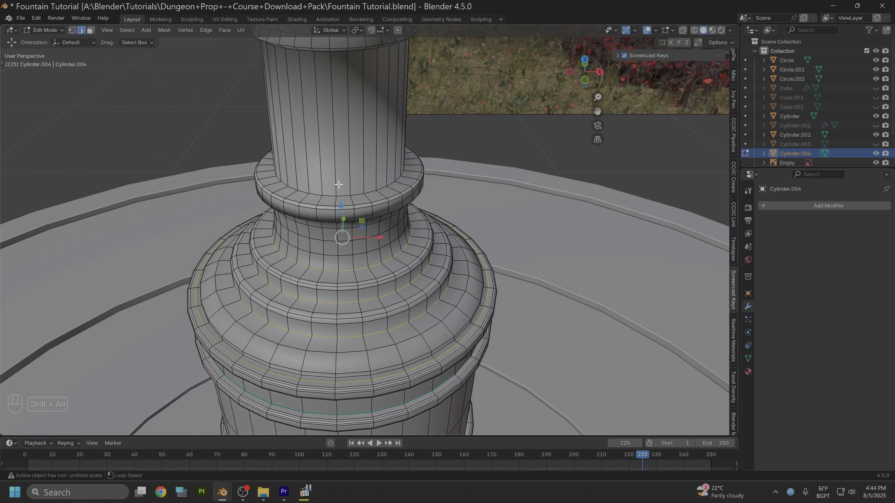
pyautogui.keyDown('alt'); pyautogui.keyDown('shift'); pyautogui.click(332, 192); pyautogui.keyUp('shift'); pyautogui.keyUp('alt')
pyautogui.keyDown('alt'); pyautogui.moveTo(349, 134); pyautogui.dragTo(349, 92); pyautogui.keyUp('alt')
pyautogui.keyDown('alt'); pyautogui.moveTo(348, 85); pyautogui.dragTo(369, 199, button='middle'); pyautogui.keyUp('alt')
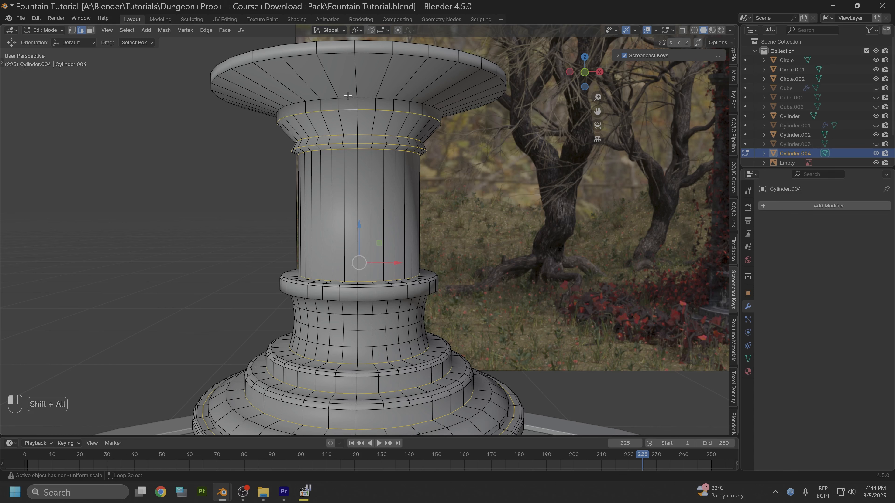
pyautogui.keyDown('alt'); pyautogui.keyDown('shift'); pyautogui.click(339, 54); pyautogui.keyUp('shift'); pyautogui.keyUp('alt')
pyautogui.keyDown('alt'); pyautogui.moveTo(365, 75); pyautogui.dragTo(361, 142); pyautogui.keyUp('alt')
pyautogui.keyDown('alt'); pyautogui.keyDown('shift'); pyautogui.click(343, 104); pyautogui.keyUp('shift'); pyautogui.keyUp('alt')
pyautogui.rightClick(350, 138)
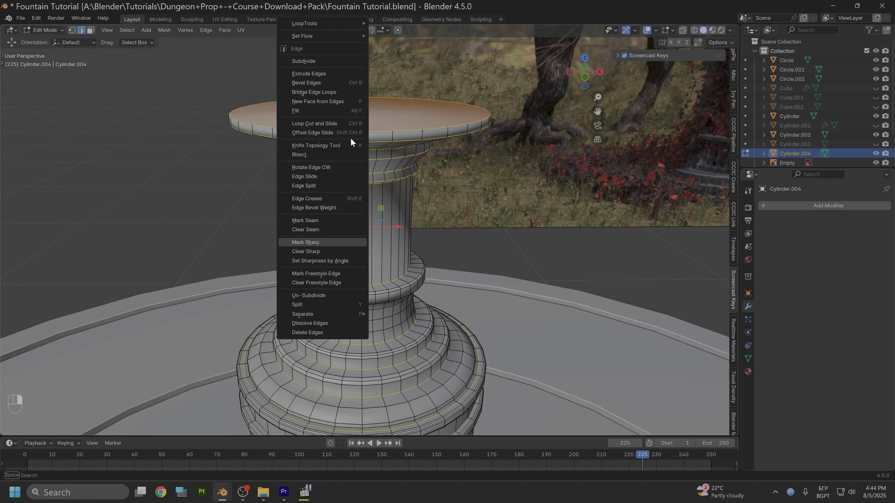
pyautogui.click(311, 220)
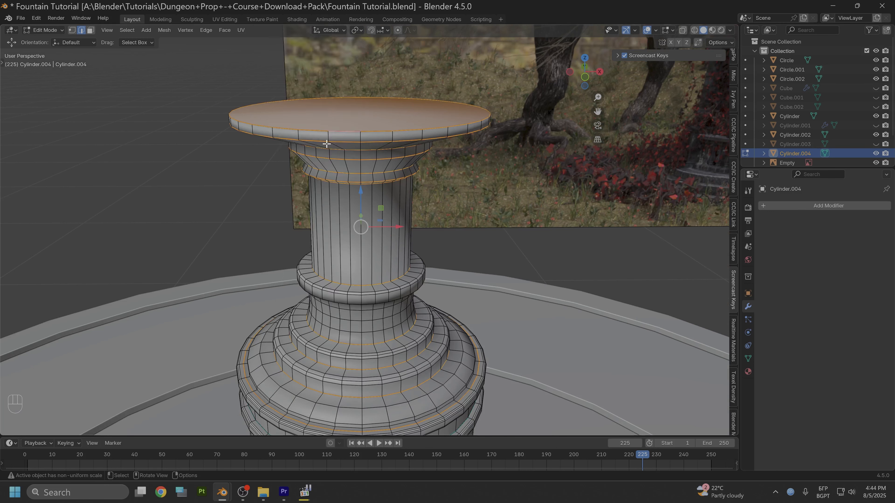
# Step: Mark the same selected crease loops as sharp and return to Object Mode
pyautogui.rightClick(298, 204)
pyautogui.click(284, 219)
pyautogui.rightClick(281, 218)
pyautogui.click(279, 243)
pyautogui.moveTo(343, 176); pyautogui.dragTo(326, 150, button='middle')
pyautogui.click(29, 29)
pyautogui.click(47, 43)
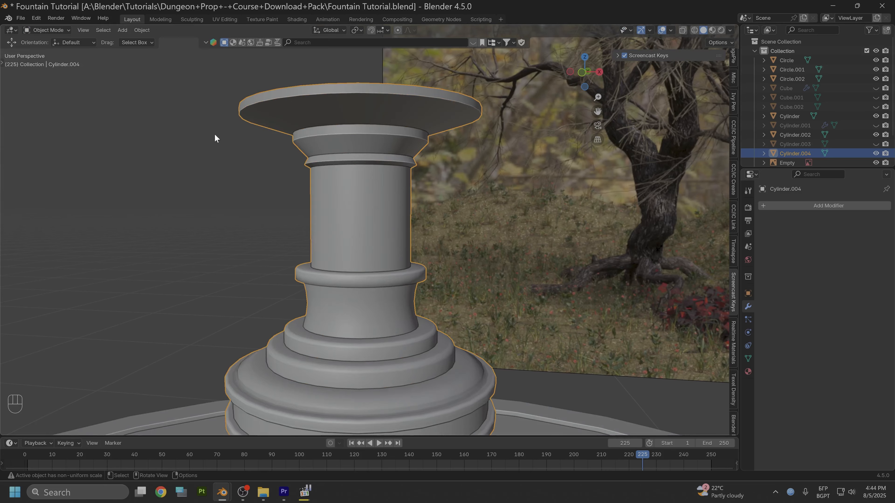
# Step: In Edit Mode, mark the edge loop running along the rounded shoulder's outer border as both sharp and a seam
pyautogui.keyDown('alt'); pyautogui.moveTo(214, 134); pyautogui.dragTo(309, 275); pyautogui.keyUp('alt')
pyautogui.click(46, 30)
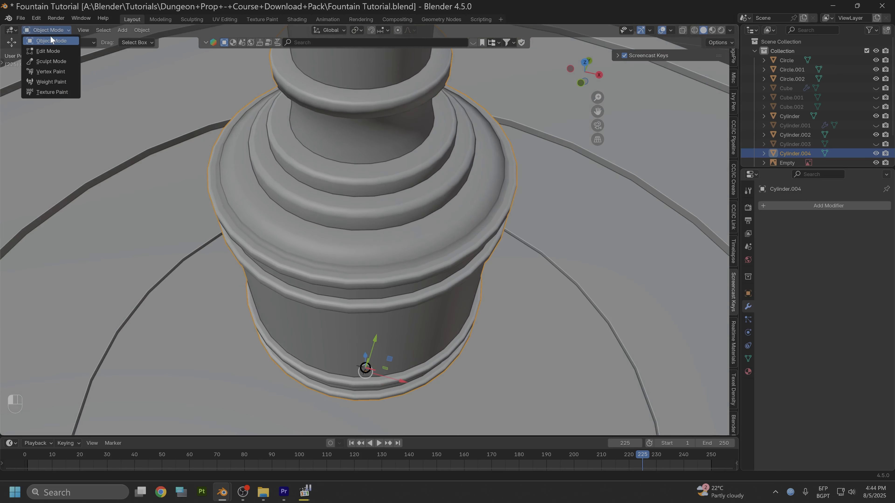
pyautogui.click(51, 53)
pyautogui.click(274, 248)
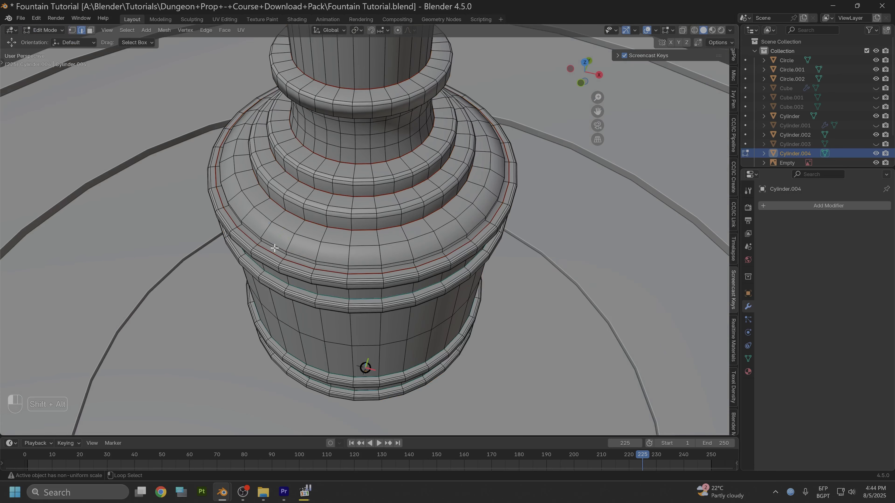
pyautogui.keyDown('alt'); pyautogui.keyDown('shift'); pyautogui.click(277, 245); pyautogui.keyUp('shift'); pyautogui.keyUp('alt')
pyautogui.rightClick(277, 245)
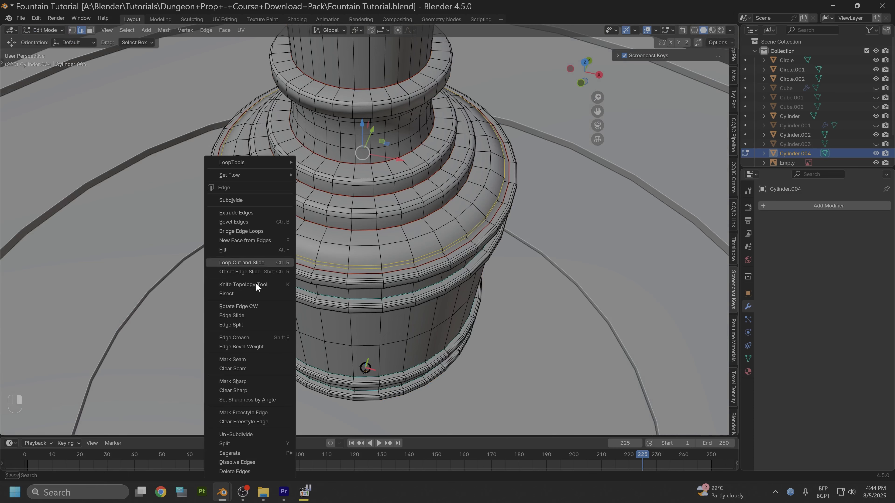
pyautogui.click(250, 383)
pyautogui.rightClick(286, 260)
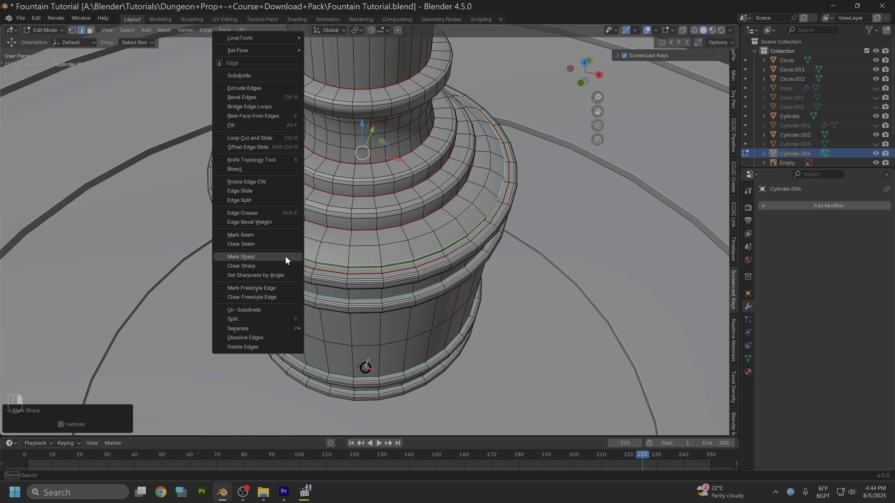
pyautogui.click(244, 237)
# Step: Mark one vertical edge loop running the full height of the pedestal's back as a seam
pyautogui.keyDown('alt'); pyautogui.moveTo(335, 258); pyautogui.dragTo(429, 154); pyautogui.keyUp('alt')
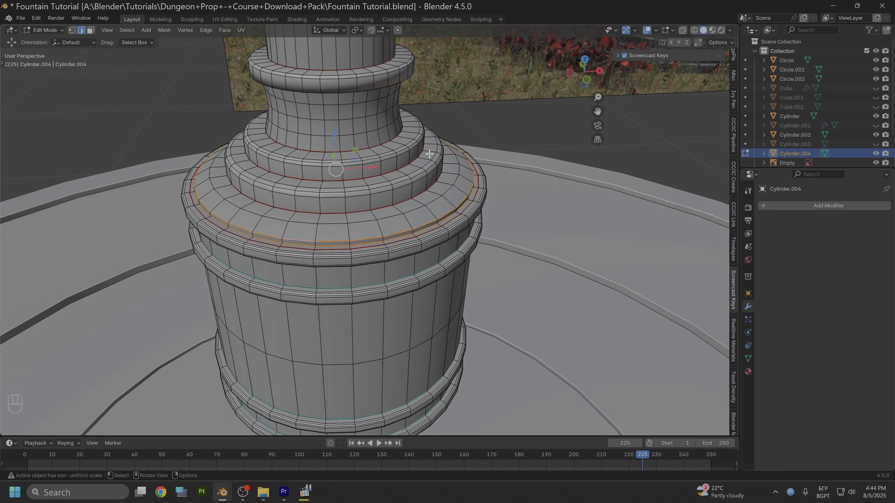
pyautogui.keyDown('alt'); pyautogui.moveTo(543, 98); pyautogui.dragTo(635, 116); pyautogui.keyUp('alt')
pyautogui.scroll(-3, 636, 116)
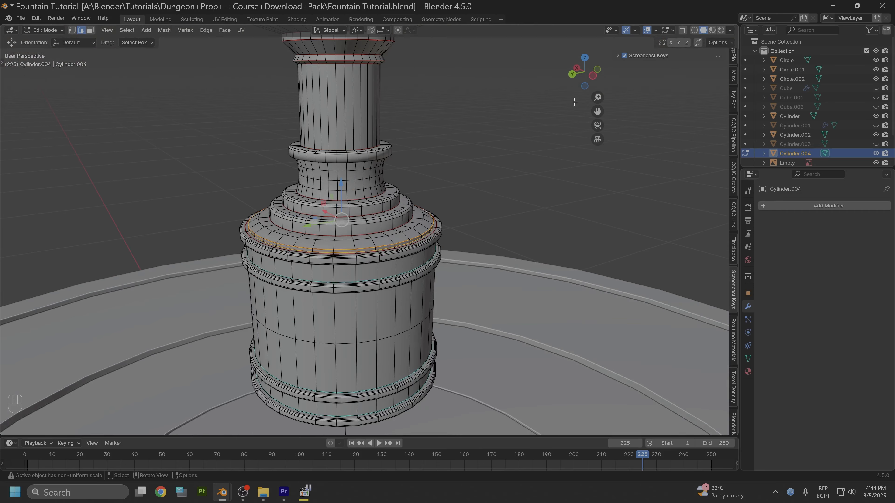
pyautogui.keyDown('alt'); pyautogui.moveTo(520, 118); pyautogui.dragTo(452, 175); pyautogui.keyUp('alt')
pyautogui.scroll(-2, 451, 176)
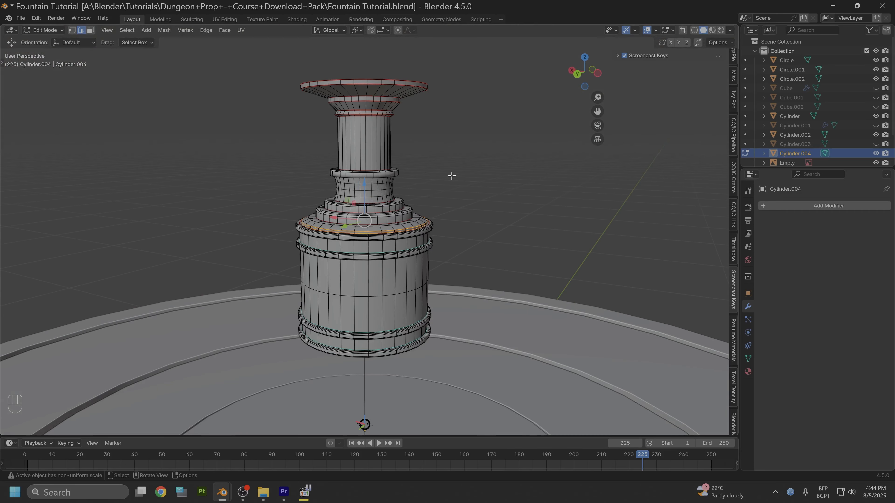
pyautogui.click(341, 316)
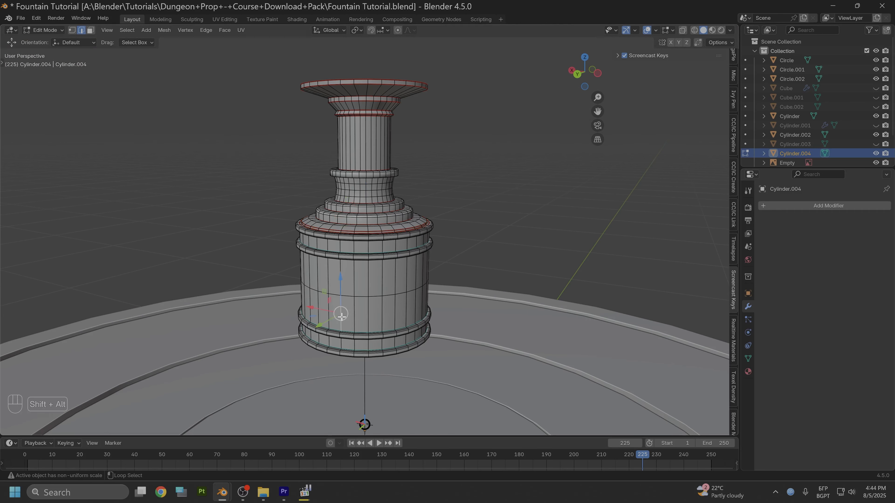
pyautogui.keyDown('alt'); pyautogui.click(341, 317); pyautogui.keyUp('alt')
pyautogui.rightClick(342, 319)
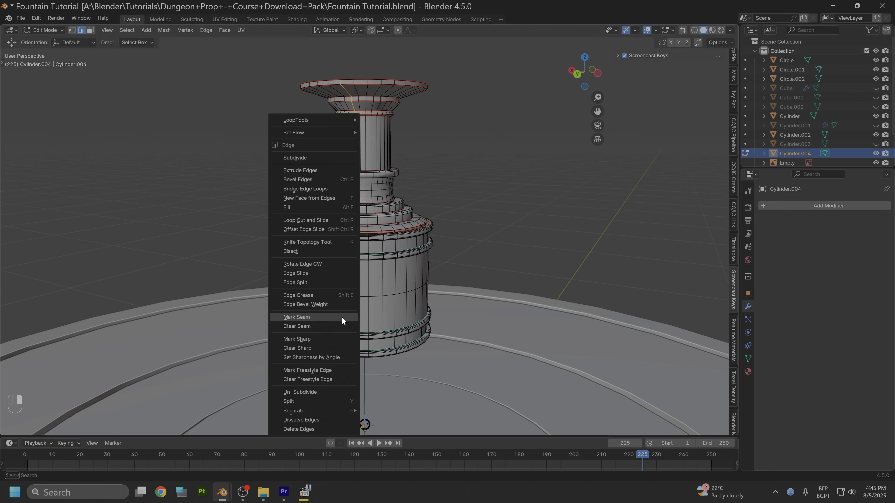
pyautogui.click(296, 317)
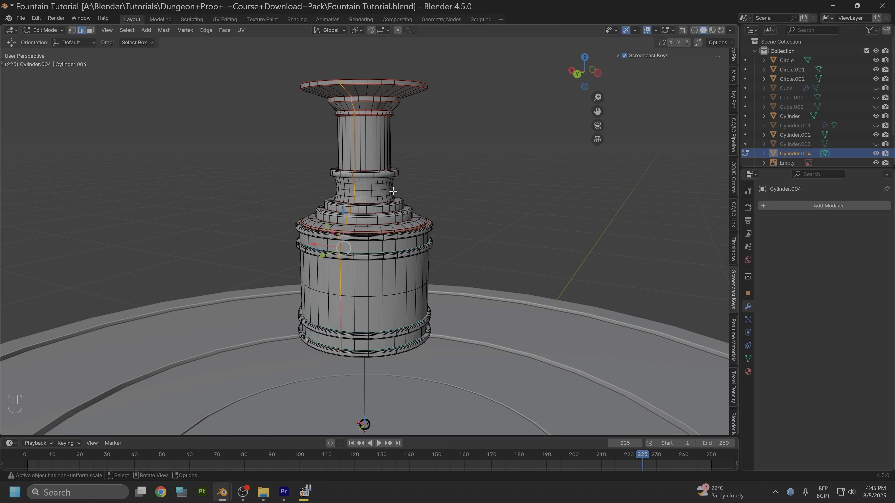
# Step: Mark the crease edge loops beside the upper and lower rings of the pedestal's drum as seams
pyautogui.keyDown('alt'); pyautogui.moveTo(428, 226); pyautogui.dragTo(274, 224); pyautogui.keyUp('alt')
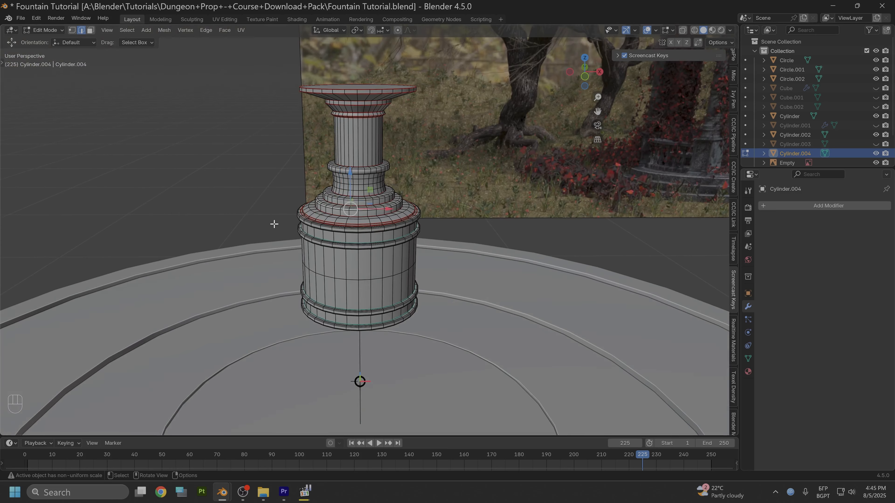
pyautogui.scroll(2, 275, 227)
pyautogui.scroll(2, 292, 239)
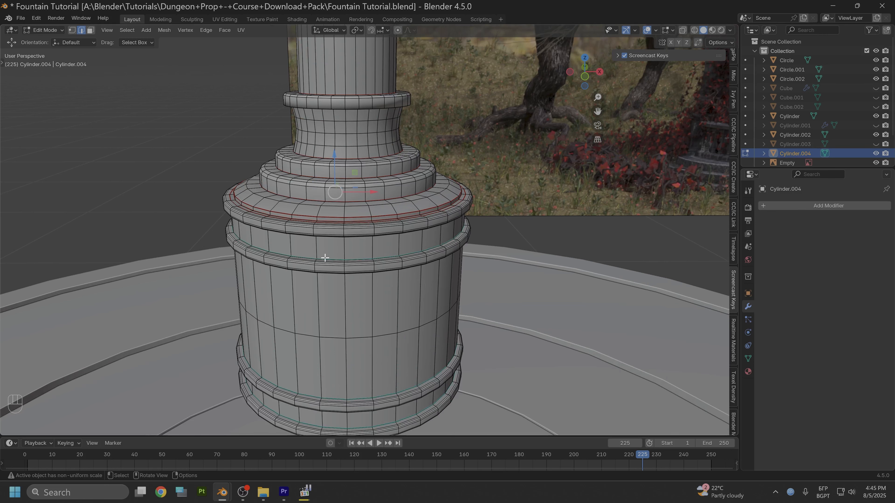
pyautogui.keyDown('alt'); pyautogui.keyDown('shift'); pyautogui.click(325, 258); pyautogui.keyUp('shift'); pyautogui.keyUp('alt')
pyautogui.keyDown('alt'); pyautogui.moveTo(337, 223); pyautogui.dragTo(340, 194); pyautogui.keyUp('alt')
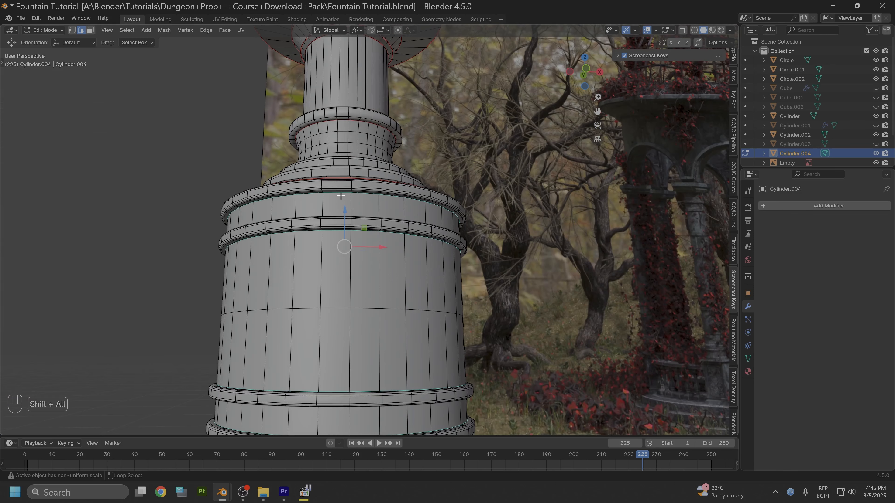
pyautogui.keyDown('alt'); pyautogui.keyDown('shift'); pyautogui.click(340, 195); pyautogui.keyUp('shift'); pyautogui.keyUp('alt')
pyautogui.keyDown('alt'); pyautogui.keyDown('shift'); pyautogui.click(336, 234); pyautogui.keyUp('shift'); pyautogui.keyUp('alt')
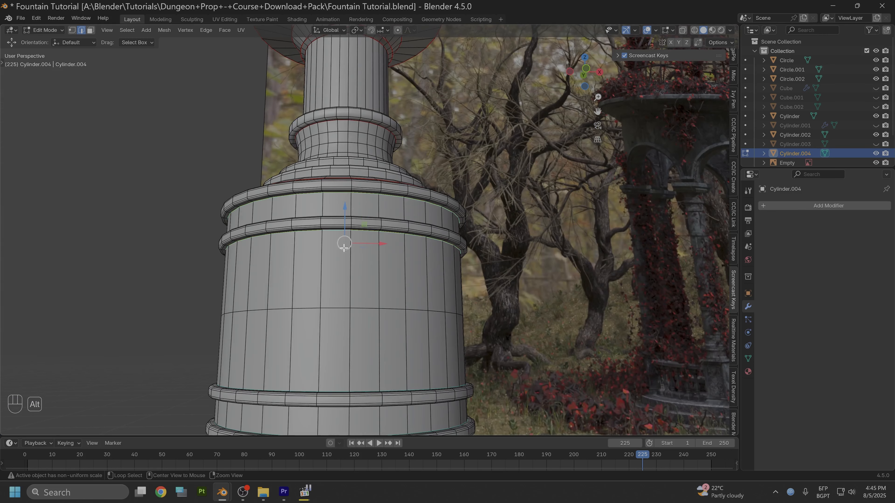
pyautogui.keyDown('alt'); pyautogui.moveTo(343, 246); pyautogui.dragTo(342, 273); pyautogui.keyUp('alt')
pyautogui.keyDown('alt'); pyautogui.keyDown('shift'); pyautogui.click(334, 401); pyautogui.keyUp('shift'); pyautogui.keyUp('alt')
pyautogui.keyDown('alt'); pyautogui.moveTo(335, 374); pyautogui.dragTo(389, 299); pyautogui.keyUp('alt')
pyautogui.keyDown('alt'); pyautogui.keyDown('shift'); pyautogui.click(340, 416); pyautogui.keyUp('shift'); pyautogui.keyUp('alt')
pyautogui.rightClick(334, 334)
pyautogui.click(311, 330)
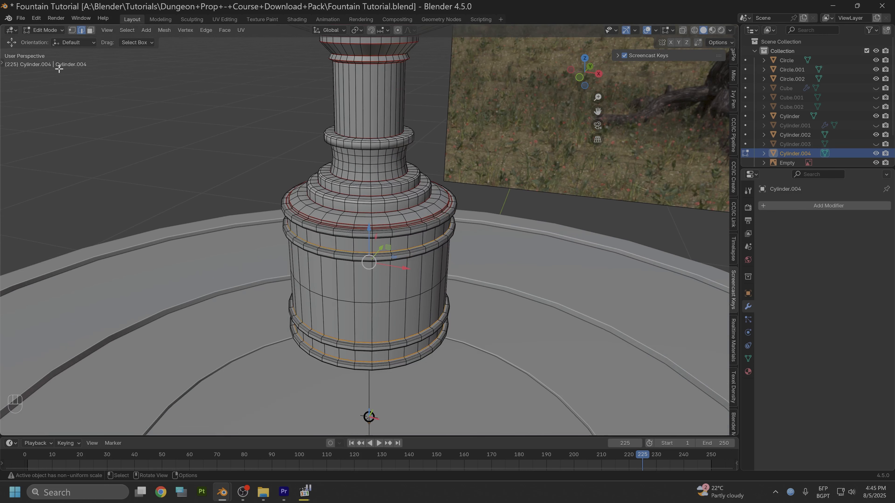
# Step: Examine the pedestal in Object Mode, including its front-view silhouette and its size against the surrounding steps and arches
pyautogui.click(54, 33)
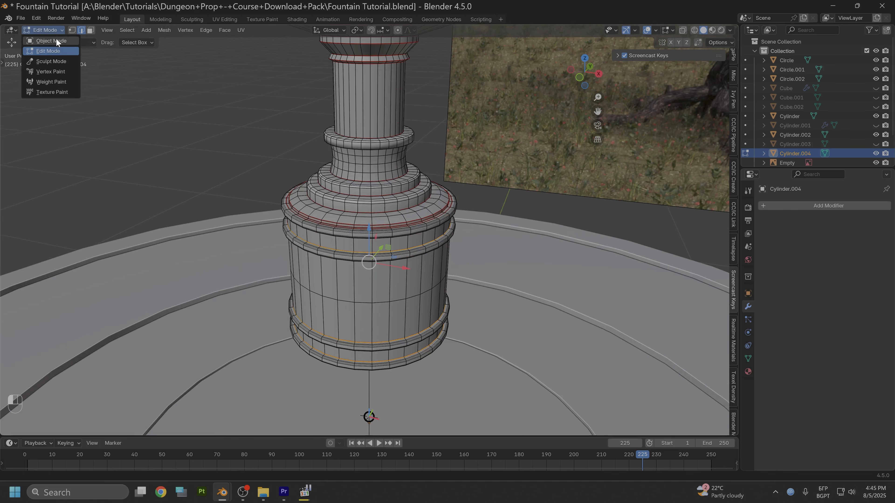
pyautogui.click(51, 41)
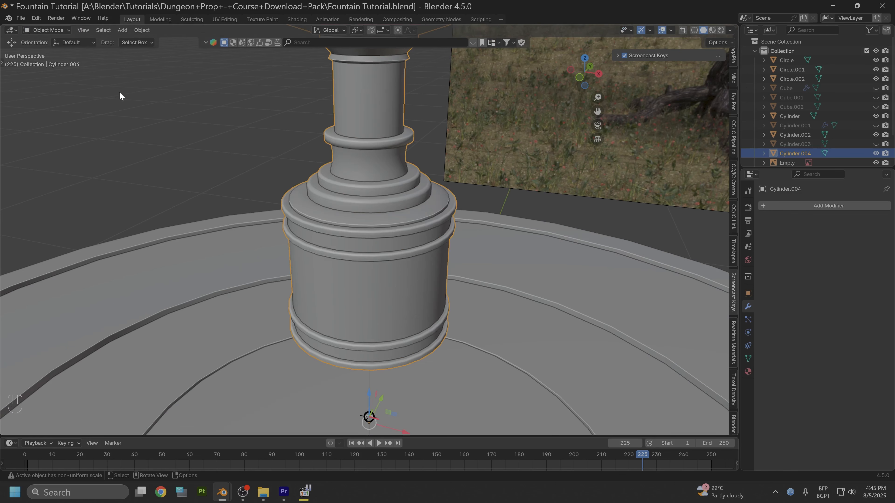
pyautogui.moveTo(120, 94)
pyautogui.keyDown('alt'); pyautogui.mouseDown()
pyautogui.moveTo(331, 163)
pyautogui.moveTo(299, 150)
pyautogui.moveTo(281, 182)
pyautogui.moveTo(313, 196)
pyautogui.moveTo(352, 154)
pyautogui.mouseUp(); pyautogui.keyUp('alt')
pyautogui.scroll(-2, 348, 148)
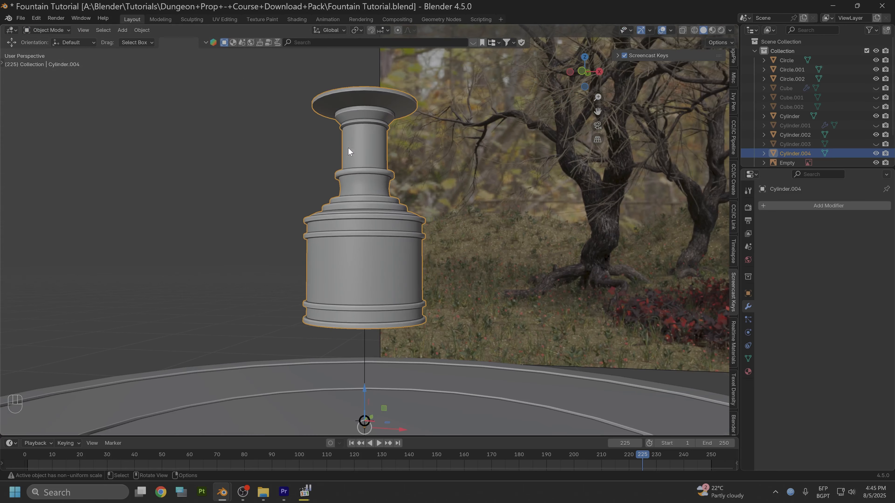
pyautogui.keyDown('alt'); pyautogui.moveTo(365, 138); pyautogui.dragTo(386, 177, button='middle'); pyautogui.keyUp('alt')
pyautogui.click(581, 71)
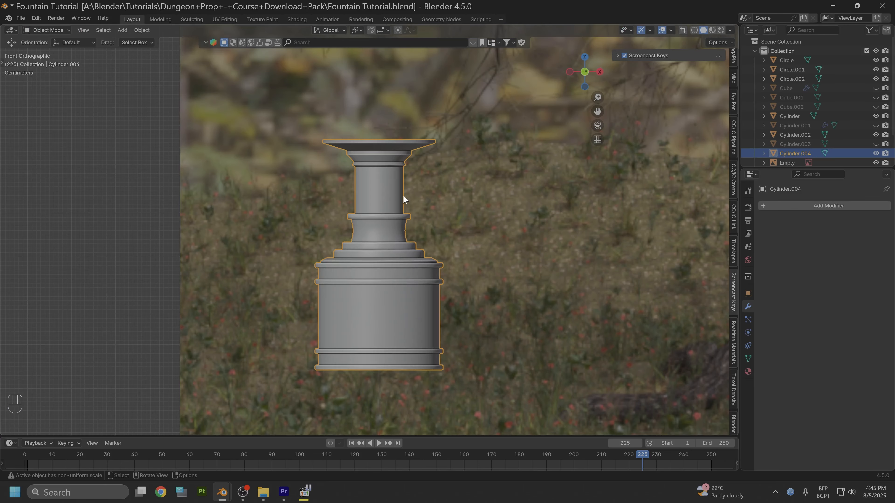
pyautogui.scroll(-2, 401, 196)
pyautogui.keyDown('shift'); pyautogui.moveTo(404, 196); pyautogui.dragTo(378, 200, button='middle'); pyautogui.keyUp('shift')
pyautogui.scroll(-4, 403, 221)
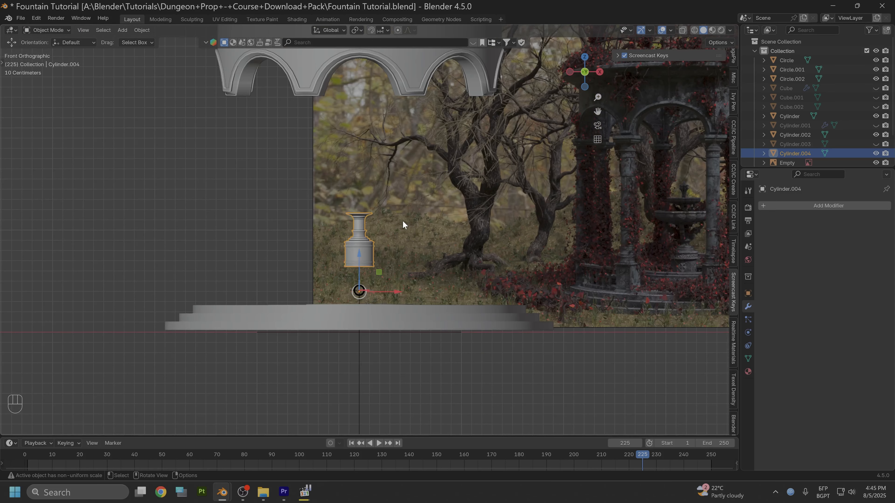
pyautogui.scroll(9, 396, 217)
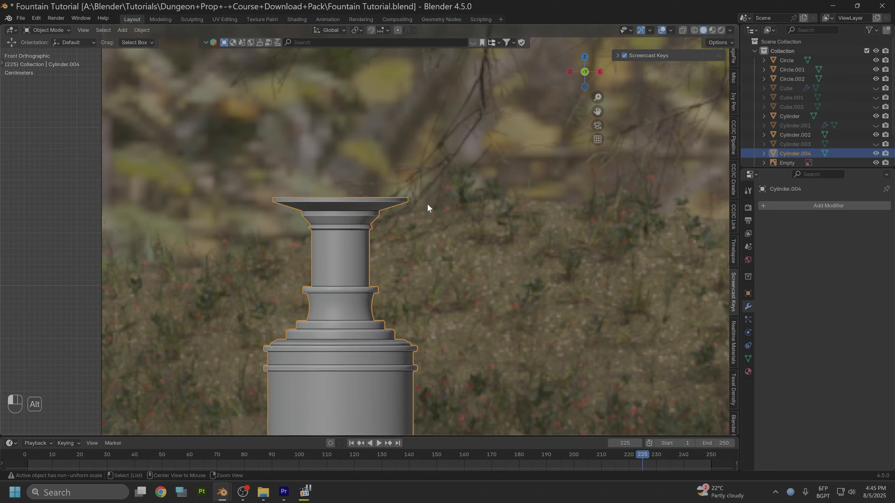
pyautogui.moveTo(428, 208)
pyautogui.keyDown('alt'); pyautogui.mouseDown()
pyautogui.moveTo(435, 240)
pyautogui.moveTo(412, 213)
pyautogui.mouseUp(); pyautogui.keyUp('alt')
# Step: In Edit Mode, inset the capital's flat top face by 0.5529 m
pyautogui.click(62, 31)
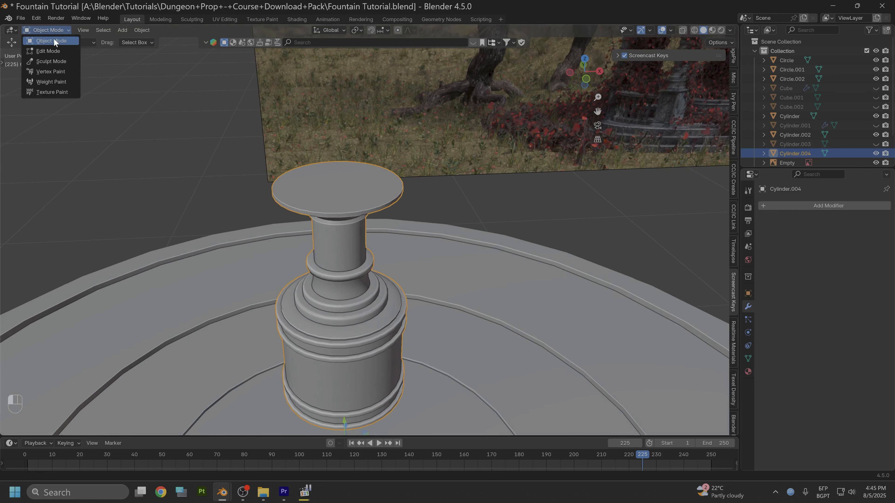
pyautogui.click(44, 51)
pyautogui.click(322, 160)
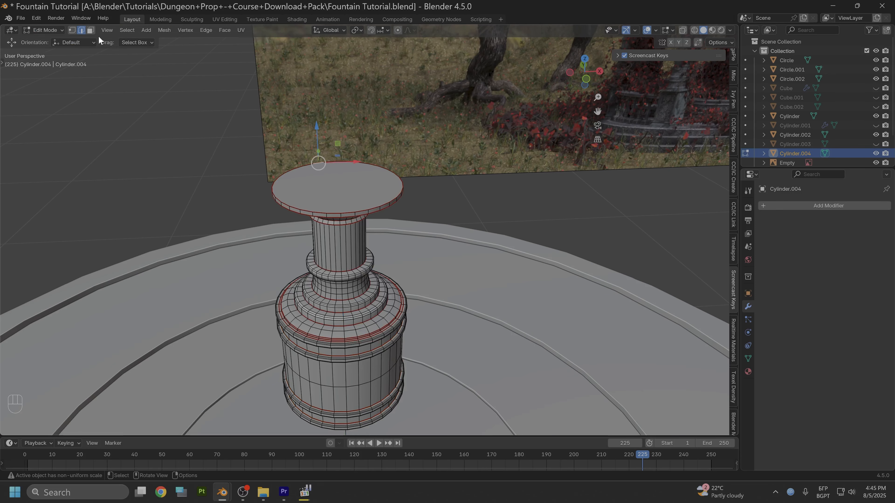
pyautogui.click(91, 30)
pyautogui.click(307, 180)
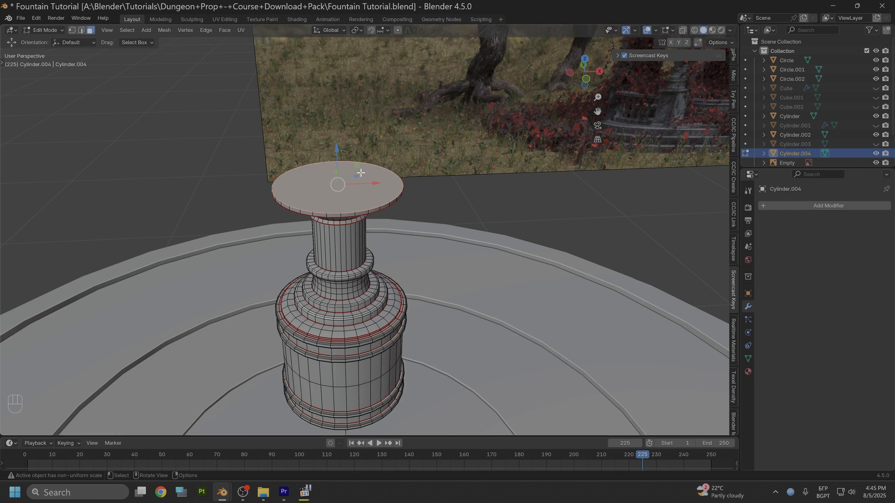
pyautogui.press('i')
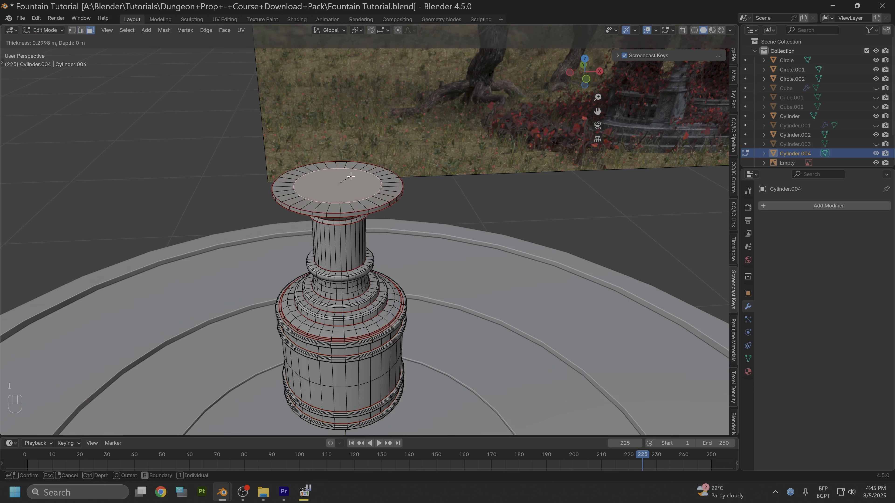
pyautogui.click(339, 177)
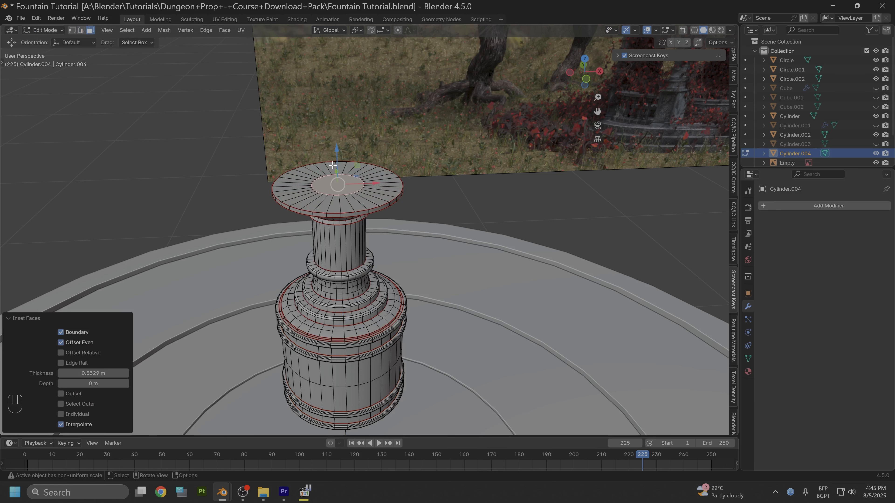
# Step: Lower the inset centre face on the capital's top by about 0.0041 m to form a shallow dip
pyautogui.moveTo(336, 154); pyautogui.dragTo(338, 159)
pyautogui.scroll(5, 349, 196)
pyautogui.keyDown('alt'); pyautogui.moveTo(346, 196); pyautogui.dragTo(339, 164); pyautogui.keyUp('alt')
pyautogui.moveTo(300, 116); pyautogui.dragTo(330, 145)
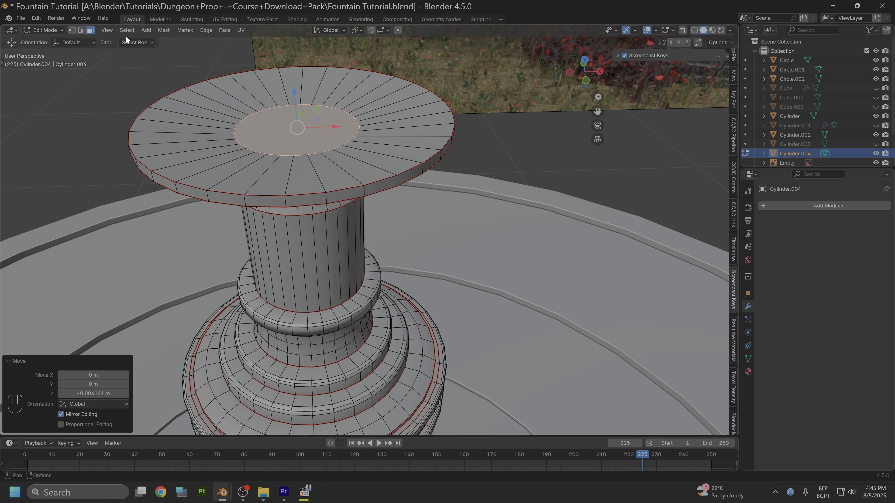
# Step: Delete the inset centre face on the capital's top to open a hole into the pedestal
pyautogui.rightClick(288, 134)
pyautogui.click(255, 303)
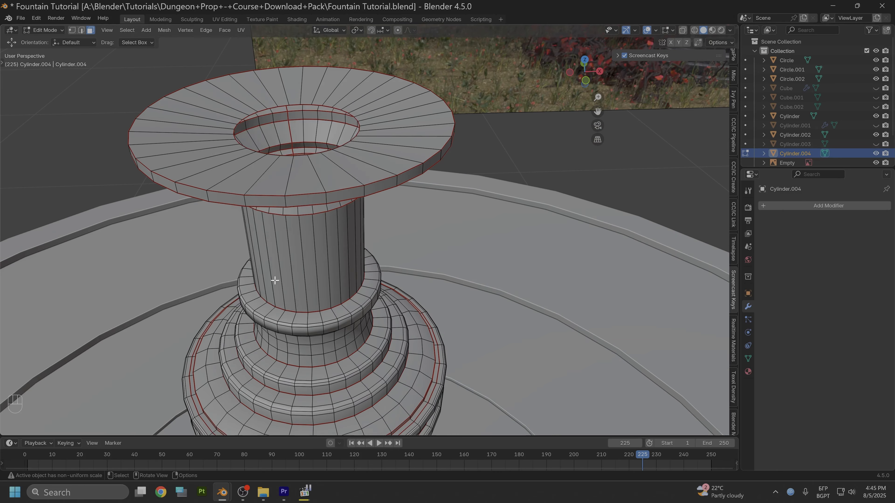
pyautogui.keyDown('alt'); pyautogui.moveTo(319, 190); pyautogui.dragTo(313, 158); pyautogui.keyUp('alt')
# Step: Return to Object Mode and, in top view, hide Cylinder.002, the wireframe dome sphere and the large base Cylinder
pyautogui.click(585, 73)
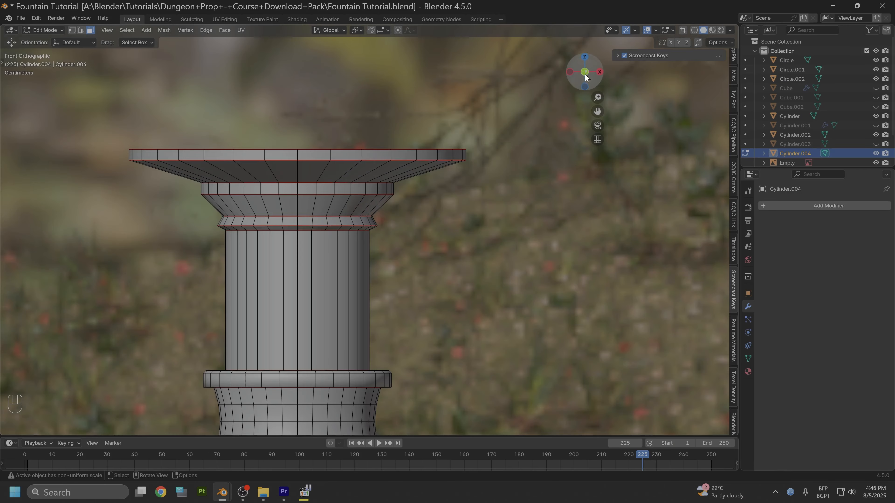
pyautogui.scroll(-2, 395, 120)
pyautogui.keyDown('alt'); pyautogui.moveTo(346, 99); pyautogui.dragTo(387, 205, button='middle'); pyautogui.keyUp('alt')
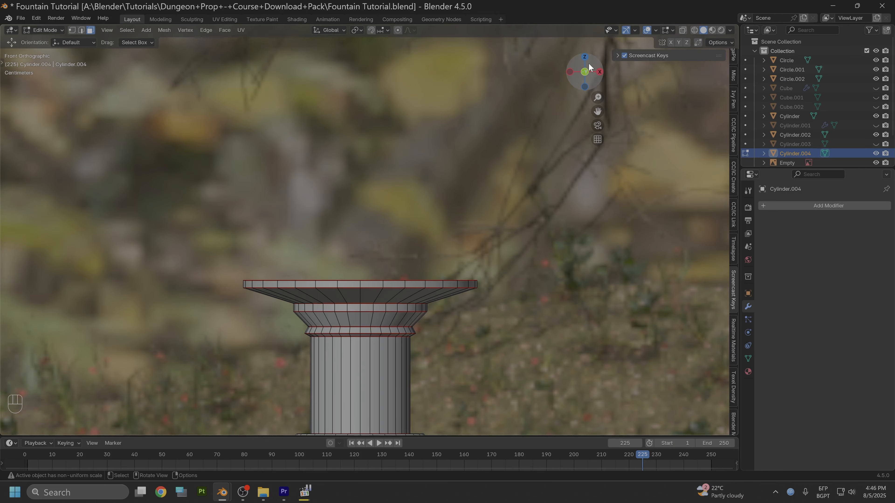
pyautogui.click(583, 58)
pyautogui.scroll(-12, 445, 150)
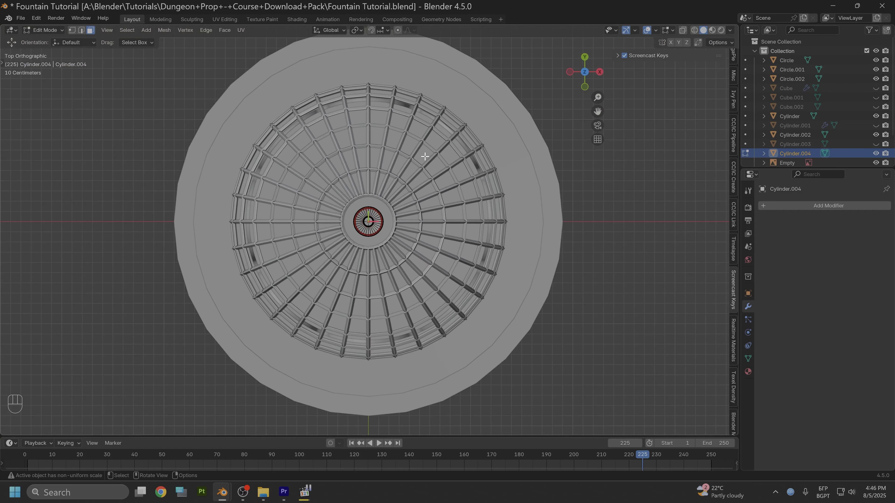
pyautogui.scroll(2, 409, 198)
pyautogui.scroll(-4, 389, 235)
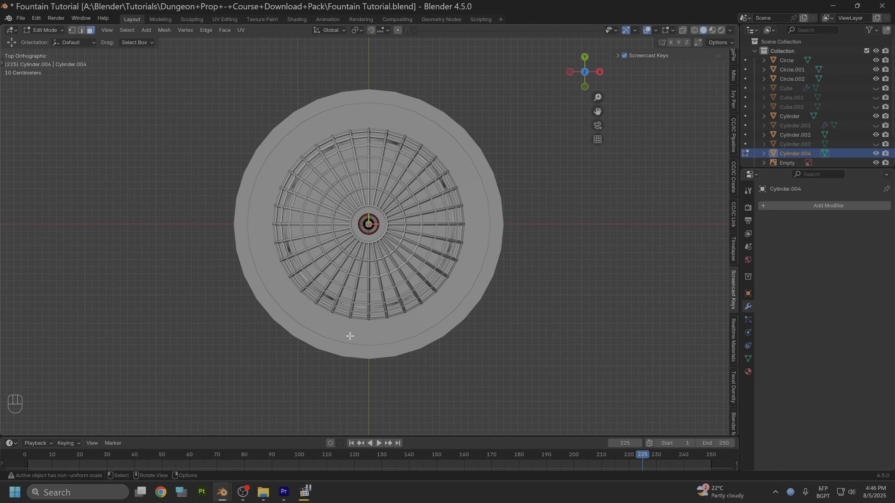
pyautogui.click(45, 30)
pyautogui.click(47, 39)
pyautogui.click(316, 305)
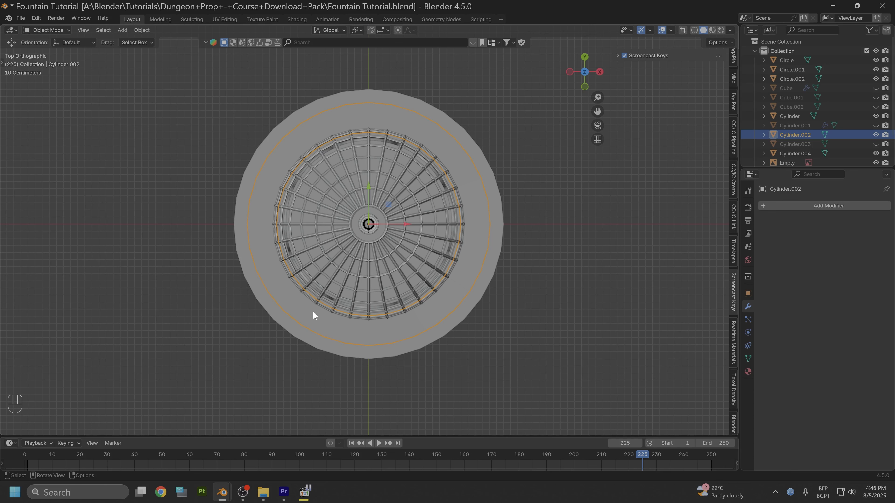
pyautogui.press('h')
pyautogui.click(340, 292)
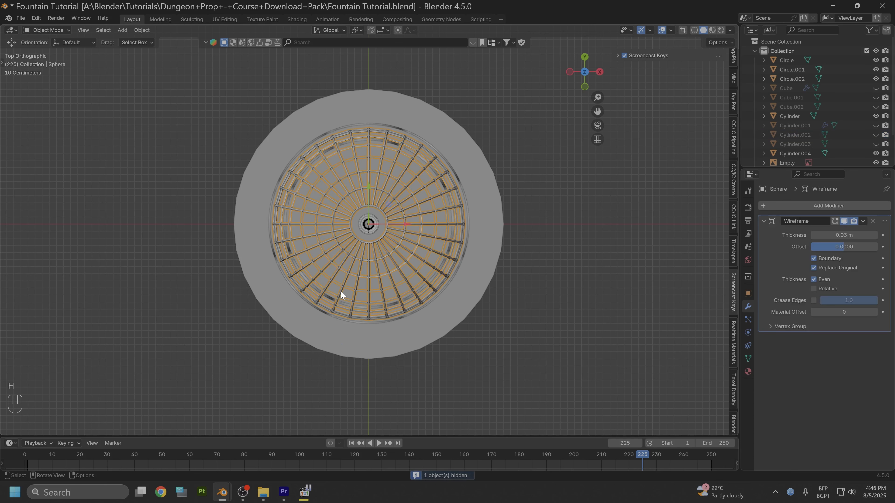
pyautogui.press('h')
pyautogui.click(315, 329)
pyautogui.press('h')
# Step: Hide Circle, Circle.001 and Circle.002 so that only the pedestal mesh remains in view from the top
pyautogui.click(336, 310)
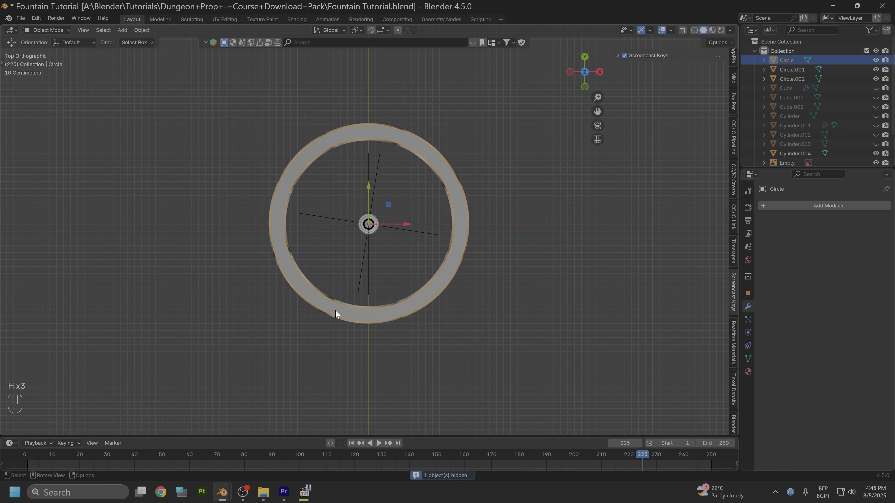
pyautogui.press('h')
pyautogui.click(335, 310)
pyautogui.press('h')
pyautogui.click(336, 310)
pyautogui.press('h')
pyautogui.scroll(6, 336, 310)
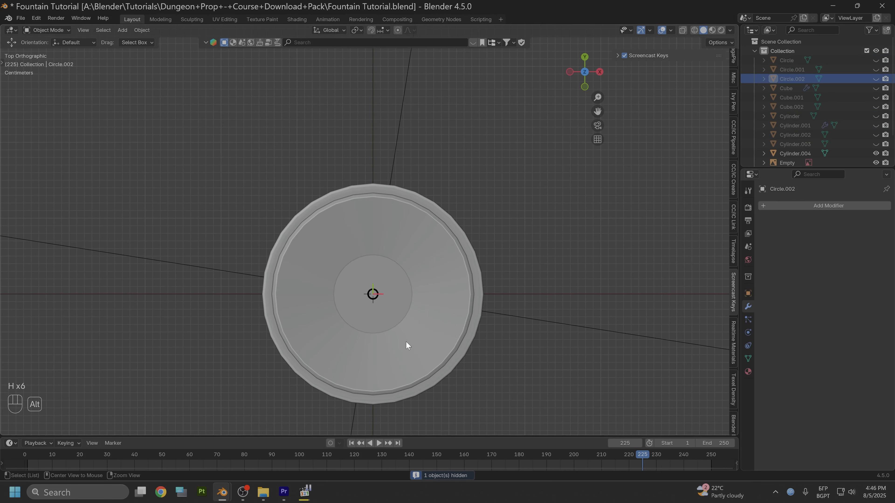
pyautogui.moveTo(405, 343); pyautogui.dragTo(449, 258, button='middle')
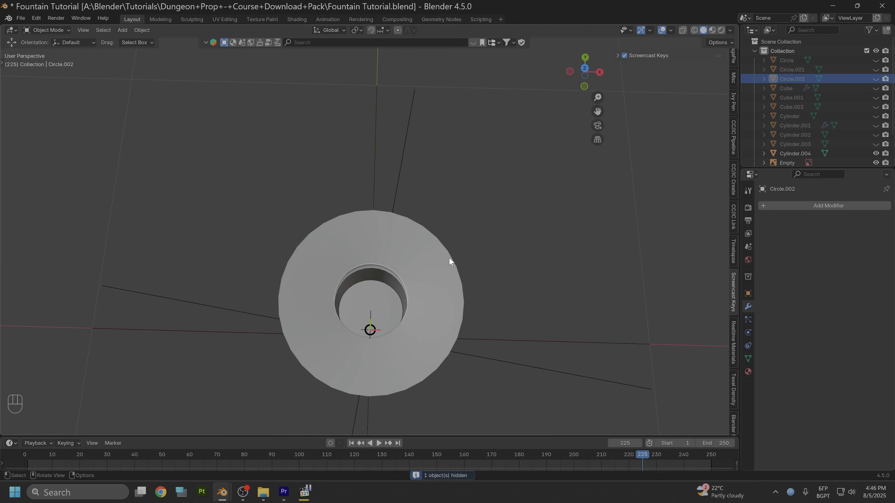
pyautogui.click(586, 69)
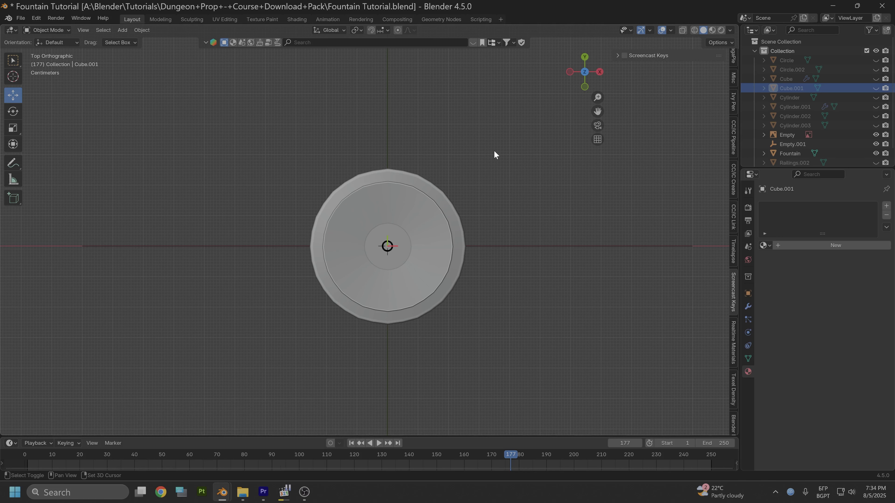
# Step: Add a 32-vertex mesh cylinder at the pedestal's centre and scale it uniformly to about 0.507
pyautogui.hotkey('shift', 'a')
pyautogui.moveTo(494, 151)
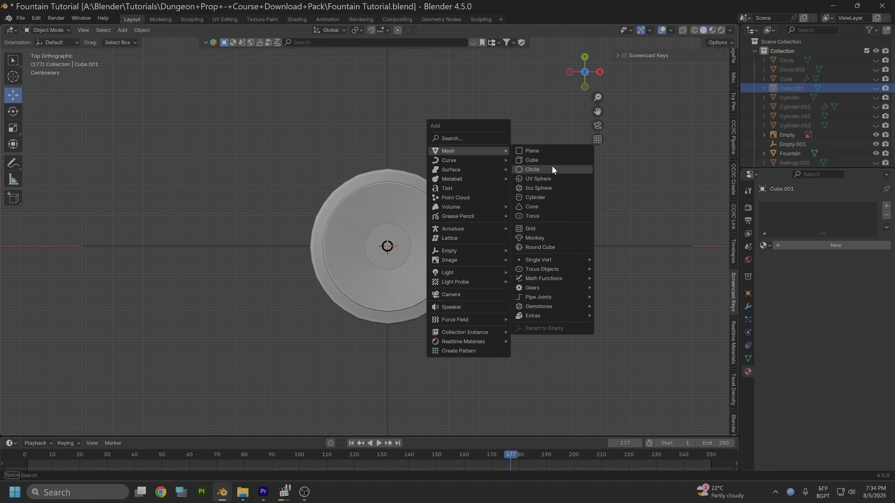
pyautogui.click(538, 198)
pyautogui.press('KP_Decimal')
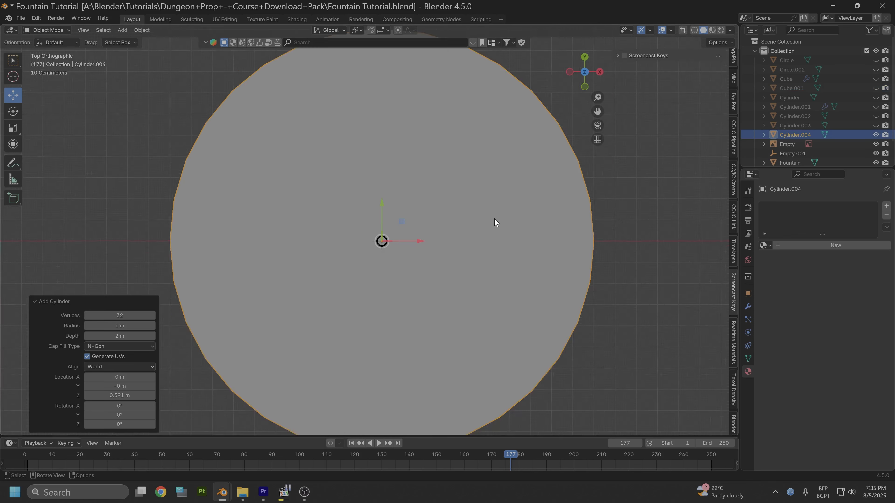
pyautogui.moveTo(557, 247); pyautogui.dragTo(560, 177, button='middle')
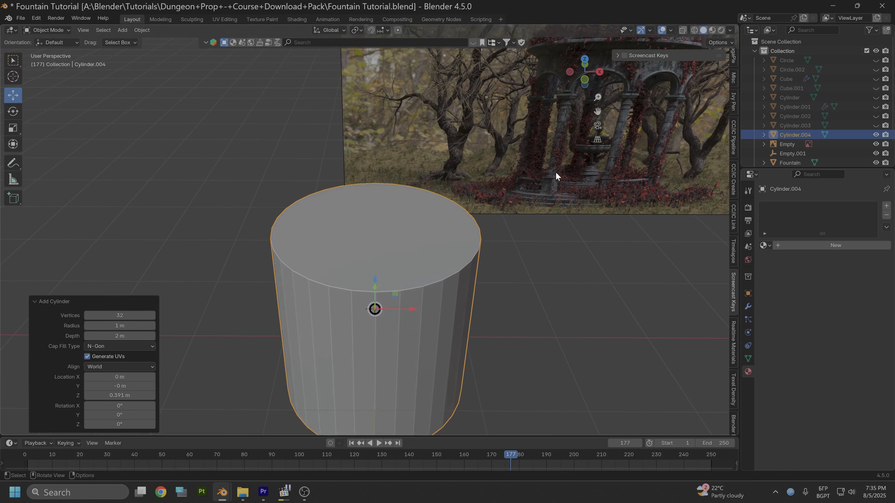
pyautogui.press('s')
pyautogui.click(456, 226)
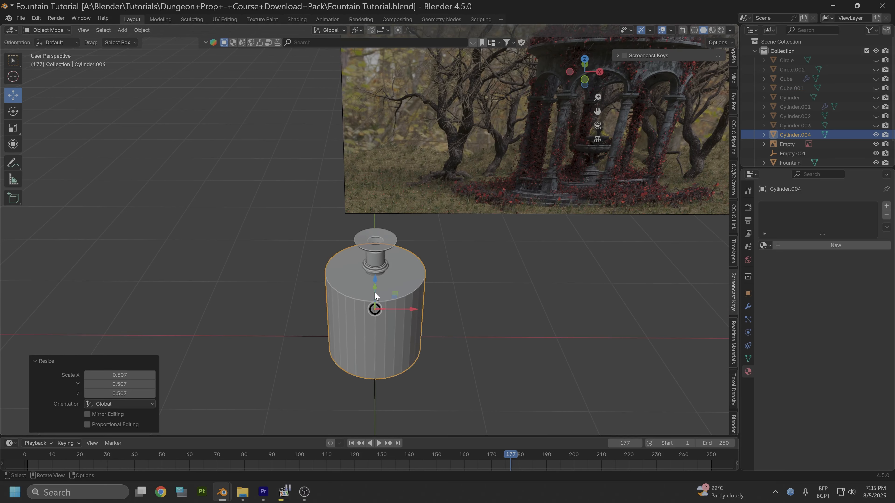
# Step: Raise the new cylinder by about 1.32 m and flatten it into a disc with a Z scale of about 0.155
pyautogui.press('g')
pyautogui.press('z')
pyautogui.click(383, 187)
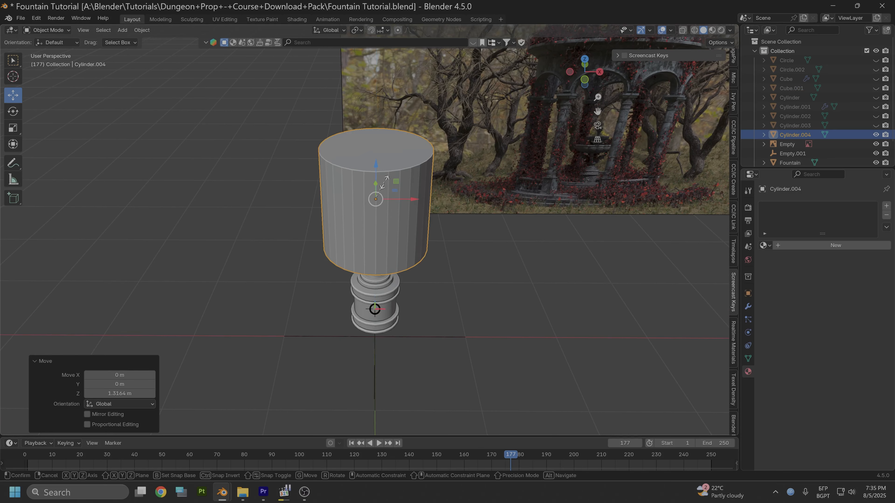
pyautogui.press('s')
pyautogui.press('z')
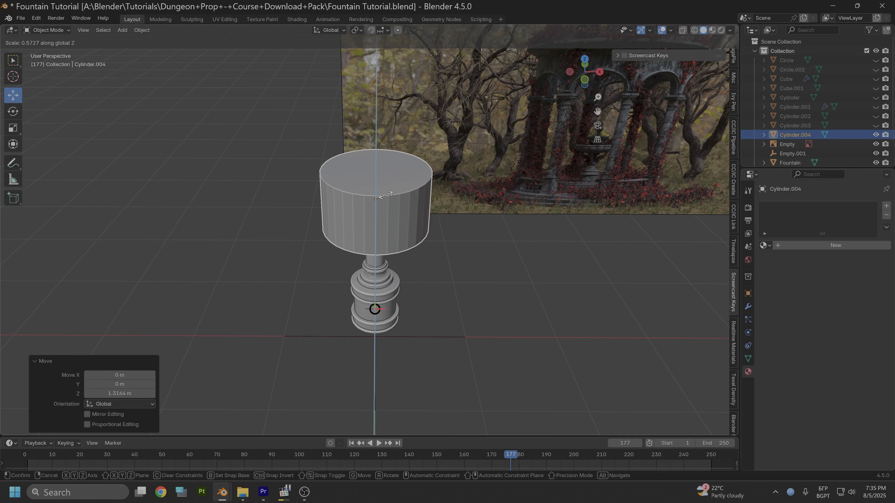
pyautogui.click(378, 199)
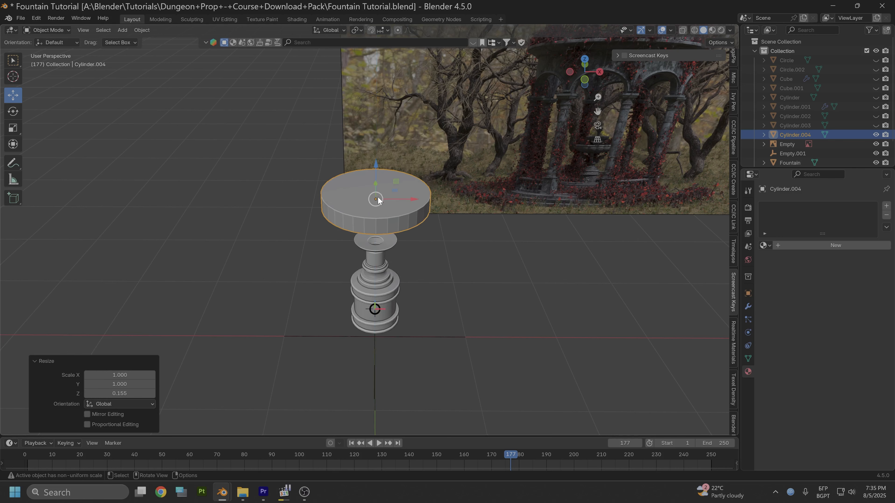
# Step: Lower the disc along Z by about 0.246 m and a further 0.119 m onto the pedestal's capital, checking in front view
pyautogui.moveTo(376, 170); pyautogui.dragTo(376, 192)
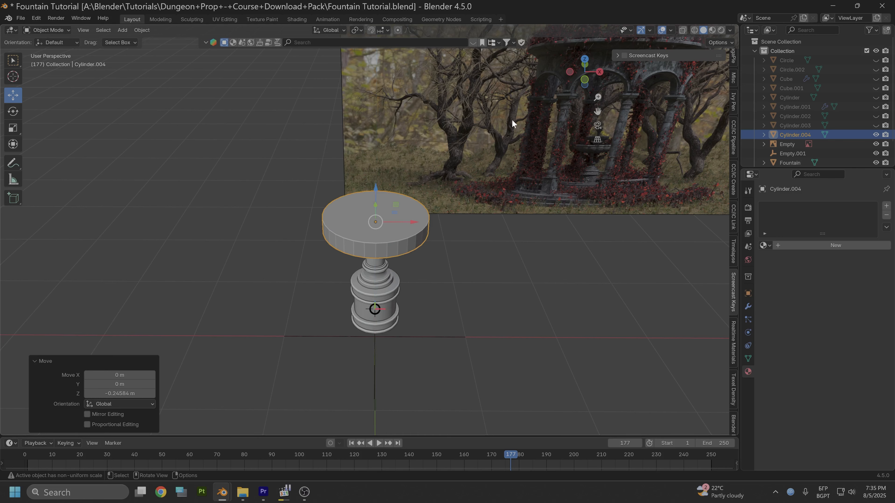
pyautogui.click(585, 79)
pyautogui.scroll(5, 464, 172)
pyautogui.moveTo(385, 158); pyautogui.dragTo(383, 187)
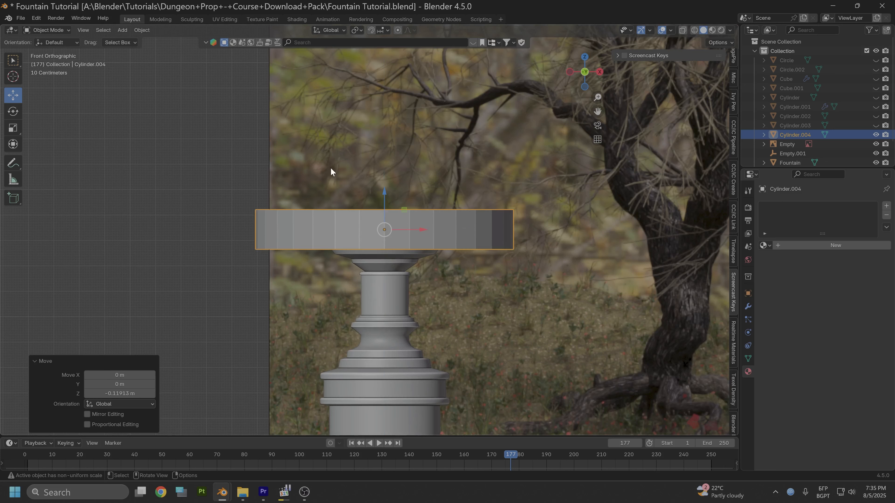
# Step: In Edit Mode, select the disc's bottom face and inset it by 0.6375 m to just inside the capital's rim
pyautogui.click(44, 30)
pyautogui.click(49, 67)
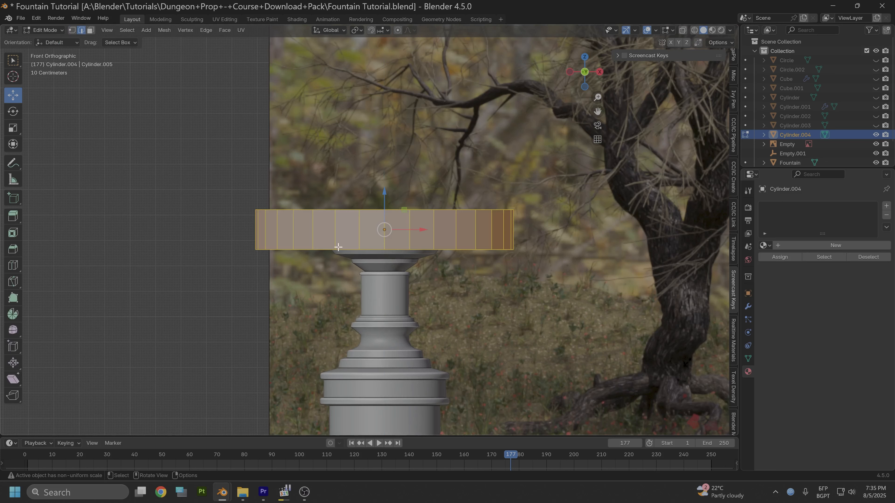
pyautogui.hotkey('alt', 'a')
pyautogui.keyDown('shift'); pyautogui.rightClick(329, 247); pyautogui.keyUp('shift')
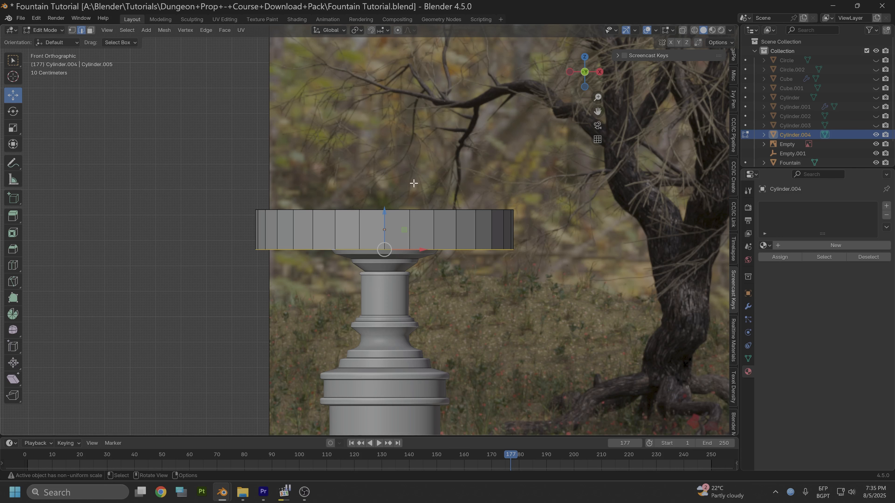
pyautogui.moveTo(383, 227); pyautogui.dragTo(383, 210)
pyautogui.hotkey('ctrl', 'z')
pyautogui.moveTo(433, 301); pyautogui.dragTo(447, 272, button='middle')
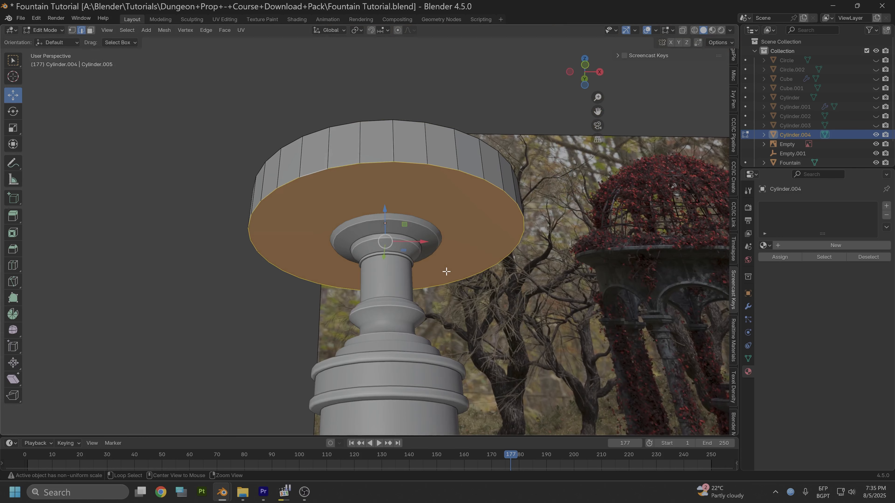
pyautogui.press('i')
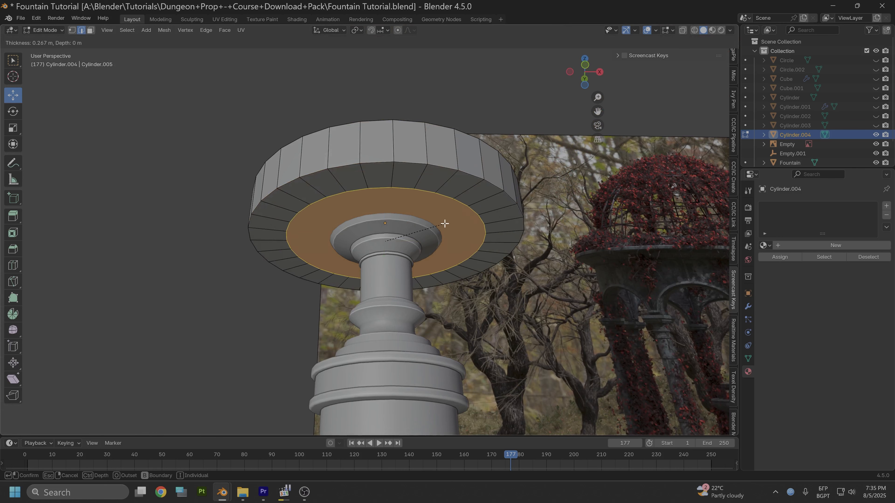
pyautogui.click(410, 231)
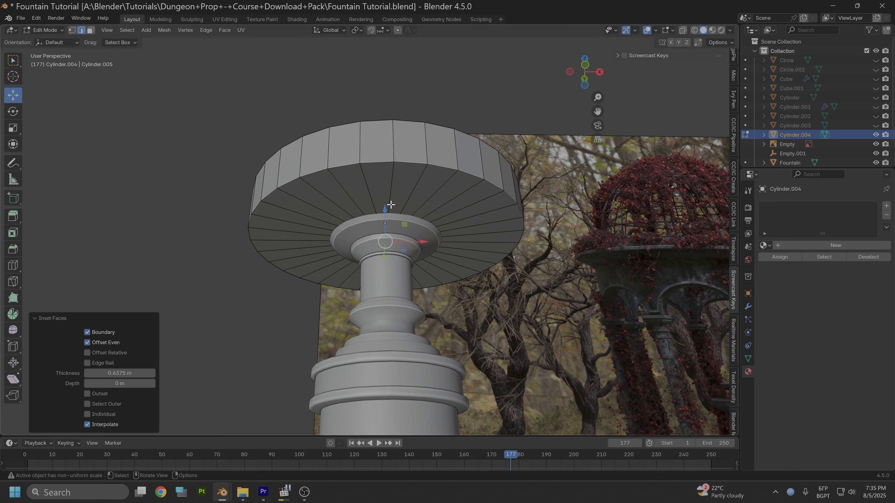
# Step: Raise the disc's lower outer edge loop by about 0.082 m and bevel it with 2 segments and a 0.356 m width
pyautogui.keyDown('alt'); pyautogui.click(347, 169); pyautogui.keyUp('alt')
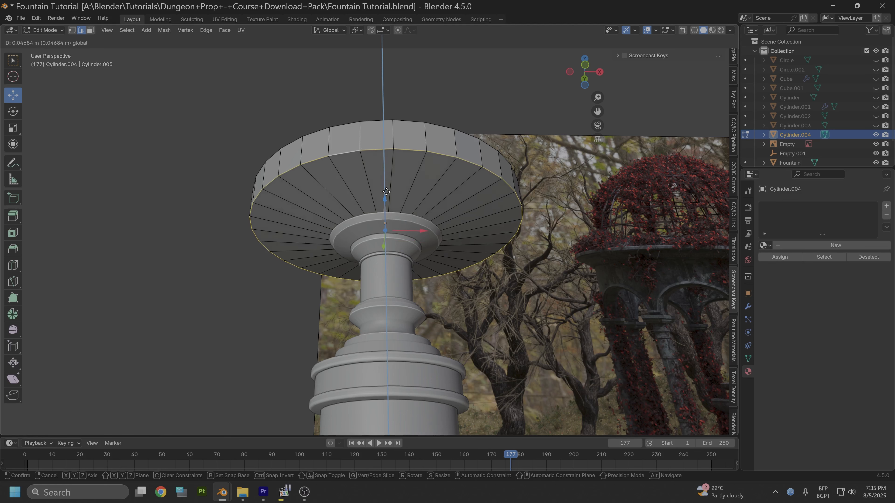
pyautogui.click(389, 184)
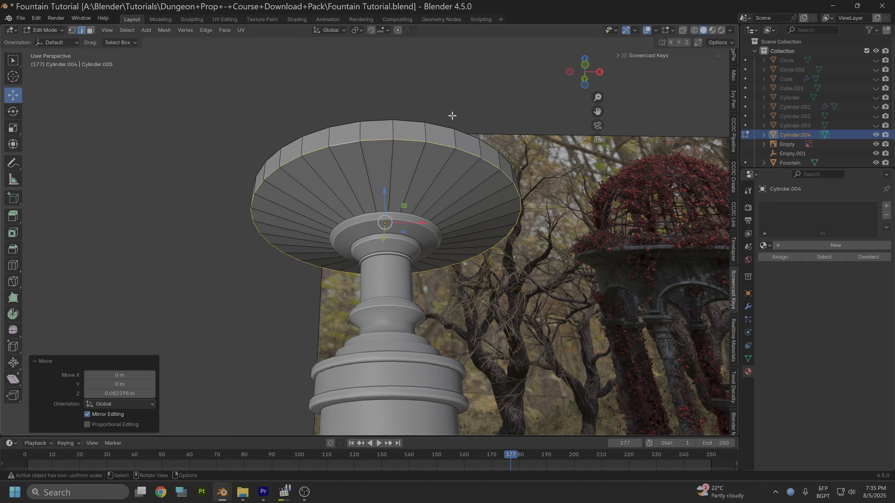
pyautogui.hotkey('ctrl', 'b')
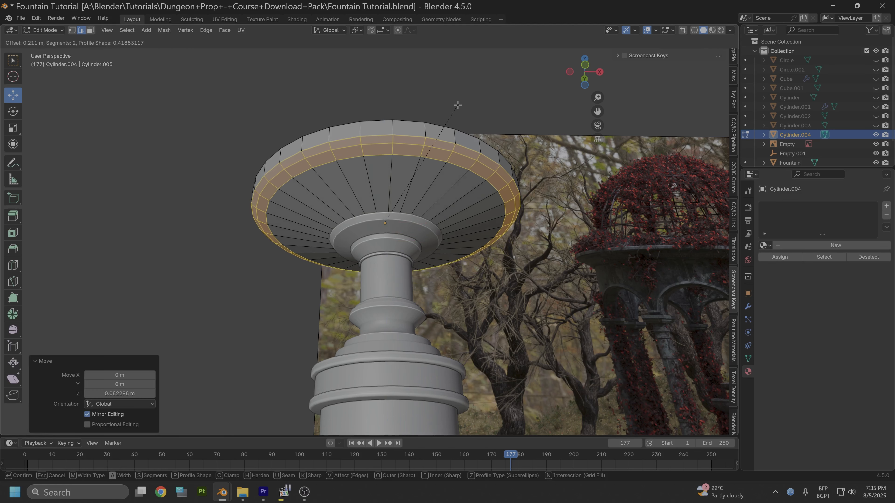
pyautogui.click(462, 99)
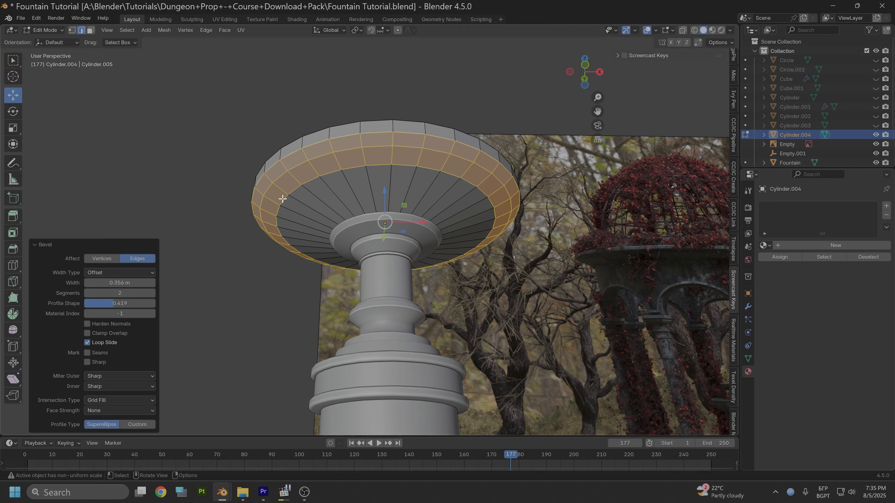
# Step: Lower the beveled band slightly along Z, and scale the disc's top rim inward to about 0.896
pyautogui.moveTo(282, 199); pyautogui.dragTo(359, 178, button='middle')
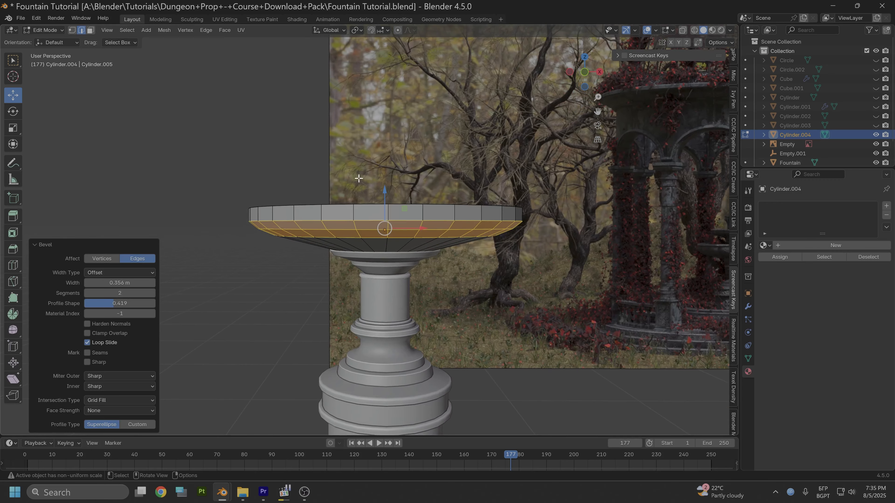
pyautogui.moveTo(387, 186); pyautogui.dragTo(380, 201)
pyautogui.click(344, 203)
pyautogui.keyDown('alt'); pyautogui.click(355, 196); pyautogui.keyUp('alt')
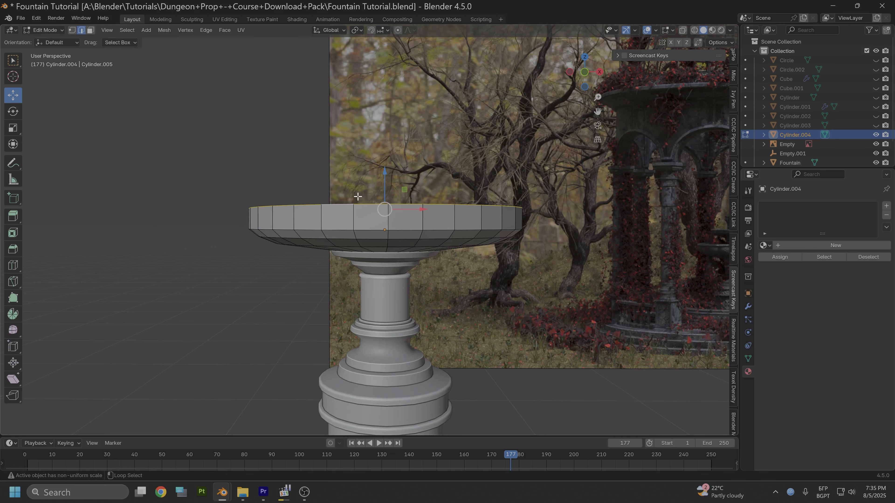
pyautogui.moveTo(355, 195); pyautogui.dragTo(391, 193, button='middle')
pyautogui.press('s')
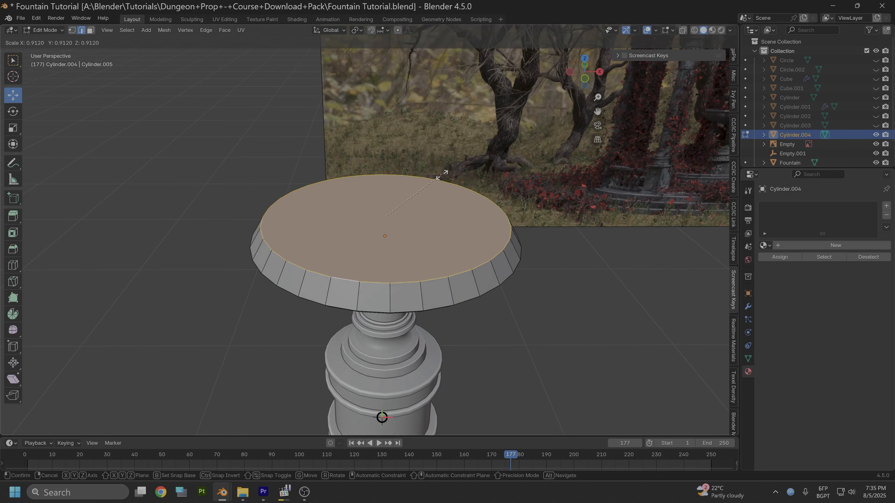
pyautogui.click(441, 175)
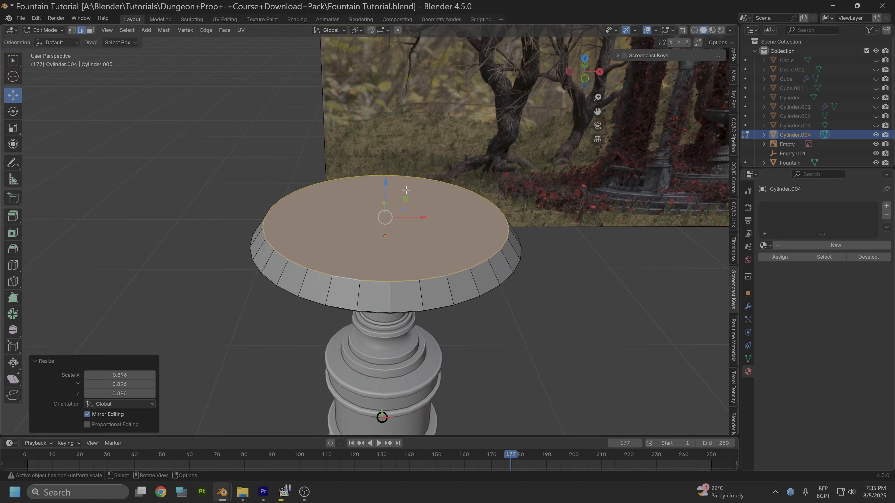
# Step: Bevel the disc's widest outer edge loop with 2 segments and a width of about 0.396 m
pyautogui.moveTo(406, 189); pyautogui.dragTo(339, 226, button='middle')
pyautogui.keyDown('alt'); pyautogui.click(330, 240); pyautogui.keyUp('alt')
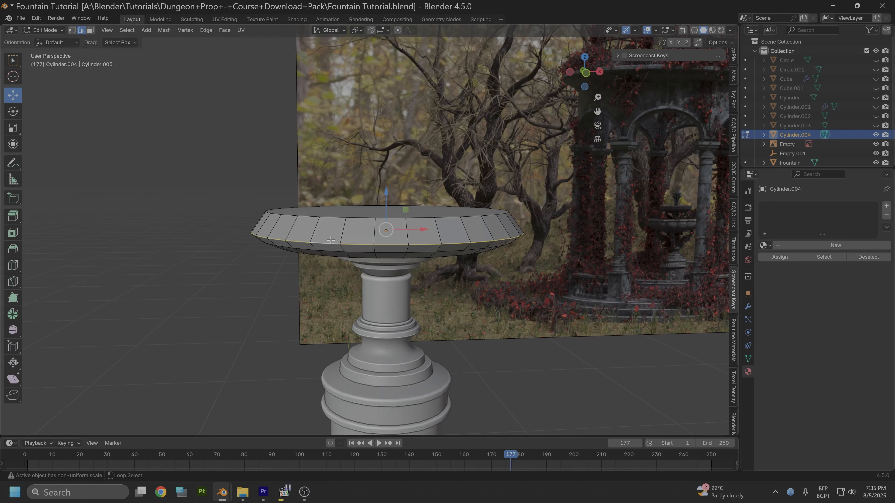
pyautogui.hotkey('ctrl', 'b')
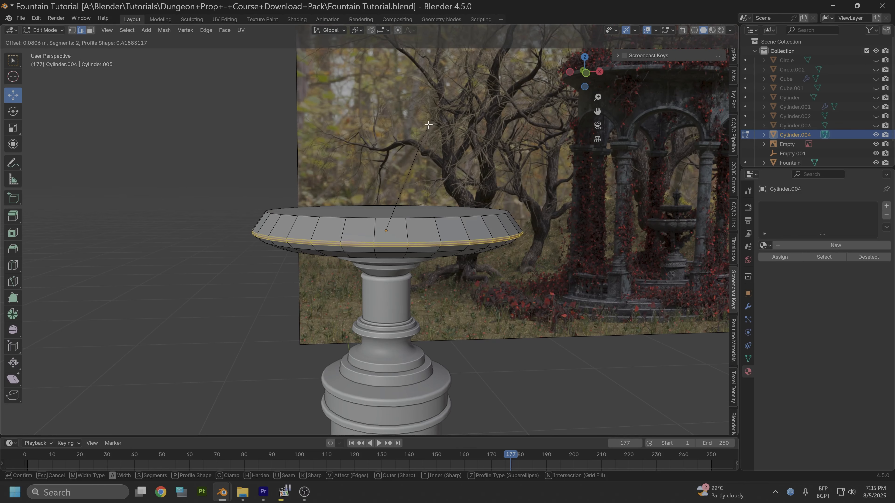
pyautogui.click(434, 109)
# Step: Raise the beveled band by about 0.019 m along Z and scale it outward to about 1.044
pyautogui.press('g')
pyautogui.press('z')
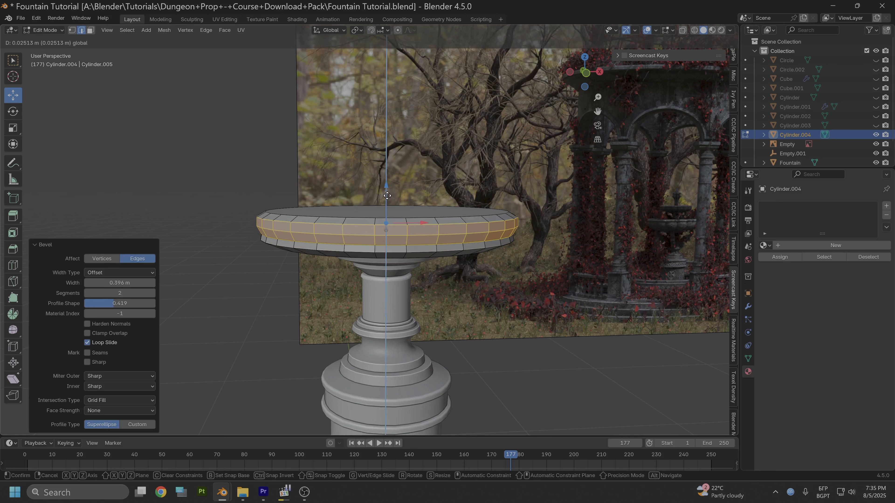
pyautogui.click(387, 198)
pyautogui.press('s')
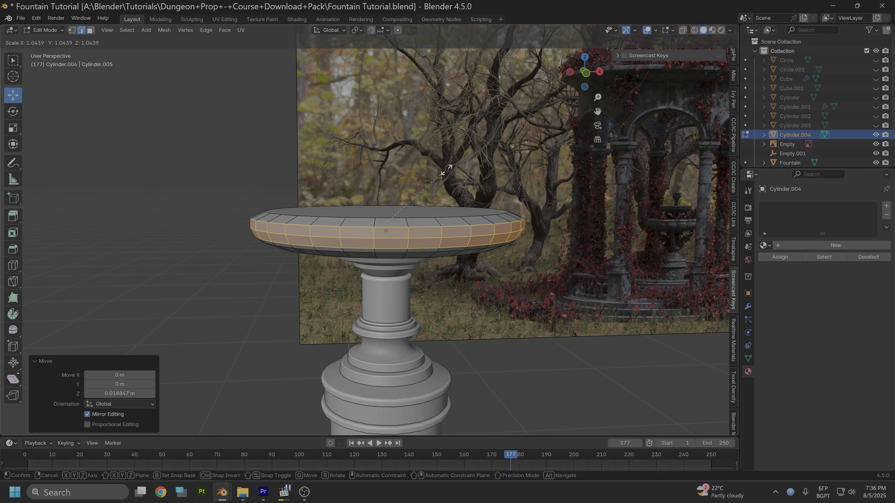
pyautogui.click(446, 170)
# Step: Select the bowl's top rim loop and scale it outward to about 1.064
pyautogui.moveTo(457, 170); pyautogui.dragTo(418, 217, button='middle')
pyautogui.click(416, 220)
pyautogui.keyDown('alt'); pyautogui.keyDown('shift'); pyautogui.click(416, 220); pyautogui.keyUp('shift'); pyautogui.keyUp('alt')
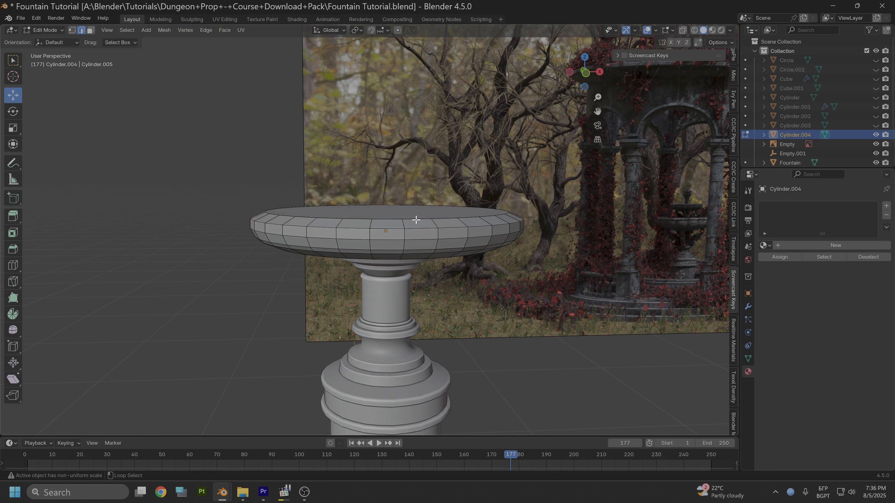
pyautogui.keyDown('alt'); pyautogui.keyDown('shift'); pyautogui.click(416, 220); pyautogui.keyUp('shift'); pyautogui.keyUp('alt')
pyautogui.press('s')
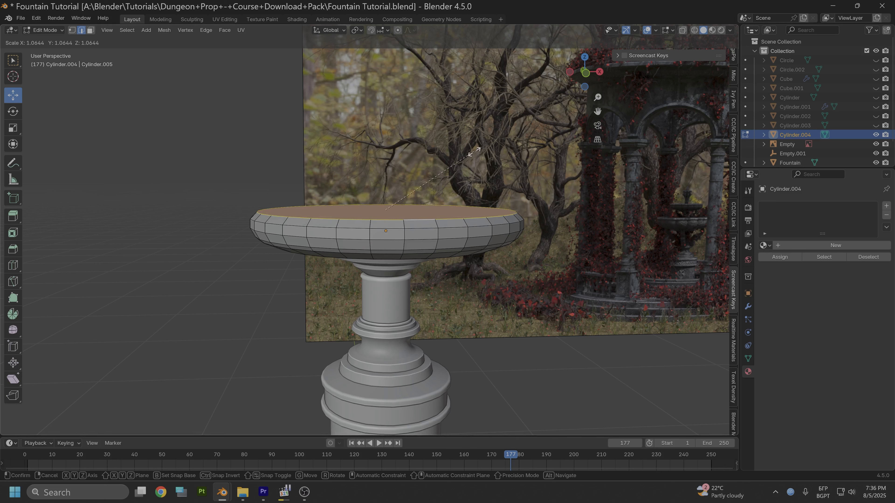
pyautogui.click(474, 152)
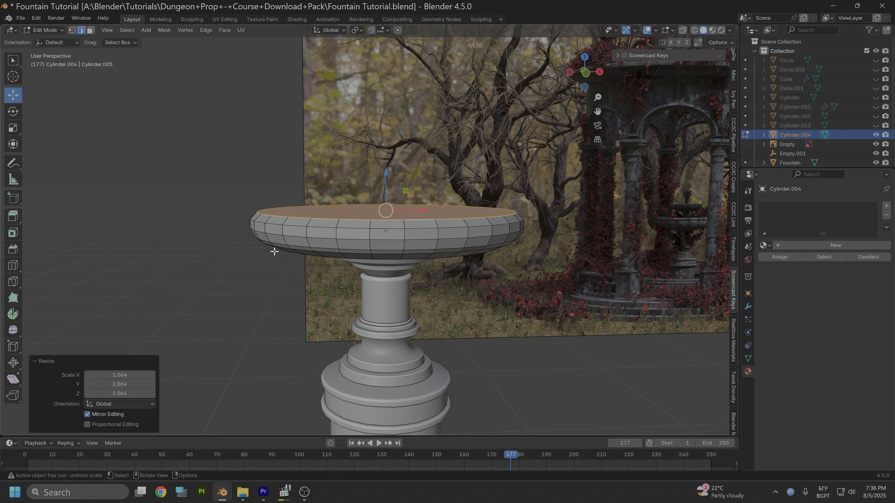
# Step: Extrude the bowl's top face upward by about 0.036 m
pyautogui.moveTo(388, 217)
pyautogui.mouseDown(button='middle')
pyautogui.moveTo(388, 162)
pyautogui.moveTo(409, 199)
pyautogui.moveTo(387, 191)
pyautogui.moveTo(383, 214)
pyautogui.mouseUp(button='middle')
pyautogui.press('e')
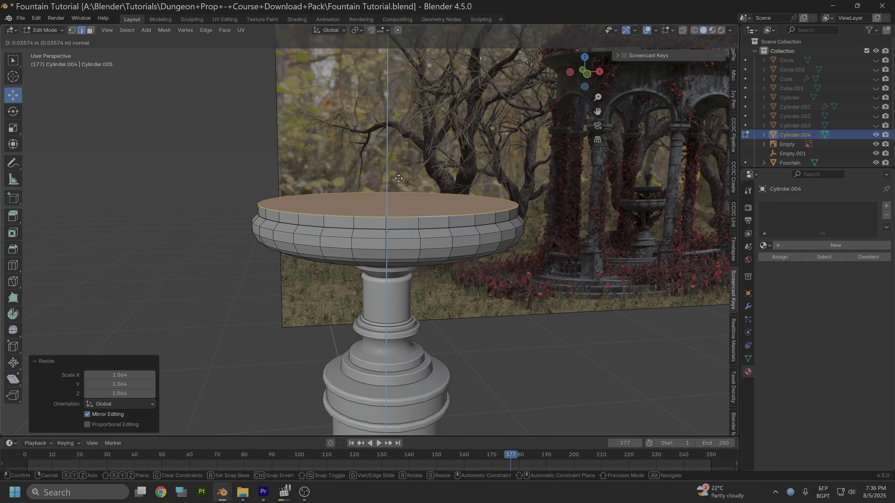
pyautogui.click(398, 179)
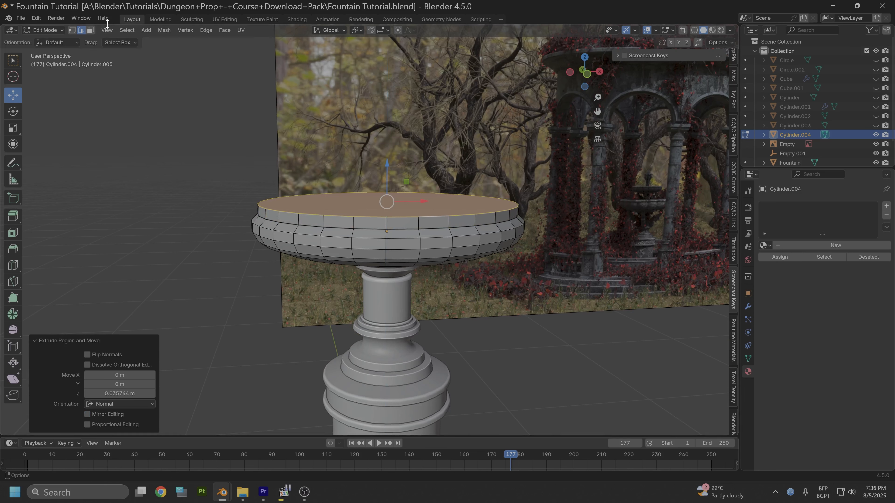
# Step: Extrude the face loop around the new upper band in place and fatten it outward by 0.0463 m with even offset
pyautogui.click(92, 31)
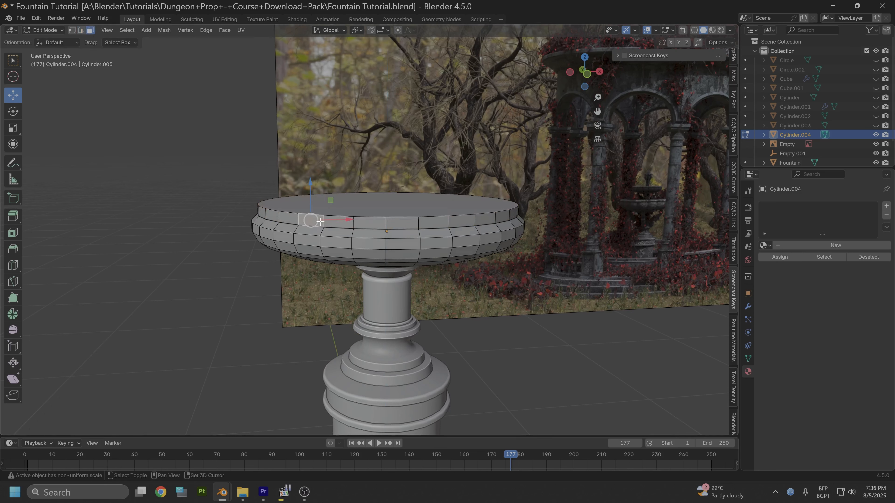
pyautogui.keyDown('alt'); pyautogui.click(319, 222); pyautogui.keyUp('alt')
pyautogui.press('e')
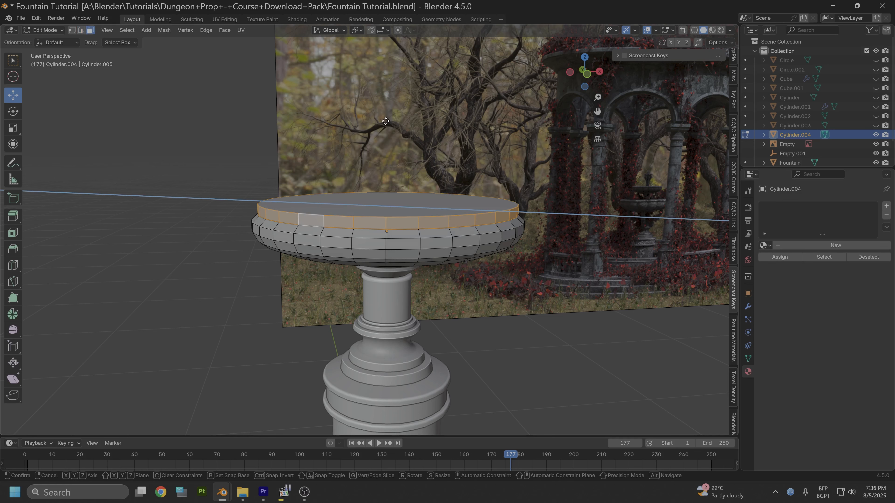
pyautogui.press('Escape')
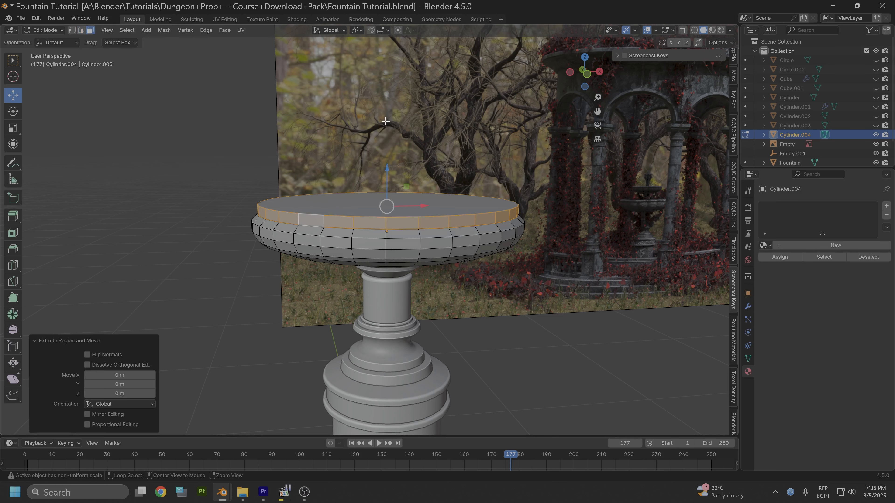
pyautogui.hotkey('alt', 's')
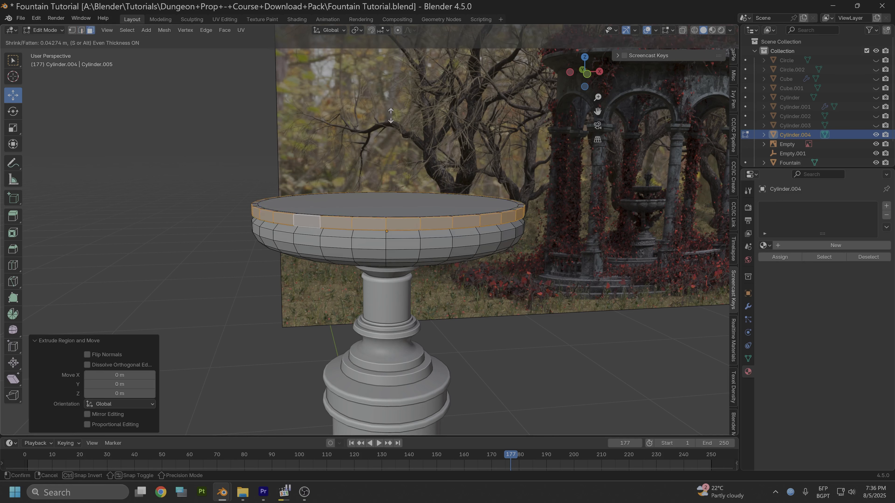
pyautogui.click(392, 115)
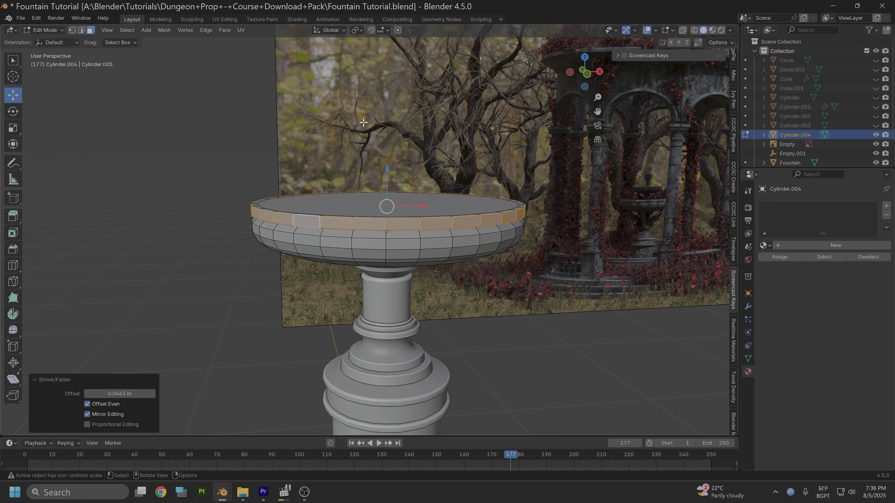
# Step: Select the lower and upper outer edge loops of the protruding lip
pyautogui.click(81, 30)
pyautogui.click(298, 224)
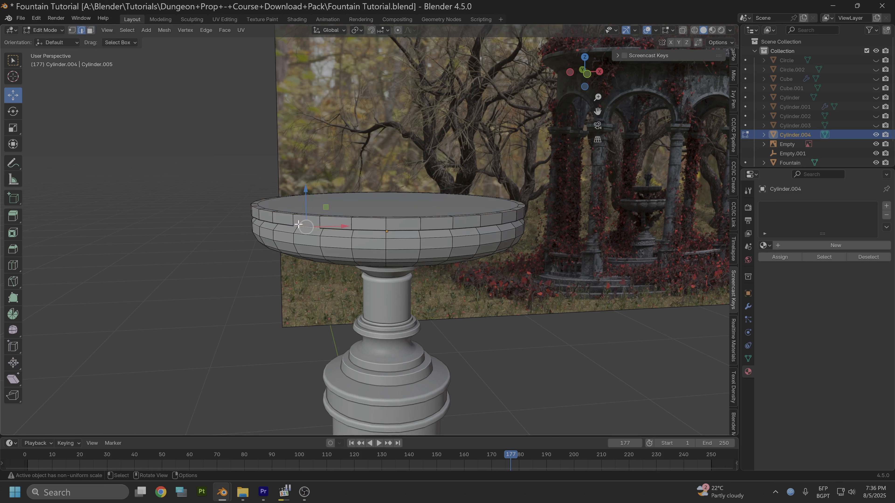
pyautogui.keyDown('alt'); pyautogui.click(300, 223); pyautogui.keyUp('alt')
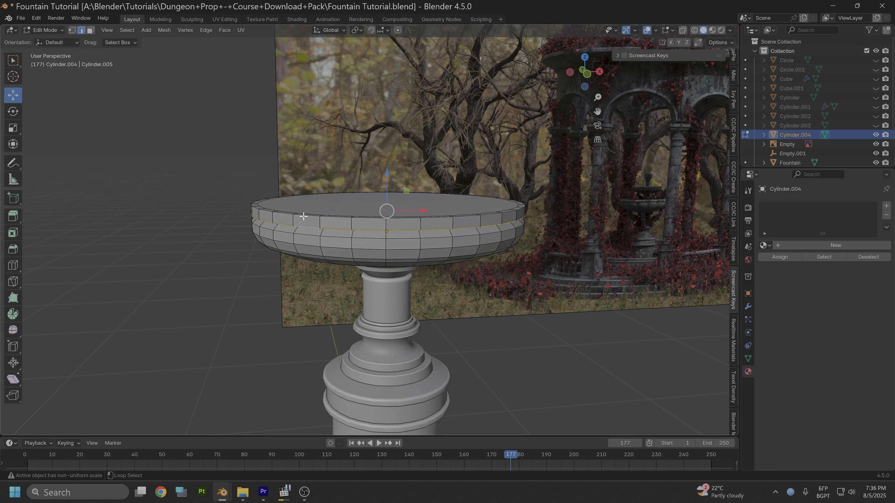
pyautogui.keyDown('alt'); pyautogui.keyDown('shift'); pyautogui.click(303, 216); pyautogui.keyUp('shift'); pyautogui.keyUp('alt')
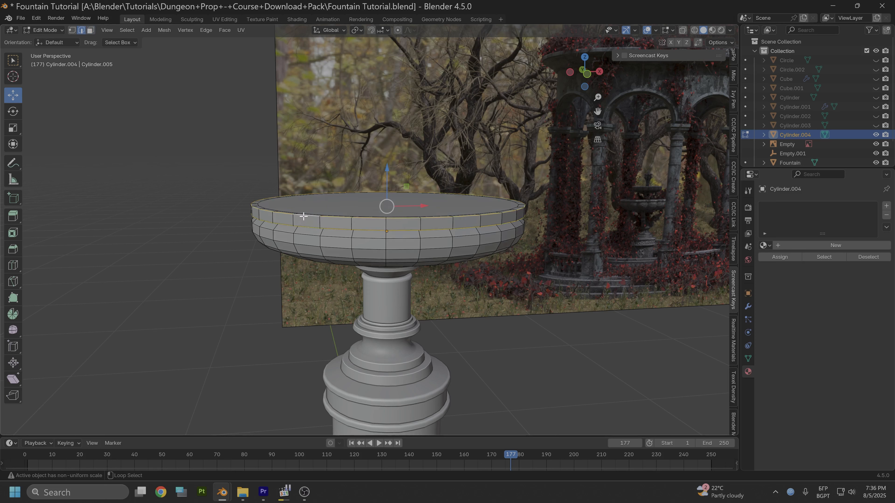
# Step: Try beveling the lip's two outer edge loops with 2 segments and a 0.0434 m width, then undo it
pyautogui.hotkey('ctrl', 'b')
pyautogui.click(335, 111)
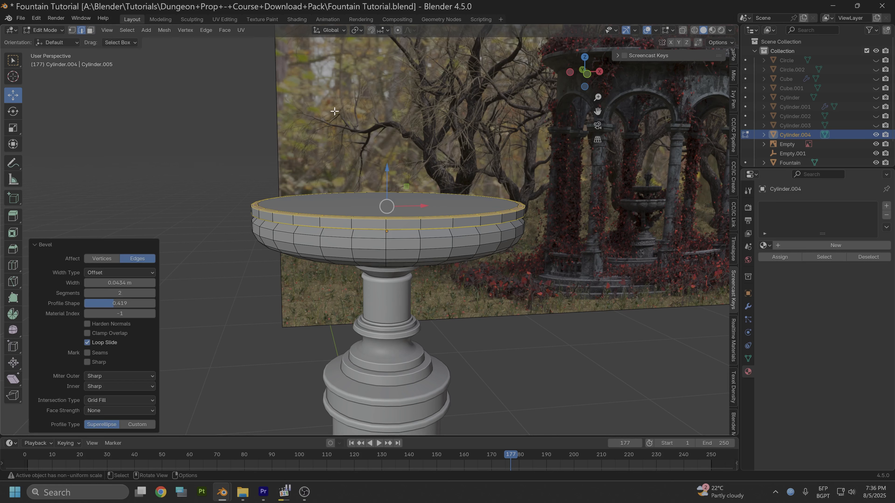
pyautogui.scroll(4, 332, 201)
pyautogui.moveTo(366, 188); pyautogui.dragTo(369, 191, button='middle')
pyautogui.hotkey('ctrl', 'z')
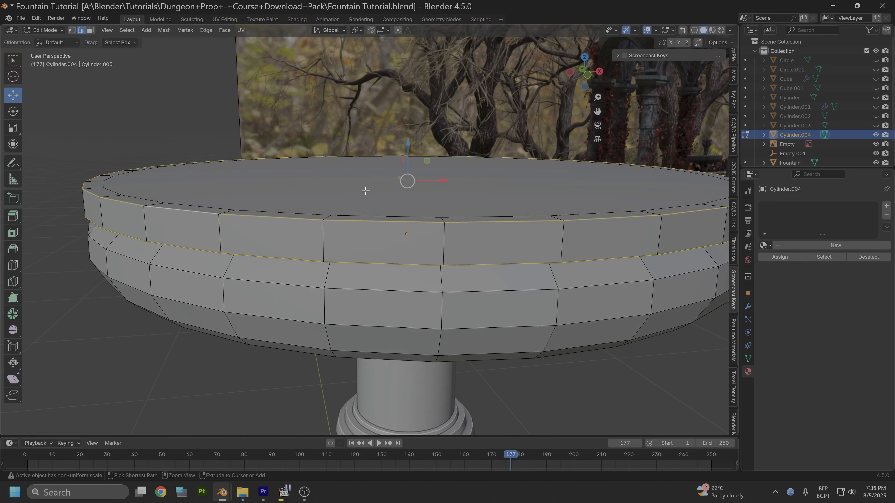
# Step: Switch to Object Mode and apply all transforms to the bowl
pyautogui.click(48, 31)
pyautogui.click(51, 38)
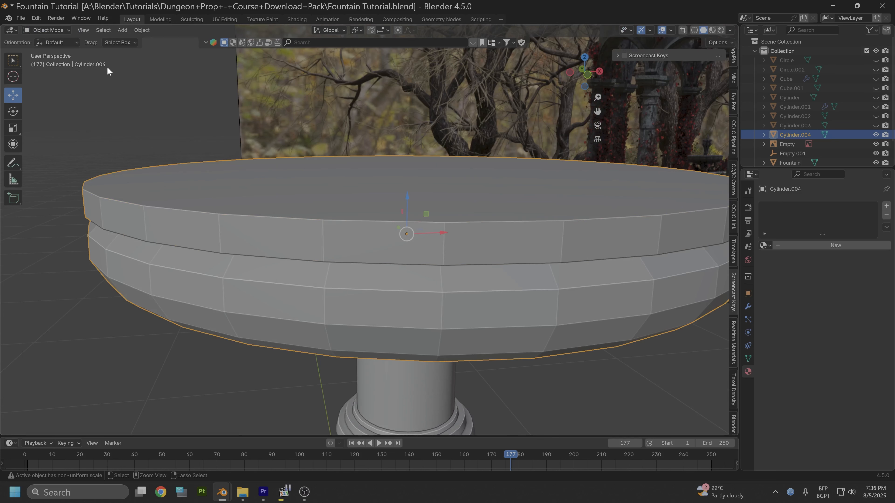
pyautogui.hotkey('ctrl', 'a')
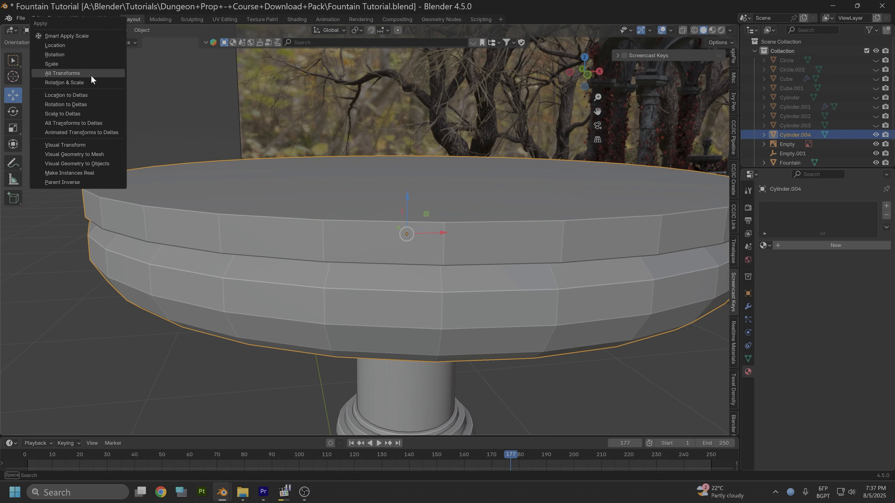
pyautogui.click(90, 74)
# Step: Set the bowl's origin to its geometry and snap the 3D cursor to the selected bowl
pyautogui.rightClick(354, 215)
pyautogui.moveTo(363, 211)
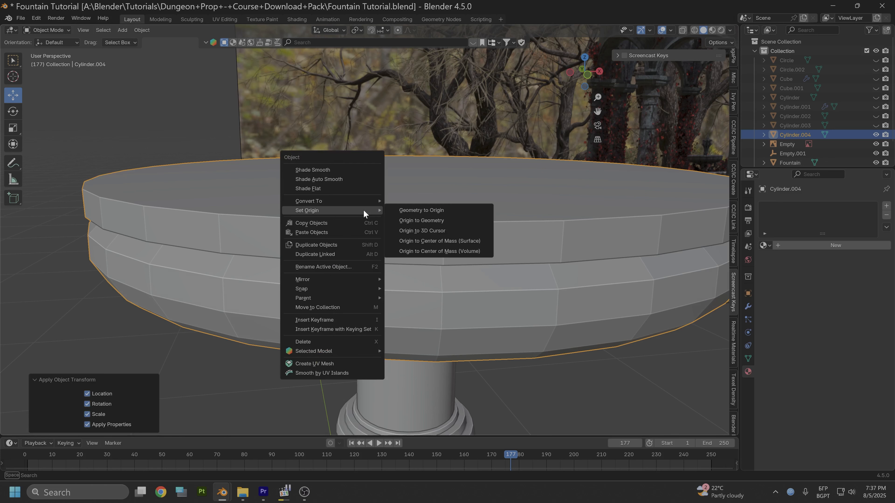
pyautogui.click(438, 220)
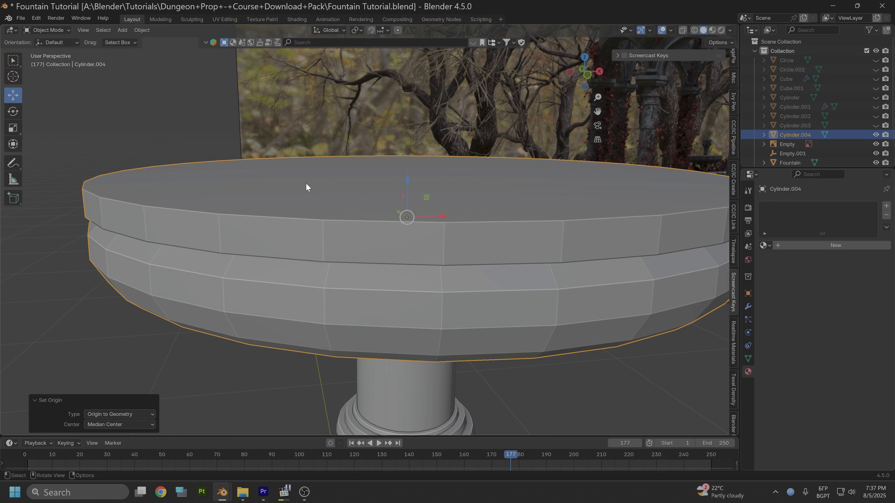
pyautogui.hotkey('shift', 's')
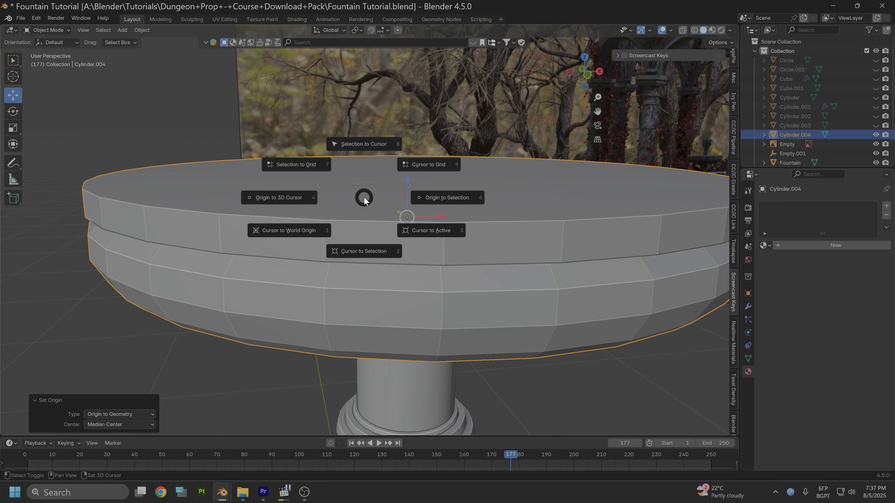
pyautogui.click(358, 248)
# Step: Return to Edit Mode and bevel the lip's two outer edge loops with 2 segments and a 0.0106 m width
pyautogui.click(59, 30)
pyautogui.click(59, 47)
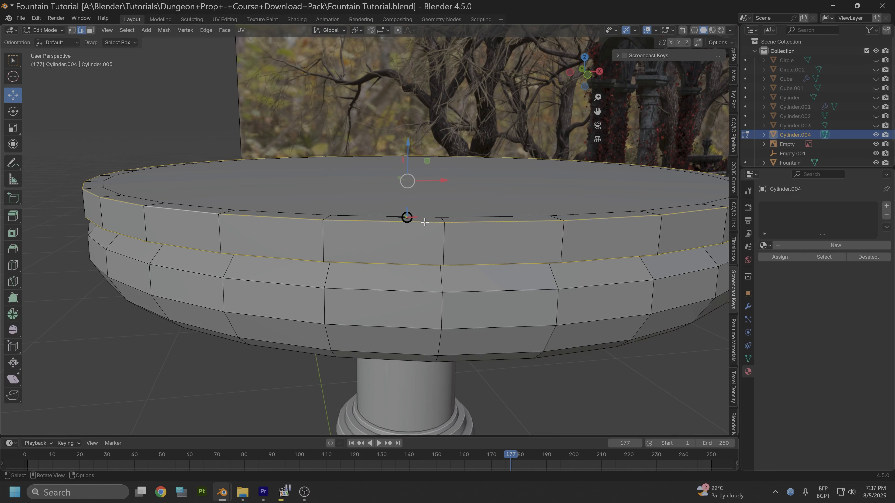
pyautogui.hotkey('ctrl', 'b')
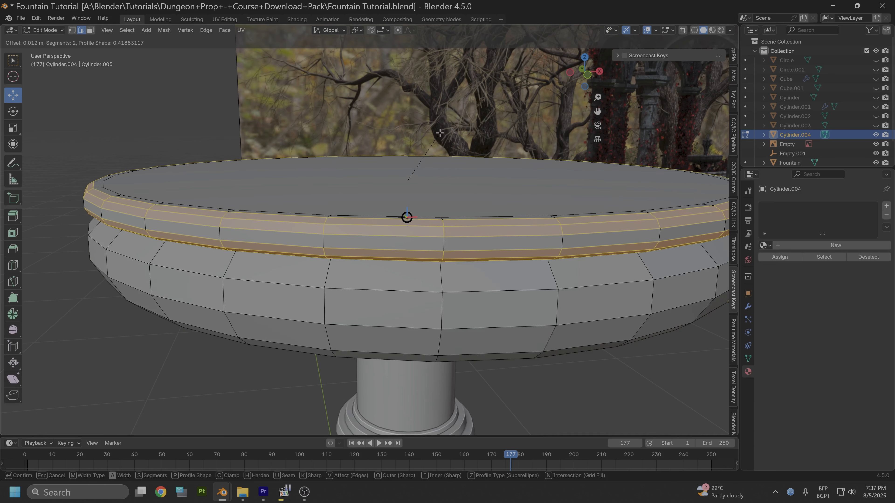
pyautogui.click(439, 132)
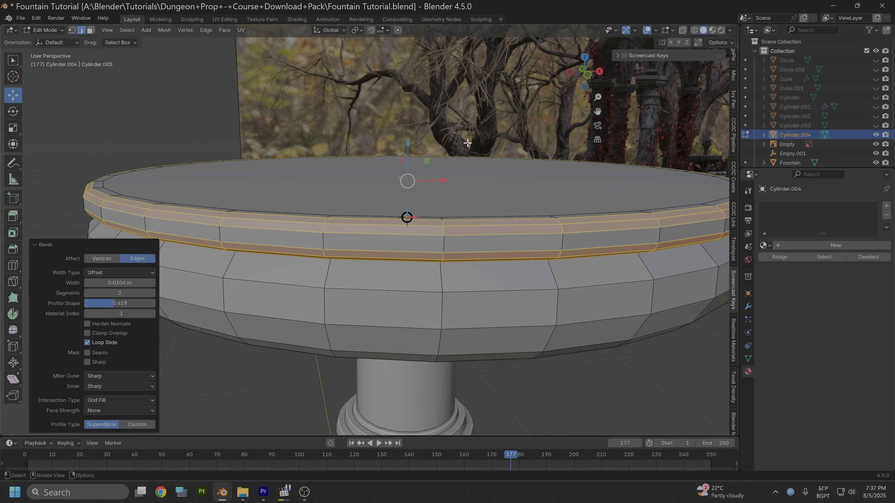
# Step: Try raising the beveled lip edges by about 0.008 m along Z, then undo the move
pyautogui.moveTo(526, 159); pyautogui.dragTo(512, 147, button='middle')
pyautogui.scroll(-2, 511, 147)
pyautogui.scroll(1, 469, 153)
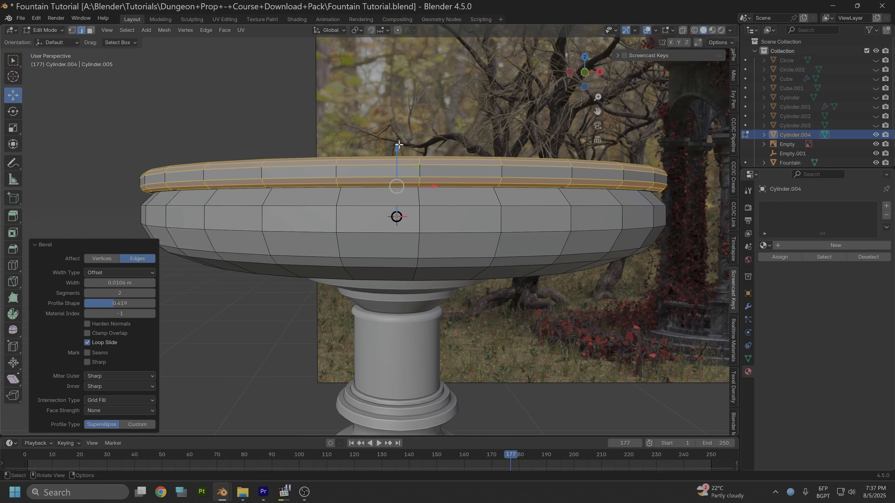
pyautogui.moveTo(399, 144); pyautogui.dragTo(402, 139)
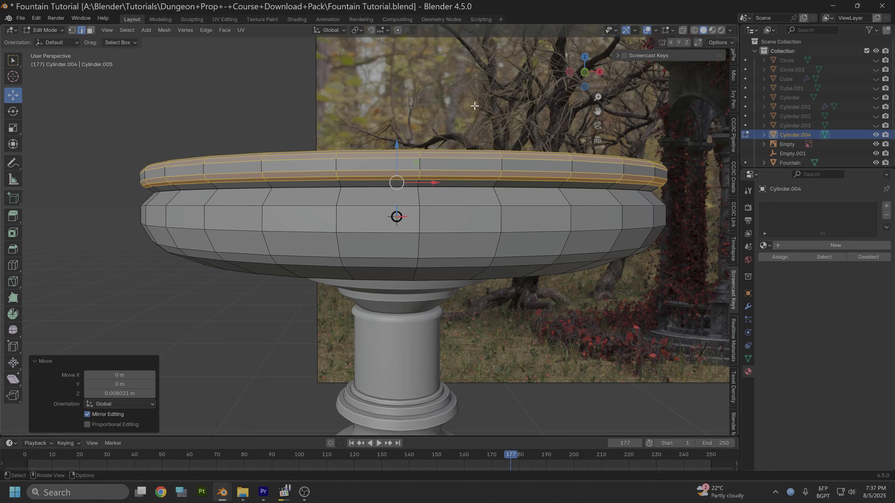
pyautogui.moveTo(474, 106)
pyautogui.mouseDown(button='middle')
pyautogui.moveTo(438, 98)
pyautogui.moveTo(490, 102)
pyautogui.mouseUp(button='middle')
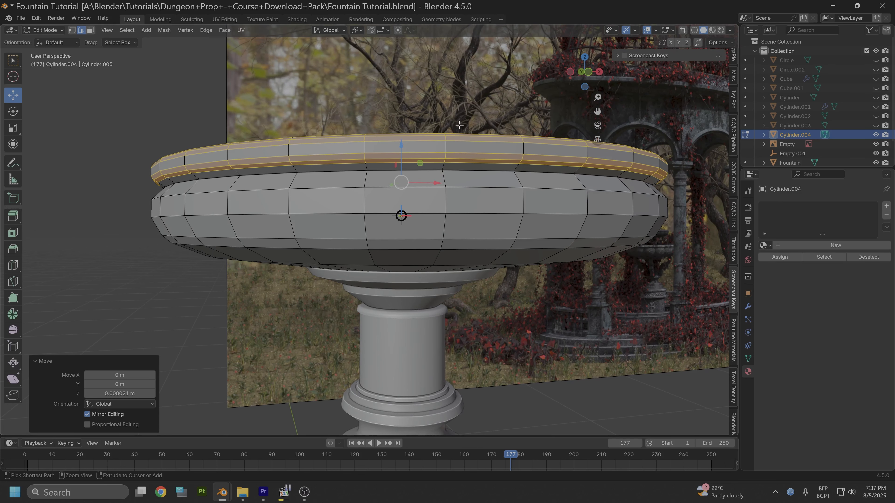
pyautogui.hotkey('ctrl', 'z')
# Step: Select the bowl's top face and inset it by about 0.017 m
pyautogui.moveTo(503, 108); pyautogui.dragTo(330, 245, button='middle')
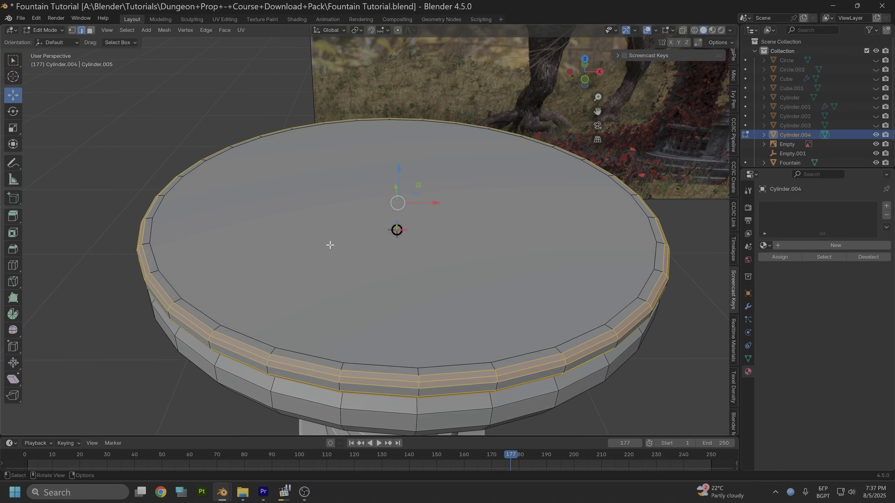
pyautogui.keyDown('alt'); pyautogui.click(250, 339); pyautogui.keyUp('alt')
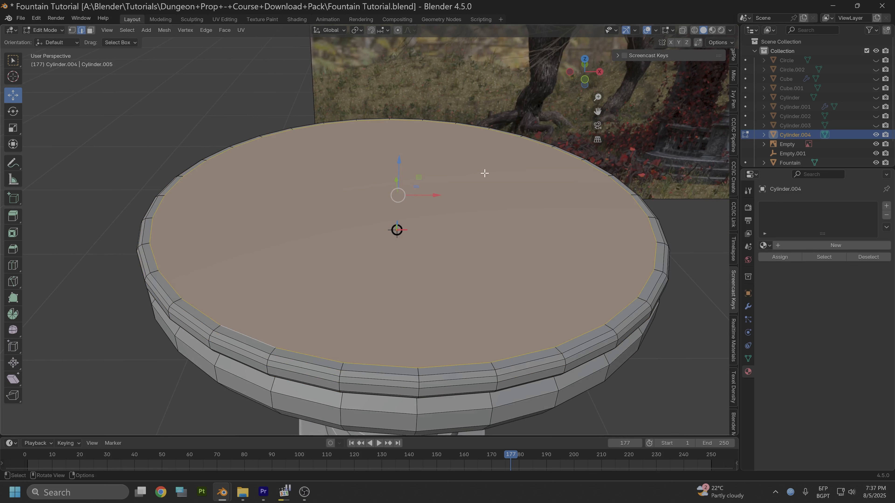
pyautogui.press('i')
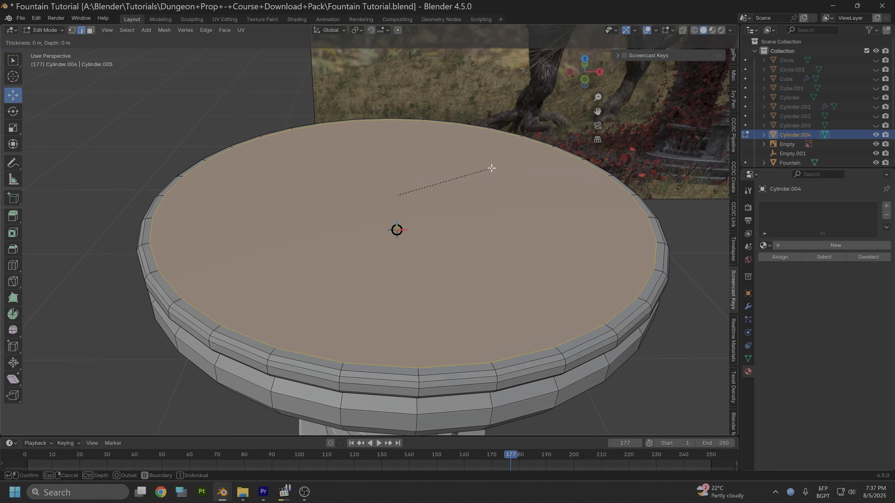
pyautogui.click(489, 170)
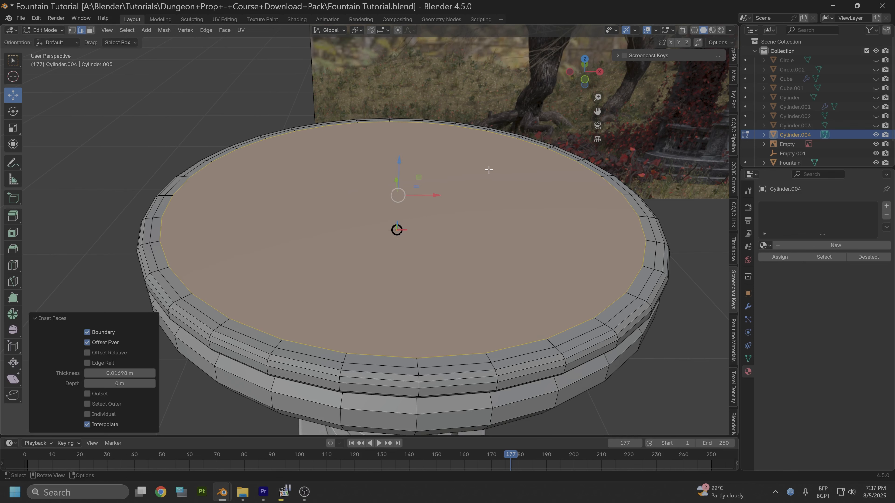
pyautogui.press('r')
pyautogui.press('z')
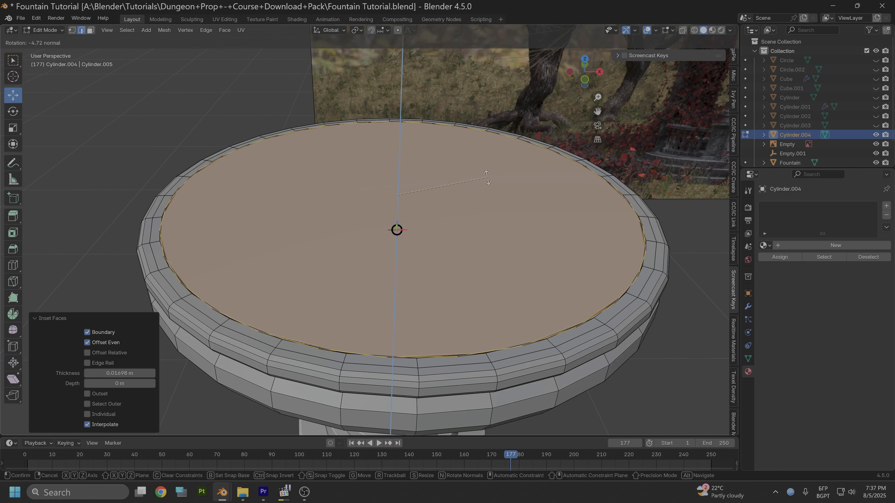
pyautogui.rightClick(483, 125)
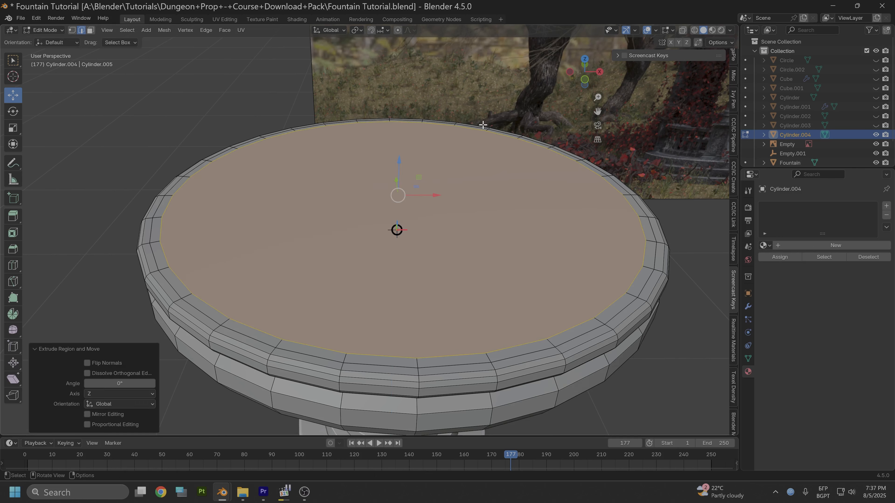
pyautogui.hotkey('ctrl', 'z')
# Step: Extrude the bowl's inset top face down about 0.122 m and inset the sunken floor face by about 0.241 m
pyautogui.press('e')
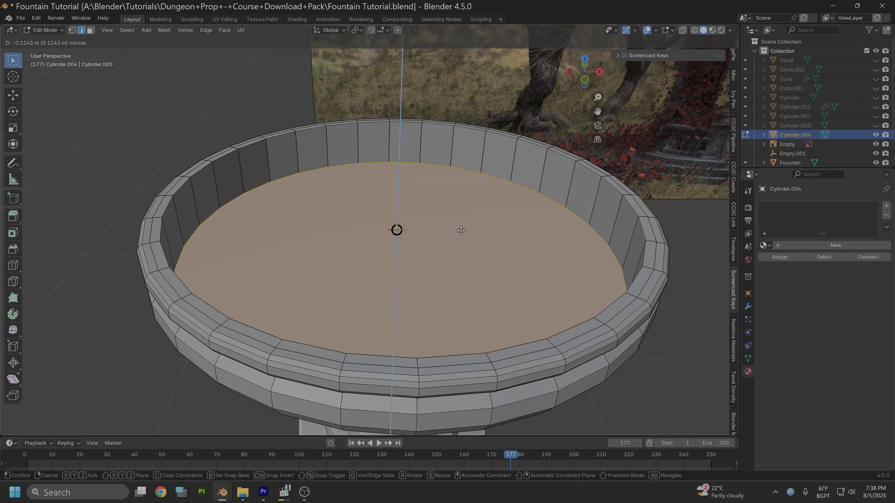
pyautogui.click(462, 230)
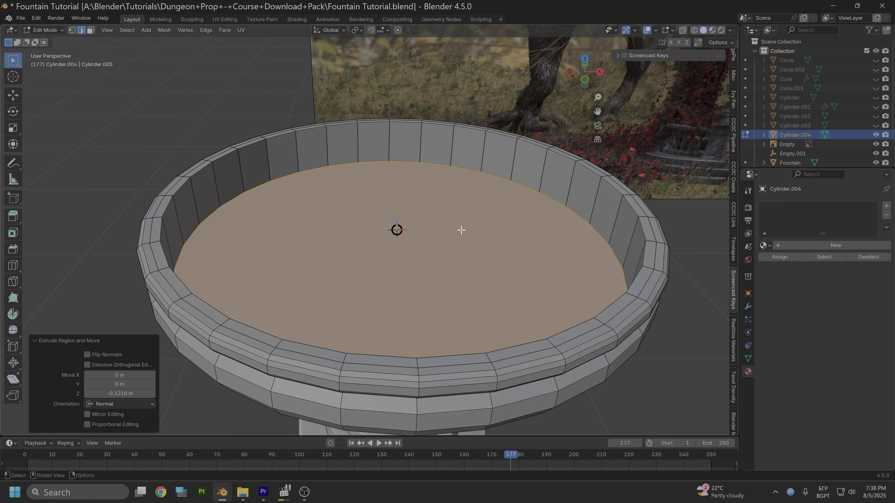
pyautogui.press('i')
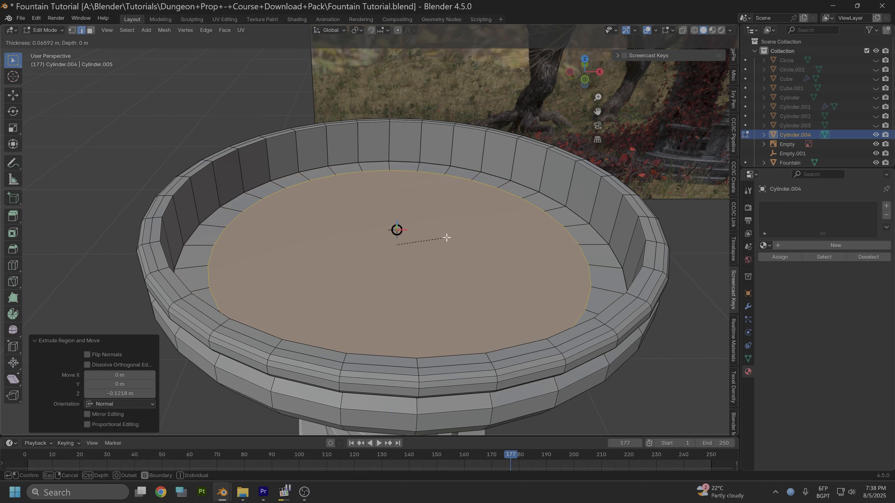
pyautogui.click(406, 248)
# Step: With the Move tool, lower the bowl's central floor face by about 0.061 m along Z
pyautogui.hotkey('shift', 'space')
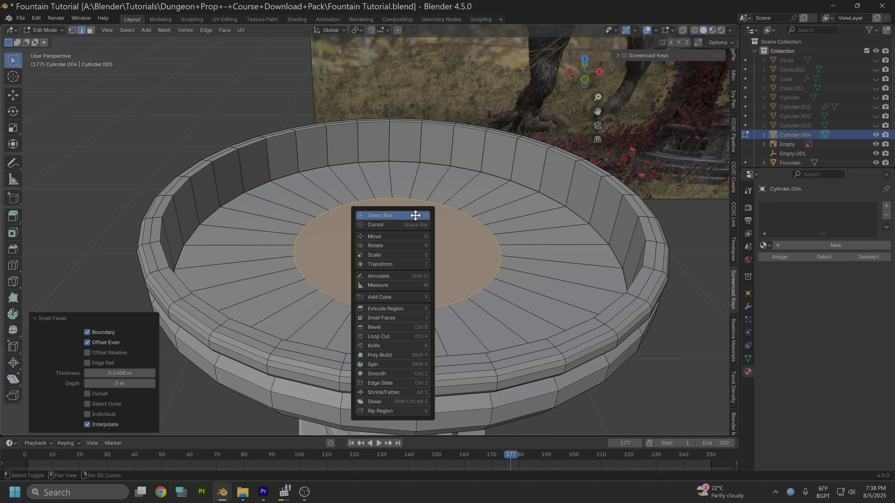
pyautogui.click(401, 238)
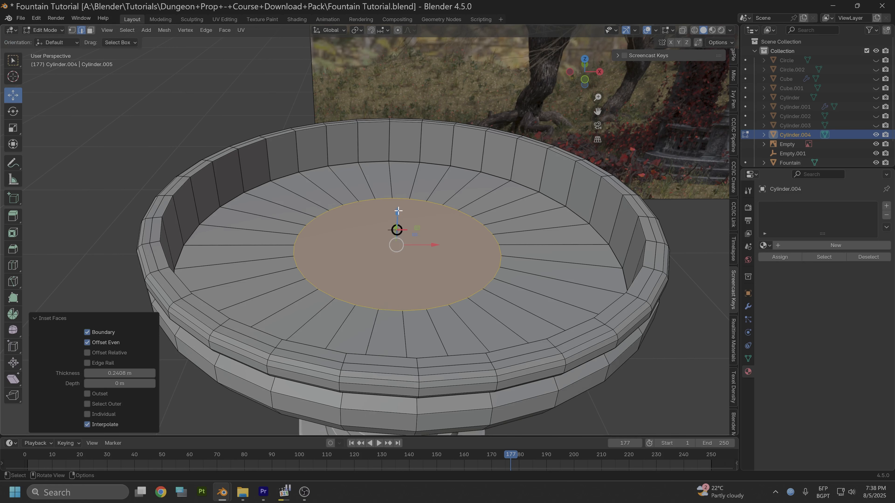
pyautogui.moveTo(398, 210); pyautogui.dragTo(398, 234)
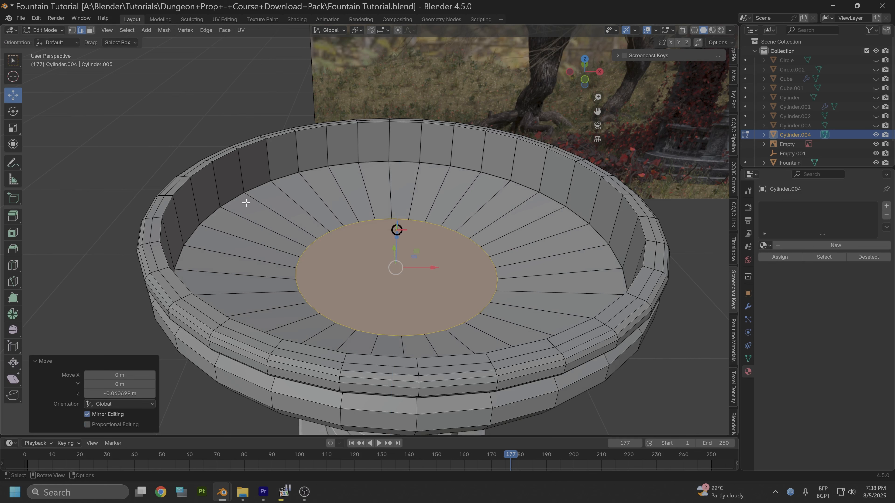
# Step: Bevel the edge loop between the bowl's inner wall and floor with 2 segments and a width of about 0.076 m
pyautogui.click(233, 196)
pyautogui.keyDown('alt'); pyautogui.click(234, 196); pyautogui.keyUp('alt')
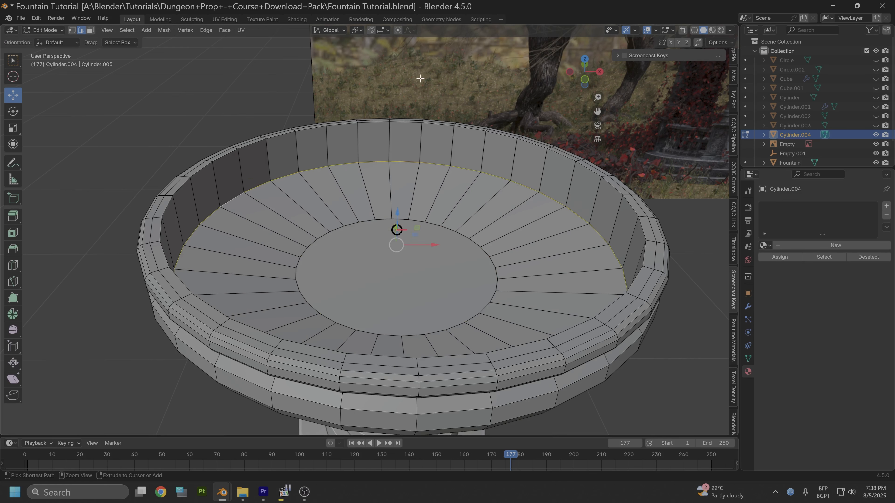
pyautogui.hotkey('ctrl', 'b')
pyautogui.scroll(1, 419, 68)
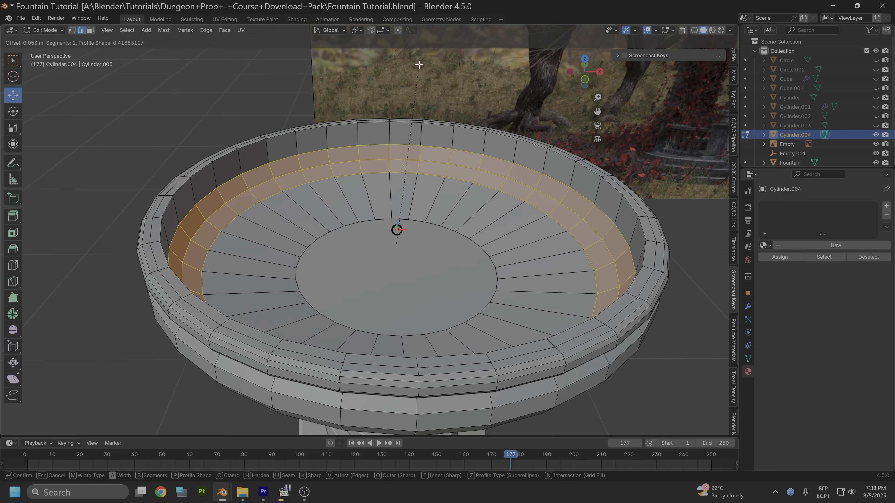
pyautogui.click(451, 141)
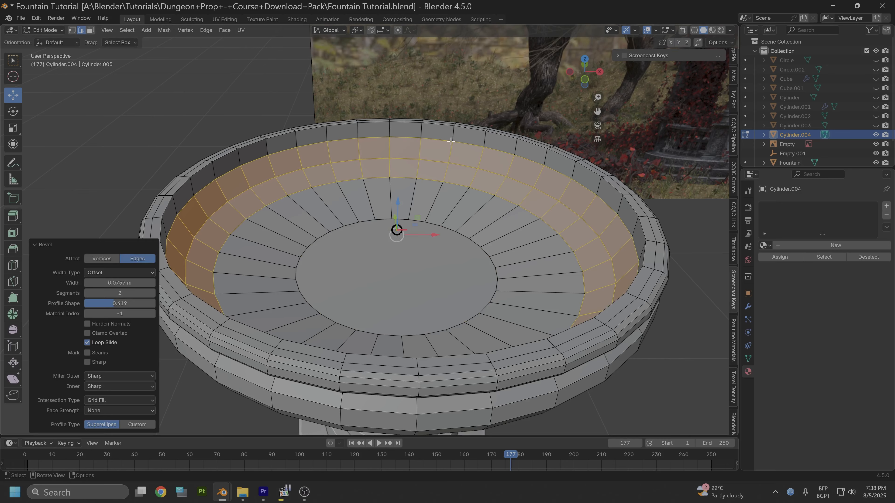
# Step: Select the edge loops beneath the lip and along the inner rim, and mark them as both seams and sharp edges
pyautogui.moveTo(526, 251); pyautogui.dragTo(520, 213, button='middle')
pyautogui.scroll(-2, 520, 211)
pyautogui.moveTo(520, 138); pyautogui.dragTo(519, 174, button='middle')
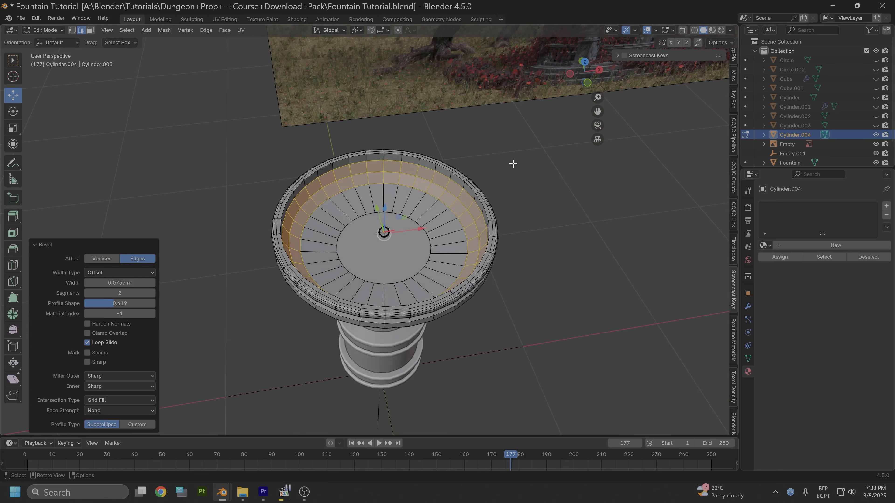
pyautogui.click(516, 183)
pyautogui.moveTo(529, 205); pyautogui.dragTo(529, 155, button='middle')
pyautogui.scroll(6, 529, 155)
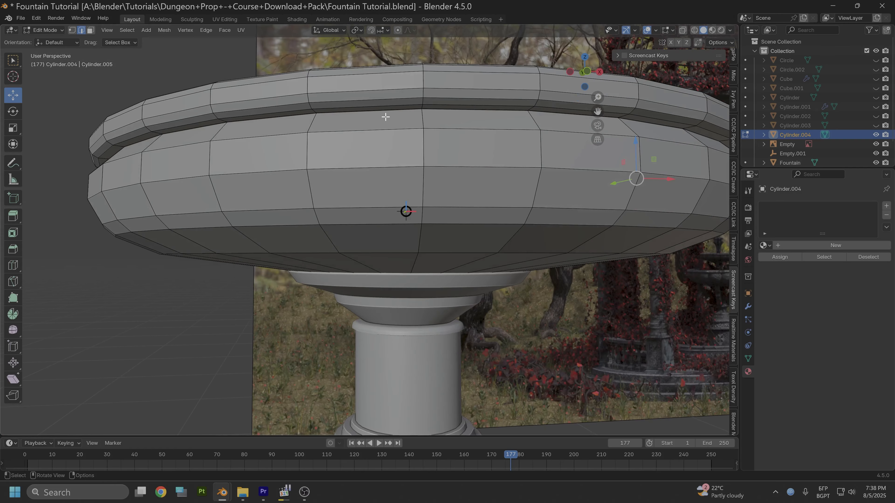
pyautogui.click(384, 115)
pyautogui.keyDown('alt'); pyautogui.click(383, 114); pyautogui.keyUp('alt')
pyautogui.moveTo(386, 110); pyautogui.dragTo(398, 152, button='middle')
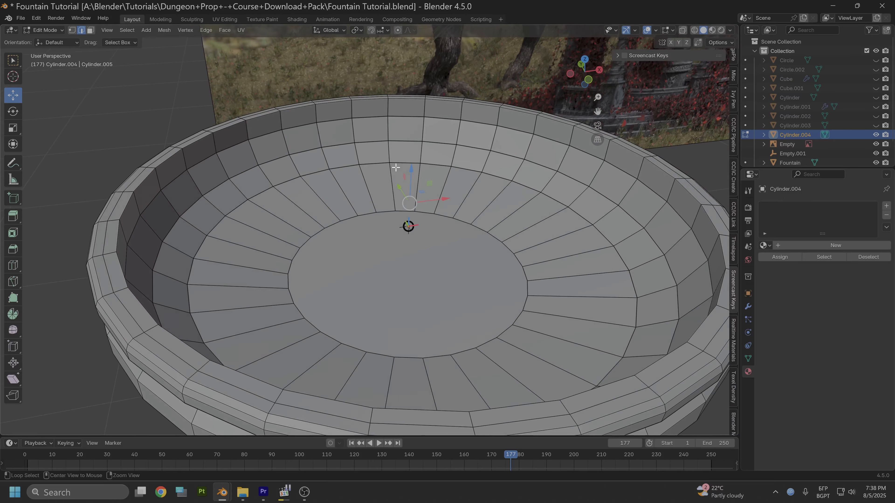
pyautogui.keyDown('alt'); pyautogui.click(242, 375); pyautogui.keyUp('alt')
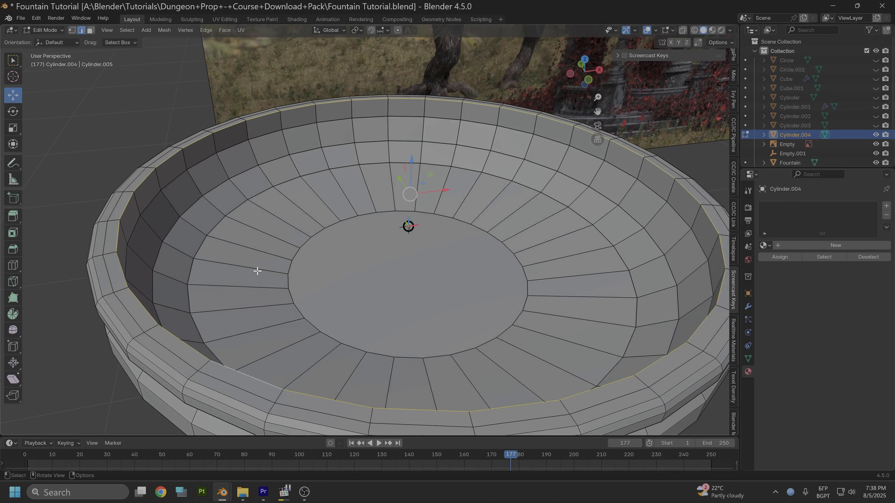
pyautogui.rightClick(248, 179)
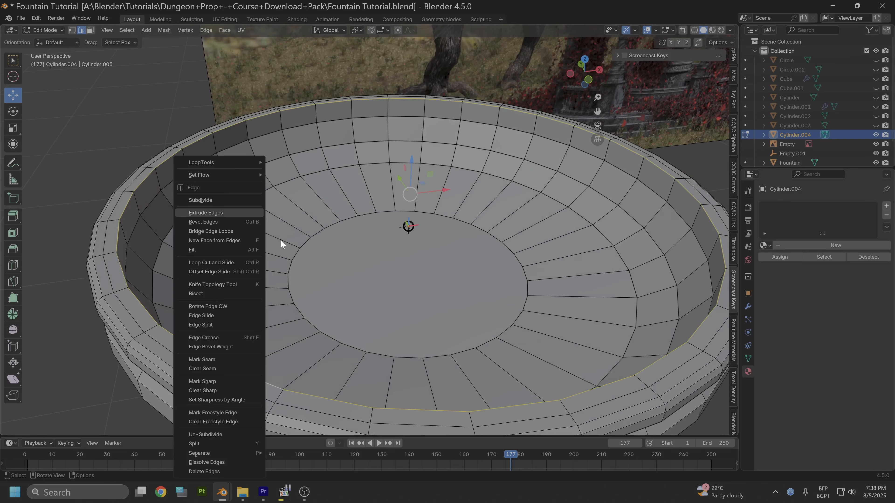
pyautogui.click(221, 355)
pyautogui.rightClick(198, 249)
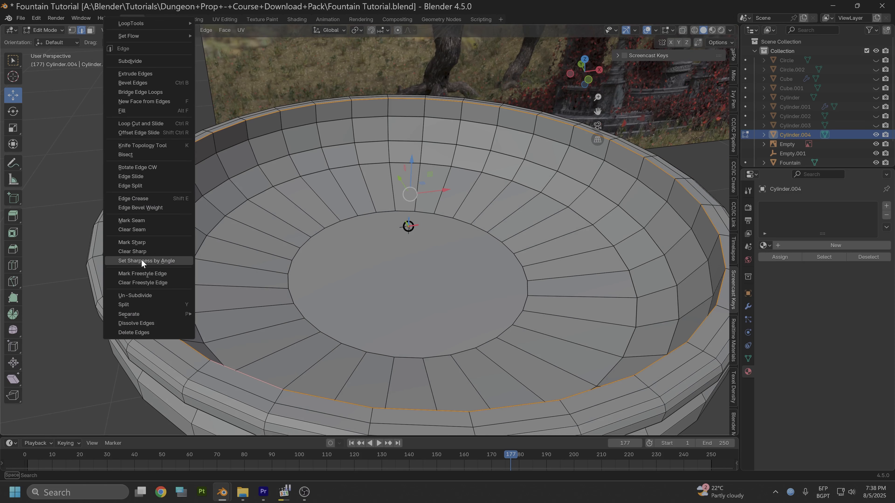
pyautogui.click(145, 243)
# Step: Switch to Object Mode and apply smooth shading to the bowl
pyautogui.moveTo(145, 243); pyautogui.dragTo(302, 260, button='middle')
pyautogui.click(46, 30)
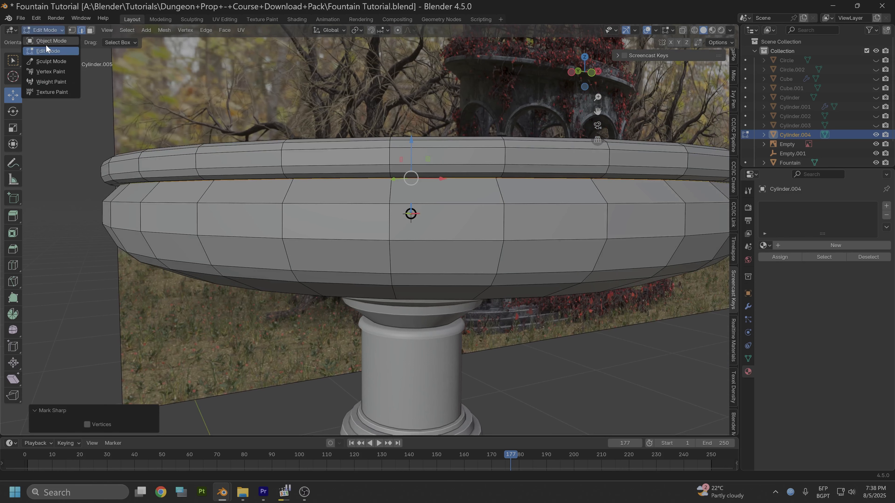
pyautogui.click(44, 36)
pyautogui.moveTo(327, 148)
pyautogui.mouseDown(button='middle')
pyautogui.moveTo(303, 134)
pyautogui.moveTo(297, 142)
pyautogui.moveTo(312, 147)
pyautogui.moveTo(297, 161)
pyautogui.moveTo(375, 181)
pyautogui.moveTo(358, 211)
pyautogui.moveTo(412, 223)
pyautogui.moveTo(407, 186)
pyautogui.mouseUp(button='middle')
pyautogui.click(142, 30)
pyautogui.click(163, 245)
# Step: In Edit Mode, select three horizontal edge loops on the bowl's outer side and apply Set Flow with tension 180 and 16 iterations
pyautogui.moveTo(388, 147); pyautogui.dragTo(335, 137, button='middle')
pyautogui.scroll(4, 331, 134)
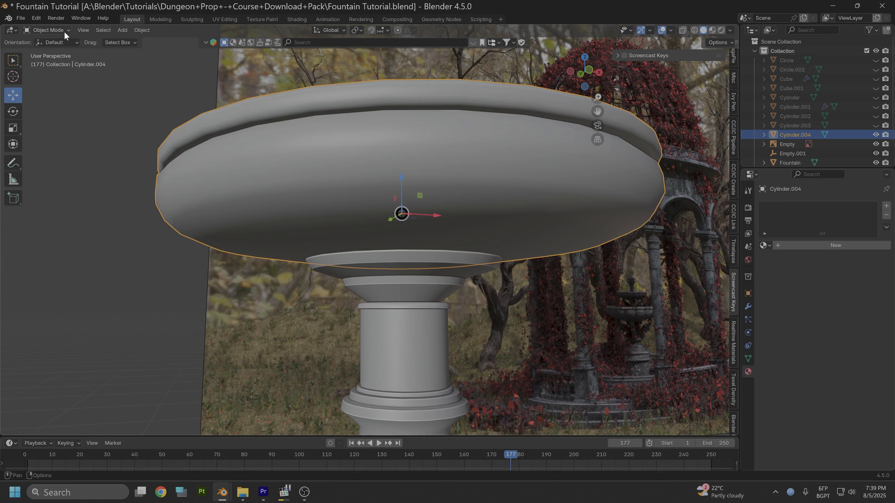
pyautogui.click(53, 31)
pyautogui.click(42, 51)
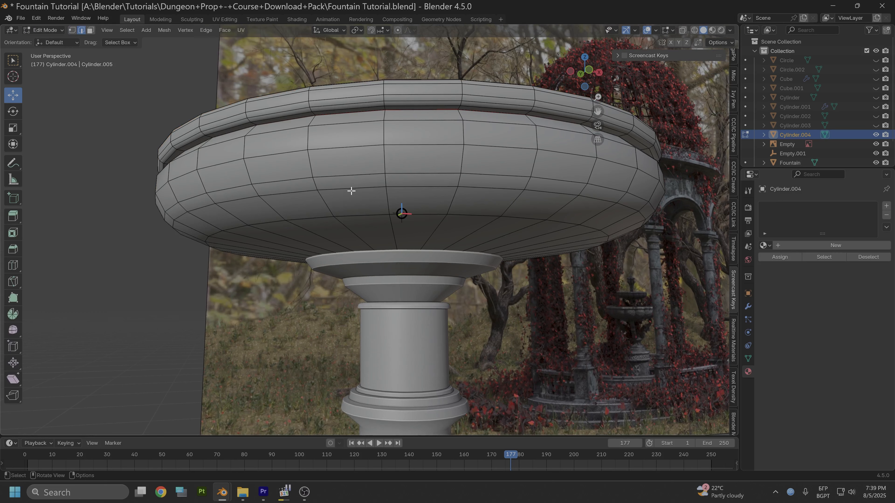
pyautogui.keyDown('alt'); pyautogui.click(346, 176); pyautogui.keyUp('alt')
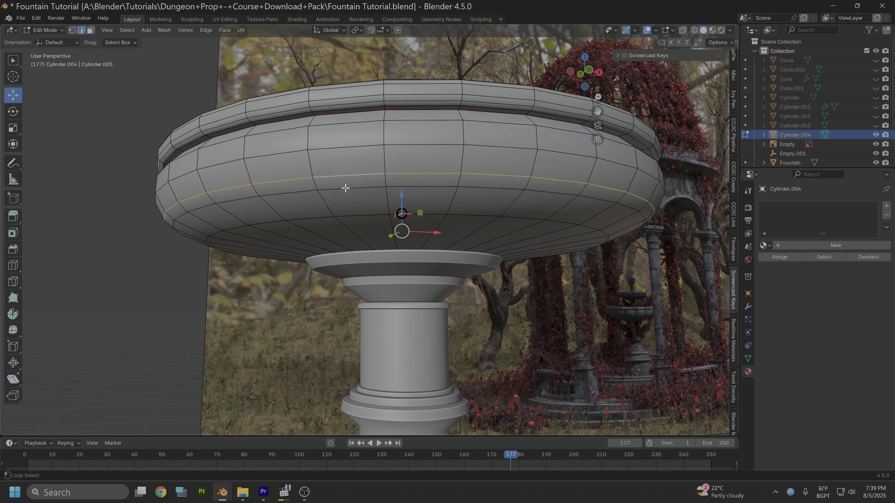
pyautogui.keyDown('alt'); pyautogui.keyDown('shift'); pyautogui.click(345, 188); pyautogui.keyUp('shift'); pyautogui.keyUp('alt')
pyautogui.keyDown('alt'); pyautogui.keyDown('shift'); pyautogui.click(340, 150); pyautogui.keyUp('shift'); pyautogui.keyUp('alt')
pyautogui.hotkey('ctrl', 'e')
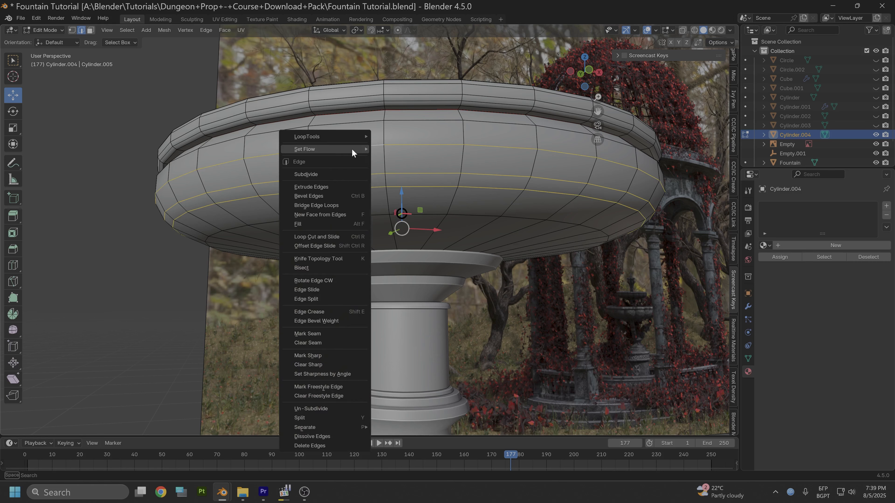
pyautogui.moveTo(337, 149)
pyautogui.click(403, 150)
pyautogui.moveTo(396, 151); pyautogui.dragTo(359, 158, button='middle')
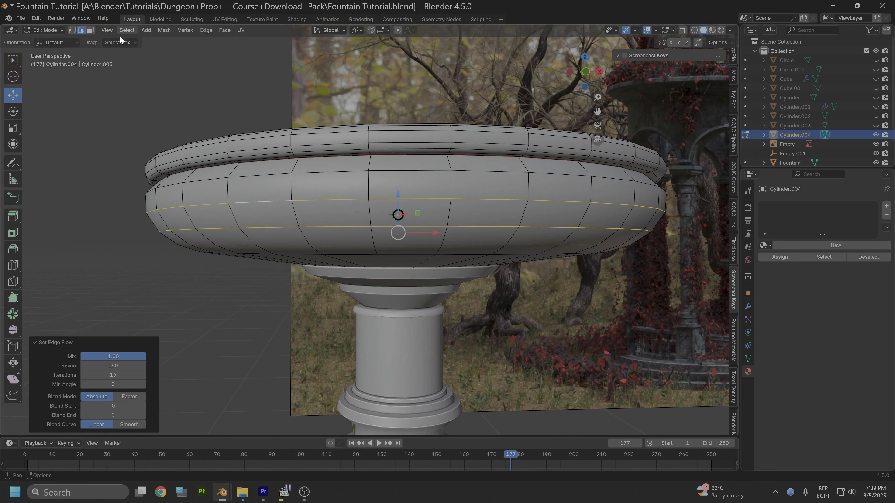
# Step: Return to Object Mode and examine the smooth-shaded bowl from the outside and above the rim
pyautogui.click(46, 30)
pyautogui.click(53, 40)
pyautogui.moveTo(198, 88); pyautogui.dragTo(334, 106, button='middle')
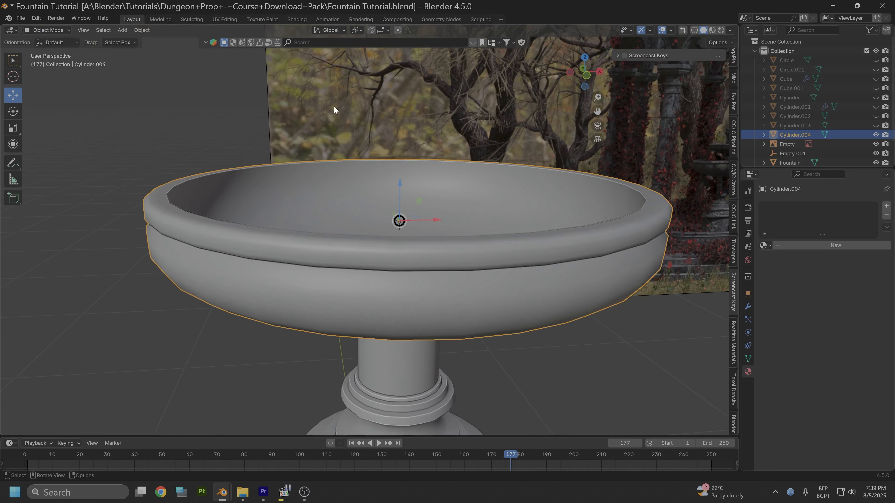
# Step: From the top view in Edit Mode, scale the bowl's central floor edge loop down to about two thirds of its size
pyautogui.click(583, 58)
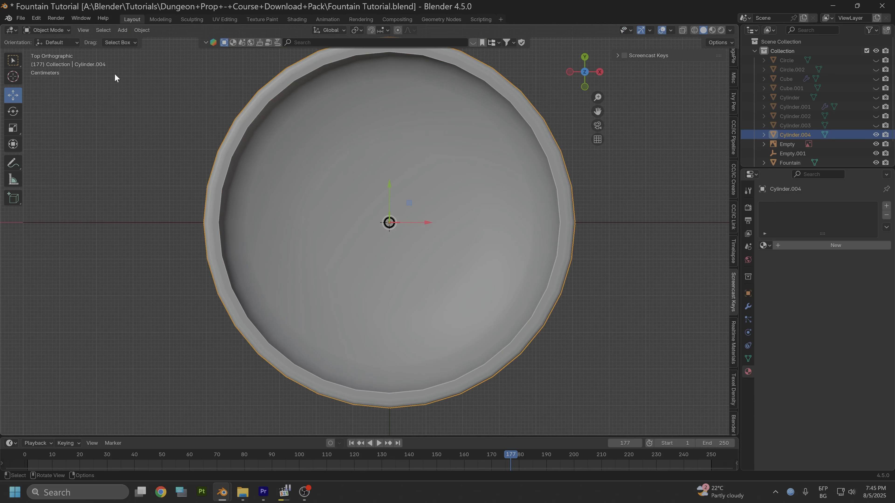
pyautogui.click(65, 28)
pyautogui.click(65, 51)
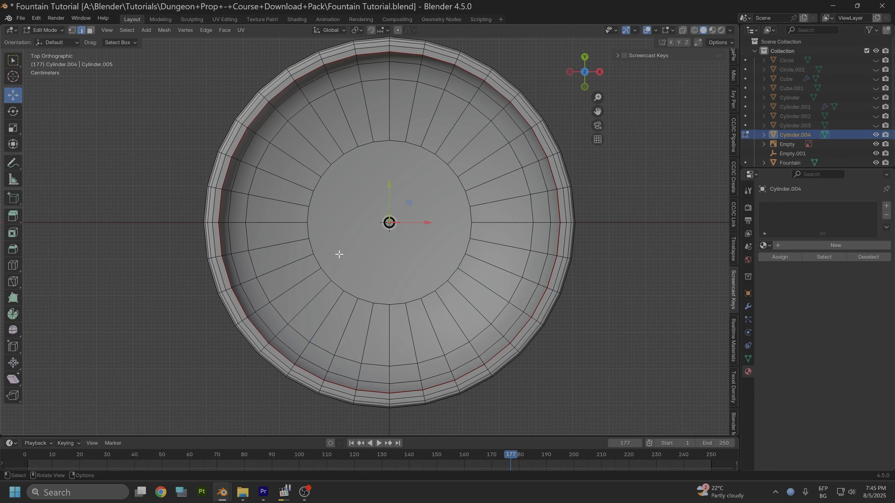
pyautogui.keyDown('alt'); pyautogui.click(350, 294); pyautogui.keyUp('alt')
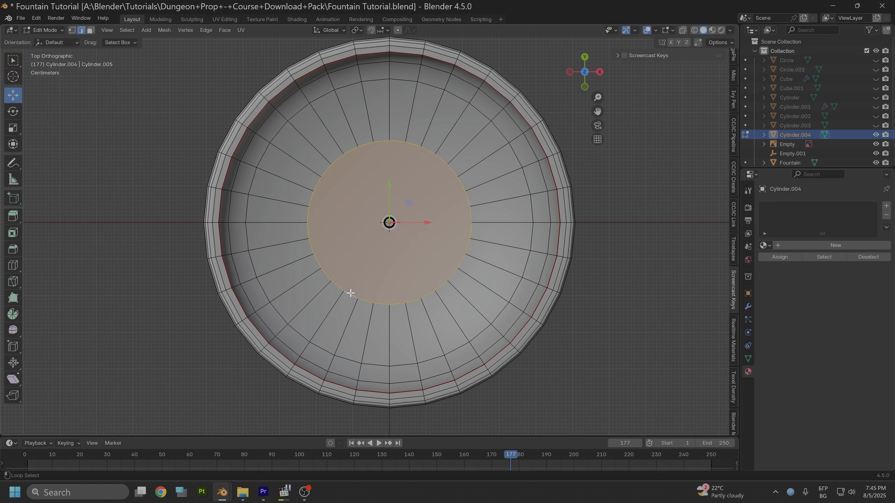
pyautogui.press('s')
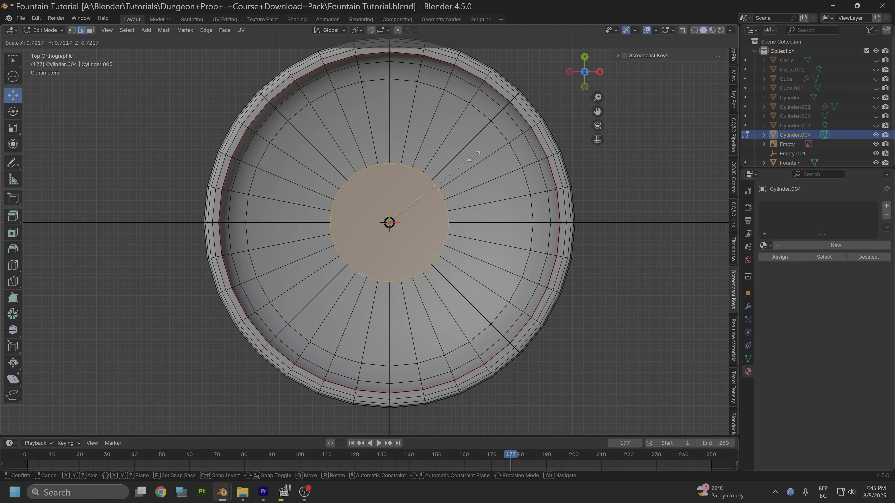
pyautogui.click(465, 160)
# Step: Switch to face selection and delete the bowl's circular central floor face
pyautogui.click(91, 30)
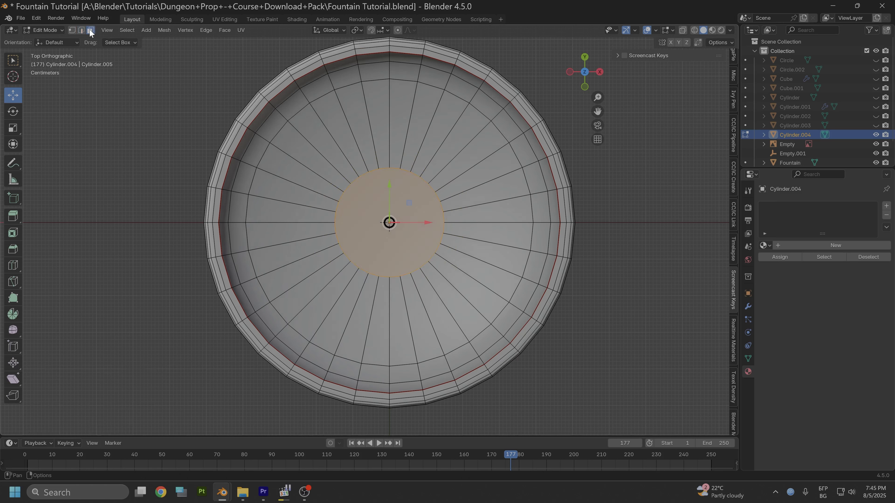
pyautogui.rightClick(382, 256)
pyautogui.press('Escape')
pyautogui.rightClick(367, 250)
pyautogui.click(338, 414)
# Step: Switch to edge selection and select every other radial edge loop all the way around the bowl
pyautogui.click(82, 30)
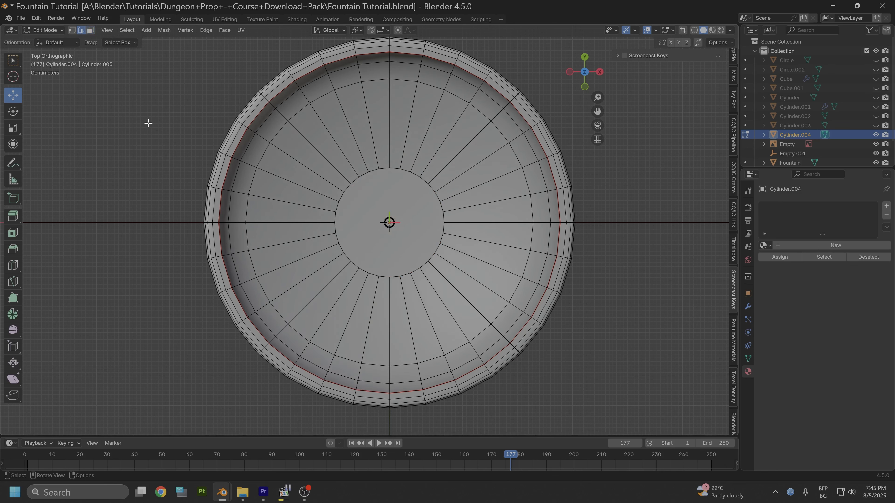
pyautogui.keyDown('alt'); pyautogui.click(386, 304); pyautogui.keyUp('alt')
pyautogui.keyDown('alt'); pyautogui.keyDown('shift'); pyautogui.click(429, 322); pyautogui.keyUp('shift'); pyautogui.keyUp('alt')
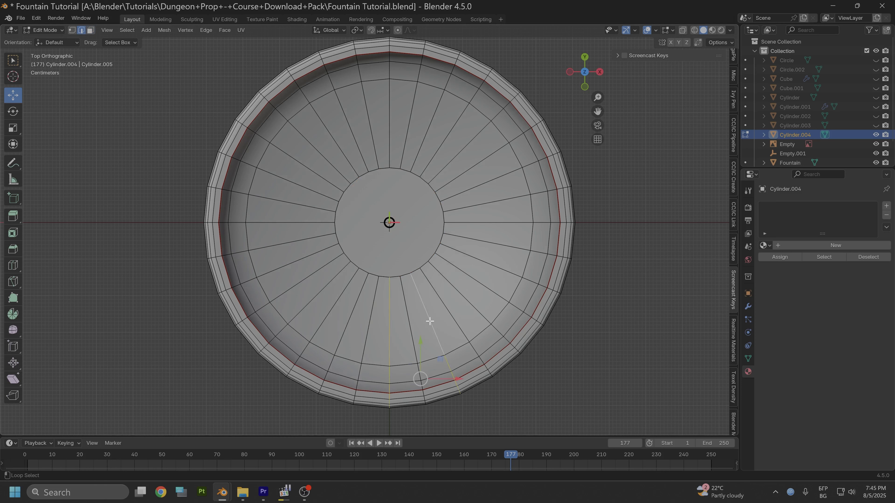
pyautogui.keyDown('alt'); pyautogui.keyDown('shift'); pyautogui.click(463, 300); pyautogui.keyUp('shift'); pyautogui.keyUp('alt')
pyautogui.keyDown('alt'); pyautogui.keyDown('shift'); pyautogui.click(481, 263); pyautogui.keyUp('shift'); pyautogui.keyUp('alt')
pyautogui.keyDown('alt'); pyautogui.keyDown('shift'); pyautogui.click(478, 223); pyautogui.keyUp('shift'); pyautogui.keyUp('alt')
pyautogui.keyDown('alt'); pyautogui.keyDown('shift'); pyautogui.click(478, 181); pyautogui.keyUp('shift'); pyautogui.keyUp('alt')
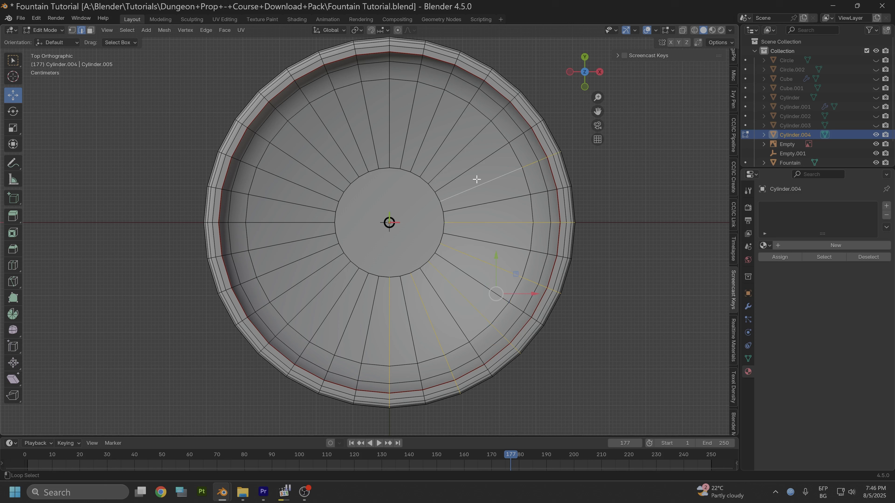
pyautogui.keyDown('alt'); pyautogui.keyDown('shift'); pyautogui.click(456, 151); pyautogui.keyUp('shift'); pyautogui.keyUp('alt')
pyautogui.keyDown('alt'); pyautogui.keyDown('shift'); pyautogui.click(416, 134); pyautogui.keyUp('shift'); pyautogui.keyUp('alt')
pyautogui.keyDown('alt'); pyautogui.keyDown('shift'); pyautogui.click(396, 127); pyautogui.keyUp('shift'); pyautogui.keyUp('alt')
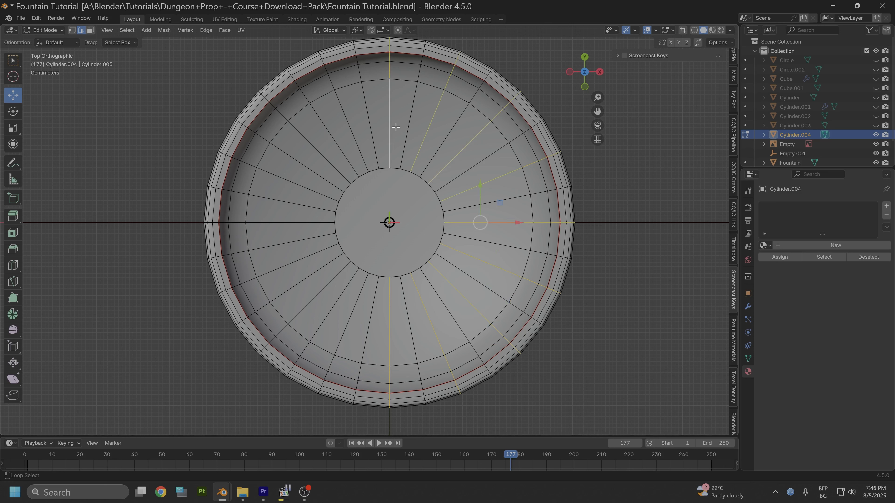
pyautogui.keyDown('alt'); pyautogui.keyDown('shift'); pyautogui.click(349, 136); pyautogui.keyUp('shift'); pyautogui.keyUp('alt')
pyautogui.keyDown('alt'); pyautogui.keyDown('shift'); pyautogui.click(317, 157); pyautogui.keyUp('shift'); pyautogui.keyUp('alt')
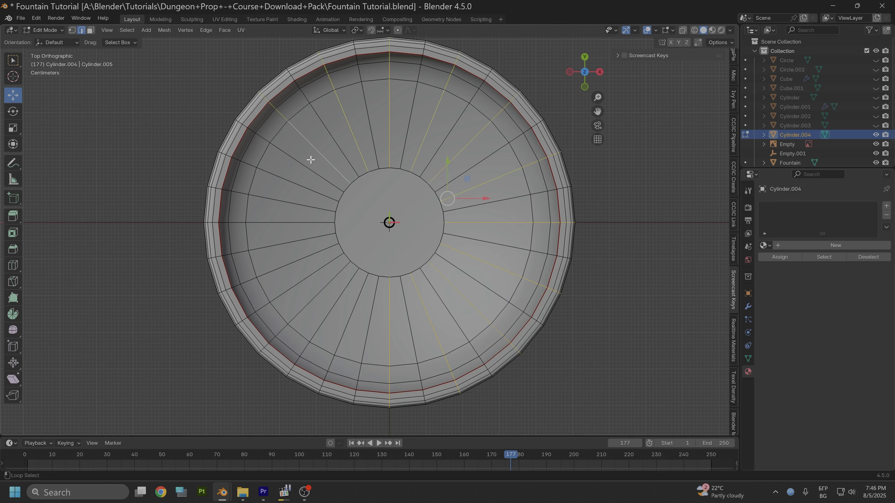
pyautogui.keyDown('alt'); pyautogui.keyDown('shift'); pyautogui.click(296, 179); pyautogui.keyUp('shift'); pyautogui.keyUp('alt')
pyautogui.keyDown('alt'); pyautogui.keyDown('shift'); pyautogui.click(273, 220); pyautogui.keyUp('shift'); pyautogui.keyUp('alt')
pyautogui.keyDown('alt'); pyautogui.keyDown('shift'); pyautogui.click(280, 267); pyautogui.keyUp('shift'); pyautogui.keyUp('alt')
pyautogui.keyDown('alt'); pyautogui.keyDown('shift'); pyautogui.click(317, 293); pyautogui.keyUp('shift'); pyautogui.keyUp('alt')
# Step: Bevel the selected radial loops by about 0.0044 m with two segments, then shrink the selection to their centre edges
pyautogui.moveTo(342, 326); pyautogui.dragTo(394, 199, button='middle')
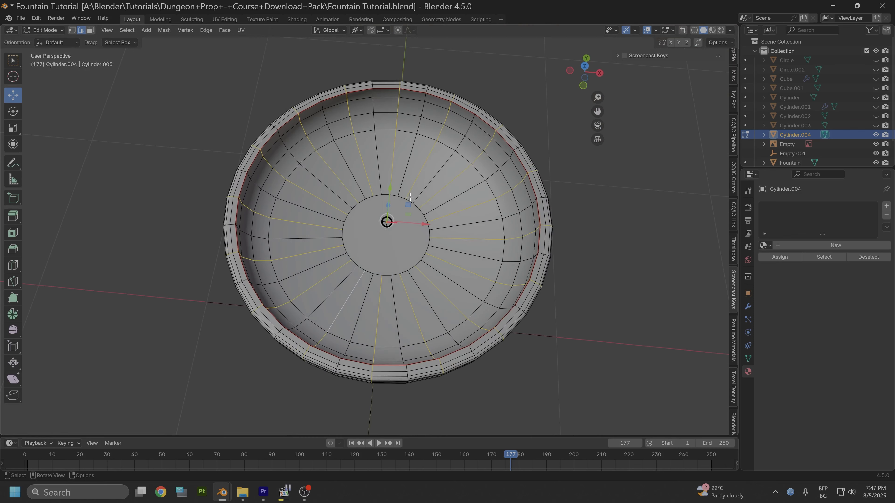
pyautogui.hotkey('ctrl', 'b')
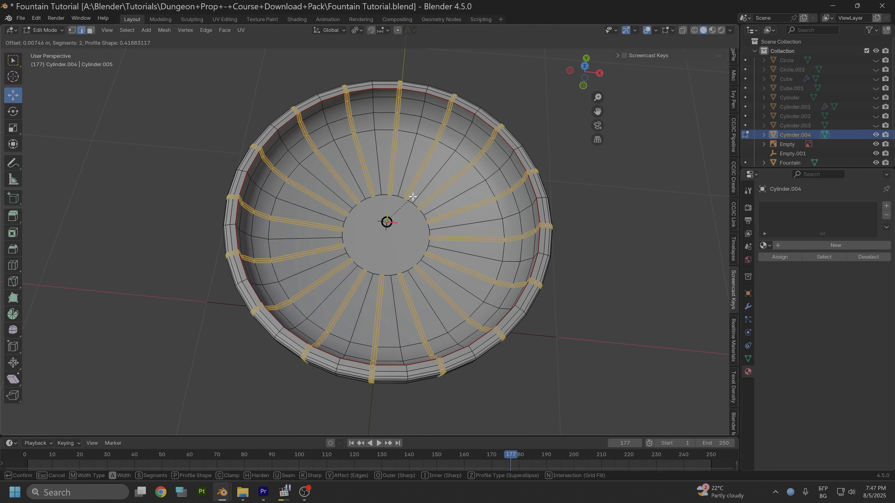
pyautogui.click(412, 198)
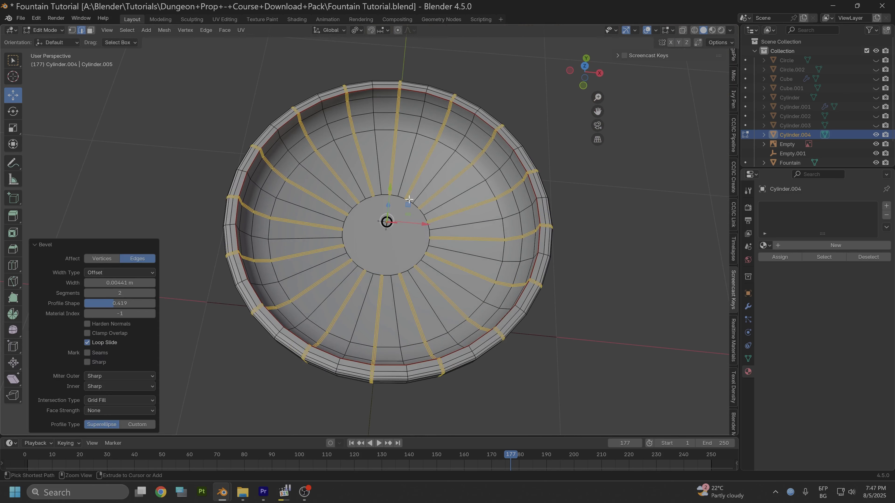
pyautogui.press('ctrl+KP_Subtract')
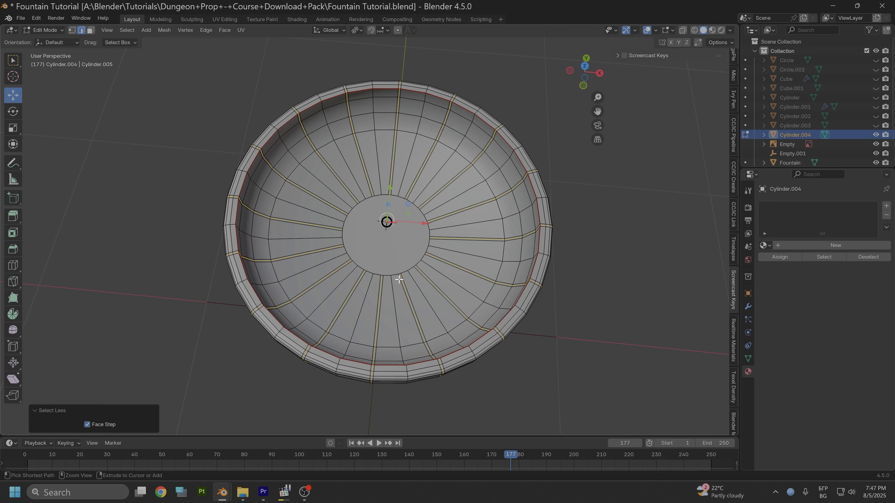
# Step: Set the pivot point to Individual Origins and shrink the centre edges inward by about 0.0074 m to form grooves
pyautogui.moveTo(376, 310); pyautogui.dragTo(382, 274, button='middle')
pyautogui.click(358, 30)
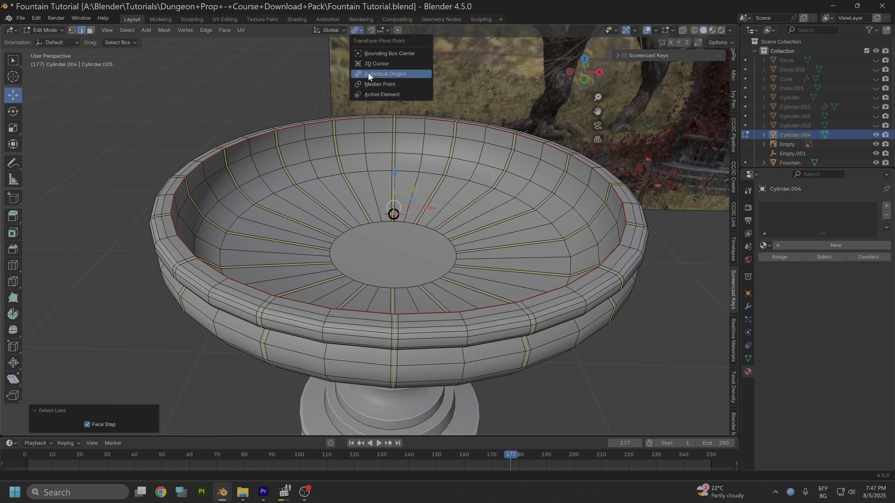
pyautogui.click(377, 74)
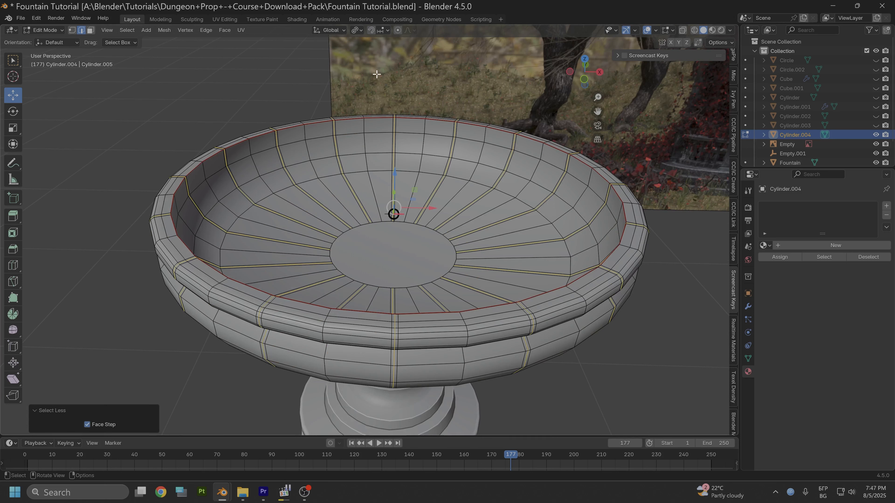
pyautogui.hotkey('alt', 's')
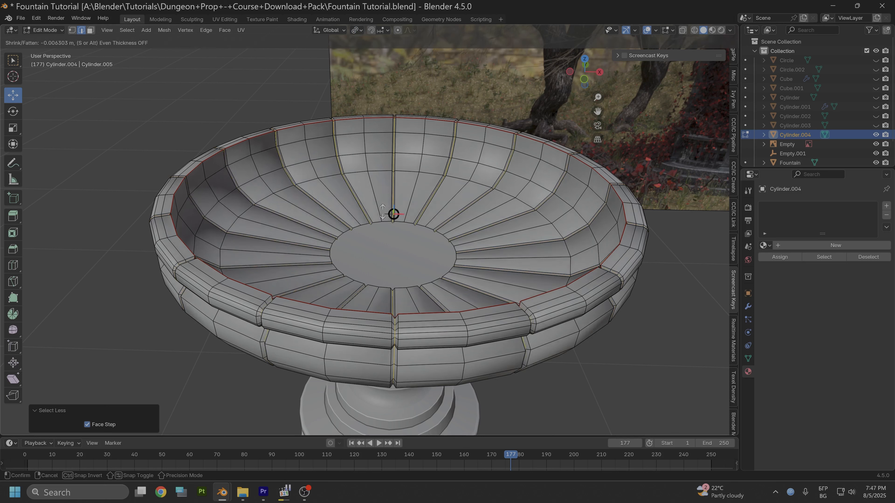
pyautogui.click(383, 211)
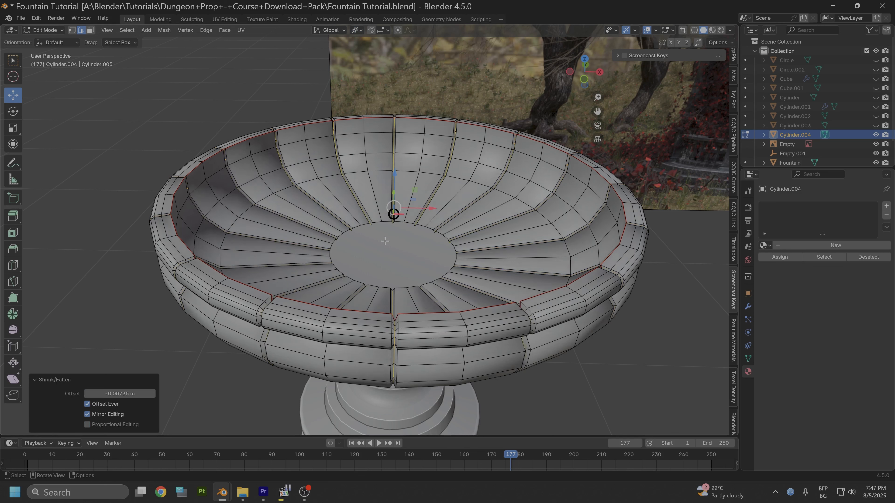
# Step: Mark the selected groove centre edges as sharp and as seams
pyautogui.rightClick(393, 292)
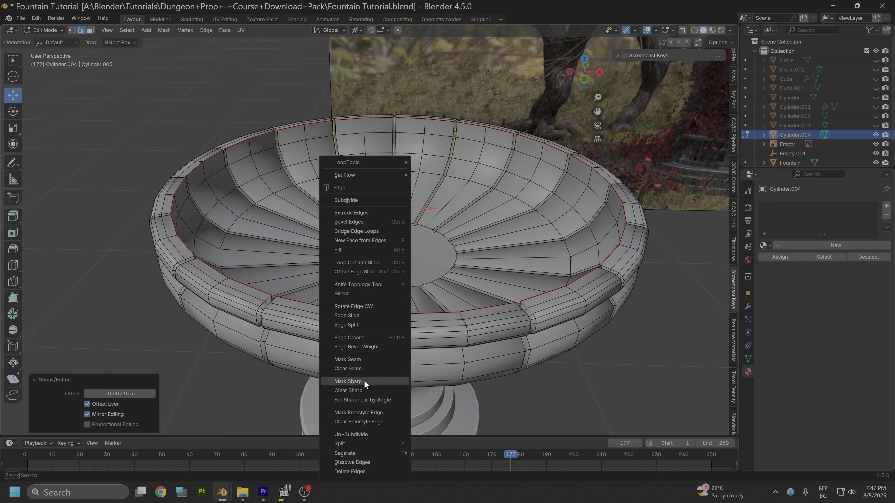
pyautogui.click(365, 382)
pyautogui.rightClick(385, 310)
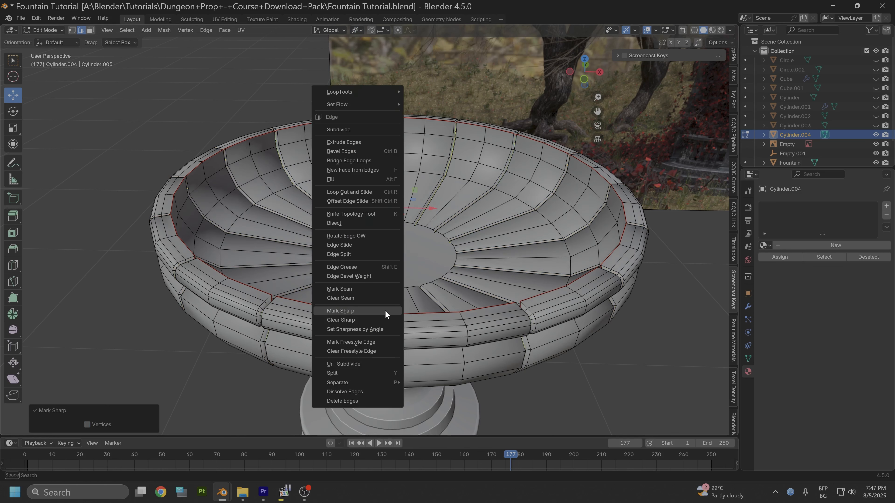
pyautogui.click(355, 289)
pyautogui.scroll(3, 370, 324)
pyautogui.scroll(-1, 379, 347)
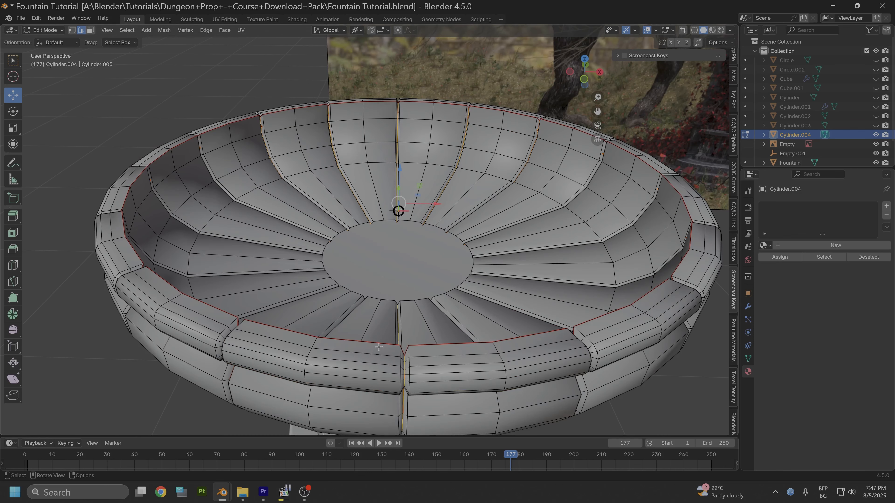
# Step: Start a new selection with the border edge loops on both sides of six neighbouring grooves, going clockwise around the bowl
pyautogui.click(391, 323)
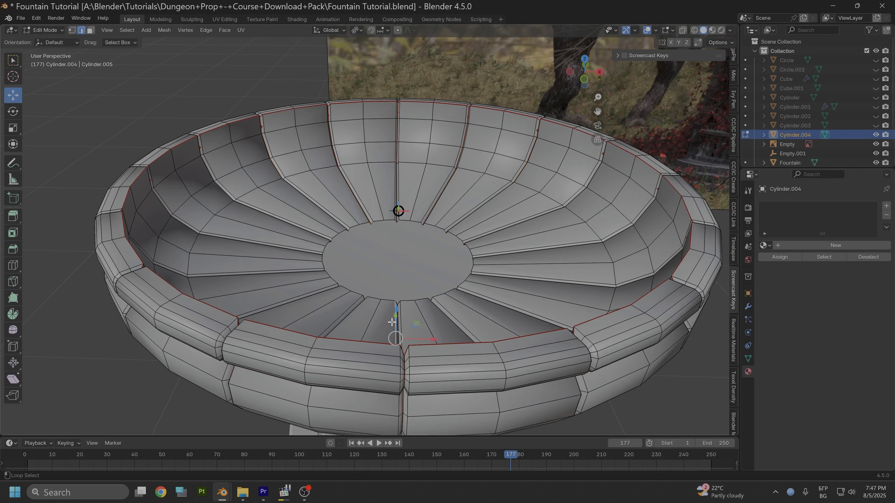
pyautogui.keyDown('alt'); pyautogui.click(392, 322); pyautogui.keyUp('alt')
pyautogui.keyDown('alt'); pyautogui.keyDown('shift'); pyautogui.click(335, 323); pyautogui.keyUp('shift'); pyautogui.keyUp('alt')
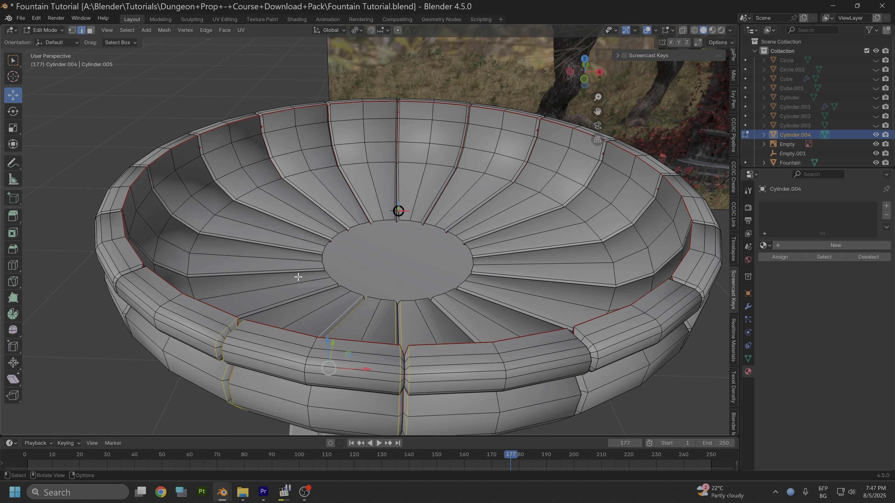
pyautogui.moveTo(269, 296); pyautogui.dragTo(340, 362, button='middle')
pyautogui.keyDown('alt'); pyautogui.keyDown('shift'); pyautogui.click(357, 376); pyautogui.keyUp('shift'); pyautogui.keyUp('alt')
pyautogui.keyDown('alt'); pyautogui.keyDown('shift'); pyautogui.click(344, 374); pyautogui.keyUp('shift'); pyautogui.keyUp('alt')
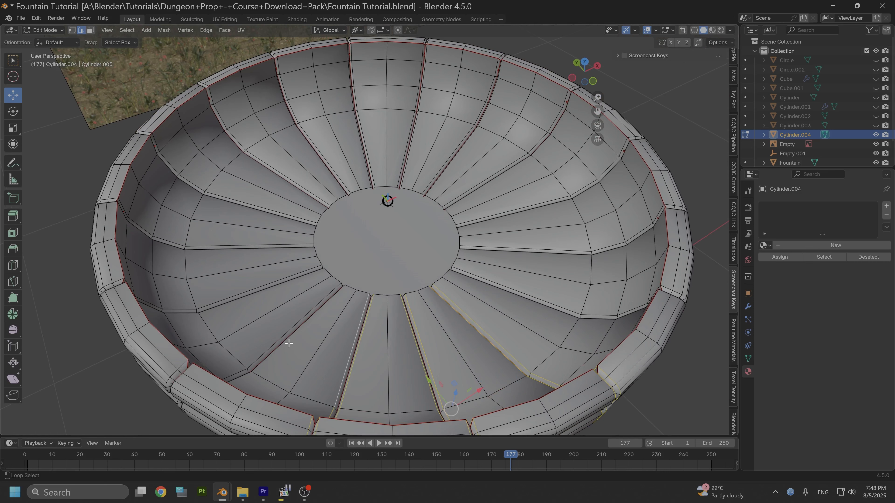
pyautogui.keyDown('alt'); pyautogui.keyDown('shift'); pyautogui.click(279, 342); pyautogui.keyUp('shift'); pyautogui.keyUp('alt')
pyautogui.keyDown('alt'); pyautogui.keyDown('shift'); pyautogui.click(237, 302); pyautogui.keyUp('shift'); pyautogui.keyUp('alt')
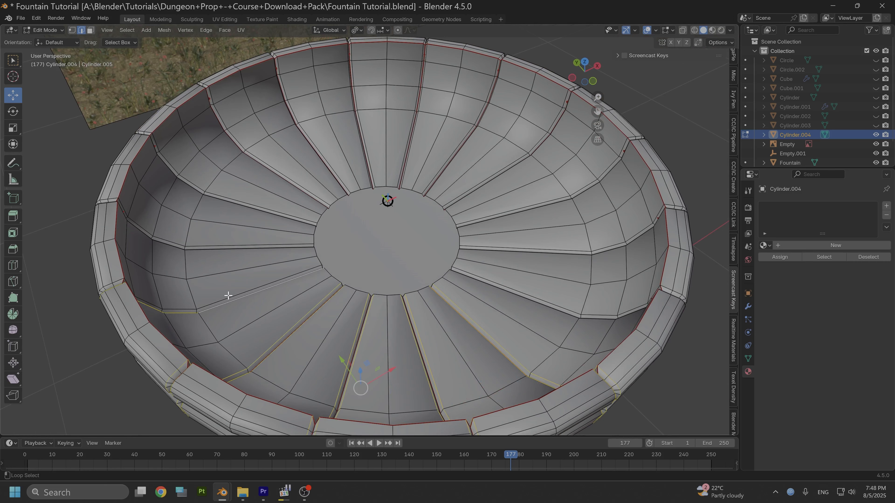
pyautogui.keyDown('alt'); pyautogui.keyDown('shift'); pyautogui.click(226, 296); pyautogui.keyUp('shift'); pyautogui.keyUp('alt')
pyautogui.keyDown('alt'); pyautogui.keyDown('shift'); pyautogui.click(215, 248); pyautogui.keyUp('shift'); pyautogui.keyUp('alt')
pyautogui.keyDown('alt'); pyautogui.keyDown('shift'); pyautogui.click(216, 244); pyautogui.keyUp('shift'); pyautogui.keyUp('alt')
# Step: Continue clockwise and add the border edge loops of the next five grooves to the selection
pyautogui.moveTo(234, 212); pyautogui.dragTo(302, 378, button='middle')
pyautogui.keyDown('alt'); pyautogui.keyDown('shift'); pyautogui.click(272, 384); pyautogui.keyUp('shift'); pyautogui.keyUp('alt')
pyautogui.keyDown('alt'); pyautogui.keyDown('shift'); pyautogui.click(261, 380); pyautogui.keyUp('shift'); pyautogui.keyUp('alt')
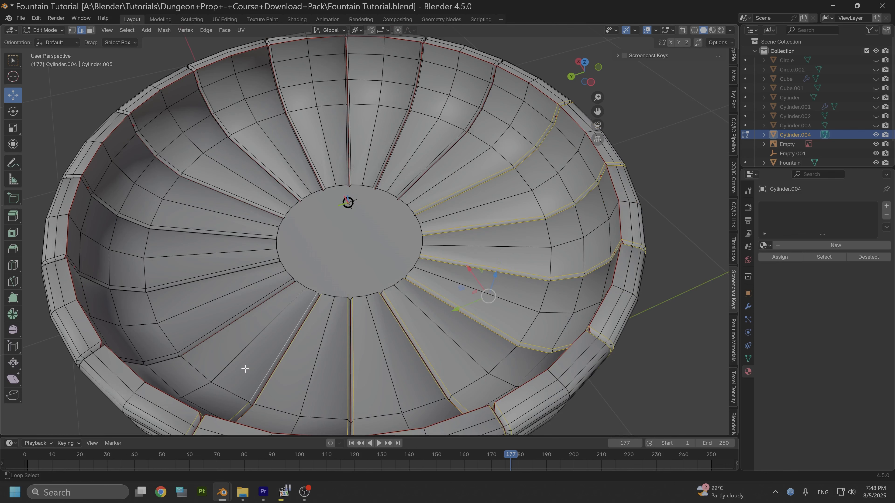
pyautogui.keyDown('alt'); pyautogui.keyDown('shift'); pyautogui.click(208, 342); pyautogui.keyUp('shift'); pyautogui.keyUp('alt')
pyautogui.keyDown('alt'); pyautogui.keyDown('shift'); pyautogui.click(196, 337); pyautogui.keyUp('shift'); pyautogui.keyUp('alt')
pyautogui.moveTo(193, 324); pyautogui.dragTo(246, 382, button='middle')
pyautogui.keyDown('alt'); pyautogui.keyDown('shift'); pyautogui.click(246, 383); pyautogui.keyUp('shift'); pyautogui.keyUp('alt')
pyautogui.keyDown('alt'); pyautogui.keyDown('shift'); pyautogui.click(229, 377); pyautogui.keyUp('shift'); pyautogui.keyUp('alt')
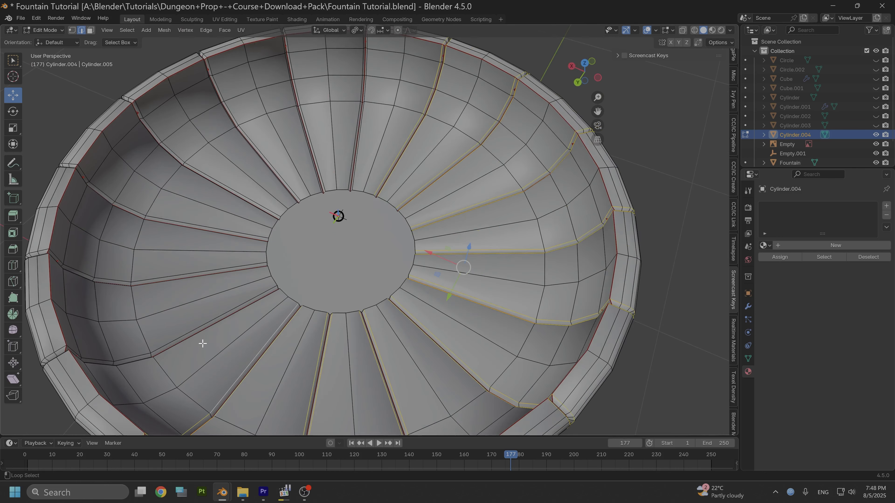
pyautogui.keyDown('alt'); pyautogui.keyDown('shift'); pyautogui.click(203, 343); pyautogui.keyUp('shift'); pyautogui.keyUp('alt')
pyautogui.keyDown('alt'); pyautogui.keyDown('shift'); pyautogui.click(165, 289); pyautogui.keyUp('shift'); pyautogui.keyUp('alt')
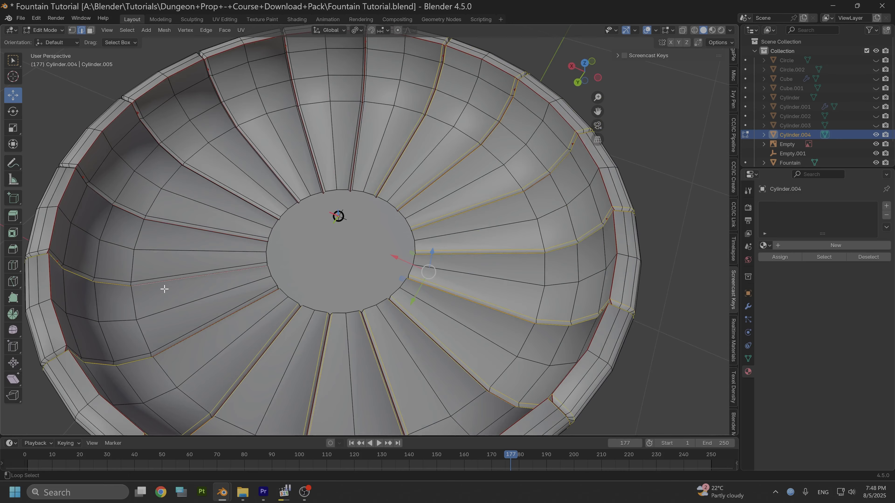
# Step: Extend the selection clockwise with the border edge loops of the remaining grooves, back round to the starting side
pyautogui.moveTo(166, 289); pyautogui.dragTo(299, 379, button='middle')
pyautogui.keyDown('alt'); pyautogui.keyDown('shift'); pyautogui.click(303, 381); pyautogui.keyUp('shift'); pyautogui.keyUp('alt')
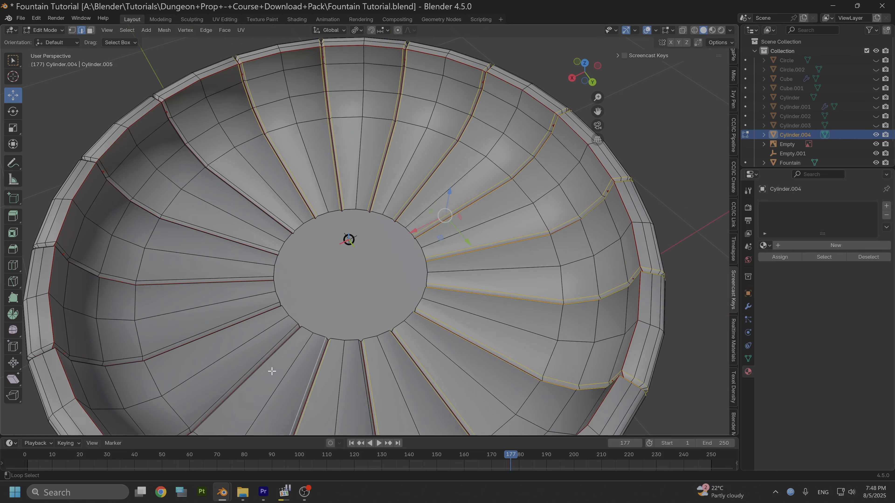
pyautogui.keyDown('alt'); pyautogui.keyDown('shift'); pyautogui.click(260, 368); pyautogui.keyUp('shift'); pyautogui.keyUp('alt')
pyautogui.keyDown('alt'); pyautogui.keyDown('shift'); pyautogui.click(247, 366); pyautogui.keyUp('shift'); pyautogui.keyUp('alt')
pyautogui.keyDown('alt'); pyautogui.keyDown('shift'); pyautogui.click(222, 336); pyautogui.keyUp('shift'); pyautogui.keyUp('alt')
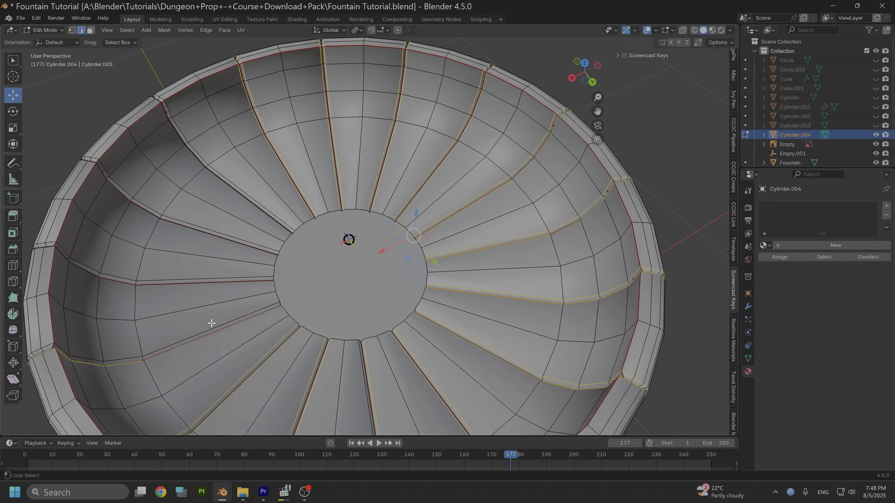
pyautogui.keyDown('alt'); pyautogui.keyDown('shift'); pyautogui.click(212, 324); pyautogui.keyUp('shift'); pyautogui.keyUp('alt')
pyautogui.keyDown('alt'); pyautogui.keyDown('shift'); pyautogui.click(213, 286); pyautogui.keyUp('shift'); pyautogui.keyUp('alt')
pyautogui.keyDown('alt'); pyautogui.keyDown('shift'); pyautogui.click(218, 278); pyautogui.keyUp('shift'); pyautogui.keyUp('alt')
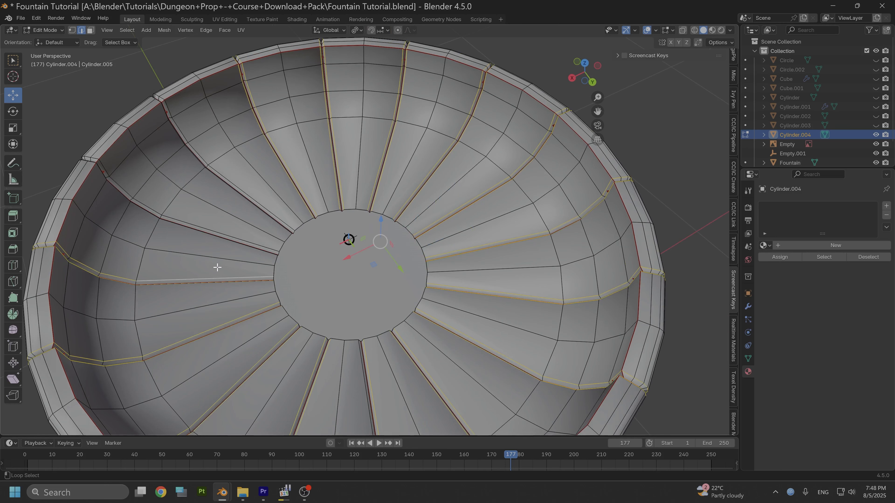
pyautogui.keyDown('alt'); pyautogui.keyDown('shift'); pyautogui.click(216, 241); pyautogui.keyUp('shift'); pyautogui.keyUp('alt')
pyautogui.keyDown('alt'); pyautogui.keyDown('shift'); pyautogui.click(223, 232); pyautogui.keyUp('shift'); pyautogui.keyUp('alt')
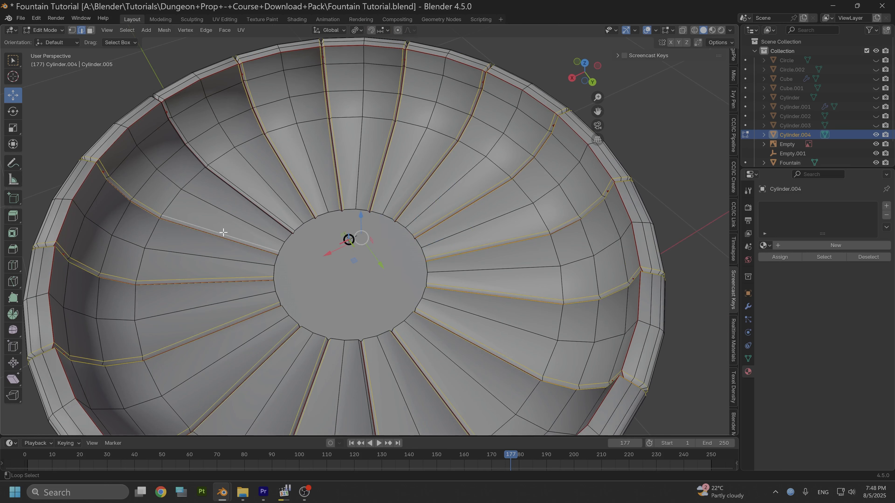
pyautogui.keyDown('alt'); pyautogui.keyDown('shift'); pyautogui.click(236, 202); pyautogui.keyUp('shift'); pyautogui.keyUp('alt')
pyautogui.moveTo(235, 202); pyautogui.dragTo(290, 184, button='middle')
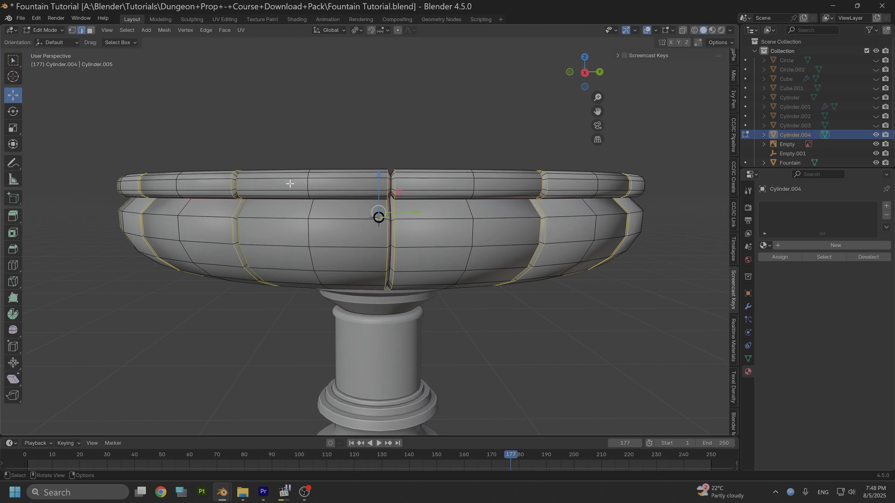
# Step: Mark all the selected groove border loops as seams and as sharp
pyautogui.hotkey('ctrl', 'e')
pyautogui.click(348, 220)
pyautogui.hotkey('ctrl', 'e')
pyautogui.click(341, 242)
pyautogui.moveTo(341, 242); pyautogui.dragTo(311, 317, button='middle')
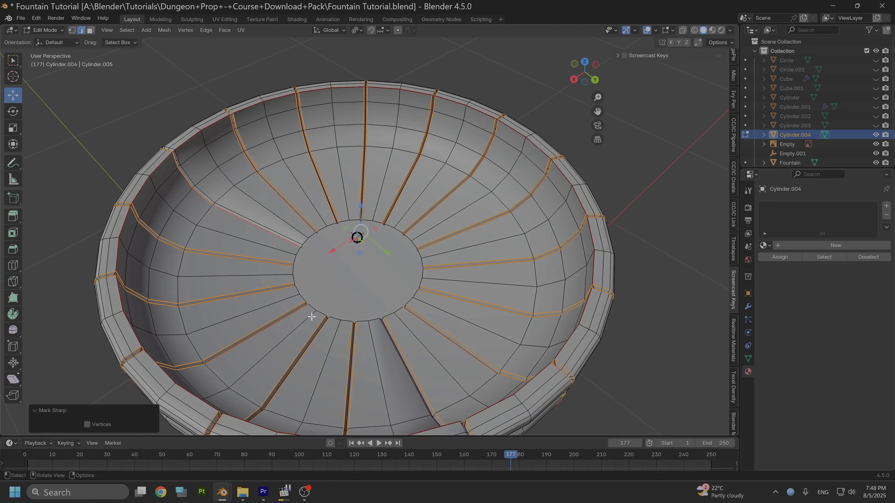
# Step: Select the missed border edge loop of the last groove and mark it as sharp and as a seam
pyautogui.click(395, 353)
pyautogui.rightClick(393, 353)
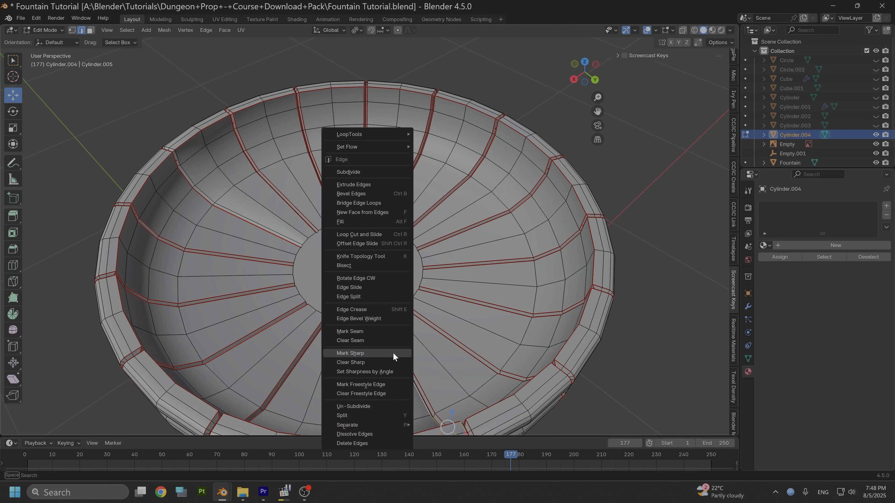
pyautogui.click(371, 353)
pyautogui.rightClick(365, 356)
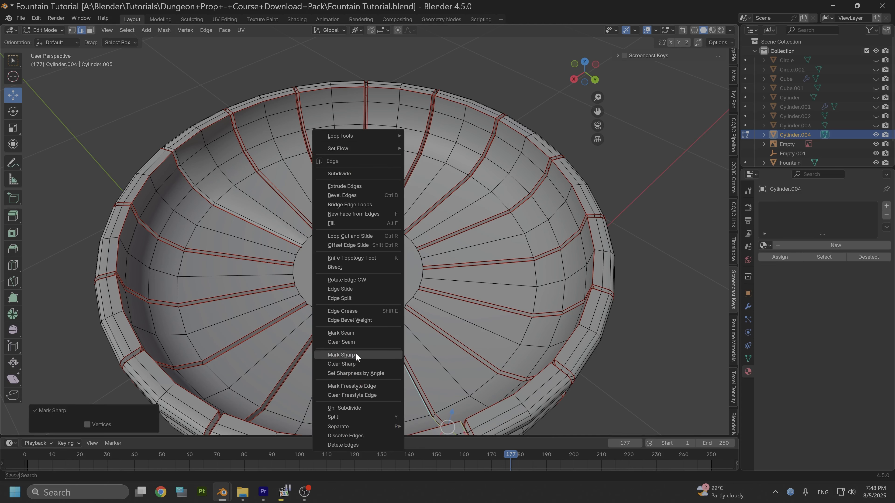
pyautogui.click(351, 334)
# Step: Select the circular edge loop around the bowl's inner floor and mark it as a seam and as sharp
pyautogui.moveTo(352, 333); pyautogui.dragTo(312, 322, button='middle')
pyautogui.scroll(3, 312, 323)
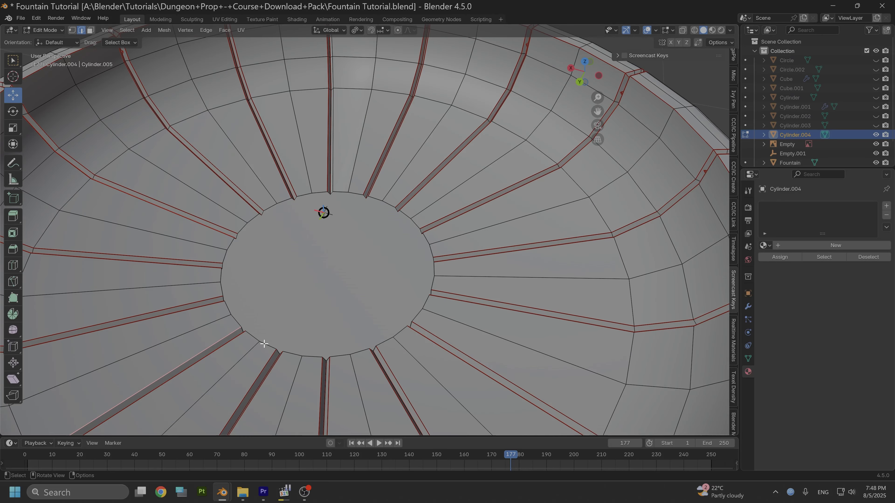
pyautogui.keyDown('alt'); pyautogui.moveTo(265, 344); pyautogui.dragTo(265, 345, button='middle'); pyautogui.keyUp('alt')
pyautogui.click(265, 358)
pyautogui.hotkey('ctrl', 'z')
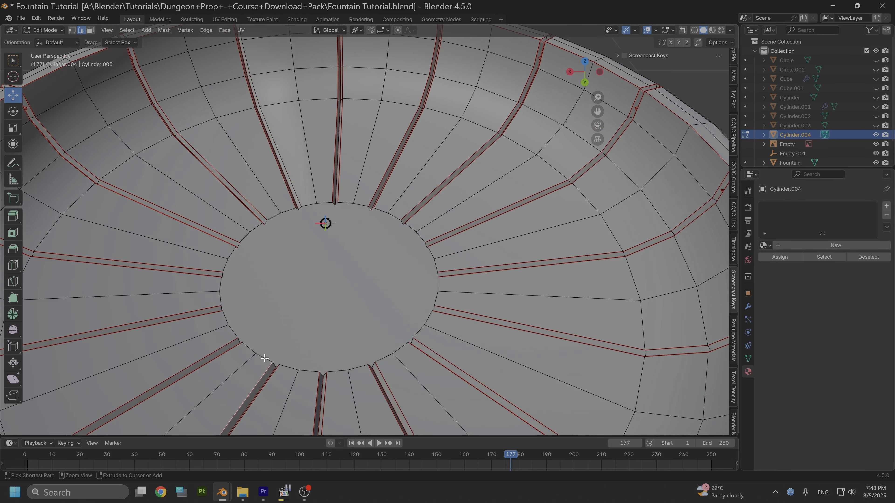
pyautogui.keyDown('alt'); pyautogui.keyDown('shift'); pyautogui.click(264, 358); pyautogui.keyUp('shift'); pyautogui.keyUp('alt')
pyautogui.keyDown('alt'); pyautogui.keyDown('shift'); pyautogui.click(264, 358); pyautogui.keyUp('shift'); pyautogui.keyUp('alt')
pyautogui.keyDown('alt'); pyautogui.keyDown('shift'); pyautogui.click(264, 359); pyautogui.keyUp('shift'); pyautogui.keyUp('alt')
pyautogui.moveTo(265, 358); pyautogui.dragTo(305, 325, button='middle')
pyautogui.rightClick(280, 343)
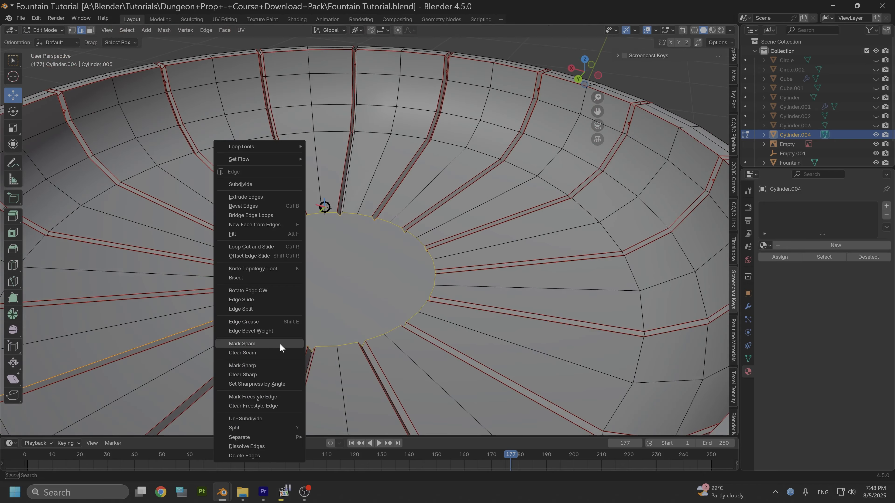
pyautogui.click(249, 343)
pyautogui.rightClick(265, 341)
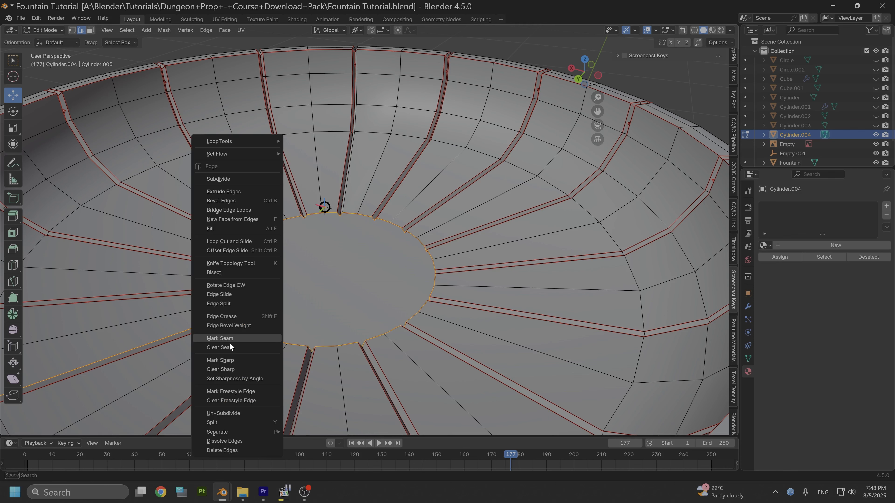
pyautogui.click(227, 360)
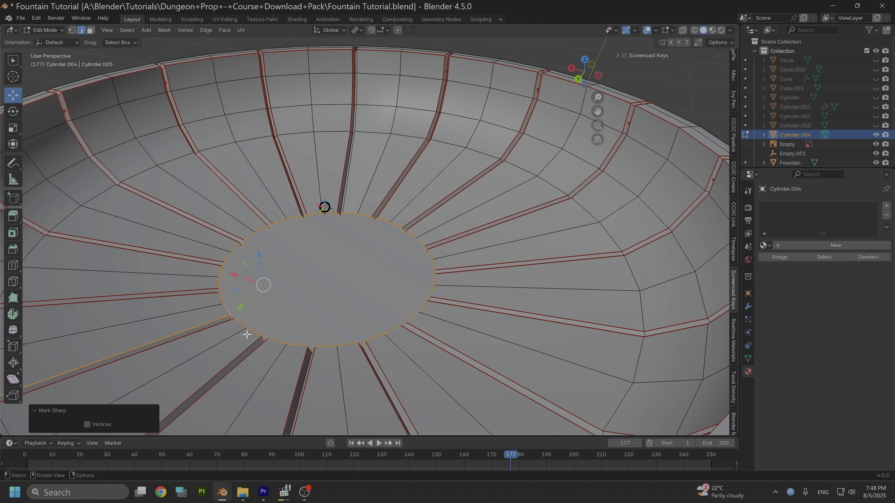
# Step: Return to Object Mode and hide the central pedestal so the bowl's underside is exposed
pyautogui.click(50, 32)
pyautogui.click(53, 40)
pyautogui.scroll(-3, 169, 141)
pyautogui.moveTo(207, 191); pyautogui.dragTo(219, 150, button='middle')
pyautogui.scroll(3, 225, 167)
pyautogui.scroll(-4, 230, 169)
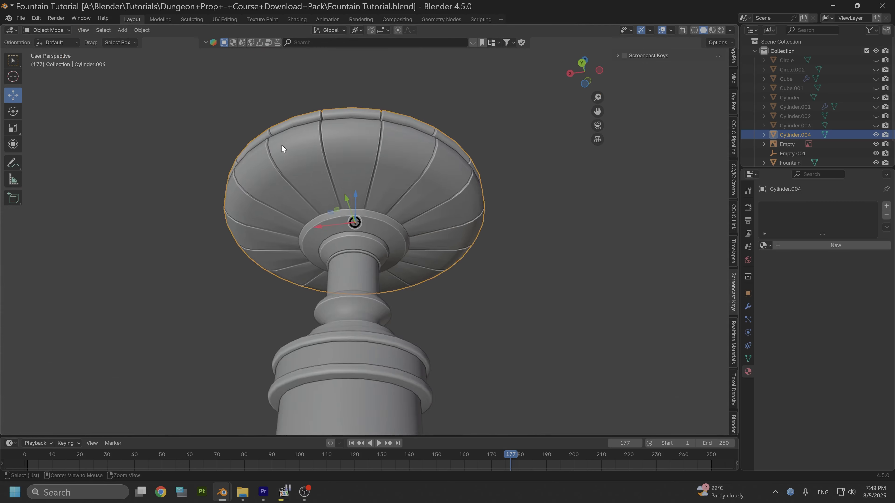
pyautogui.keyDown('alt'); pyautogui.moveTo(281, 145); pyautogui.dragTo(278, 171); pyautogui.keyUp('alt')
pyautogui.scroll(-3, 268, 190)
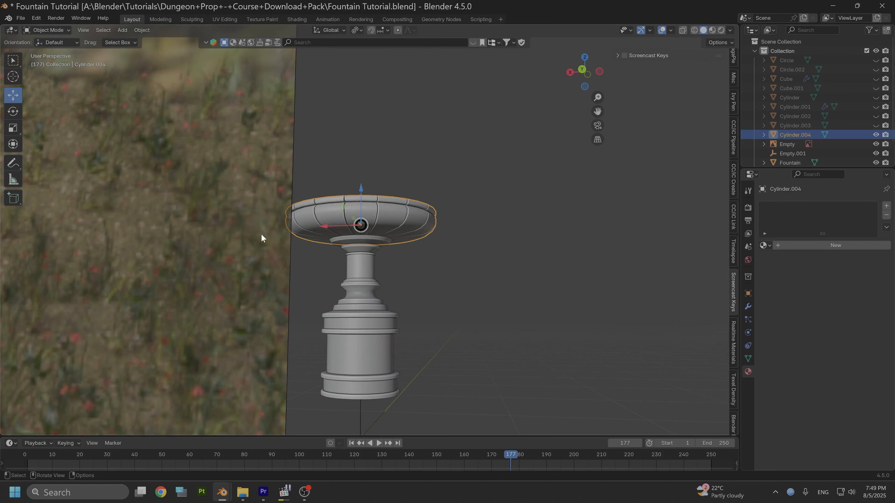
pyautogui.click(361, 310)
pyautogui.press('h')
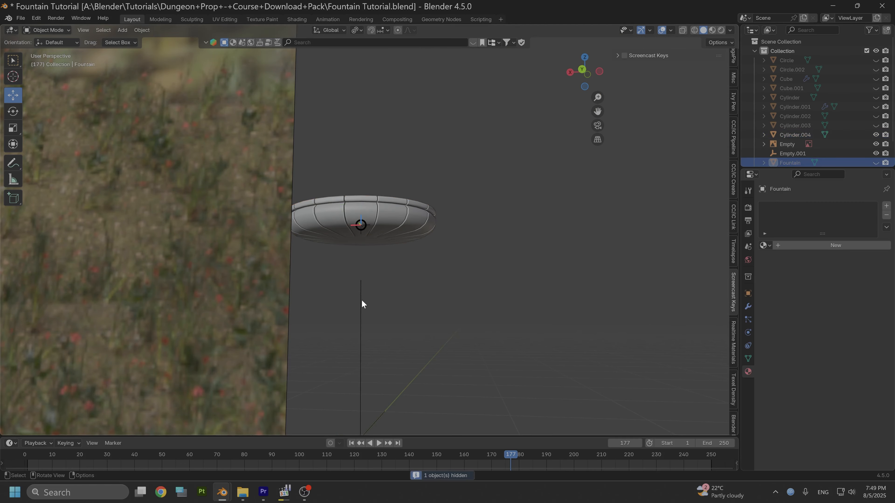
pyautogui.scroll(3, 361, 303)
pyautogui.moveTo(361, 303); pyautogui.dragTo(370, 268, button='middle')
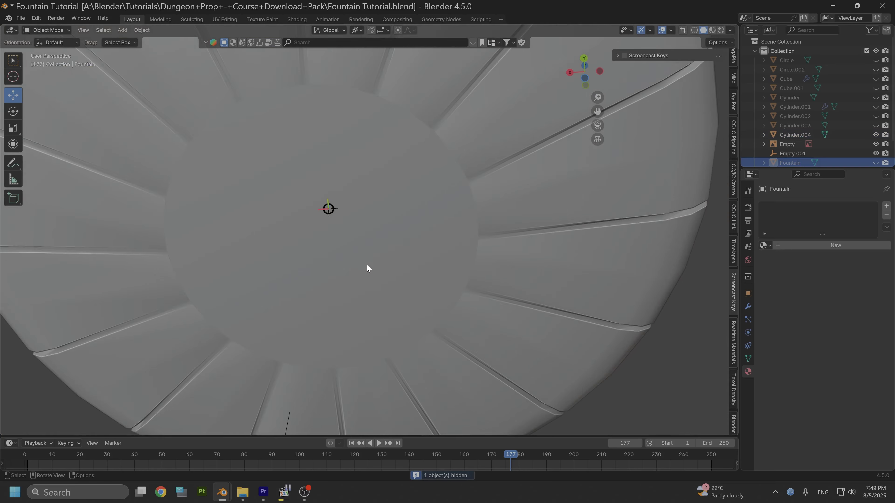
# Step: In Edit Mode on the bowl, select the flat circular face on its underside and delete it
pyautogui.scroll(2, 362, 257)
pyautogui.scroll(-1, 387, 257)
pyautogui.scroll(-4, 388, 282)
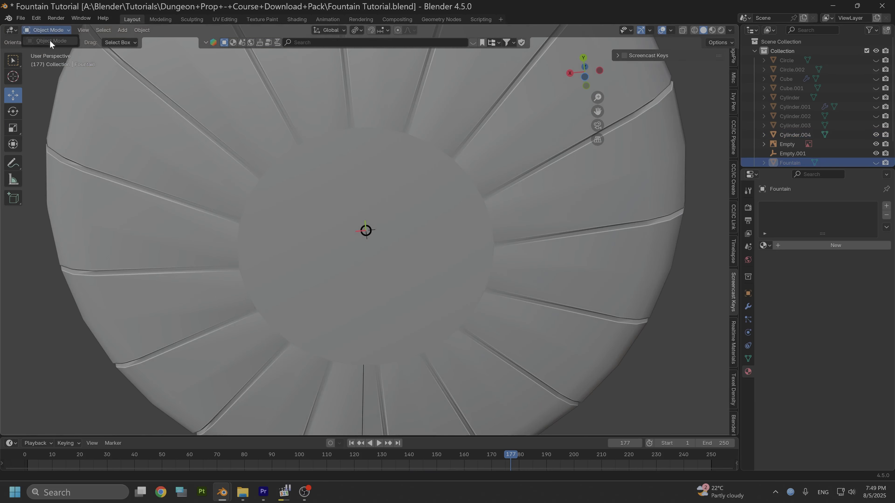
pyautogui.click(338, 232)
pyautogui.click(55, 31)
pyautogui.click(63, 52)
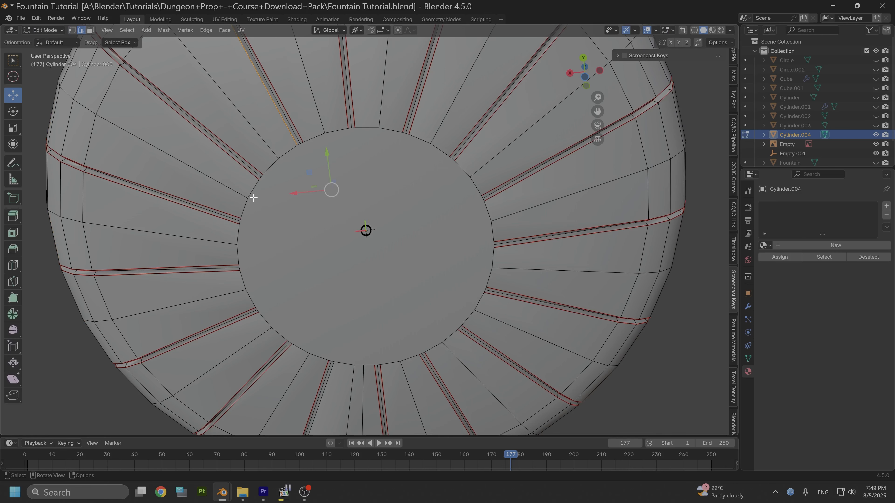
pyautogui.keyDown('alt'); pyautogui.keyDown('shift'); pyautogui.click(248, 192); pyautogui.keyUp('shift'); pyautogui.keyUp('alt')
pyautogui.keyDown('alt'); pyautogui.keyDown('shift'); pyautogui.click(249, 192); pyautogui.keyUp('shift'); pyautogui.keyUp('alt')
pyautogui.keyDown('alt'); pyautogui.keyDown('shift'); pyautogui.click(248, 193); pyautogui.keyUp('shift'); pyautogui.keyUp('alt')
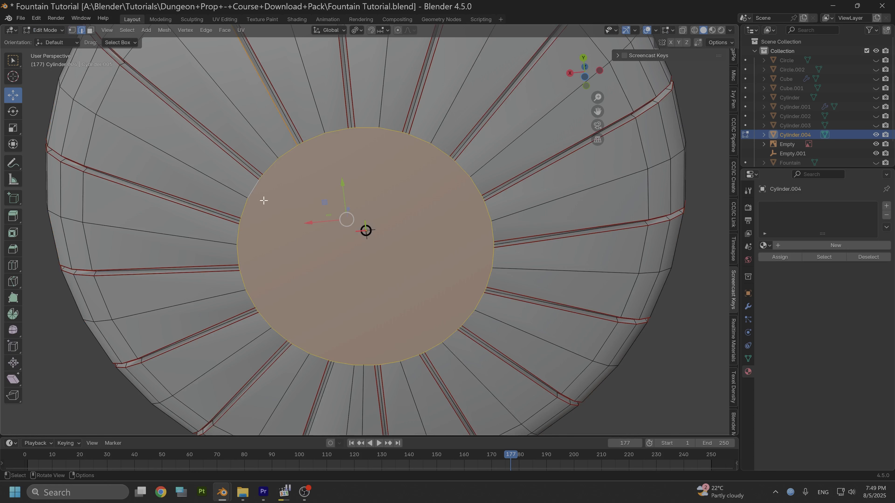
pyautogui.click(91, 30)
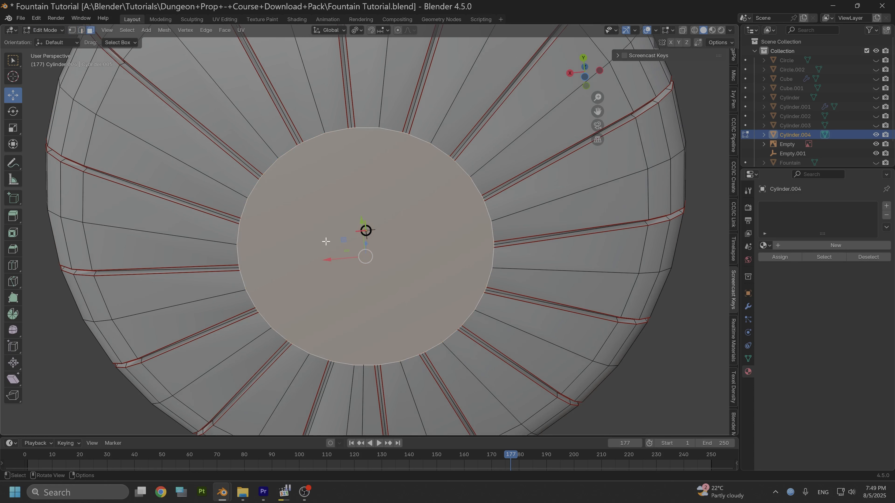
pyautogui.rightClick(310, 223)
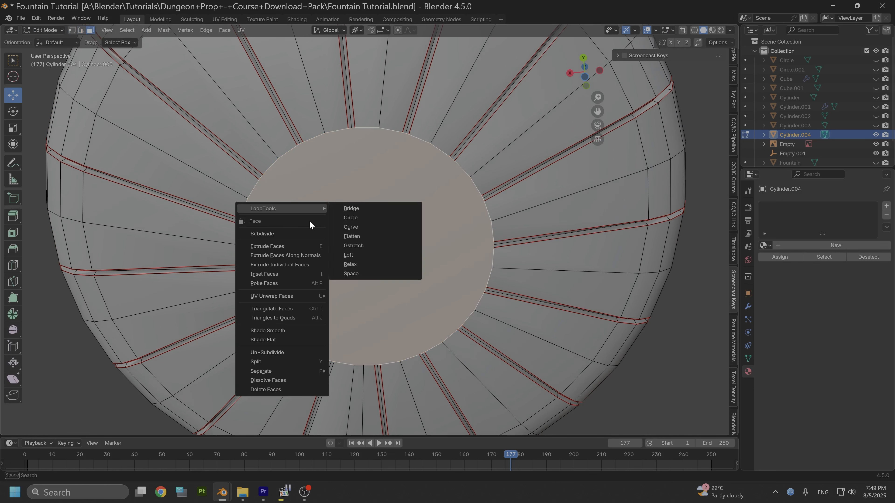
pyautogui.click(281, 390)
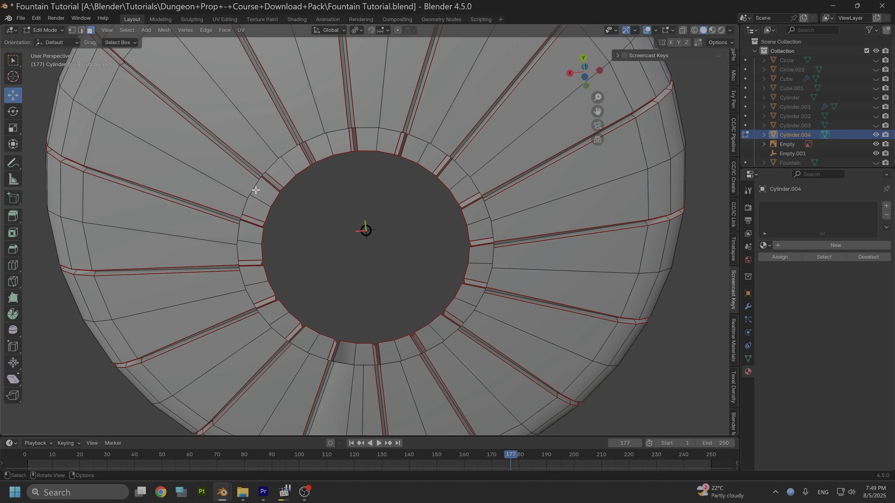
# Step: Select the outer edge loop around the opening in the bowl's underside and mark it as sharp and as a seam
pyautogui.keyDown('alt'); pyautogui.click(251, 184); pyautogui.keyUp('alt')
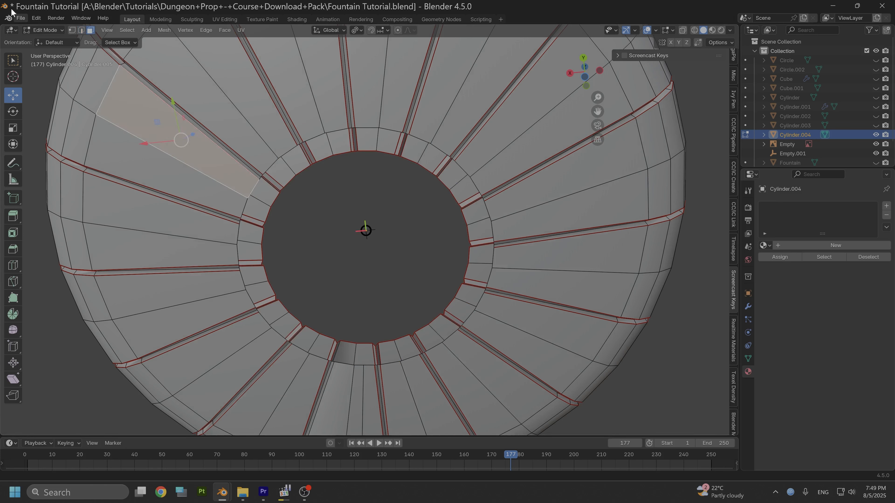
pyautogui.press('2')
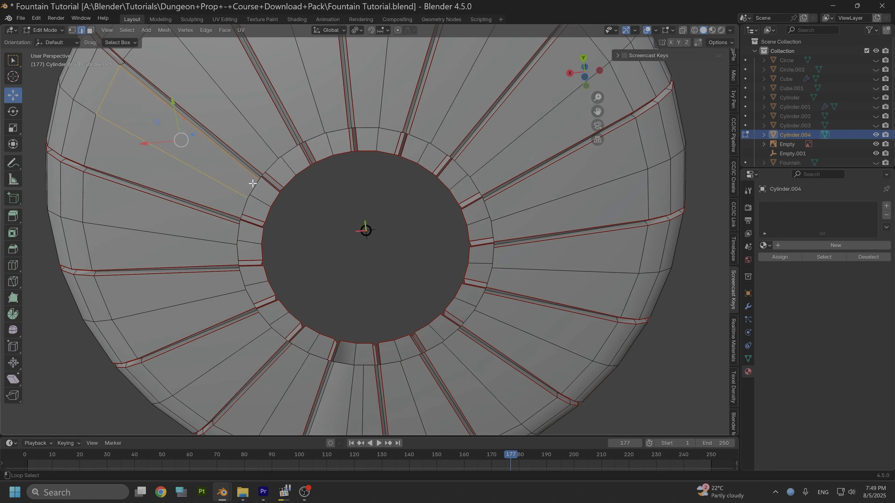
pyautogui.keyDown('alt'); pyautogui.keyDown('shift'); pyautogui.click(252, 186); pyautogui.keyUp('shift'); pyautogui.keyUp('alt')
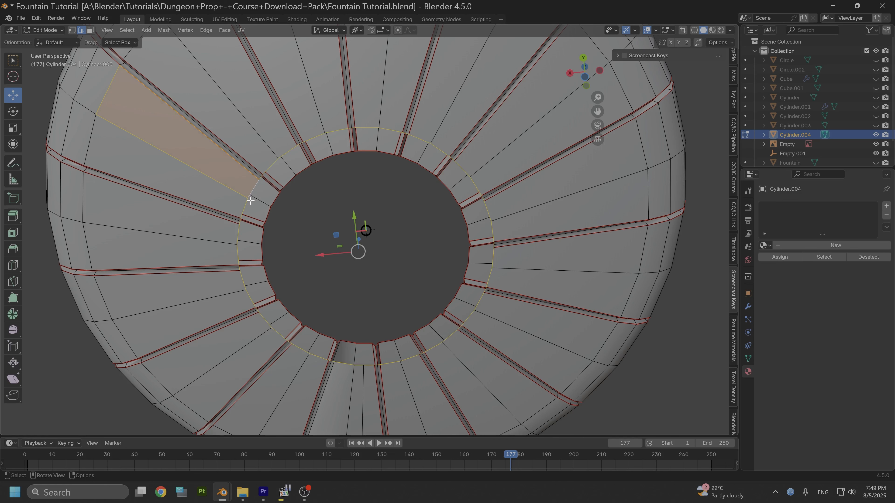
pyautogui.hotkey('alt', 'a')
pyautogui.keyDown('alt'); pyautogui.click(243, 203); pyautogui.keyUp('alt')
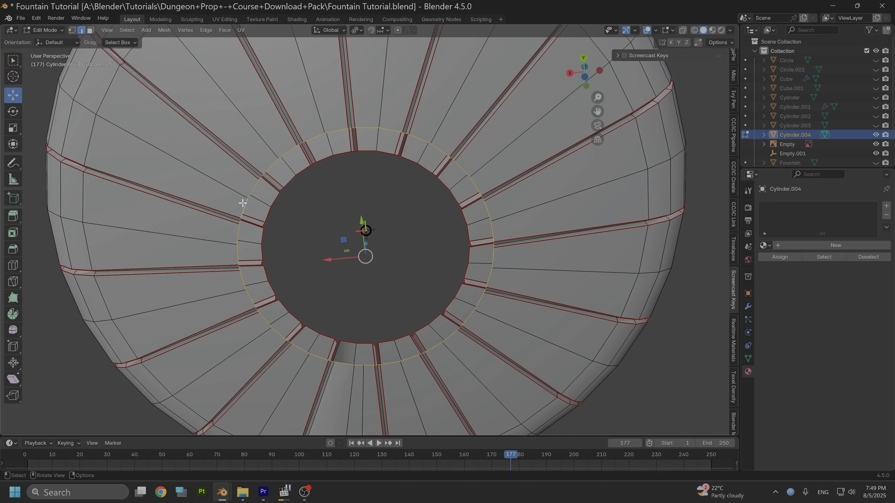
pyautogui.rightClick(242, 203)
pyautogui.click(206, 383)
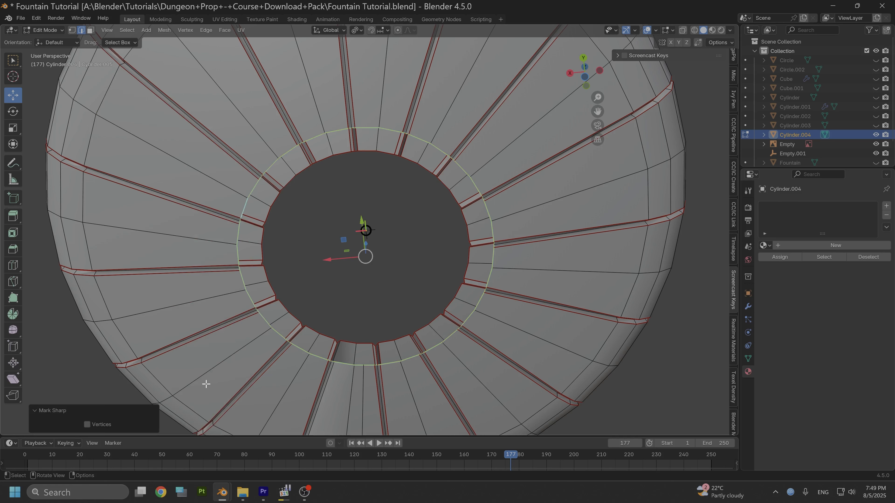
pyautogui.rightClick(249, 296)
pyautogui.click(224, 277)
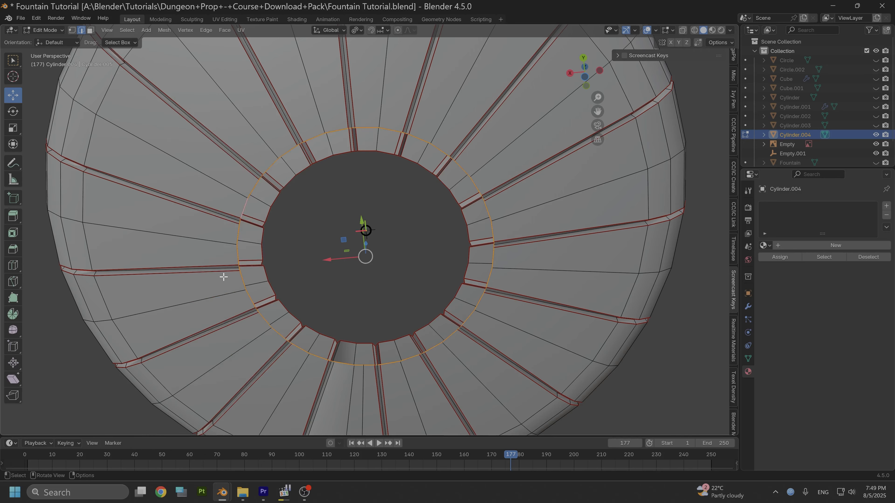
# Step: Return to Object Mode and unhide all hidden objects
pyautogui.moveTo(277, 278); pyautogui.dragTo(131, 142, button='middle')
pyautogui.scroll(3, 392, 318)
pyautogui.click(44, 30)
pyautogui.click(51, 40)
pyautogui.scroll(-4, 170, 132)
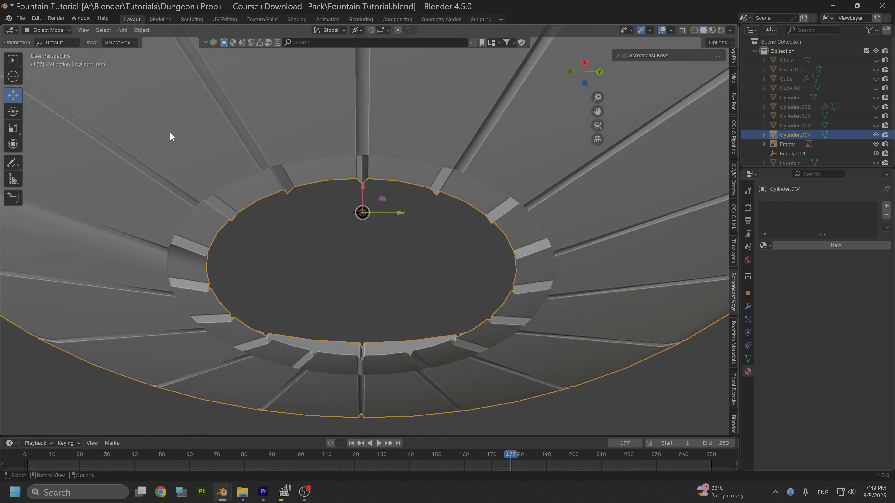
pyautogui.moveTo(410, 210); pyautogui.dragTo(322, 213, button='middle')
pyautogui.hotkey('alt', 'h')
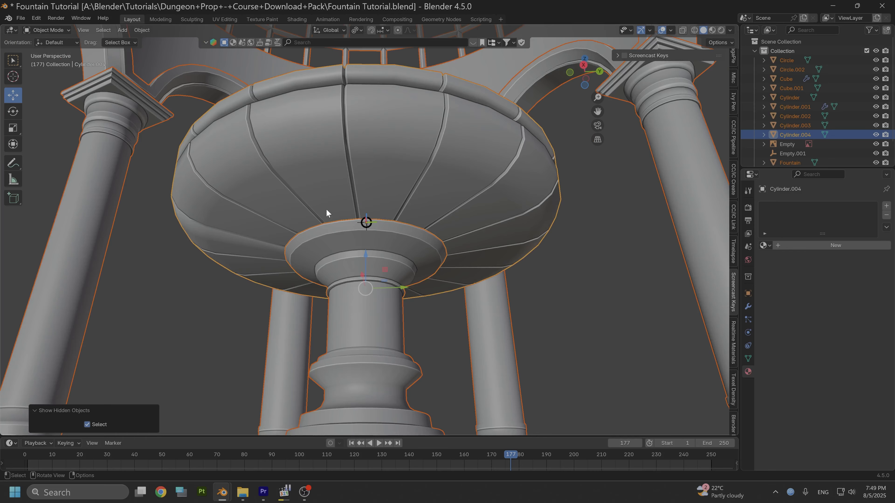
# Step: Deselect everything and examine the finished bowl on its pedestal inside the gazebo from several angles
pyautogui.moveTo(226, 240); pyautogui.dragTo(294, 243, button='middle')
pyautogui.moveTo(309, 249); pyautogui.dragTo(261, 266, button='middle')
pyautogui.scroll(-3, 243, 255)
pyautogui.moveTo(223, 243); pyautogui.dragTo(290, 247, button='middle')
pyautogui.click(238, 219)
pyautogui.scroll(-5, 243, 212)
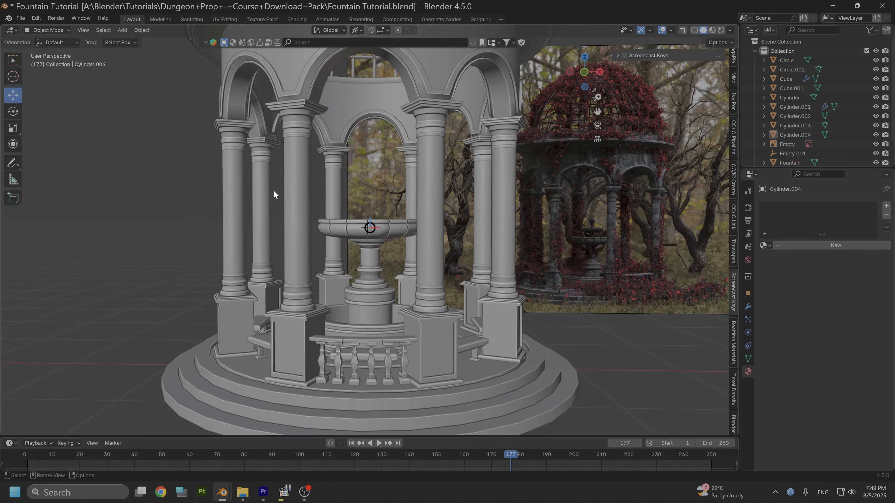
pyautogui.moveTo(274, 194); pyautogui.dragTo(298, 208, button='middle')
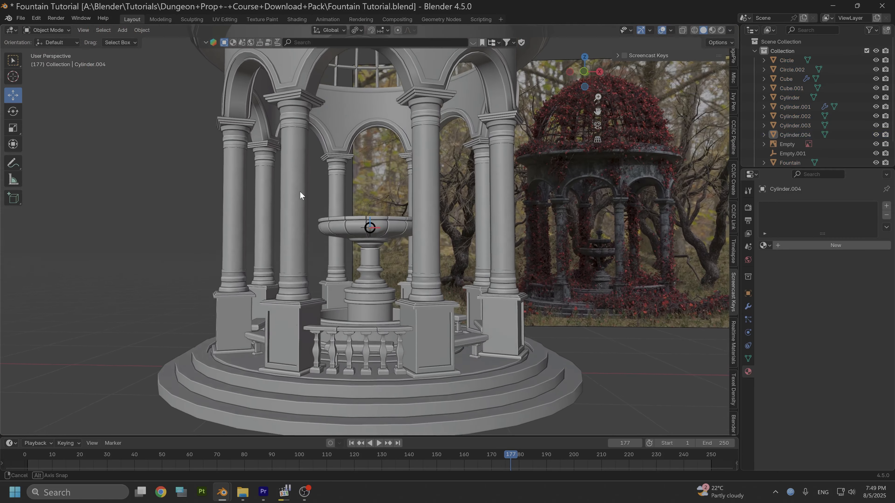
pyautogui.moveTo(300, 191); pyautogui.dragTo(326, 206, button='middle')
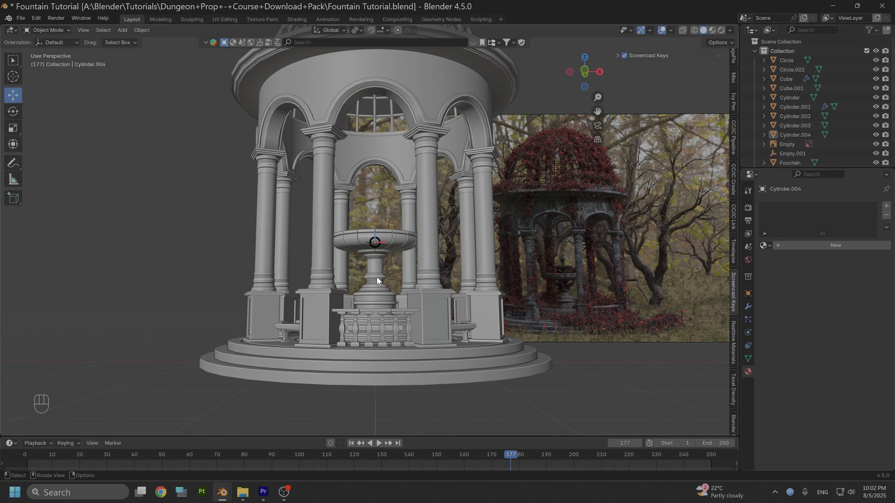
pyautogui.scroll(6, 396, 251)
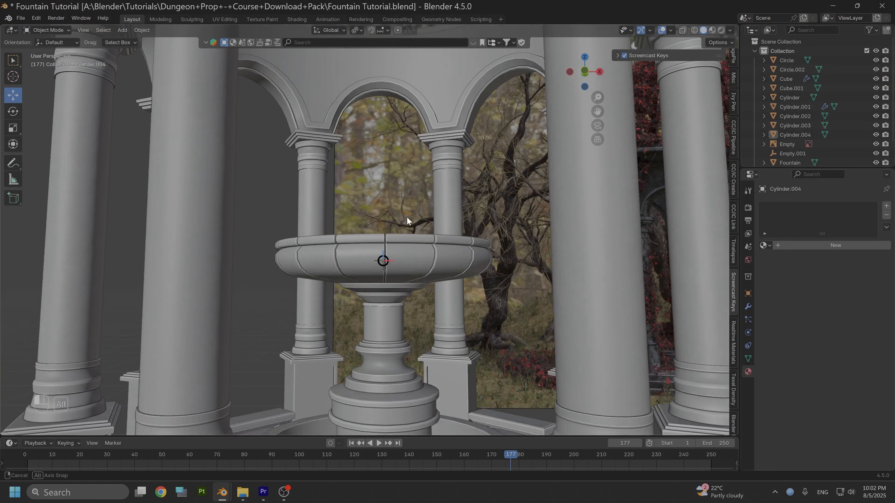
pyautogui.moveTo(406, 217); pyautogui.dragTo(419, 247, button='middle')
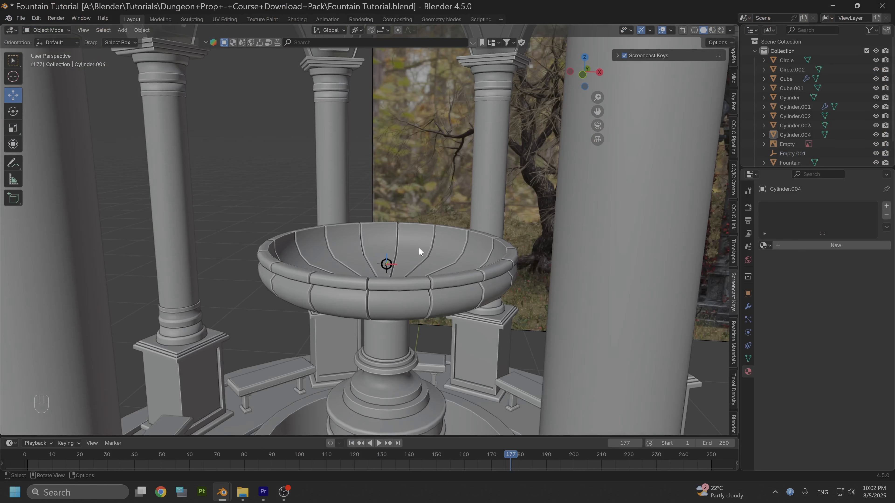
pyautogui.scroll(-5, 419, 247)
# Step: Hide the gazebo's columns, arched wall parts, roof cornice and dome cage one after another
pyautogui.click(415, 252)
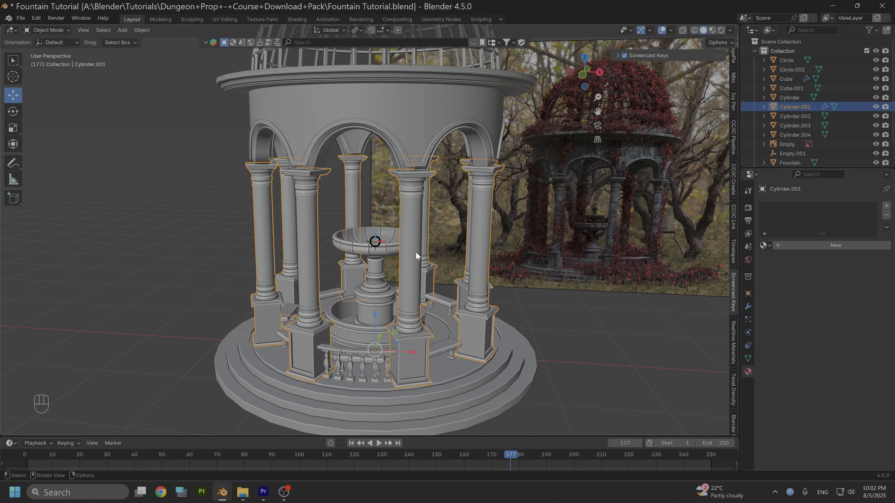
pyautogui.press('h')
pyautogui.click(389, 96)
pyautogui.press('h')
pyautogui.click(389, 127)
pyautogui.press('h')
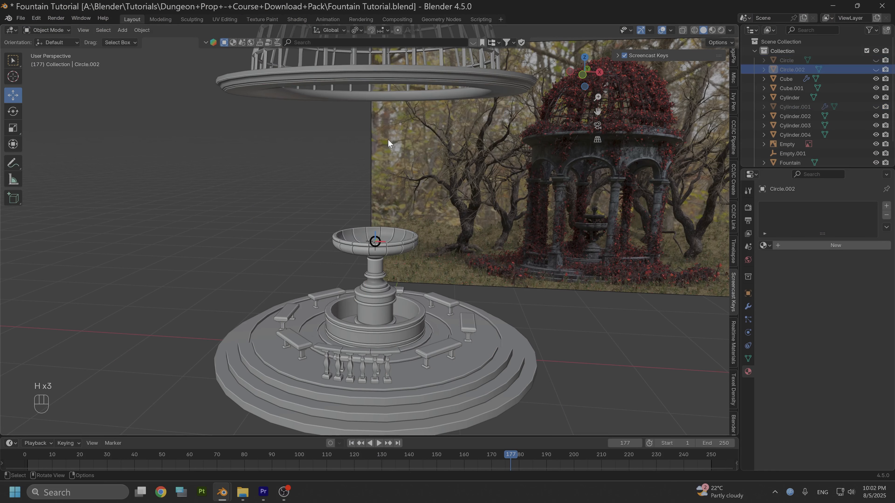
pyautogui.click(388, 81)
pyautogui.press('h')
pyautogui.click(386, 71)
pyautogui.press('h')
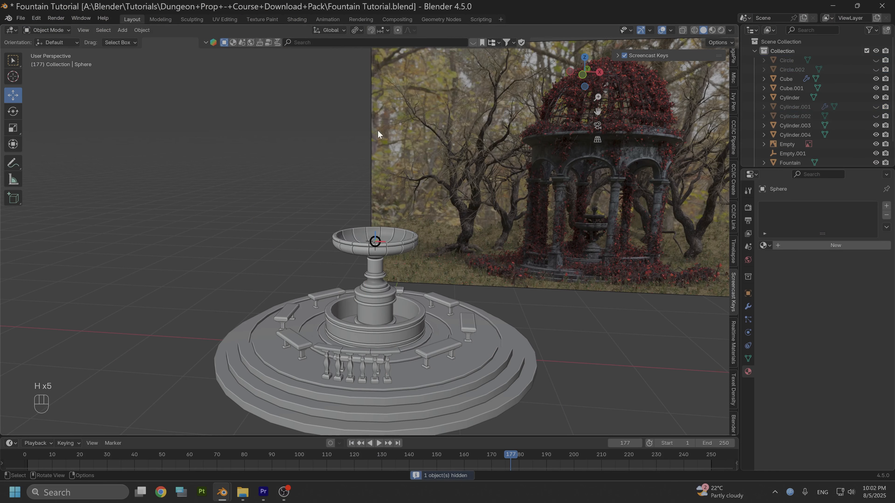
# Step: Select the central fountain pedestal, switch to the front orthographic view and turn on X-ray display
pyautogui.scroll(5, 392, 169)
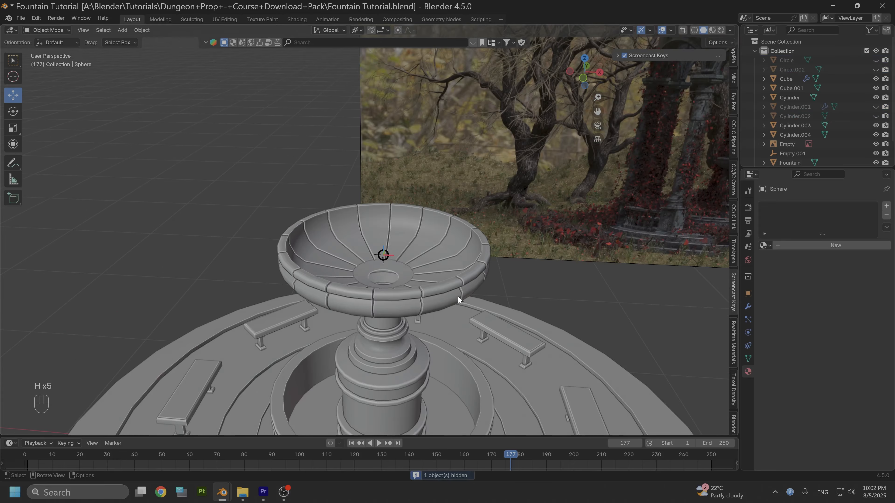
pyautogui.click(391, 370)
pyautogui.moveTo(391, 370); pyautogui.dragTo(367, 321, button='middle')
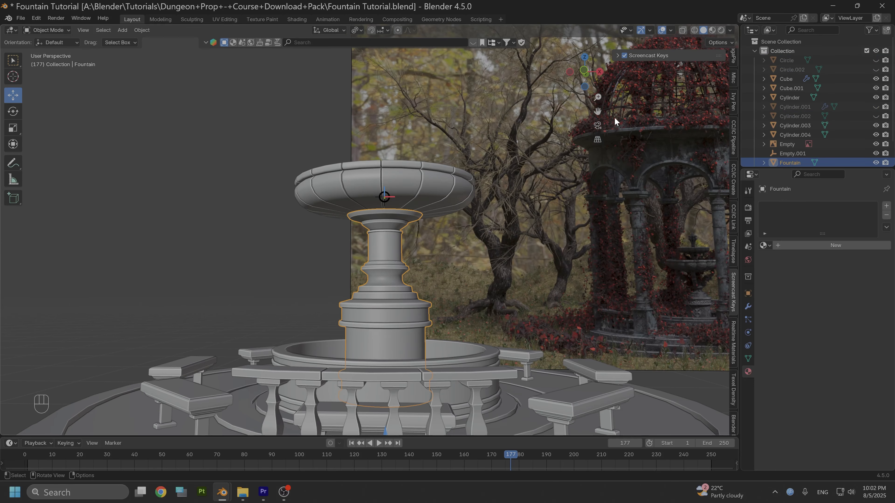
pyautogui.click(583, 71)
pyautogui.scroll(4, 323, 269)
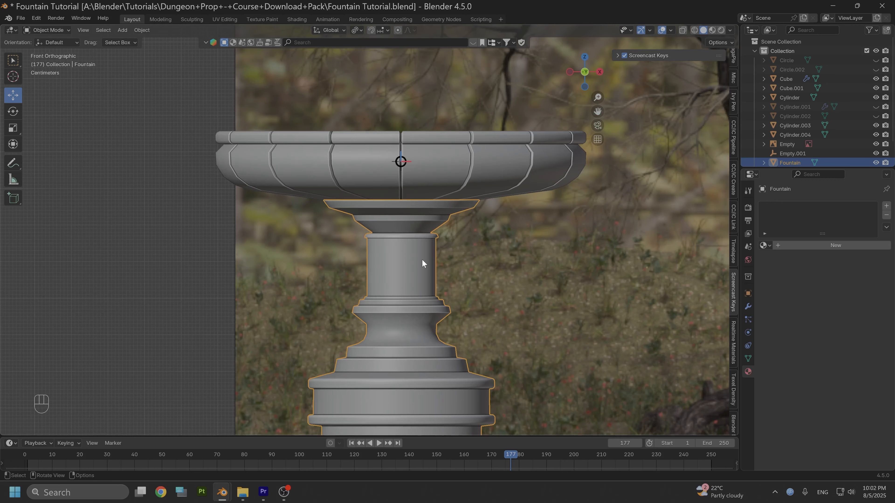
pyautogui.click(682, 31)
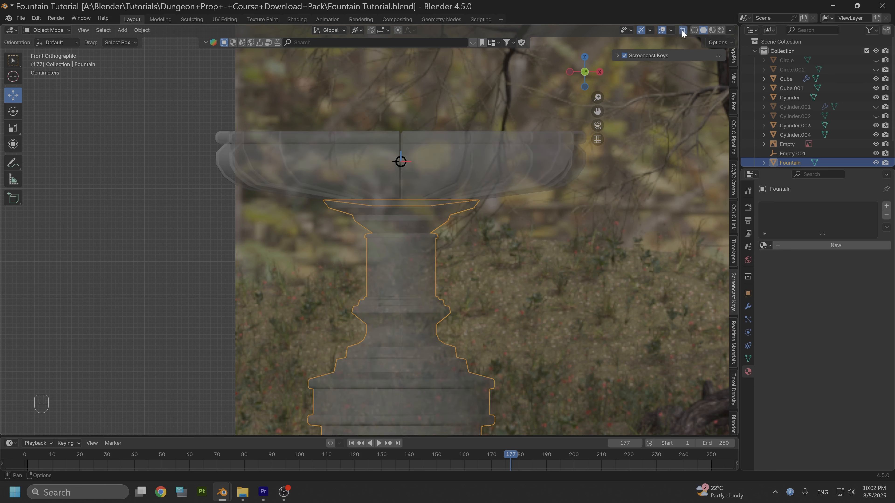
# Step: In Edit Mode, duplicate the upper part of the pedestal mesh and raise the copy about 0.508 m along Z
pyautogui.click(67, 31)
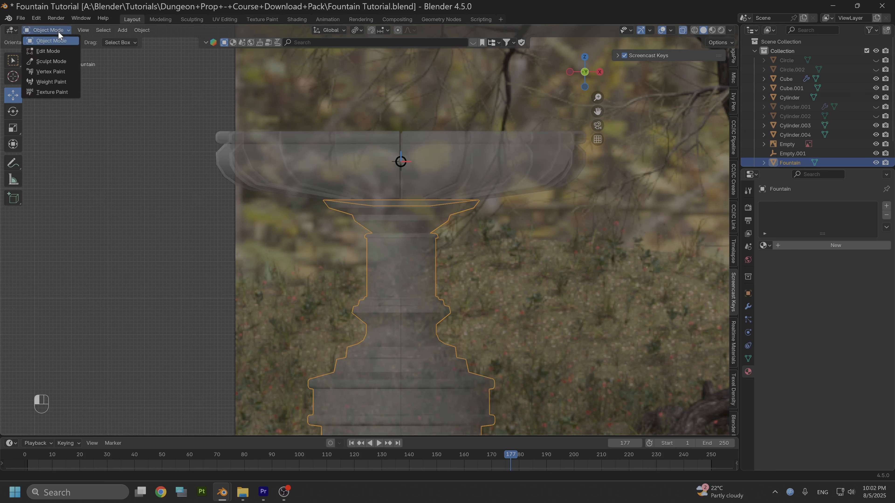
pyautogui.click(54, 49)
pyautogui.moveTo(285, 154); pyautogui.dragTo(527, 375)
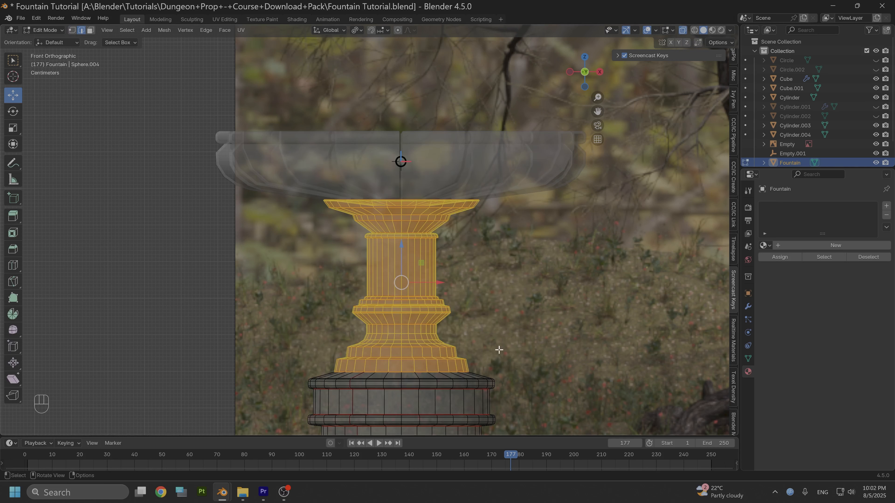
pyautogui.hotkey('shift', 'd')
pyautogui.rightClick(488, 334)
pyautogui.moveTo(398, 257); pyautogui.dragTo(395, 108)
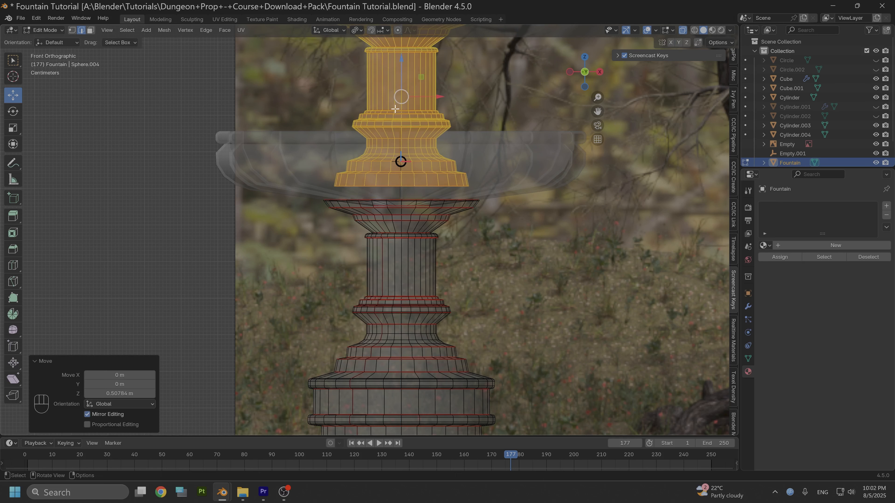
# Step: Separate the raised copy into its own object and select it in Object Mode with X-ray display off
pyautogui.rightClick(409, 133)
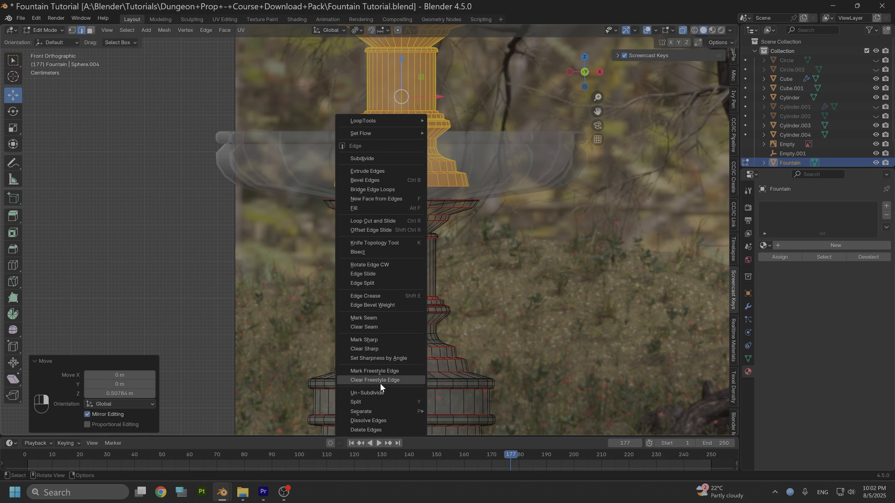
pyautogui.moveTo(377, 412)
pyautogui.click(442, 410)
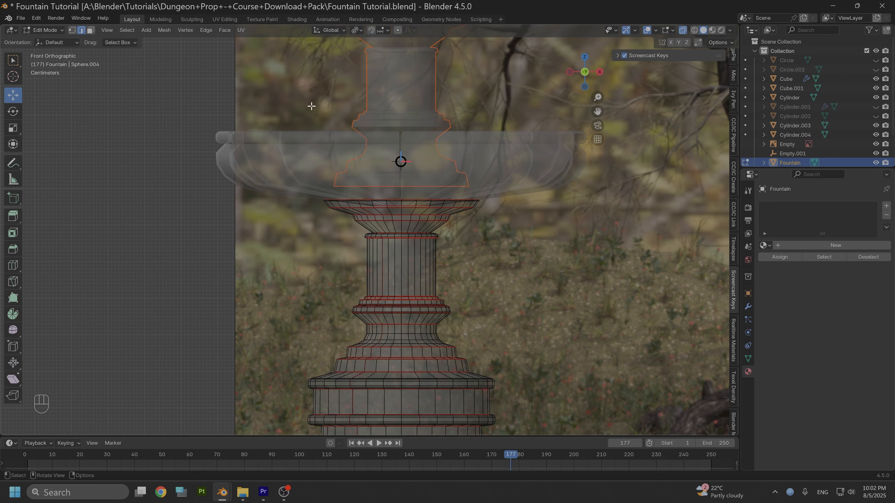
pyautogui.click(682, 31)
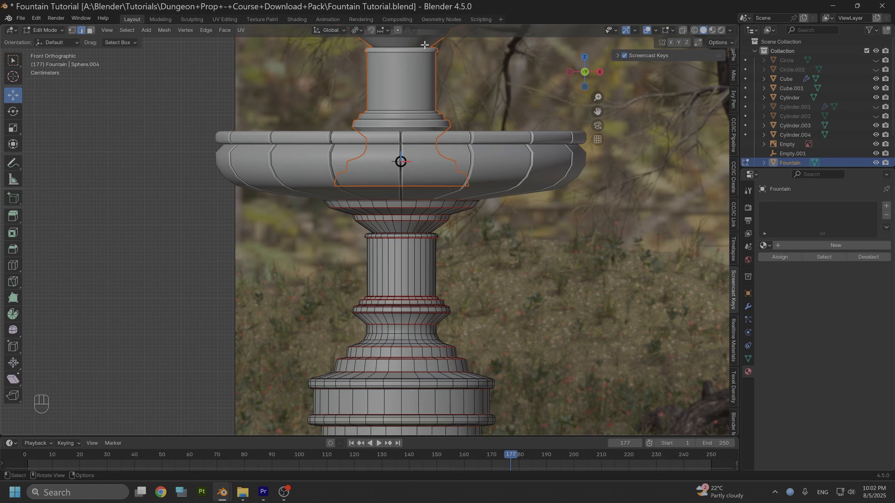
pyautogui.click(52, 30)
pyautogui.click(46, 42)
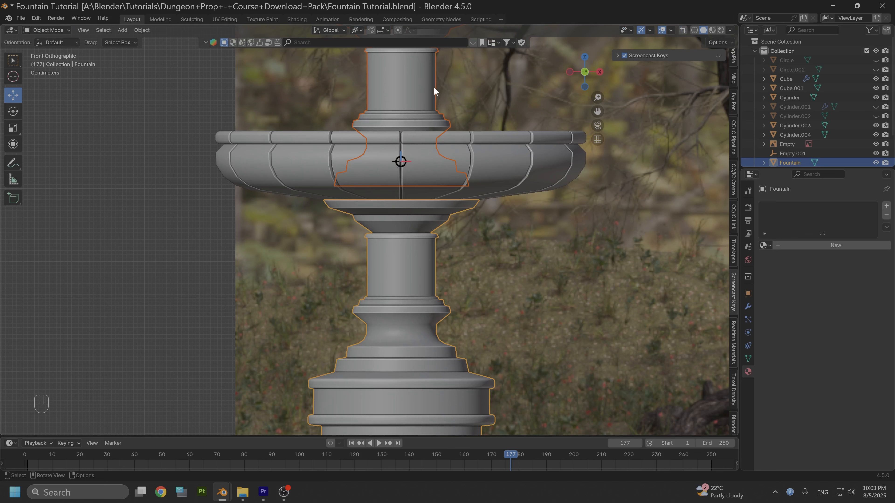
pyautogui.click(409, 90)
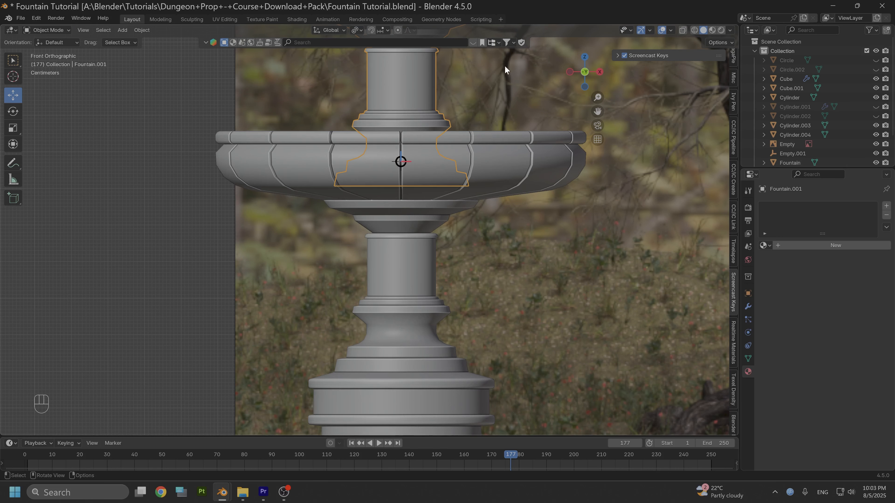
pyautogui.moveTo(505, 65); pyautogui.dragTo(497, 113, button='middle')
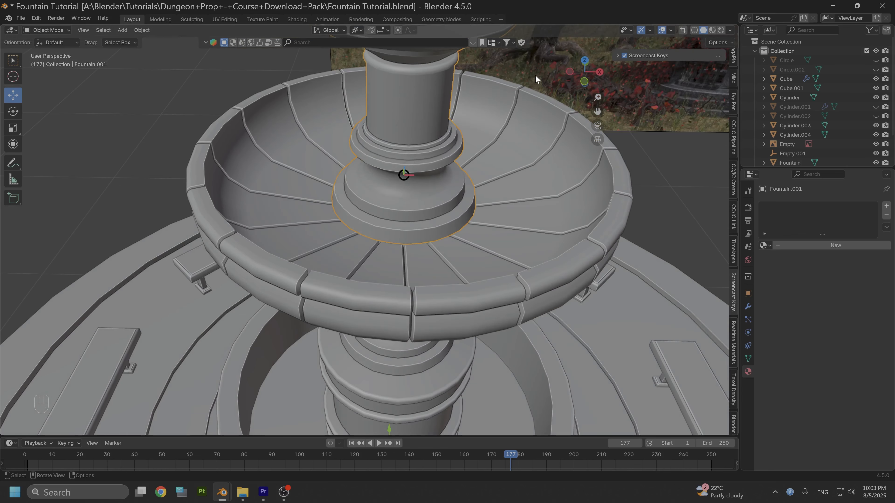
# Step: Try to scale the separated upper pedestal piece
pyautogui.press('s')
pyautogui.click(519, 100)
pyautogui.hotkey('ctrl', 'z')
# Step: Apply all transforms to the upper pedestal piece and set its origin to its geometry
pyautogui.hotkey('ctrl', 'a')
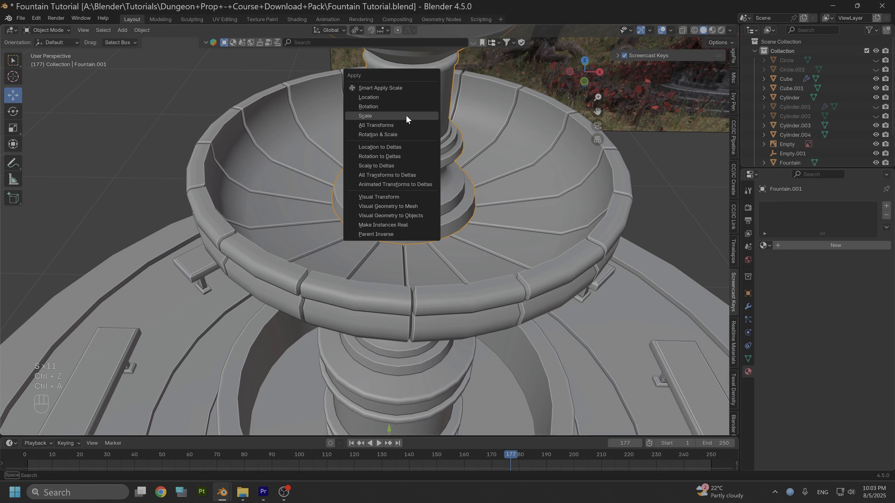
pyautogui.click(400, 125)
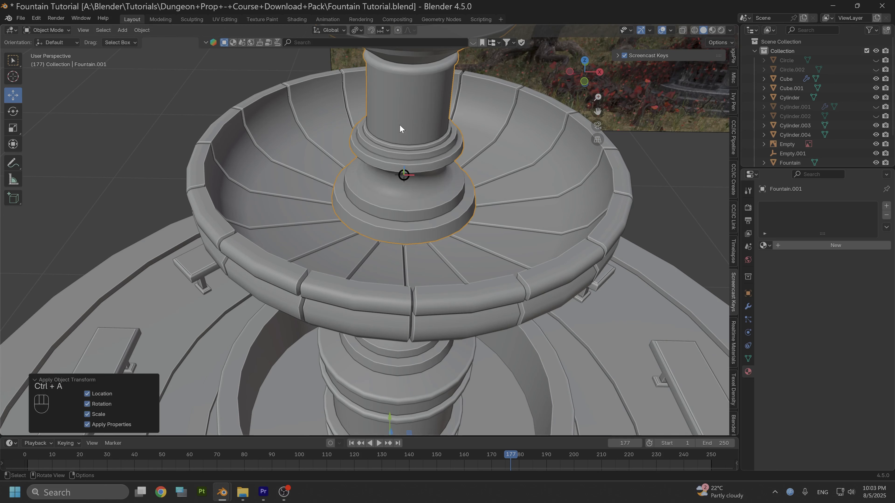
pyautogui.rightClick(399, 125)
pyautogui.moveTo(400, 124)
pyautogui.click(454, 135)
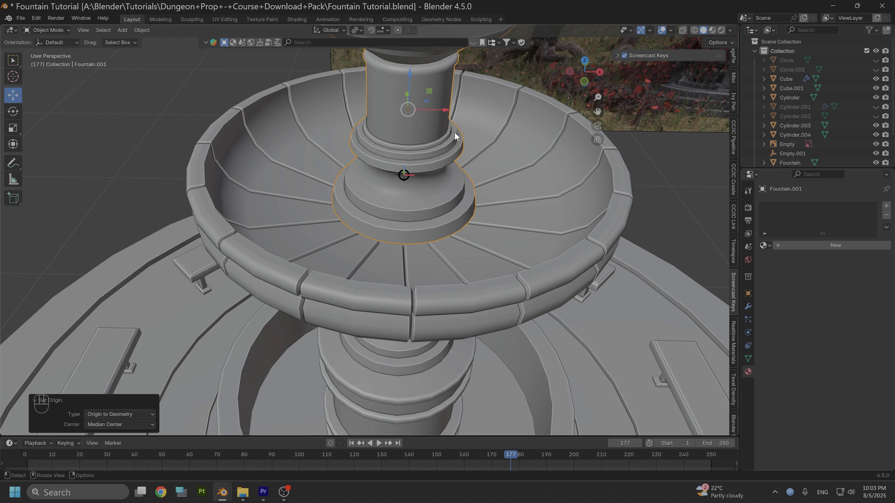
# Step: Snap the 3D cursor to the upper pedestal piece and scale the piece uniformly to about 0.843
pyautogui.hotkey('shift', 's')
pyautogui.click(421, 194)
pyautogui.press('s')
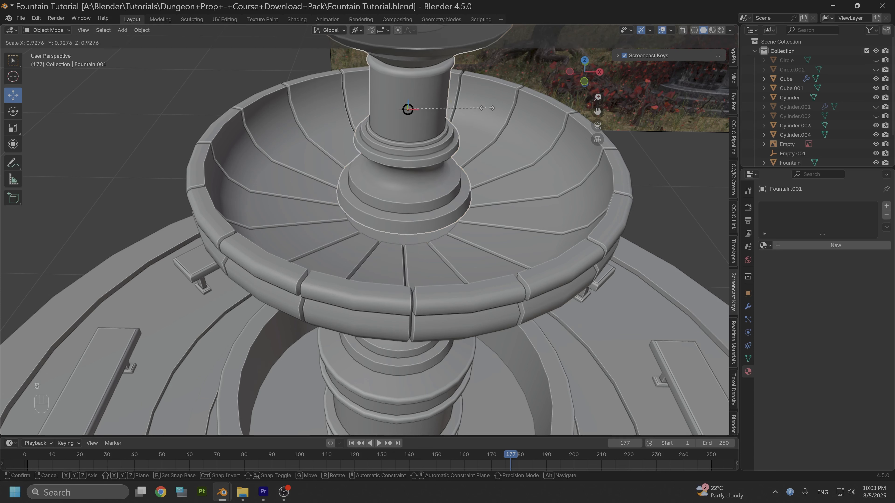
pyautogui.click(481, 118)
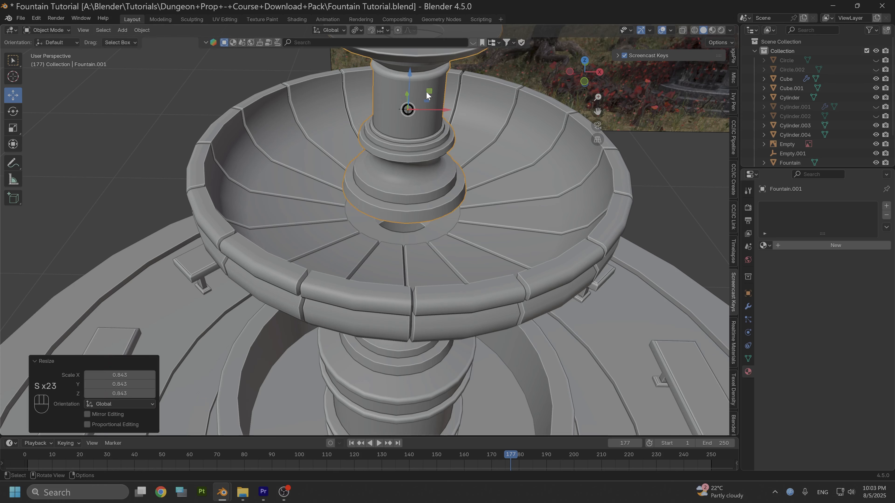
# Step: Lower the upper pedestal piece about 0.069 m along Z so its base meets the bowl floor
pyautogui.moveTo(408, 86); pyautogui.dragTo(407, 112)
pyautogui.scroll(2, 424, 131)
pyautogui.keyDown('alt'); pyautogui.moveTo(455, 159); pyautogui.dragTo(420, 153); pyautogui.keyUp('alt')
pyautogui.scroll(8, 422, 158)
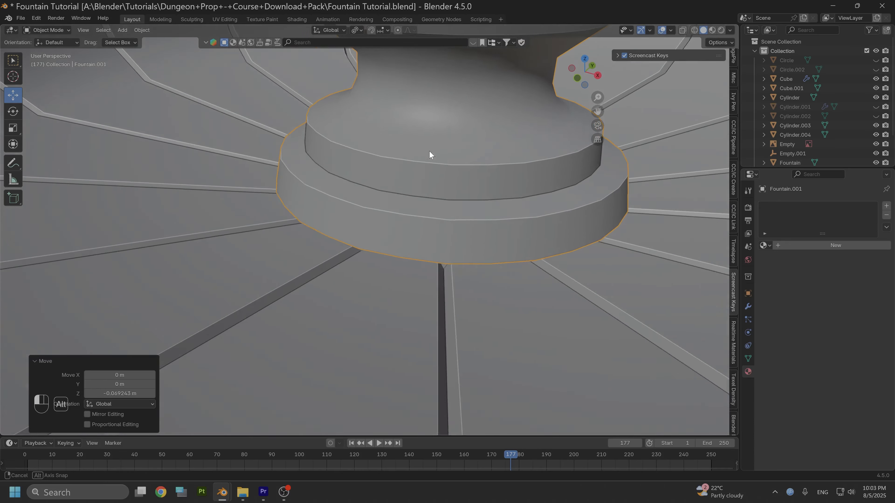
pyautogui.scroll(-10, 441, 146)
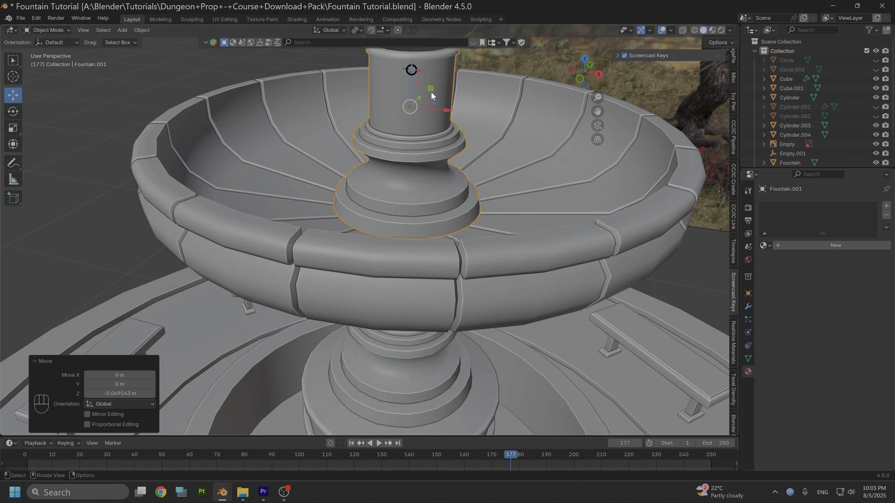
pyautogui.scroll(-4, 430, 91)
pyautogui.keyDown('alt'); pyautogui.moveTo(467, 109); pyautogui.dragTo(487, 75); pyautogui.keyUp('alt')
# Step: In front view, scale the upper pedestal piece by about 0.81 and lower it about 0.028 m along Z
pyautogui.click(582, 73)
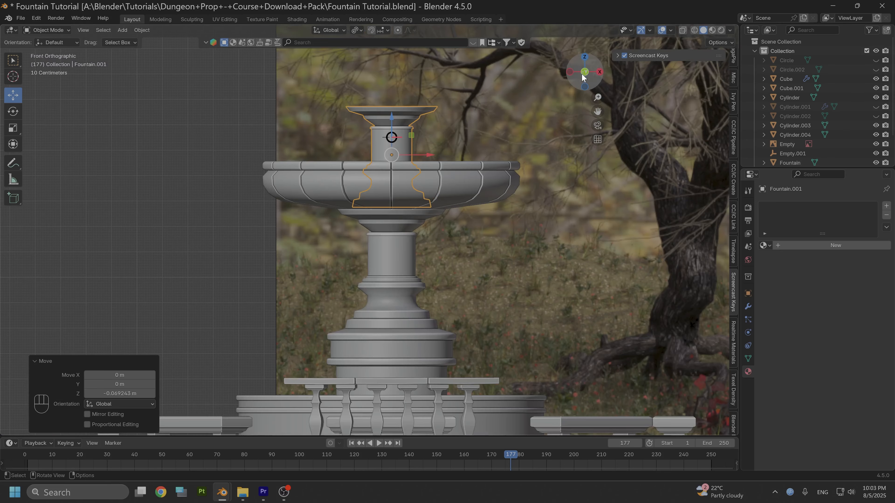
pyautogui.scroll(2, 441, 115)
pyautogui.scroll(-7, 441, 115)
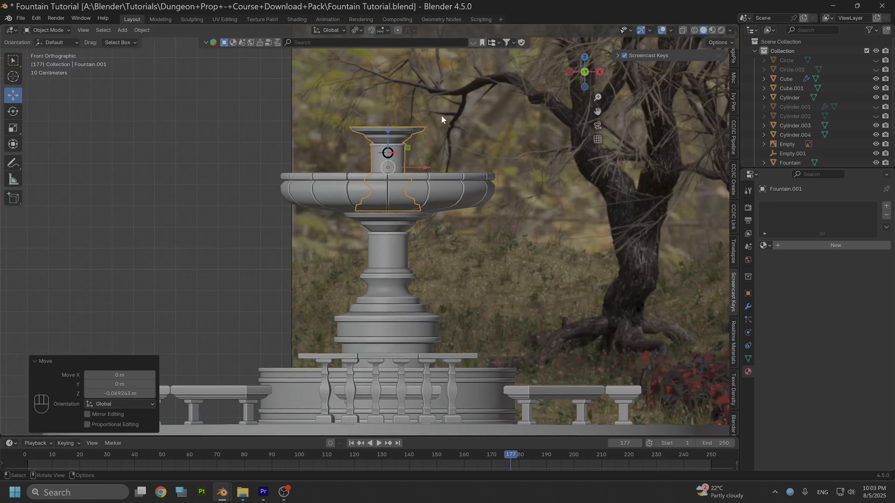
pyautogui.scroll(6, 480, 152)
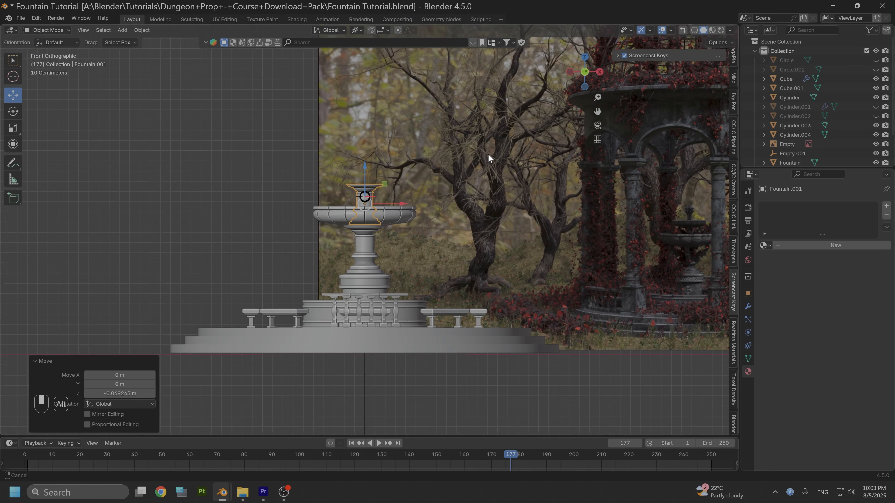
pyautogui.keyDown('shift'); pyautogui.moveTo(512, 135); pyautogui.dragTo(447, 205, button='middle'); pyautogui.keyUp('shift')
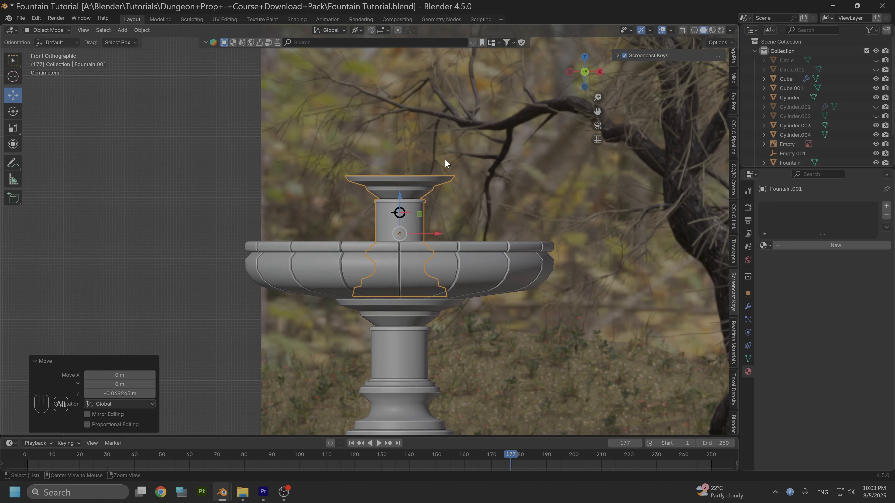
pyautogui.press('s')
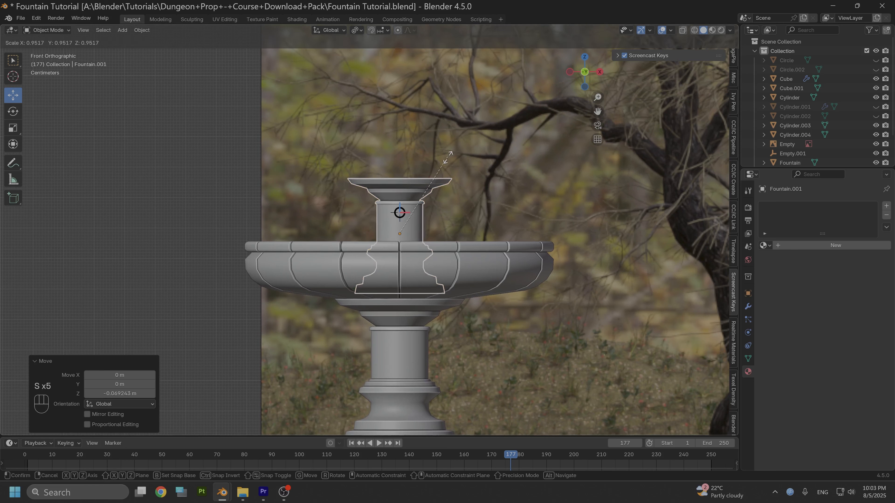
pyautogui.click(442, 165)
pyautogui.press('g')
pyautogui.press('z')
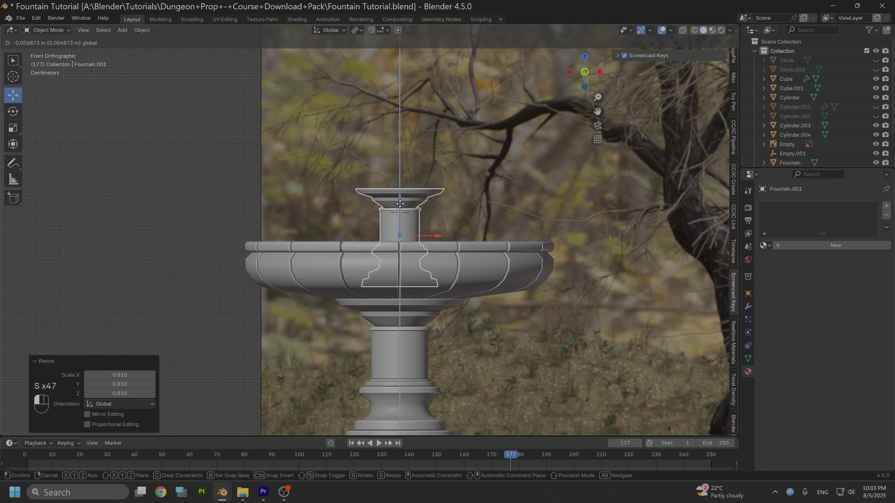
pyautogui.click(406, 203)
# Step: In Edit Mode, select the bowl's central hole edge loop, snap the 3D cursor to it and scale the loop to about 0.767
pyautogui.moveTo(406, 203); pyautogui.dragTo(439, 228, button='middle')
pyautogui.scroll(5, 456, 266)
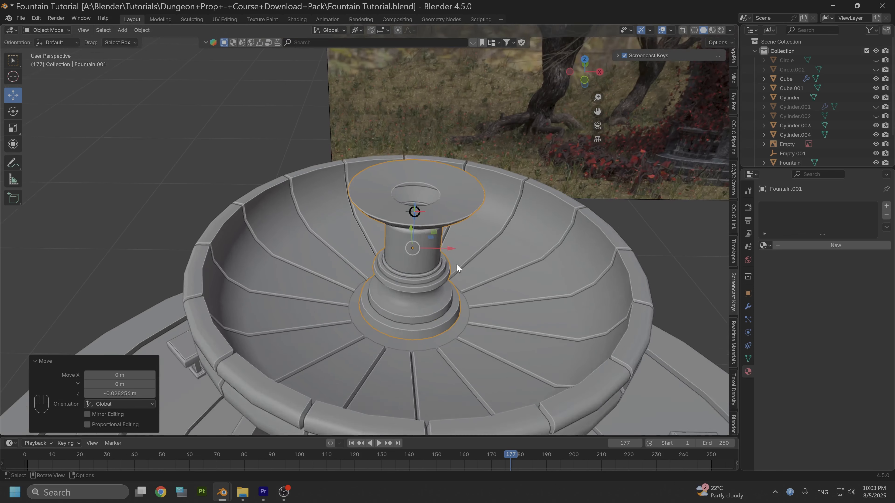
pyautogui.moveTo(444, 179); pyautogui.dragTo(401, 268, button='middle')
pyautogui.click(318, 338)
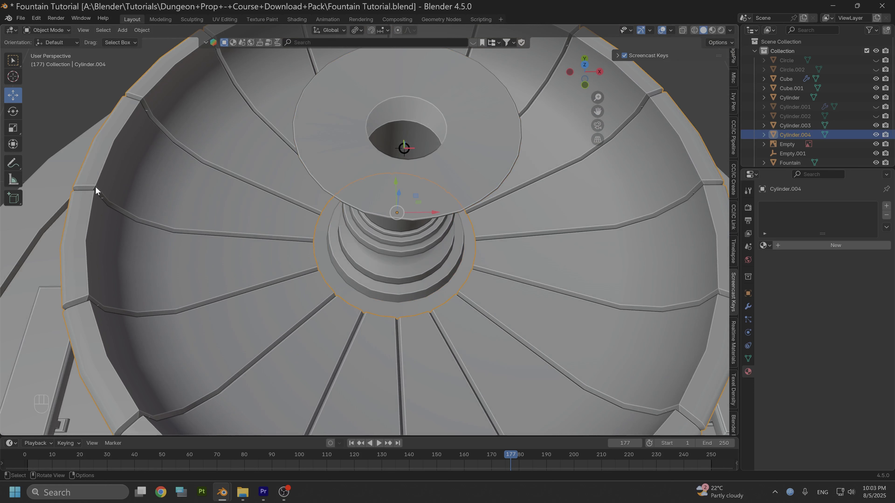
pyautogui.click(48, 36)
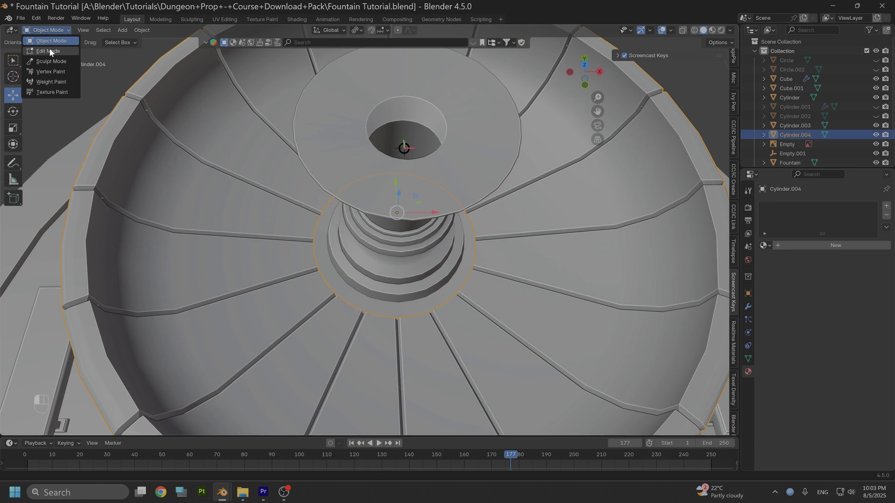
pyautogui.click(50, 48)
pyautogui.keyDown('alt'); pyautogui.keyDown('shift'); pyautogui.click(341, 301); pyautogui.keyUp('shift'); pyautogui.keyUp('alt')
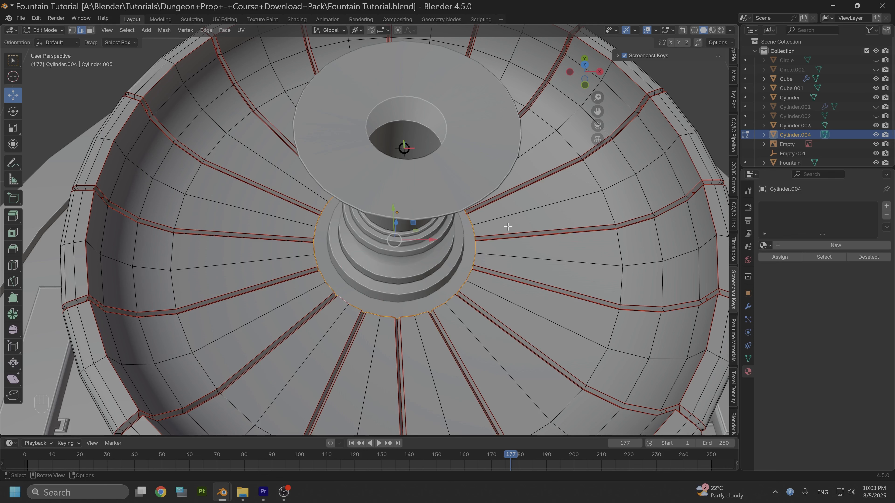
pyautogui.hotkey('shift', 's')
pyautogui.click(494, 294)
pyautogui.press('s')
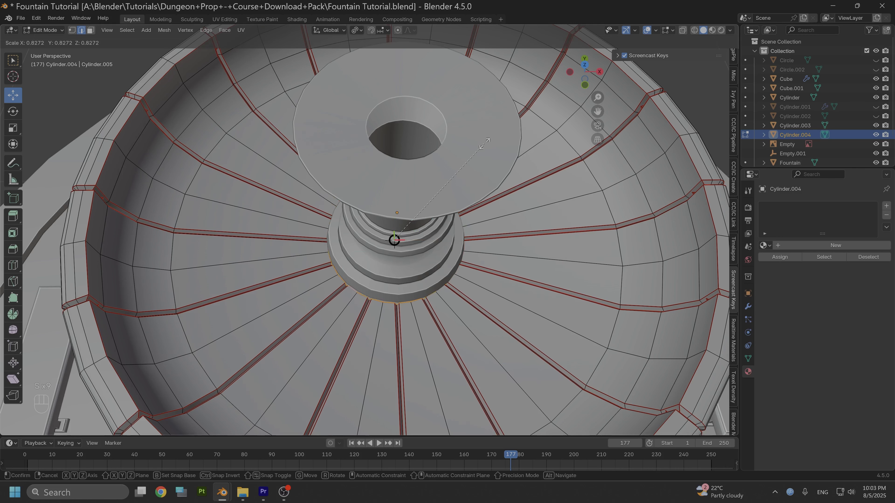
pyautogui.click(480, 153)
pyautogui.keyDown('alt'); pyautogui.moveTo(435, 285); pyautogui.dragTo(459, 211); pyautogui.keyUp('alt')
# Step: Return to Object Mode and nudge the upper pedestal piece down along Z onto the bowl floor
pyautogui.click(48, 30)
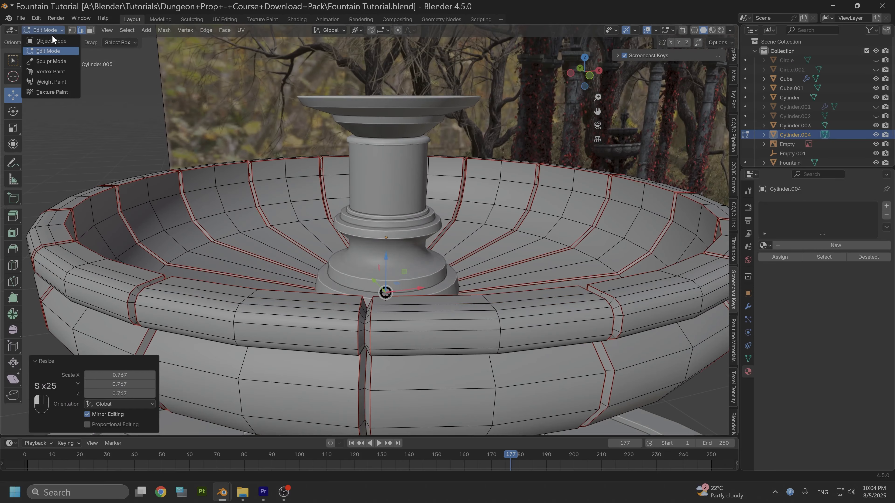
pyautogui.click(49, 41)
pyautogui.click(408, 194)
pyautogui.moveTo(387, 157); pyautogui.dragTo(388, 166)
pyautogui.keyDown('alt'); pyautogui.moveTo(419, 199); pyautogui.dragTo(418, 217); pyautogui.keyUp('alt')
pyautogui.moveTo(391, 168); pyautogui.dragTo(439, 190)
# Step: In front view, duplicate the bowl and raise the copy about 0.368 m along Z
pyautogui.click(589, 75)
pyautogui.scroll(-5, 431, 159)
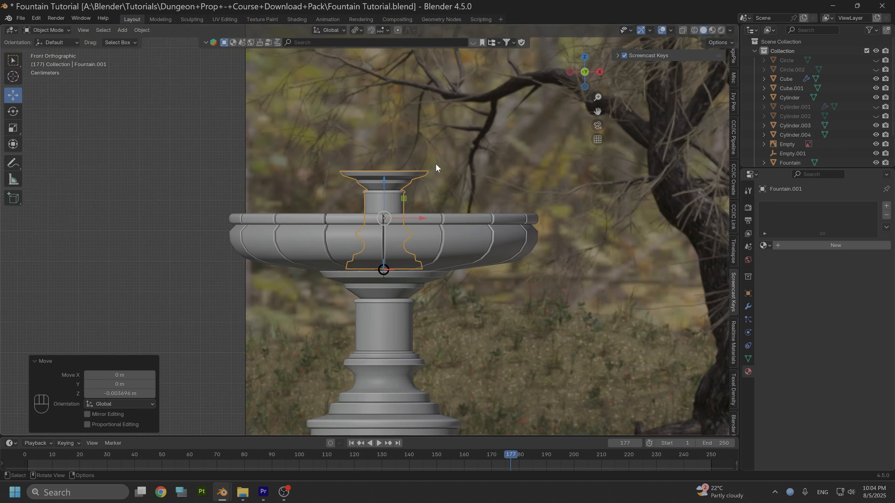
pyautogui.click(344, 235)
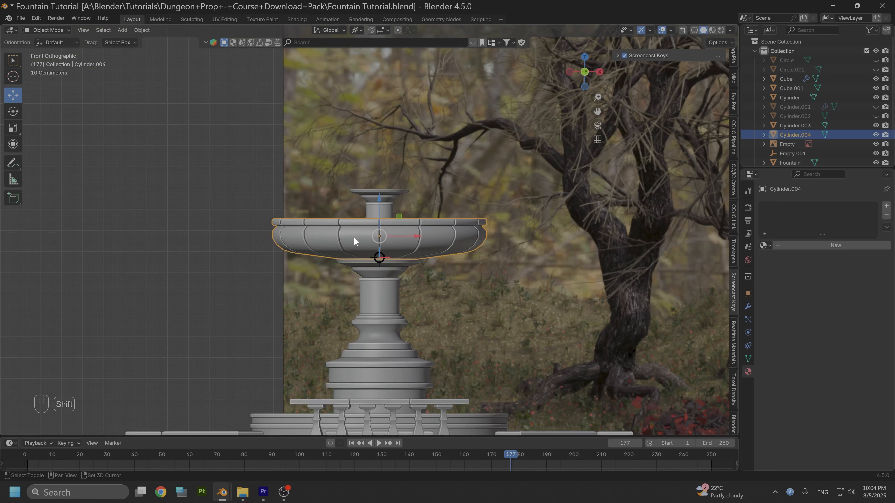
pyautogui.hotkey('shift', 'd')
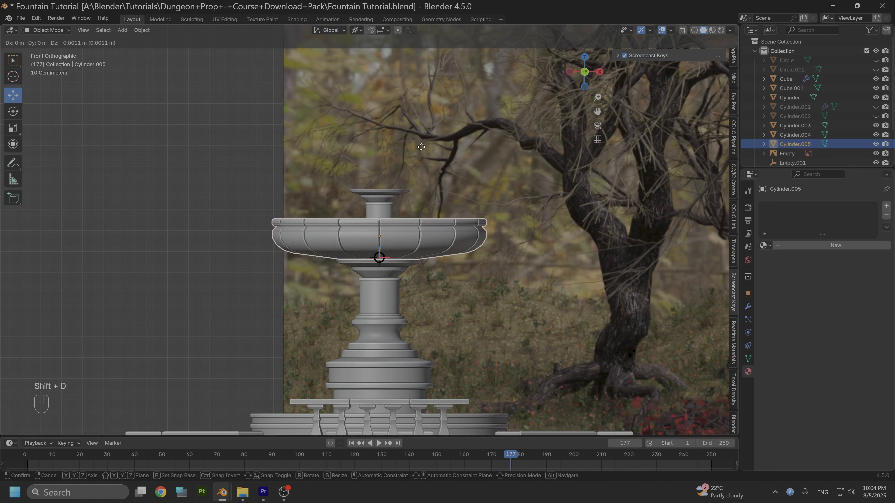
pyautogui.click(421, 147)
pyautogui.moveTo(380, 225); pyautogui.dragTo(379, 118)
# Step: Scale the copied bowl down and lower it about 0.085 m so it rests on the upper pedestal piece
pyautogui.press('s')
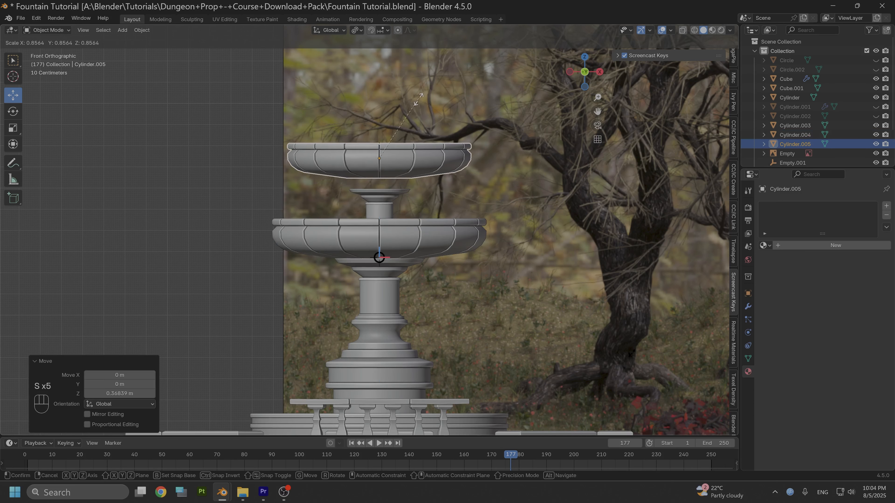
pyautogui.click(401, 114)
pyautogui.moveTo(380, 124); pyautogui.dragTo(382, 140)
pyautogui.scroll(5, 388, 216)
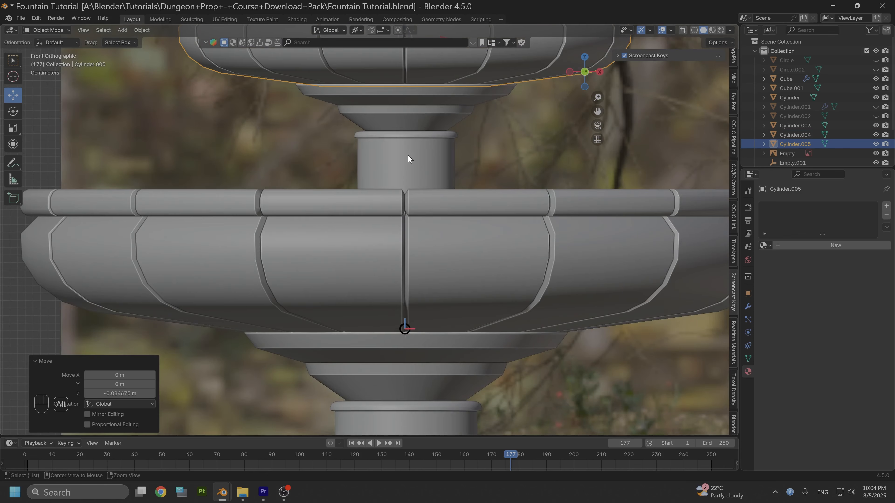
pyautogui.keyDown('shift'); pyautogui.moveTo(407, 155); pyautogui.dragTo(397, 260, button='middle'); pyautogui.keyUp('shift')
pyautogui.keyDown('alt'); pyautogui.moveTo(397, 258); pyautogui.dragTo(405, 268); pyautogui.keyUp('alt')
pyautogui.scroll(-5, 406, 268)
pyautogui.keyDown('alt'); pyautogui.moveTo(465, 283); pyautogui.dragTo(451, 223, button='middle'); pyautogui.keyUp('alt')
pyautogui.keyDown('alt'); pyautogui.moveTo(452, 180); pyautogui.dragTo(468, 208); pyautogui.keyUp('alt')
# Step: In front view, duplicate the upper pedestal piece and raise the copy about 0.344 m along Z
pyautogui.click(586, 79)
pyautogui.click(377, 188)
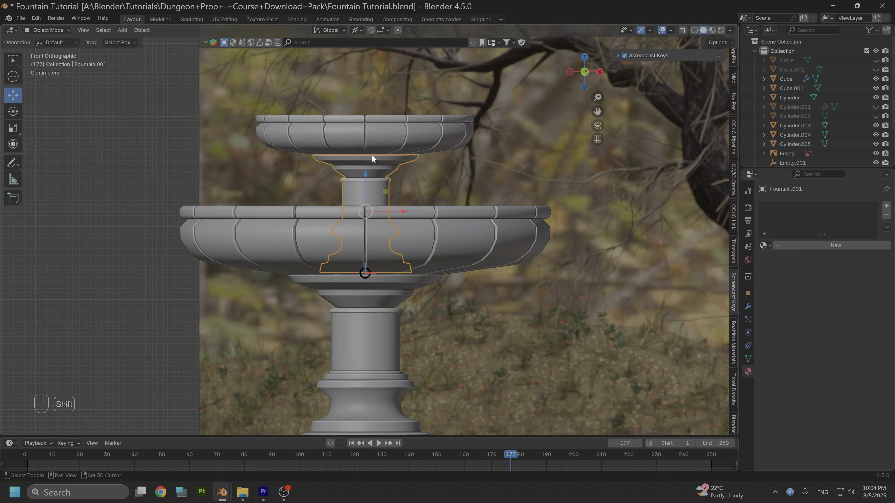
pyautogui.hotkey('shift', 'd')
pyautogui.press('z')
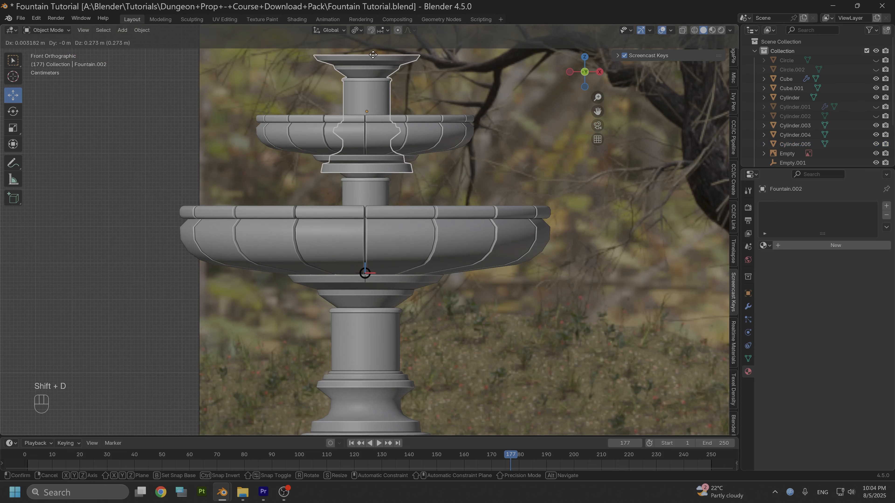
pyautogui.click(375, 29)
# Step: Scale the pedestal copy down, lower it onto the top bowl's floor and centre it by moving about 0.022 m along Y
pyautogui.press('s')
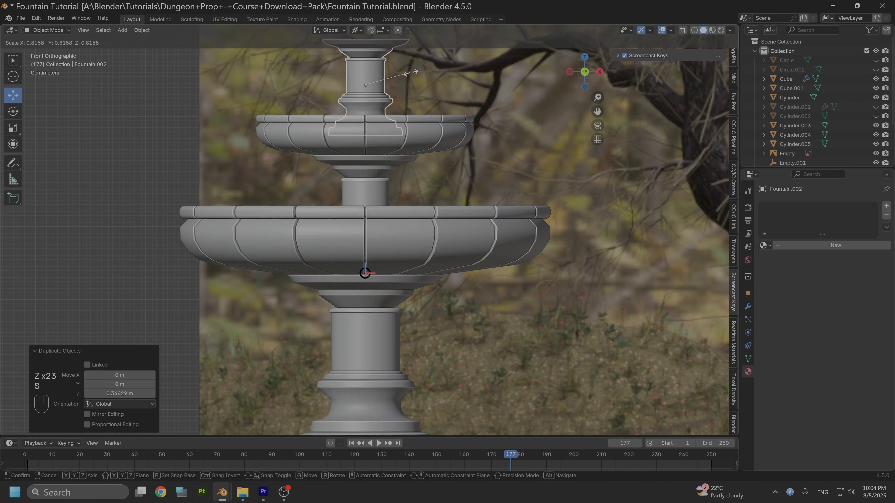
pyautogui.click(387, 73)
pyautogui.moveTo(366, 69); pyautogui.dragTo(361, 97)
pyautogui.keyDown('alt'); pyautogui.moveTo(392, 86); pyautogui.dragTo(394, 144); pyautogui.keyUp('alt')
pyautogui.scroll(3, 395, 144)
pyautogui.moveTo(388, 104)
pyautogui.keyDown('alt'); pyautogui.keyDown('shift'); pyautogui.mouseDown()
pyautogui.moveTo(399, 161)
pyautogui.moveTo(380, 105)
pyautogui.mouseUp(); pyautogui.keyUp('shift'); pyautogui.keyUp('alt')
pyautogui.press('s')
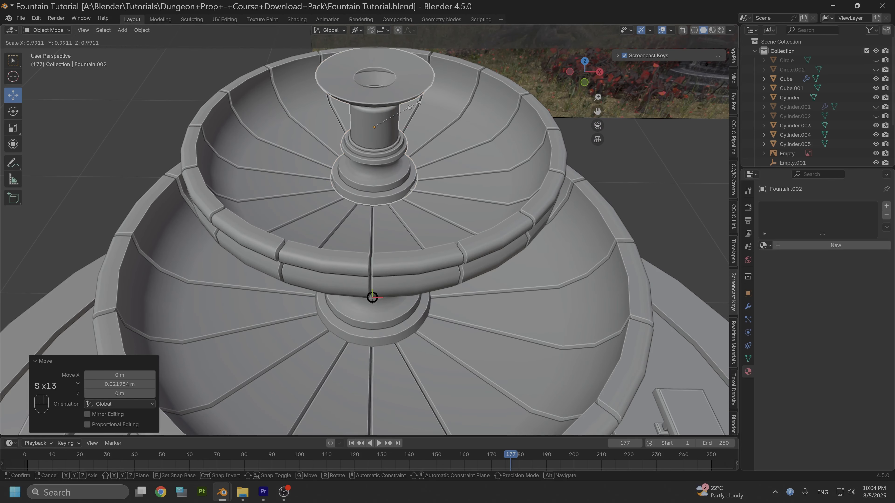
pyautogui.click(417, 103)
# Step: In Edit Mode with X-ray on, select the flared upper section of the pedestal copy and delete its vertices
pyautogui.moveTo(425, 169)
pyautogui.keyDown('alt'); pyautogui.mouseDown()
pyautogui.moveTo(424, 142)
pyautogui.moveTo(417, 155)
pyautogui.mouseUp(); pyautogui.keyUp('alt')
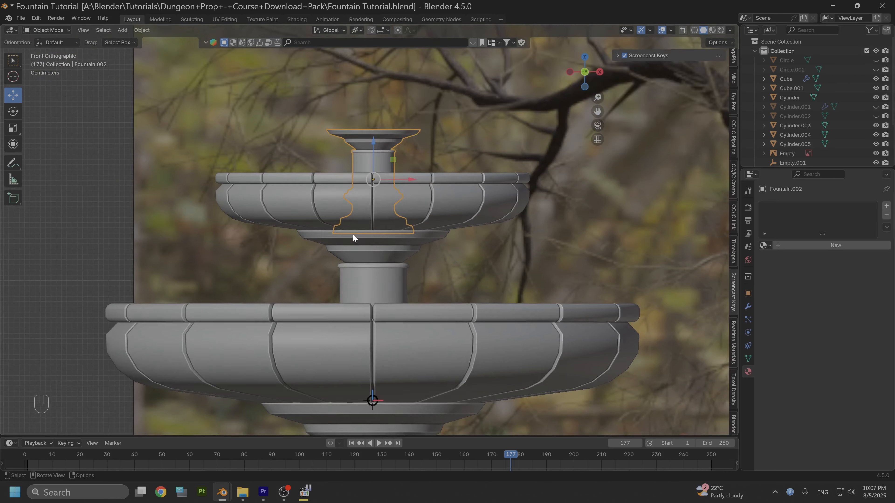
pyautogui.scroll(3, 353, 236)
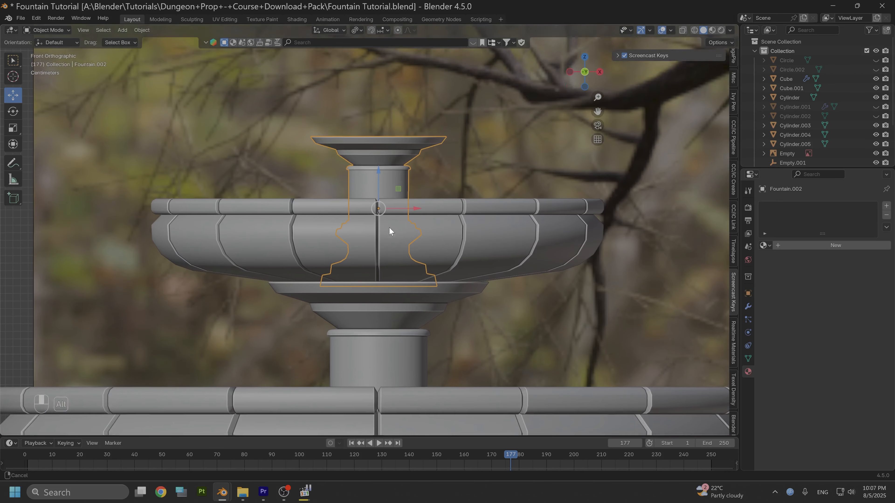
pyautogui.scroll(6, 371, 252)
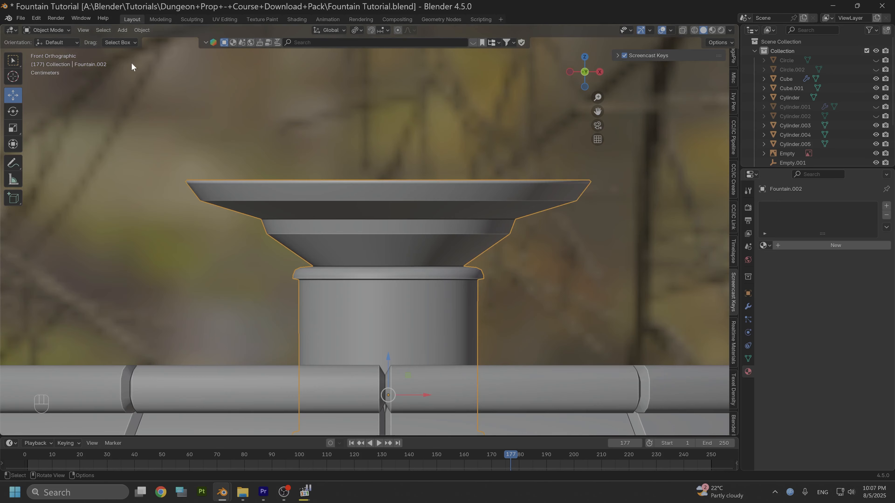
pyautogui.click(54, 31)
pyautogui.click(42, 52)
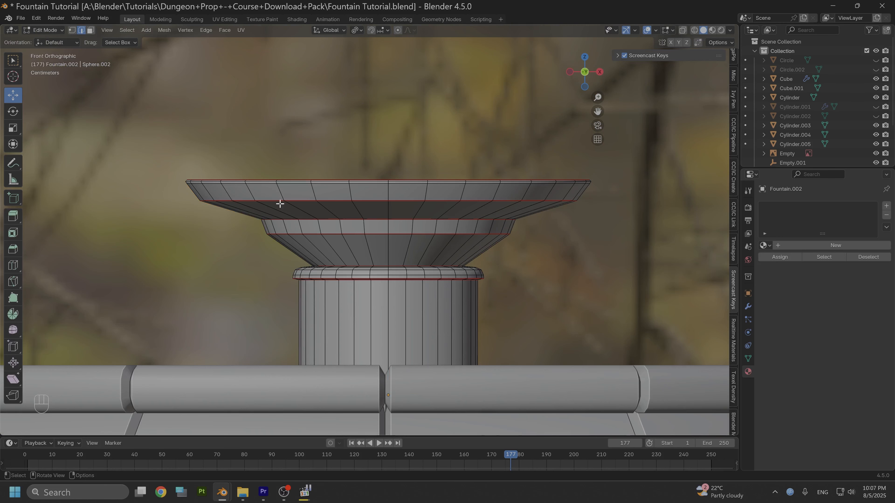
pyautogui.click(683, 31)
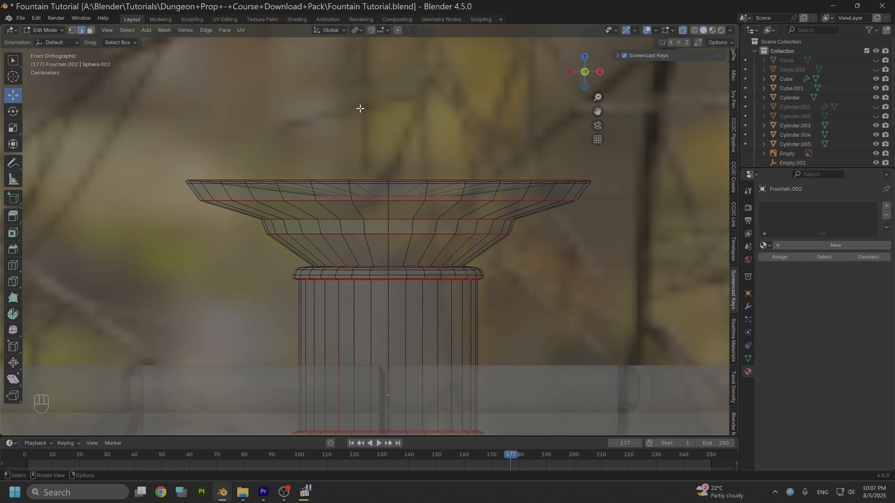
pyautogui.moveTo(170, 92); pyautogui.dragTo(290, 190)
pyautogui.moveTo(197, 84); pyautogui.dragTo(545, 187)
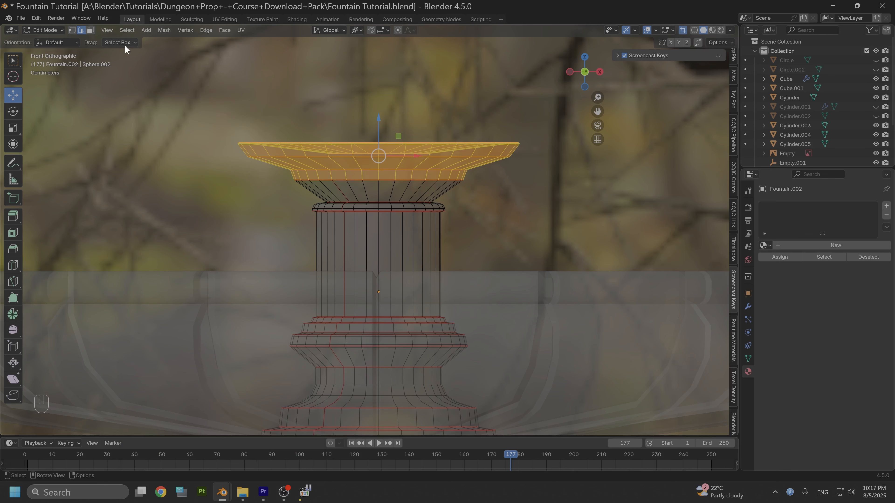
pyautogui.click(71, 31)
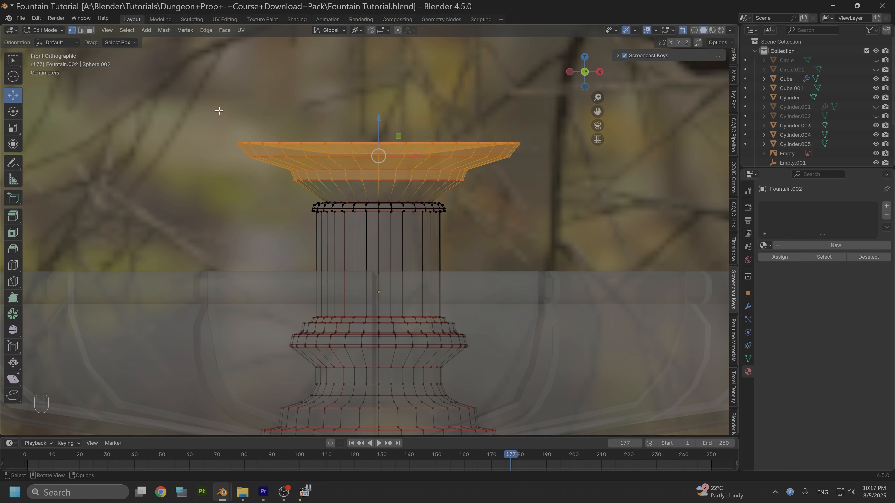
pyautogui.rightClick(391, 170)
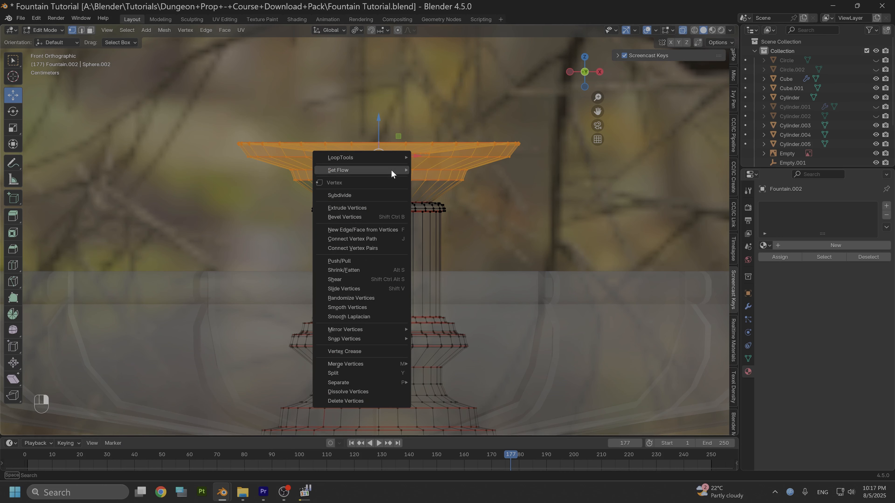
pyautogui.click(343, 401)
# Step: Select only the inner rim edge loop at the pedestal copy's open top and extrude it about 0.093 m up along Z
pyautogui.moveTo(413, 156); pyautogui.dragTo(385, 240, button='middle')
pyautogui.keyDown('alt'); pyautogui.click(363, 231); pyautogui.keyUp('alt')
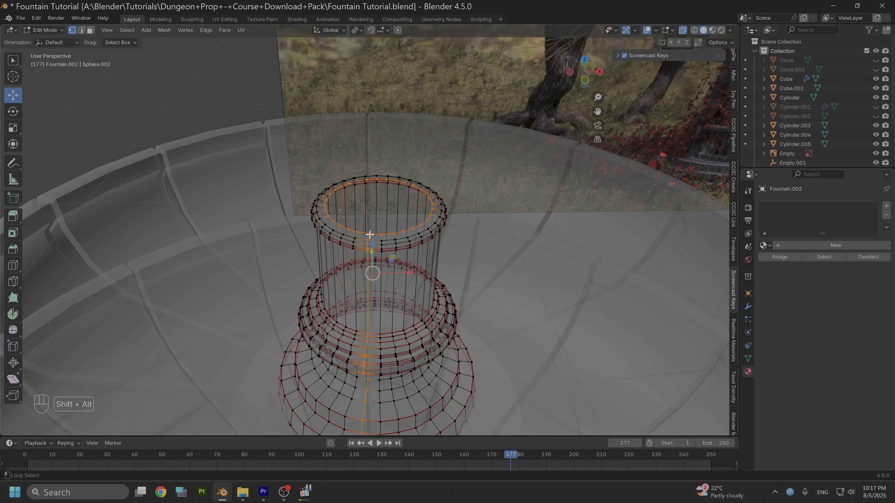
pyautogui.click(80, 30)
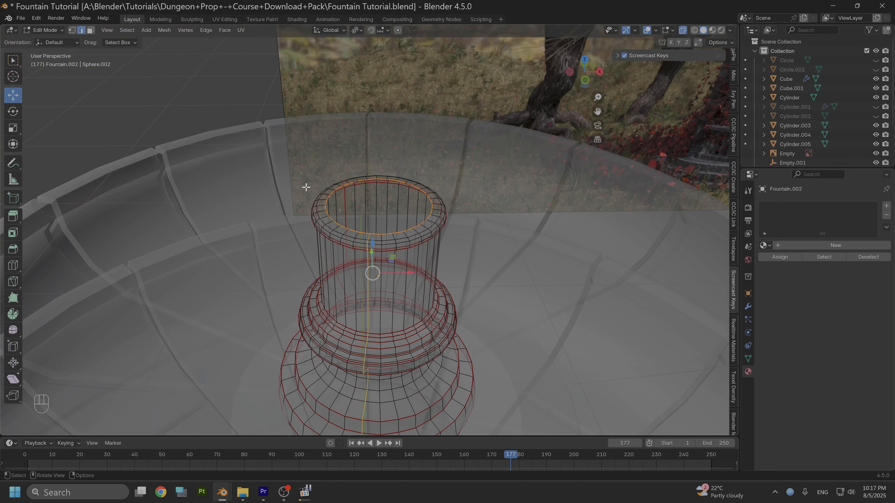
pyautogui.click(354, 231)
pyautogui.keyDown('alt'); pyautogui.keyDown('shift'); pyautogui.click(353, 231); pyautogui.keyUp('shift'); pyautogui.keyUp('alt')
pyautogui.keyDown('alt'); pyautogui.keyDown('shift'); pyautogui.click(353, 231); pyautogui.keyUp('shift'); pyautogui.keyUp('alt')
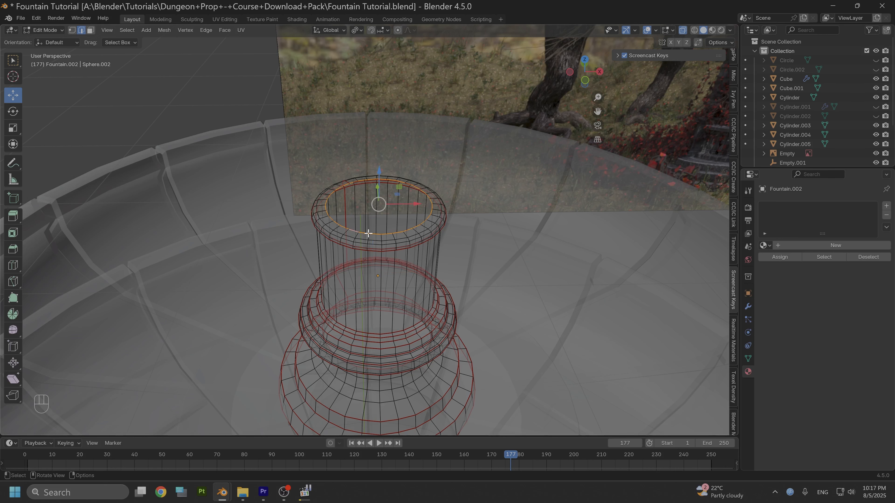
pyautogui.click(682, 32)
pyautogui.moveTo(469, 233); pyautogui.dragTo(463, 164, button='middle')
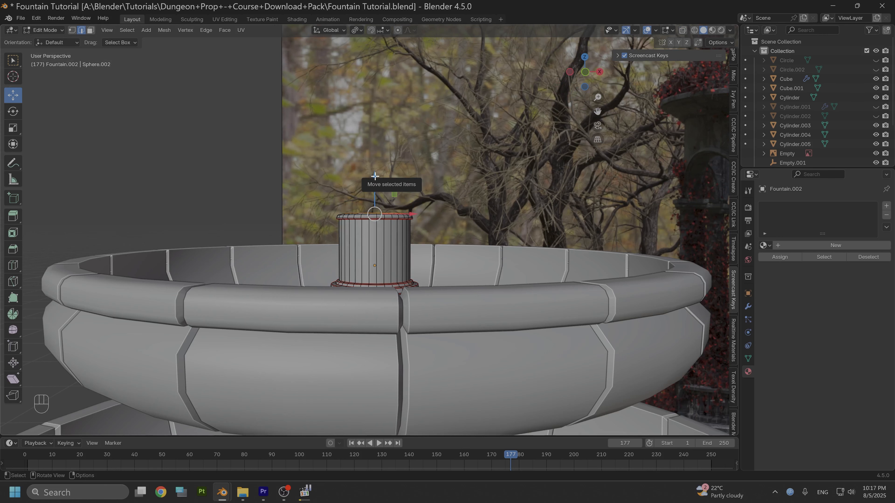
pyautogui.press('e')
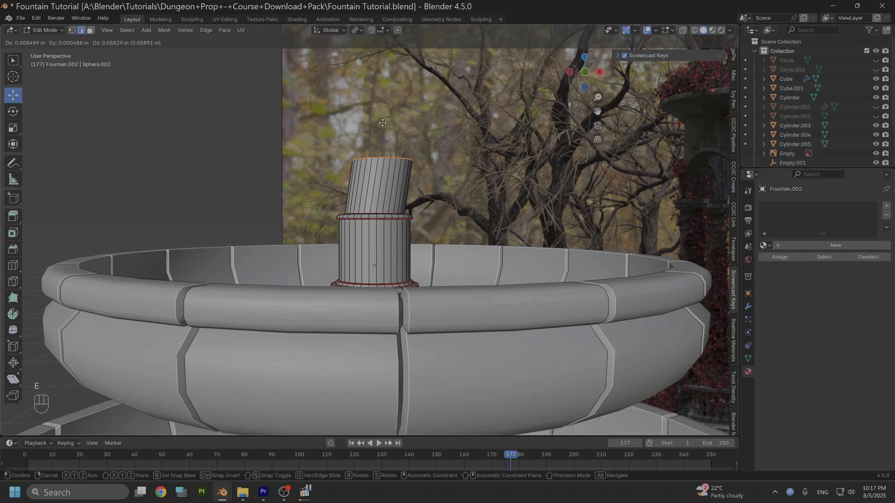
pyautogui.press('z')
pyautogui.click(378, 91)
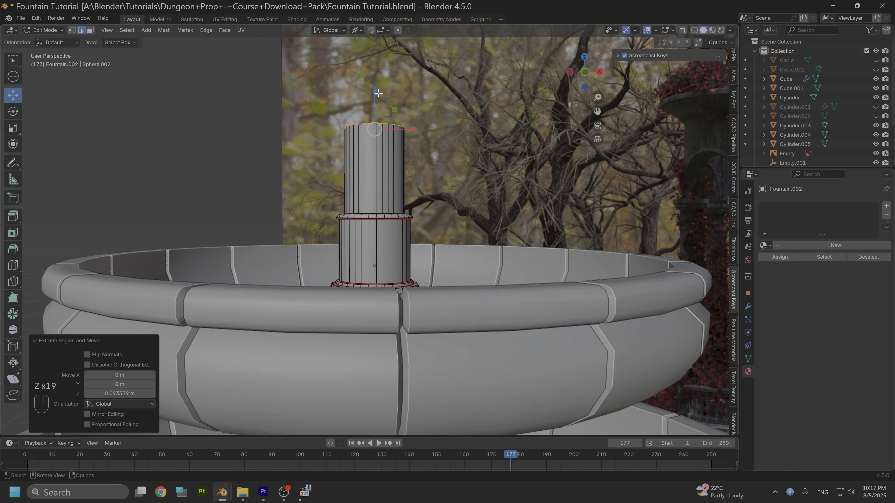
# Step: Add the extruded tube's base loop to the selection and scale both end loops to about 0.554 to narrow the tube
pyautogui.moveTo(378, 91); pyautogui.dragTo(373, 239, button='middle')
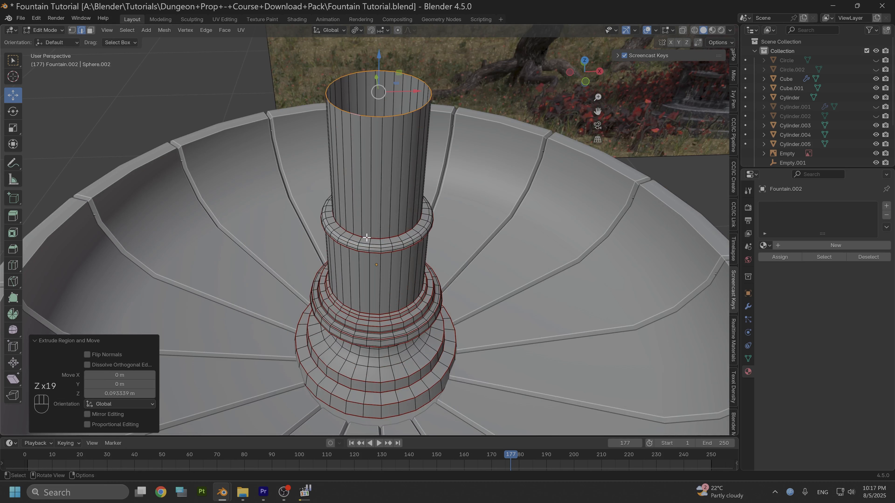
pyautogui.keyDown('alt'); pyautogui.keyDown('shift'); pyautogui.click(367, 237); pyautogui.keyUp('shift'); pyautogui.keyUp('alt')
pyautogui.keyDown('alt'); pyautogui.keyDown('shift'); pyautogui.click(367, 238); pyautogui.keyUp('shift'); pyautogui.keyUp('alt')
pyautogui.keyDown('alt'); pyautogui.keyDown('shift'); pyautogui.click(366, 237); pyautogui.keyUp('shift'); pyautogui.keyUp('alt')
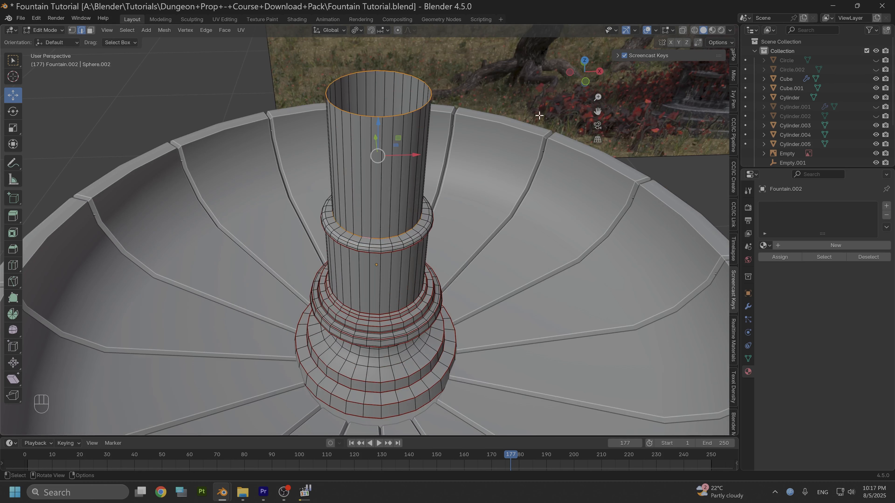
pyautogui.press('s')
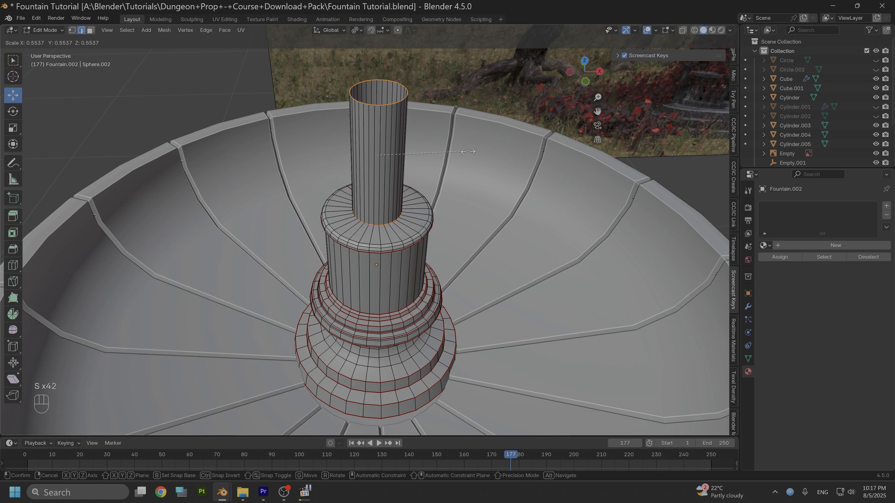
pyautogui.click(468, 151)
# Step: Add a 12-vertex cylinder at the 3D cursor on the narrow tube and scale it down by about -0.117, then 0.723
pyautogui.moveTo(473, 140); pyautogui.dragTo(447, 151, button='middle')
pyautogui.moveTo(471, 120); pyautogui.dragTo(471, 148, button='middle')
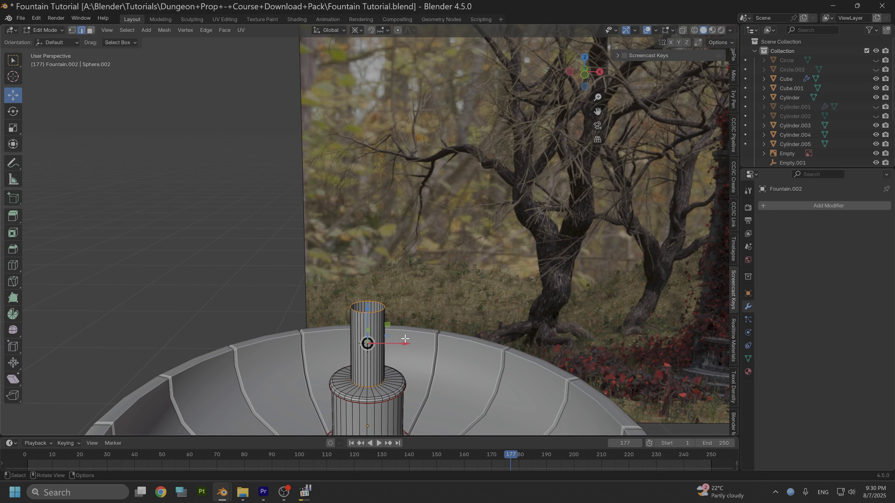
pyautogui.hotkey('shift', 'a')
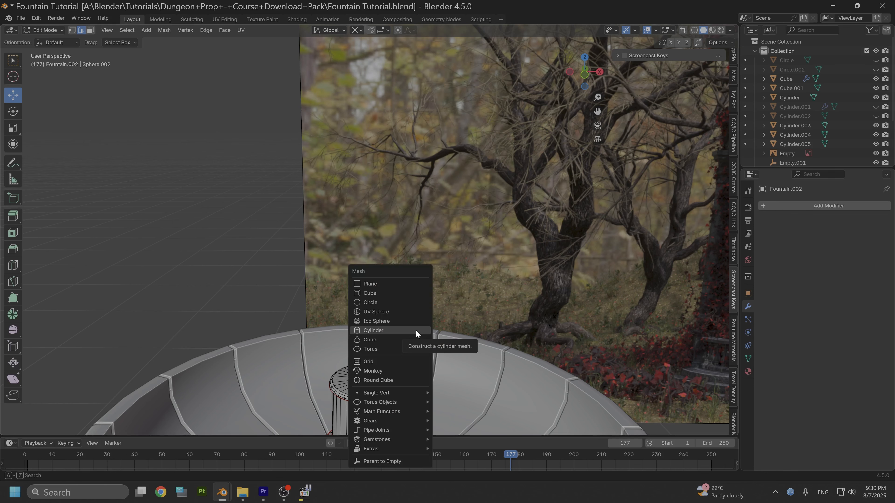
pyautogui.click(406, 331)
pyautogui.press('s')
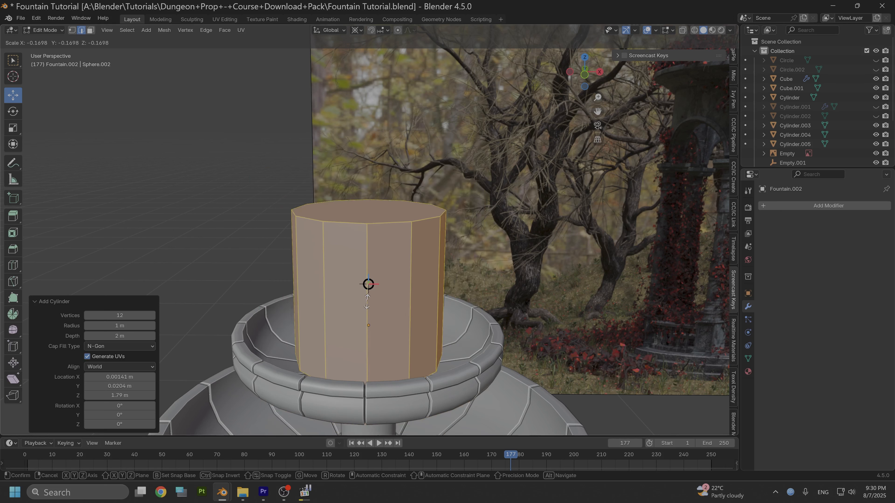
pyautogui.click(368, 297)
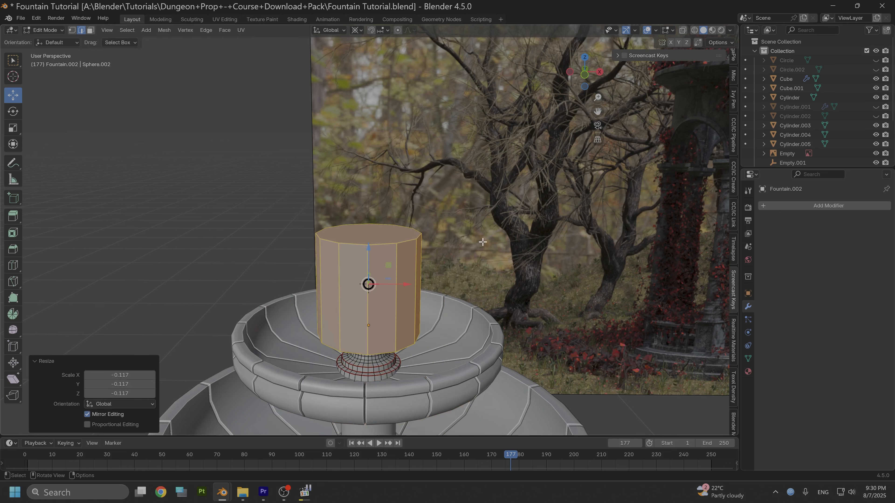
pyautogui.press('s')
pyautogui.click(450, 253)
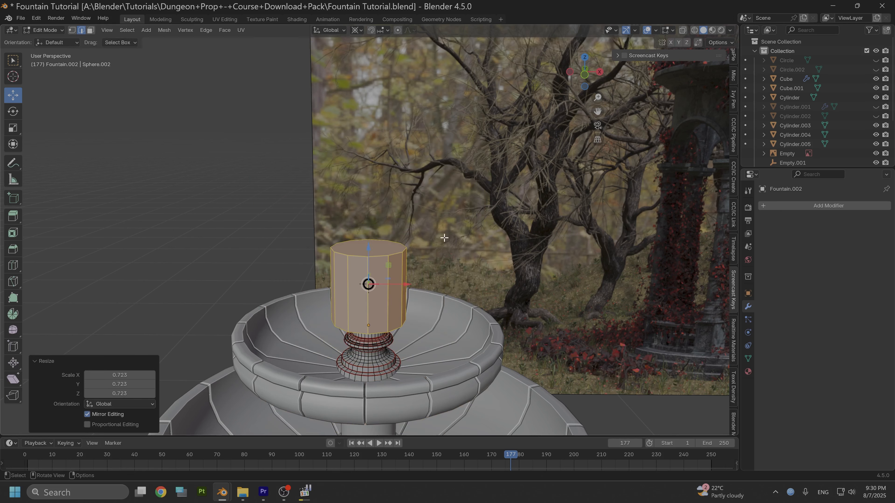
# Step: Stretch the cylinder to about 1.8 along Z and raise it about 0.077 m, viewing it from the front
pyautogui.press('s')
pyautogui.press('z')
pyautogui.click(457, 150)
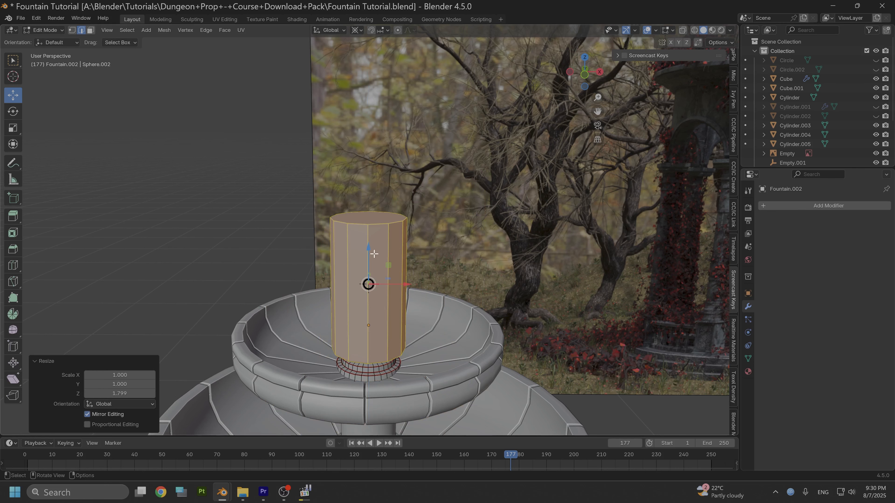
pyautogui.moveTo(374, 254); pyautogui.dragTo(406, 206)
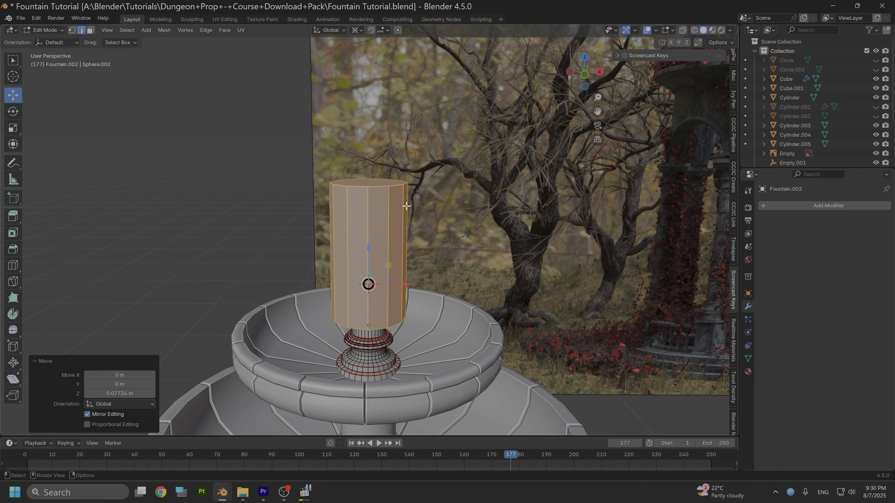
pyautogui.click(582, 78)
pyautogui.scroll(2, 495, 180)
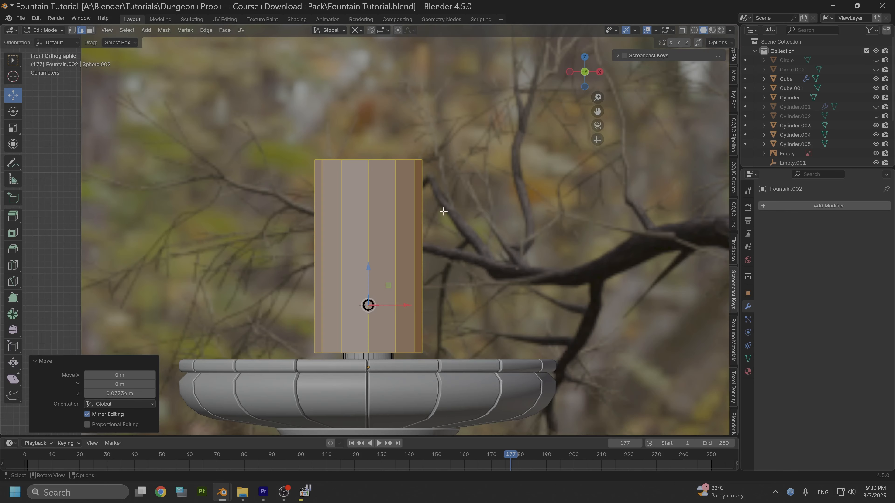
# Step: Scale the twelve-sided cylinder above the fountain bowl to 0.937 and raise it about 0.034 m along Z
pyautogui.press('s')
pyautogui.click(451, 183)
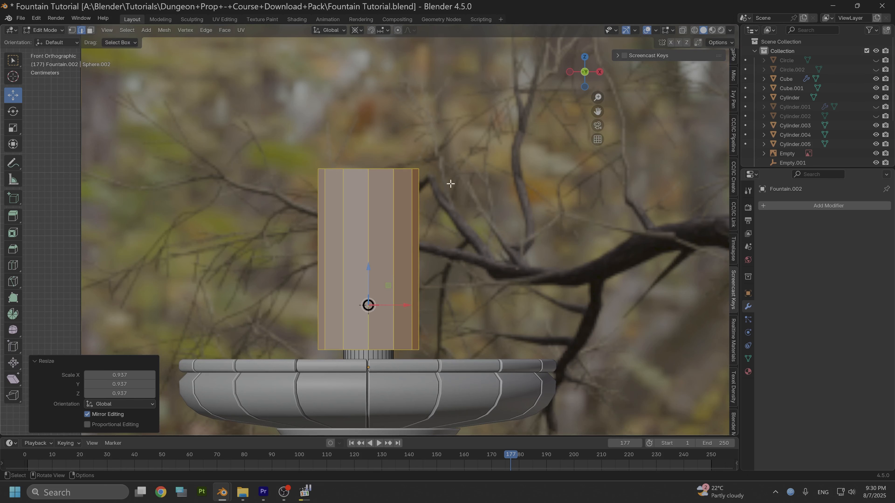
pyautogui.moveTo(367, 270); pyautogui.dragTo(376, 247)
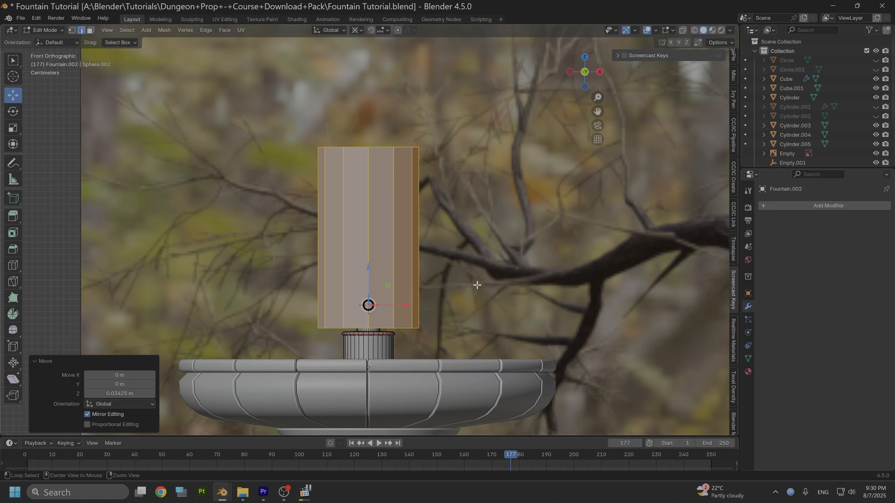
# Step: Inset the cylinder's bottom and top cap faces individually with a thickness of about 0.11 m
pyautogui.moveTo(476, 284); pyautogui.dragTo(474, 258, button='middle')
pyautogui.click(93, 33)
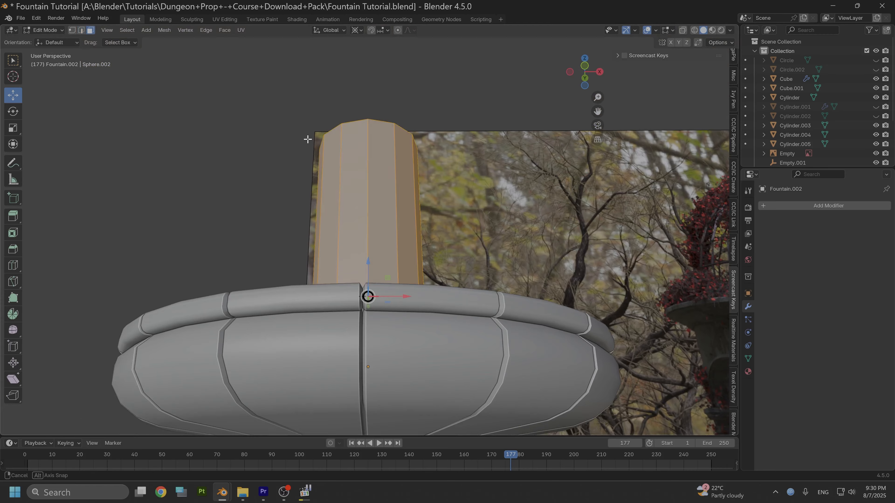
pyautogui.moveTo(360, 273); pyautogui.dragTo(364, 303, button='middle')
pyautogui.moveTo(357, 345); pyautogui.dragTo(361, 323, button='middle')
pyautogui.click(361, 324)
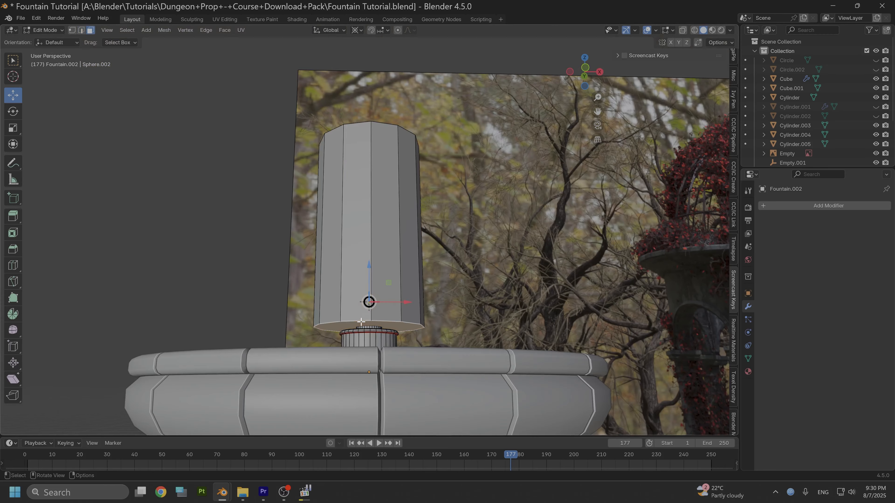
pyautogui.moveTo(404, 219); pyautogui.dragTo(405, 252, button='middle')
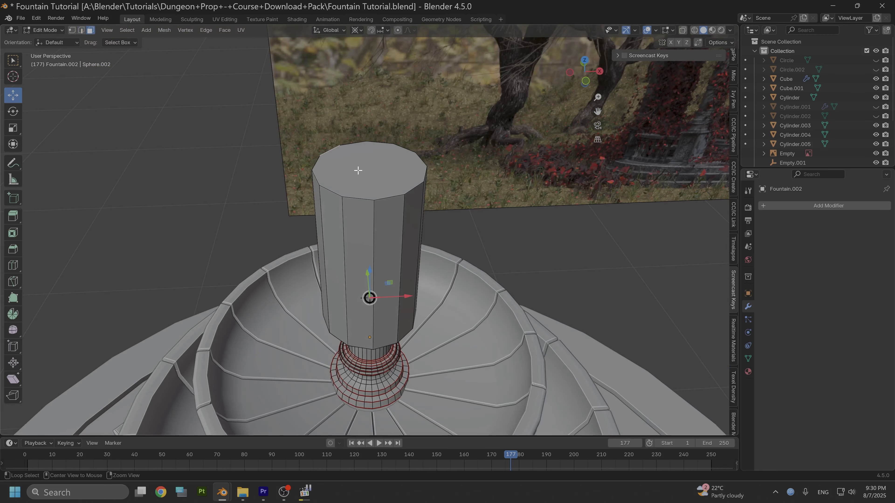
pyautogui.keyDown('shift'); pyautogui.click(359, 183); pyautogui.keyUp('shift')
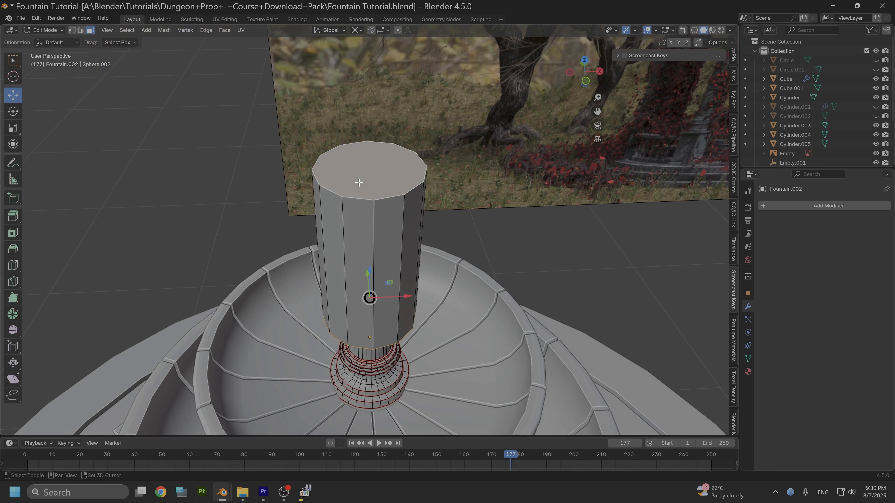
pyautogui.press('i')
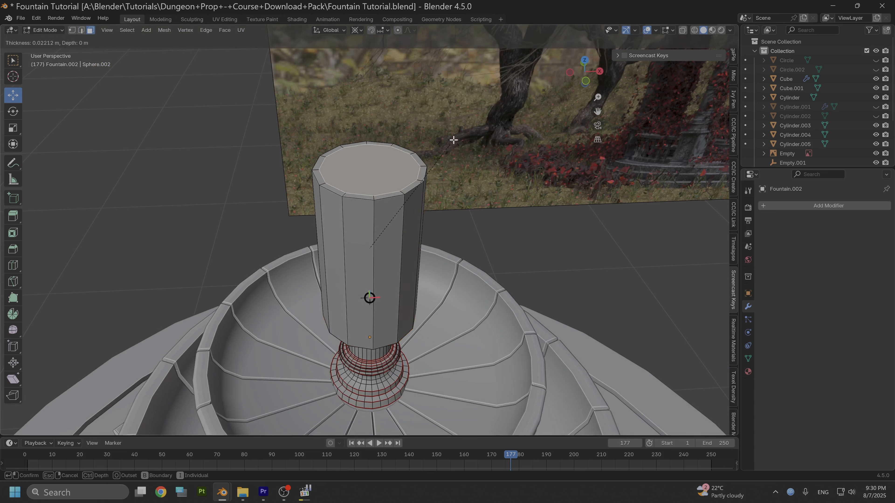
pyautogui.click(439, 144)
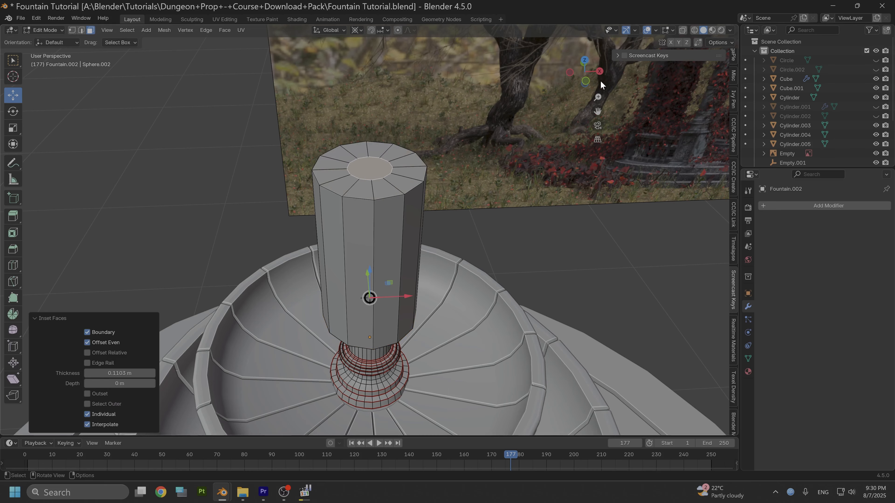
# Step: Select every other lengthwise edge loop of the cylinder and Shrink/Fatten them inward by about 0.0756 m with even offset
pyautogui.click(583, 61)
pyautogui.click(583, 57)
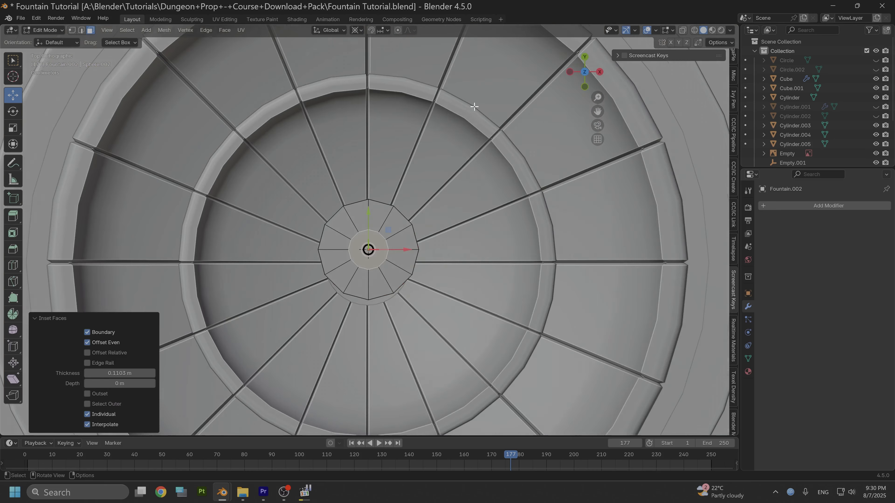
pyautogui.click(81, 31)
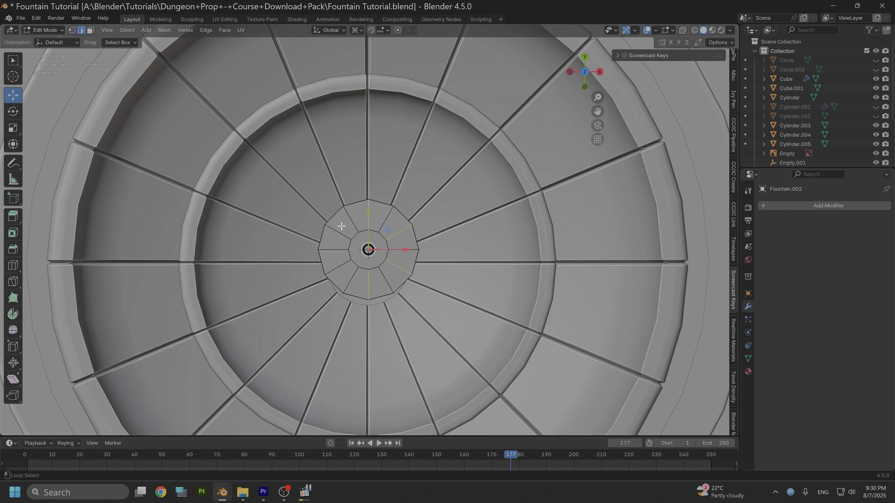
pyautogui.moveTo(410, 292); pyautogui.dragTo(456, 201, button='middle')
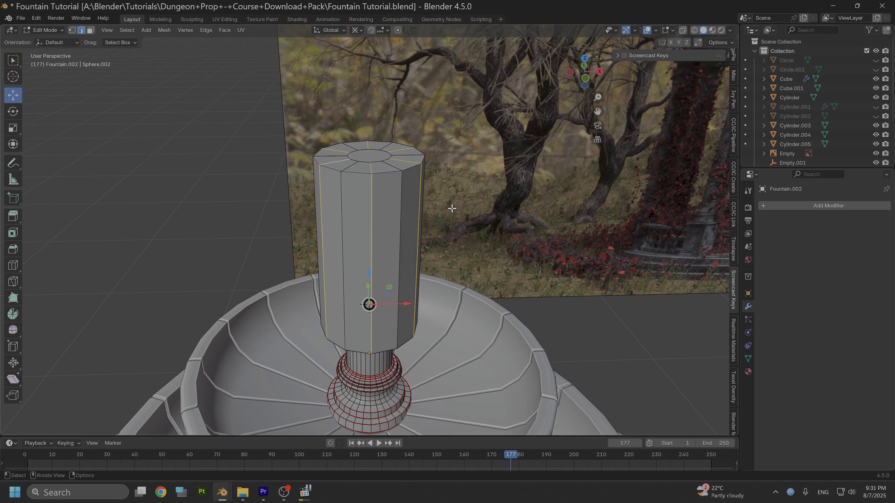
pyautogui.hotkey('alt', 's')
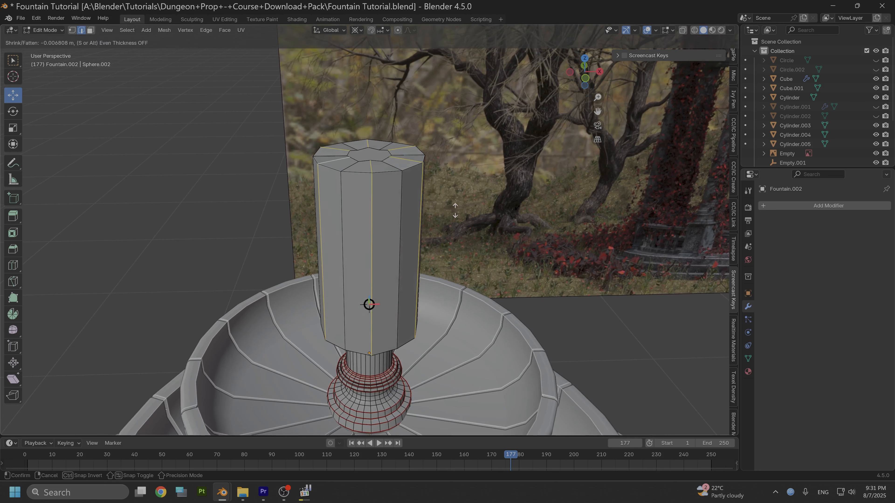
pyautogui.press('s')
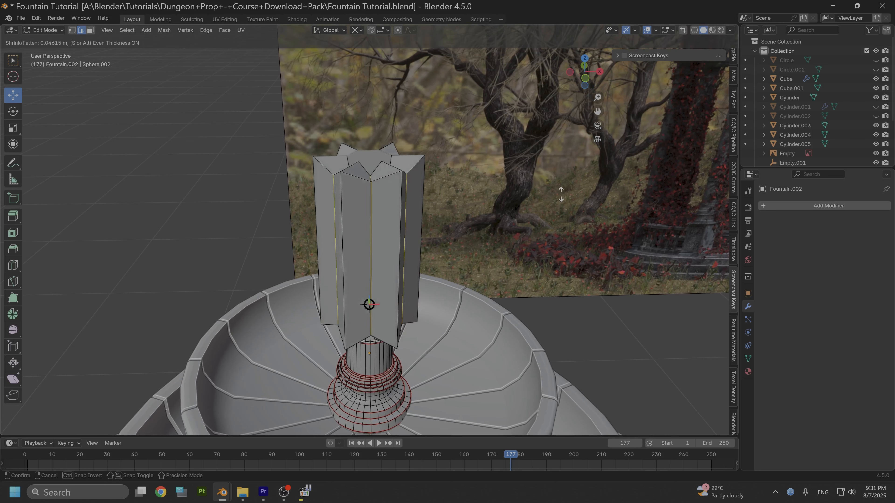
pyautogui.click(597, 184)
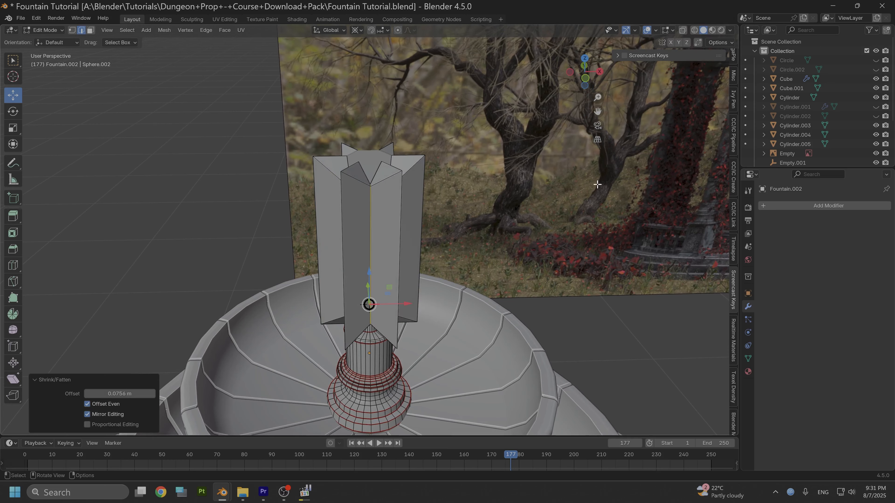
# Step: Add one horizontal loop cut around the star-shaped column, slid toward its base with a factor of -0.650
pyautogui.moveTo(532, 203); pyautogui.dragTo(459, 214, button='middle')
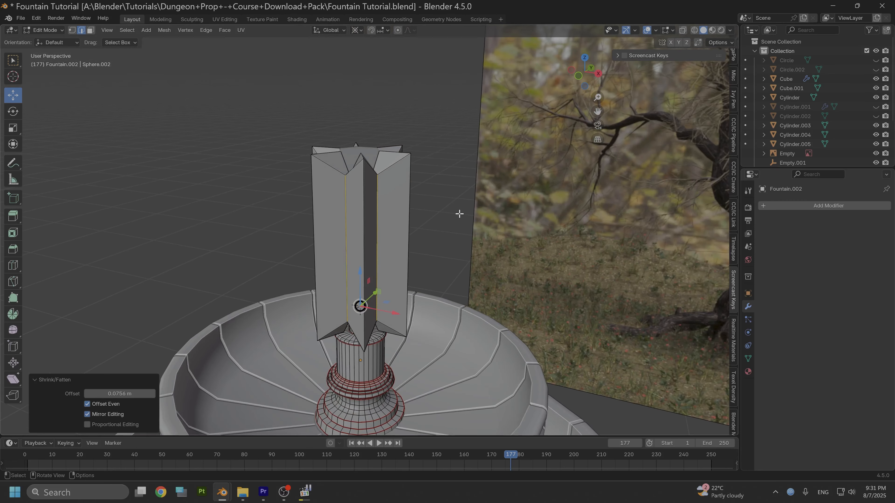
pyautogui.click(579, 76)
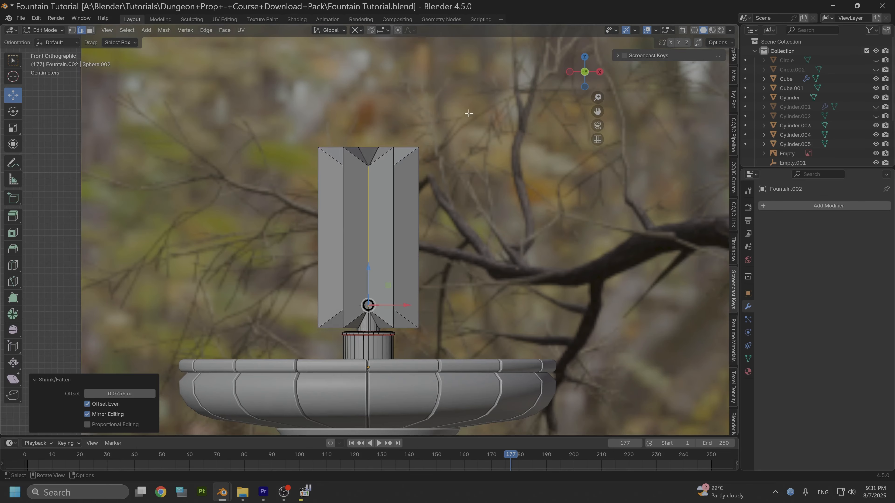
pyautogui.hotkey('ctrl', 'r')
pyautogui.click(342, 237)
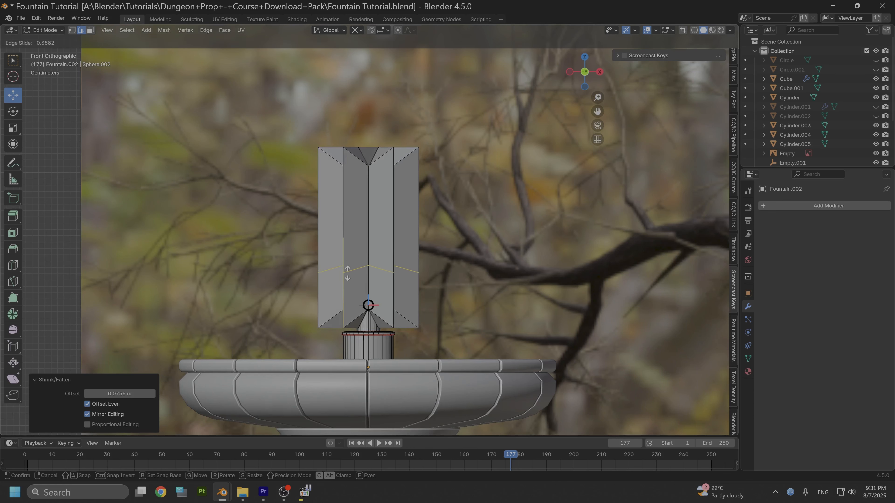
pyautogui.click(346, 297)
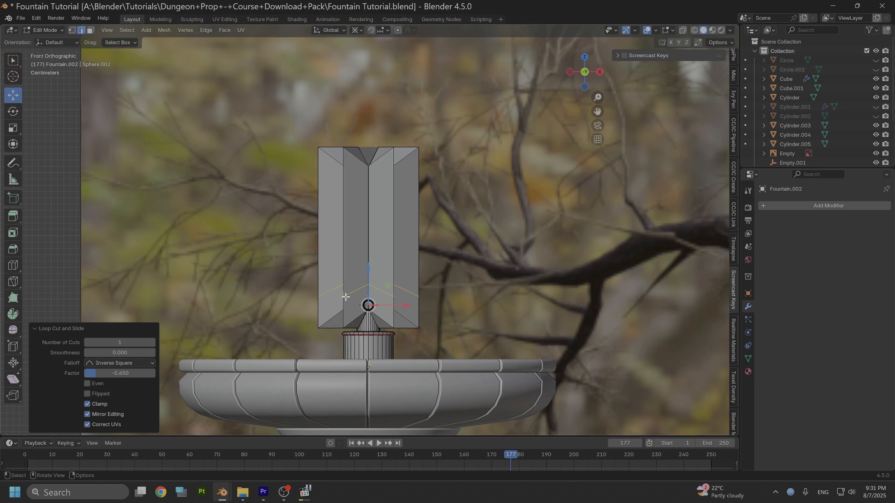
# Step: Scale the lower edge loop in to about 0.55 and raise it about 0.022 m along Z
pyautogui.press('s')
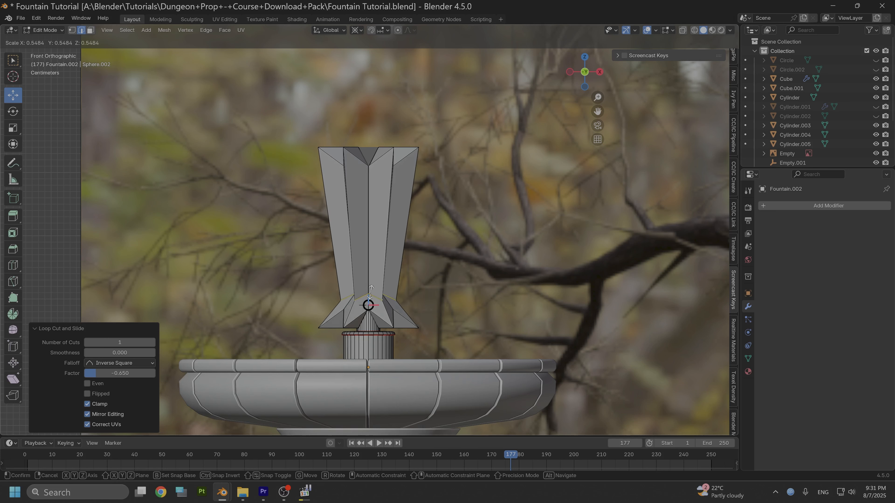
pyautogui.click(368, 284)
pyautogui.press('g')
pyautogui.press('z')
pyautogui.click(369, 280)
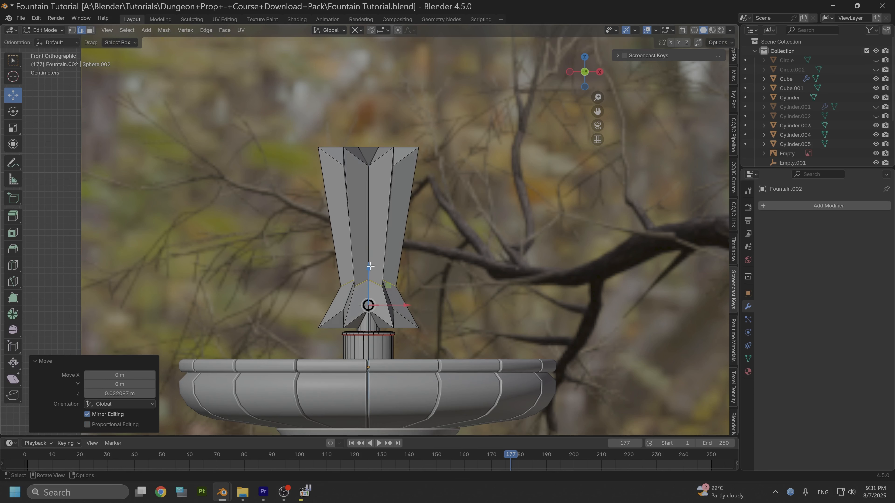
# Step: Add a second loop cut near the column's upper end with a factor of 0.445 and scale it out to 1.447
pyautogui.hotkey('ctrl', 'r')
pyautogui.click(361, 209)
pyautogui.click(363, 183)
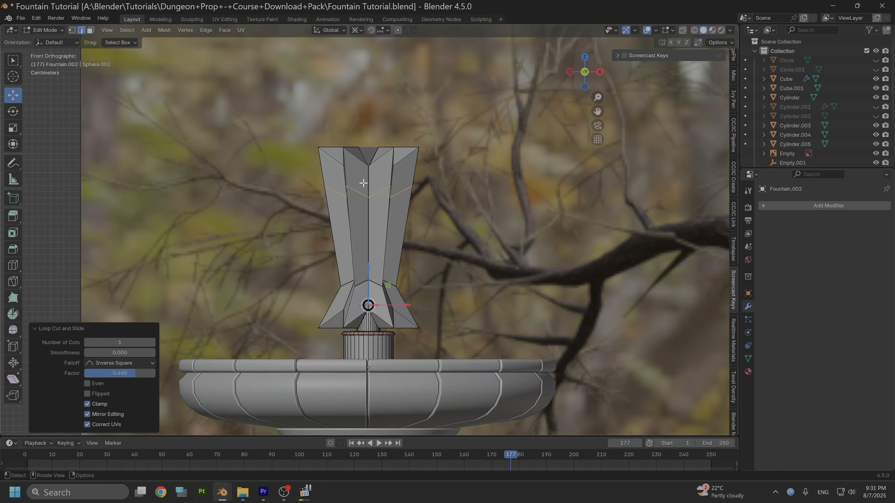
pyautogui.press('s')
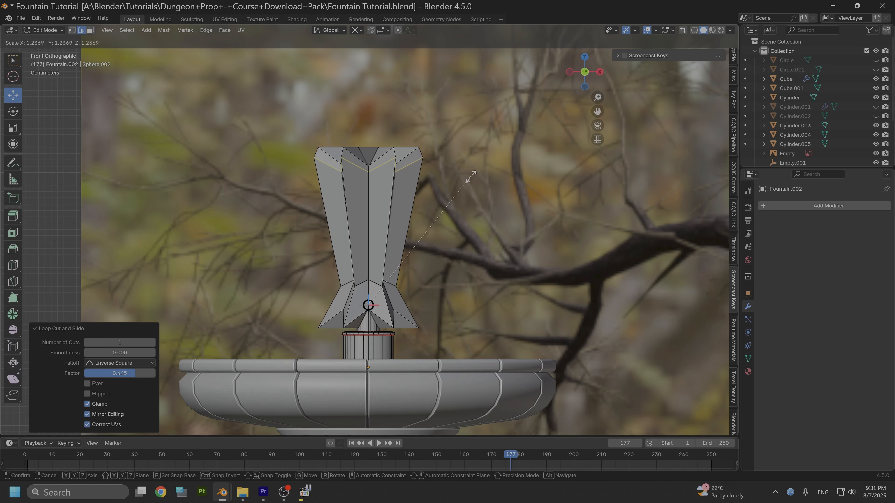
pyautogui.click(512, 176)
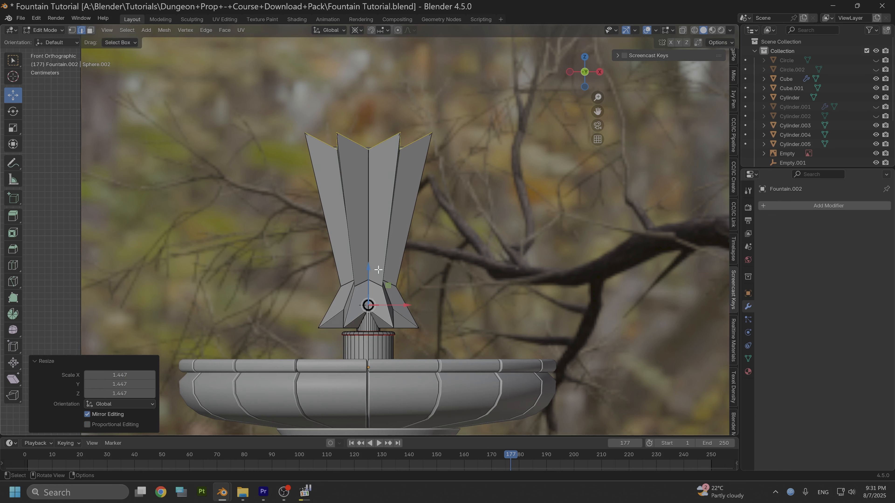
# Step: Lower the upper edge loop about 0.077 m, widen it by a scale of 1.145, and lower it about 0.028 m more
pyautogui.press('g')
pyautogui.press('z')
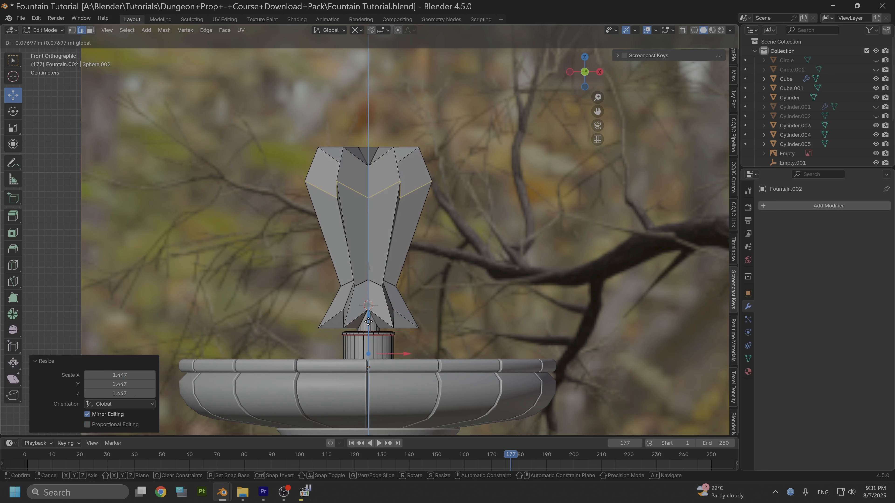
pyautogui.click(369, 322)
pyautogui.press('s')
pyautogui.click(469, 227)
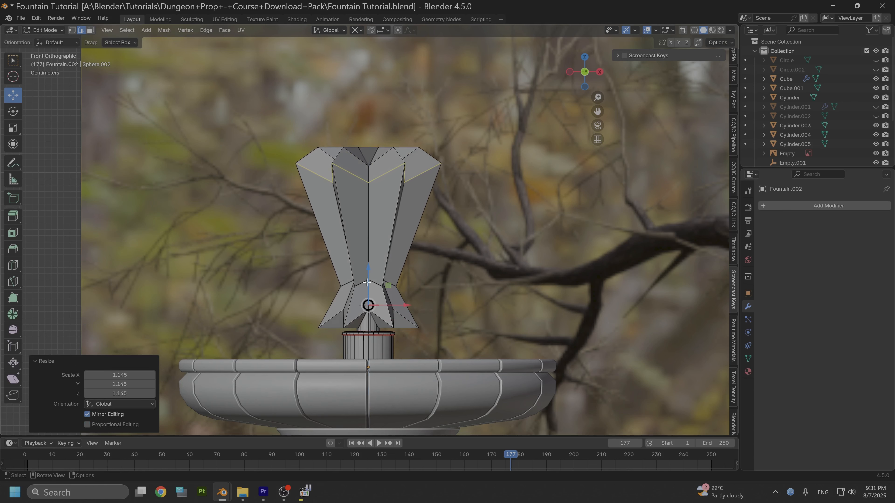
pyautogui.press('g')
pyautogui.press('z')
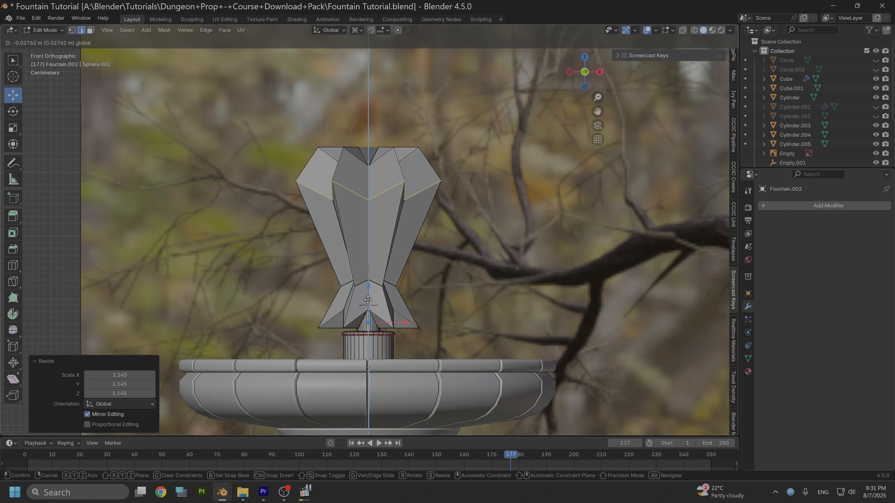
pyautogui.click(368, 300)
# Step: Bevel the upper and lower edge loops together with a width of 0.085 m and 5 segments
pyautogui.keyDown('alt'); pyautogui.keyDown('shift'); pyautogui.click(363, 284); pyautogui.keyUp('shift'); pyautogui.keyUp('alt')
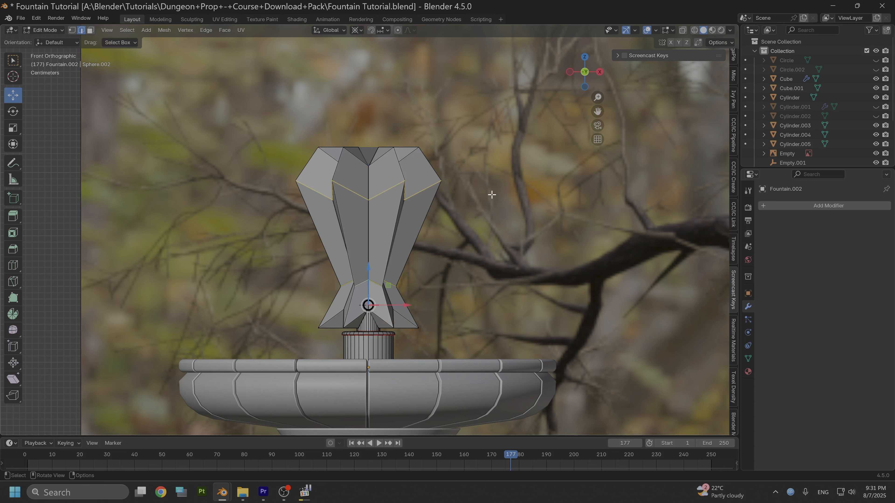
pyautogui.hotkey('ctrl', 'b')
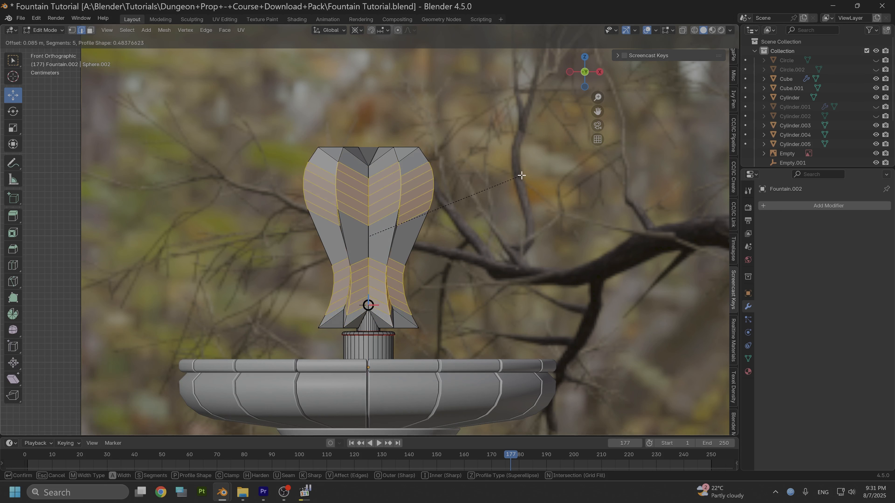
pyautogui.click(521, 175)
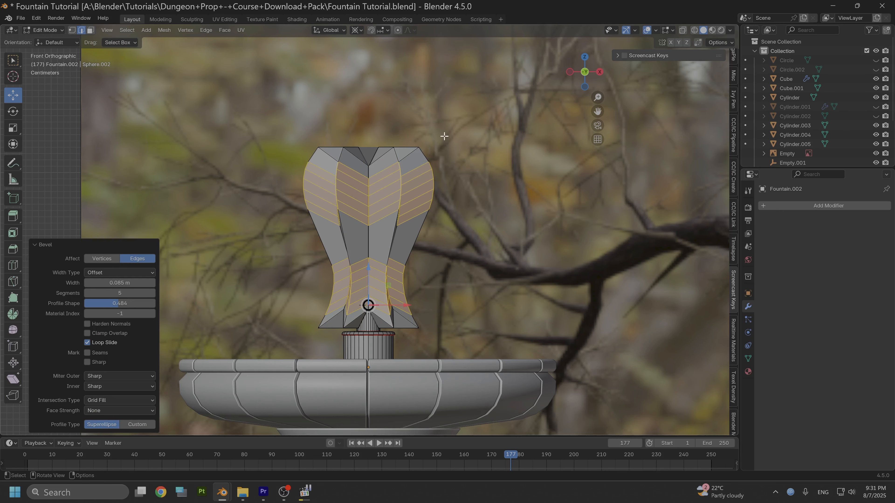
# Step: Select only the central top face and lower it along Z by about 0.033 m plus another 0.005 m, forming pointed petal tips
pyautogui.moveTo(444, 136); pyautogui.dragTo(442, 187, button='middle')
pyautogui.scroll(3, 405, 185)
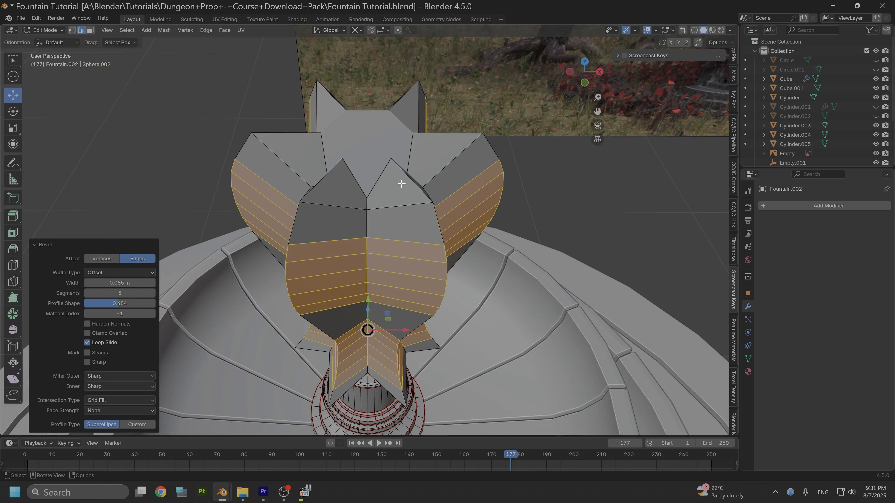
pyautogui.hotkey('alt', 'a')
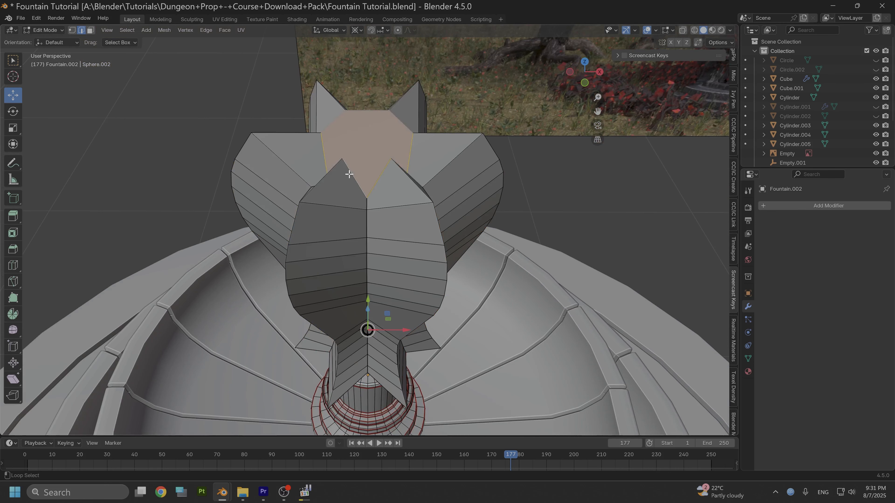
pyautogui.moveTo(374, 303); pyautogui.dragTo(413, 185, button='middle')
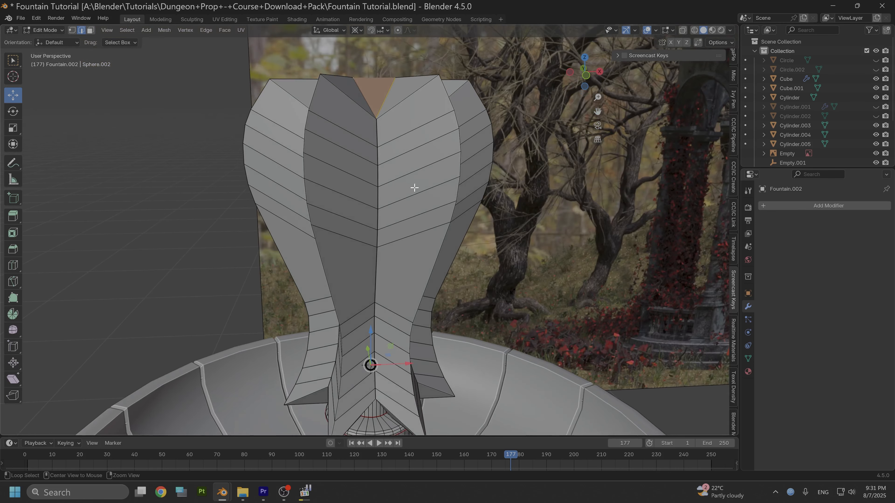
pyautogui.press('g')
pyautogui.press('z')
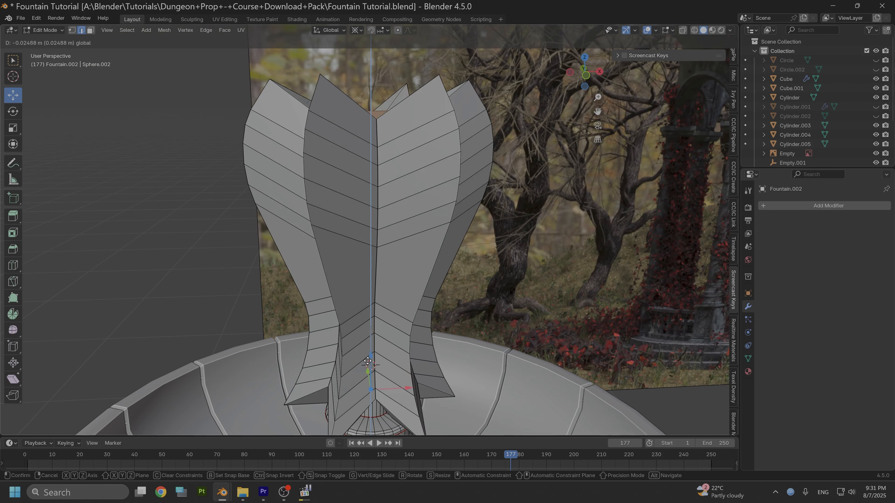
pyautogui.click(425, 243)
pyautogui.moveTo(425, 244); pyautogui.dragTo(486, 268, button='middle')
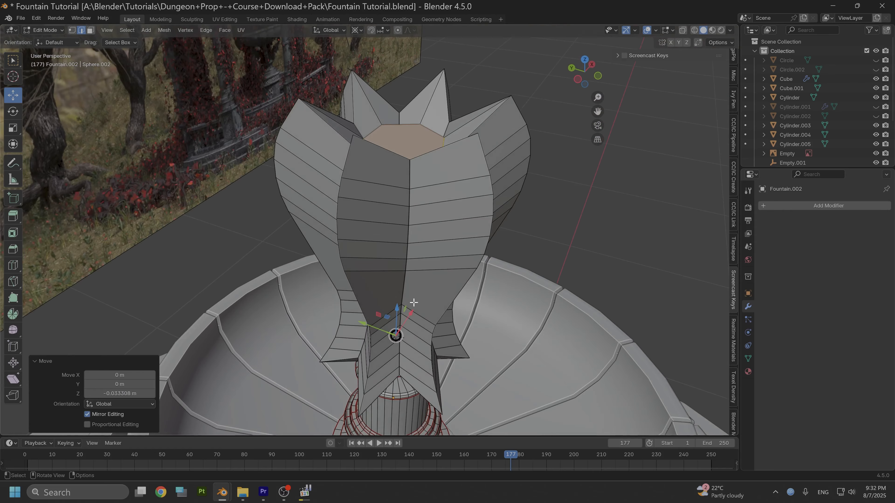
pyautogui.press('g')
pyautogui.press('z')
pyautogui.click(394, 330)
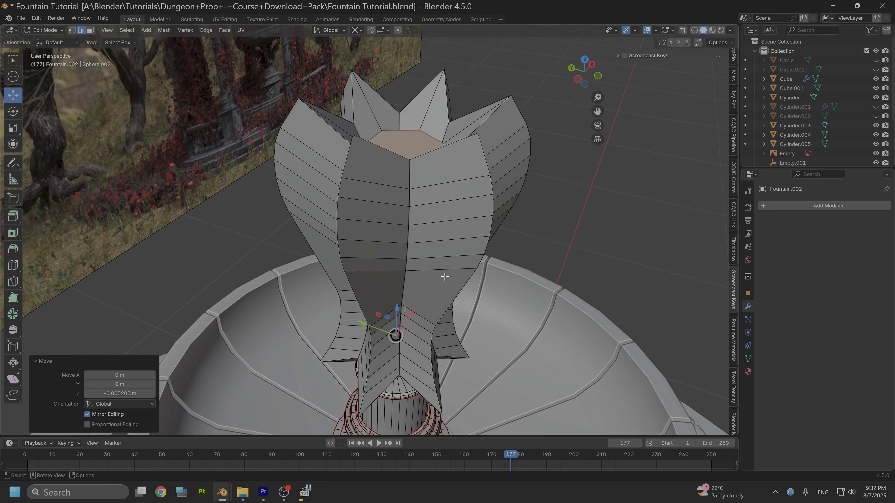
# Step: Delete the central top face of the petal ornament, leaving its upper end open
pyautogui.moveTo(394, 333); pyautogui.dragTo(371, 238, button='middle')
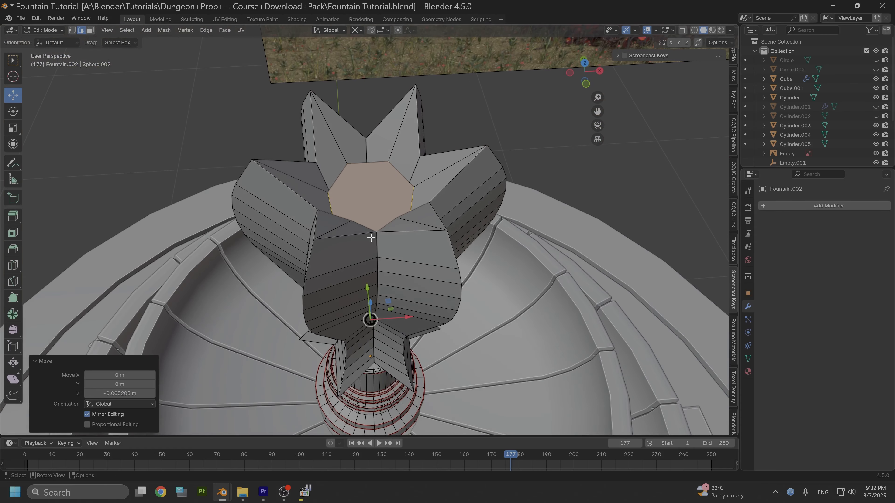
pyautogui.click(90, 31)
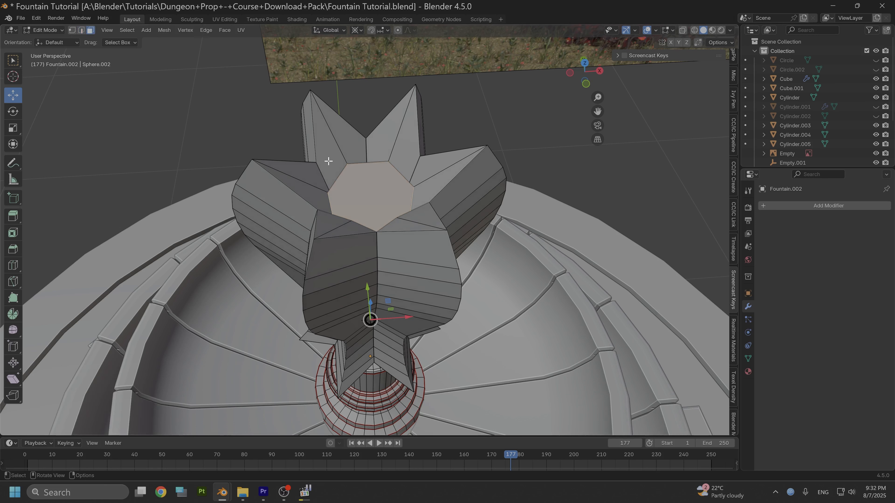
pyautogui.rightClick(365, 196)
pyautogui.click(344, 366)
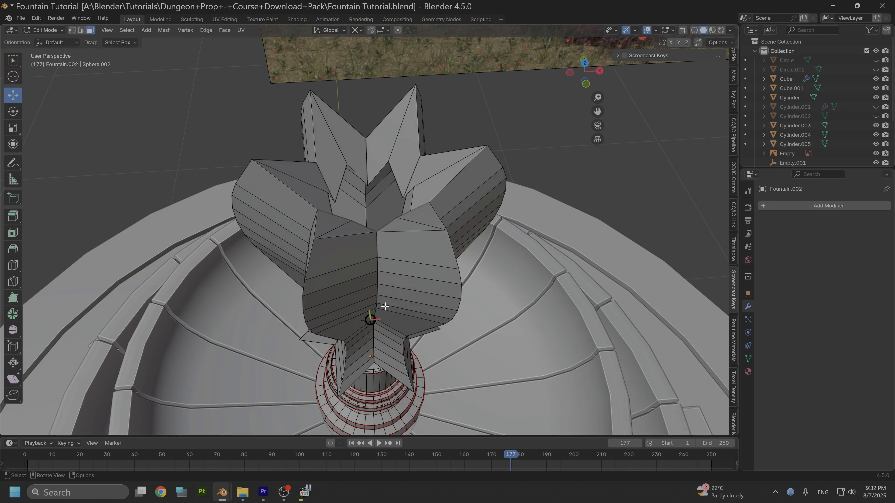
# Step: Select the underside geometry at the ornament's lower end and raise it along Z by about 0.028 m
pyautogui.moveTo(383, 305); pyautogui.dragTo(472, 289, button='middle')
pyautogui.click(422, 409)
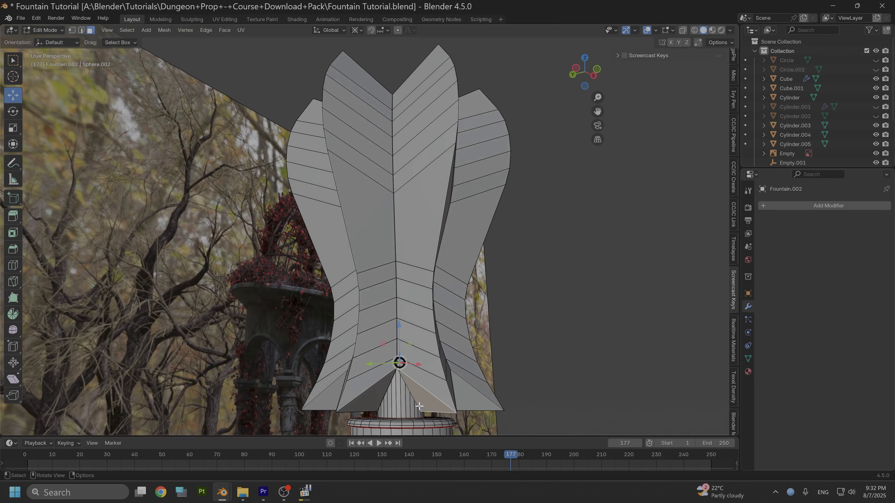
pyautogui.click(81, 30)
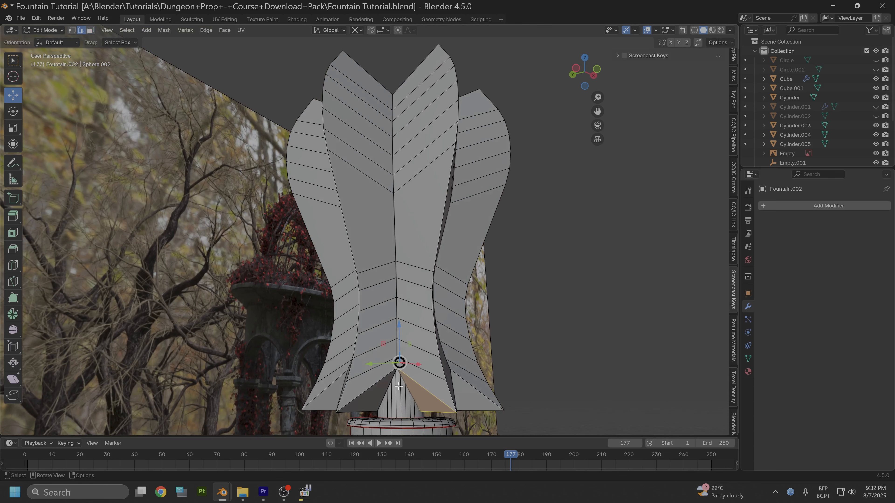
pyautogui.click(411, 394)
pyautogui.hotkey('alt', 'shift')
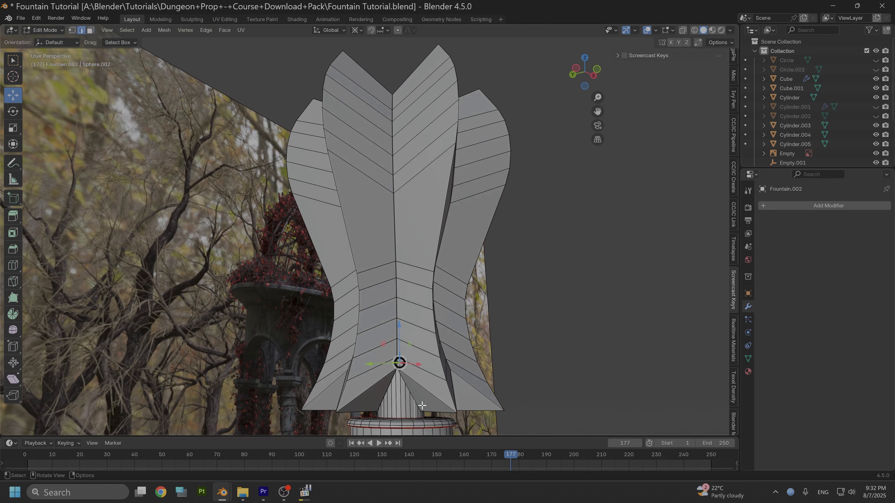
pyautogui.moveTo(417, 406); pyautogui.dragTo(438, 397, button='middle')
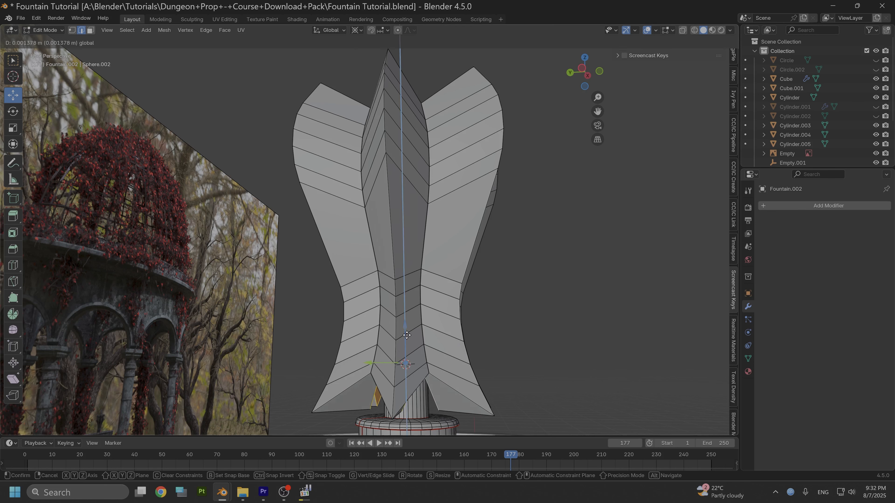
pyautogui.moveTo(405, 333); pyautogui.dragTo(401, 305)
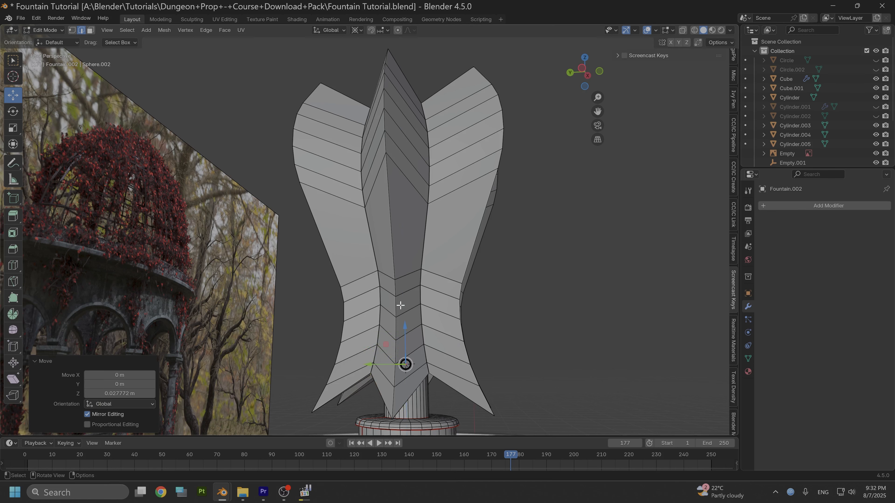
# Step: Select the entire linked petal ornament and lower it along Z by about 0.031 m onto the column
pyautogui.hotkey('ctrl', 'l')
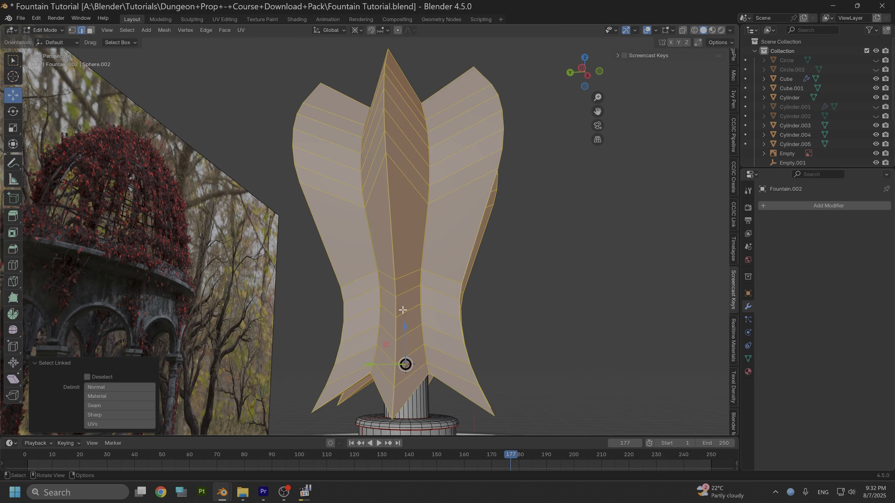
pyautogui.moveTo(406, 324); pyautogui.dragTo(408, 363)
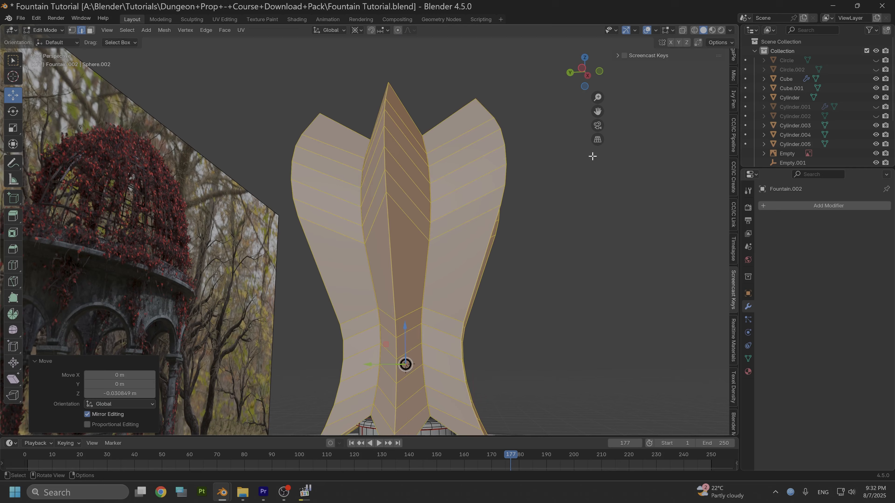
pyautogui.click(597, 69)
pyautogui.scroll(-3, 387, 162)
pyautogui.scroll(2, 402, 257)
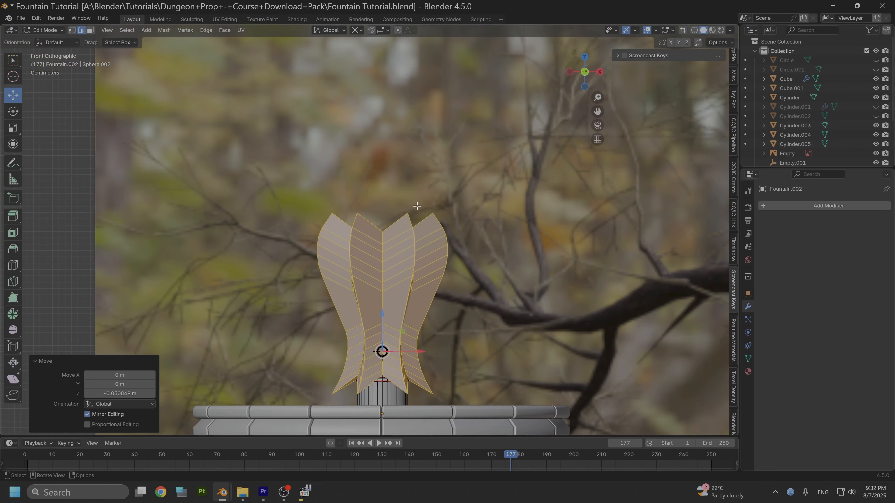
pyautogui.scroll(-2, 402, 257)
pyautogui.scroll(3, 386, 270)
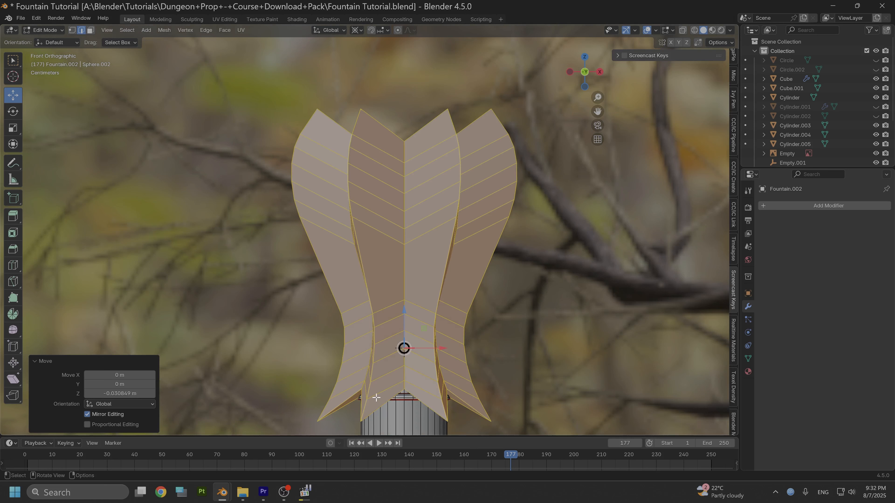
# Step: Select the lower rim loop plus the lengthwise ridge and valley edge loops around all petals, and mark them sharp
pyautogui.click(385, 405)
pyautogui.keyDown('alt'); pyautogui.click(384, 401); pyautogui.keyUp('alt')
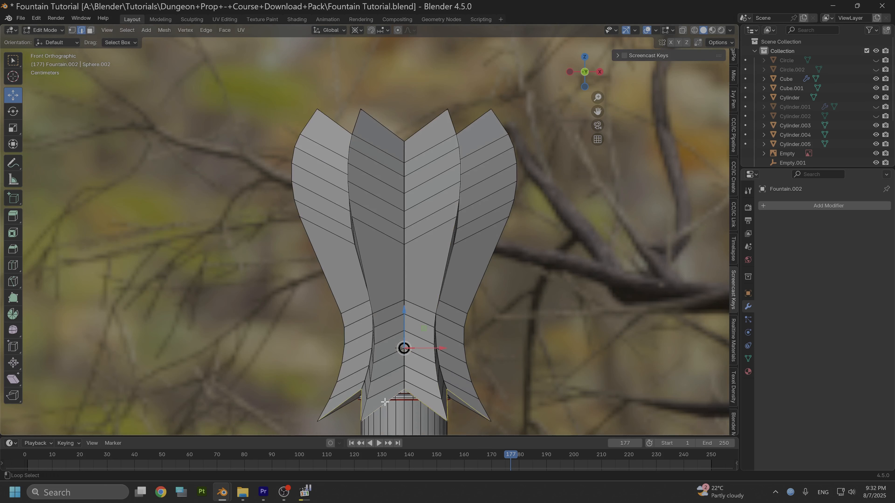
pyautogui.keyDown('alt'); pyautogui.keyDown('shift'); pyautogui.click(373, 298); pyautogui.keyUp('shift'); pyautogui.keyUp('alt')
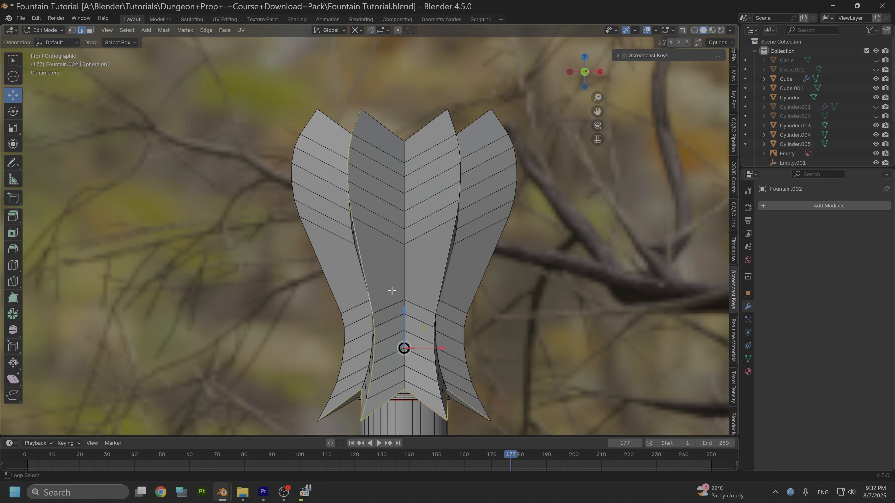
pyautogui.keyDown('alt'); pyautogui.keyDown('shift'); pyautogui.click(405, 262); pyautogui.keyUp('shift'); pyautogui.keyUp('alt')
pyautogui.keyDown('alt'); pyautogui.keyDown('shift'); pyautogui.click(446, 263); pyautogui.keyUp('shift'); pyautogui.keyUp('alt')
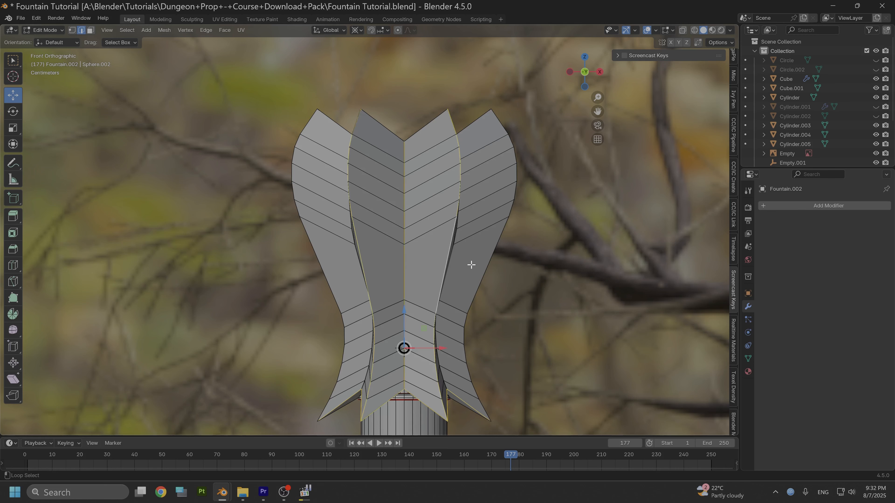
pyautogui.moveTo(472, 263); pyautogui.dragTo(393, 261, button='middle')
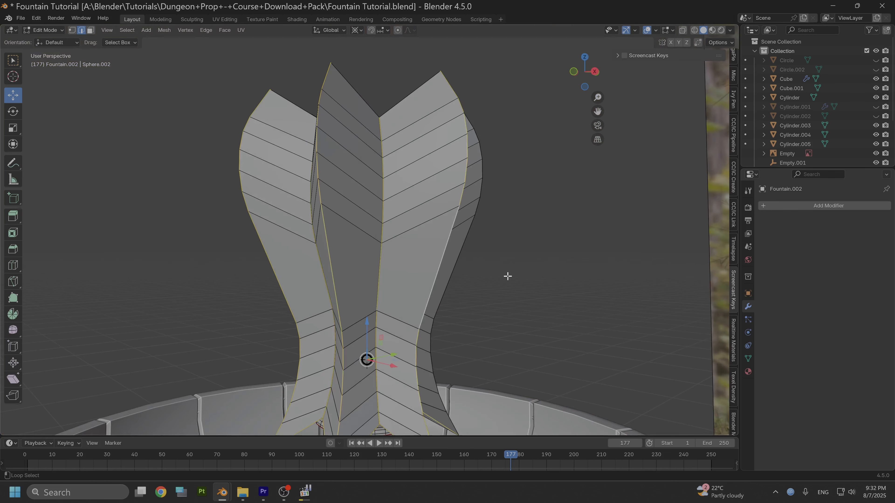
pyautogui.moveTo(508, 274); pyautogui.dragTo(494, 271, button='middle')
pyautogui.moveTo(419, 268); pyautogui.dragTo(361, 266, button='middle')
pyautogui.moveTo(510, 261); pyautogui.dragTo(434, 258, button='middle')
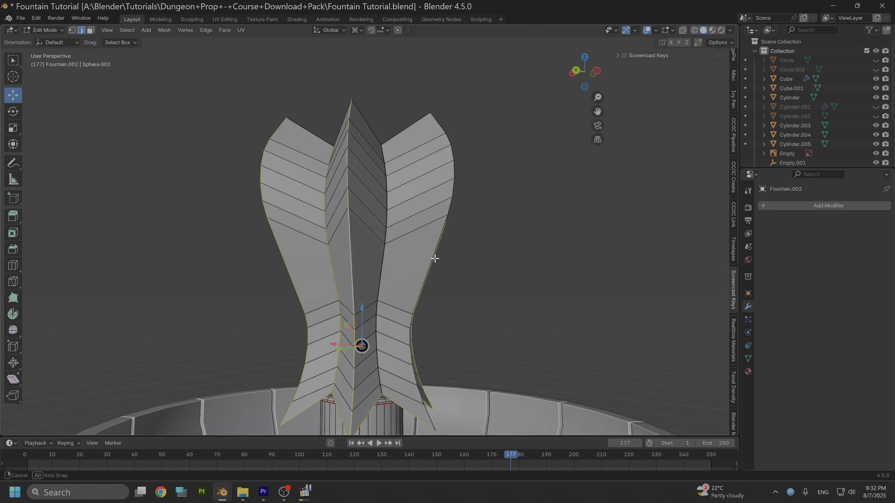
pyautogui.moveTo(561, 258); pyautogui.dragTo(457, 308, button='middle')
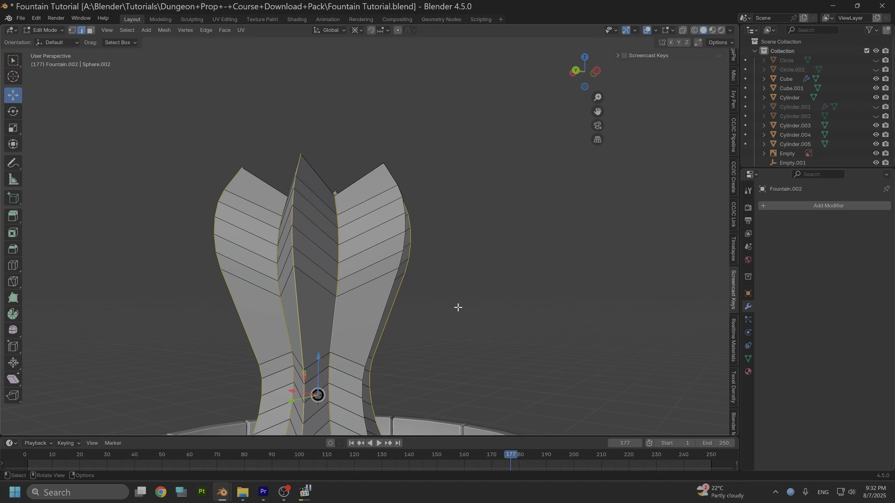
pyautogui.moveTo(390, 321); pyautogui.dragTo(377, 211, button='middle')
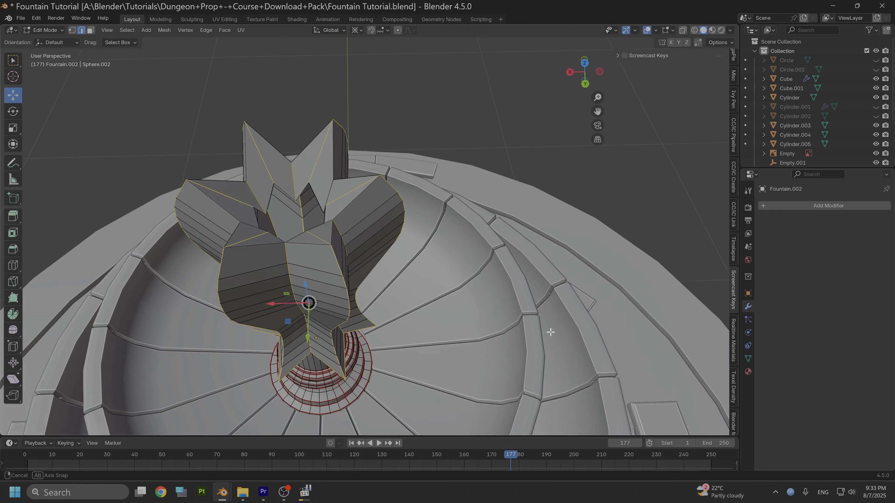
pyautogui.keyDown('alt'); pyautogui.keyDown('shift'); pyautogui.click(353, 201); pyautogui.keyUp('shift'); pyautogui.keyUp('alt')
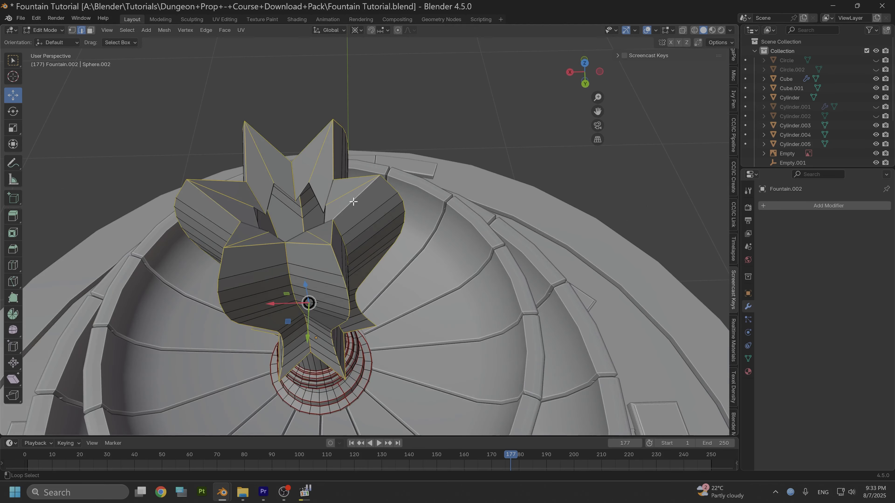
pyautogui.rightClick(375, 213)
pyautogui.click(343, 382)
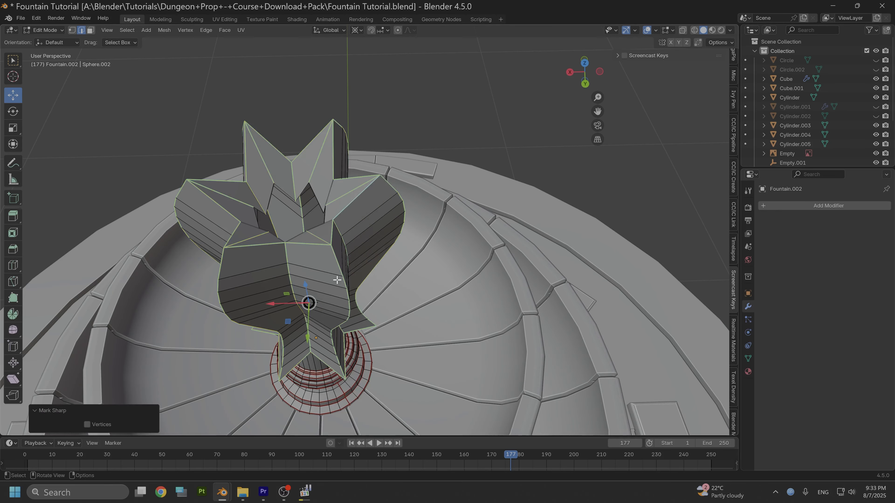
# Step: Mark the same selected petal edges as seams
pyautogui.rightClick(324, 252)
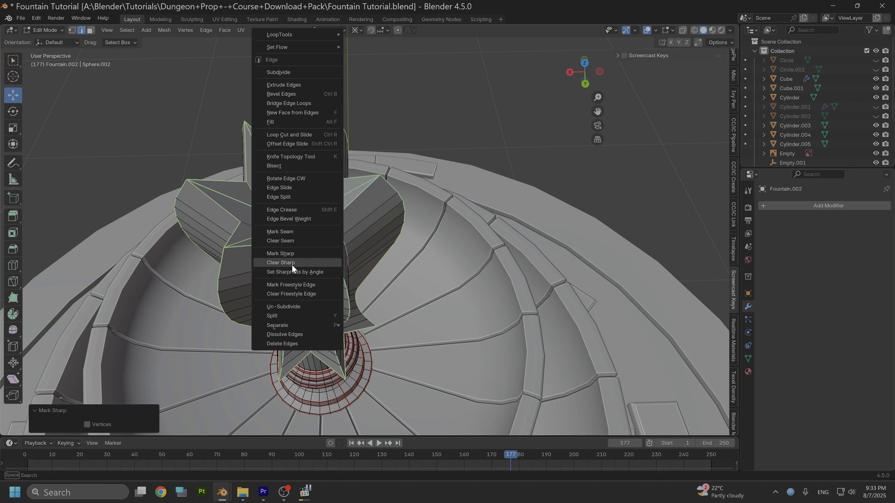
pyautogui.click(294, 233)
pyautogui.moveTo(408, 319); pyautogui.dragTo(352, 196, button='middle')
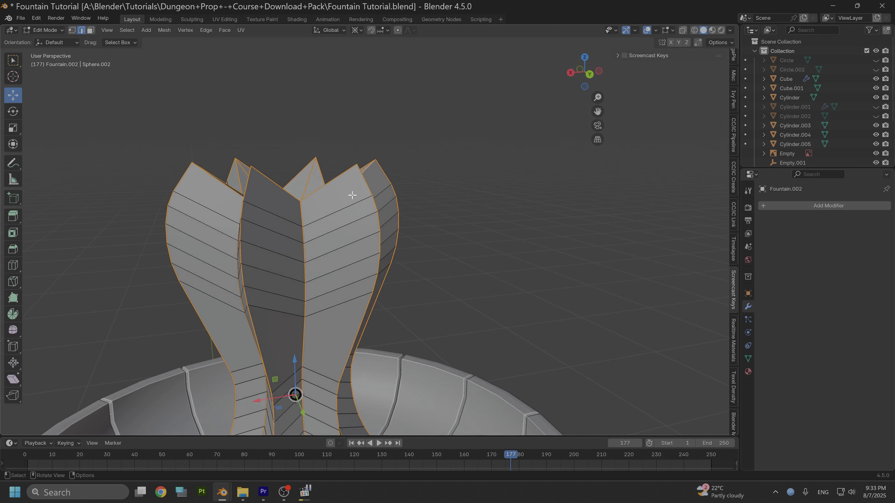
# Step: Return to Object Mode and shade the finial object smooth with Keep Sharp Edges enabled
pyautogui.click(46, 29)
pyautogui.click(51, 31)
pyautogui.click(51, 31)
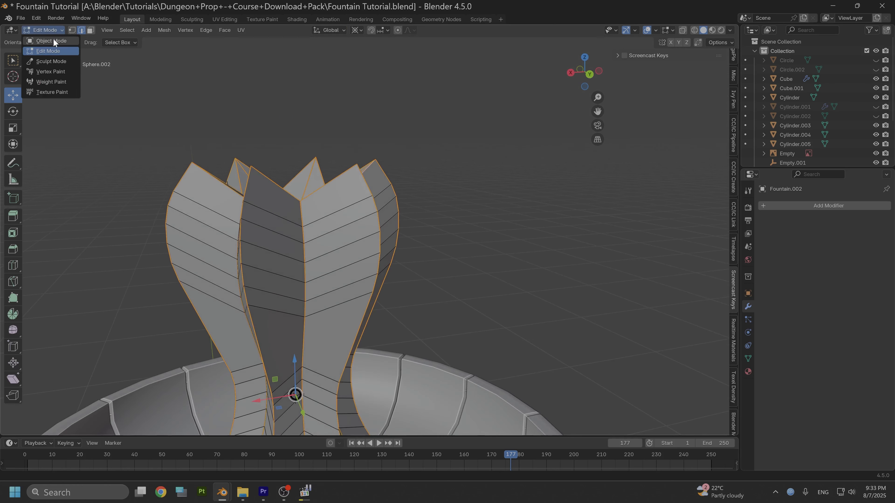
pyautogui.click(53, 39)
pyautogui.scroll(-6, 290, 136)
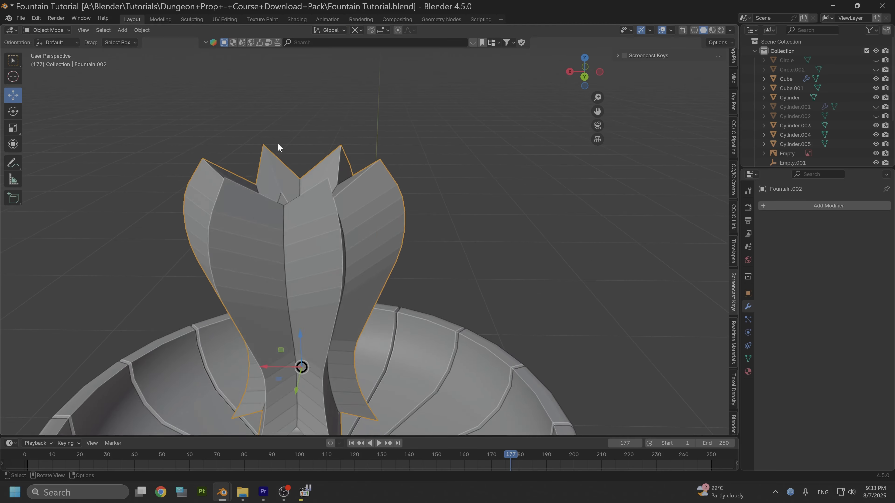
pyautogui.moveTo(351, 240); pyautogui.dragTo(357, 212, button='middle')
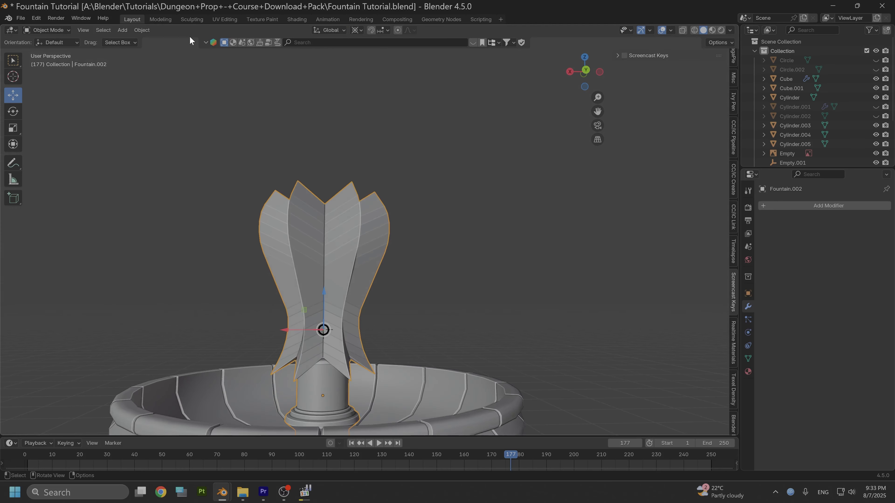
pyautogui.click(141, 30)
pyautogui.click(173, 239)
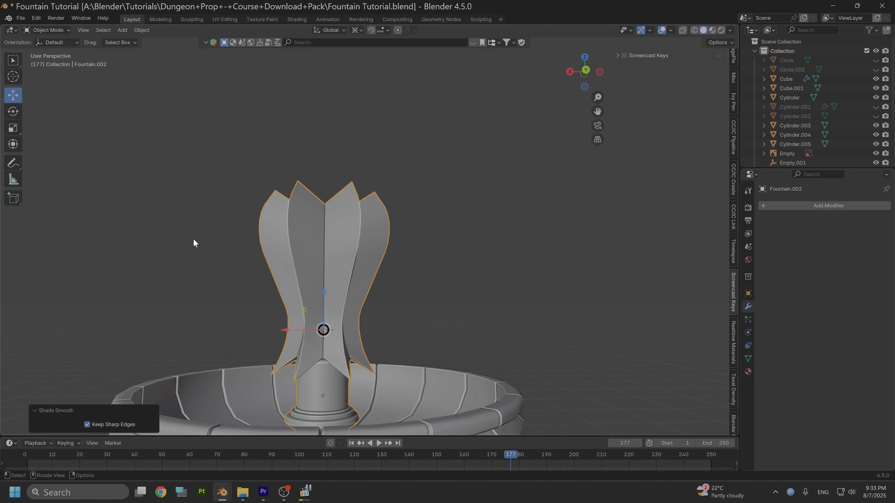
# Step: Examine the ornament's smoothed shading and its proportions against the fountain basins, up close and in front view
pyautogui.moveTo(311, 196)
pyautogui.mouseDown(button='middle')
pyautogui.moveTo(274, 221)
pyautogui.moveTo(283, 235)
pyautogui.moveTo(323, 190)
pyautogui.mouseUp(button='middle')
pyautogui.scroll(4, 289, 241)
pyautogui.scroll(-5, 338, 185)
pyautogui.click(582, 68)
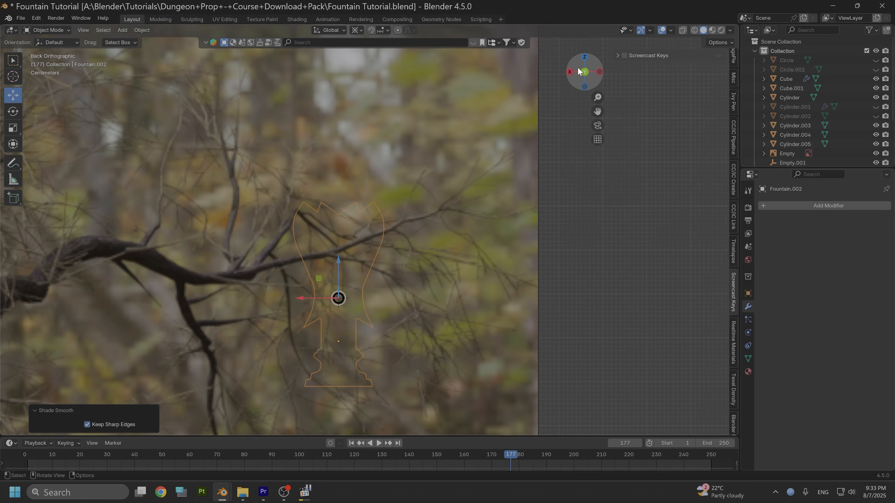
pyautogui.click(585, 72)
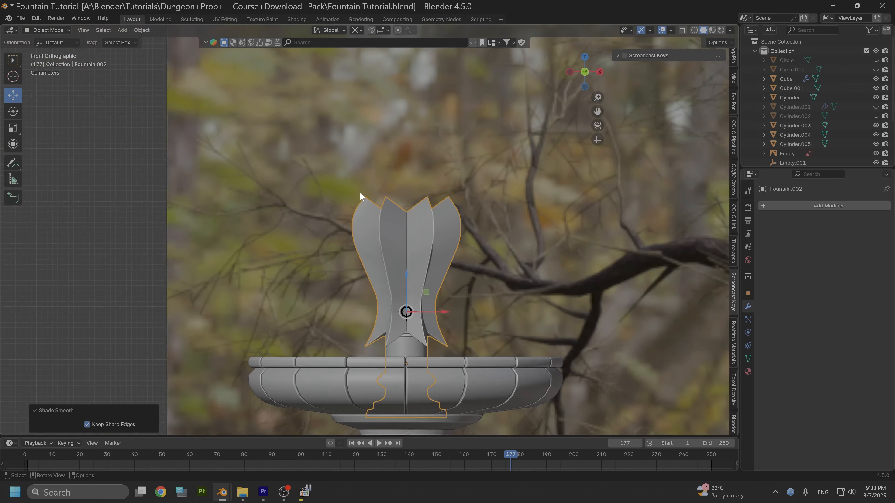
pyautogui.scroll(3, 361, 193)
pyautogui.scroll(2, 395, 190)
pyautogui.scroll(-3, 316, 200)
pyautogui.scroll(2, 316, 200)
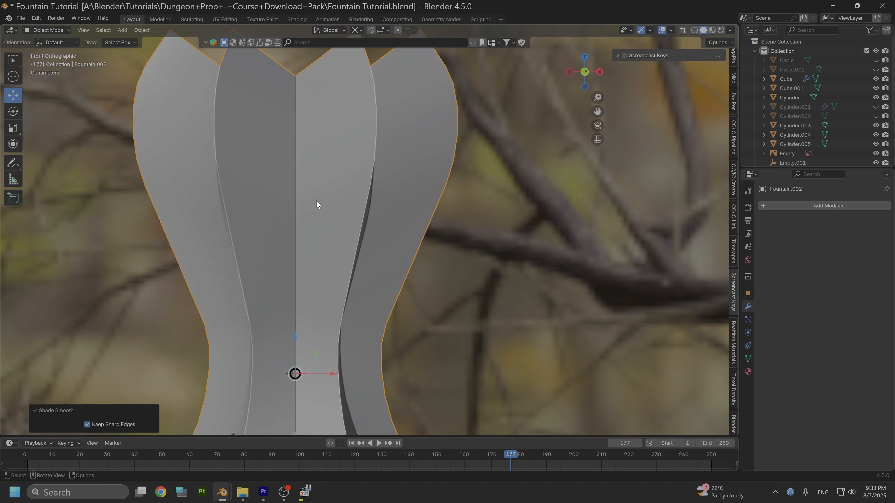
pyautogui.scroll(-2, 317, 198)
pyautogui.scroll(-2, 318, 200)
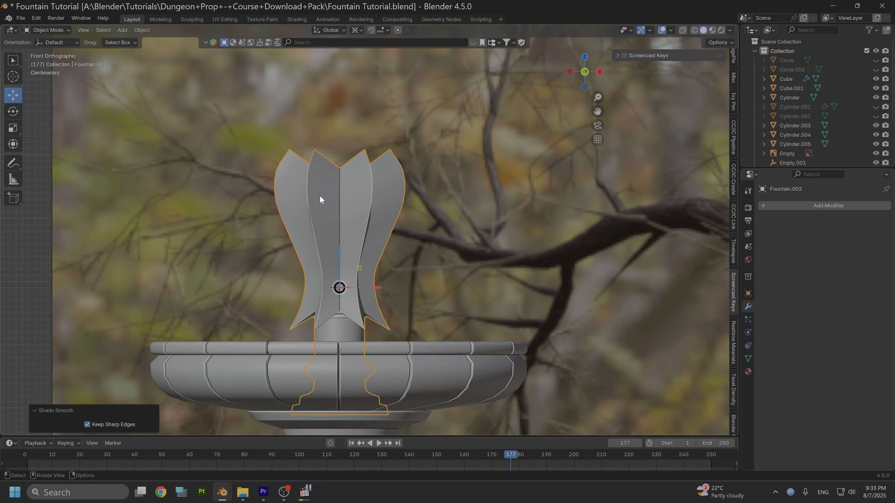
pyautogui.scroll(-2, 338, 201)
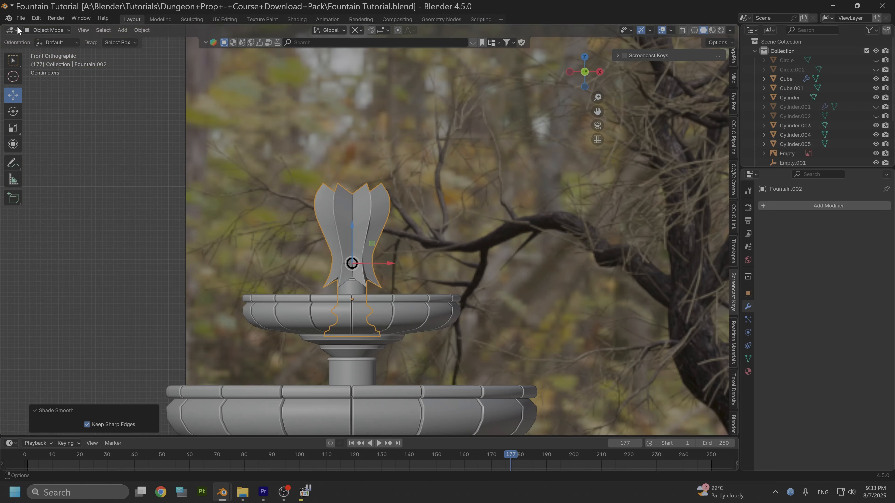
# Step: In Edit Mode, select the linked petal piece, scale it down to suit the pillar's width, and lower it about 0.009 m along Z
pyautogui.click(49, 30)
pyautogui.click(47, 51)
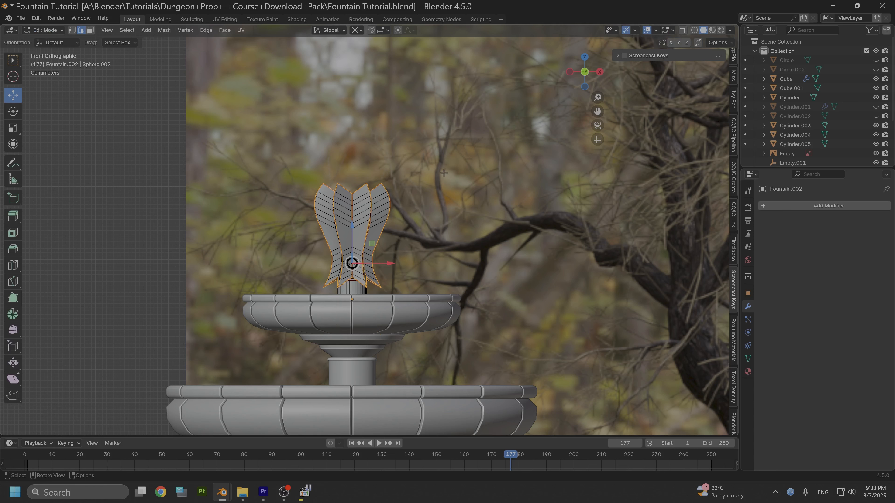
pyautogui.press('l')
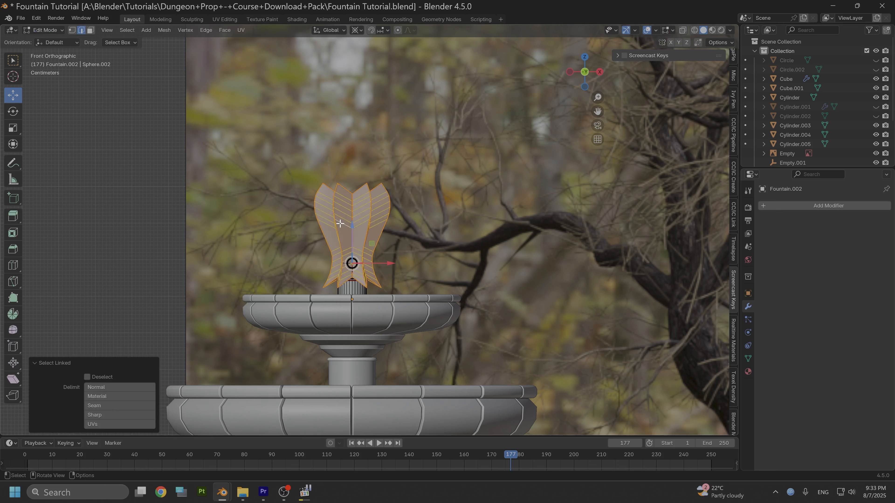
pyautogui.press('s')
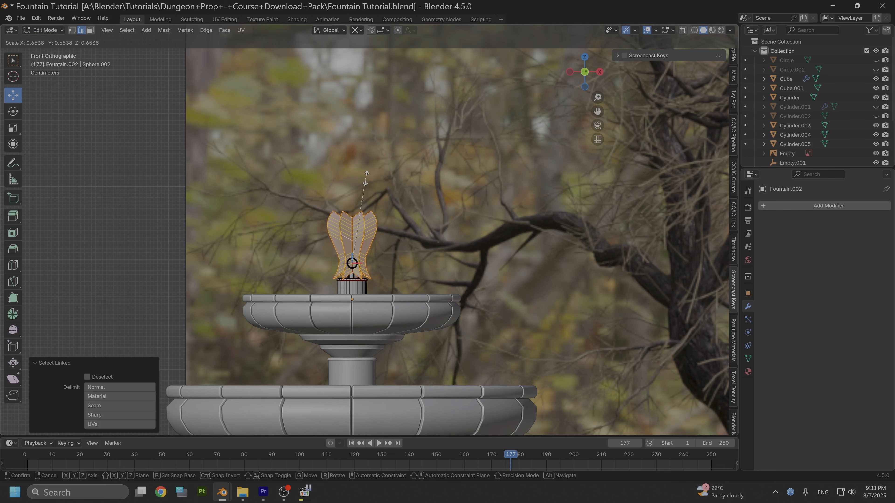
pyautogui.click(361, 193)
pyautogui.moveTo(354, 242); pyautogui.dragTo(353, 245)
pyautogui.scroll(6, 353, 246)
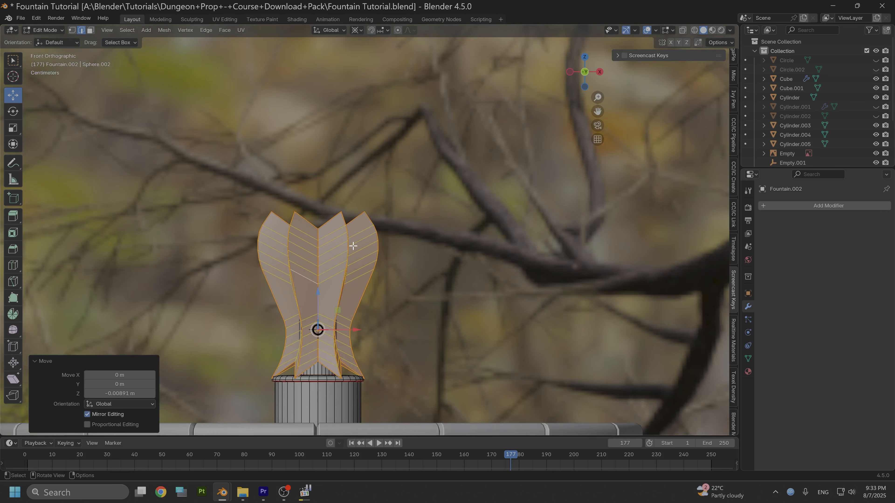
pyautogui.scroll(-1, 353, 245)
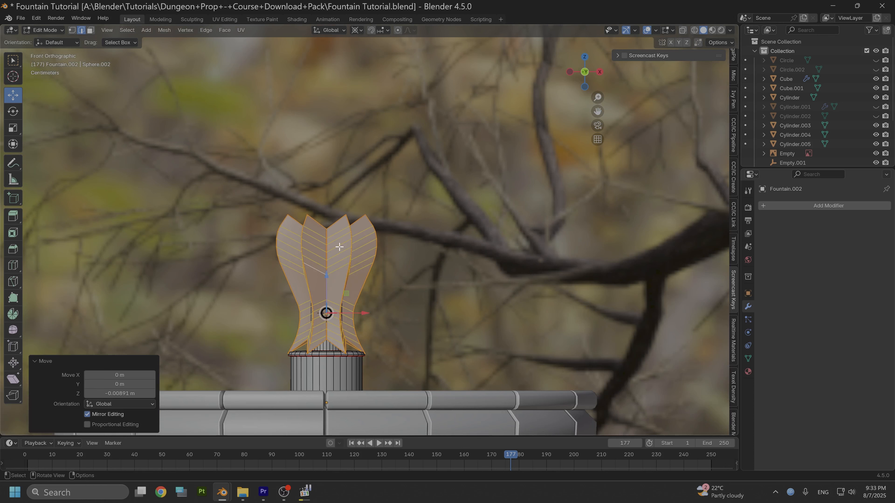
# Step: Duplicate the selected petal piece and move the copy up about 0.098 m along Z
pyautogui.press('shift')
pyautogui.hotkey('shift', 'd')
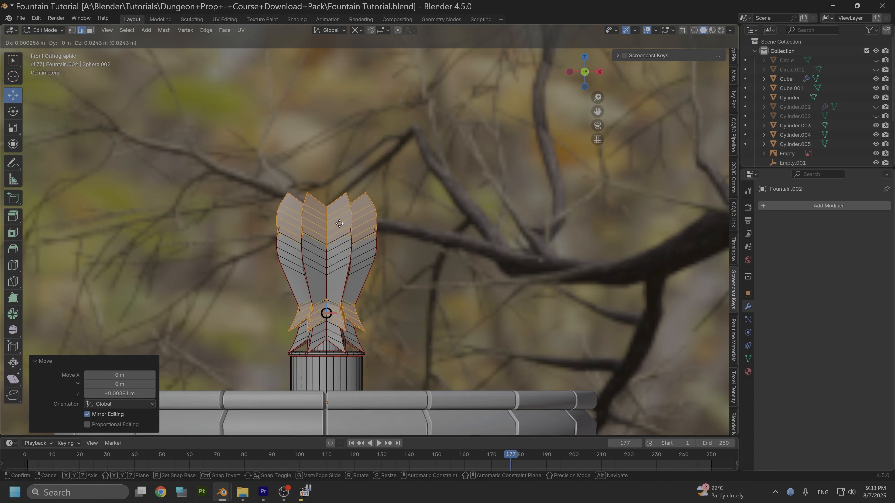
pyautogui.press('z')
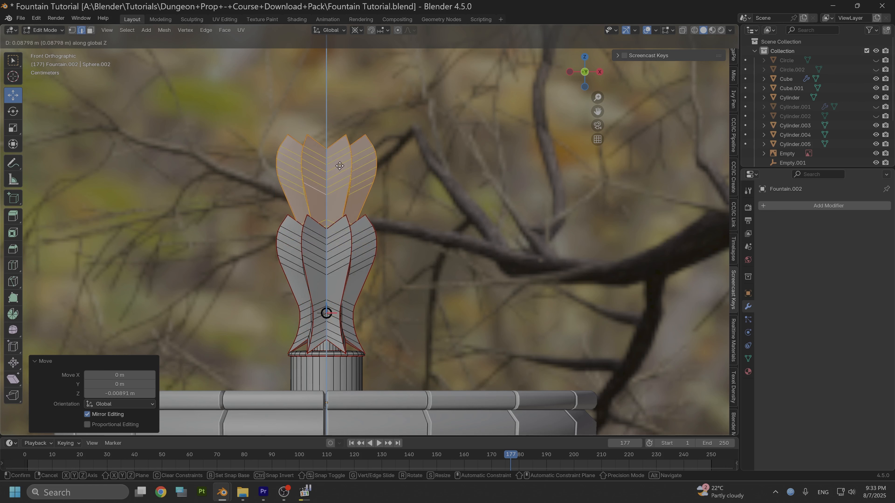
pyautogui.click(340, 157)
# Step: Scale the petal copy to about 0.666 and lower it about 0.012 m along Z into the larger petals
pyautogui.press('s')
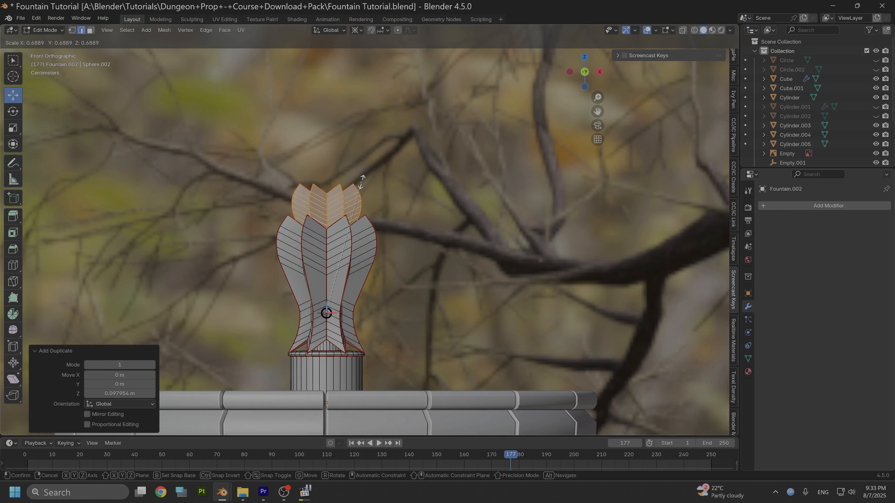
pyautogui.click(356, 185)
pyautogui.press('g')
pyautogui.press('z')
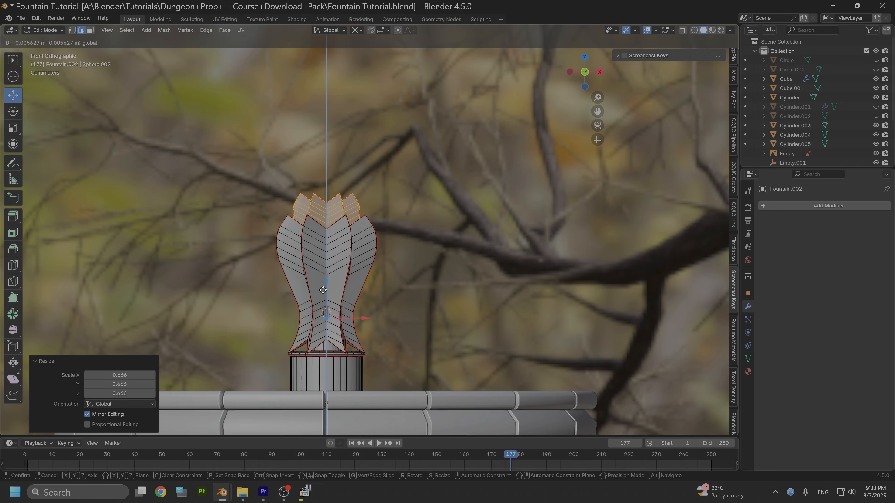
pyautogui.click(322, 295)
# Step: Scale the inner petal copy by a further 0.829 and raise it about 0.013 m along Z
pyautogui.moveTo(322, 295); pyautogui.dragTo(392, 246, button='middle')
pyautogui.scroll(4, 389, 242)
pyautogui.press('s')
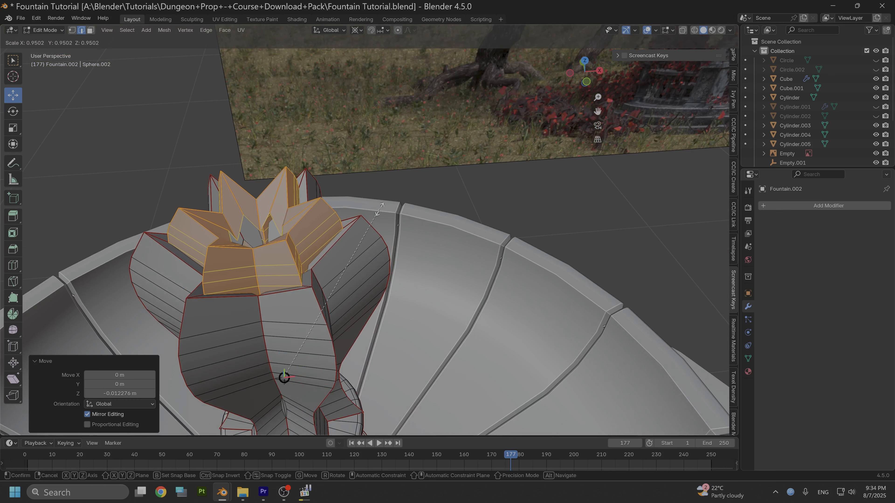
pyautogui.click(356, 227)
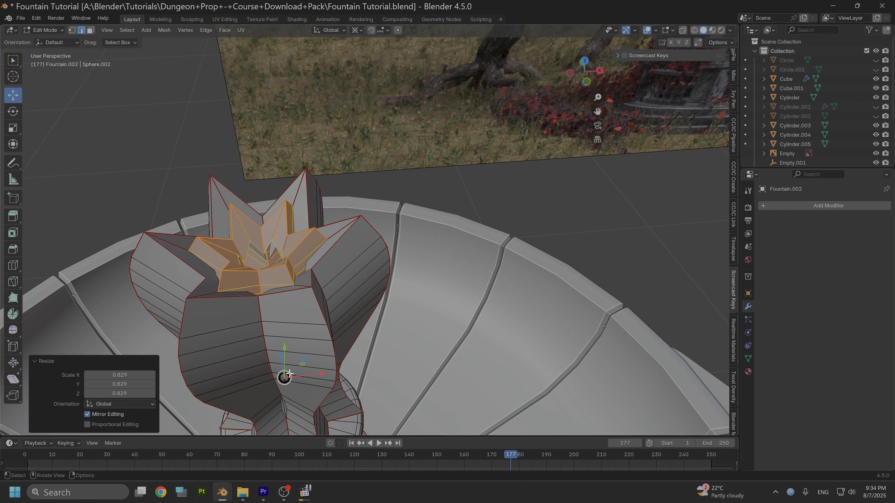
pyautogui.press('g')
pyautogui.press('z')
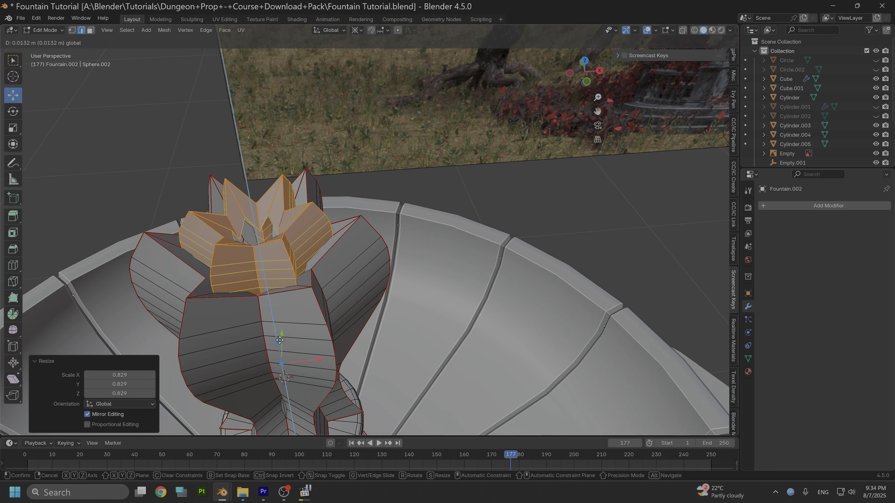
pyautogui.click(280, 341)
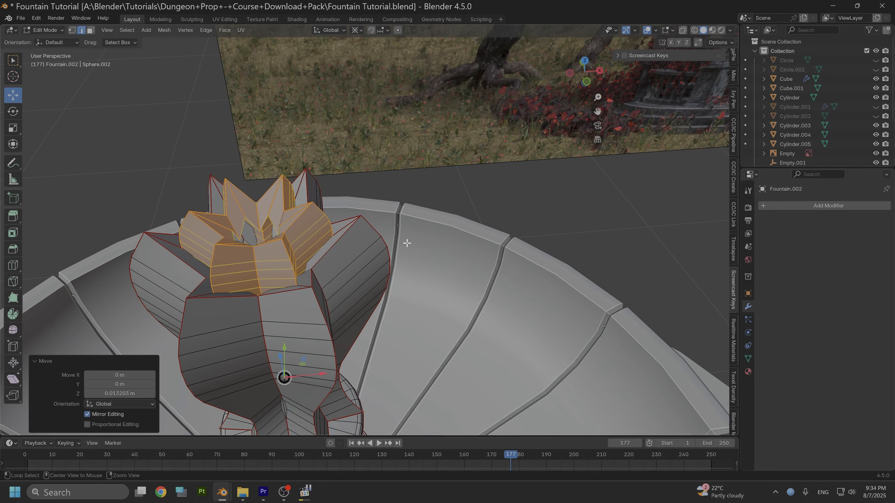
# Step: Raise the small petal copy about 0.103 m along Z, clear of the larger petals, and show it in front view
pyautogui.moveTo(408, 244); pyautogui.dragTo(377, 207, button='middle')
pyautogui.moveTo(310, 342); pyautogui.dragTo(317, 194)
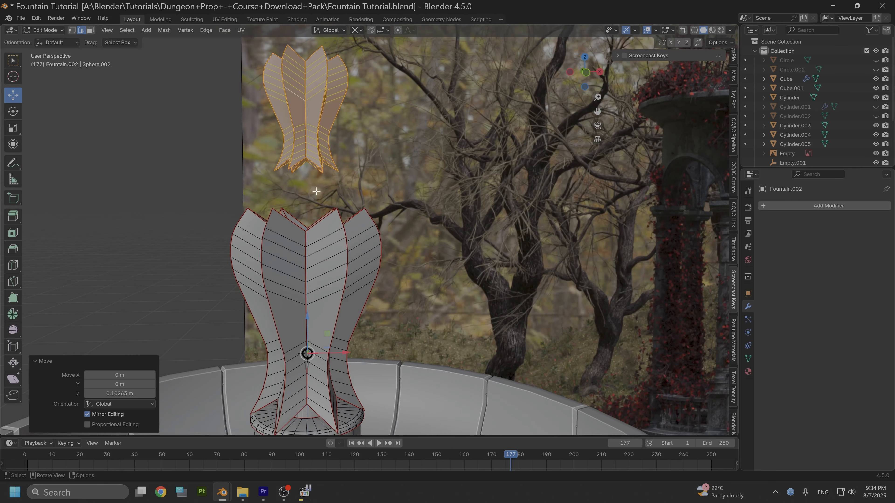
pyautogui.click(585, 72)
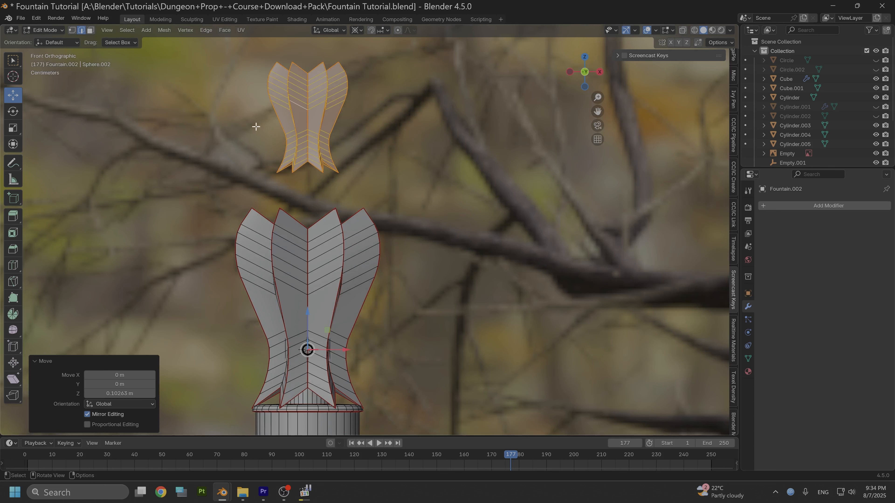
# Step: Turn on X-ray, select the lower flared vertices of the small petal copy in vertex mode, and delete them
pyautogui.click(681, 30)
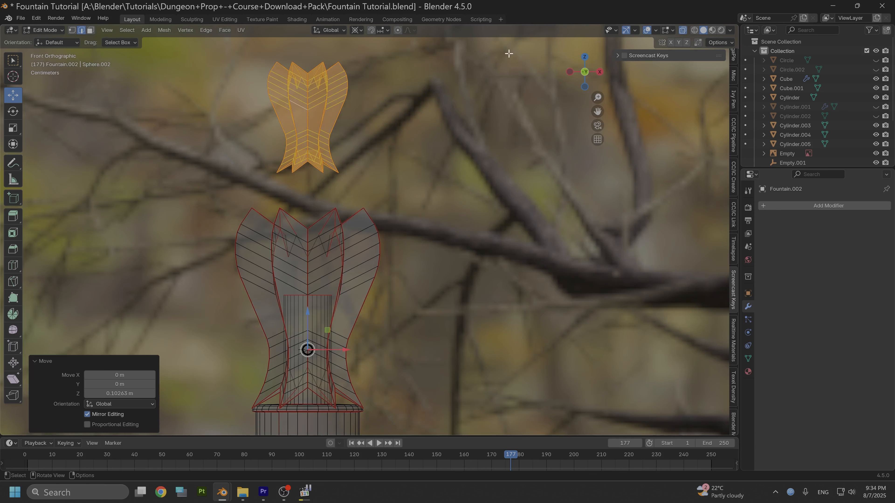
pyautogui.click(71, 31)
pyautogui.moveTo(244, 119); pyautogui.dragTo(385, 193)
pyautogui.rightClick(322, 165)
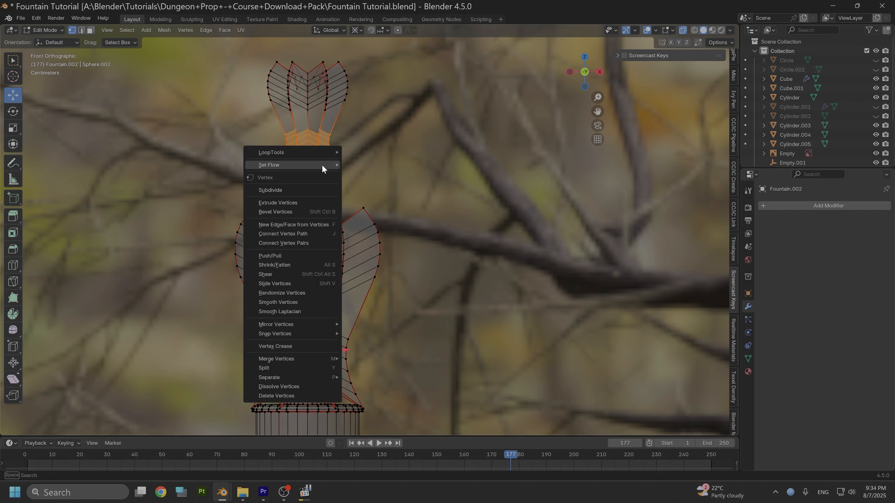
pyautogui.click(271, 397)
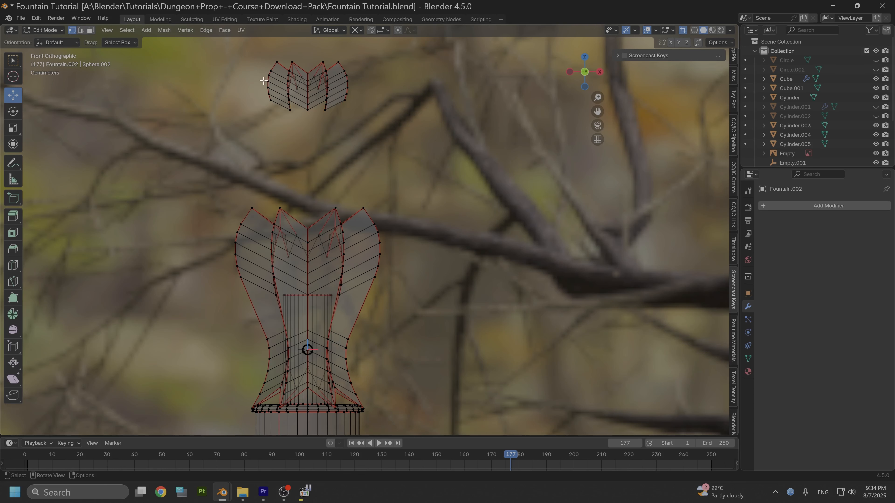
# Step: Select the remaining small petal tips, lower them about 0.113 m into the larger petals, turn off X-ray, and fine-tune their height
pyautogui.moveTo(236, 42); pyautogui.dragTo(420, 136)
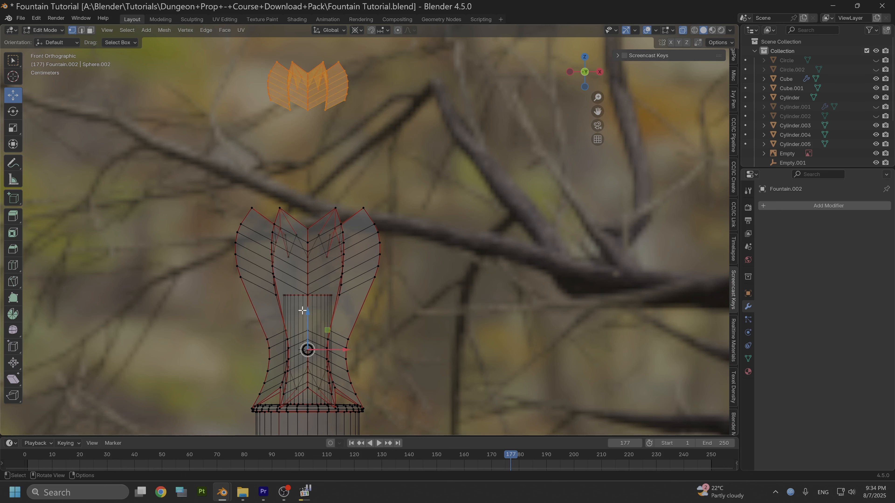
pyautogui.moveTo(303, 310); pyautogui.dragTo(316, 51)
pyautogui.moveTo(366, 5); pyautogui.dragTo(358, 73)
pyautogui.click(859, 71)
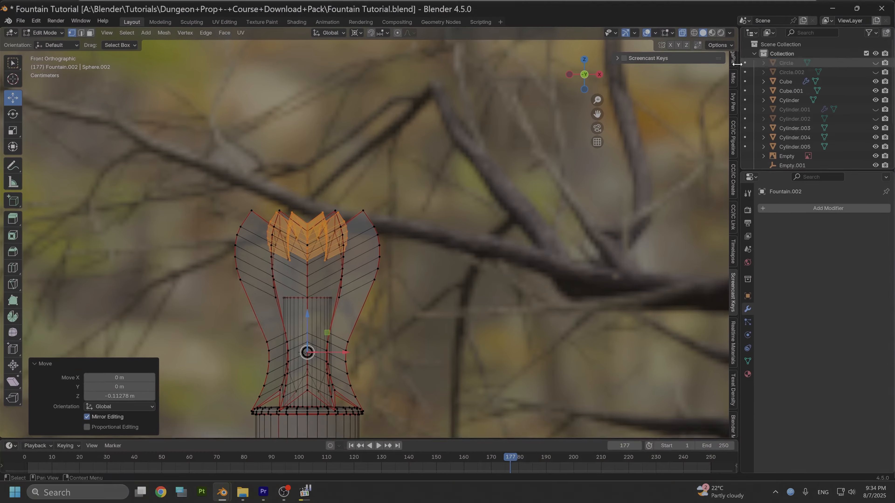
pyautogui.moveTo(378, 203); pyautogui.dragTo(370, 233, button='middle')
pyautogui.click(683, 30)
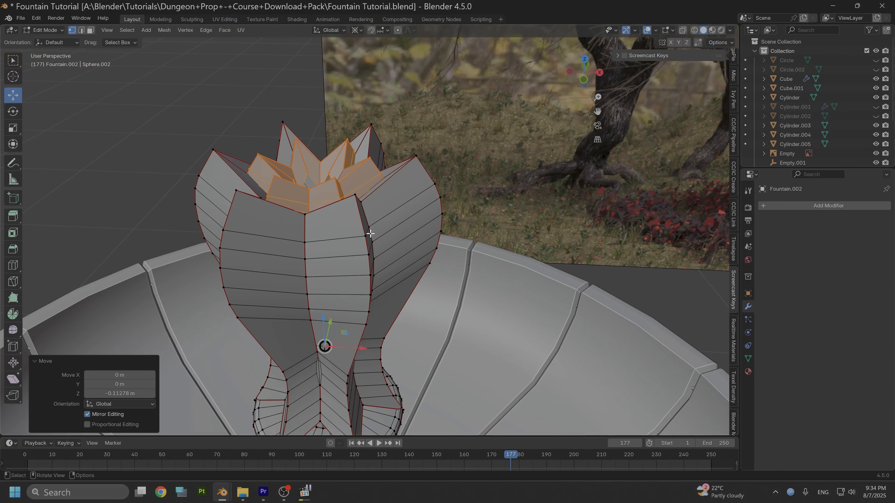
pyautogui.moveTo(322, 318); pyautogui.dragTo(325, 304)
# Step: Select the edge loop around the small petals' inner opening, fill it with a face, and extrude that face upward about 0.023 m
pyautogui.moveTo(317, 300); pyautogui.dragTo(311, 257, button='middle')
pyautogui.hotkey('alt', 'a')
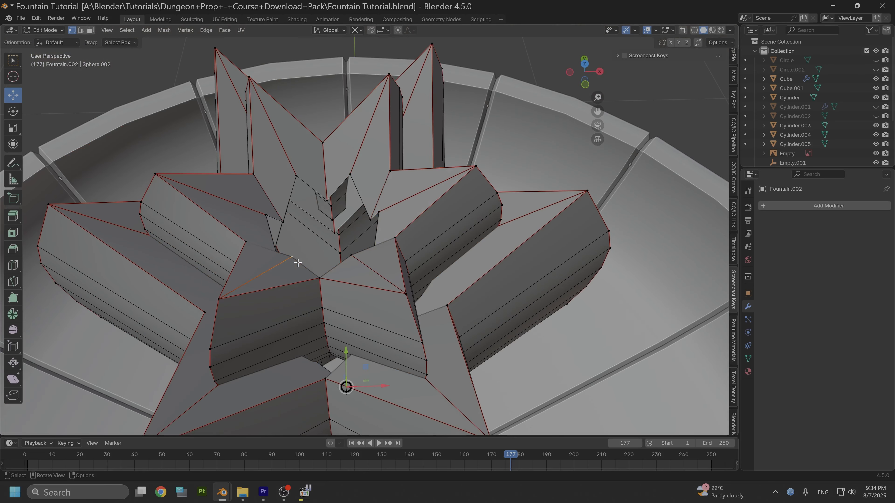
pyautogui.click(81, 30)
pyautogui.keyDown('alt'); pyautogui.click(300, 265); pyautogui.keyUp('alt')
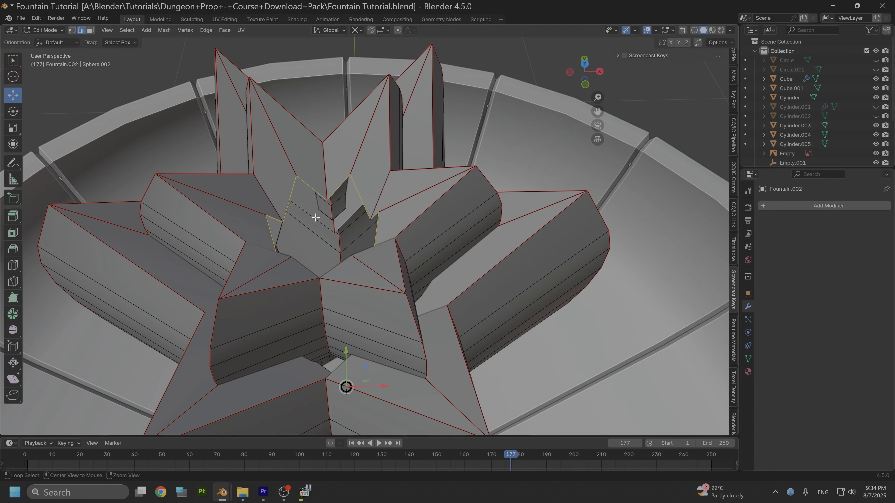
pyautogui.moveTo(316, 214); pyautogui.dragTo(315, 186, button='middle')
pyautogui.press('f')
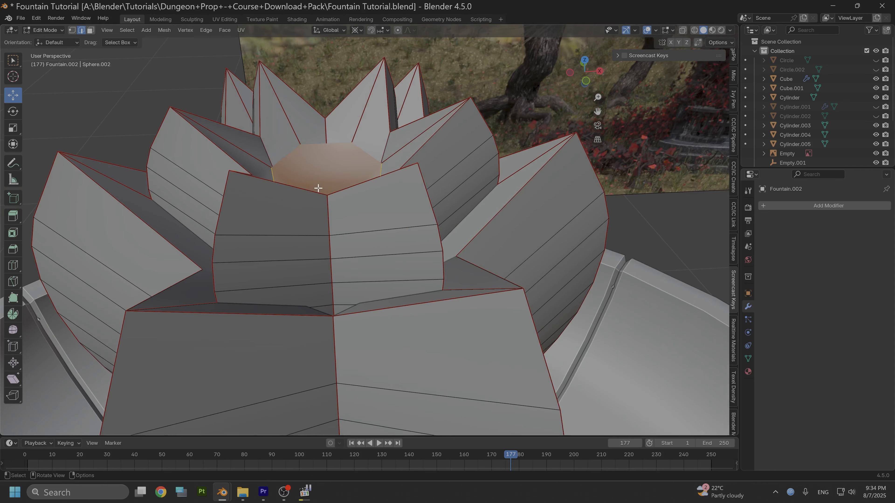
pyautogui.press('e')
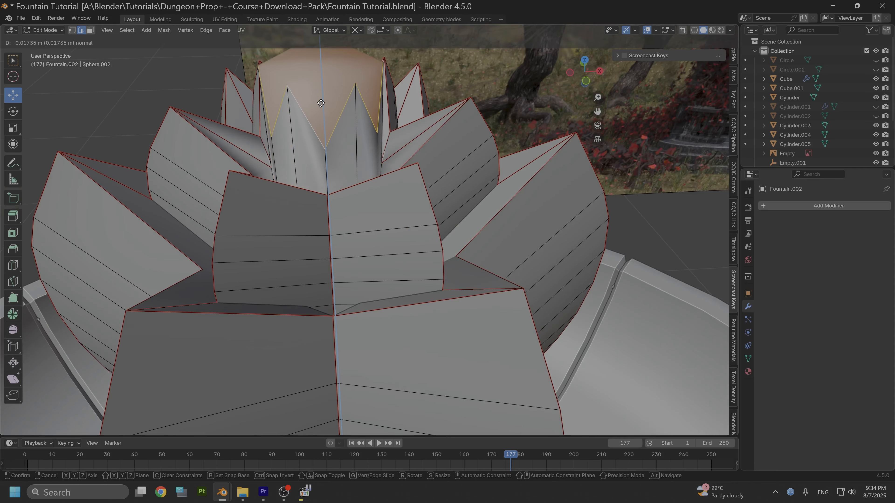
pyautogui.click(320, 90)
# Step: Flatten the extruded top face by scaling it to 0 along Z, and raise it about 0.134 m above the petals
pyautogui.scroll(-4, 359, 109)
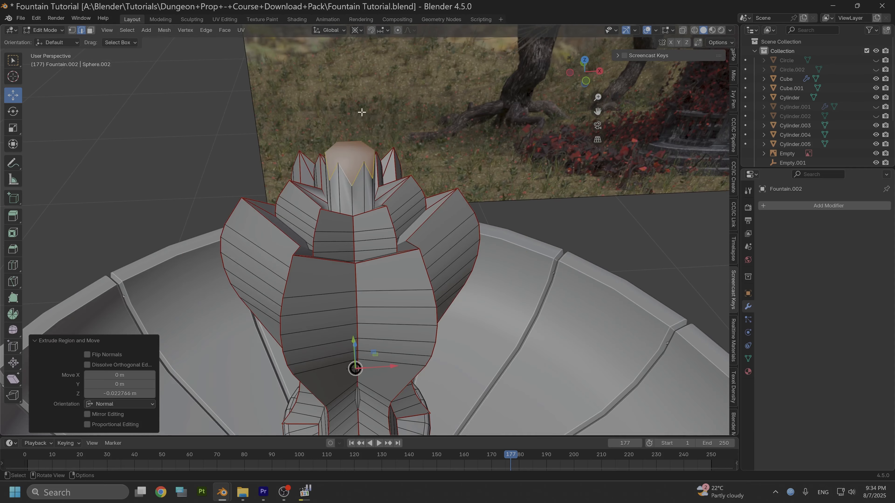
pyautogui.click(585, 81)
pyautogui.scroll(5, 394, 130)
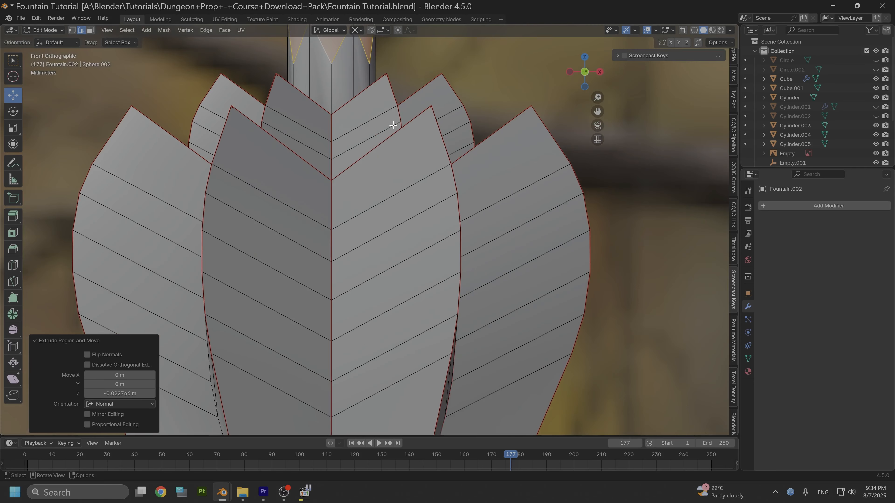
pyautogui.scroll(-1, 415, 61)
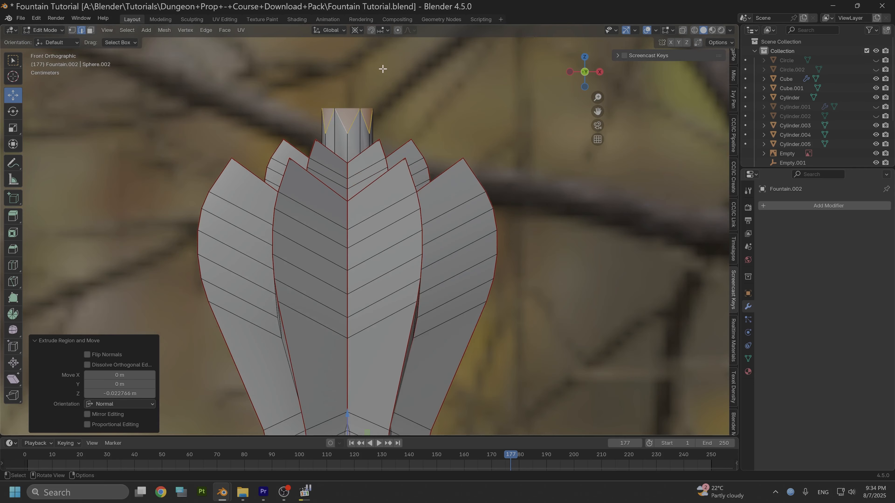
pyautogui.press('s')
pyautogui.press('z')
pyautogui.press('0')
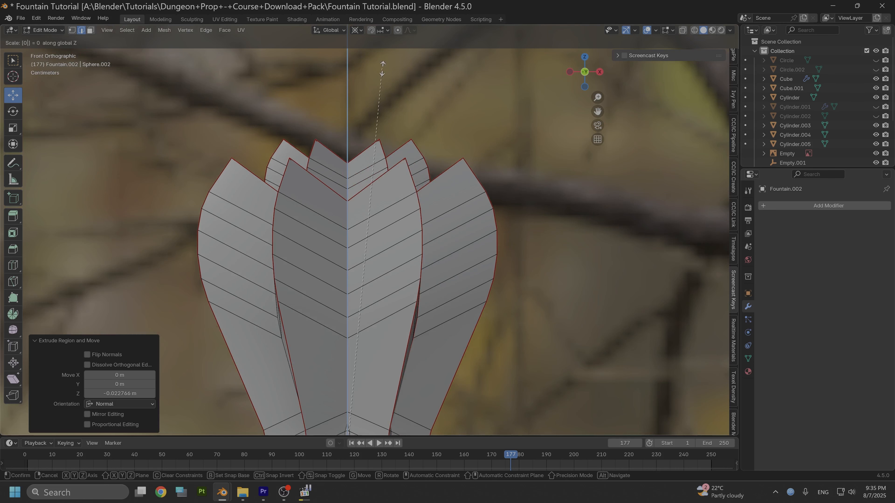
pyautogui.click(383, 68)
pyautogui.scroll(-4, 368, 92)
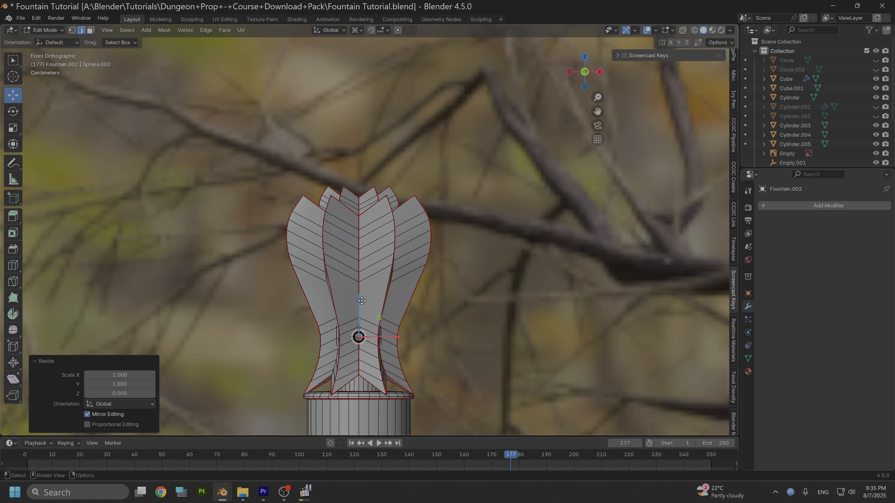
pyautogui.moveTo(361, 301); pyautogui.dragTo(364, 127)
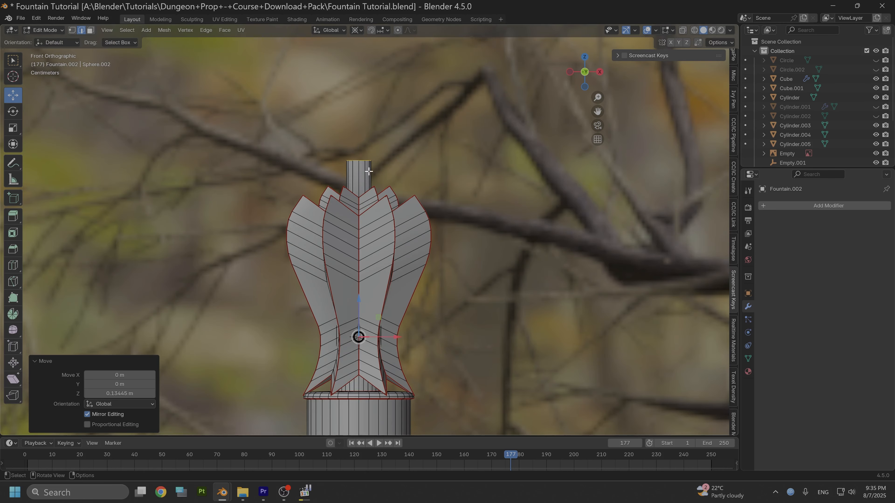
# Step: Bevel the top edge of the central post with 5 segments and a width of about 0.0172 m to form a rounded cap
pyautogui.scroll(3, 369, 172)
pyautogui.moveTo(406, 103); pyautogui.dragTo(417, 122, button='middle')
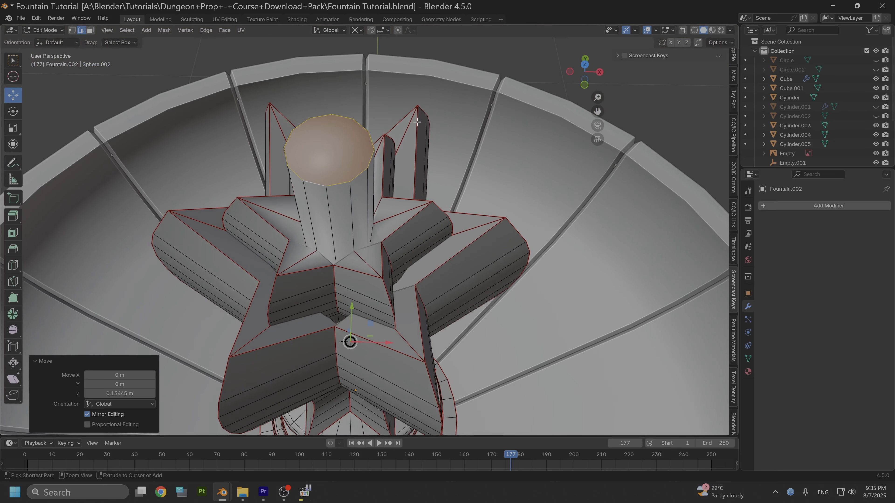
pyautogui.hotkey('ctrl', 'b')
pyautogui.scroll(4, 421, 109)
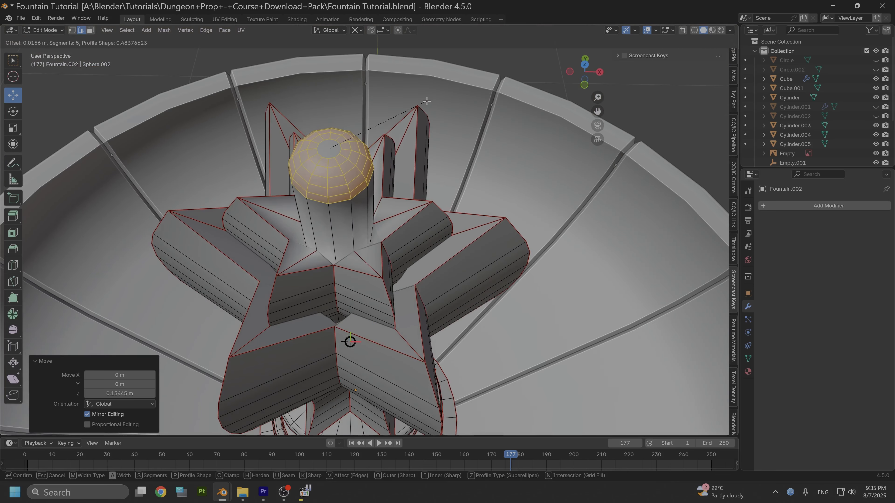
pyautogui.click(428, 99)
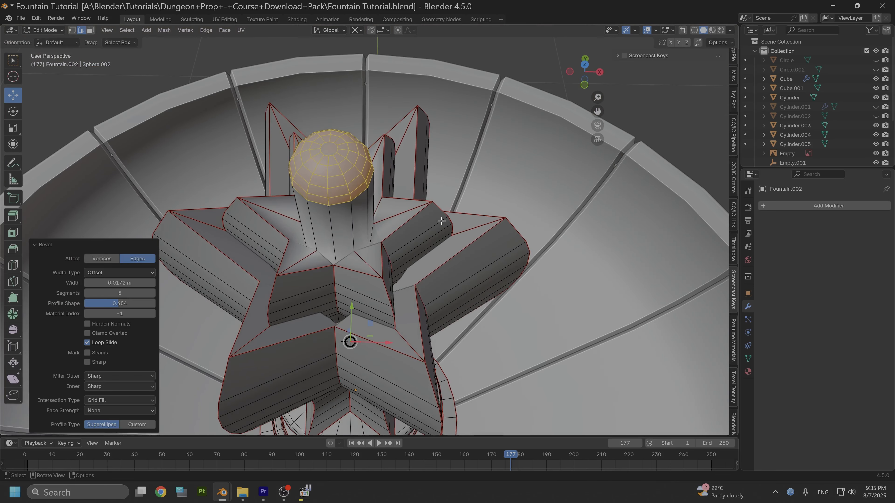
# Step: Lower the central post's rounded cap about 0.012 m along Z toward the small petals
pyautogui.moveTo(441, 220); pyautogui.dragTo(365, 335, button='middle')
pyautogui.press('g')
pyautogui.press('z')
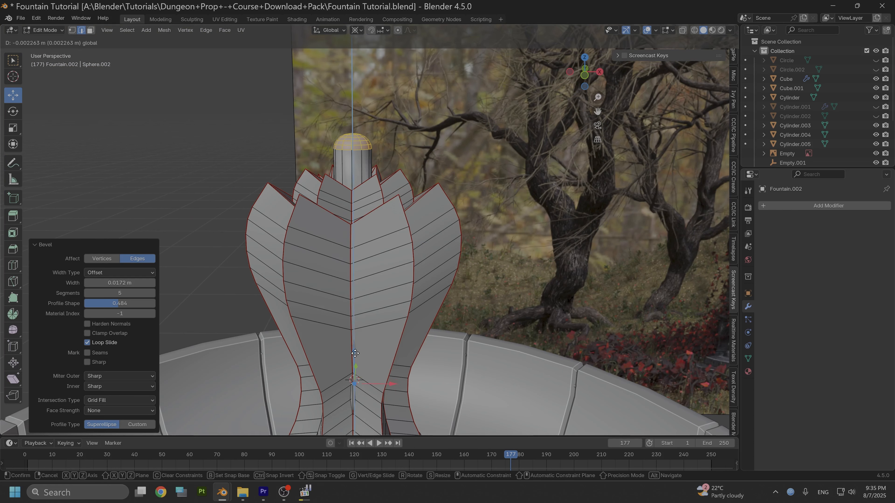
pyautogui.click(355, 370)
pyautogui.press('s')
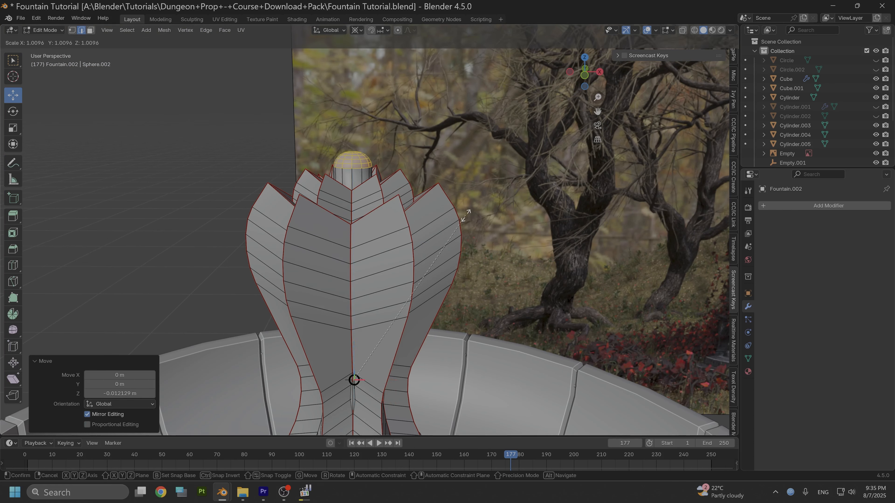
pyautogui.click(475, 218)
pyautogui.hotkey('ctrl', 'z')
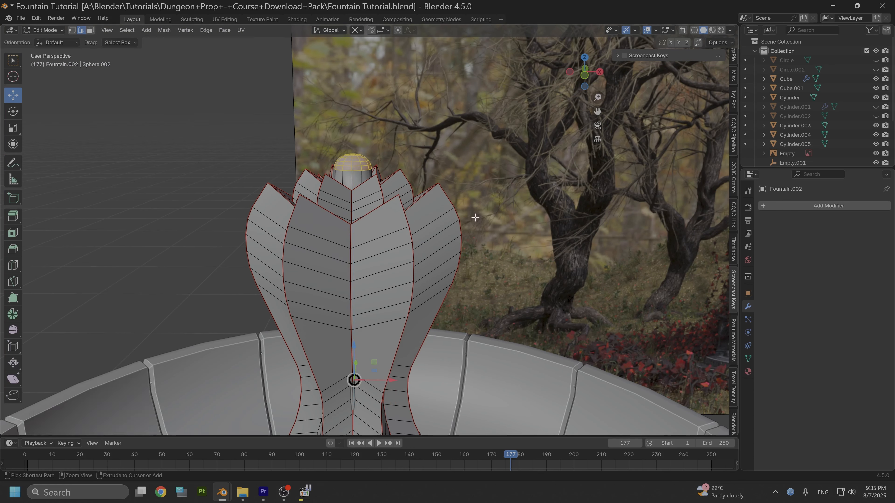
# Step: Snap the 3D cursor to the selected cap, enlarge the cap uniformly around it, and raise it about 0.0067 m
pyautogui.hotkey('shift', 's')
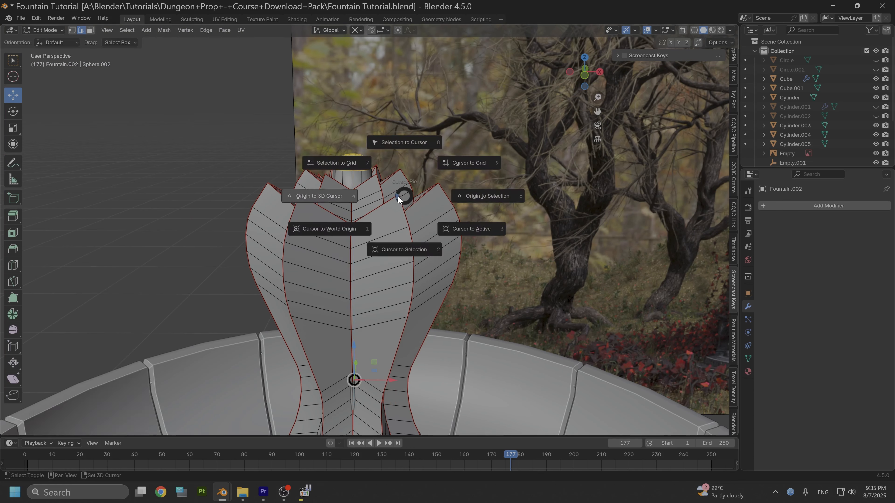
pyautogui.click(404, 249)
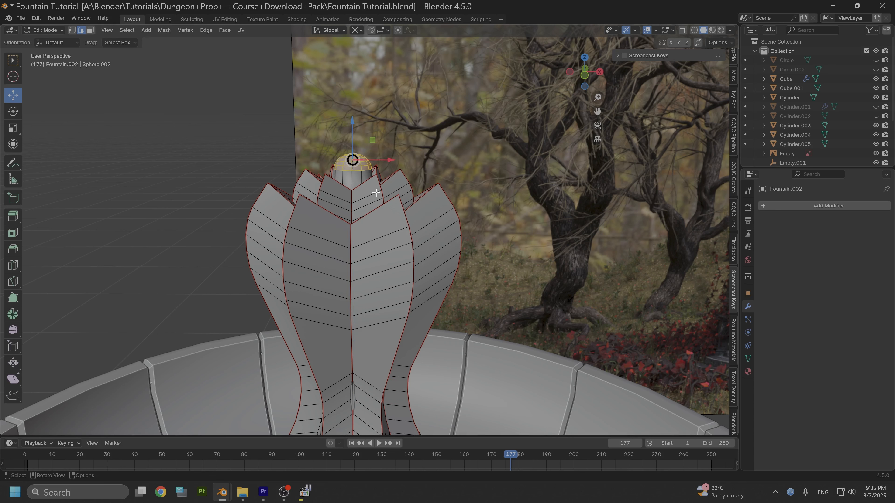
pyautogui.press('s')
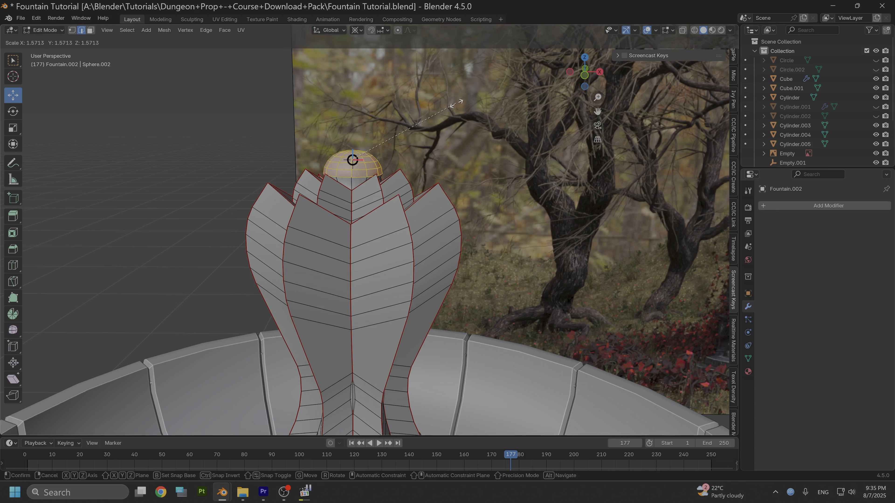
pyautogui.click(468, 102)
pyautogui.moveTo(353, 120); pyautogui.dragTo(354, 106)
# Step: Switch to Object Mode, deselect the finial, and examine its enlarged cap and proportions from the front and close up
pyautogui.moveTo(443, 169); pyautogui.dragTo(440, 150, button='middle')
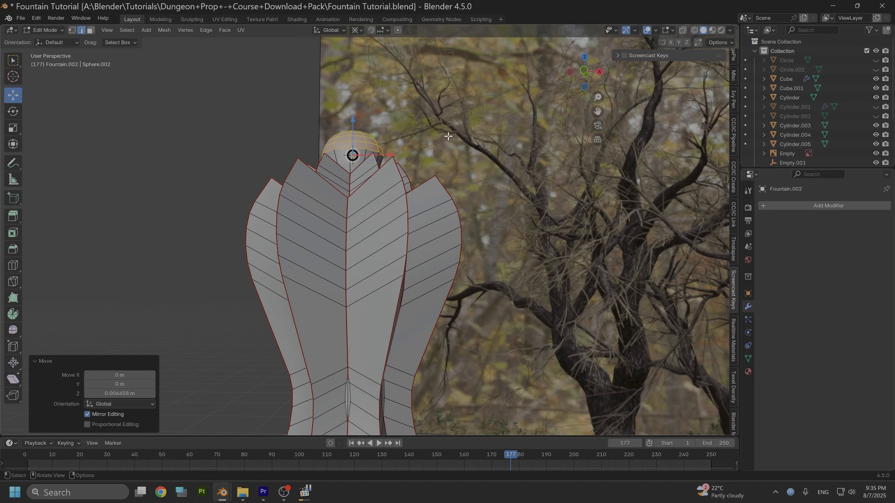
pyautogui.scroll(-3, 458, 155)
pyautogui.click(585, 73)
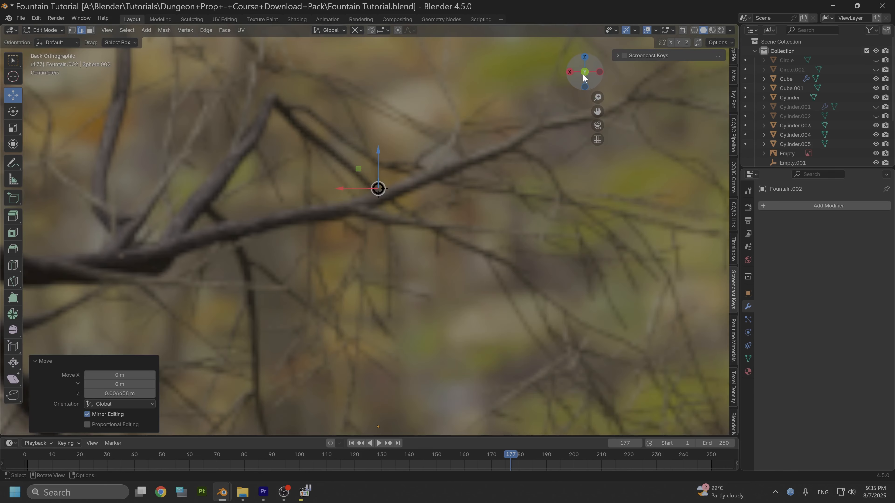
pyautogui.scroll(-5, 486, 149)
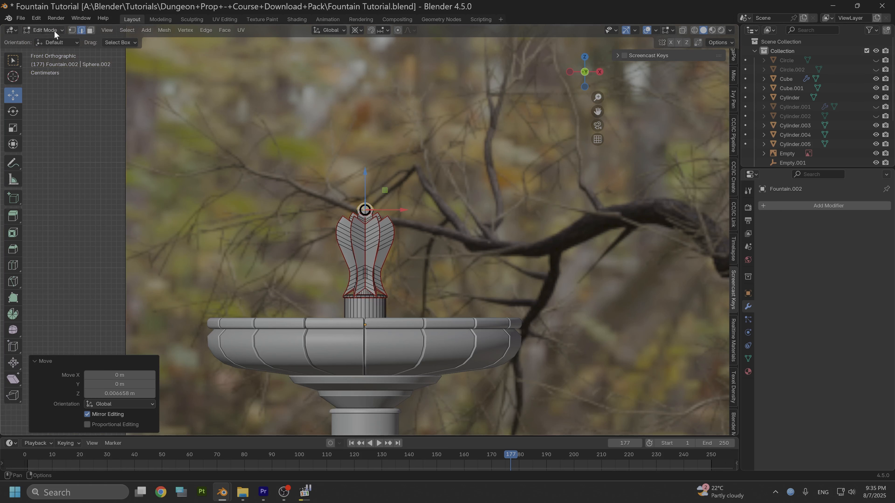
pyautogui.click(45, 30)
pyautogui.click(50, 40)
pyautogui.scroll(5, 201, 164)
pyautogui.click(188, 166)
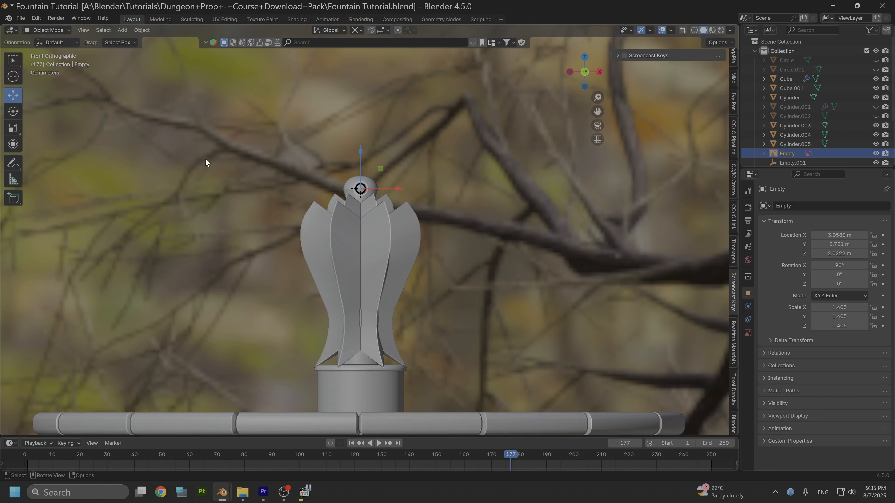
pyautogui.moveTo(458, 191); pyautogui.dragTo(391, 178, button='middle')
pyautogui.scroll(4, 344, 175)
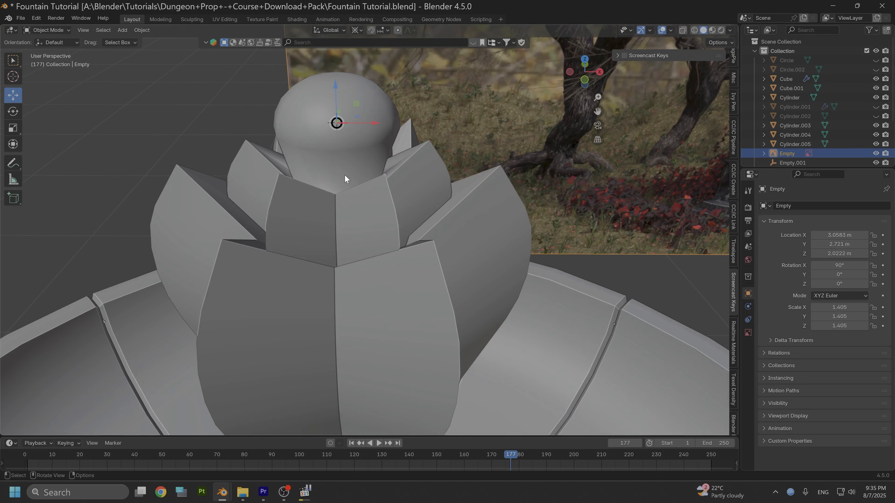
# Step: Edit the finial mesh again and mark the edge loop beneath the rounded cap as sharp and as a seam
pyautogui.click(49, 30)
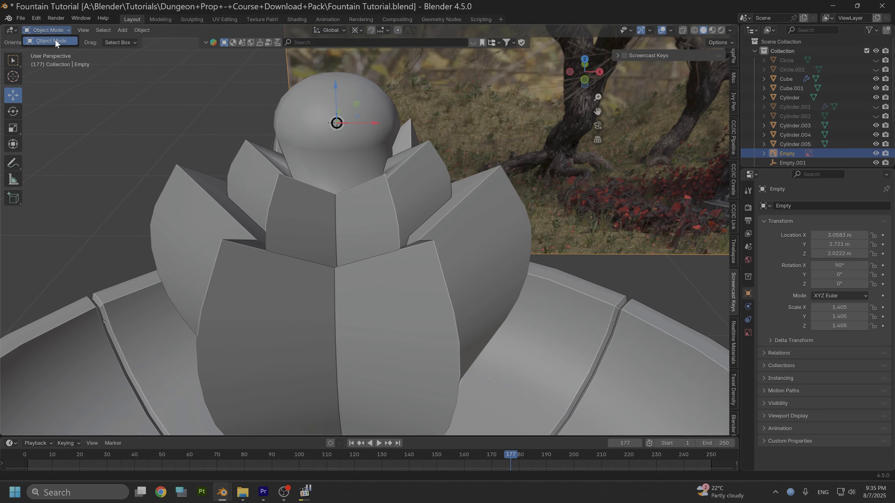
pyautogui.click(327, 135)
pyautogui.click(49, 31)
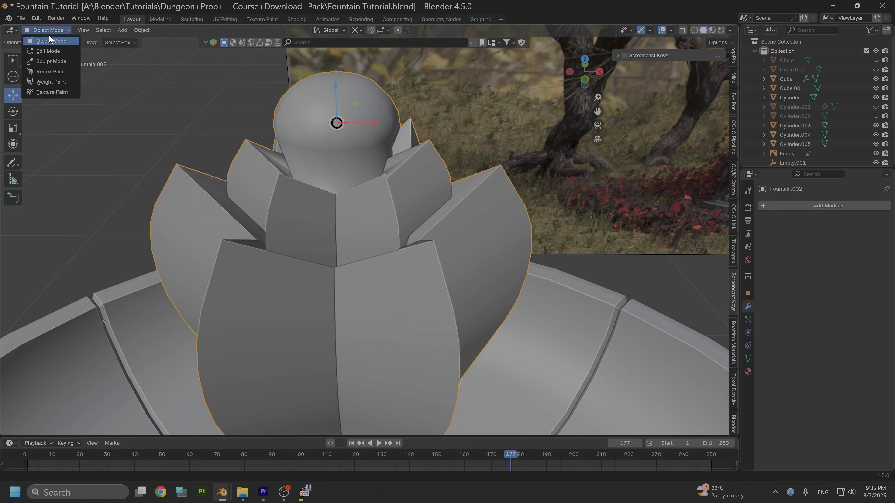
pyautogui.click(50, 51)
pyautogui.hotkey('alt', 'a')
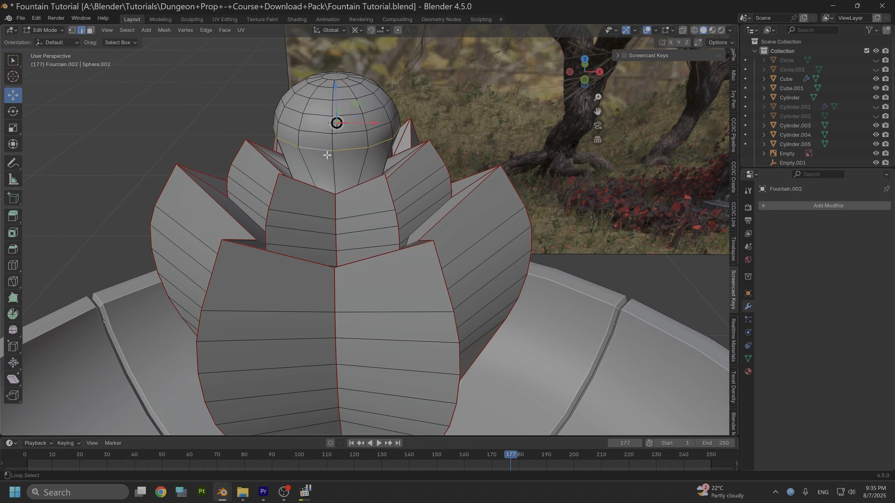
pyautogui.rightClick(334, 159)
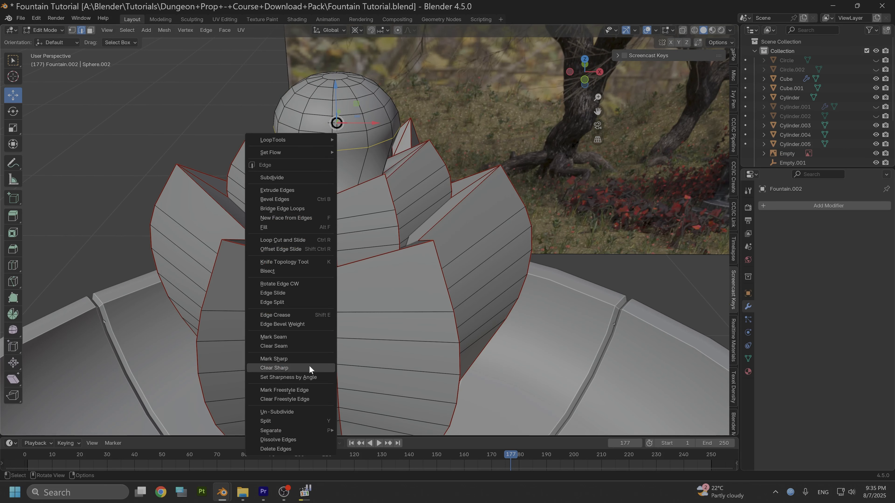
pyautogui.click(278, 359)
pyautogui.rightClick(279, 242)
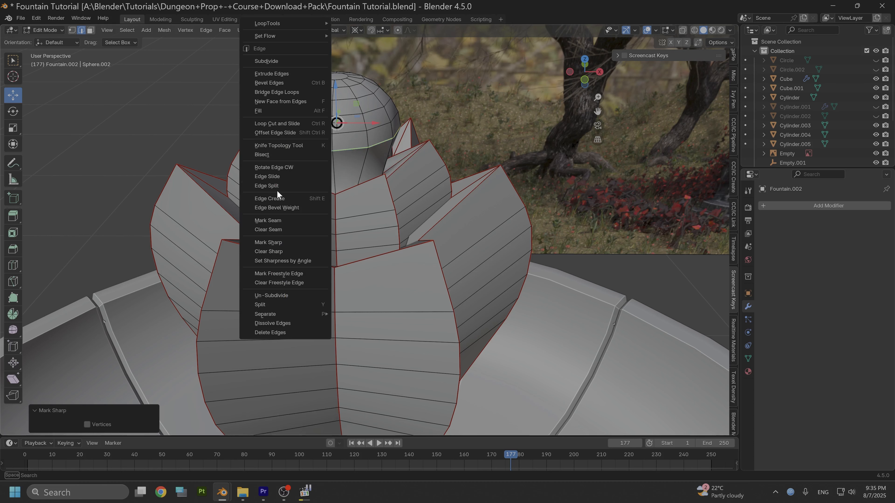
pyautogui.click(274, 220)
# Step: With X-ray on, mark the zigzag edge loop where the central post meets the small petals as sharp and as a seam
pyautogui.moveTo(327, 198); pyautogui.dragTo(301, 232, button='middle')
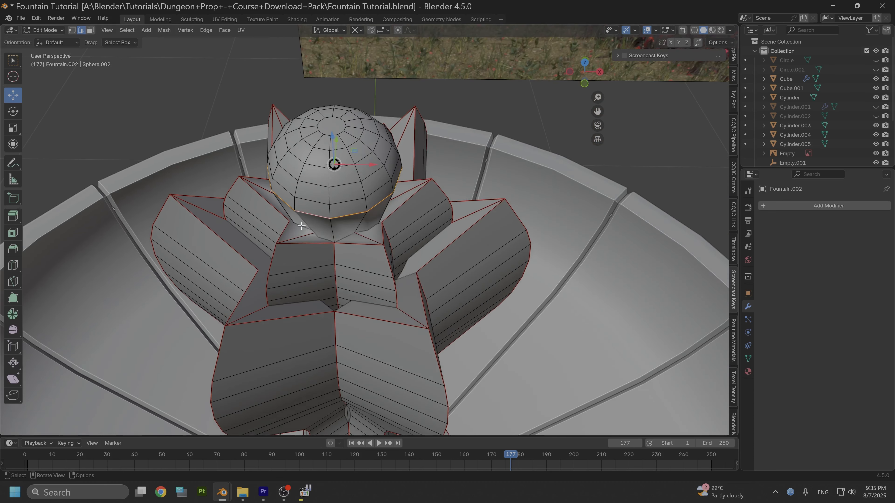
pyautogui.click(301, 226)
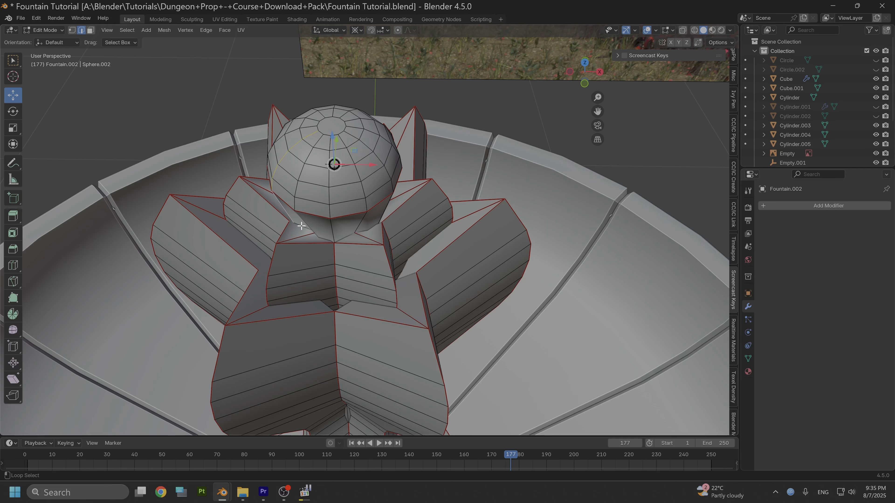
pyautogui.moveTo(302, 226); pyautogui.dragTo(330, 230, button='middle')
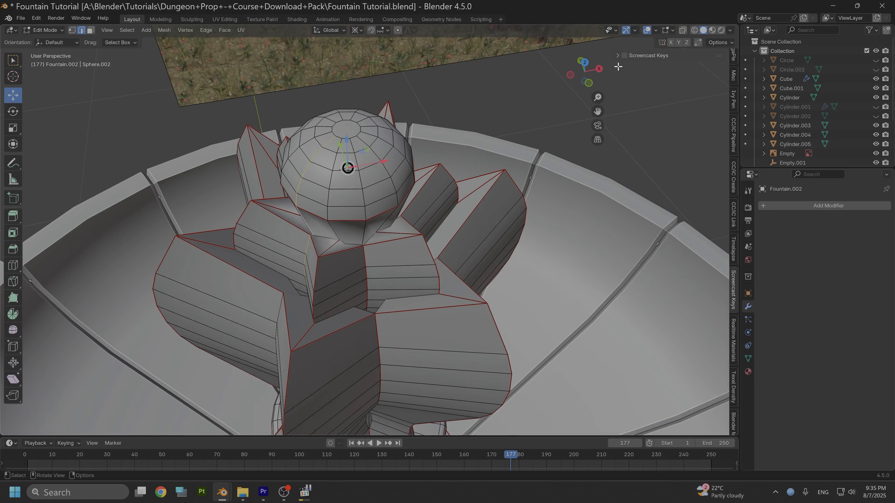
pyautogui.click(683, 31)
pyautogui.scroll(1, 328, 210)
pyautogui.moveTo(406, 248); pyautogui.dragTo(382, 212, button='middle')
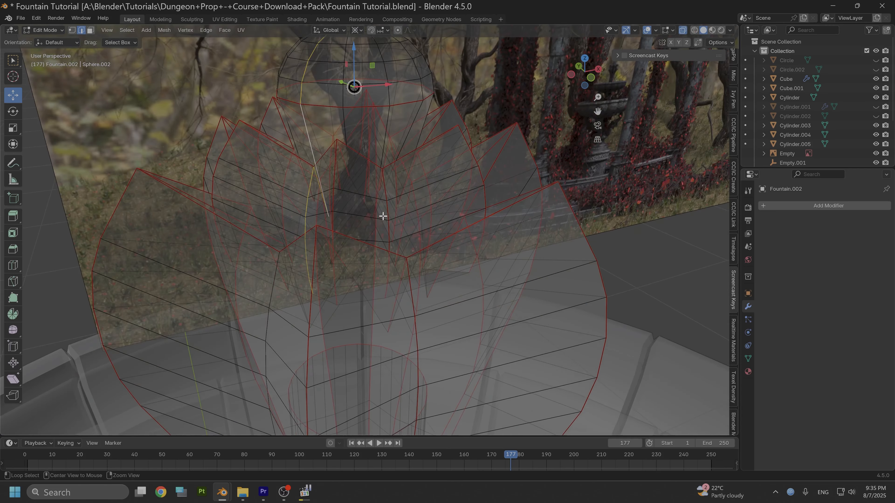
pyautogui.keyDown('alt'); pyautogui.click(346, 181); pyautogui.keyUp('alt')
pyautogui.moveTo(398, 178); pyautogui.dragTo(372, 194, button='middle')
pyautogui.rightClick(350, 208)
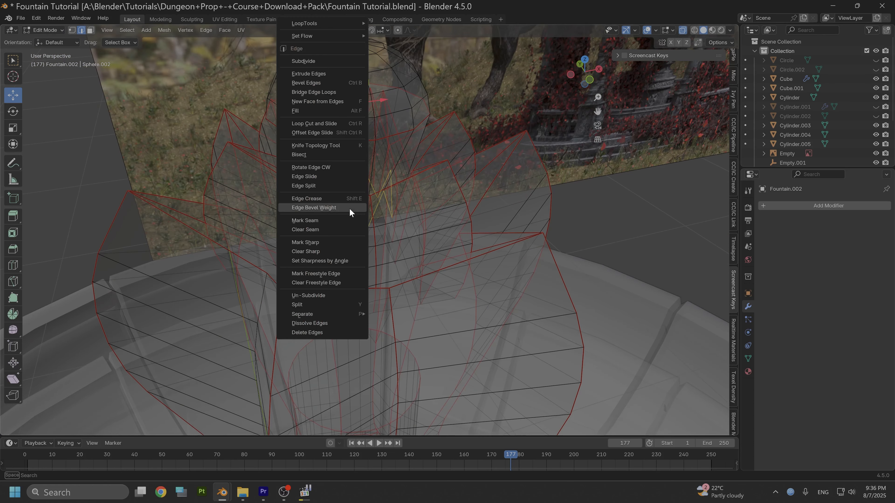
pyautogui.click(314, 242)
pyautogui.rightClick(341, 220)
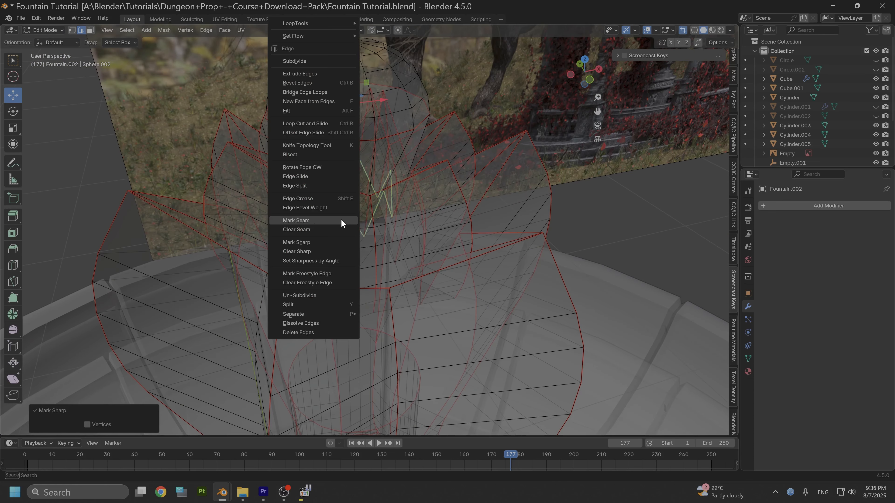
pyautogui.click(312, 221)
# Step: Select the top edge loop of the hidden cylinder inside the petals, lower it about 0.069 m, and turn off X-ray
pyautogui.scroll(-4, 313, 222)
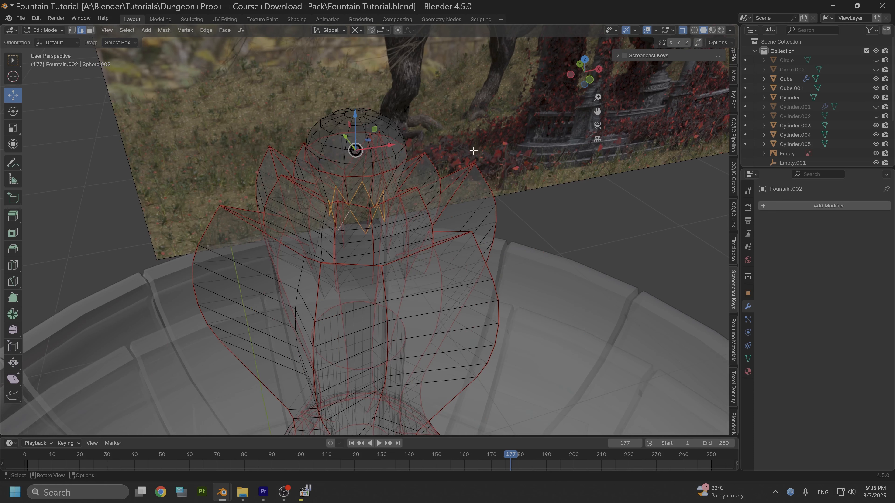
pyautogui.moveTo(512, 129); pyautogui.dragTo(457, 108, button='middle')
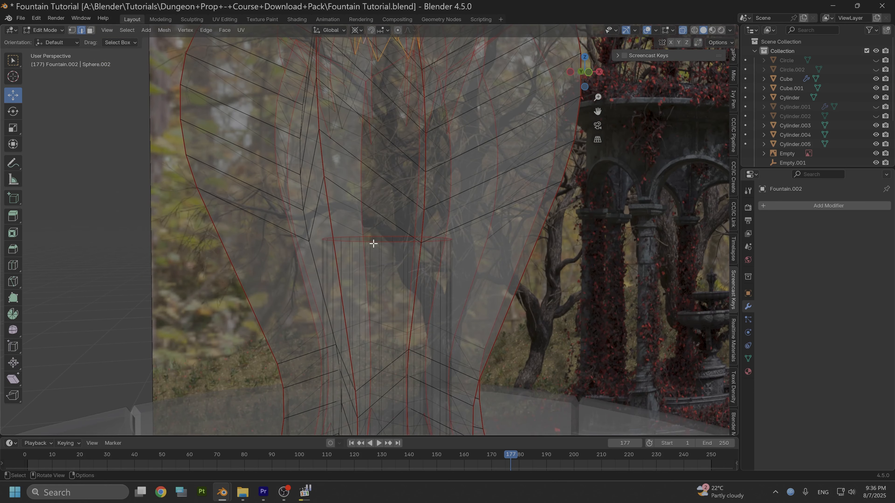
pyautogui.scroll(-5, 377, 241)
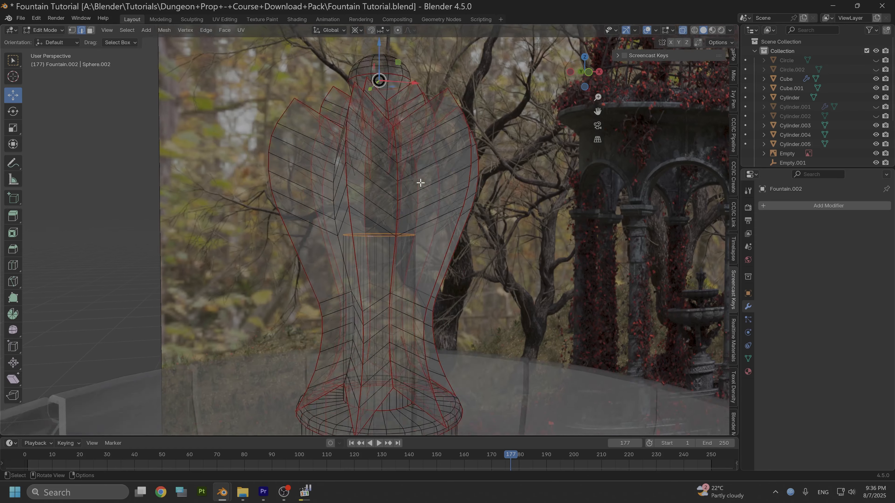
pyautogui.moveTo(378, 94); pyautogui.dragTo(371, 192)
pyautogui.moveTo(379, 192); pyautogui.dragTo(394, 222, button='middle')
pyautogui.scroll(3, 405, 237)
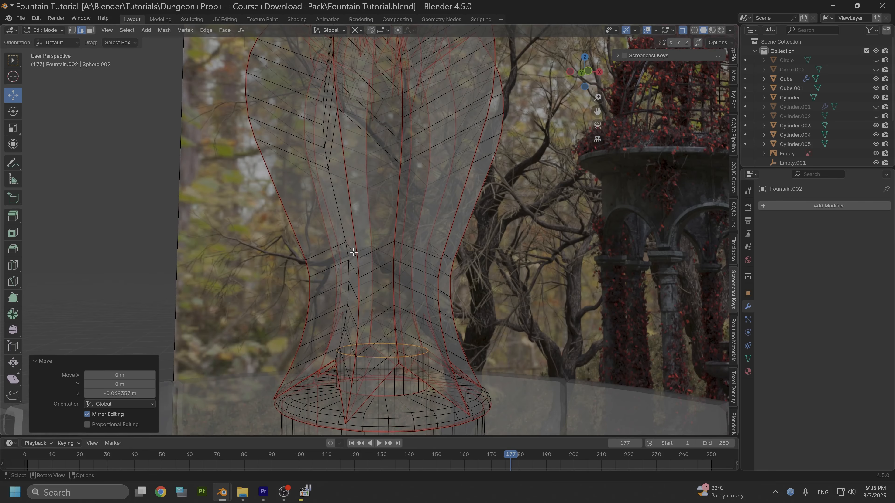
pyautogui.click(684, 28)
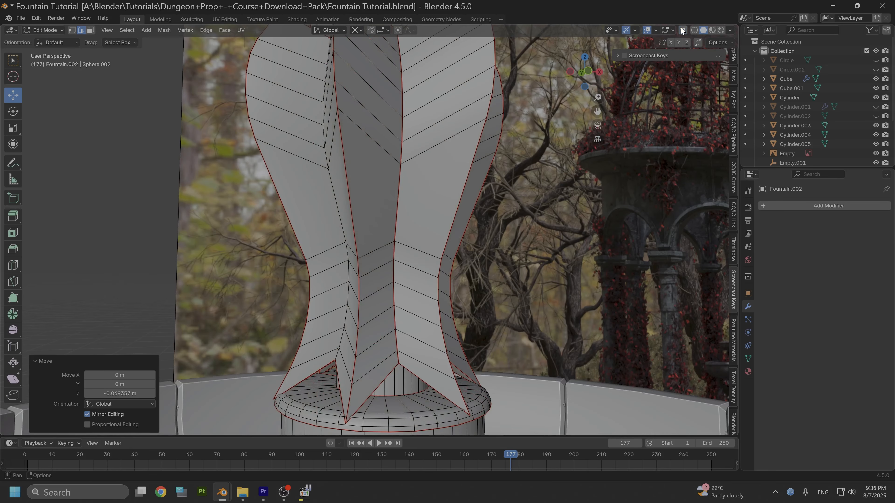
# Step: Return to Object Mode, deselect the finial, and examine its shape on the upper basin from several angles
pyautogui.click(51, 32)
pyautogui.click(53, 38)
pyautogui.scroll(-5, 233, 92)
pyautogui.moveTo(461, 167); pyautogui.dragTo(440, 198, button='middle')
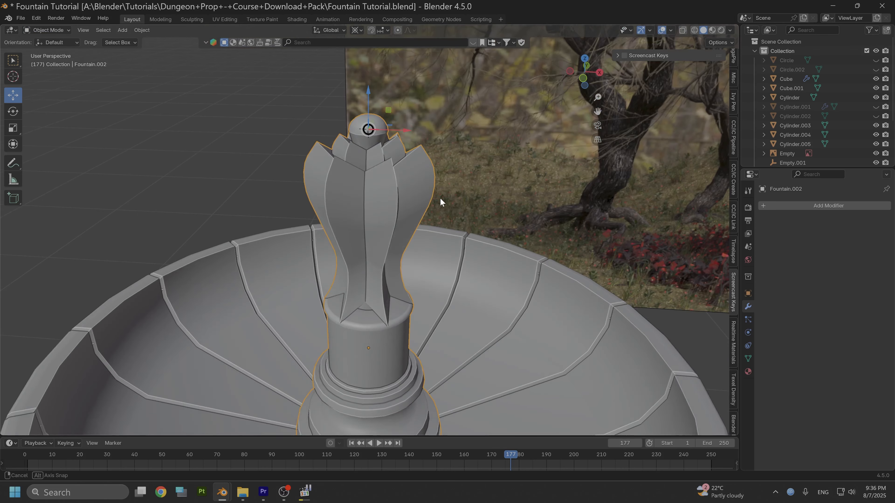
pyautogui.click(449, 111)
pyautogui.keyDown('alt'); pyautogui.scroll(4, 453, 124); pyautogui.keyUp('alt')
pyautogui.keyDown('alt'); pyautogui.scroll(1, 448, 115); pyautogui.keyUp('alt')
pyautogui.scroll(1, 445, 114)
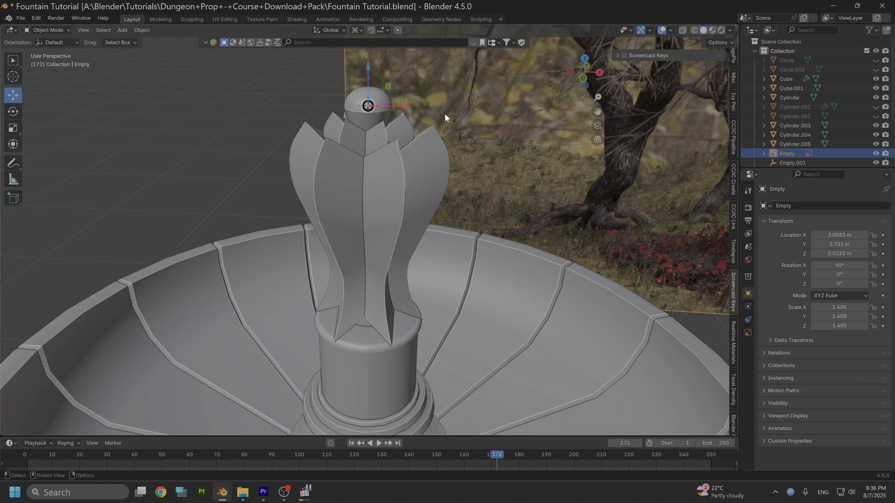
pyautogui.moveTo(445, 113); pyautogui.dragTo(427, 161, button='middle')
pyautogui.scroll(-5, 450, 72)
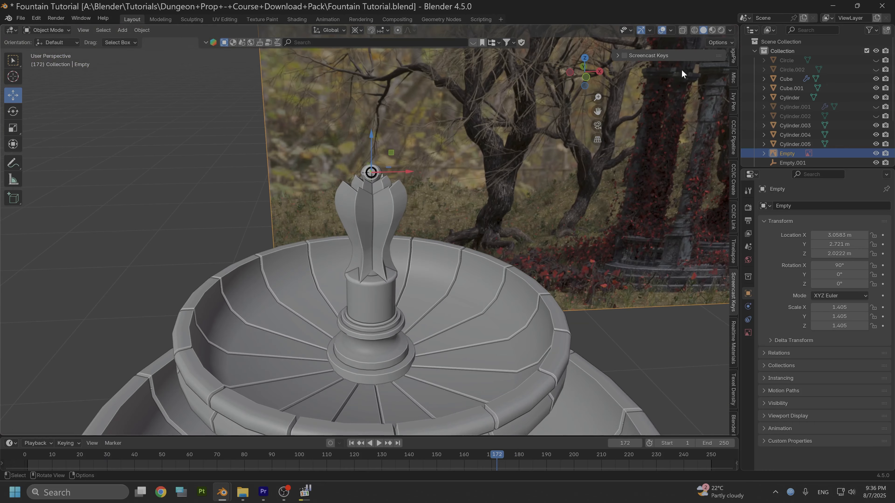
# Step: Check the finial's proportions against the whole fountain in front view, and inspect it close up above the upper basin
pyautogui.click(586, 77)
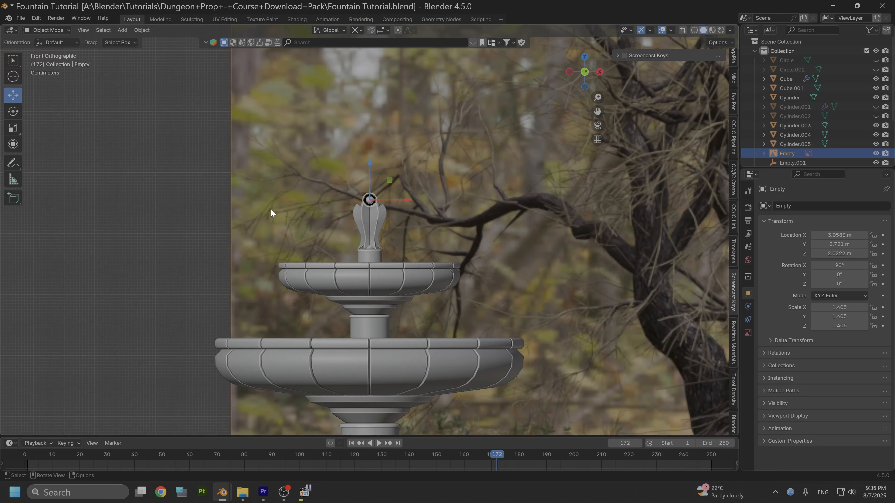
pyautogui.click(300, 360)
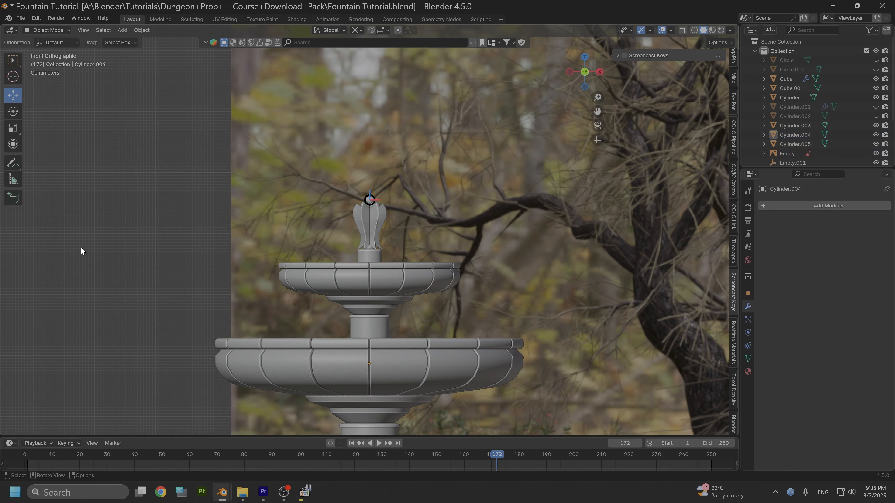
pyautogui.scroll(-1, 113, 203)
pyautogui.scroll(-3, 113, 204)
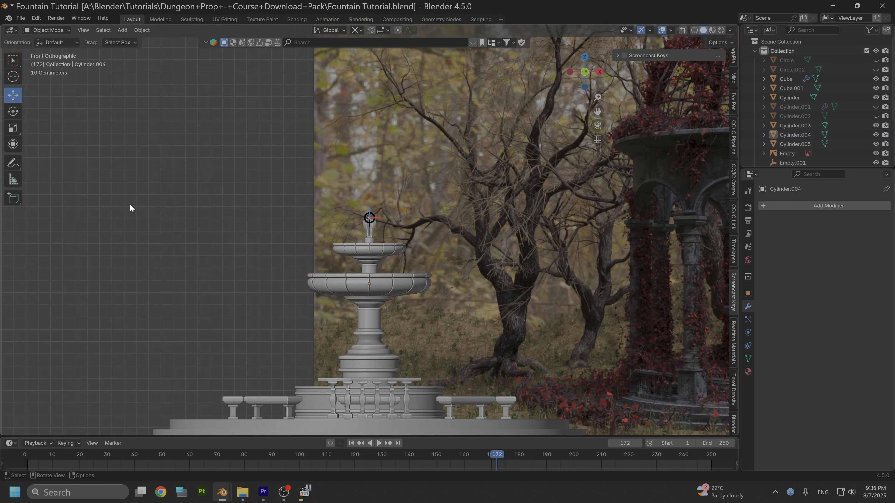
pyautogui.keyDown('shift'); pyautogui.moveTo(130, 208); pyautogui.dragTo(148, 159, button='middle'); pyautogui.keyUp('shift')
pyautogui.scroll(2, 173, 208)
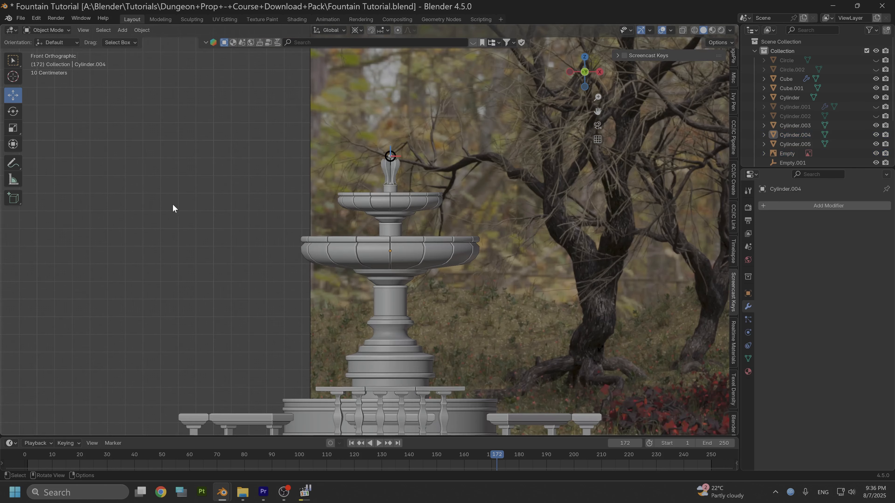
pyautogui.moveTo(173, 207); pyautogui.dragTo(227, 189, button='middle')
pyautogui.scroll(4, 234, 188)
pyautogui.keyDown('shift'); pyautogui.moveTo(297, 142); pyautogui.dragTo(260, 272, button='middle'); pyautogui.keyUp('shift')
pyautogui.scroll(5, 237, 146)
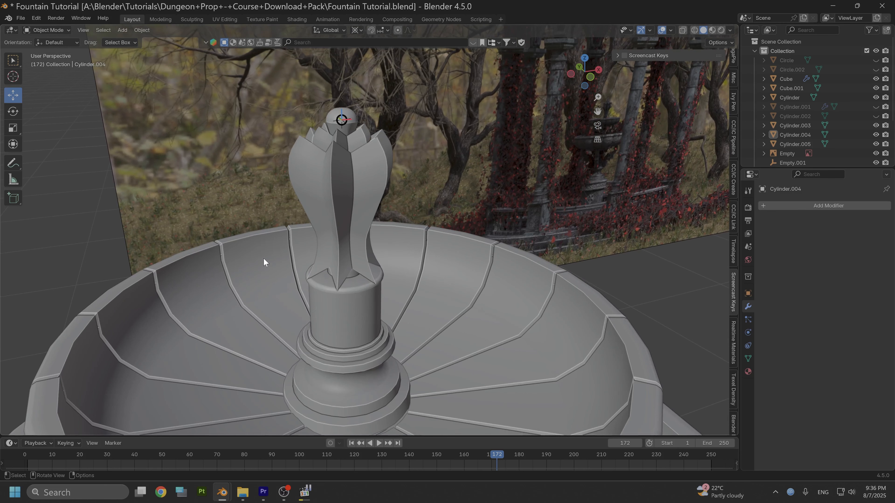
# Step: Examine the finial, both basins and the fountain as a whole from several angles and distances
pyautogui.scroll(-5, 264, 261)
pyautogui.moveTo(263, 261); pyautogui.dragTo(432, 281, button='middle')
pyautogui.scroll(2, 419, 266)
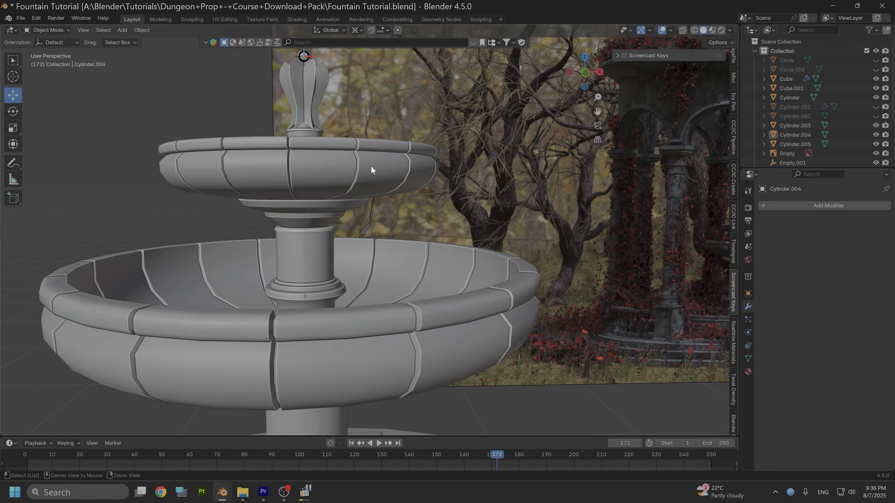
pyautogui.keyDown('shift'); pyautogui.moveTo(371, 167); pyautogui.dragTo(458, 274, button='middle'); pyautogui.keyUp('shift')
pyautogui.scroll(-2, 507, 287)
pyautogui.scroll(-2, 513, 288)
pyautogui.moveTo(529, 303); pyautogui.dragTo(512, 280, button='middle')
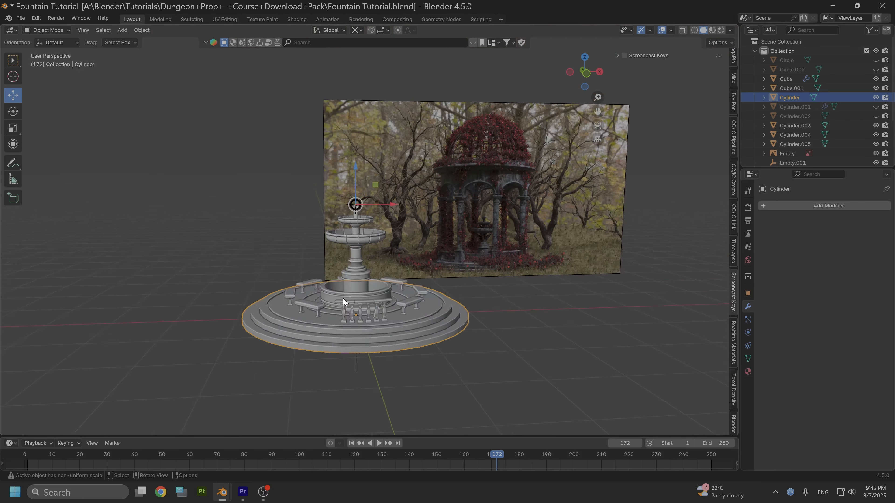
# Step: Select every visible object except the background reference image and hide them
pyautogui.press('a')
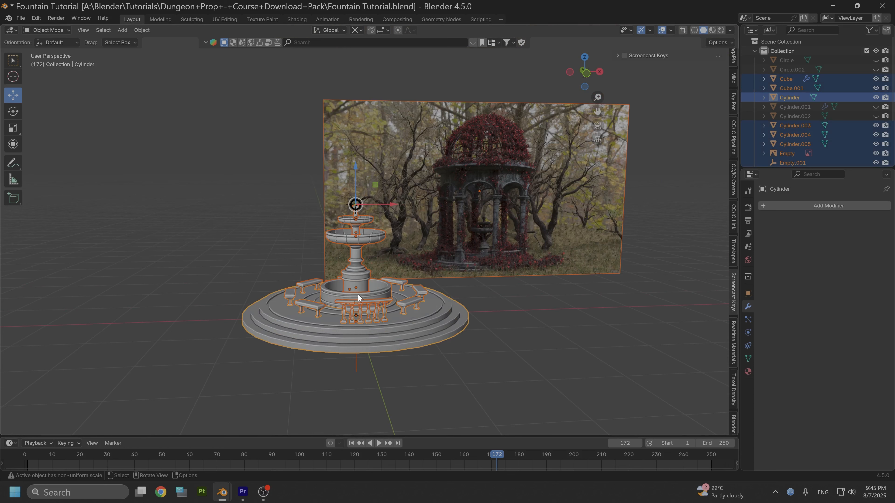
pyautogui.keyDown('shift'); pyautogui.click(524, 219); pyautogui.keyUp('shift')
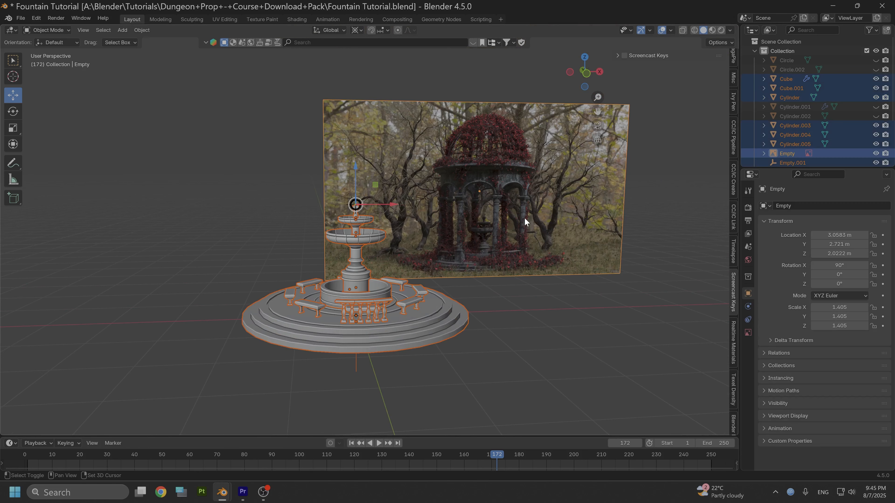
pyautogui.keyDown('shift'); pyautogui.click(524, 220); pyautogui.keyUp('shift')
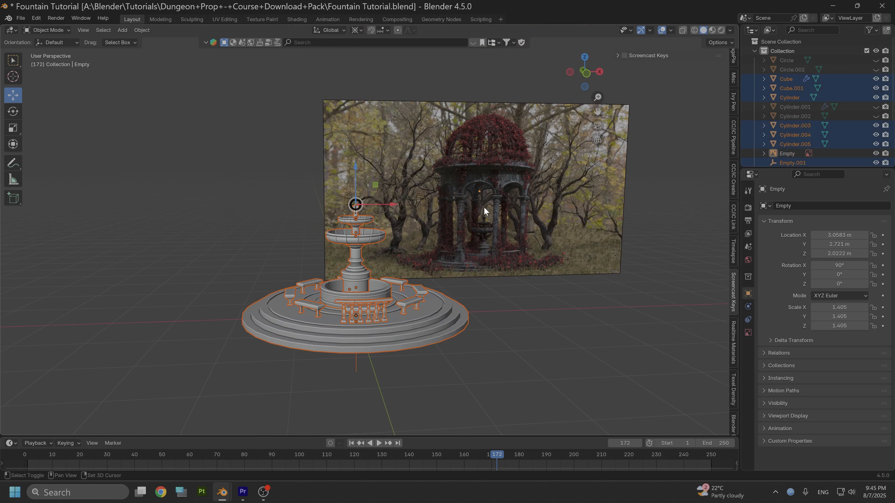
pyautogui.press('h')
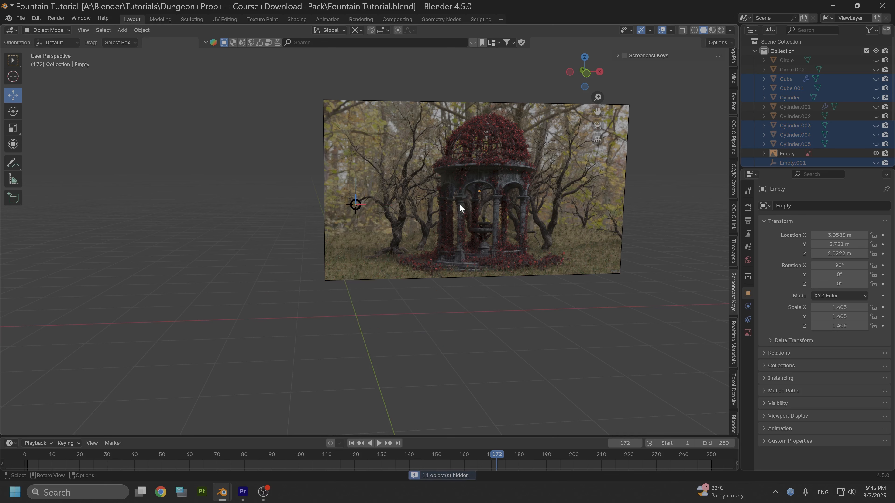
# Step: Switch to front view and reset the 3D cursor to the world origin
pyautogui.click(587, 74)
pyautogui.scroll(6, 635, 284)
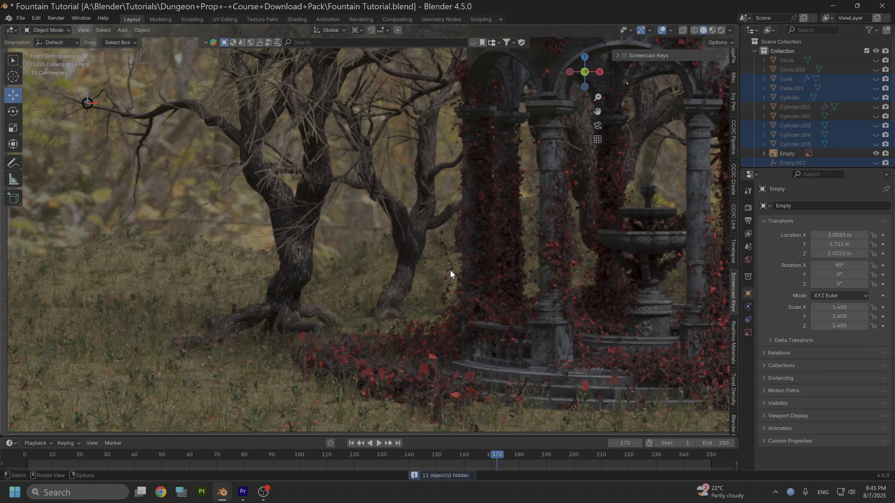
pyautogui.keyDown('shift'); pyautogui.moveTo(451, 271); pyautogui.dragTo(550, 273, button='middle'); pyautogui.keyUp('shift')
pyautogui.scroll(-5, 487, 268)
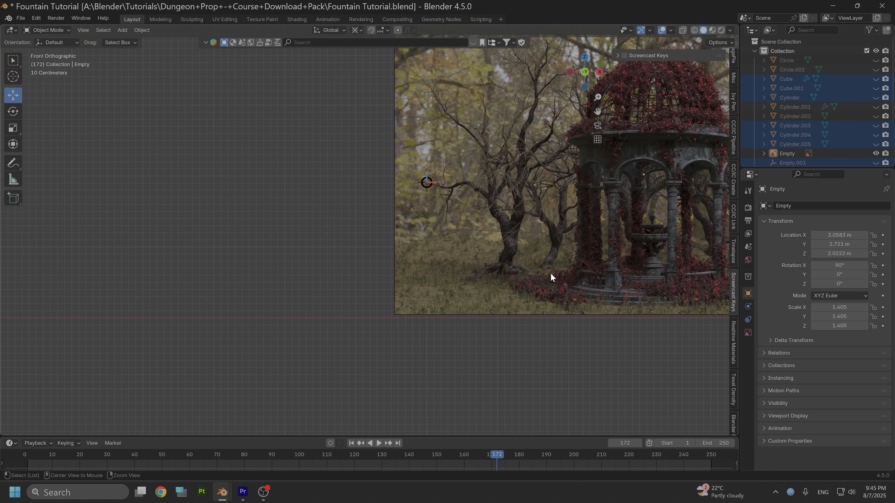
pyautogui.scroll(3, 470, 258)
pyautogui.scroll(-1, 471, 189)
pyautogui.hotkey('shift', 's')
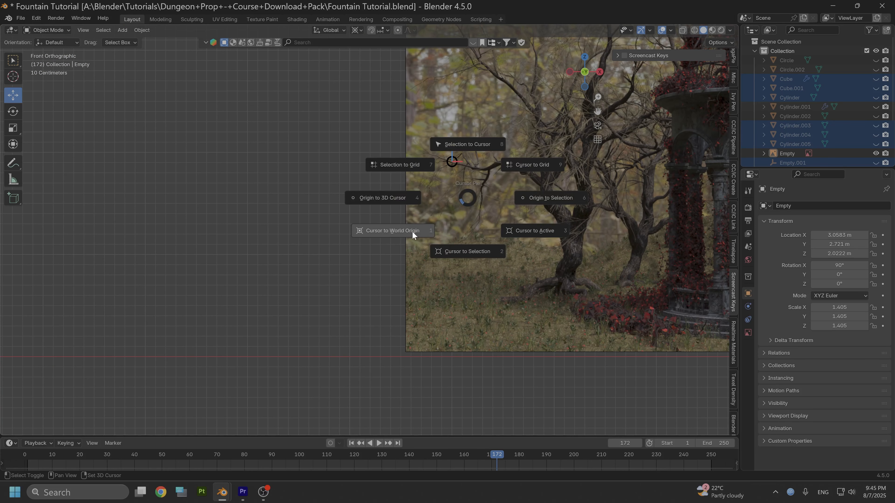
pyautogui.click(392, 231)
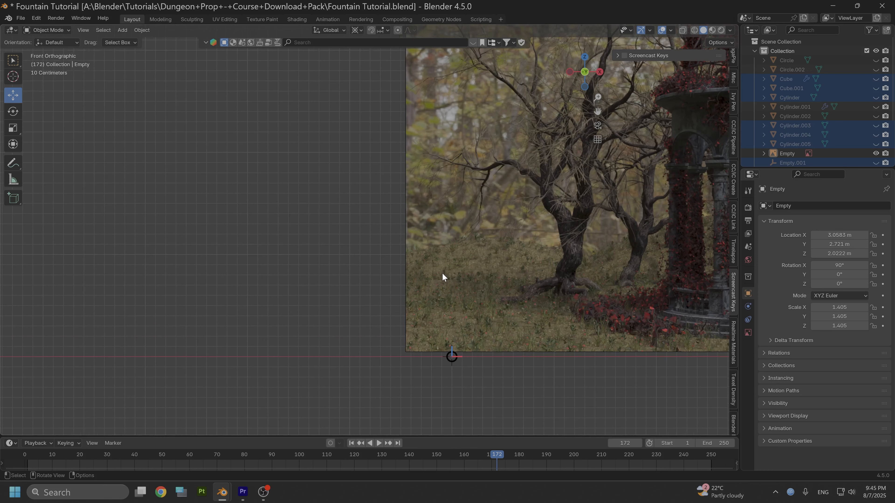
pyautogui.hotkey('shift', 's')
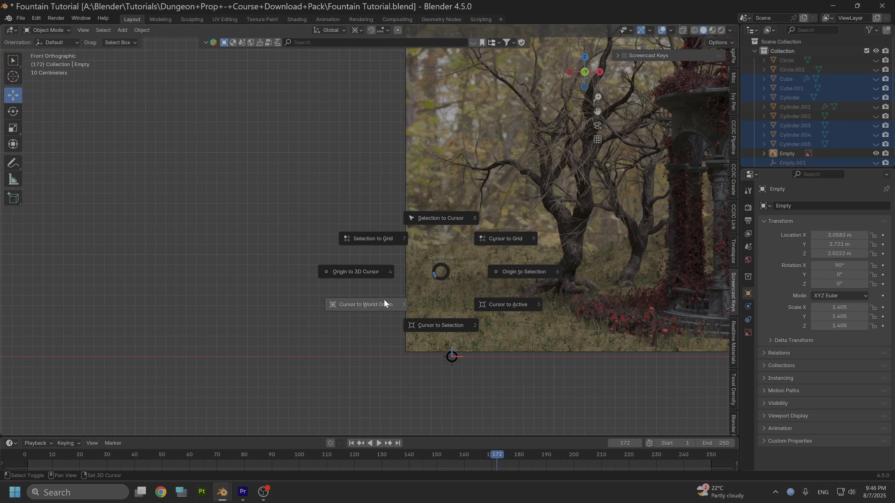
pyautogui.click(380, 304)
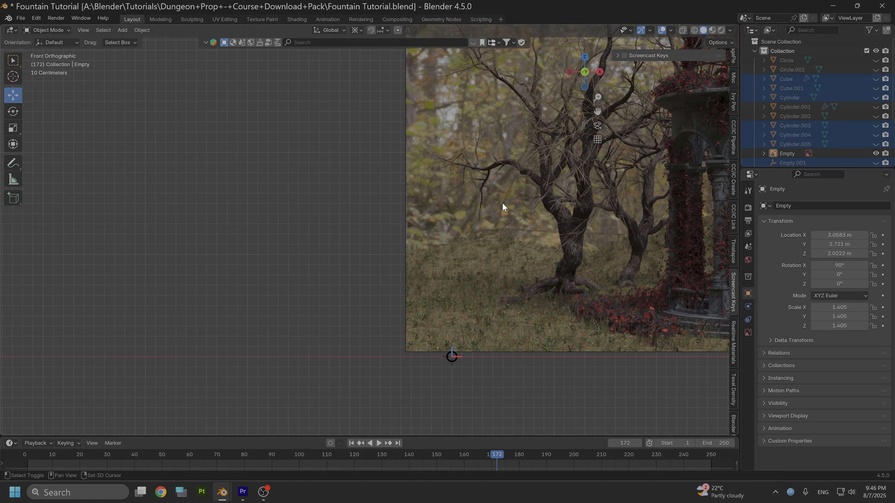
# Step: Add a 32-vertex mesh circle with a 1 m radius at the world origin and rotate it 90° about X
pyautogui.hotkey('shift', 'a')
pyautogui.moveTo(502, 204)
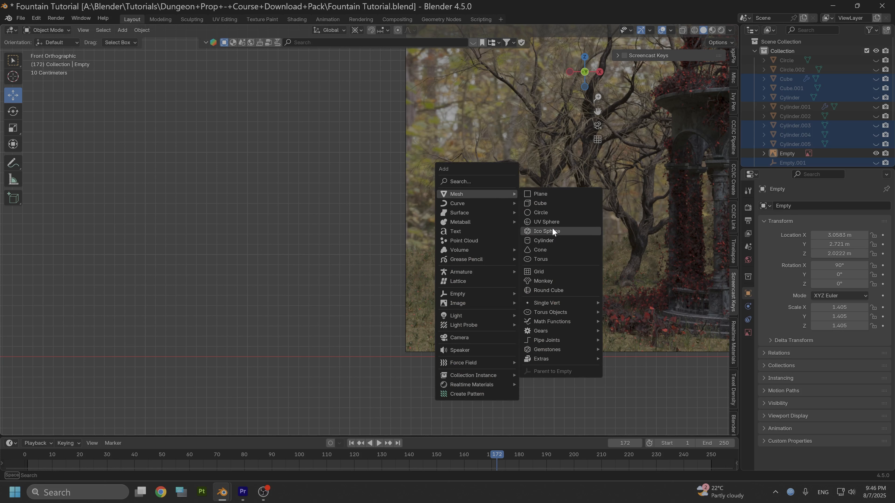
pyautogui.click(543, 213)
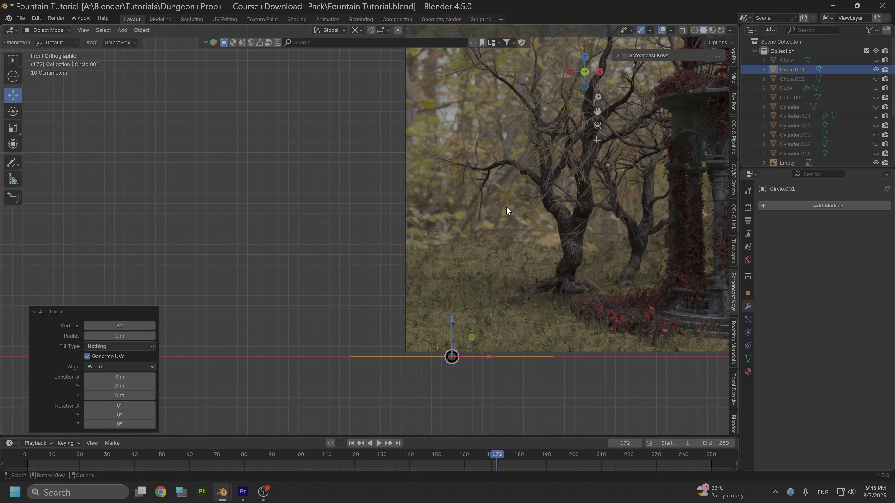
pyautogui.press('r')
pyautogui.press('x')
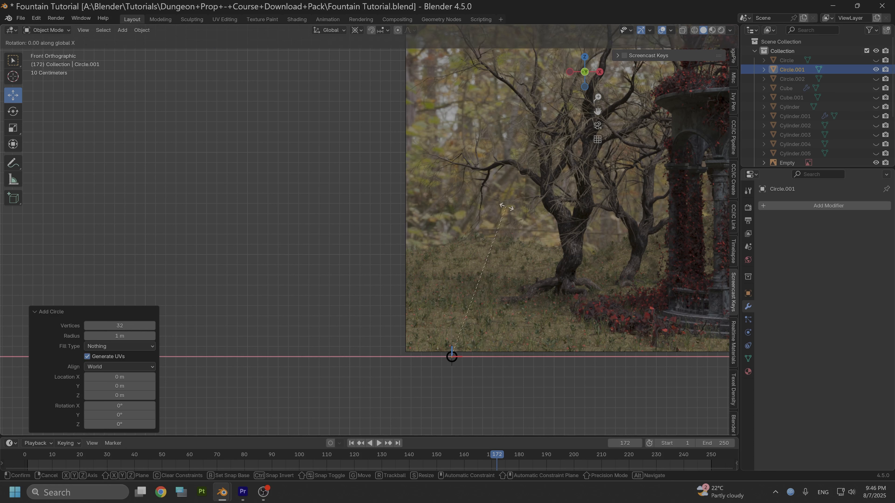
pyautogui.write('90')
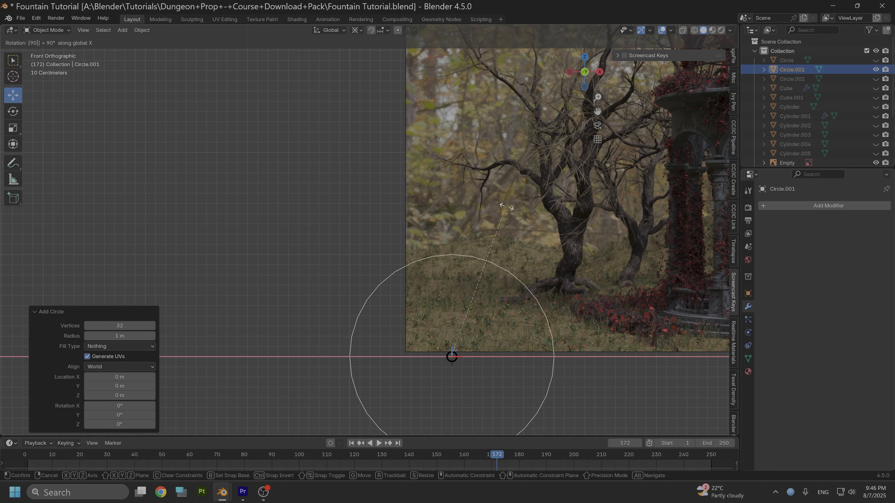
pyautogui.press('Return')
# Step: Raise the circle object about 1.562 m along Z
pyautogui.moveTo(452, 320); pyautogui.dragTo(462, 162)
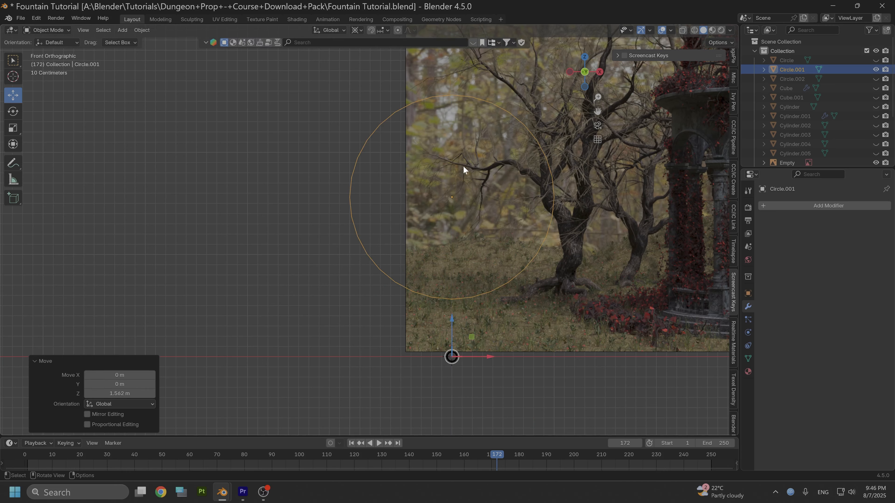
pyautogui.scroll(-2, 465, 165)
pyautogui.keyDown('shift'); pyautogui.moveTo(493, 156); pyautogui.dragTo(490, 209, button='middle'); pyautogui.keyUp('shift')
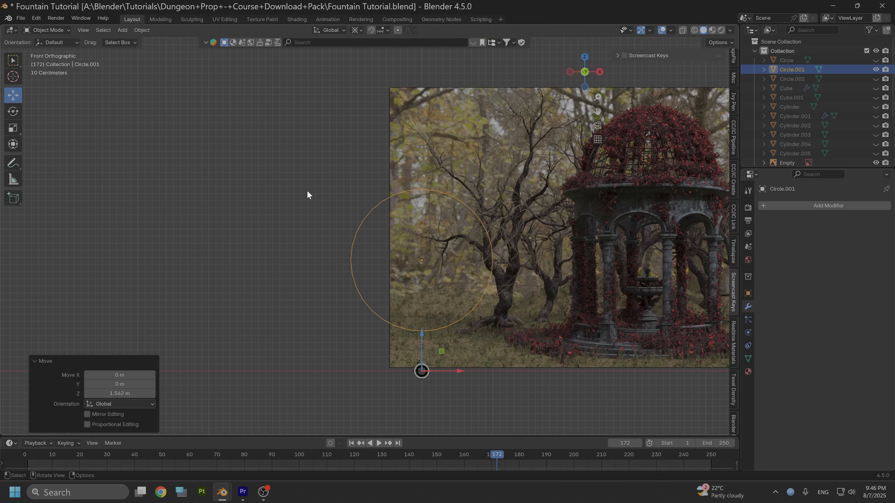
# Step: In Edit Mode, shrink the circle to about a quarter of its size and raise it about 1.514 m
pyautogui.click(44, 30)
pyautogui.click(53, 51)
pyautogui.press('s')
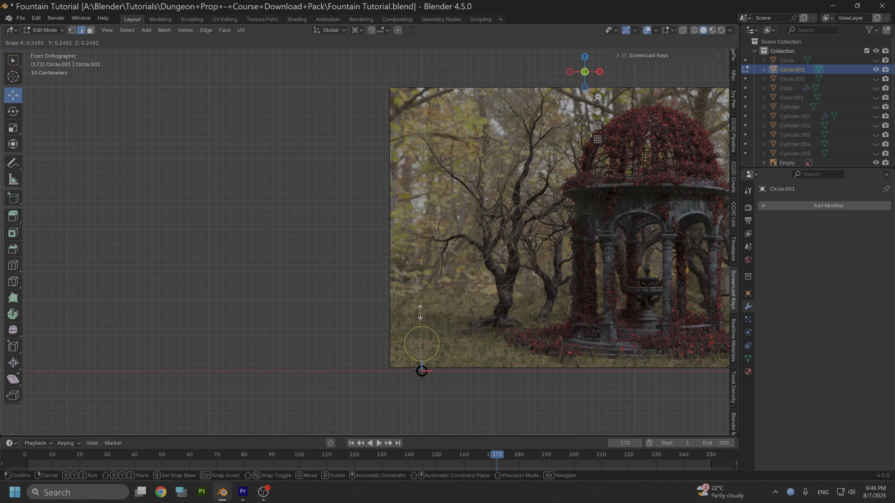
pyautogui.click(423, 319)
pyautogui.moveTo(424, 337); pyautogui.dragTo(425, 231)
# Step: Scale the small circle down further by a factor of about 0.86 around the 3D cursor
pyautogui.scroll(5, 442, 288)
pyautogui.scroll(-2, 443, 289)
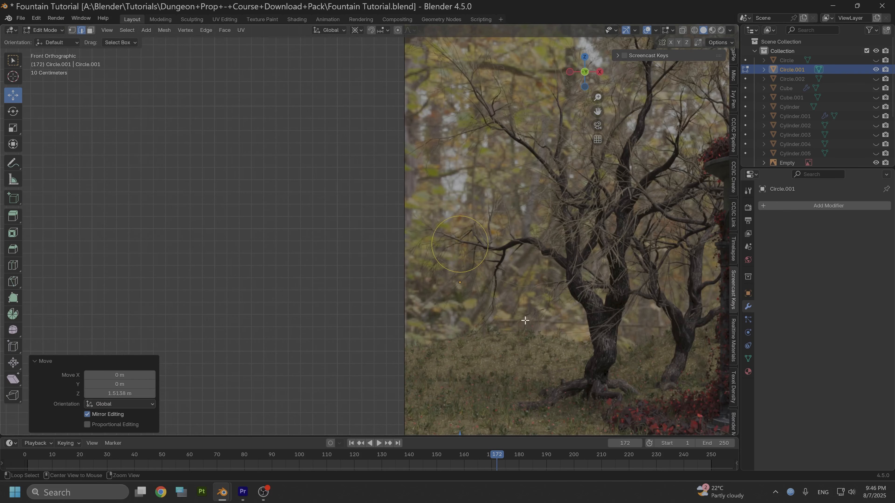
pyautogui.keyDown('shift'); pyautogui.moveTo(486, 331); pyautogui.dragTo(458, 247, button='middle'); pyautogui.keyUp('shift')
pyautogui.press('s')
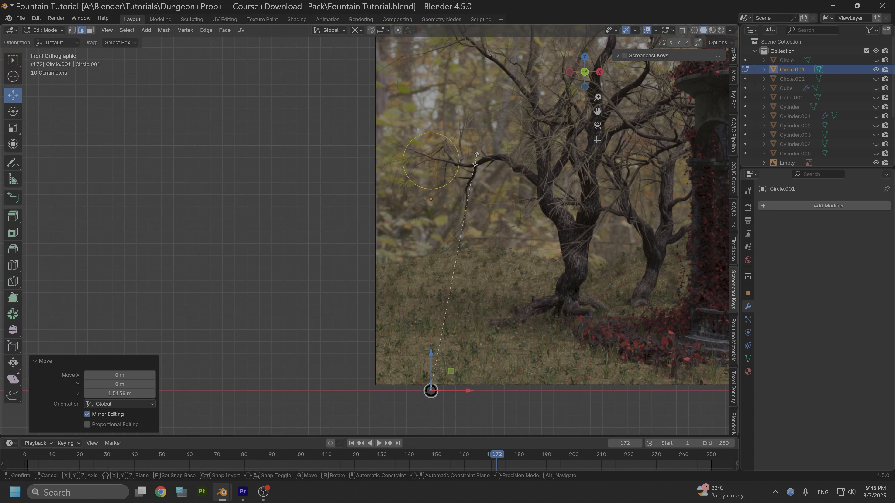
pyautogui.click(454, 232)
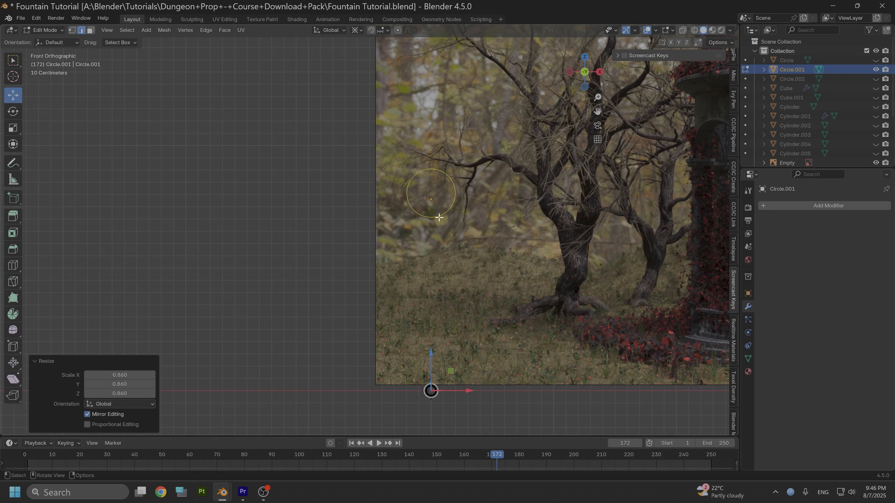
# Step: Duplicate the small circle and place the copy about 0.507 m along negative X and 0.906 m lower
pyautogui.press('g')
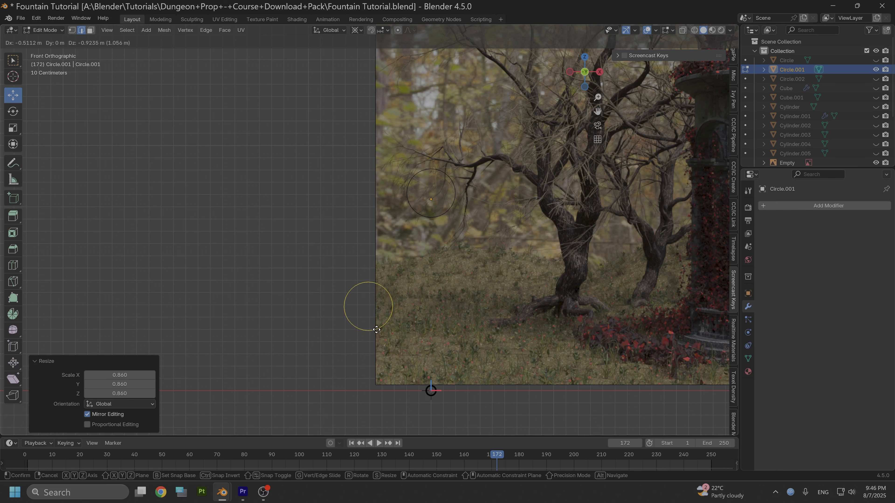
pyautogui.click(377, 328)
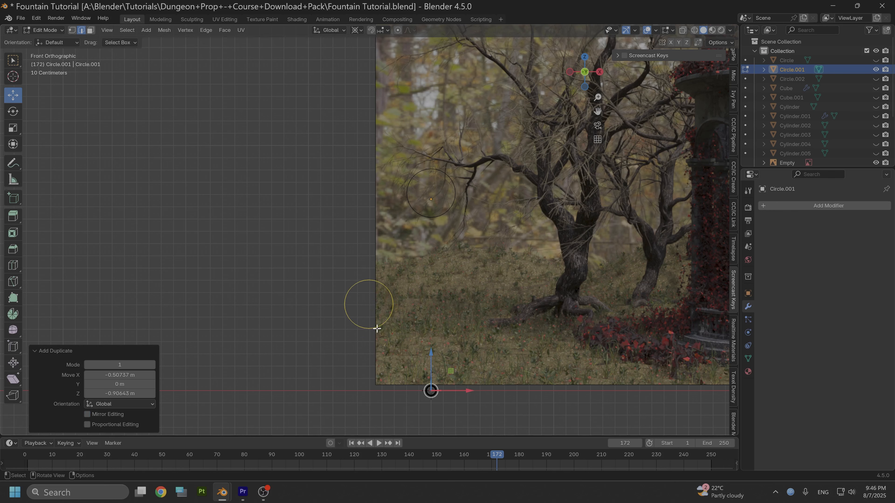
pyautogui.scroll(3, 415, 297)
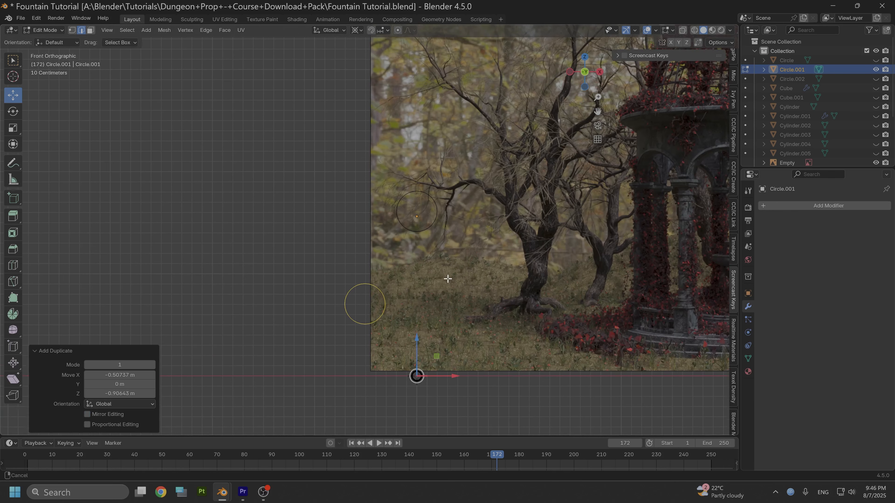
pyautogui.scroll(1, 457, 288)
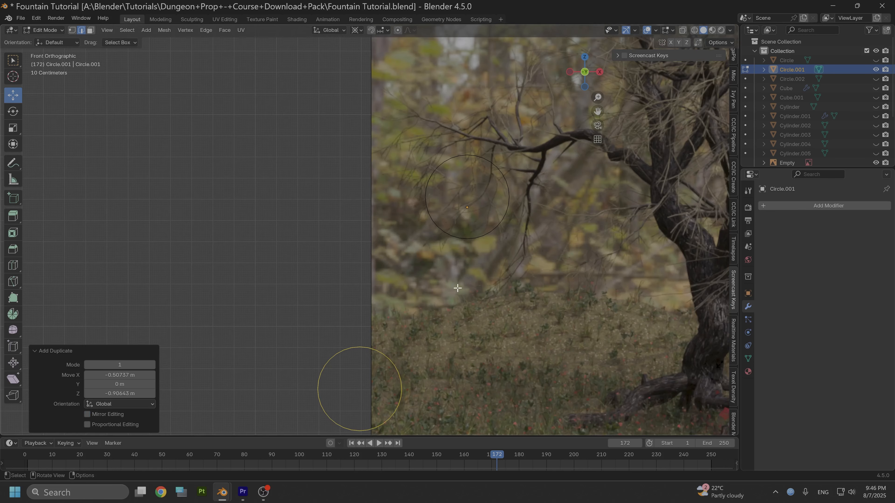
# Step: In vertex select mode, delete the top vertices of the lower circle to leave an open arc
pyautogui.click(71, 30)
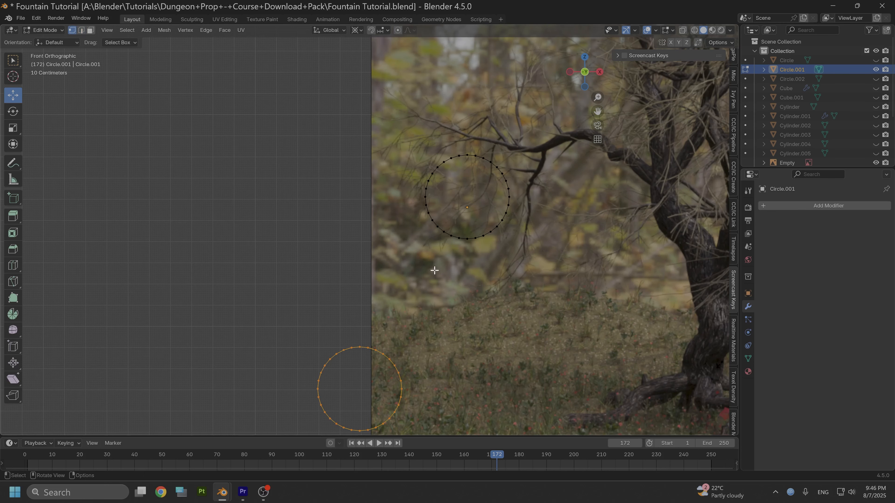
pyautogui.scroll(-4, 450, 271)
pyautogui.scroll(2, 450, 271)
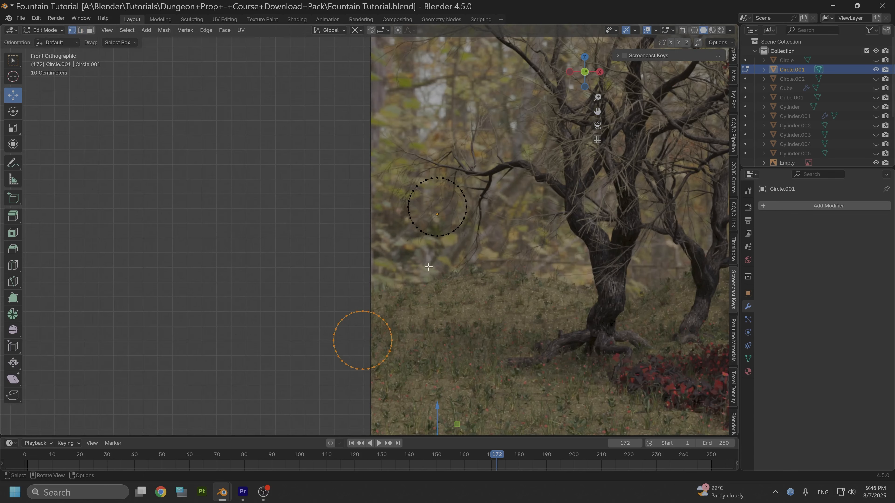
pyautogui.scroll(-3, 415, 251)
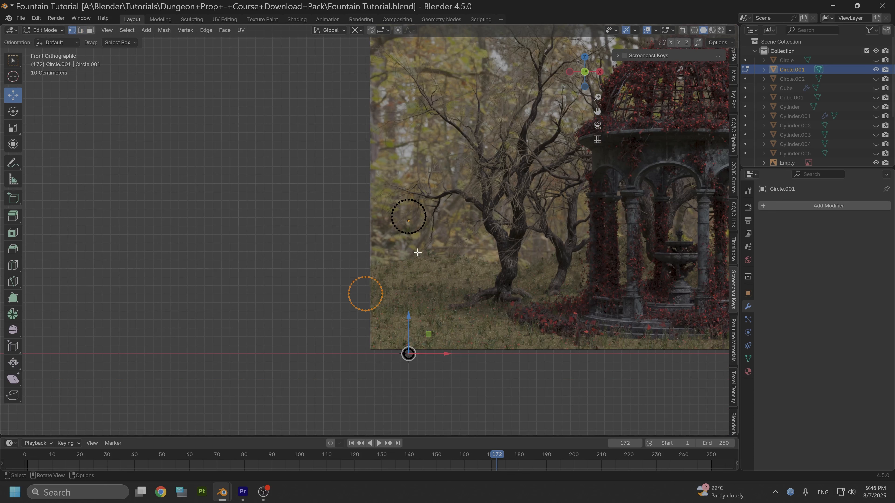
pyautogui.scroll(4, 417, 252)
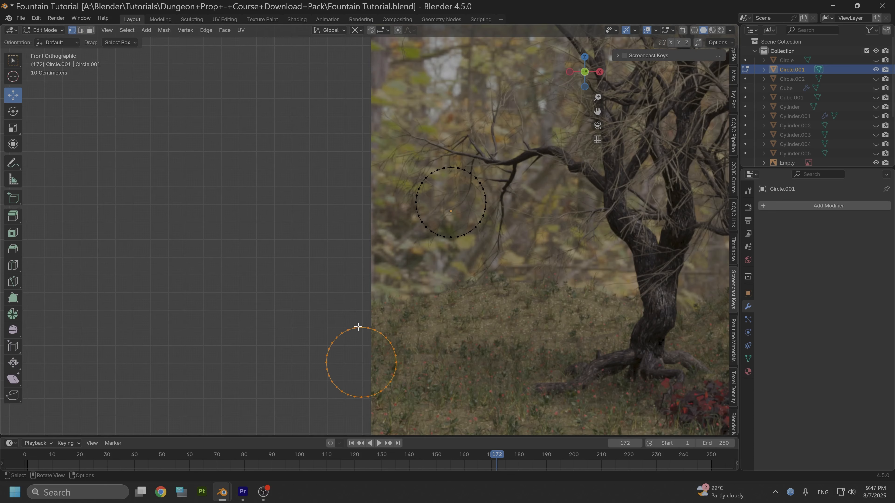
pyautogui.click(361, 327)
pyautogui.scroll(4, 366, 368)
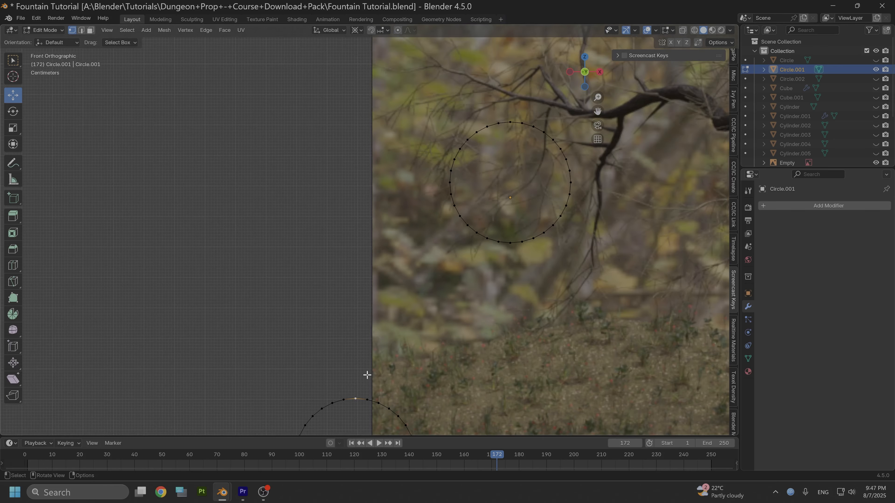
pyautogui.moveTo(340, 250); pyautogui.dragTo(389, 305)
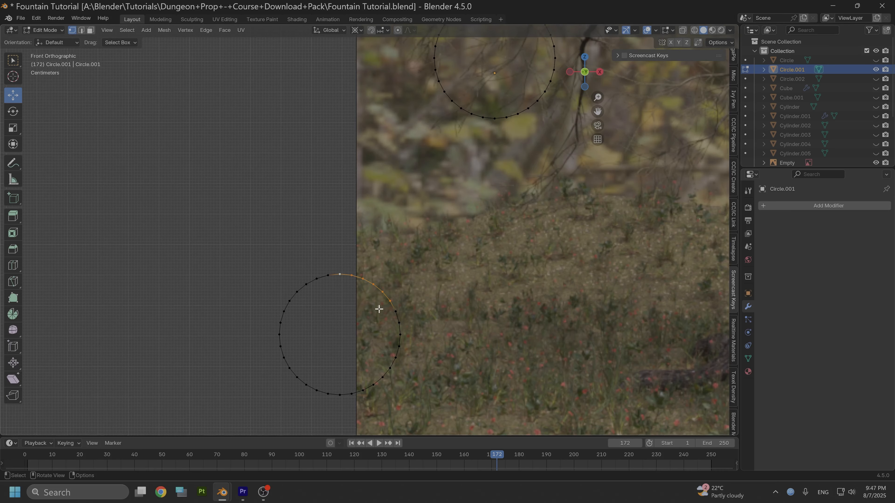
pyautogui.rightClick(392, 302)
pyautogui.click(313, 200)
pyautogui.moveTo(313, 222); pyautogui.dragTo(362, 298)
pyautogui.rightClick(356, 280)
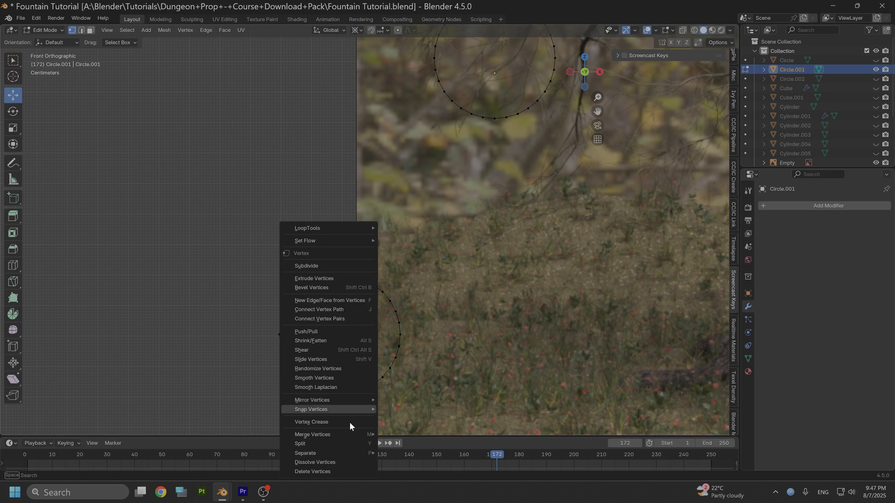
pyautogui.click(331, 471)
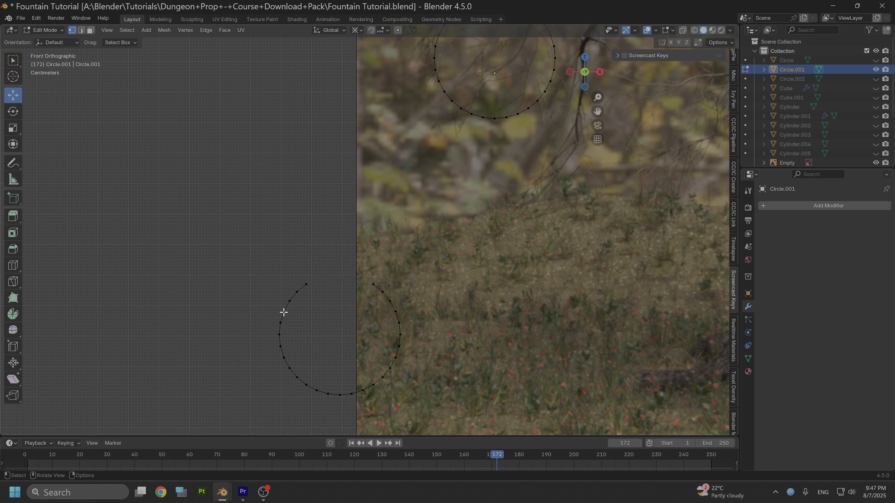
# Step: Delete the tip vertices at the left end of the lower open arc and select its new end vertex
pyautogui.moveTo(285, 276); pyautogui.dragTo(319, 295)
pyautogui.rightClick(297, 291)
pyautogui.click(285, 291)
# Step: Extrude a six-segment chain from the arc's left end, curving diagonally up to the lower left side of the upper circle
pyautogui.press('e')
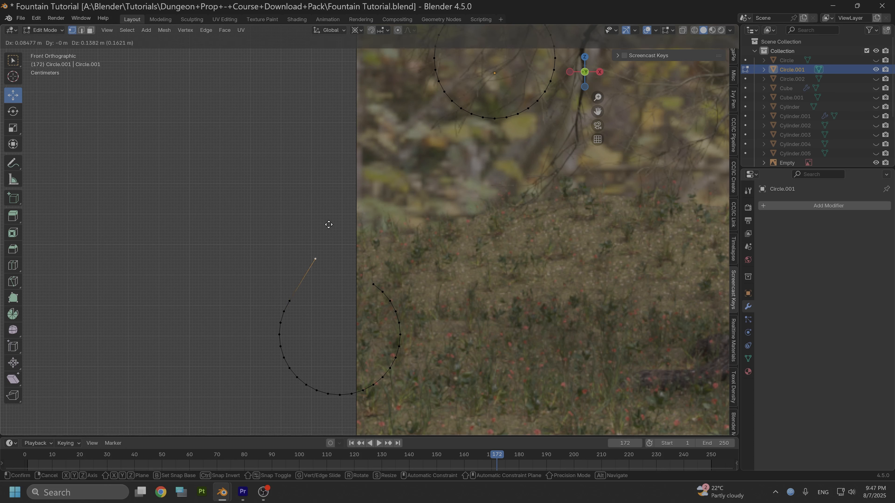
pyautogui.click(315, 244)
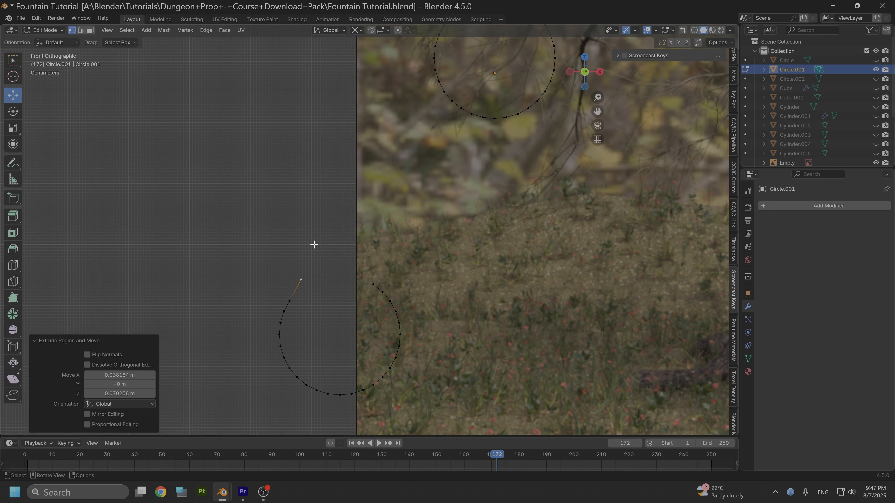
pyautogui.press('e')
pyautogui.click(339, 212)
pyautogui.press('e')
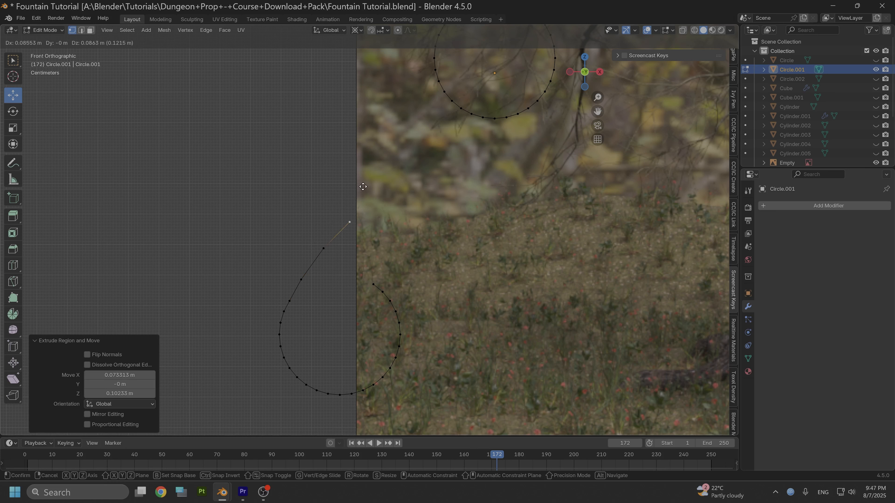
pyautogui.click(366, 184)
pyautogui.press('e')
pyautogui.click(400, 149)
pyautogui.press('e')
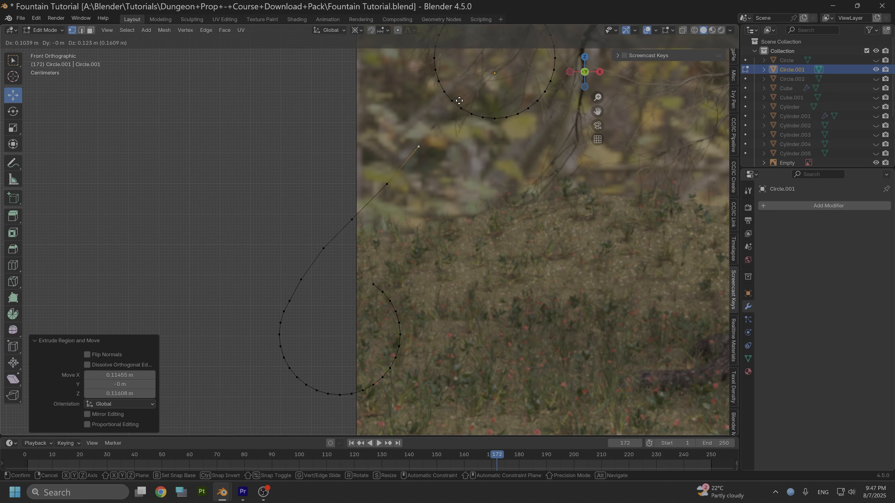
pyautogui.click(481, 67)
pyautogui.press('e')
pyautogui.click(481, 39)
# Step: Activate the Move tool and snap the 3D cursor to the chain's top vertex
pyautogui.scroll(-3, 479, 152)
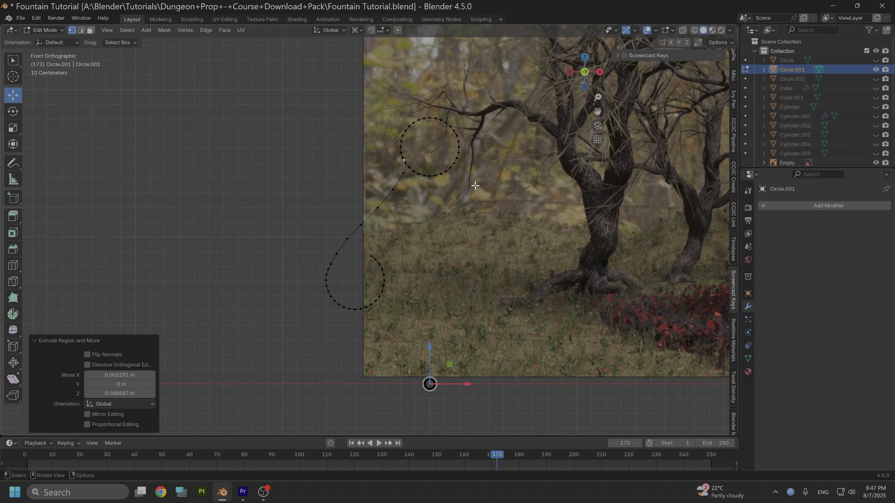
pyautogui.scroll(-3, 475, 185)
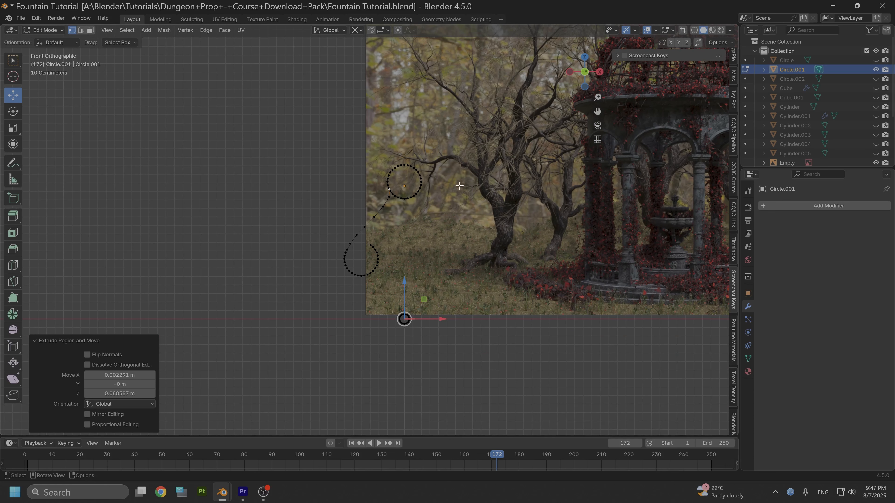
pyautogui.scroll(5, 426, 189)
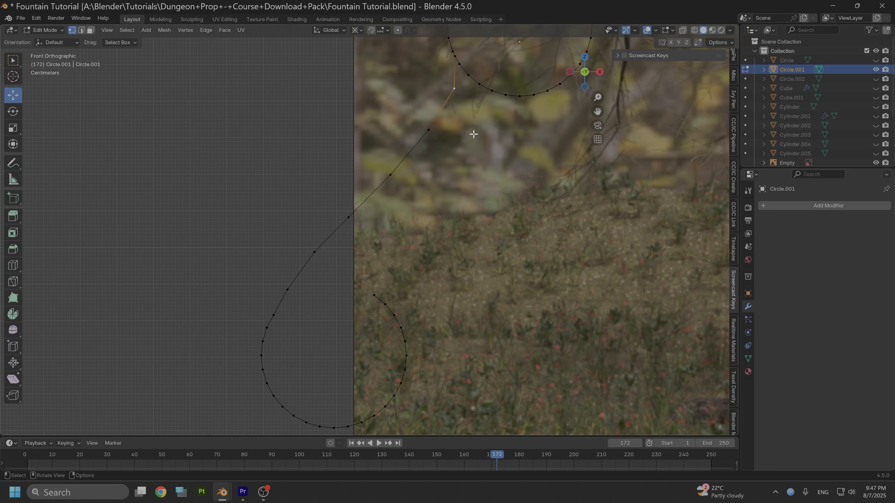
pyautogui.scroll(-3, 433, 141)
pyautogui.hotkey('shift', 'space')
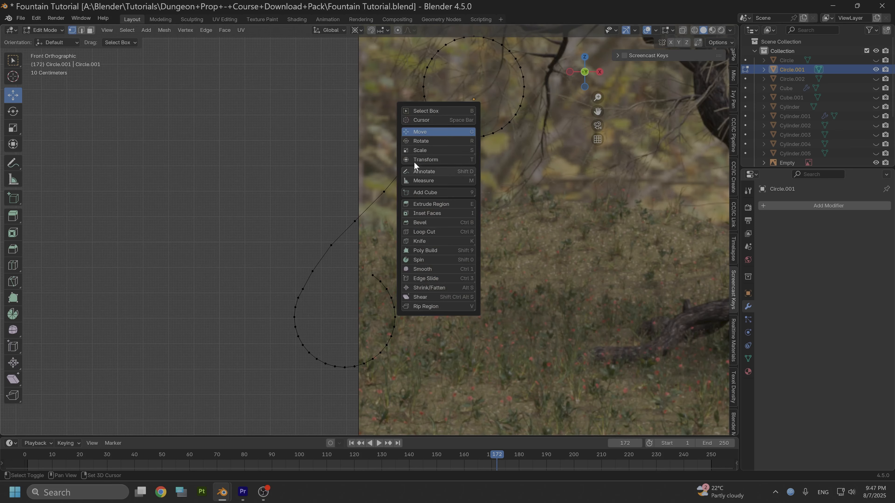
pyautogui.click(422, 131)
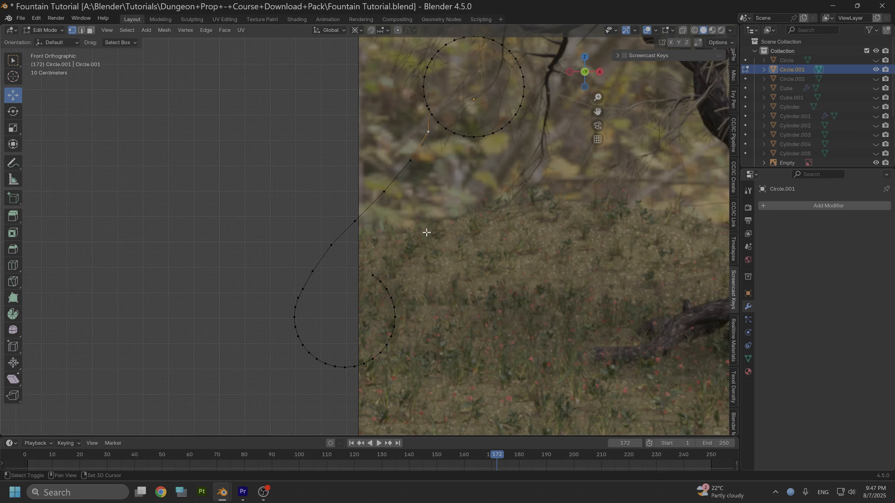
pyautogui.hotkey('shift', 's')
pyautogui.click(425, 284)
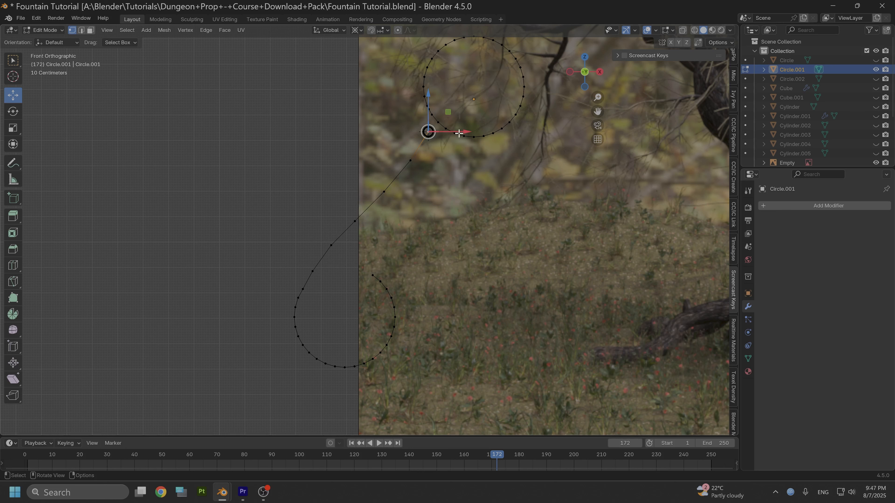
# Step: Shift the chain's intermediate vertices outward and slightly down to even out the curve between the arc and the upper circle
pyautogui.moveTo(459, 133)
pyautogui.mouseDown()
pyautogui.moveTo(468, 129)
pyautogui.moveTo(427, 137)
pyautogui.moveTo(454, 128)
pyautogui.moveTo(429, 121)
pyautogui.moveTo(429, 132)
pyautogui.moveTo(456, 140)
pyautogui.moveTo(447, 142)
pyautogui.moveTo(460, 139)
pyautogui.moveTo(426, 128)
pyautogui.moveTo(466, 133)
pyautogui.moveTo(429, 113)
pyautogui.moveTo(454, 129)
pyautogui.mouseUp()
pyautogui.click(412, 161)
pyautogui.hotkey('alt', 'a')
pyautogui.click(399, 206)
pyautogui.click(355, 220)
pyautogui.click(342, 242)
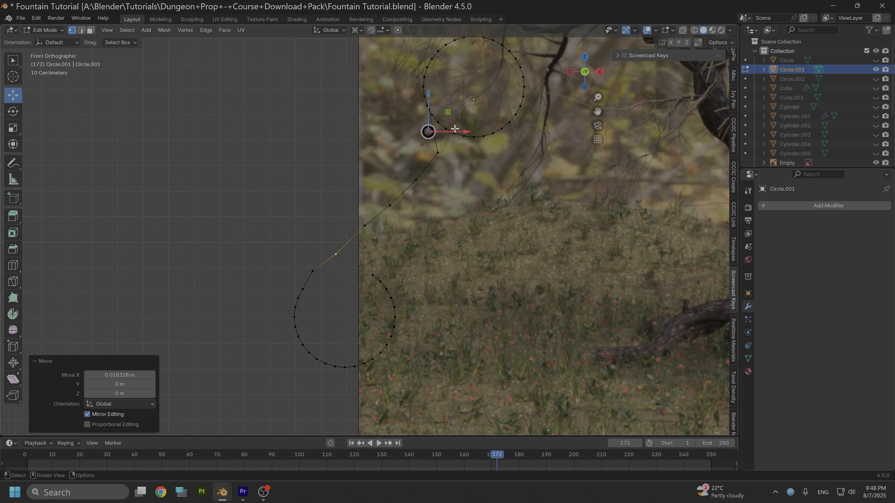
pyautogui.click(333, 258)
# Step: Snap the 3D cursor to the selected vertex near the chain's lower end and move the vertex below it about 0.020 m along X
pyautogui.hotkey('shift', 's')
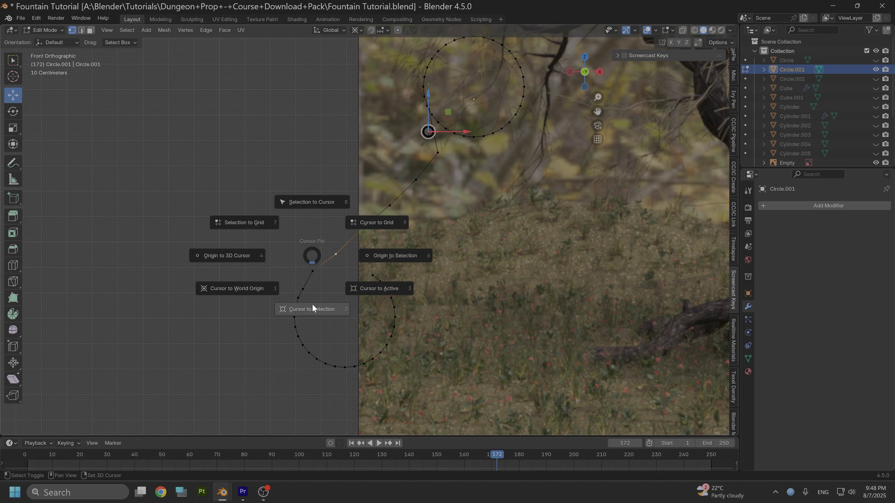
pyautogui.click(312, 303)
pyautogui.moveTo(351, 253)
pyautogui.mouseDown()
pyautogui.moveTo(349, 245)
pyautogui.moveTo(357, 252)
pyautogui.mouseUp()
pyautogui.click(319, 274)
pyautogui.scroll(-1, 471, 183)
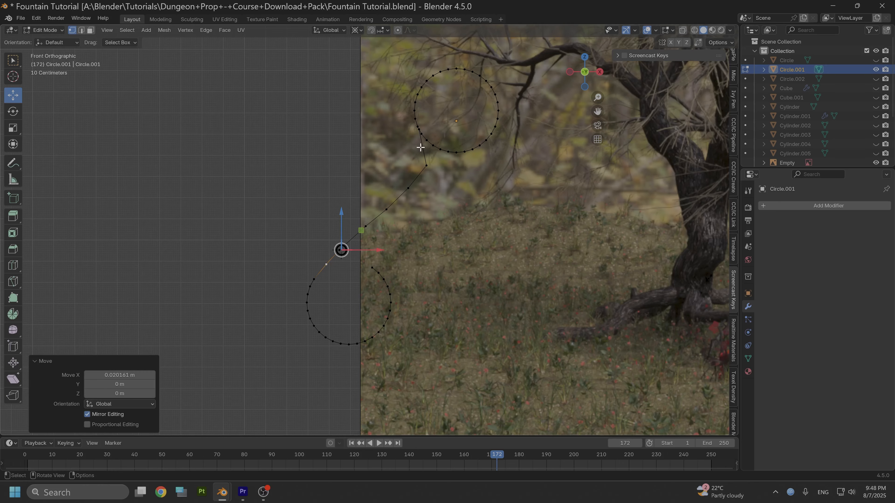
# Step: Move the chain's top vertex down to just below the upper circle, finishing with a shift of about -0.022 m along X
pyautogui.scroll(3, 421, 147)
pyautogui.keyDown('shift'); pyautogui.moveTo(483, 106); pyautogui.dragTo(419, 151, button='middle'); pyautogui.keyUp('shift')
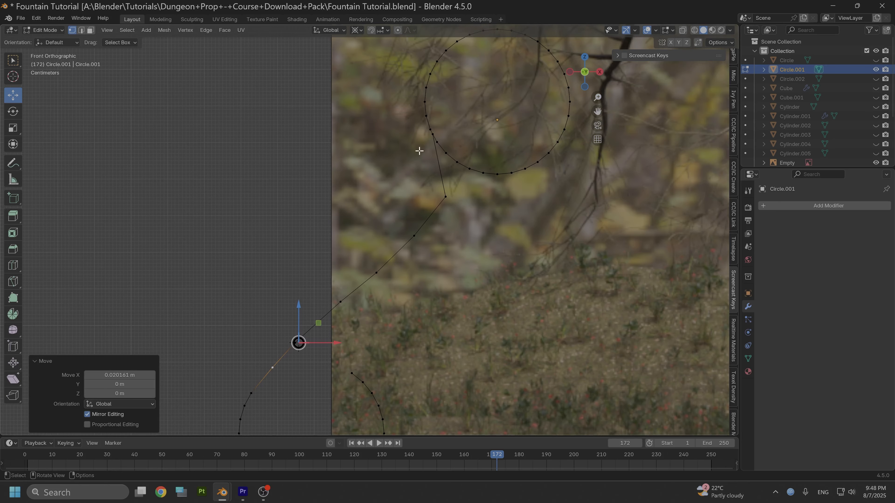
pyautogui.click(433, 134)
pyautogui.moveTo(339, 341); pyautogui.dragTo(376, 338)
pyautogui.moveTo(304, 319); pyautogui.dragTo(307, 353)
pyautogui.moveTo(298, 321); pyautogui.dragTo(330, 340)
# Step: Examine the curved outline beside the gazebo and trees in the reference image
pyautogui.scroll(-5, 447, 226)
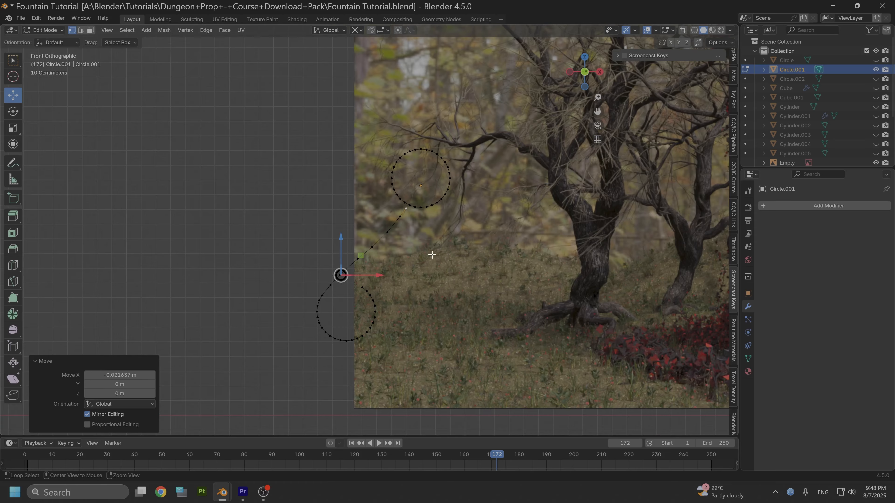
pyautogui.keyDown('shift'); pyautogui.moveTo(432, 255); pyautogui.dragTo(402, 224, button='middle'); pyautogui.keyUp('shift')
pyautogui.keyDown('alt'); pyautogui.moveTo(398, 254); pyautogui.dragTo(446, 254, button='right'); pyautogui.keyUp('alt')
pyautogui.keyDown('shift'); pyautogui.moveTo(464, 240); pyautogui.dragTo(293, 216, button='middle'); pyautogui.keyUp('shift')
pyautogui.scroll(-4, 332, 225)
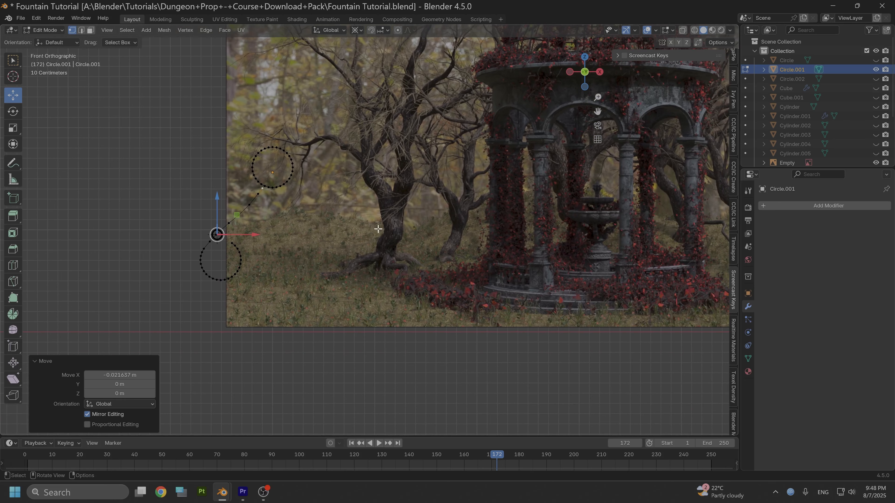
pyautogui.scroll(5, 270, 260)
pyautogui.scroll(-2, 266, 265)
pyautogui.keyDown('shift'); pyautogui.moveTo(279, 246); pyautogui.dragTo(452, 234, button='middle'); pyautogui.keyUp('shift')
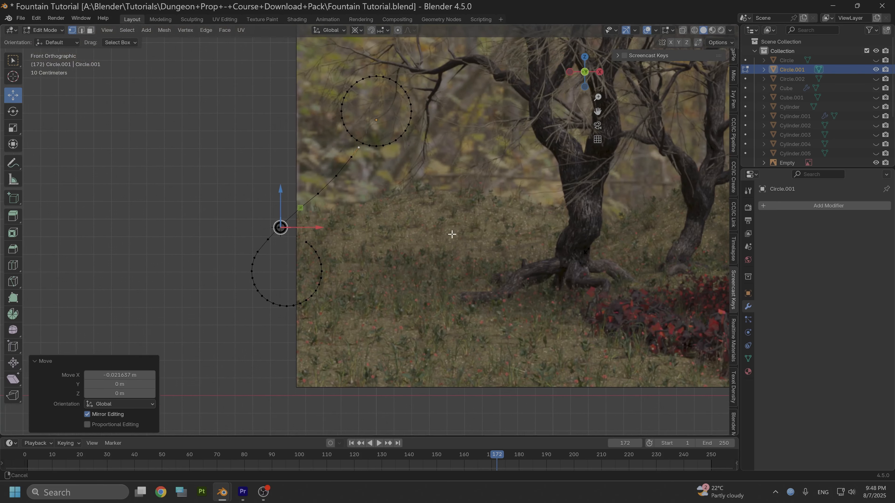
# Step: Snap the 3D cursor to the arc's right end vertex, then move that vertex outward along X and up about 0.018 m
pyautogui.scroll(3, 364, 249)
pyautogui.keyDown('shift'); pyautogui.moveTo(366, 243); pyautogui.dragTo(393, 288, button='middle'); pyautogui.keyUp('shift')
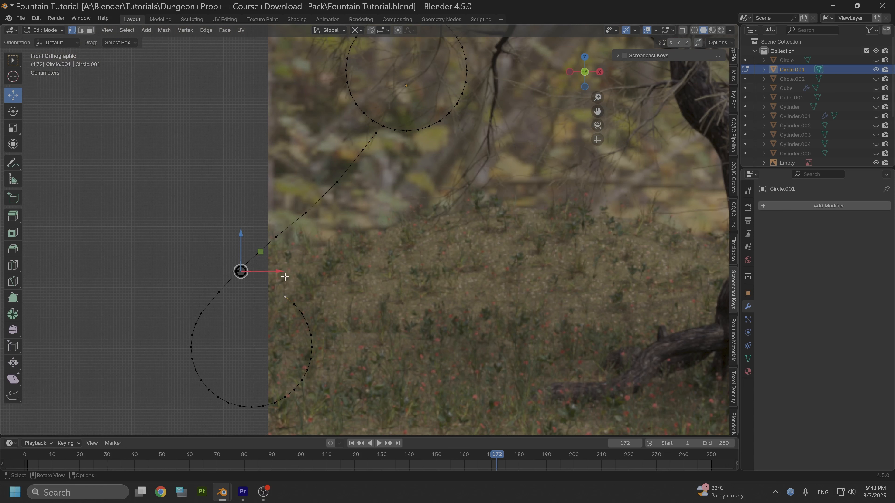
pyautogui.hotkey('shift', 's')
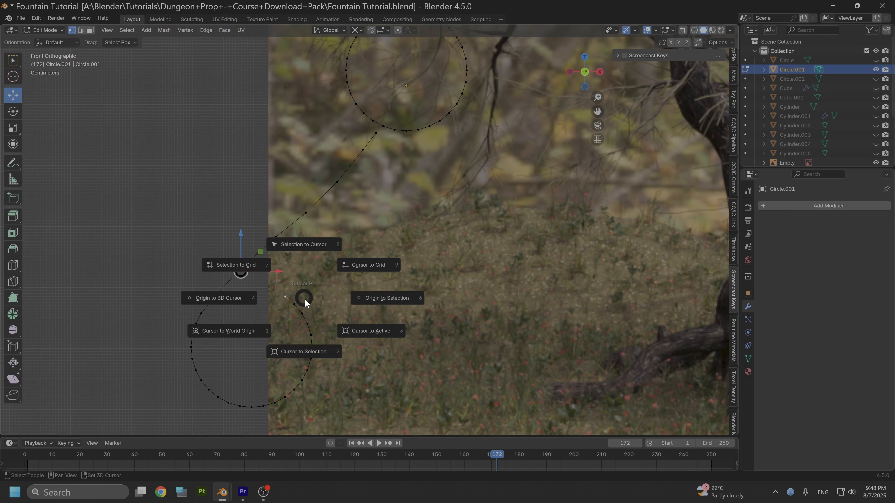
pyautogui.click(303, 351)
pyautogui.moveTo(301, 297); pyautogui.dragTo(299, 272)
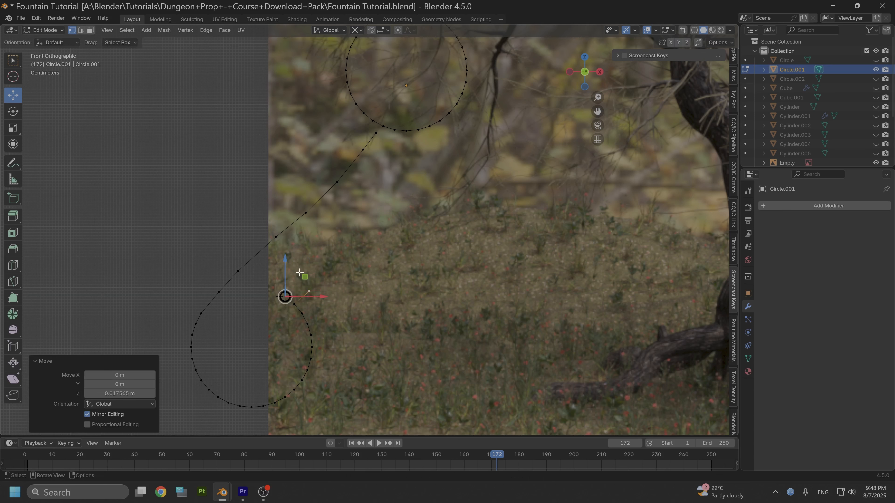
# Step: Extrude four segments from the arc's right end, rising to the right and then dropping to a pointed tip
pyautogui.press('g')
pyautogui.click(338, 241)
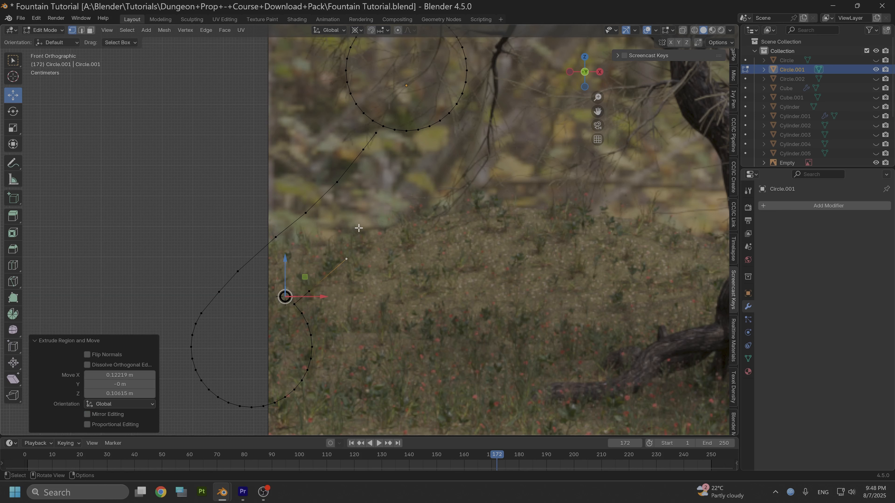
pyautogui.press('e')
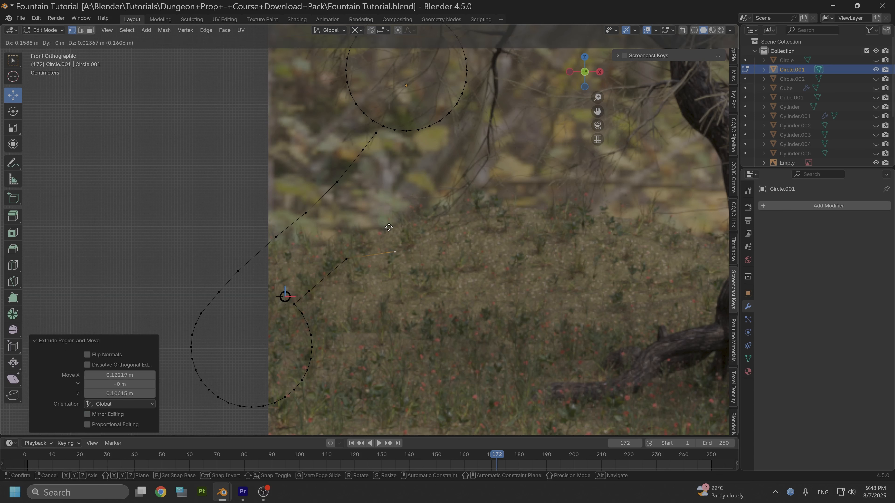
pyautogui.click(388, 227)
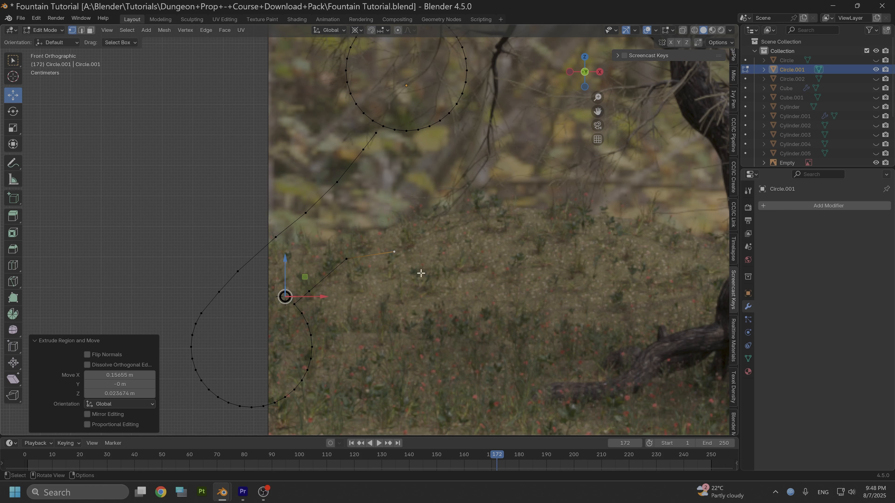
pyautogui.press('e')
pyautogui.click(435, 298)
pyautogui.press('e')
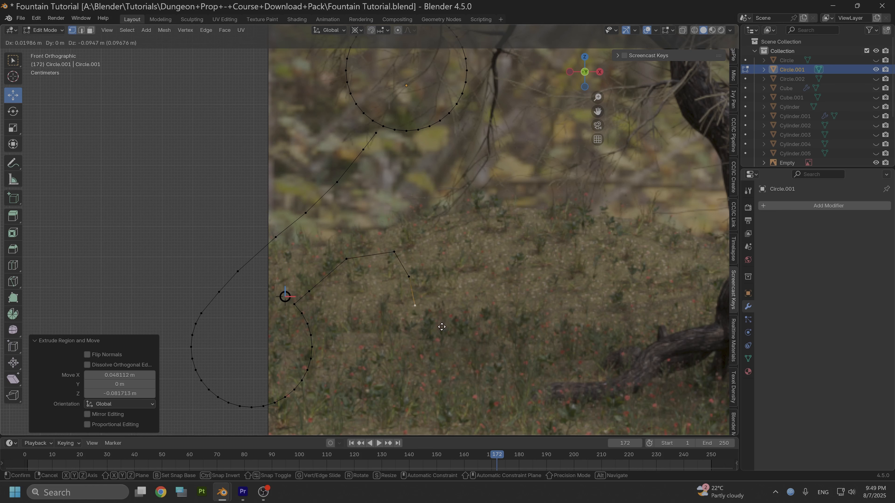
pyautogui.click(441, 326)
# Step: Extrude four segments from the pointed tip back up and around to the left to form the leaf's outer edge
pyautogui.press('e')
pyautogui.click(442, 228)
pyautogui.press('e')
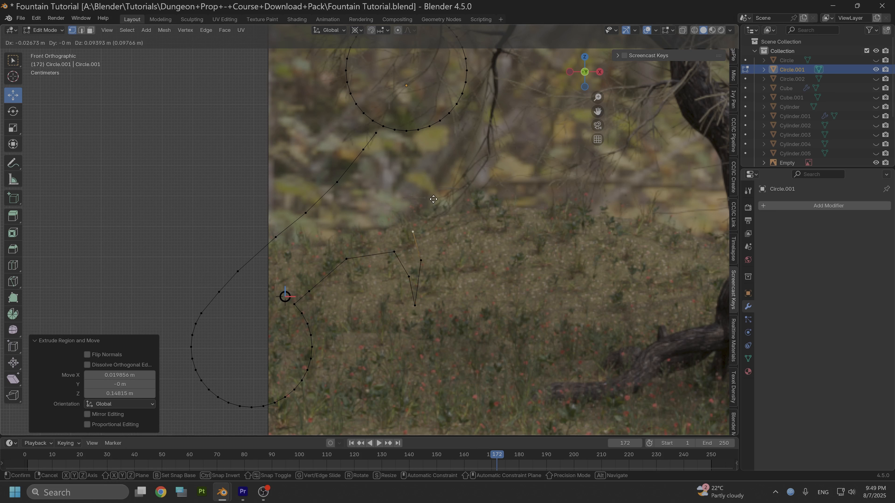
pyautogui.click(434, 192)
pyautogui.press('e')
pyautogui.click(409, 173)
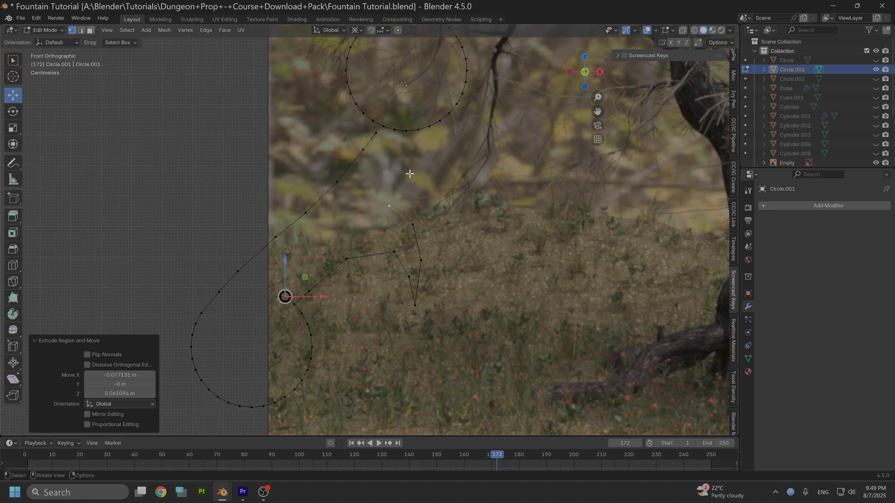
pyautogui.press('e')
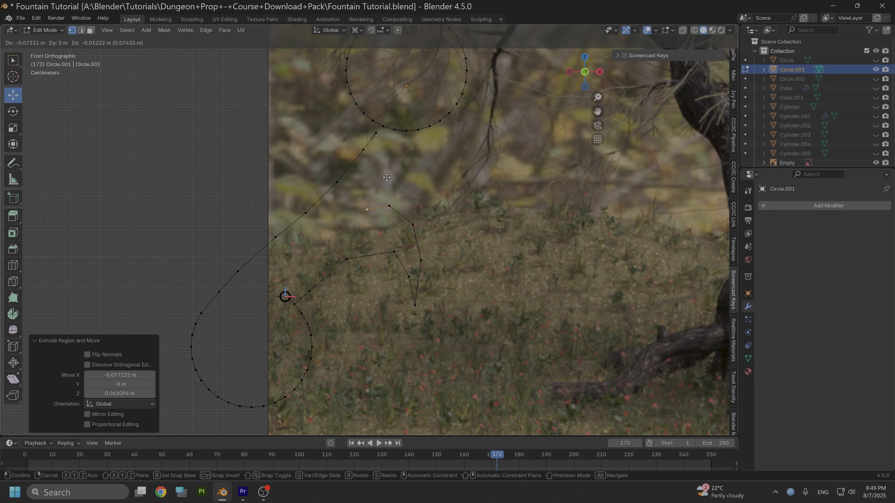
pyautogui.click(388, 172)
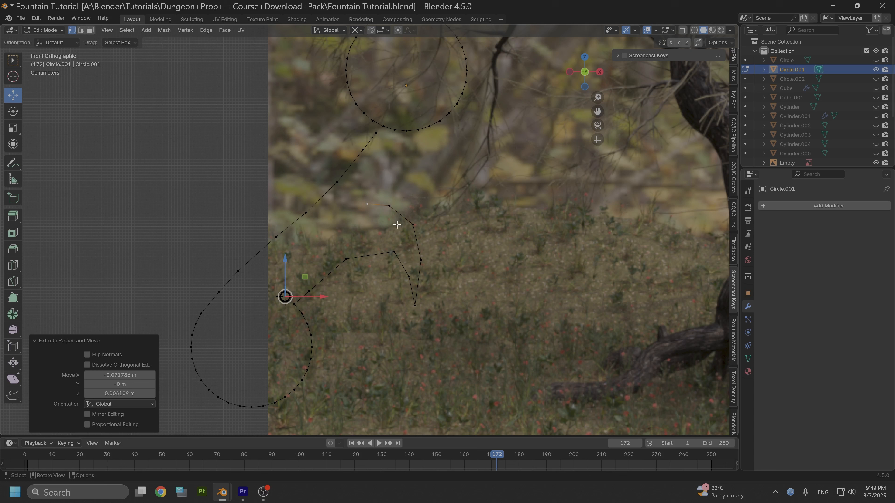
# Step: Move the two inner-edge vertices between the leaf's first bend and its tip left, the first by about 0.038 m
pyautogui.click(393, 250)
pyautogui.moveTo(321, 294)
pyautogui.mouseDown()
pyautogui.moveTo(302, 297)
pyautogui.moveTo(291, 276)
pyautogui.moveTo(319, 296)
pyautogui.mouseUp()
pyautogui.click(411, 277)
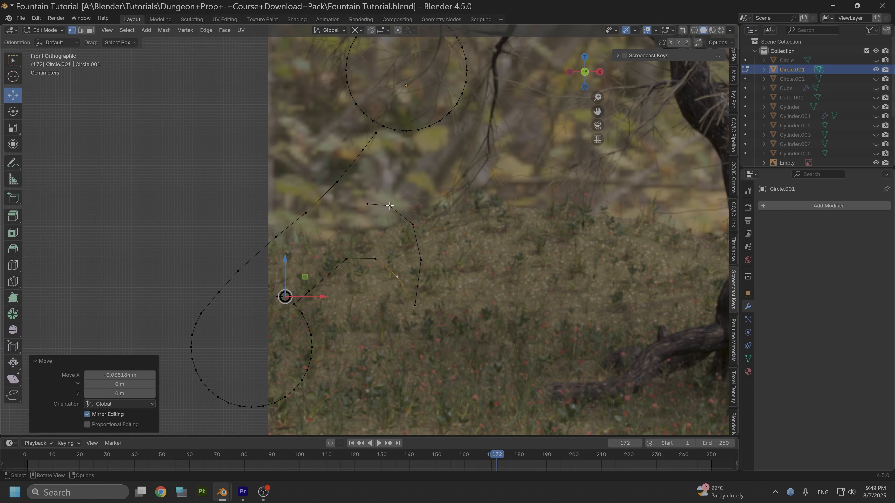
# Step: Reposition the vertices of the leaf's inner edge, its tip and the one above it down and left toward the lower arc
pyautogui.scroll(-2, 382, 223)
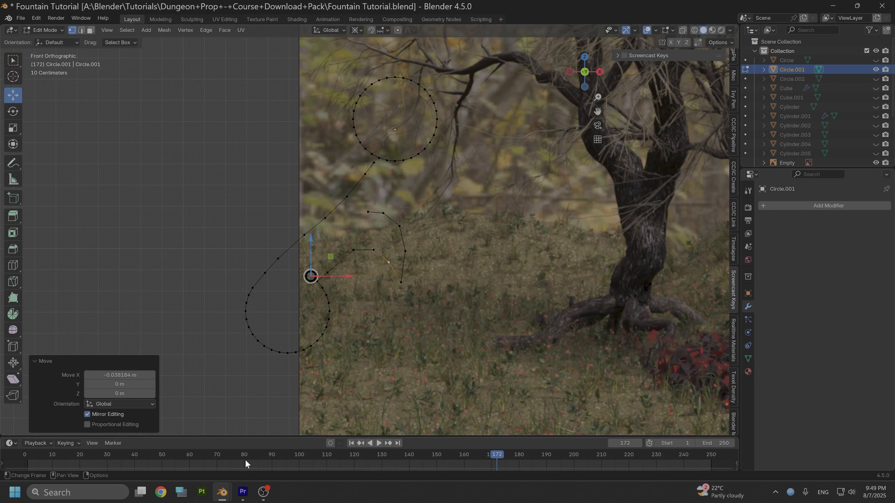
pyautogui.scroll(1, 361, 305)
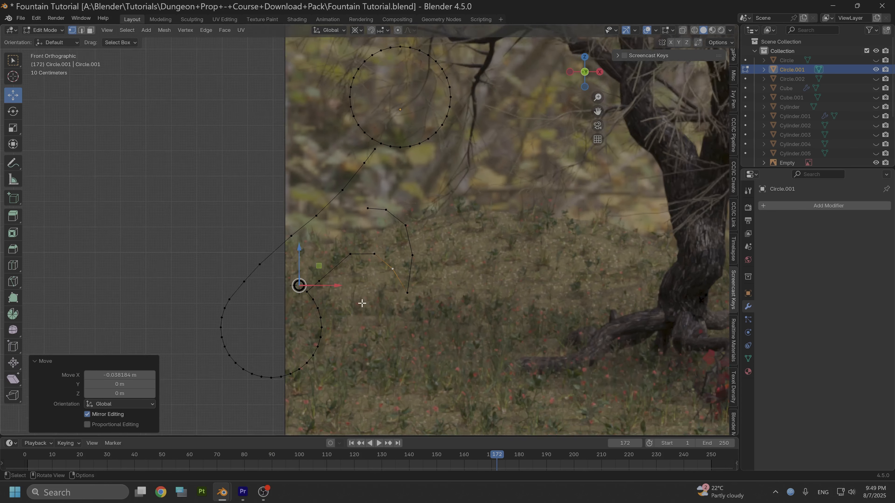
pyautogui.scroll(1, 361, 292)
pyautogui.scroll(-1, 355, 273)
pyautogui.click(353, 260)
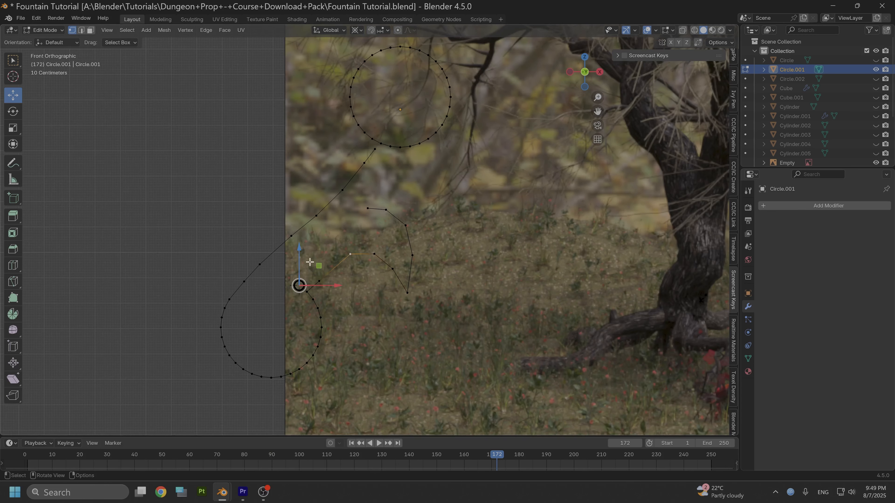
pyautogui.moveTo(300, 261); pyautogui.dragTo(317, 291)
pyautogui.click(375, 255)
pyautogui.click(389, 273)
pyautogui.click(407, 294)
pyautogui.click(410, 256)
pyautogui.moveTo(299, 257); pyautogui.dragTo(327, 283)
# Step: Move the remaining vertices along the leaf's upper outer edge down and left to match the lowered inner edge
pyautogui.click(399, 224)
pyautogui.keyDown('shift'); pyautogui.click(385, 209); pyautogui.keyUp('shift')
pyautogui.click(394, 251)
pyautogui.click(366, 210)
pyautogui.moveTo(301, 255)
pyautogui.mouseDown()
pyautogui.moveTo(283, 275)
pyautogui.moveTo(317, 287)
pyautogui.moveTo(290, 253)
pyautogui.mouseUp()
pyautogui.click(388, 281)
pyautogui.moveTo(334, 288); pyautogui.dragTo(331, 285)
# Step: Extrude a segment about 0.11 m right from the first leaf's upper end, continuing with three segments curving down and right
pyautogui.click(356, 233)
pyautogui.press('e')
pyautogui.click(424, 209)
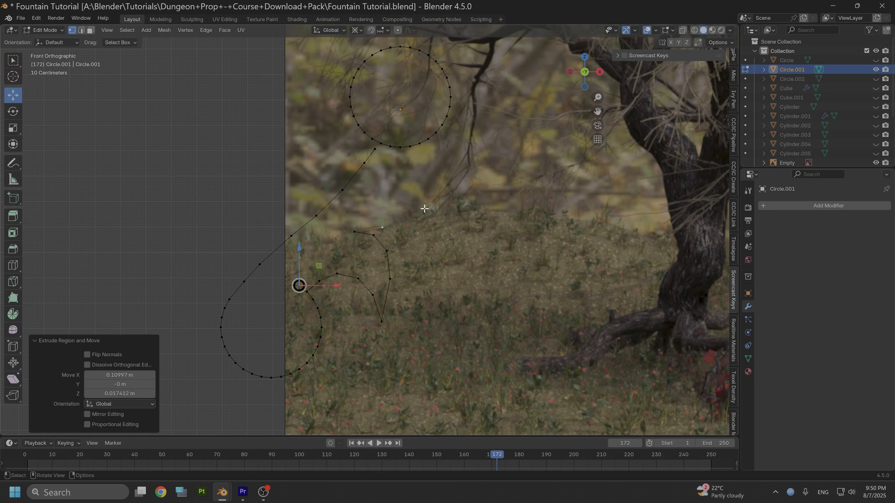
pyautogui.press('e')
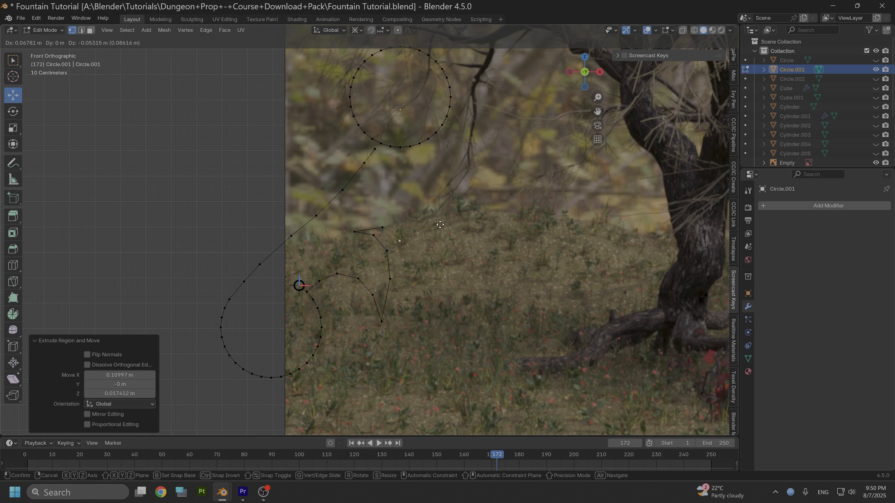
pyautogui.click(439, 223)
pyautogui.press('e')
pyautogui.click(450, 235)
pyautogui.press('e')
pyautogui.click(465, 239)
# Step: Extrude four more segments to the right, dipping down at the end to form the second leaf's pointed tip
pyautogui.press('e')
pyautogui.click(486, 239)
pyautogui.press('e')
pyautogui.click(505, 235)
pyautogui.press('e')
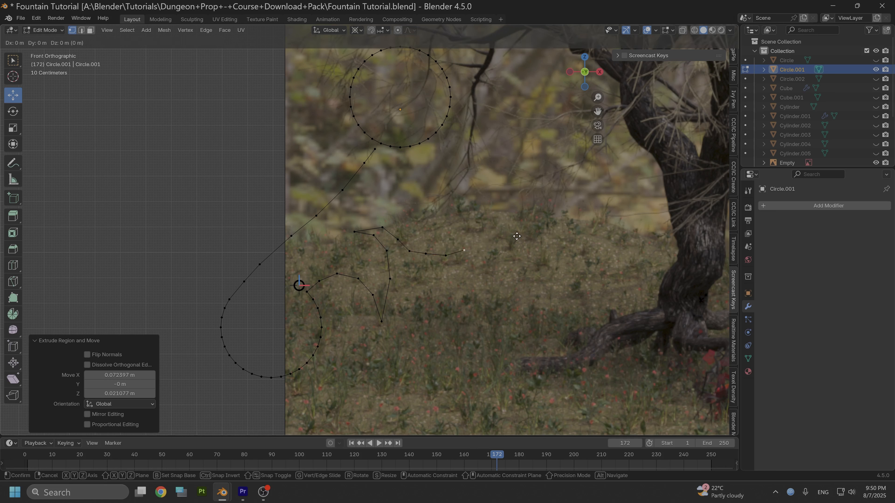
pyautogui.click(531, 243)
pyautogui.press('e')
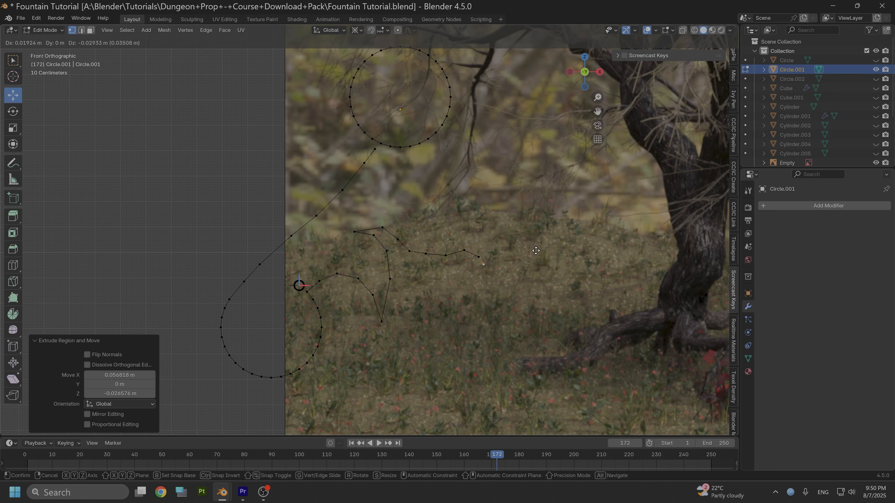
pyautogui.click(537, 255)
# Step: Extrude six segments from the second leaf's tip up and around to the left to form its outer edge
pyautogui.press('e')
pyautogui.click(537, 225)
pyautogui.press('e')
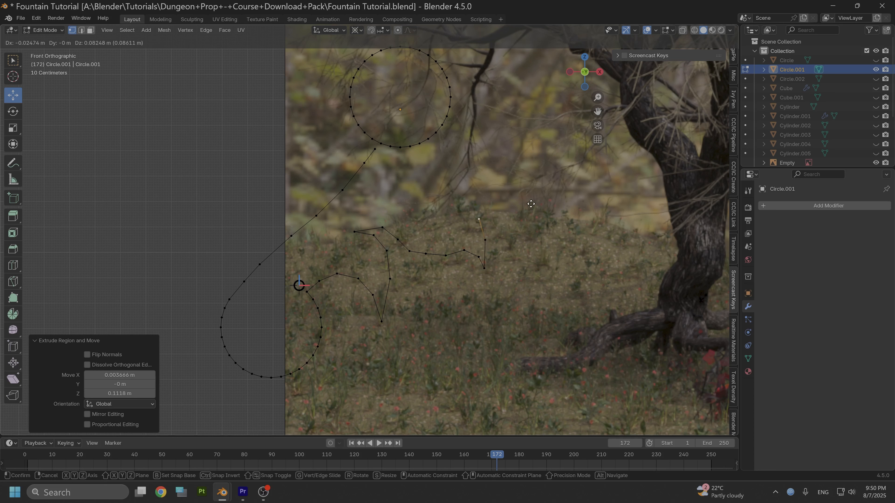
pyautogui.click(527, 195)
pyautogui.press('e')
pyautogui.click(457, 166)
pyautogui.press('e')
pyautogui.click(431, 154)
pyautogui.press('e')
pyautogui.click(409, 150)
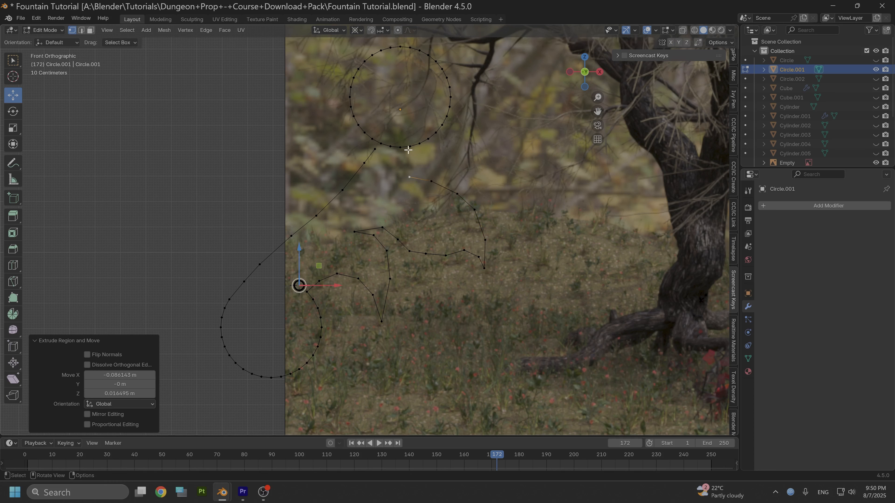
pyautogui.press('e')
pyautogui.click(388, 153)
# Step: Extrude three segments from the second leaf's inner end up and right to the right side of the upper circle
pyautogui.press('e')
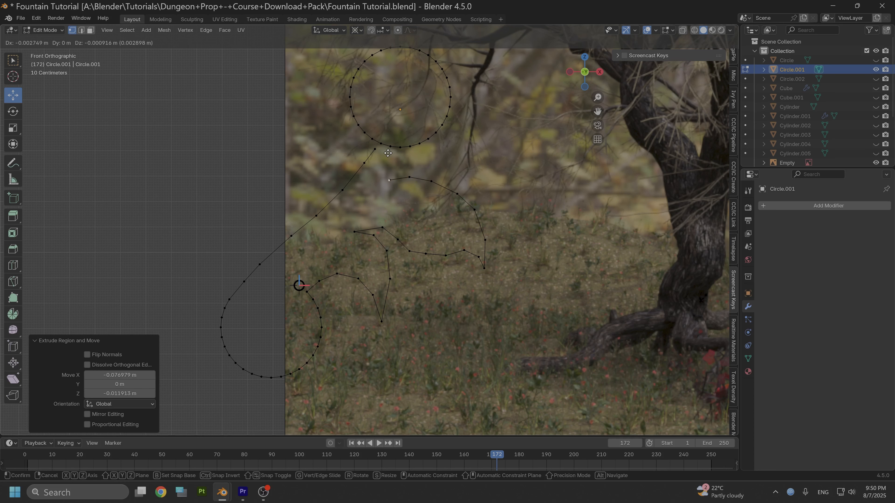
pyautogui.click(425, 127)
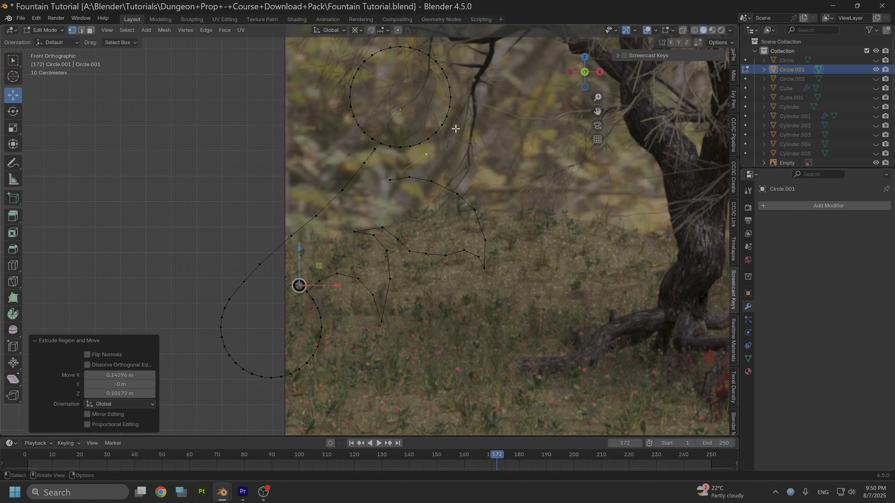
pyautogui.press('e')
pyautogui.click(479, 101)
pyautogui.press('e')
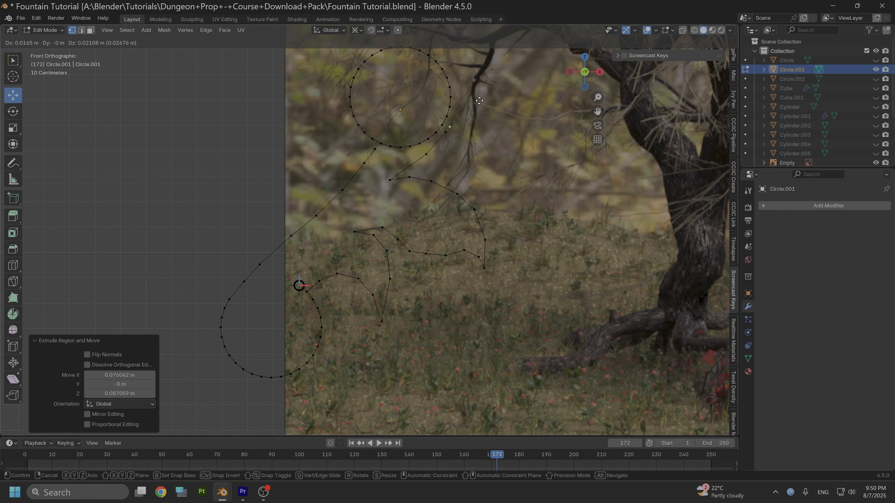
pyautogui.click(483, 82)
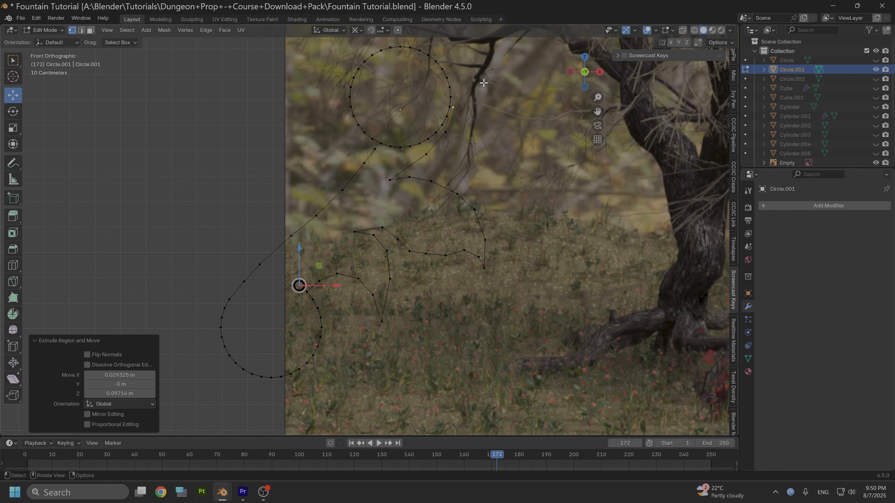
# Step: Snap the 3D cursor to the stem line's end vertex below the upper circle and move the vertex beneath it right about 0.016 m
pyautogui.scroll(-4, 495, 122)
pyautogui.scroll(4, 472, 147)
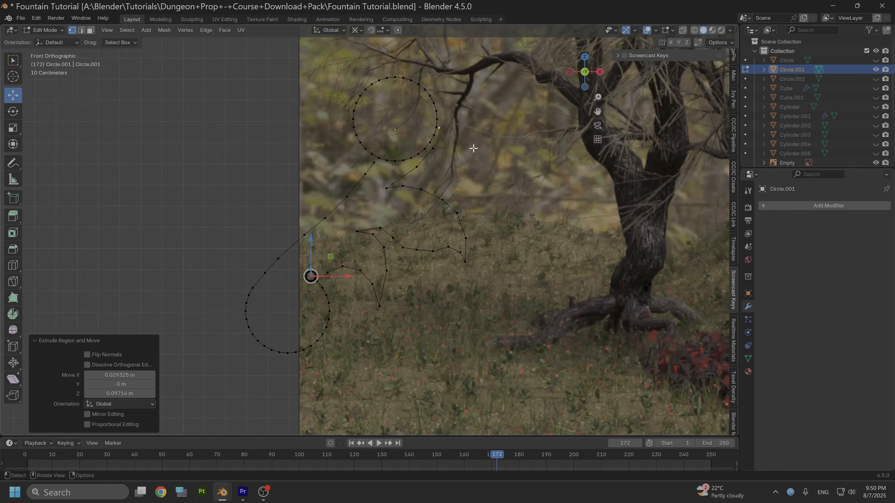
pyautogui.scroll(3, 421, 192)
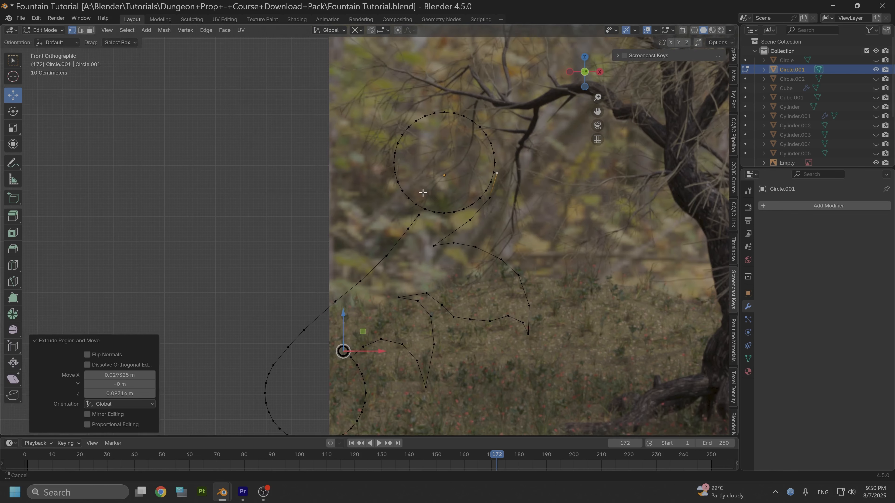
pyautogui.click(457, 214)
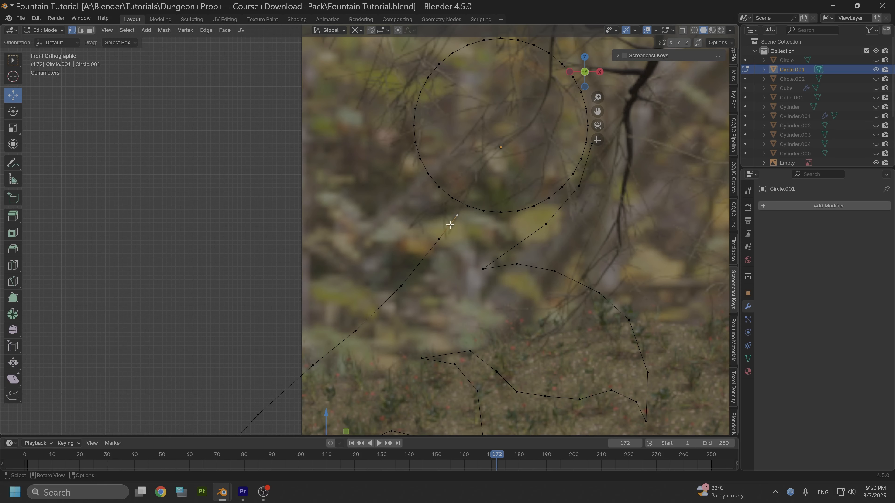
pyautogui.scroll(-2, 440, 229)
pyautogui.hotkey('shift', 's')
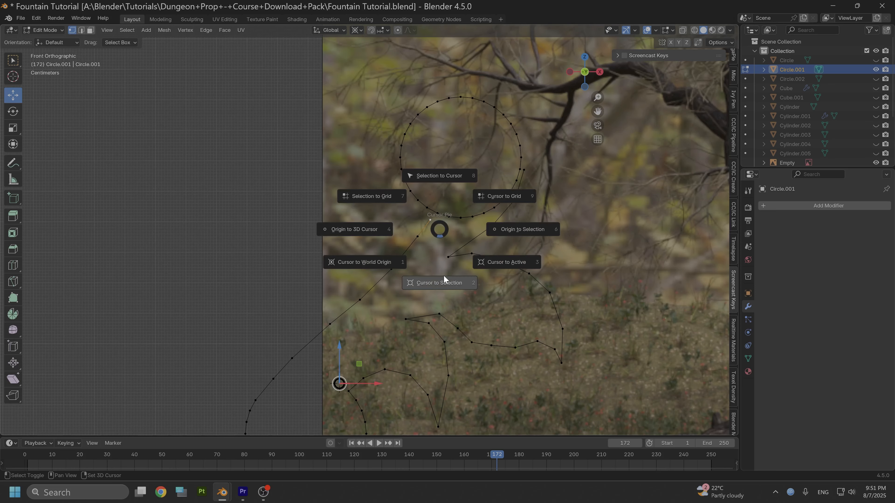
pyautogui.click(444, 275)
pyautogui.moveTo(454, 221); pyautogui.dragTo(455, 219)
pyautogui.click(419, 236)
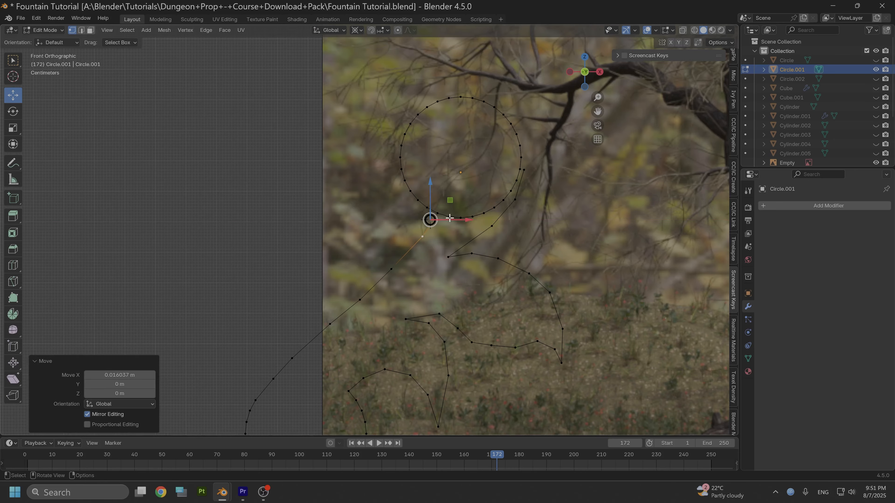
# Step: Merge the stem line's end vertex into the nearby lower-left vertex of the upper circle using At Last
pyautogui.scroll(4, 455, 218)
pyautogui.click(389, 207)
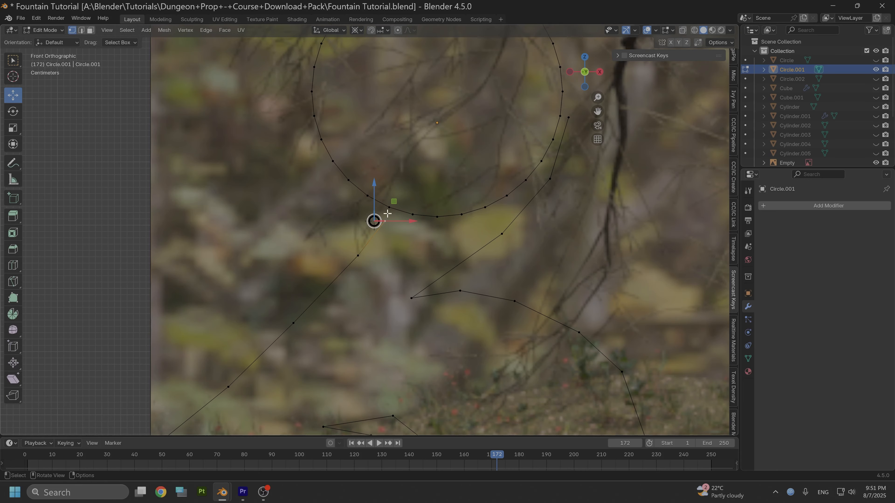
pyautogui.rightClick(389, 208)
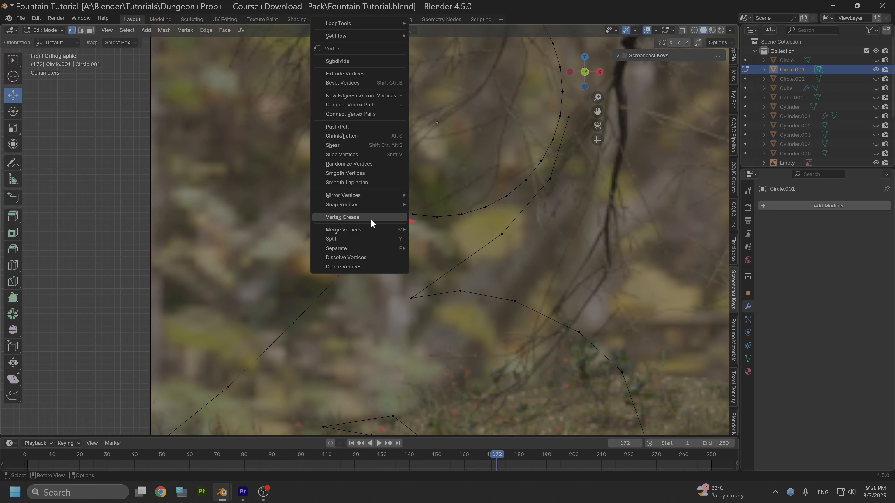
pyautogui.moveTo(369, 230)
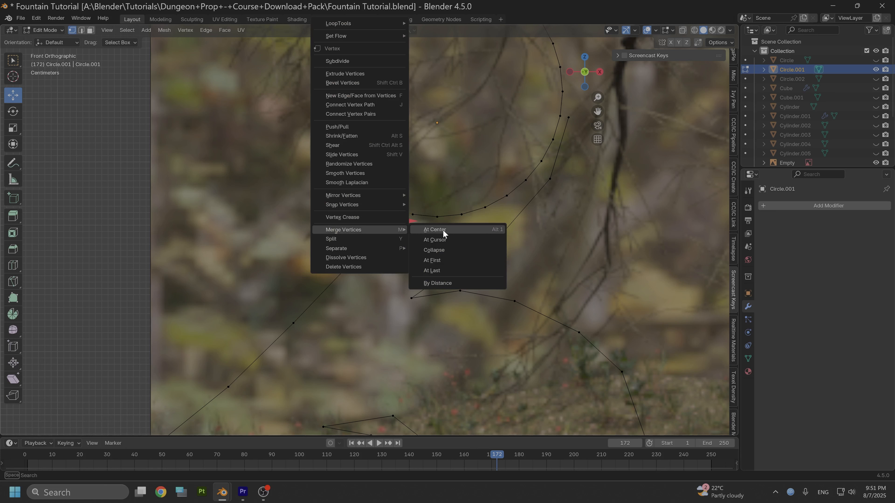
pyautogui.click(440, 268)
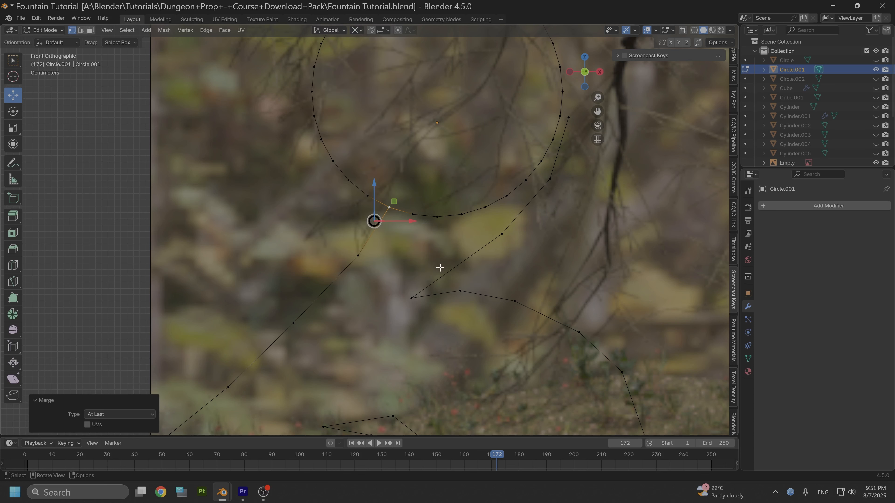
# Step: Delete the upper circle's bottom vertices between the stem joint and the edge rising from the second leaf
pyautogui.moveTo(408, 203); pyautogui.dragTo(490, 226)
pyautogui.keyDown('shift'); pyautogui.moveTo(491, 163); pyautogui.dragTo(527, 197); pyautogui.keyUp('shift')
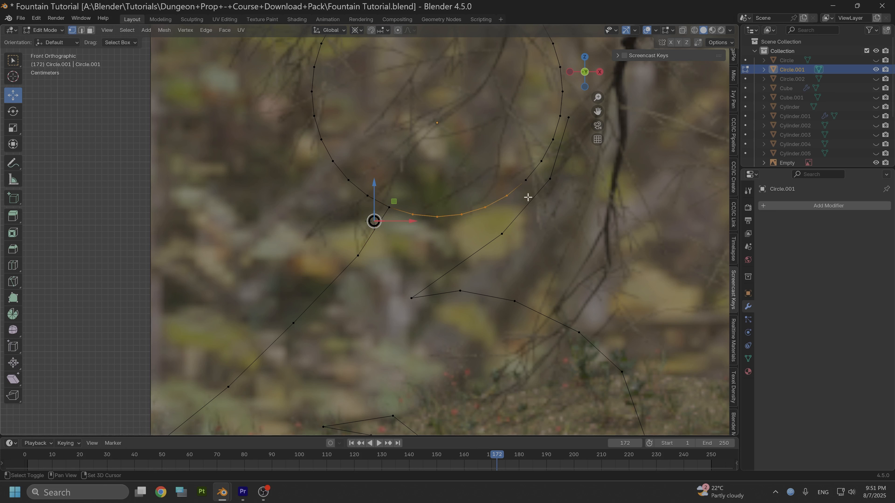
pyautogui.rightClick(524, 183)
pyautogui.click(479, 267)
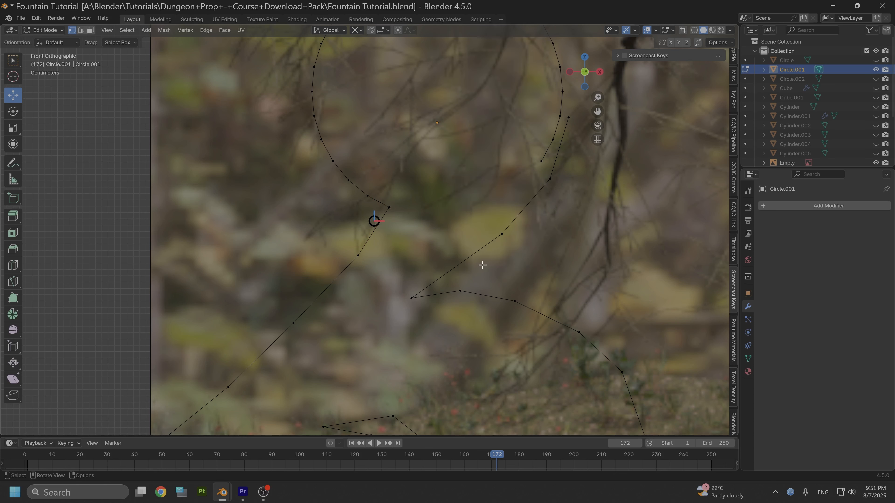
# Step: Move the two lower vertices of the edge rising from the second leaf left and down to widen the stem curve
pyautogui.click(503, 232)
pyautogui.moveTo(408, 223); pyautogui.dragTo(393, 232)
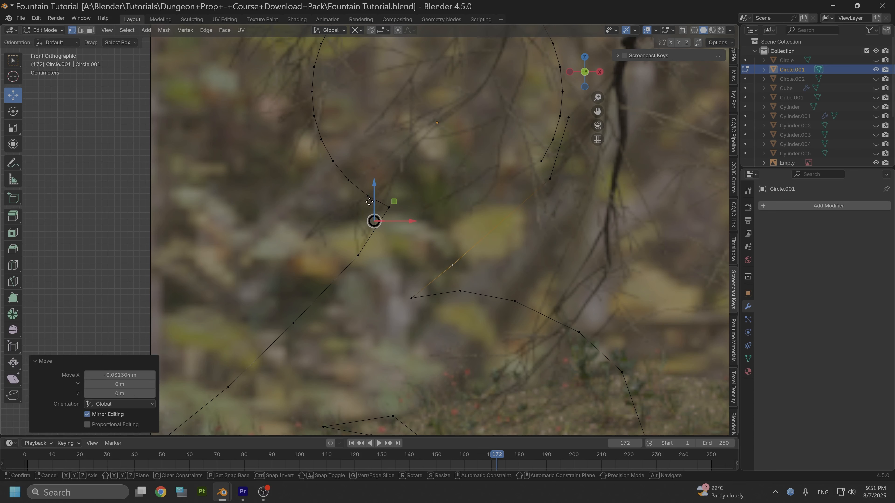
pyautogui.moveTo(370, 201); pyautogui.dragTo(399, 257)
pyautogui.click(536, 191)
pyautogui.moveTo(411, 222); pyautogui.dragTo(397, 222)
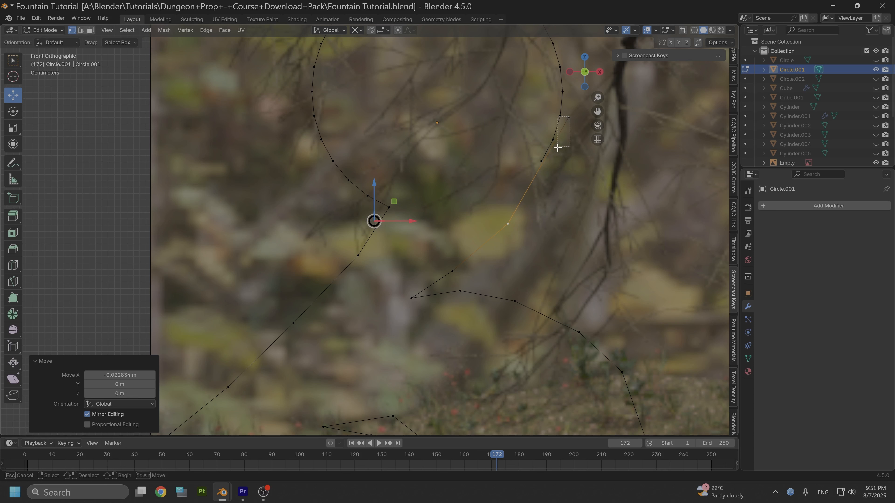
# Step: Merge the rising edge's end vertices into the circle's open right end using At Last, and move the vertex below it 0.0151 m left
pyautogui.keyDown('ctrl'); pyautogui.rightClick(568, 118); pyautogui.keyUp('ctrl')
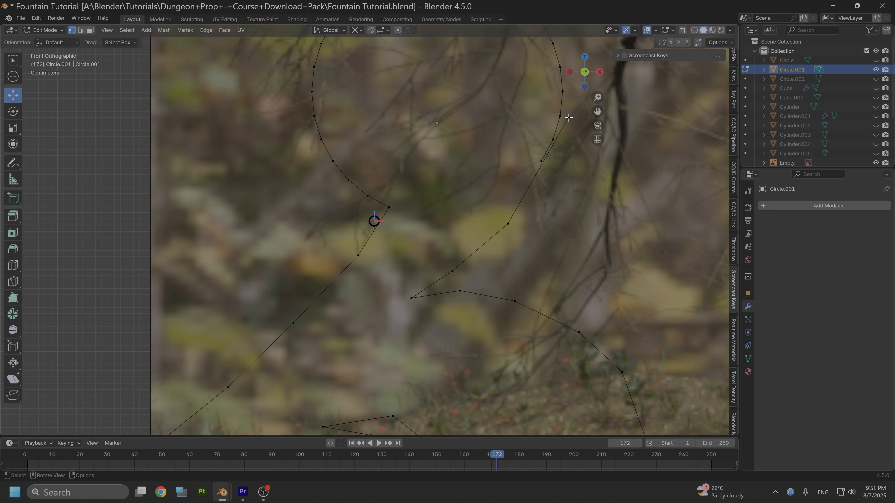
pyautogui.keyDown('shift'); pyautogui.click(542, 161); pyautogui.keyUp('shift')
pyautogui.rightClick(542, 161)
pyautogui.moveTo(502, 230)
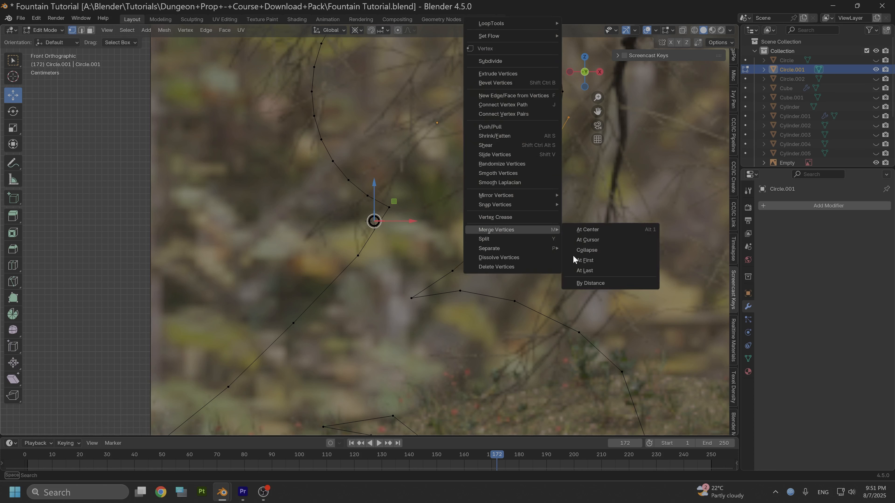
pyautogui.click(594, 270)
pyautogui.press('g')
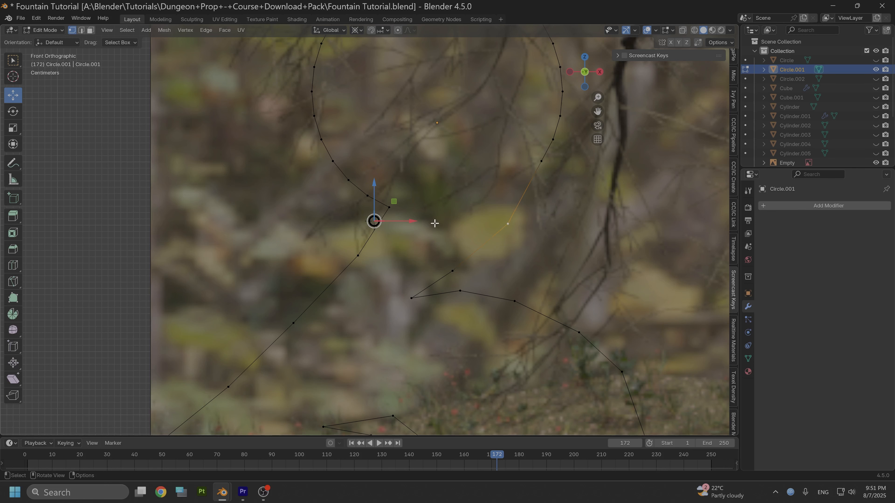
pyautogui.press('x')
pyautogui.click(407, 218)
# Step: Move the three vertices at the circle's lower-left end up about 0.113 m and rotate them 15.7°
pyautogui.scroll(-6, 407, 218)
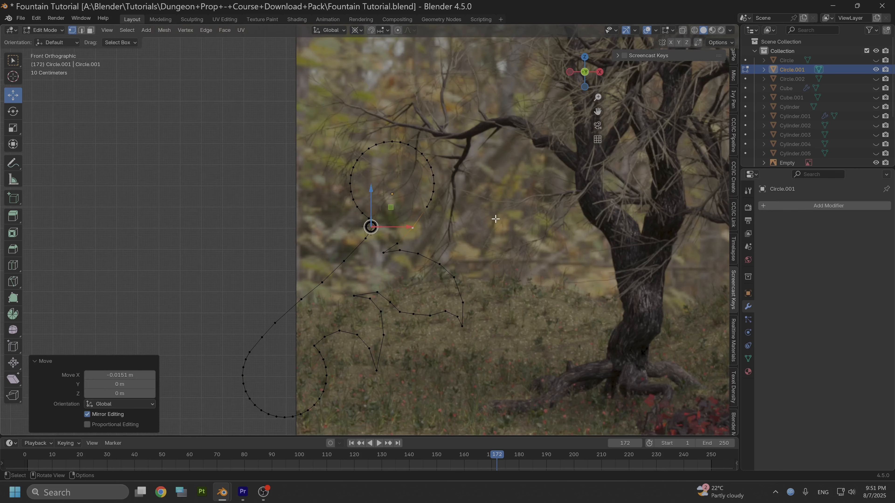
pyautogui.keyDown('shift'); pyautogui.moveTo(506, 161); pyautogui.dragTo(469, 218, button='middle'); pyautogui.keyUp('shift')
pyautogui.scroll(6, 409, 203)
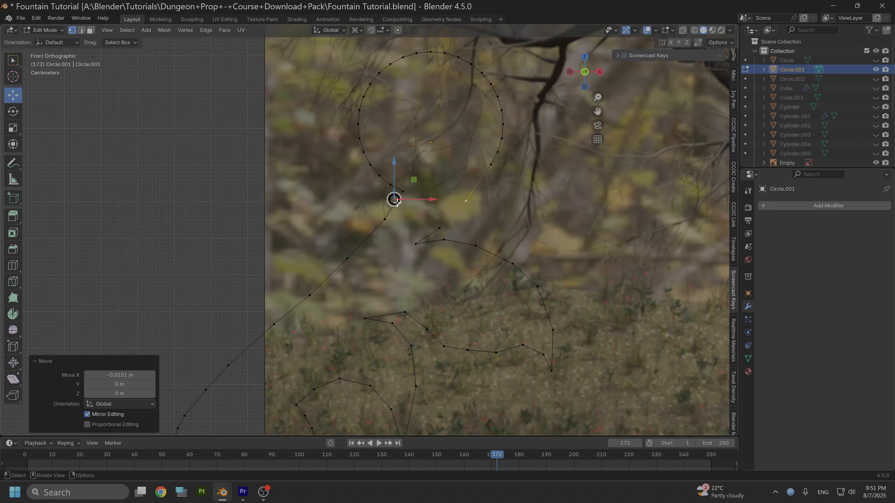
pyautogui.keyDown('shift'); pyautogui.moveTo(467, 102); pyautogui.dragTo(472, 222, button='middle'); pyautogui.keyUp('shift')
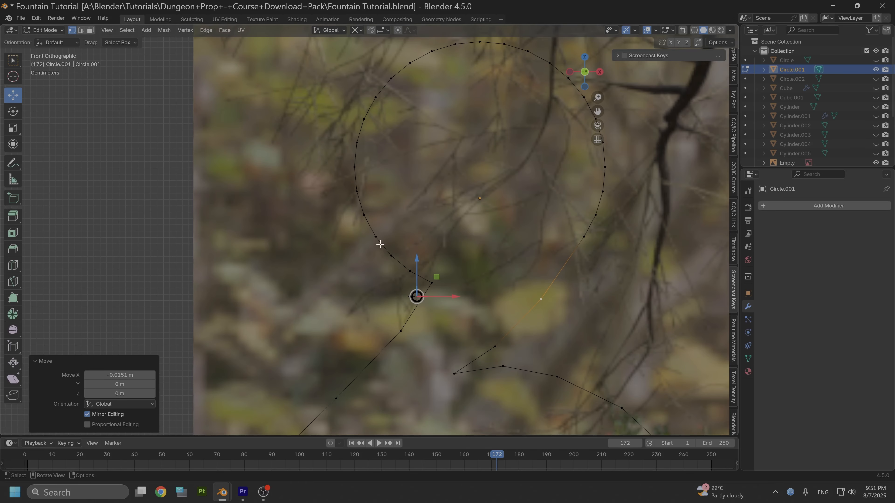
pyautogui.click(437, 281)
pyautogui.keyDown('shift'); pyautogui.click(409, 267); pyautogui.keyUp('shift')
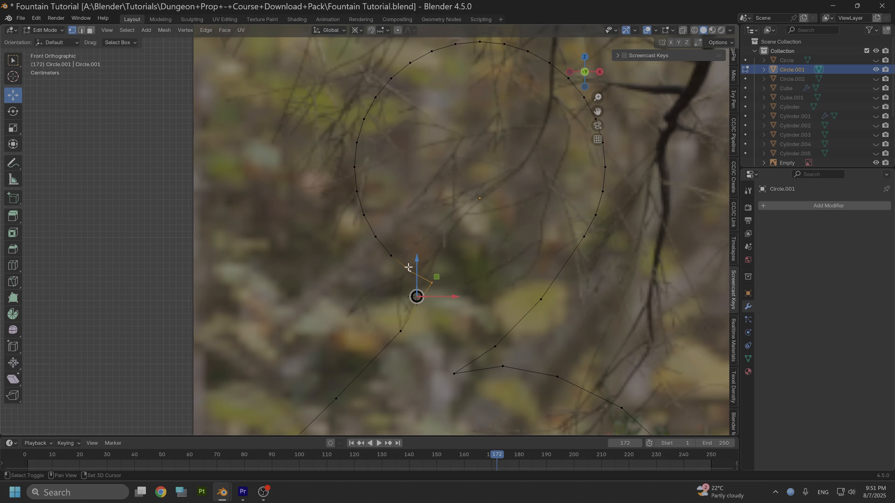
pyautogui.press('g')
pyautogui.press('z')
pyautogui.click(466, 174)
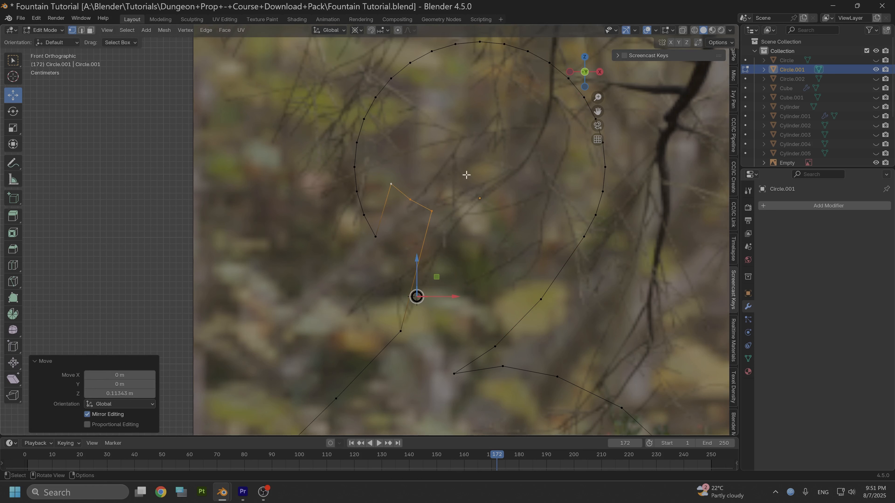
pyautogui.press('r')
pyautogui.click(504, 173)
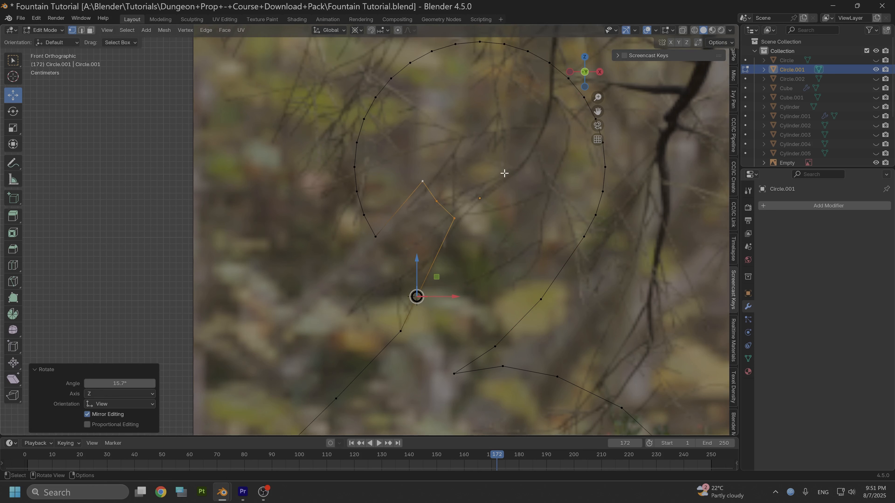
# Step: Rotate the three vertices around the 3D cursor snapped to them and lower them, raising the neighbouring circle vertex about 0.021 m
pyautogui.hotkey('shift', 's')
pyautogui.click(498, 231)
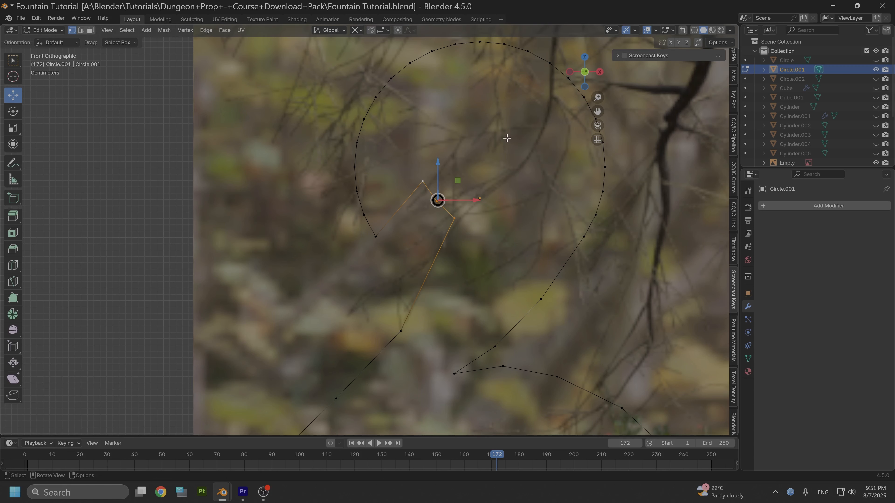
pyautogui.press('r')
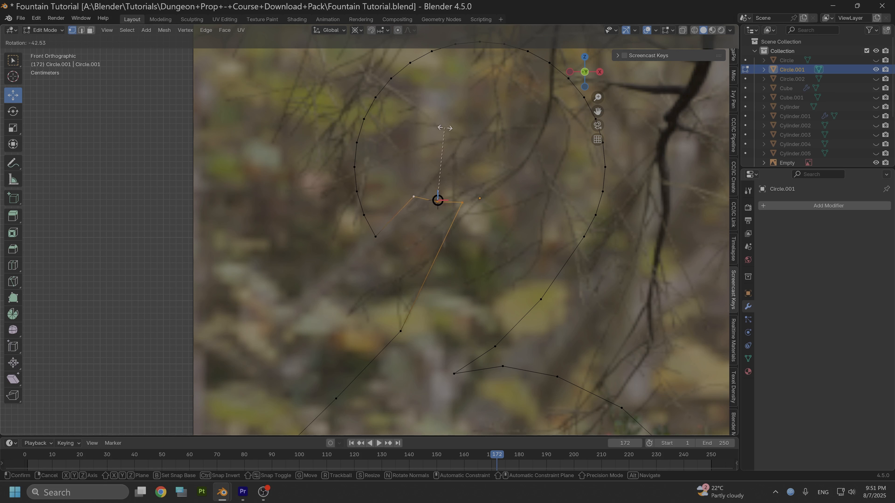
pyautogui.click(436, 131)
pyautogui.moveTo(437, 160)
pyautogui.mouseDown()
pyautogui.moveTo(443, 197)
pyautogui.moveTo(439, 156)
pyautogui.mouseUp()
pyautogui.click(376, 236)
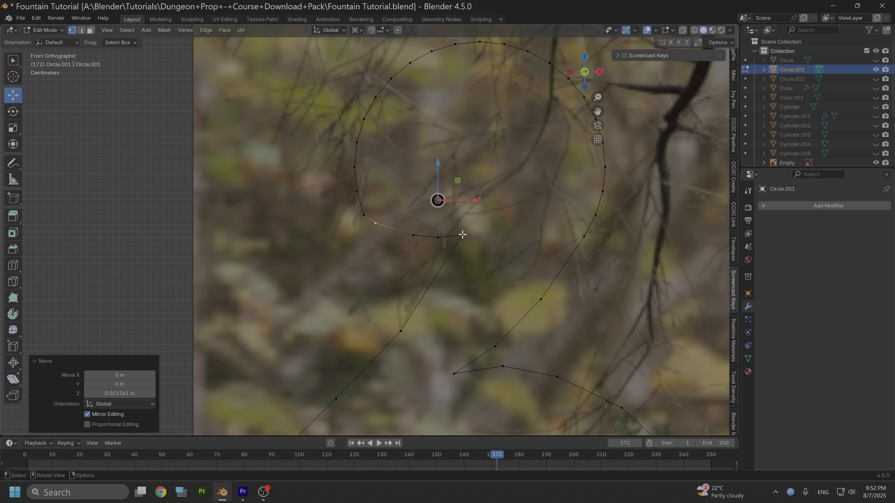
# Step: Reposition the vertices along the upper circle's lower-left arc, raising the upper one and moving the lowest one left to smooth the curve
pyautogui.click(363, 215)
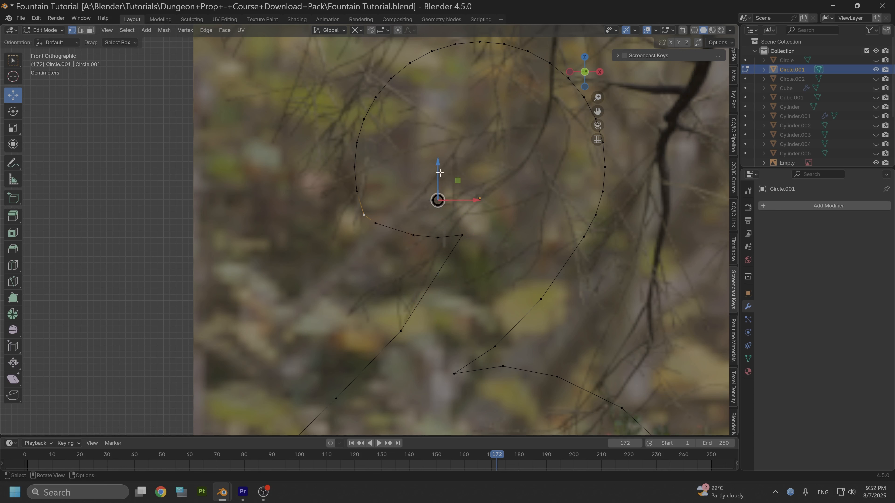
pyautogui.moveTo(440, 173)
pyautogui.mouseDown()
pyautogui.moveTo(437, 162)
pyautogui.moveTo(435, 201)
pyautogui.moveTo(445, 203)
pyautogui.moveTo(430, 185)
pyautogui.mouseUp()
pyautogui.click(377, 224)
pyautogui.click(418, 236)
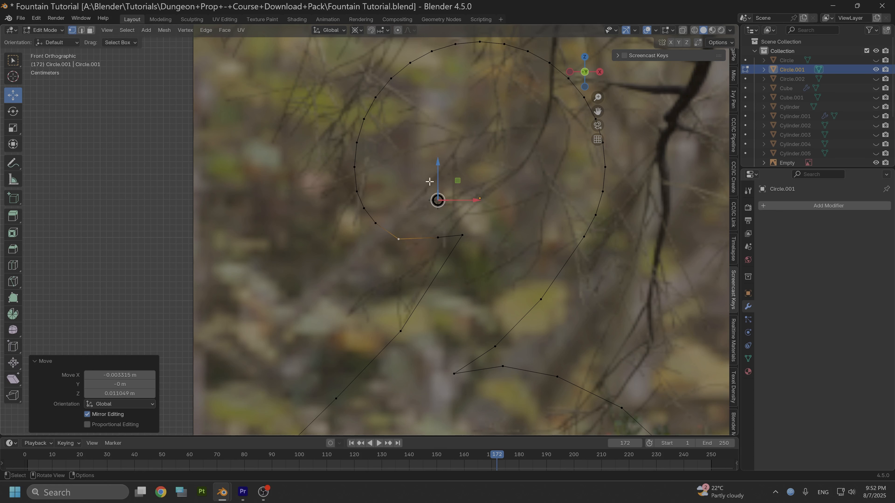
pyautogui.hotkey('alt', 'a')
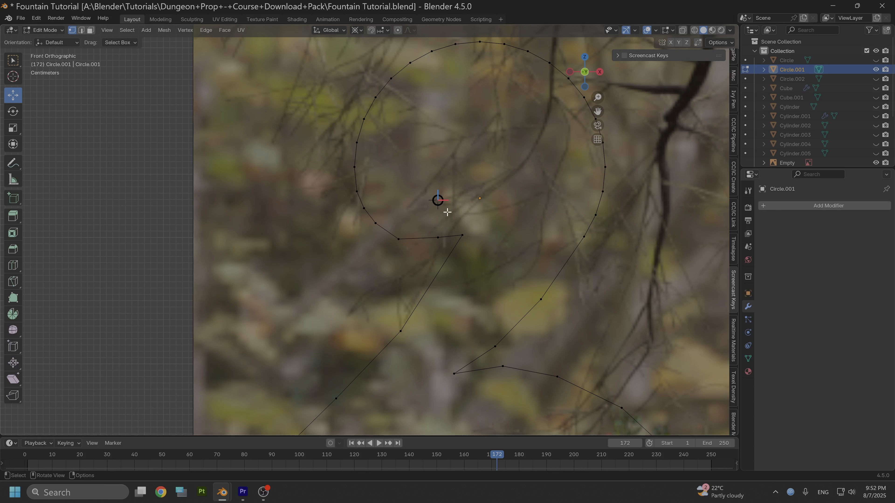
# Step: Move the circle's bottom vertex left and down, and lower the corner vertex where the circle meets the stem
pyautogui.click(438, 237)
pyautogui.moveTo(464, 201); pyautogui.dragTo(464, 201)
pyautogui.moveTo(437, 199); pyautogui.dragTo(439, 206)
pyautogui.click(460, 235)
# Step: Subdivide the stem edge below the circle's corner with one cut and move the new vertex 0.0158 m in positive X
pyautogui.click(402, 329)
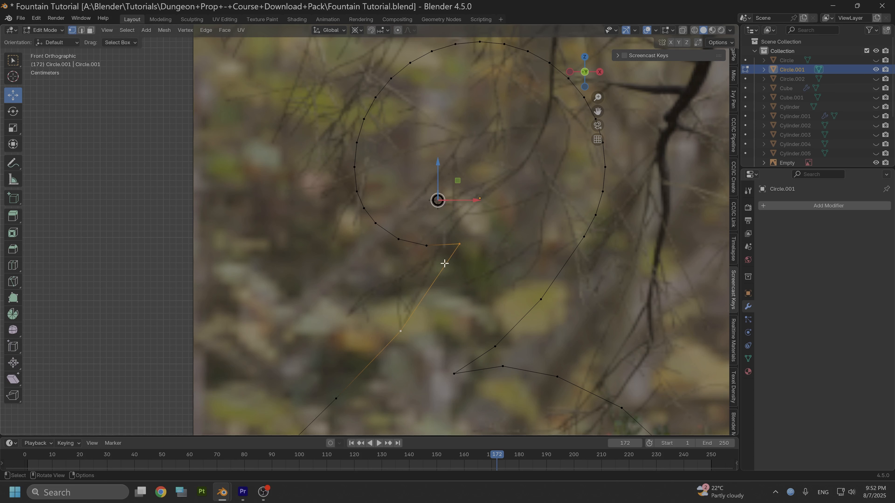
pyautogui.rightClick(419, 305)
pyautogui.click(419, 95)
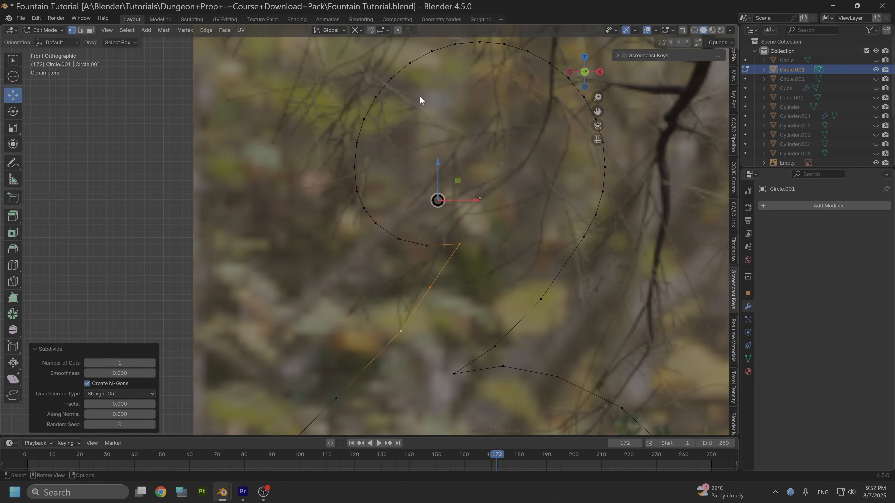
pyautogui.click(429, 288)
pyautogui.moveTo(477, 192); pyautogui.dragTo(489, 192)
# Step: Smooth the upper leaf's underside by raising the vertex near its base and slightly lowering the two vertices near its tip
pyautogui.scroll(-6, 497, 233)
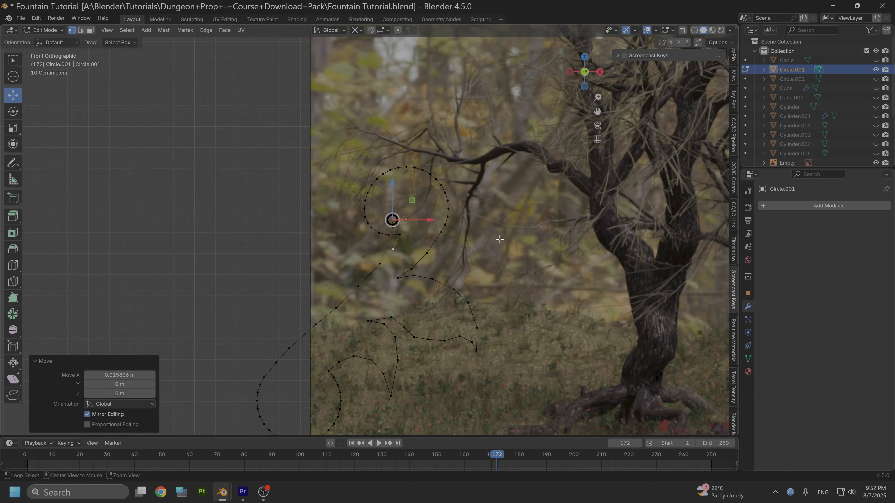
pyautogui.keyDown('shift'); pyautogui.moveTo(500, 239); pyautogui.dragTo(566, 168, button='middle'); pyautogui.keyUp('shift')
pyautogui.scroll(1, 489, 282)
pyautogui.scroll(-1, 473, 281)
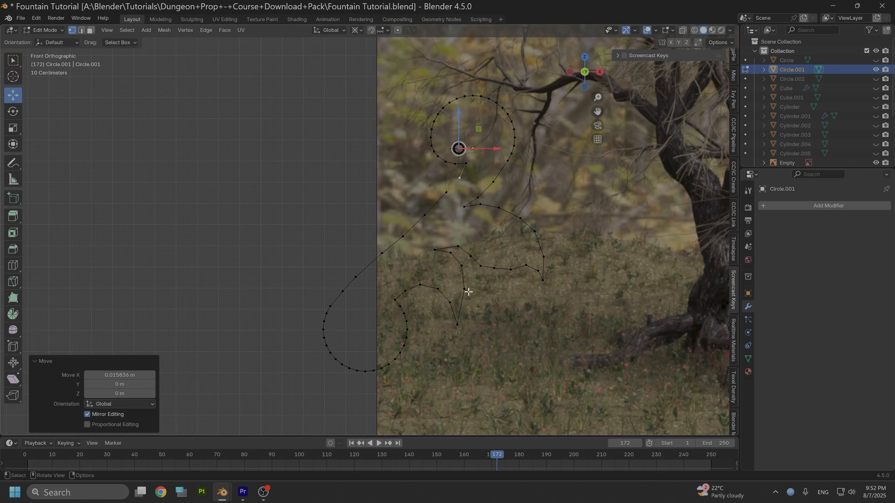
pyautogui.scroll(3, 442, 328)
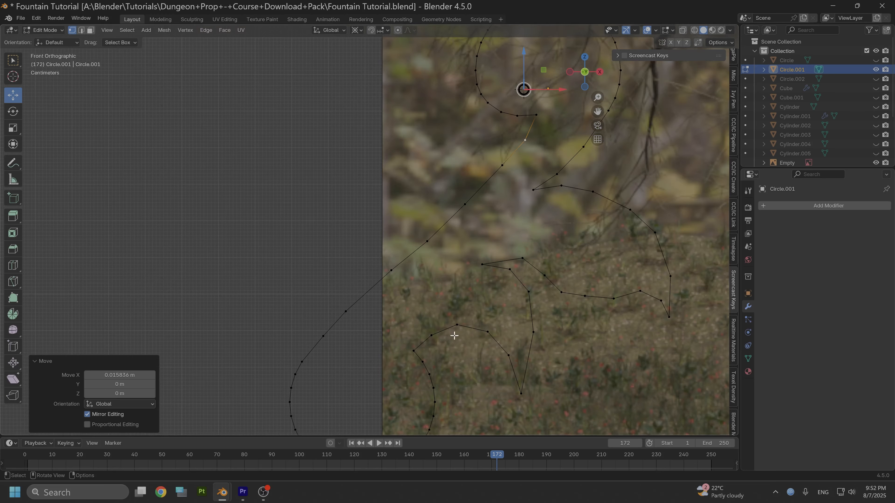
pyautogui.keyDown('shift'); pyautogui.moveTo(456, 335); pyautogui.dragTo(471, 198, button='middle'); pyautogui.keyUp('shift')
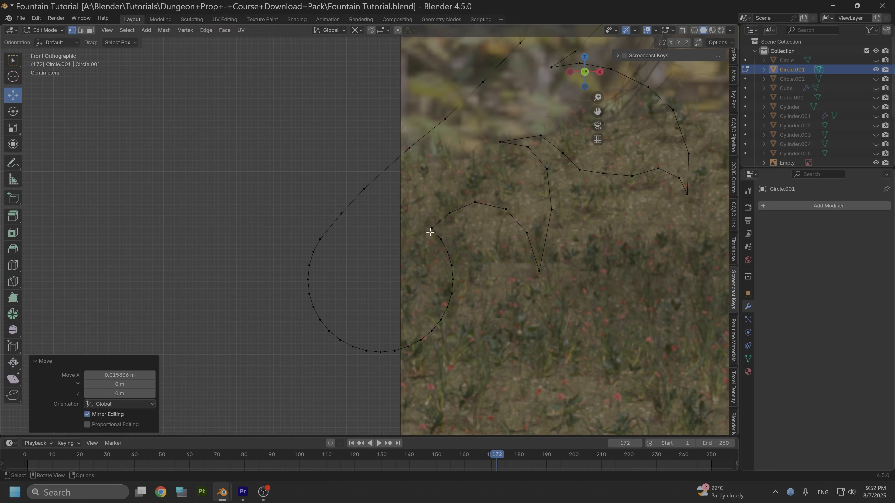
pyautogui.scroll(-2, 454, 244)
pyautogui.keyDown('shift'); pyautogui.moveTo(540, 189); pyautogui.dragTo(472, 282, button='middle'); pyautogui.keyUp('shift')
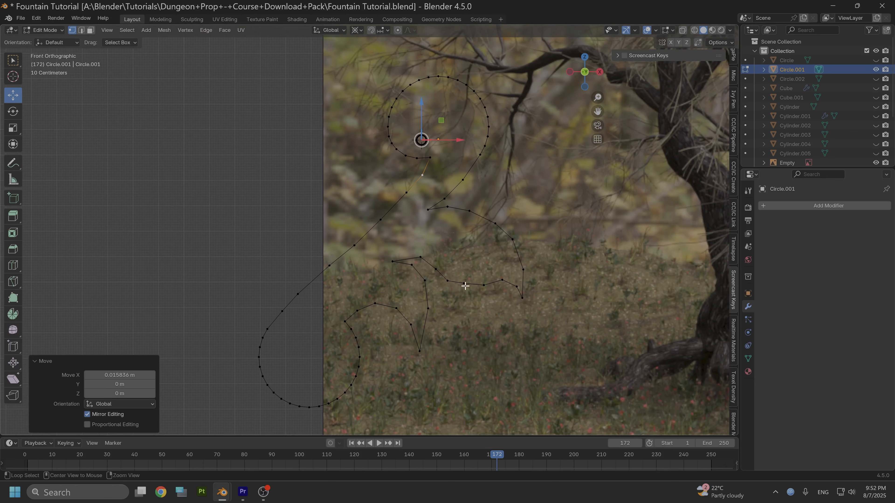
pyautogui.scroll(2, 443, 301)
pyautogui.click(484, 300)
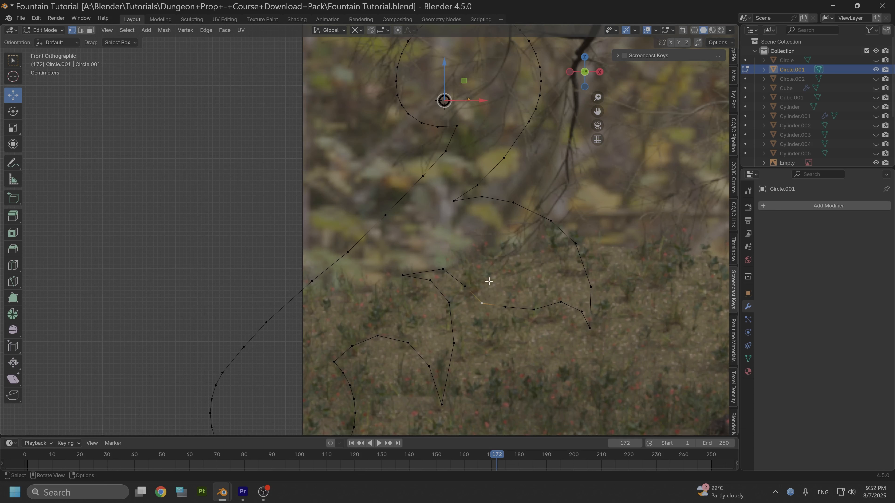
pyautogui.moveTo(443, 82); pyautogui.dragTo(445, 76)
pyautogui.click(556, 305)
pyautogui.moveTo(444, 86); pyautogui.dragTo(445, 82)
pyautogui.click(584, 309)
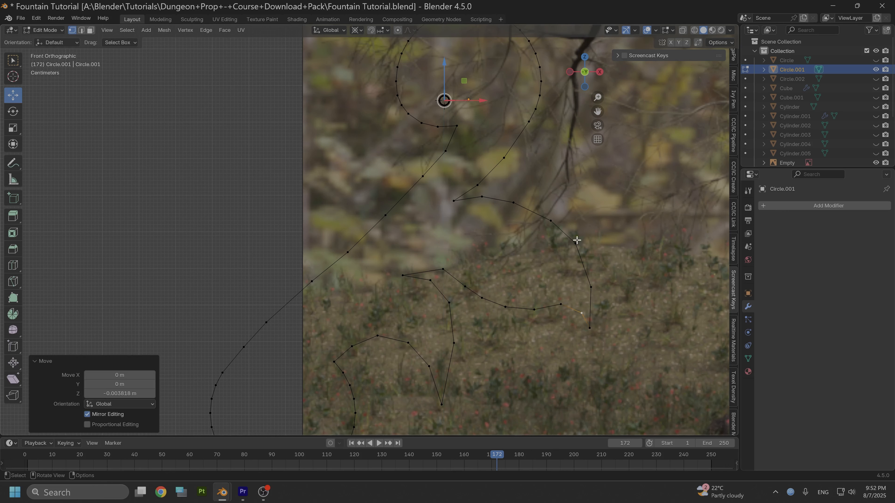
# Step: Subdivide the edge on the upper leaf's outer curve above its tip and move the new vertex 0.0095 m outward along X
pyautogui.click(590, 286)
pyautogui.rightClick(591, 286)
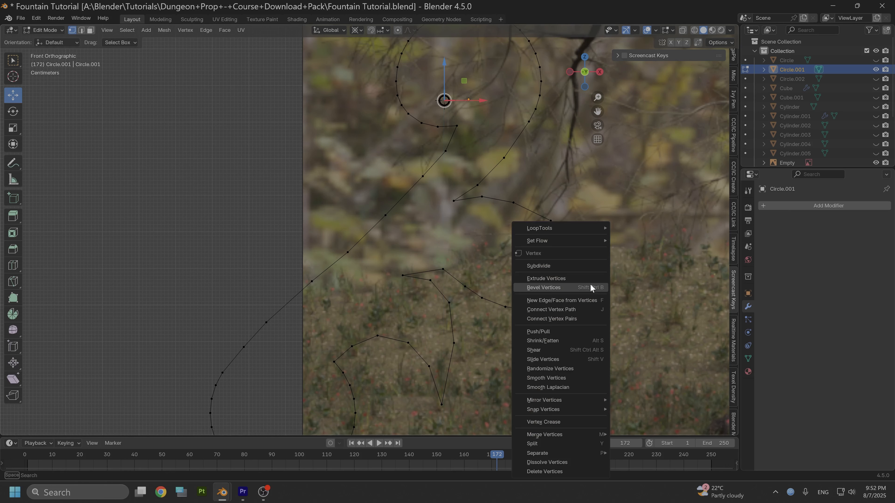
pyautogui.click(548, 266)
pyautogui.click(582, 265)
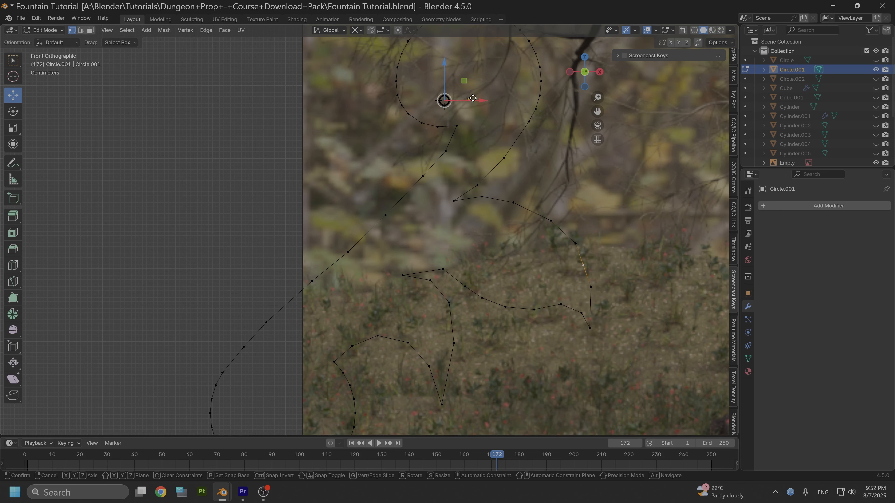
pyautogui.moveTo(473, 101); pyautogui.dragTo(476, 93)
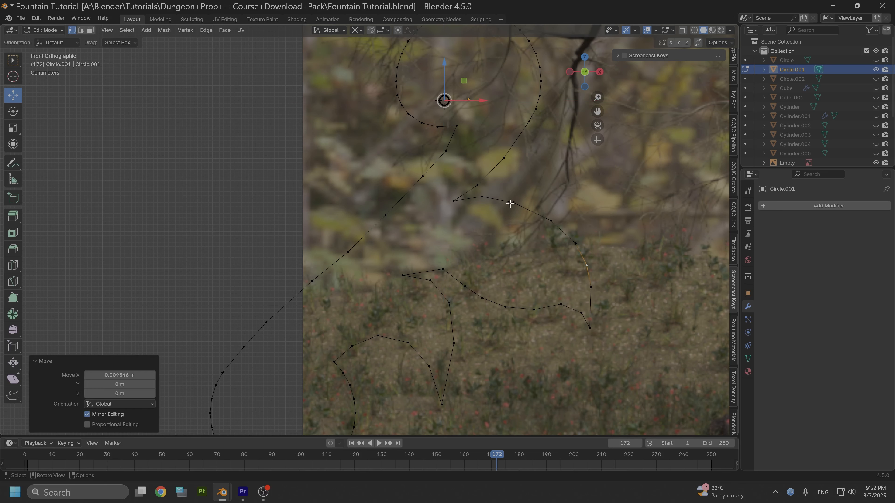
pyautogui.scroll(-4, 521, 216)
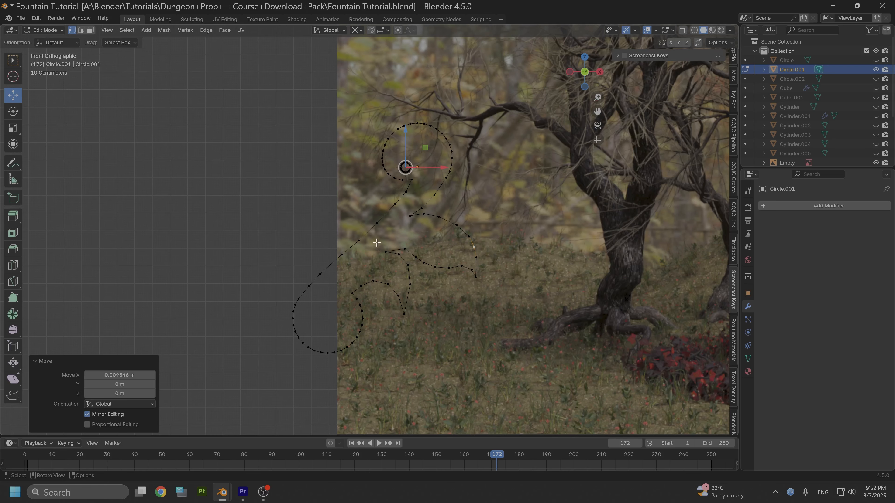
# Step: Select the entire scroll outline and fill it with a single face
pyautogui.scroll(1, 376, 243)
pyautogui.press('a')
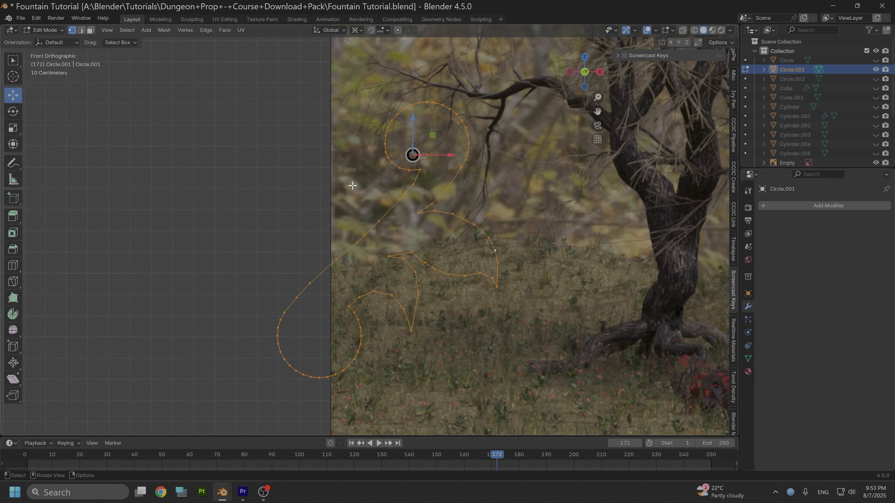
pyautogui.press('f')
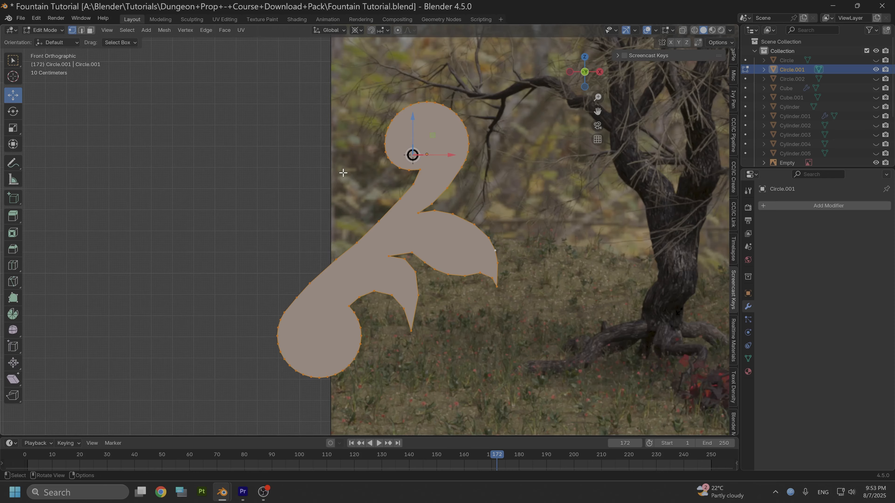
# Step: Inset the filled scroll face from the front view with a thickness of 0.01908 m
pyautogui.moveTo(344, 174); pyautogui.dragTo(376, 158, button='middle')
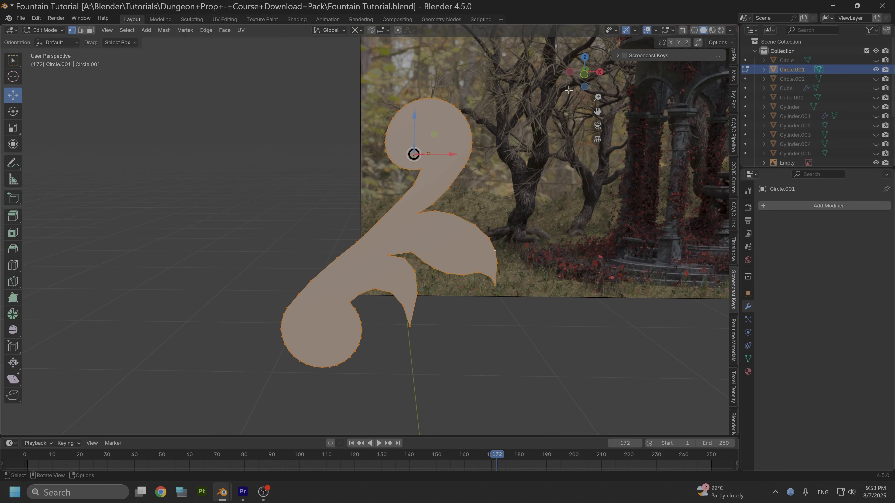
pyautogui.click(585, 75)
pyautogui.scroll(2, 470, 158)
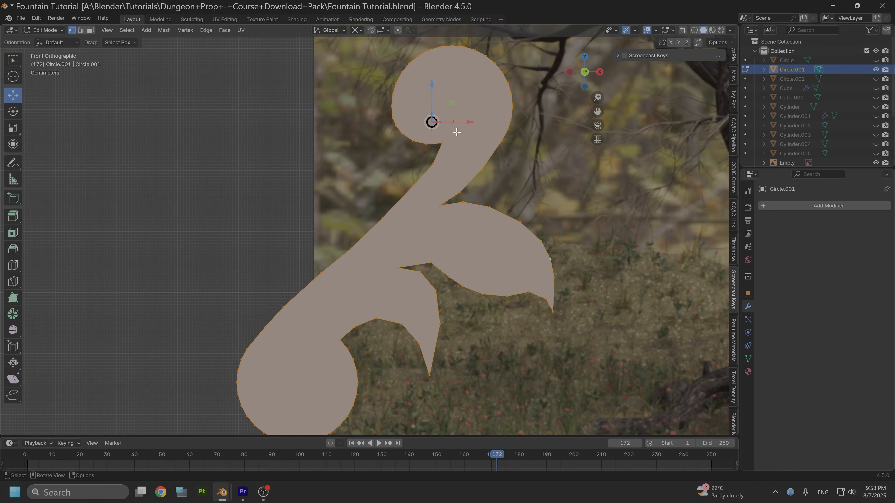
pyautogui.press('i')
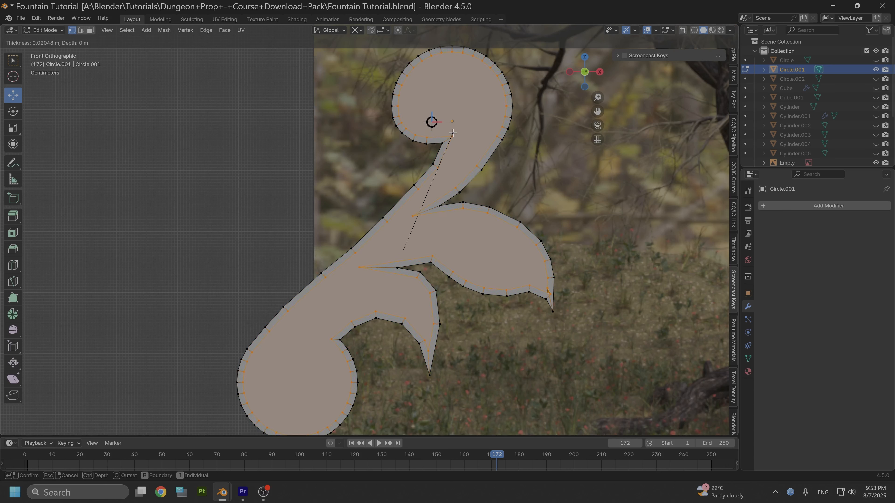
pyautogui.click(453, 132)
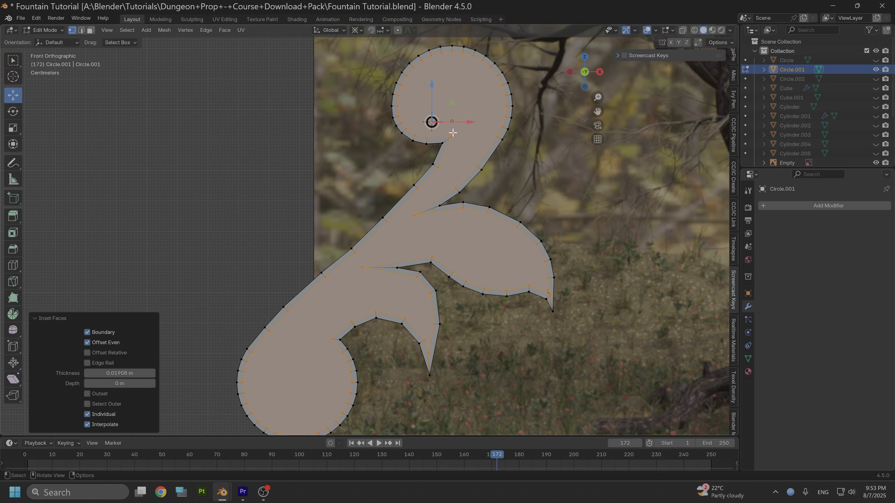
# Step: Select the whole scroll in the left view and extrude it 0.2627 m along its normal
pyautogui.moveTo(451, 131); pyautogui.dragTo(554, 115, button='middle')
pyautogui.click(571, 74)
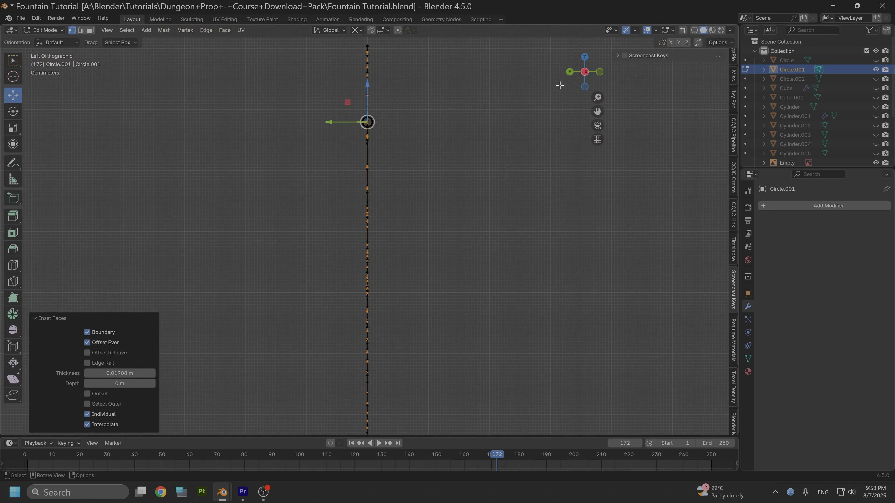
pyautogui.press('a')
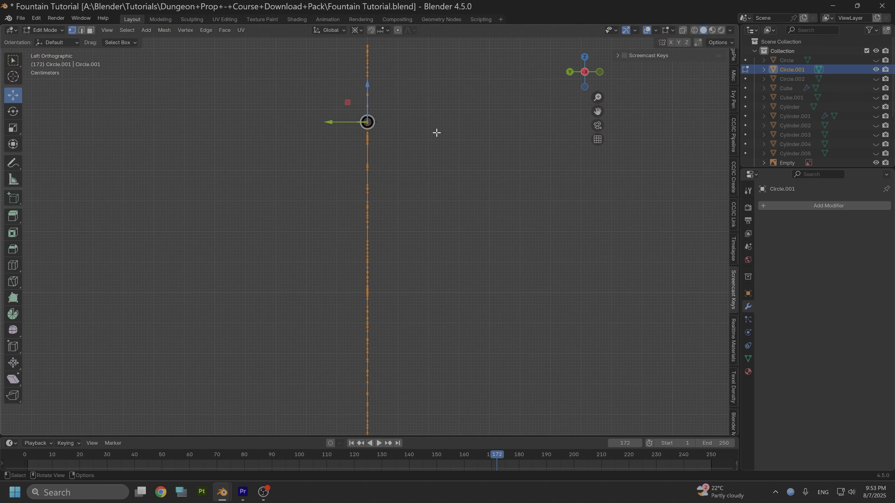
pyautogui.press('e')
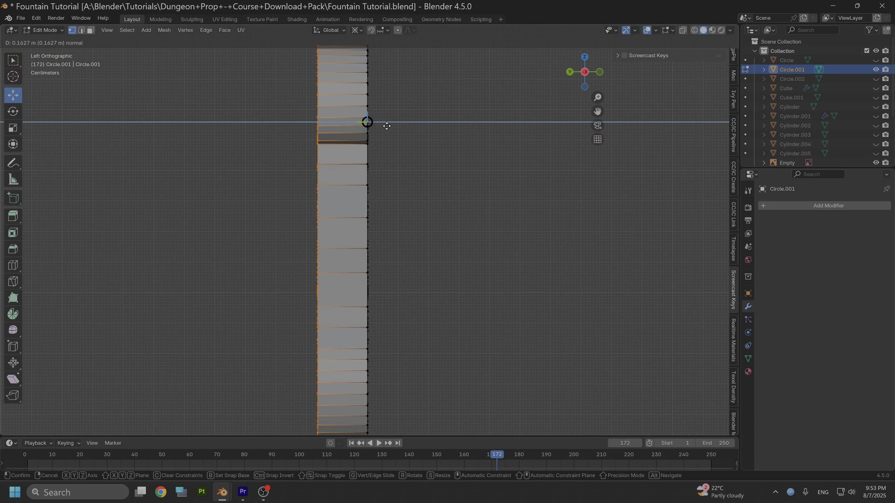
pyautogui.click(357, 125)
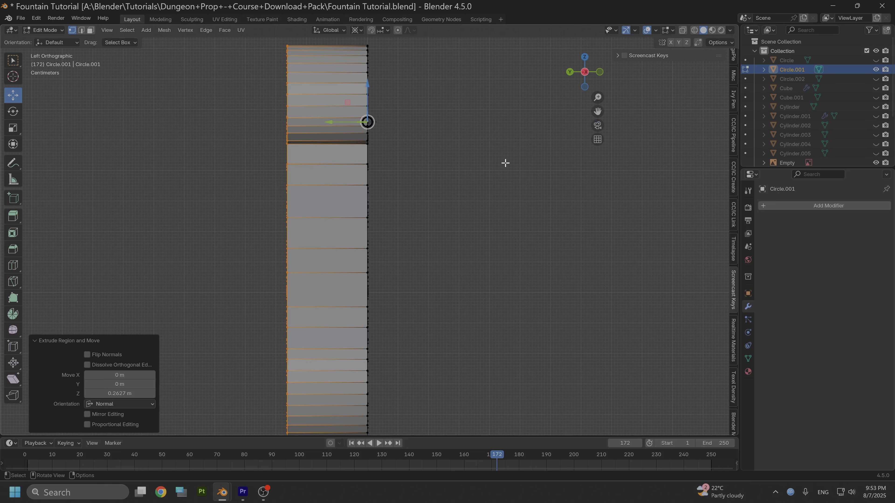
# Step: Switch to face selection and select the inset faces on both the front and back of the extruded scroll
pyautogui.moveTo(506, 163); pyautogui.dragTo(277, 164, button='middle')
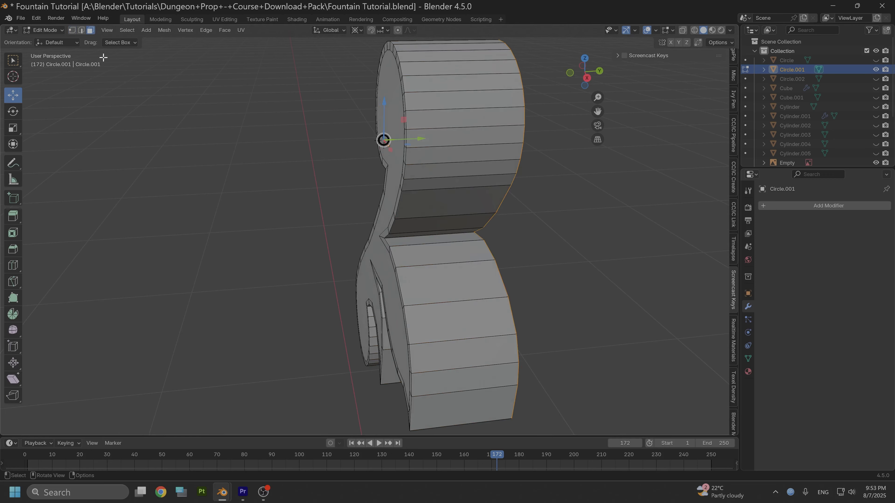
pyautogui.moveTo(102, 57); pyautogui.dragTo(310, 160, button='middle')
pyautogui.moveTo(475, 210); pyautogui.dragTo(315, 158, button='middle')
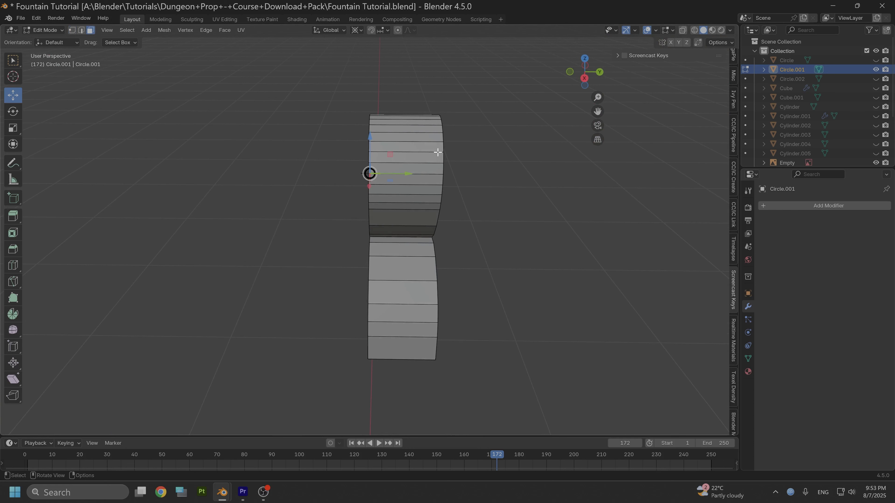
# Step: Try to scale the selected front and back faces uniformly by about 1.05
pyautogui.press('s')
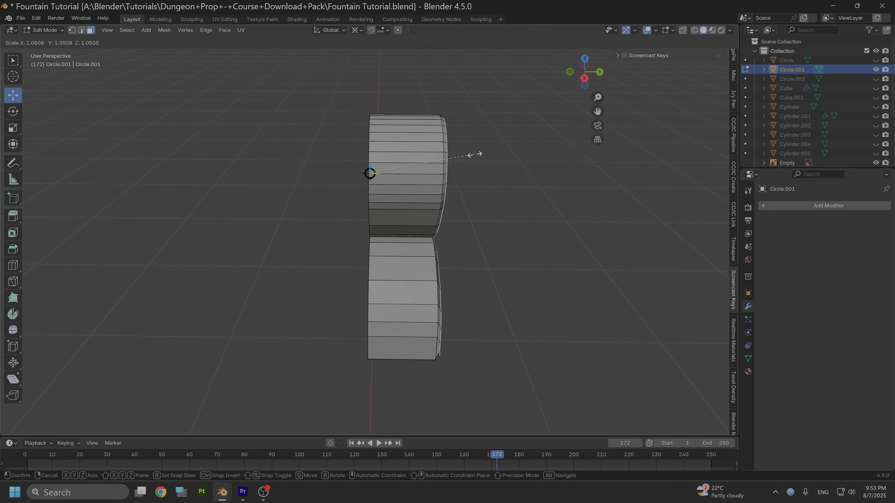
pyautogui.click(474, 154)
pyautogui.hotkey('ctrl', 'z')
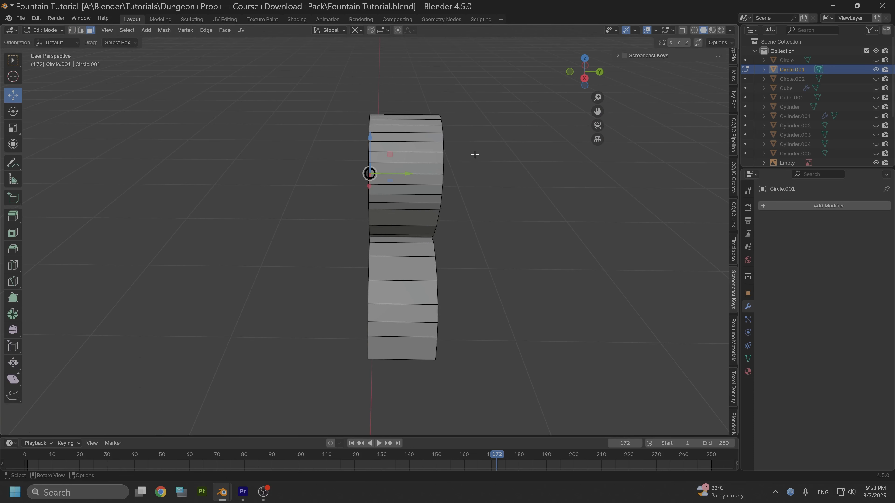
# Step: Snap the 3D cursor to the selected front and back faces and try scaling the faces around it
pyautogui.hotkey('shift', 's')
pyautogui.click(470, 207)
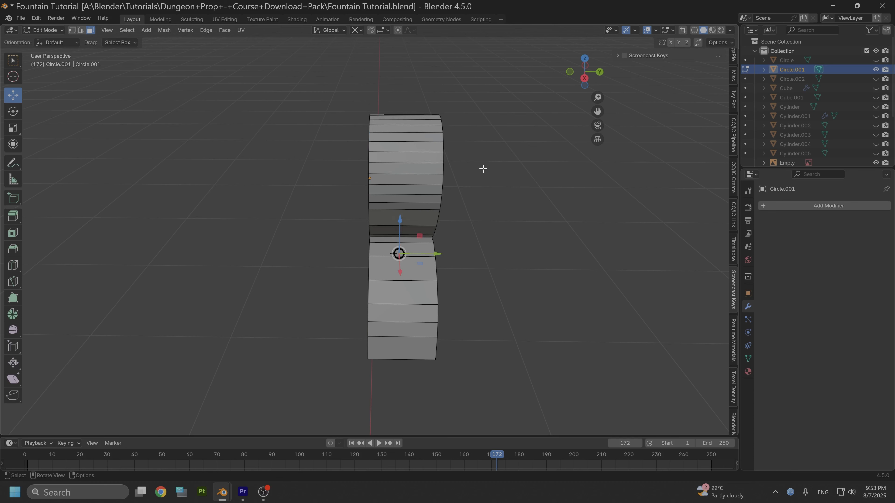
pyautogui.press('e')
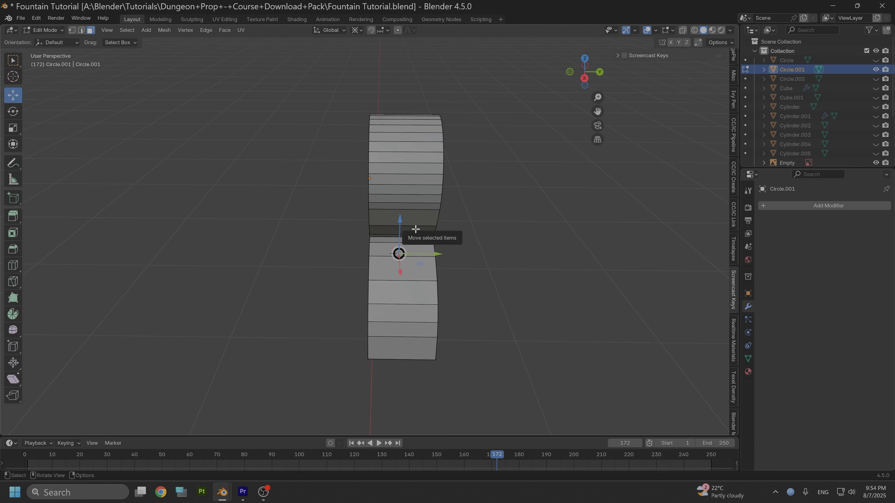
pyautogui.press('s')
pyautogui.click(444, 224)
pyautogui.hotkey('ctrl', 'z')
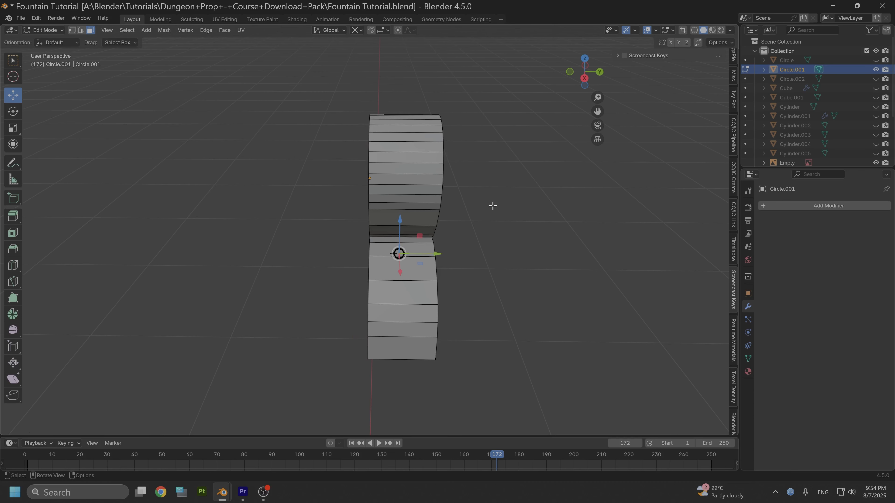
# Step: Push the selected front and back faces outward about 0.03 m with Shrink/Fatten to give the scroll a bevelled edge
pyautogui.hotkey('alt', 's')
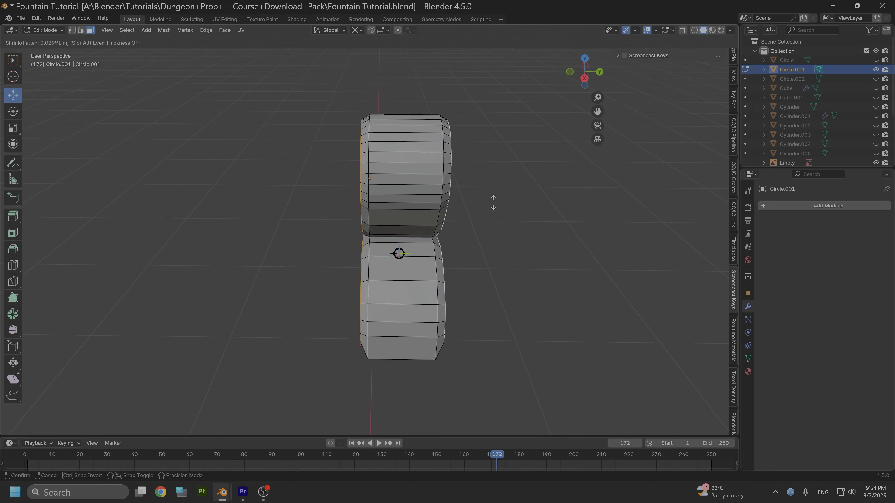
pyautogui.click(491, 204)
pyautogui.moveTo(491, 204); pyautogui.dragTo(370, 242, button='middle')
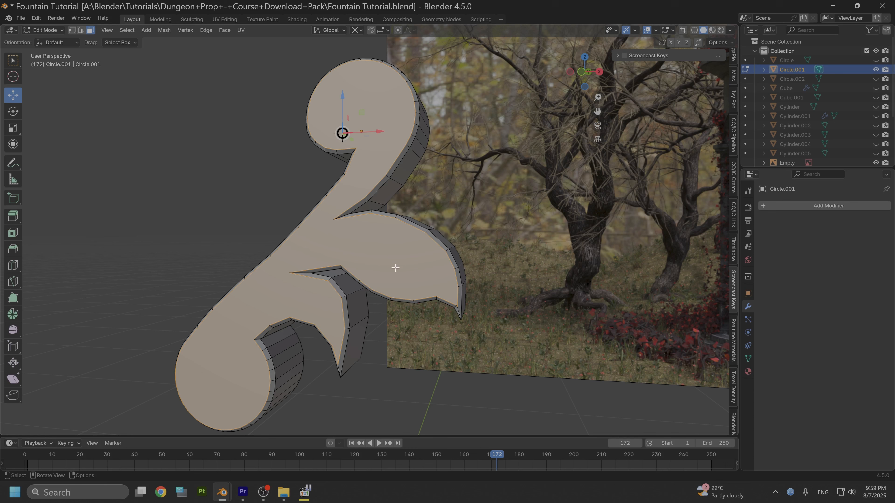
# Step: In edge selection, mark the border edges of the selected front and back inset faces as sharp and as seams
pyautogui.rightClick(394, 232)
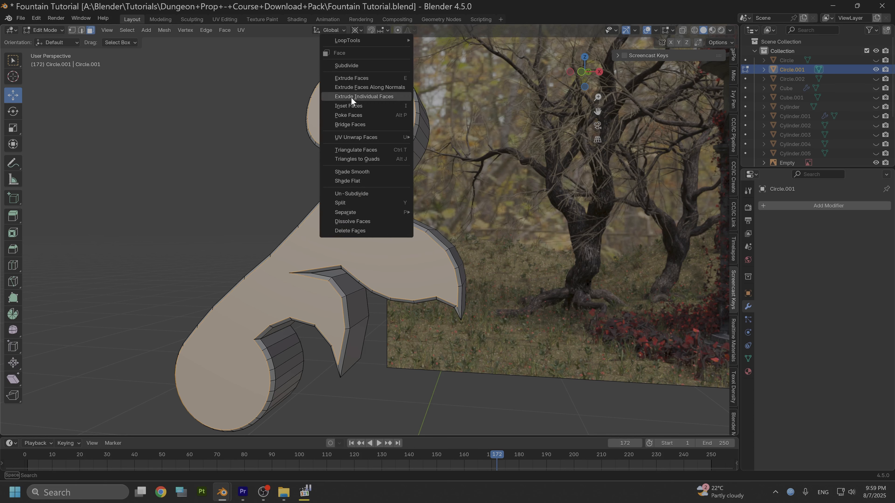
pyautogui.click(82, 30)
pyautogui.rightClick(344, 210)
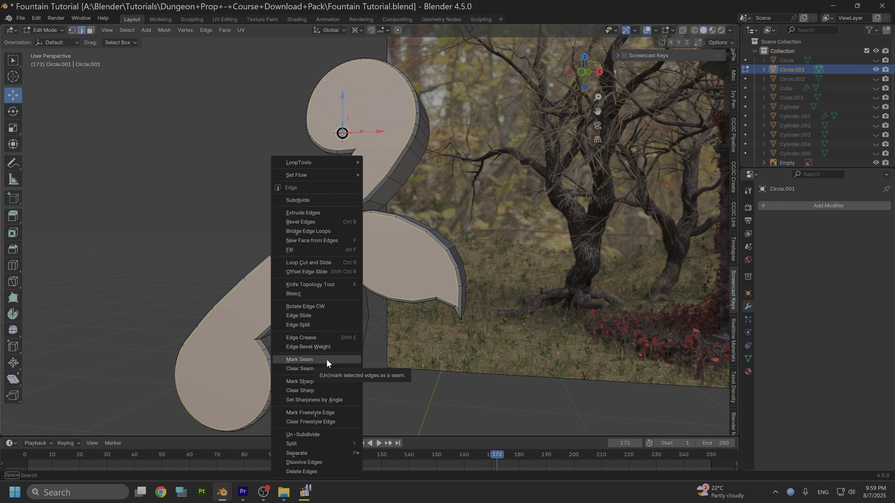
pyautogui.click(324, 382)
pyautogui.rightClick(356, 227)
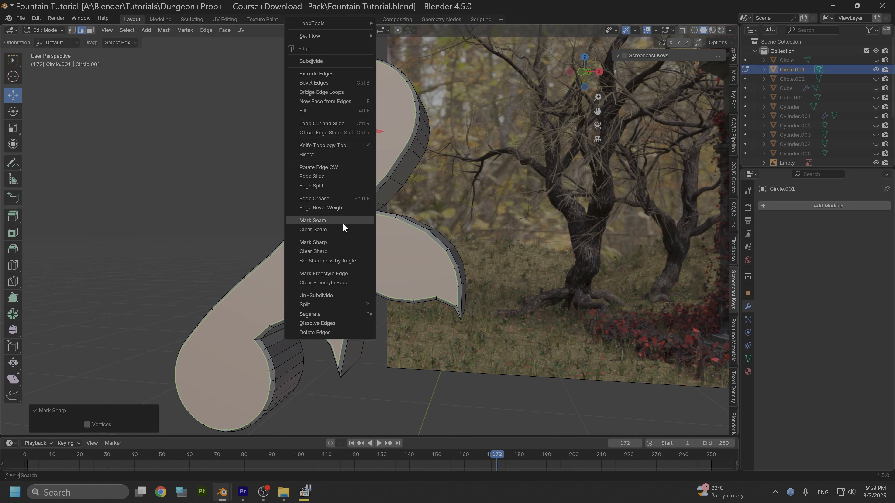
pyautogui.click(329, 221)
# Step: Select the outer edge loops around the scroll's side wall and mark them as both sharp and seam
pyautogui.moveTo(329, 220); pyautogui.dragTo(469, 229, button='middle')
pyautogui.hotkey('alt', 'a')
pyautogui.keyDown('alt'); pyautogui.click(404, 237); pyautogui.keyUp('alt')
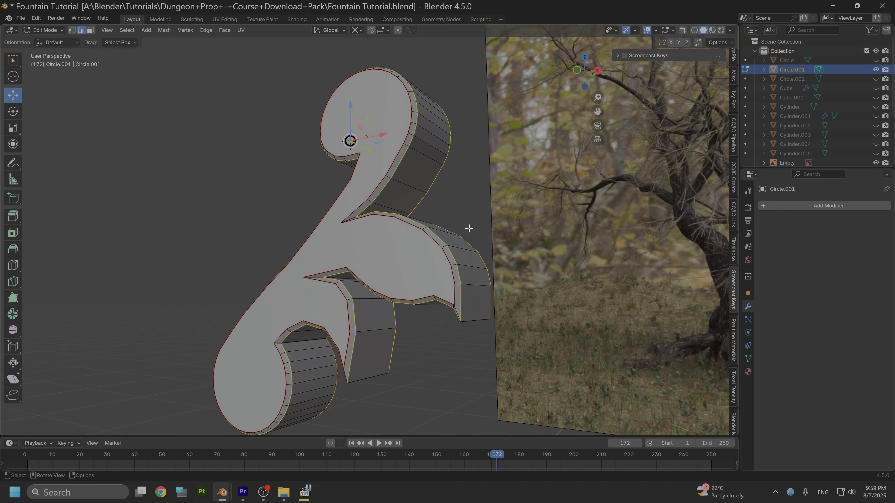
pyautogui.hotkey('ctrl', 'e')
pyautogui.click(372, 249)
pyautogui.hotkey('ctrl', 'e')
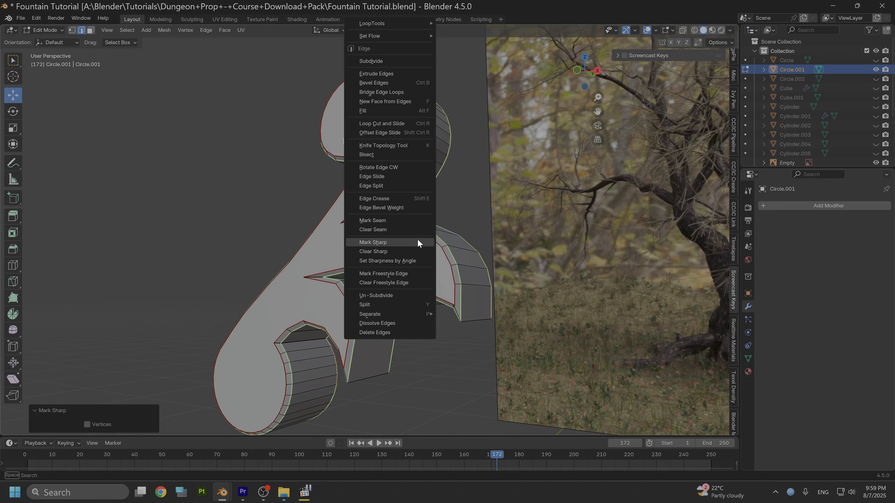
pyautogui.click(386, 221)
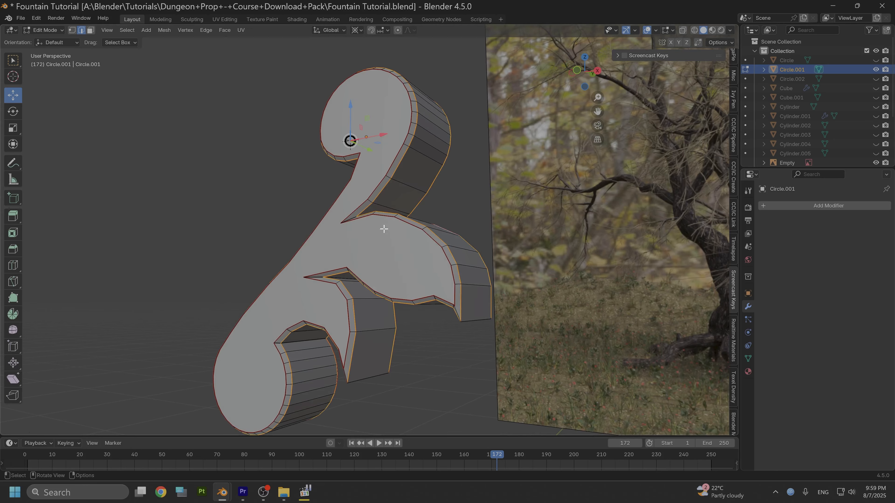
# Step: Cut the front face below the top curl by connecting the inner corner vertex with the vertex across the neck
pyautogui.moveTo(386, 226); pyautogui.dragTo(368, 233, button='middle')
pyautogui.scroll(8, 369, 233)
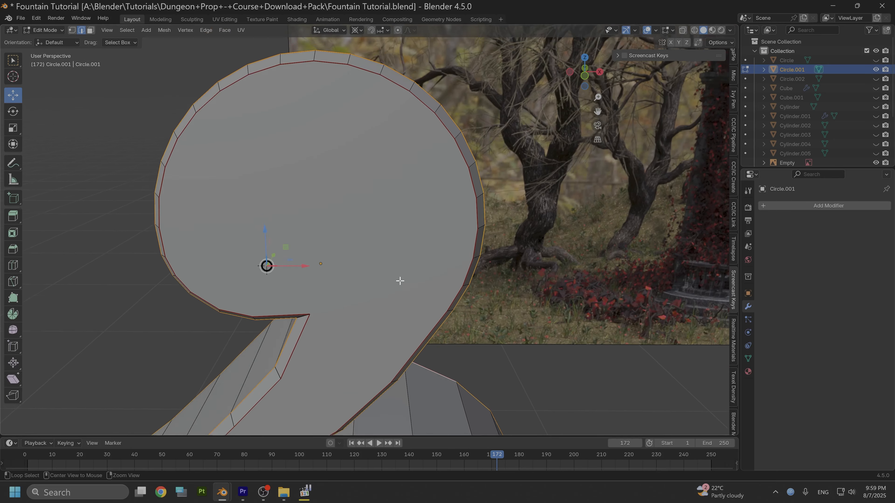
pyautogui.moveTo(400, 280); pyautogui.dragTo(400, 244, button='middle')
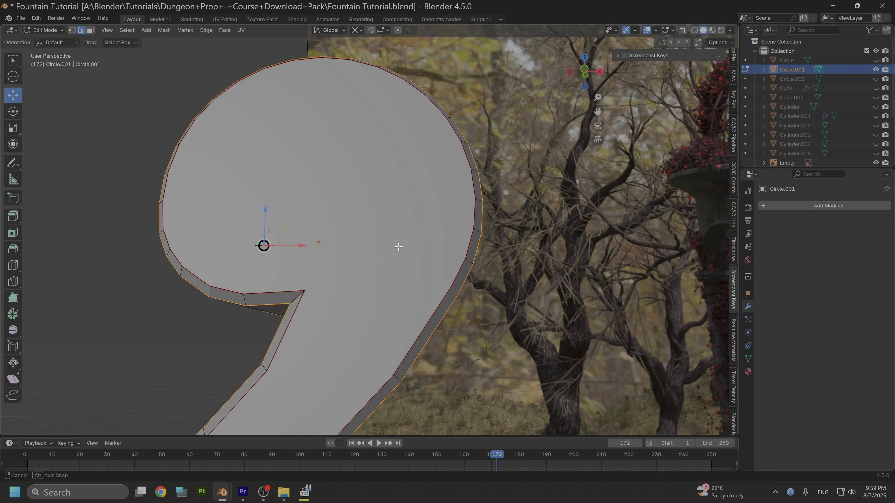
pyautogui.click(72, 30)
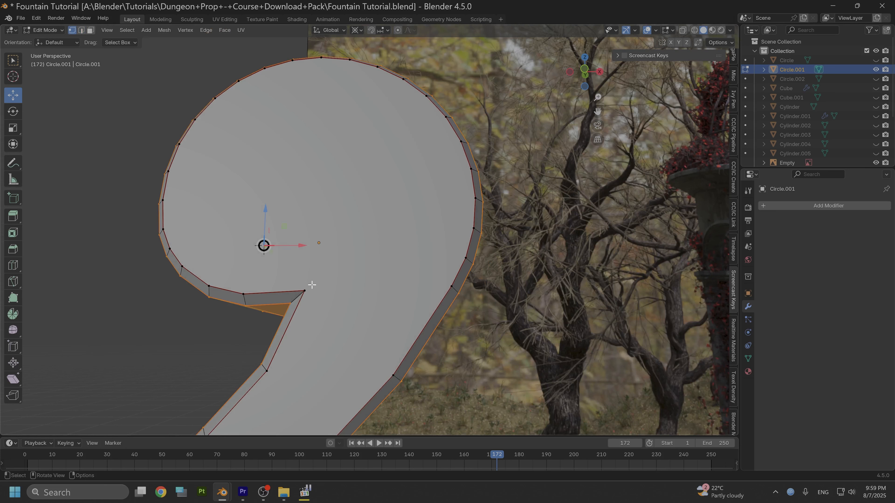
pyautogui.click(305, 290)
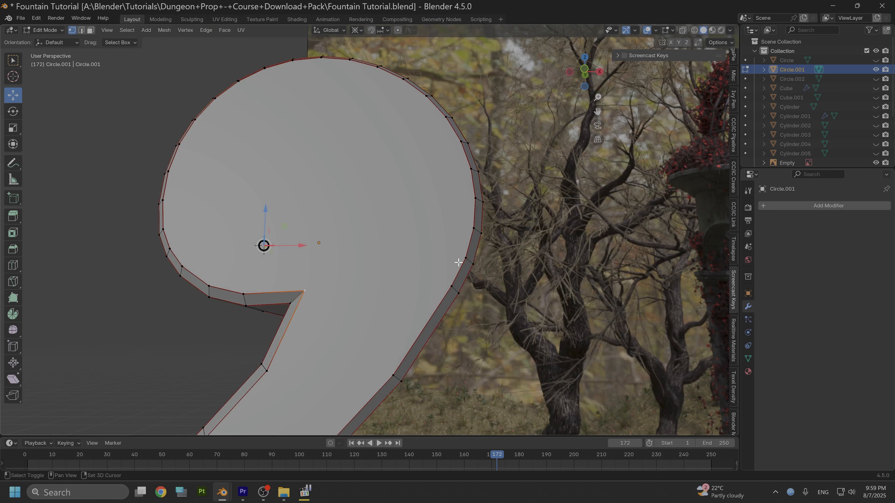
pyautogui.keyDown('shift'); pyautogui.click(449, 285); pyautogui.keyUp('shift')
# Step: Select the top curl's separated front face and apply Grid Fill to it
pyautogui.click(91, 30)
pyautogui.click(339, 200)
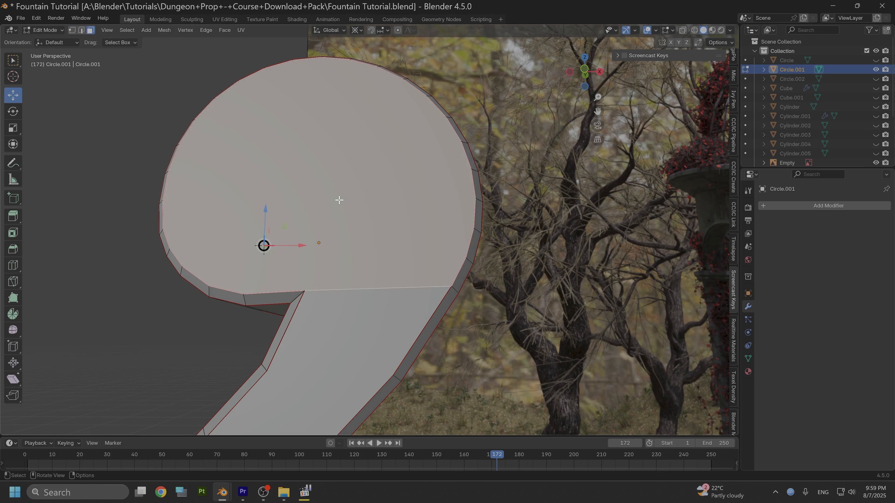
pyautogui.rightClick(330, 196)
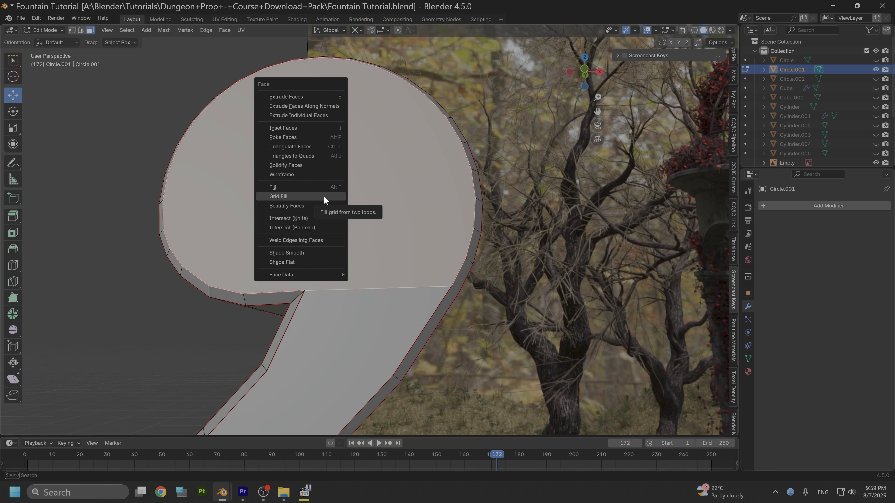
pyautogui.click(324, 198)
# Step: Try to apply Grid Fill to the entire remaining front face below the top curl
pyautogui.moveTo(318, 199); pyautogui.dragTo(429, 224, button='middle')
pyautogui.keyDown('shift'); pyautogui.moveTo(428, 276); pyautogui.dragTo(431, 179, button='middle'); pyautogui.keyUp('shift')
pyautogui.click(348, 245)
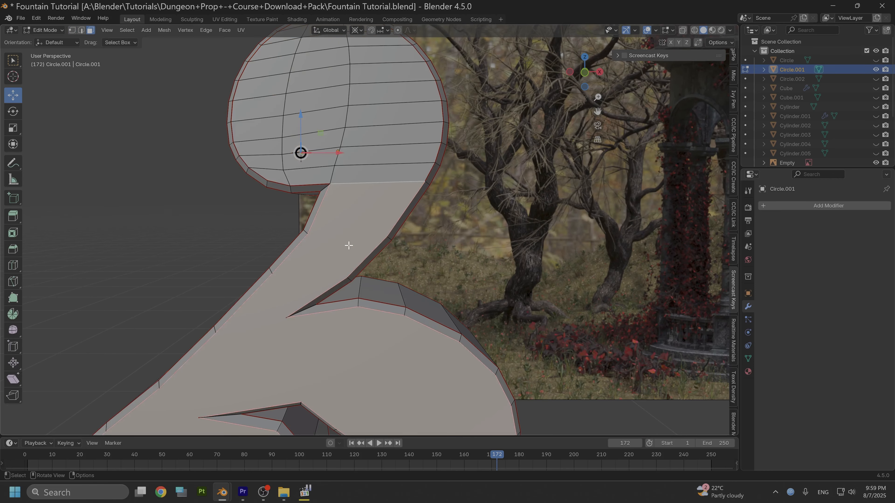
pyautogui.press('ctrl')
pyautogui.hotkey('ctrl', 'f')
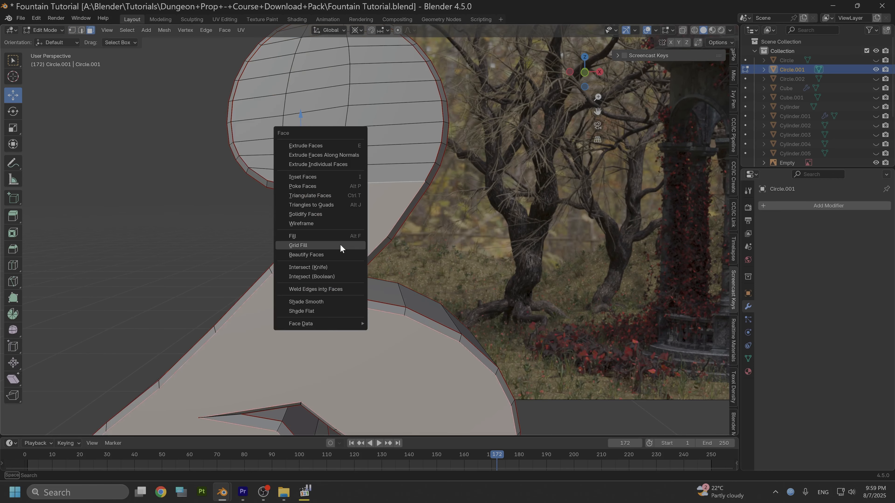
pyautogui.click(340, 244)
# Step: Connect the notch vertex above the large leaf with the facing vertex on the stem's outer edge
pyautogui.scroll(2, 349, 253)
pyautogui.keyDown('shift'); pyautogui.moveTo(349, 253); pyautogui.dragTo(399, 249, button='middle'); pyautogui.keyUp('shift')
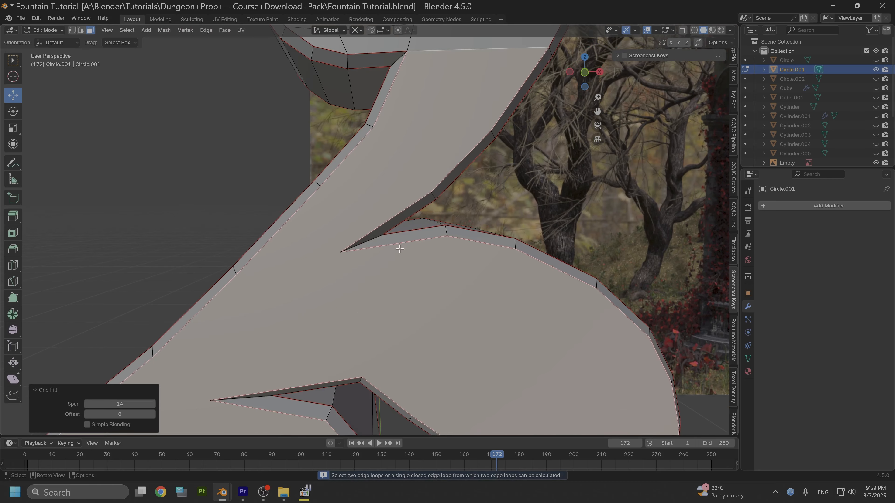
pyautogui.press('1')
pyautogui.press('a')
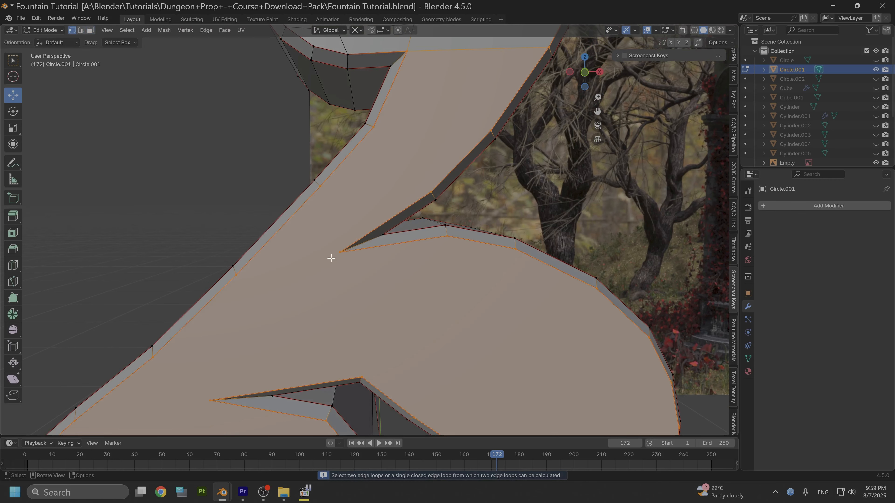
pyautogui.click(340, 252)
pyautogui.keyDown('shift'); pyautogui.click(235, 275); pyautogui.keyUp('shift')
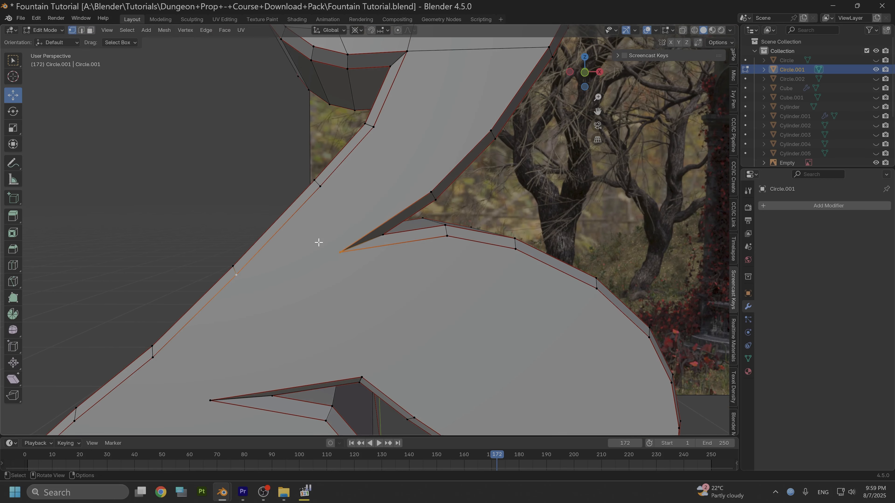
pyautogui.press('h')
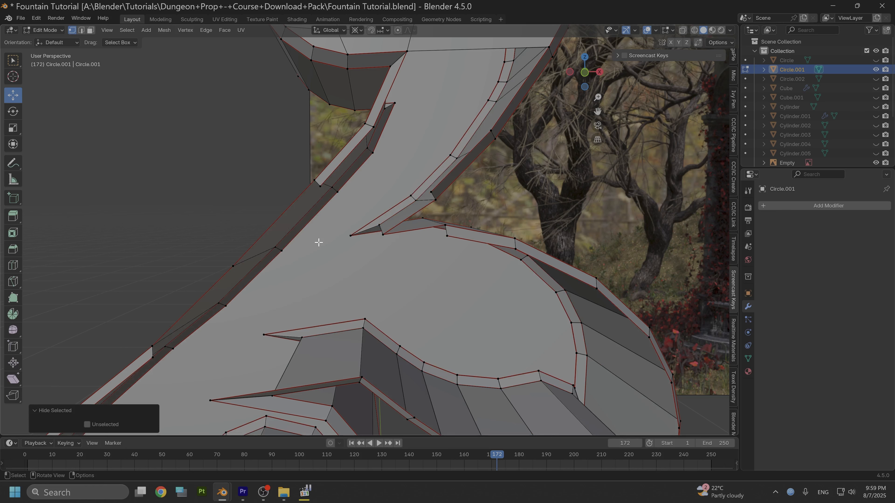
pyautogui.hotkey('ctrl', 'z')
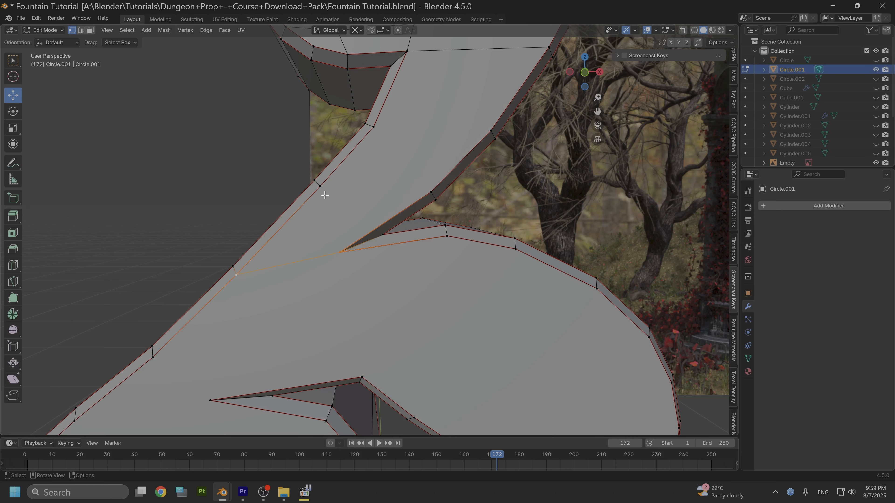
# Step: Select the neck face between the two cuts and apply Grid Fill to it
pyautogui.click(91, 30)
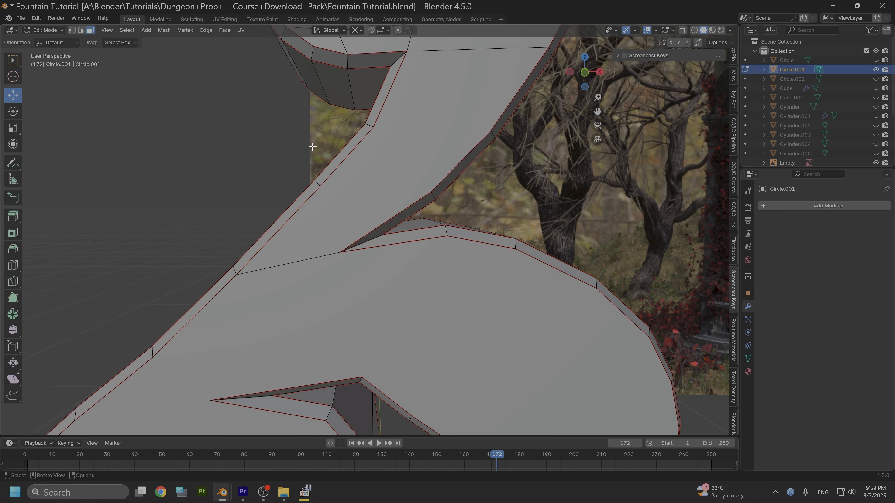
pyautogui.click(390, 171)
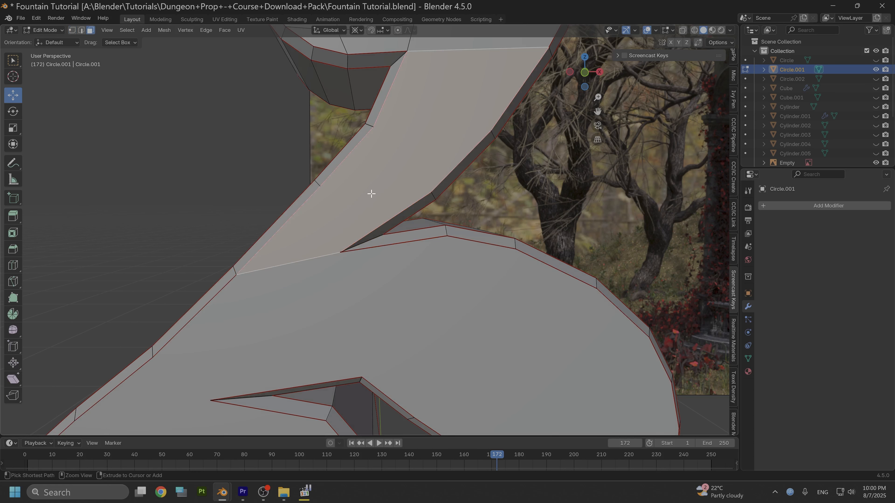
pyautogui.hotkey('ctrl', 'f')
pyautogui.click(371, 193)
# Step: Connect the notch vertex beneath the large leaf with the facing vertex on the stem's outer edge
pyautogui.scroll(-2, 371, 194)
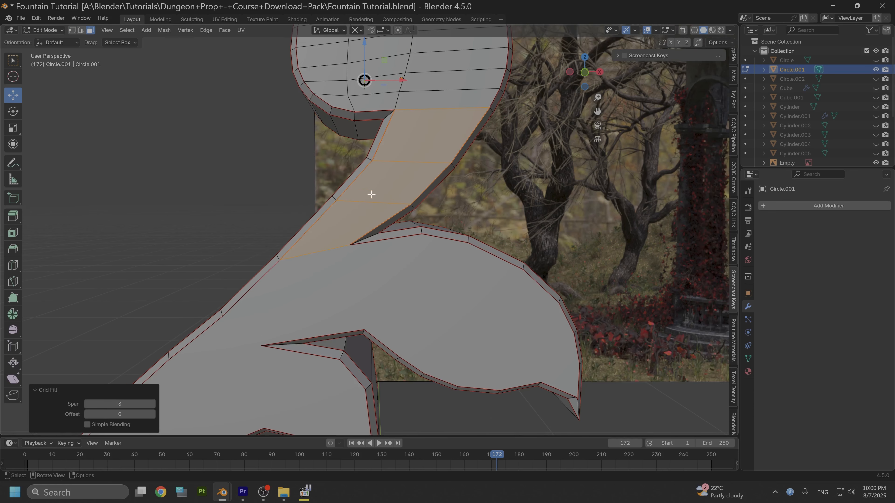
pyautogui.keyDown('shift'); pyautogui.moveTo(401, 261); pyautogui.dragTo(465, 168, button='middle'); pyautogui.keyUp('shift')
pyautogui.click(72, 30)
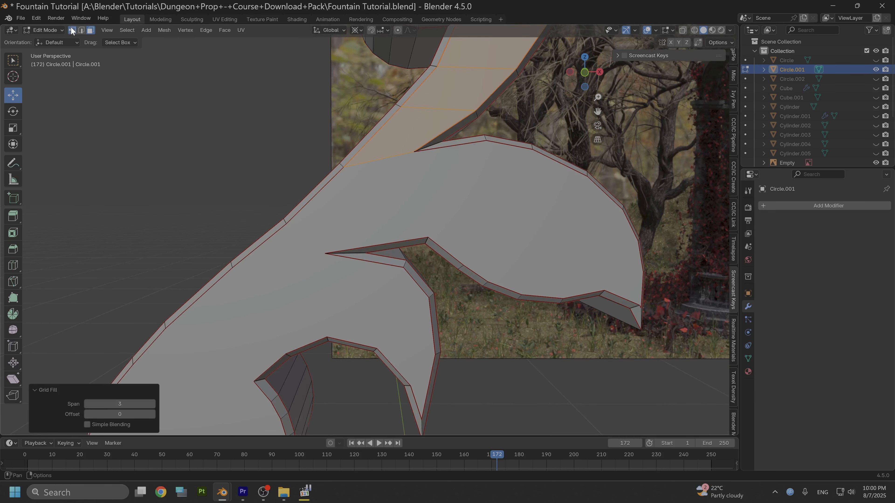
pyautogui.click(322, 252)
pyautogui.keyDown('shift'); pyautogui.click(286, 225); pyautogui.keyUp('shift')
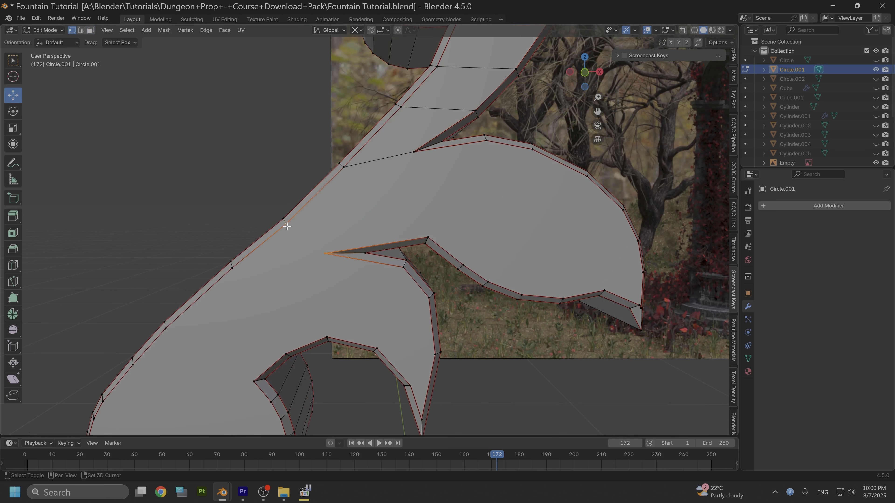
pyautogui.press('j')
# Step: Select the large leaf's separated front face and apply Grid Fill to it
pyautogui.press('3')
pyautogui.click(459, 221)
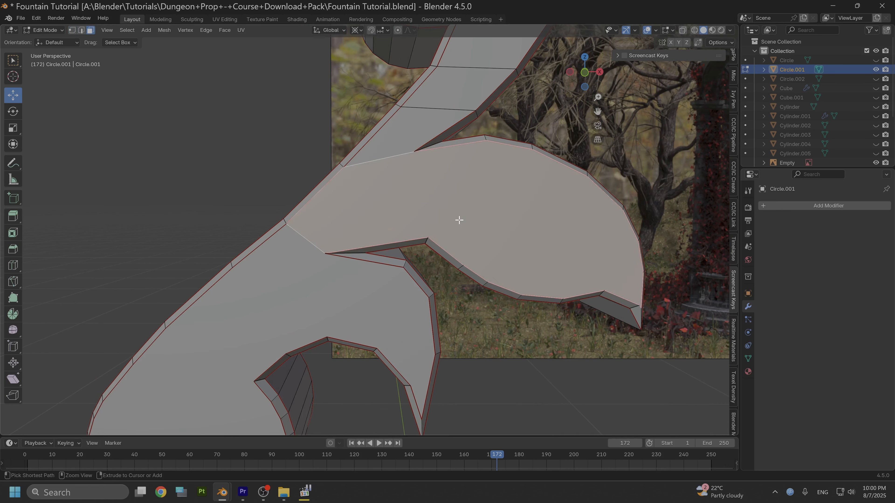
pyautogui.hotkey('ctrl', 'f')
pyautogui.click(459, 220)
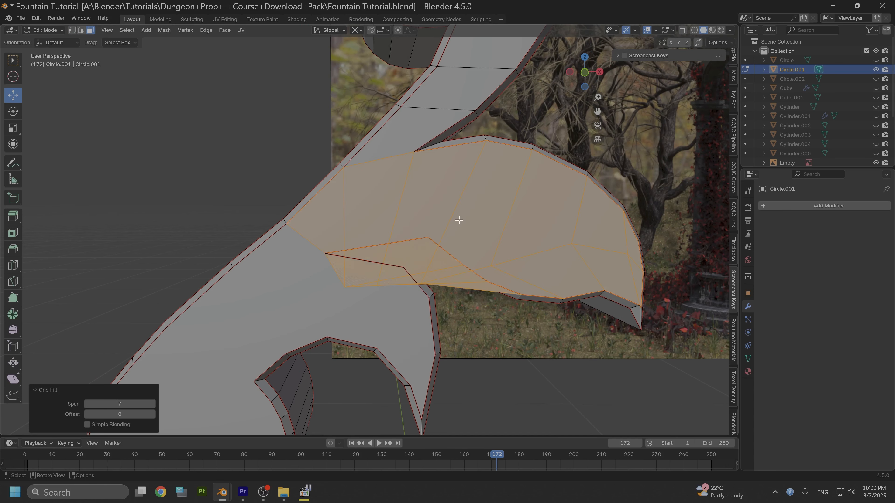
# Step: Select the row of grid vertices overlapping the area beneath the large leaf and snap the 3D cursor to them
pyautogui.scroll(2, 356, 294)
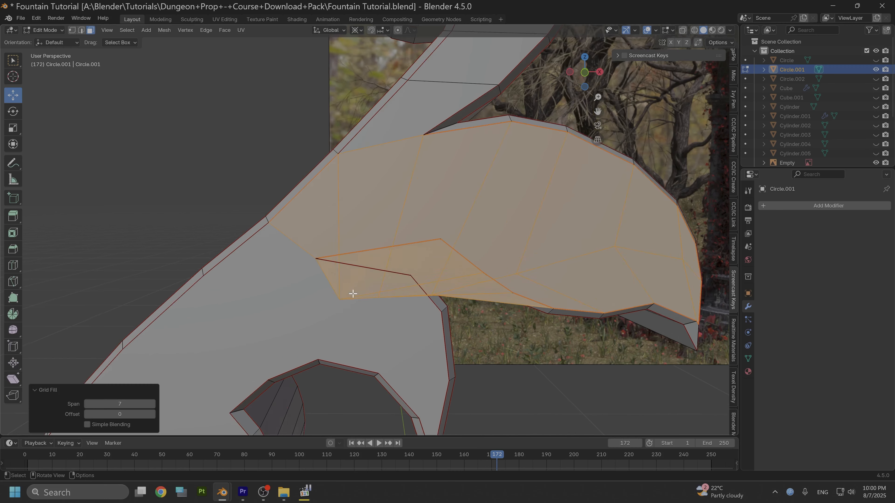
pyautogui.press('1')
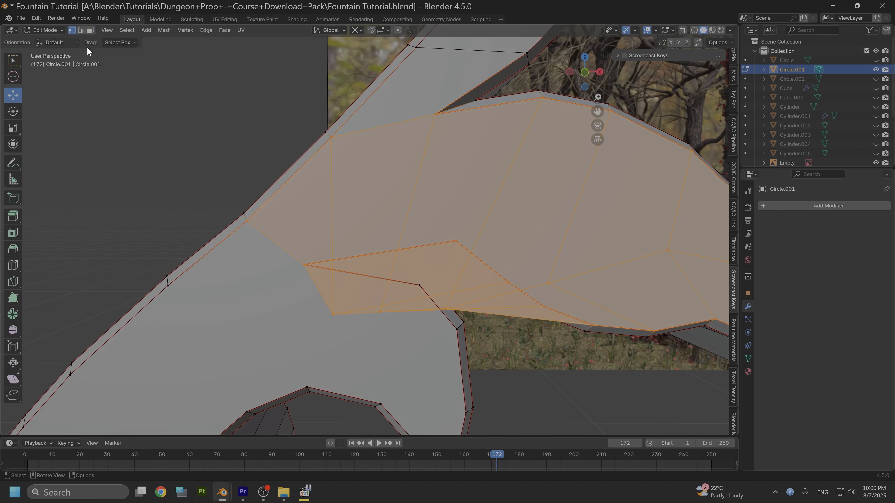
pyautogui.click(330, 316)
pyautogui.keyDown('shift'); pyautogui.click(442, 311); pyautogui.keyUp('shift')
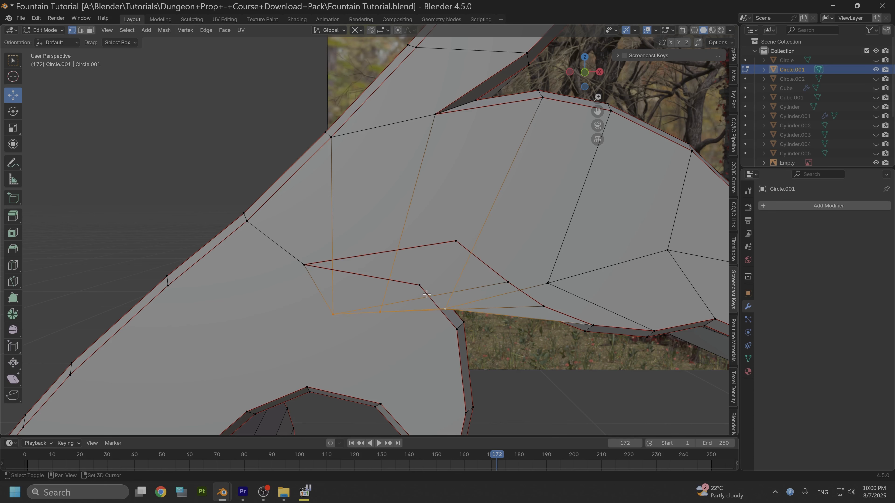
pyautogui.hotkey('shift', 'space')
pyautogui.click(407, 296)
pyautogui.scroll(-2, 404, 292)
pyautogui.hotkey('shift', 's')
pyautogui.click(398, 342)
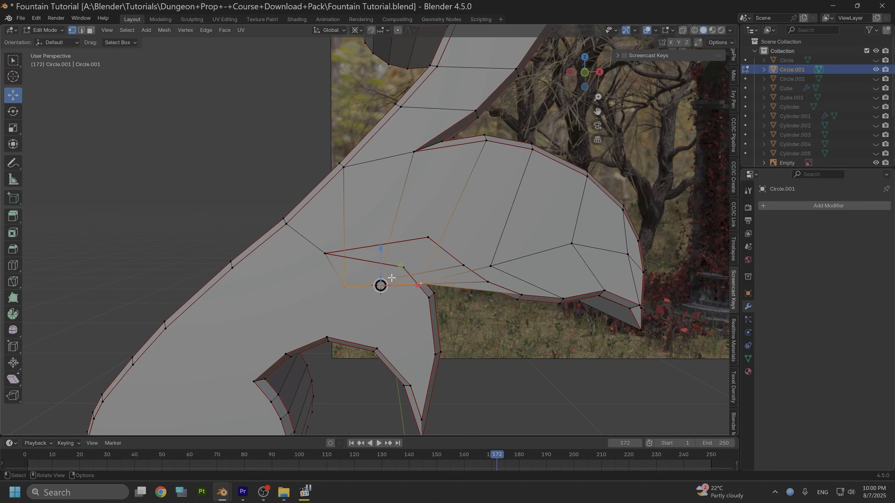
# Step: Move the selected grid vertices into the leaf, about 0.14 m up along Z, 0.07 m along X and another 0.04 m up
pyautogui.press('g')
pyautogui.press('z')
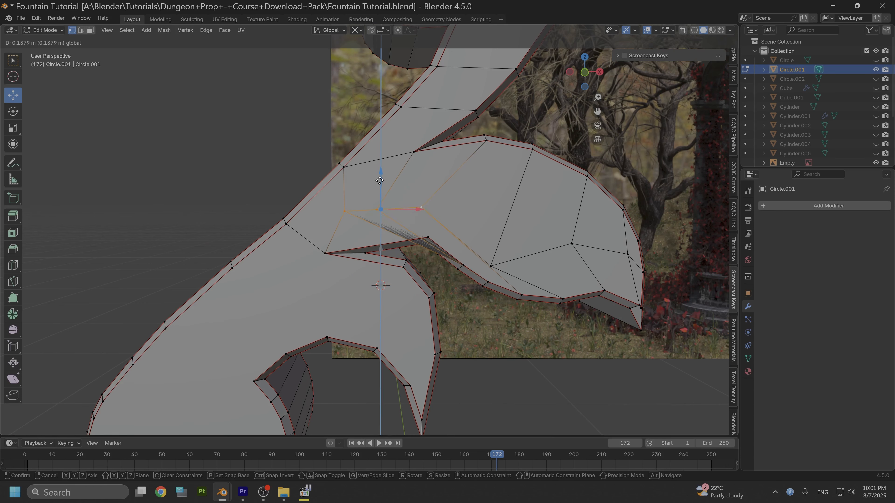
pyautogui.click(379, 182)
pyautogui.click(420, 209)
pyautogui.hotkey('ctrl', 'z')
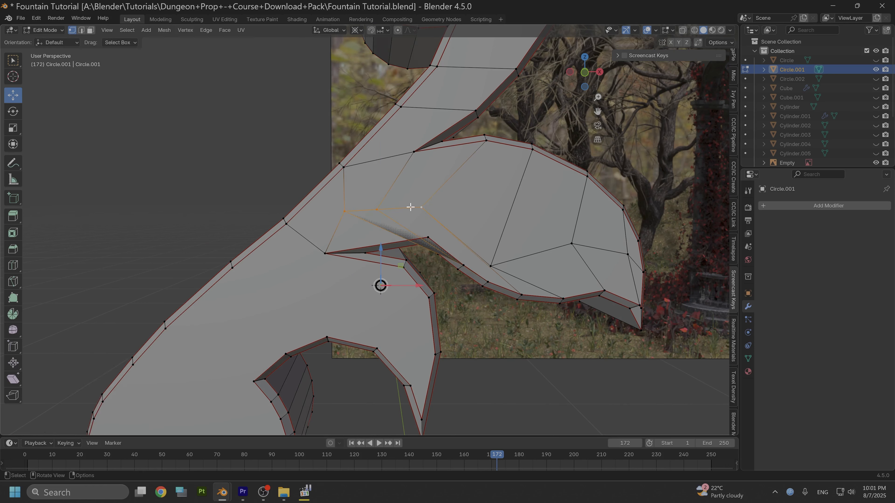
pyautogui.moveTo(422, 286); pyautogui.dragTo(462, 272)
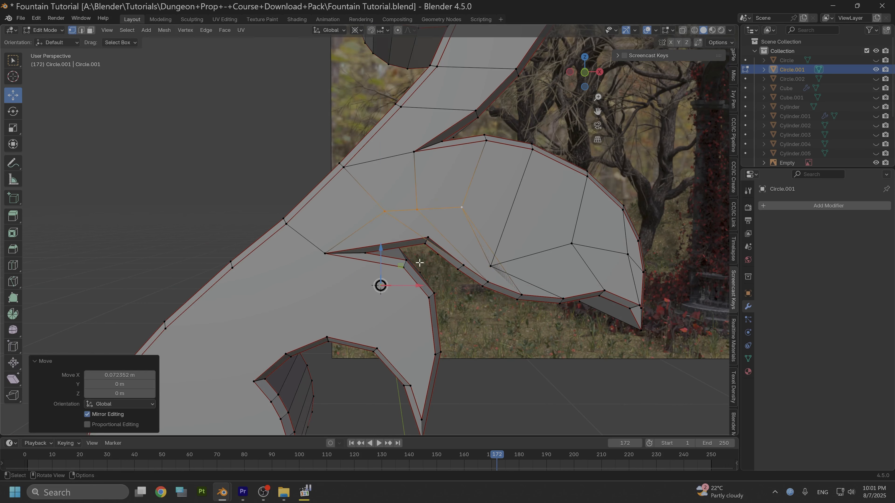
pyautogui.moveTo(378, 260); pyautogui.dragTo(374, 233)
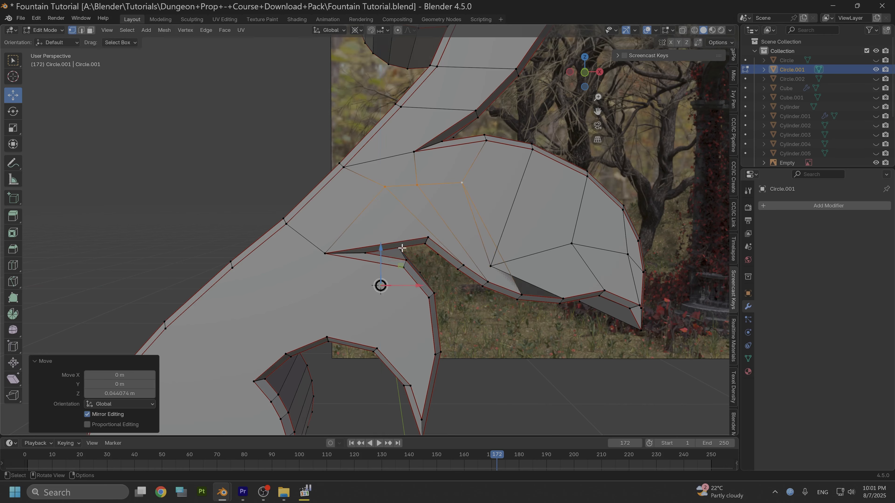
# Step: Select the next interior grid vertex near the leaf's lower edge and move it about 0.097 m along X
pyautogui.scroll(2, 438, 313)
pyautogui.moveTo(428, 312)
pyautogui.mouseDown()
pyautogui.moveTo(403, 302)
pyautogui.moveTo(427, 312)
pyautogui.mouseUp()
pyautogui.click(548, 282)
pyautogui.click(501, 304)
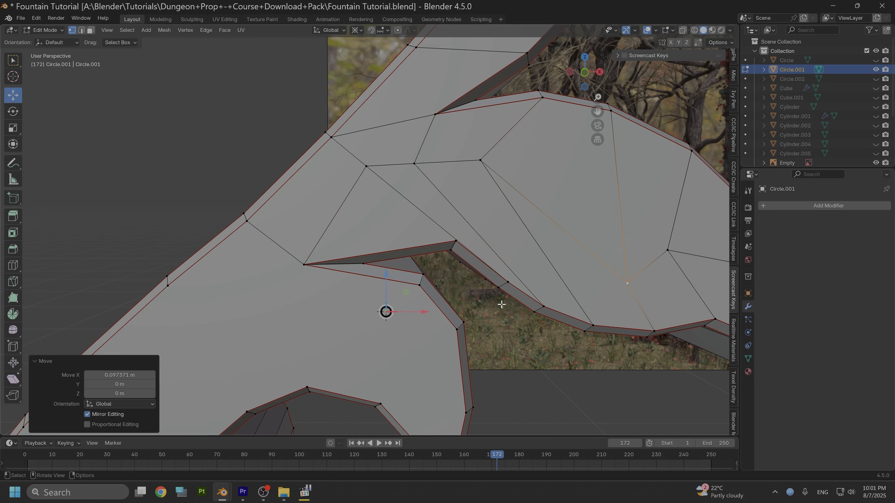
# Step: Raise the selected interior grid vertex along Z, and move the three interior vertices nearer the stem about 0.129 m along X
pyautogui.press('g')
pyautogui.press('z')
pyautogui.click(405, 221)
pyautogui.click(476, 161)
pyautogui.keyDown('shift'); pyautogui.click(414, 164); pyautogui.keyUp('shift')
pyautogui.keyDown('shift'); pyautogui.click(367, 166); pyautogui.keyUp('shift')
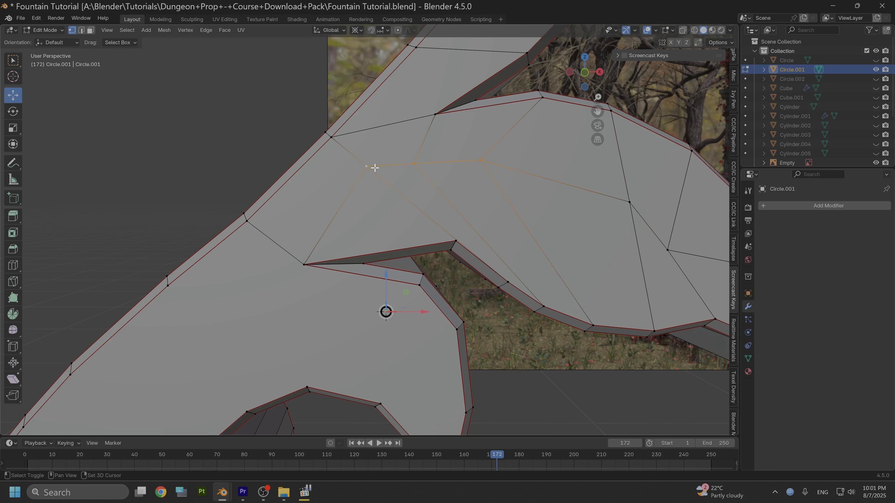
pyautogui.moveTo(386, 281); pyautogui.dragTo(524, 288)
pyautogui.scroll(-4, 439, 207)
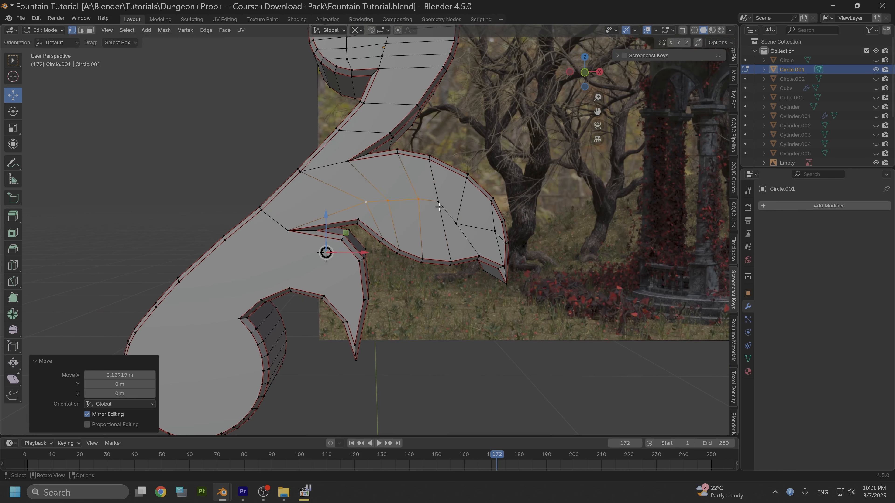
# Step: Select the interior grid vertices nearer the large leaf's tip and shift them along X, the last one by about 0.041 m
pyautogui.keyDown('alt'); pyautogui.click(439, 207); pyautogui.keyUp('alt')
pyautogui.moveTo(325, 231); pyautogui.dragTo(377, 249)
pyautogui.keyDown('alt'); pyautogui.click(459, 223); pyautogui.keyUp('alt')
# Step: Connect the outline vertices across the stem below the small leaf, and apply Grid Fill with span 5 to the separated leaf face
pyautogui.keyDown('shift'); pyautogui.moveTo(269, 265); pyautogui.dragTo(398, 247, button='middle'); pyautogui.keyUp('shift')
pyautogui.scroll(2, 361, 266)
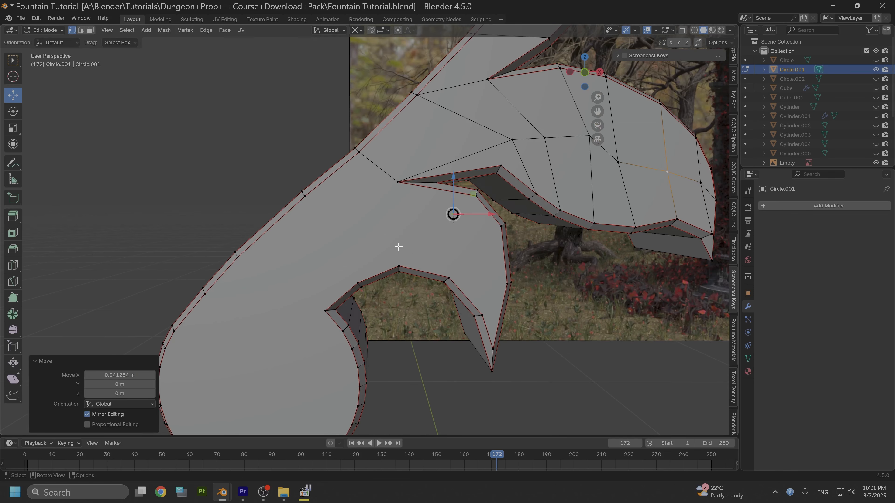
pyautogui.keyDown('alt'); pyautogui.click(308, 197); pyautogui.keyUp('alt')
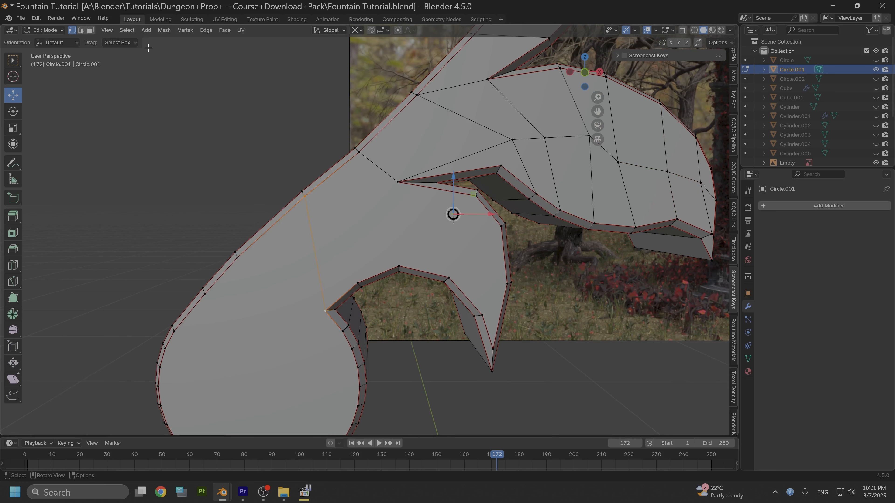
pyautogui.press('3')
pyautogui.click(363, 226)
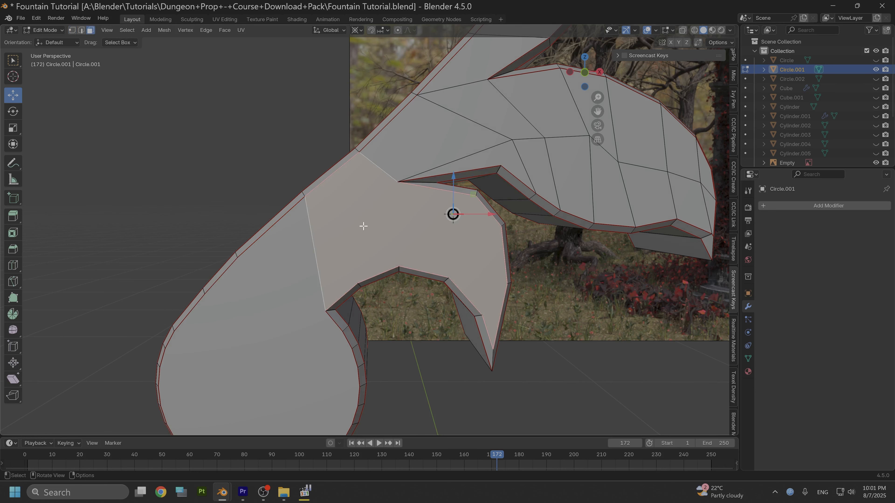
pyautogui.hotkey('ctrl', 'f')
pyautogui.click(349, 226)
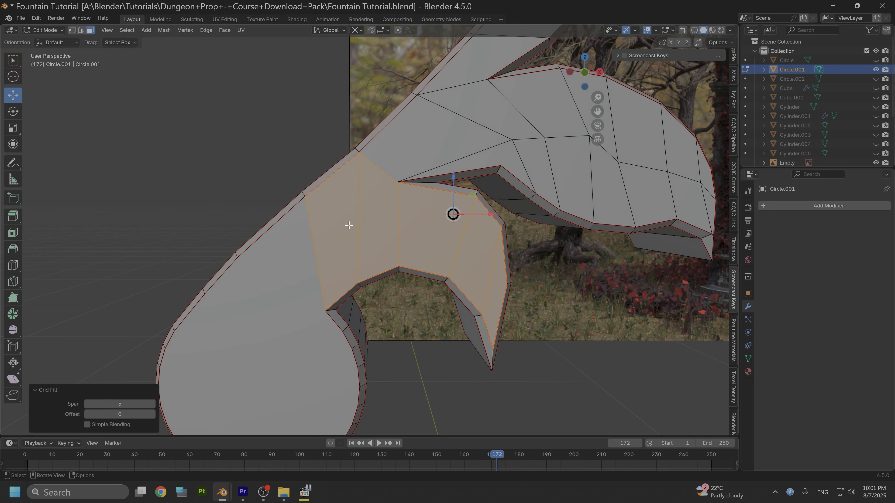
# Step: Try to apply Grid Fill to the front face of the lower round curl
pyautogui.scroll(-2, 349, 226)
pyautogui.keyDown('shift'); pyautogui.moveTo(330, 229); pyautogui.dragTo(376, 186, button='middle'); pyautogui.keyUp('shift')
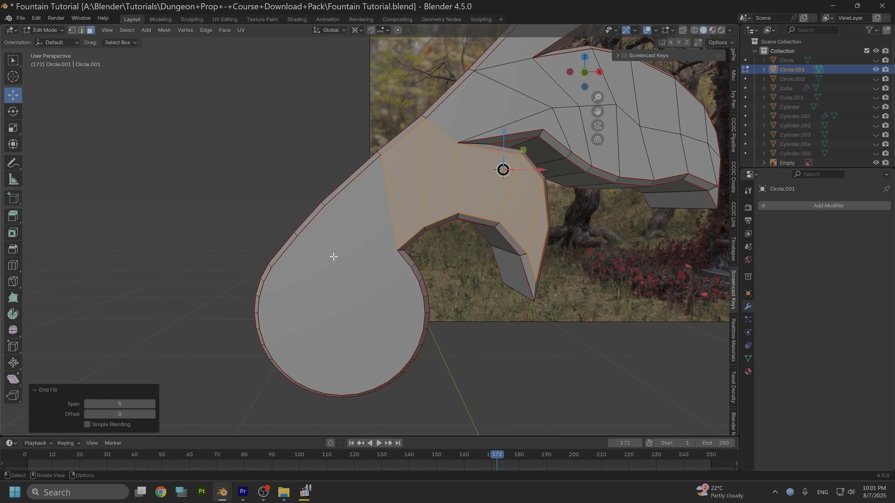
pyautogui.click(354, 296)
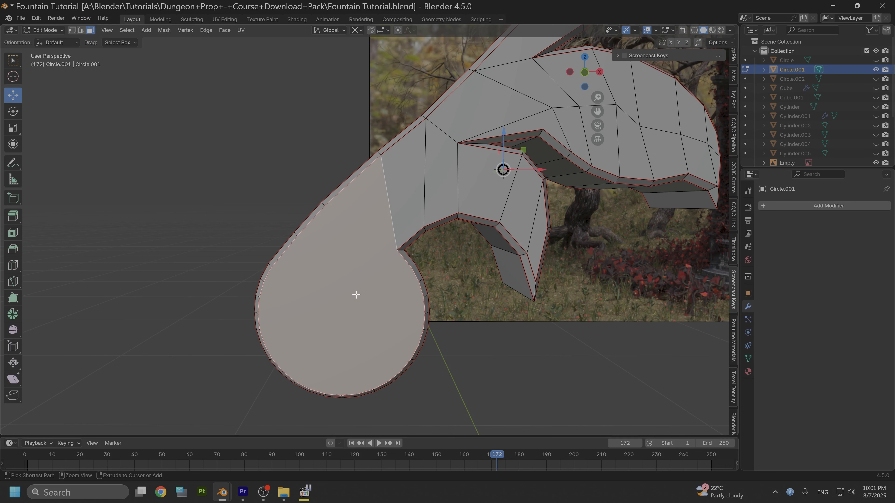
pyautogui.hotkey('ctrl', 'f')
pyautogui.click(316, 293)
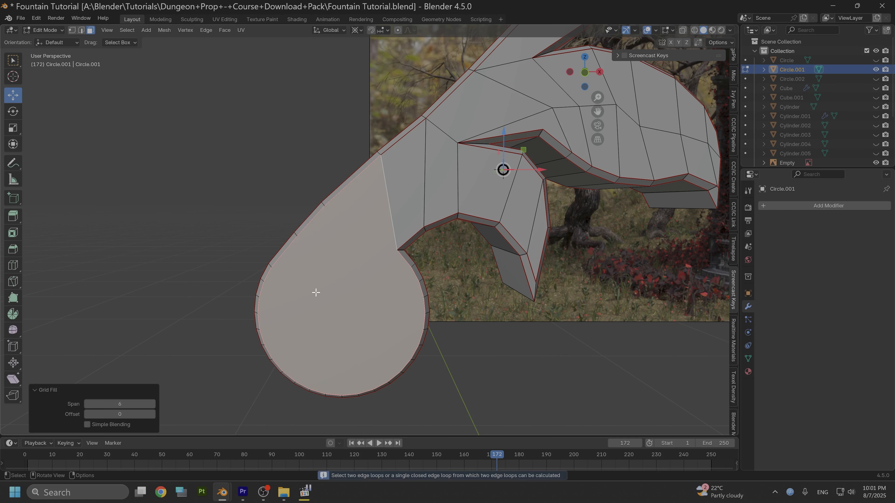
# Step: Connect the next vertex down the stem's outer edge to the inner corner vertex above the lower curl
pyautogui.scroll(2, 340, 286)
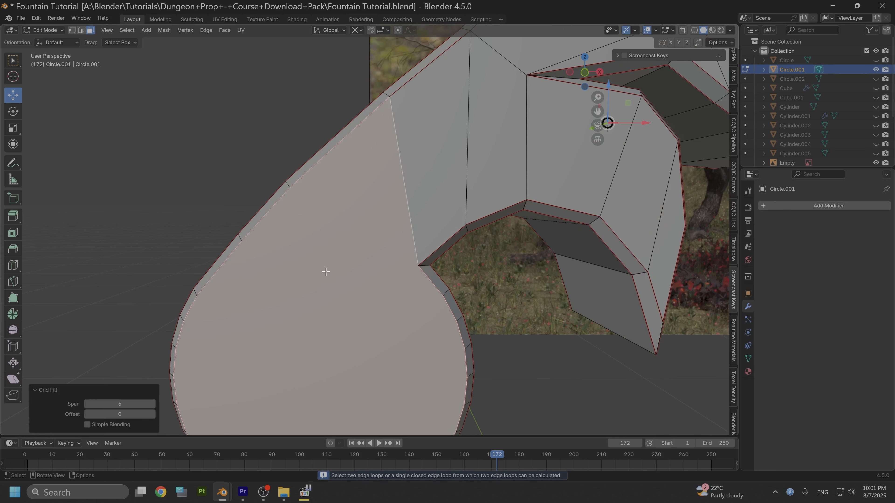
pyautogui.click(79, 31)
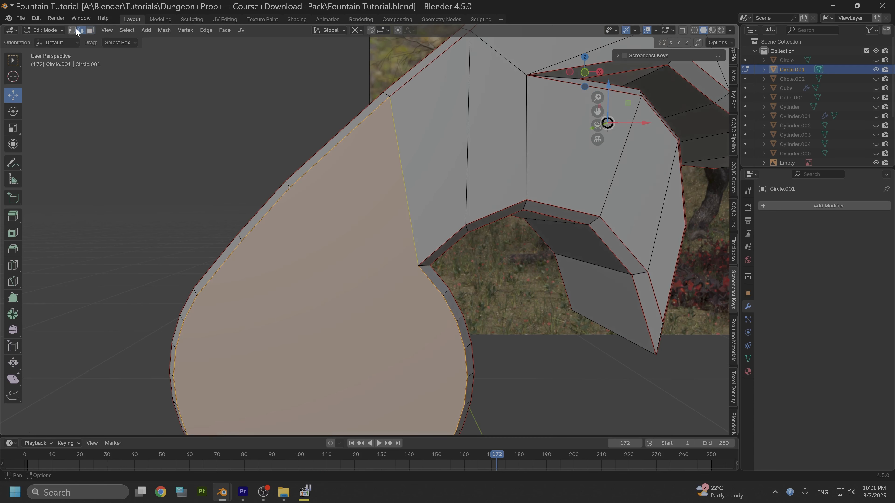
pyautogui.click(73, 30)
pyautogui.hotkey('alt', 'a')
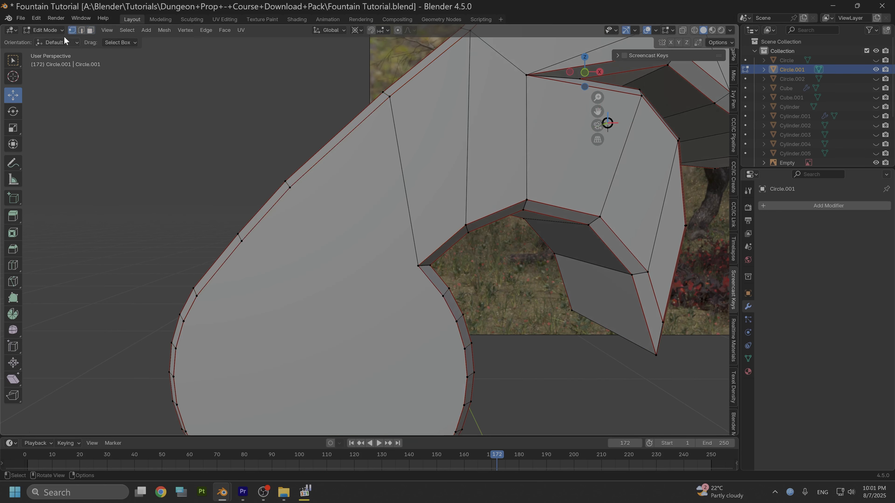
pyautogui.keyDown('alt'); pyautogui.click(288, 189); pyautogui.keyUp('alt')
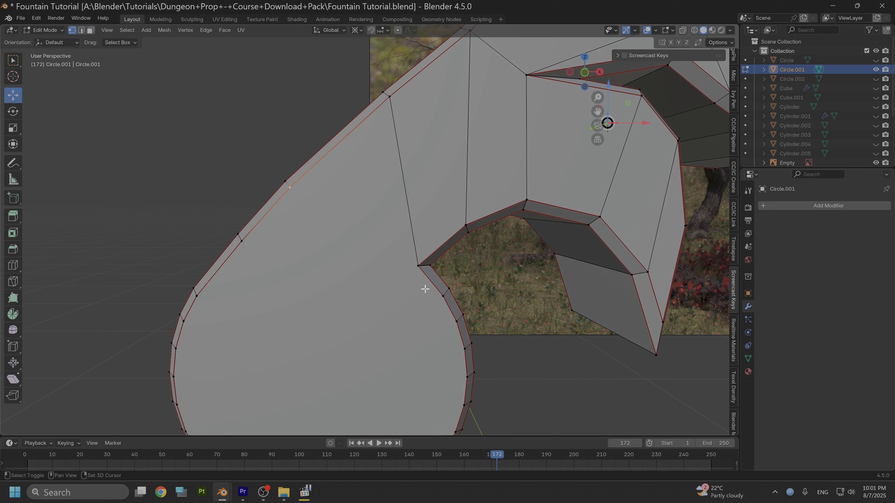
pyautogui.keyDown('alt'); pyautogui.keyDown('shift'); pyautogui.click(416, 265); pyautogui.keyUp('shift'); pyautogui.keyUp('alt')
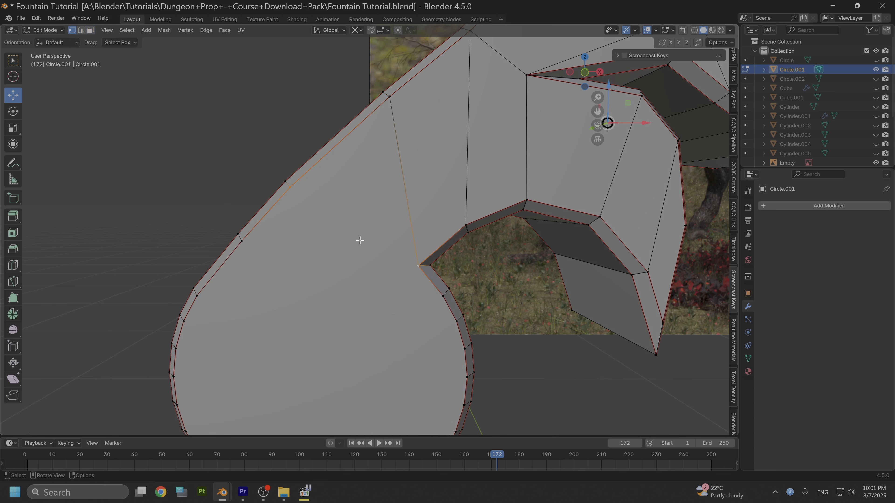
# Step: Select the lower round curl's separated front face and apply Grid Fill to it with span 1
pyautogui.click(91, 31)
pyautogui.click(322, 314)
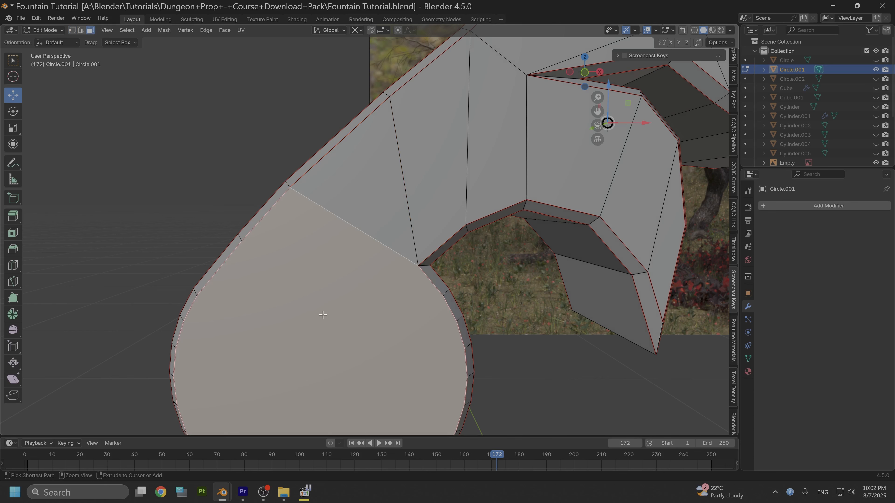
pyautogui.hotkey('ctrl', 'f')
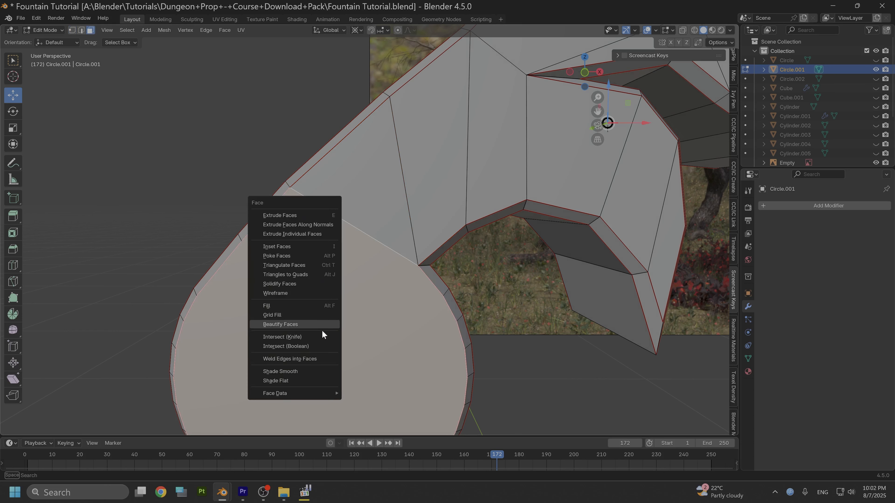
pyautogui.click(286, 314)
pyautogui.scroll(-2, 284, 310)
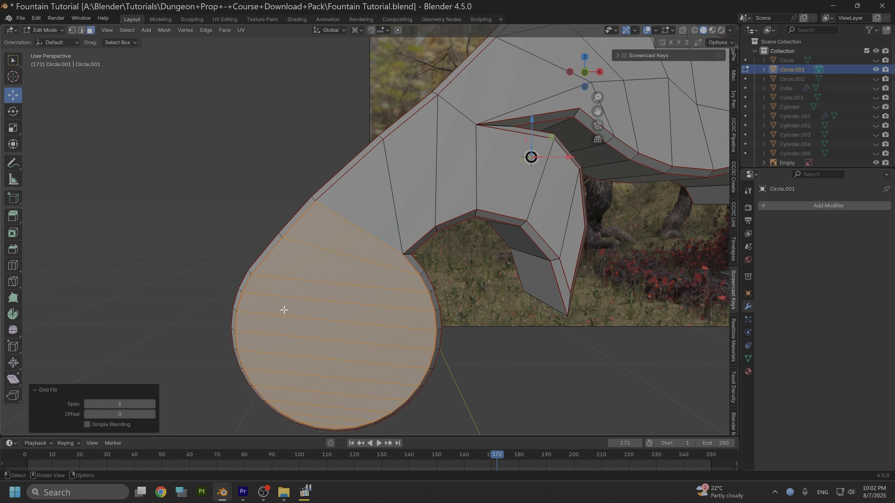
pyautogui.moveTo(303, 312)
pyautogui.mouseDown(button='middle')
pyautogui.moveTo(325, 300)
pyautogui.moveTo(320, 293)
pyautogui.moveTo(313, 303)
pyautogui.mouseUp(button='middle')
pyautogui.scroll(3, 310, 304)
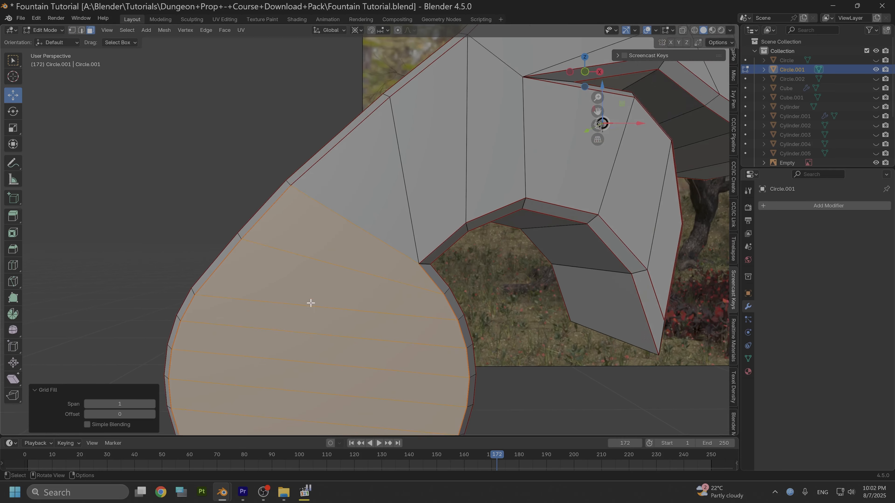
pyautogui.scroll(-1, 310, 303)
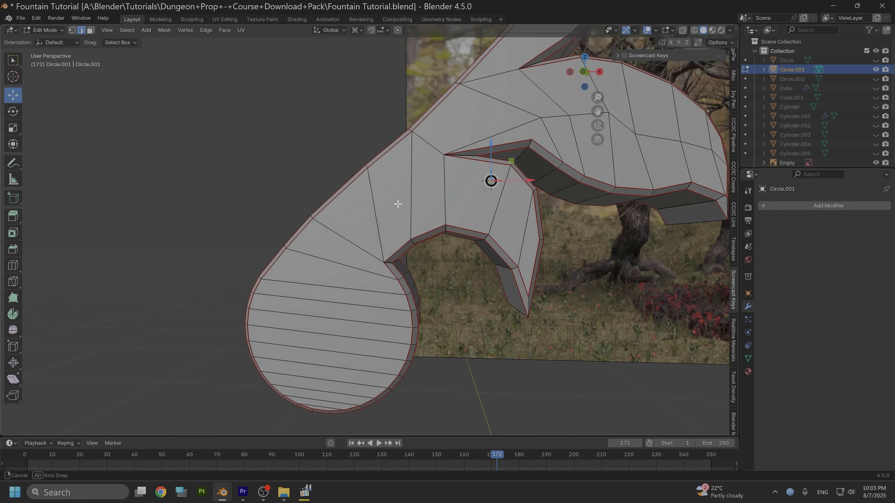
# Step: Return to Object Mode and apply Shade Smooth to the scroll, keeping sharp edges
pyautogui.moveTo(398, 204); pyautogui.dragTo(448, 179, button='middle')
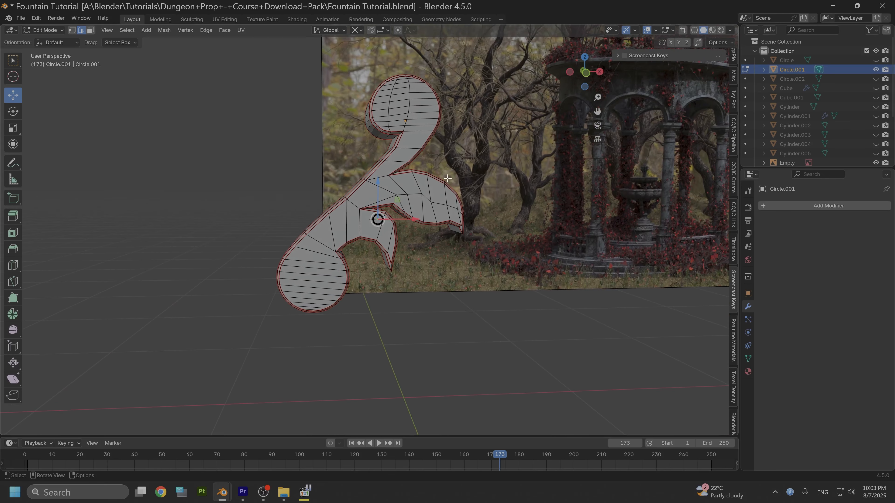
pyautogui.scroll(2, 356, 191)
pyautogui.keyDown('shift'); pyautogui.moveTo(316, 190); pyautogui.dragTo(322, 243, button='middle'); pyautogui.keyUp('shift')
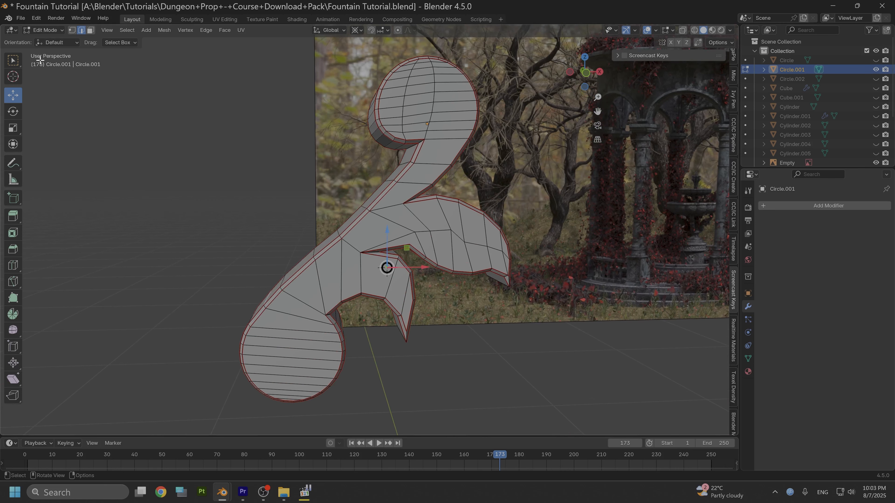
pyautogui.click(43, 31)
pyautogui.click(50, 40)
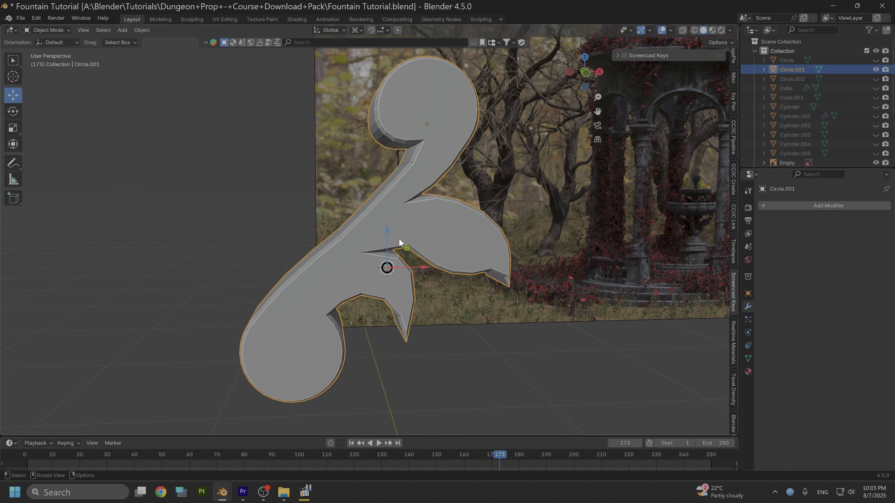
pyautogui.click(142, 30)
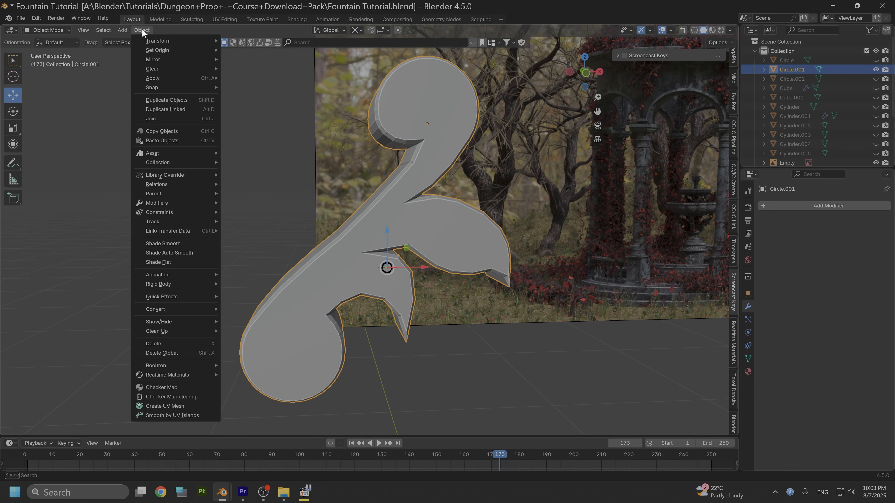
pyautogui.click(184, 243)
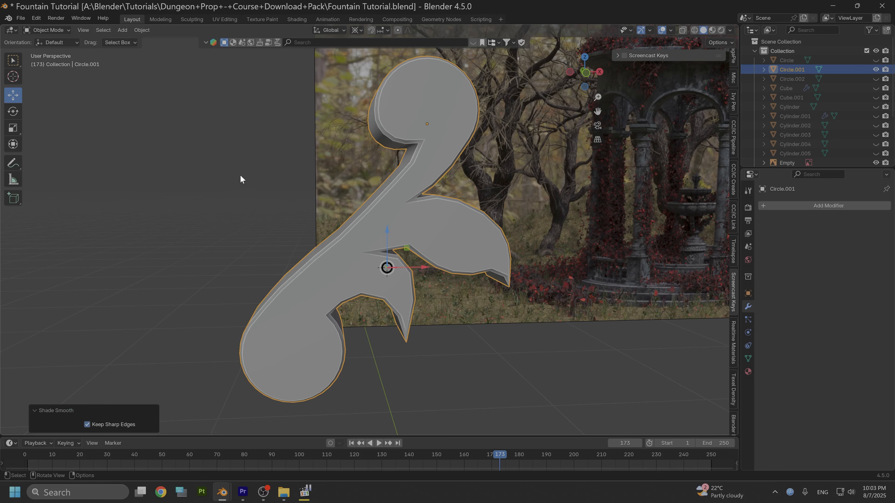
# Step: Reveal all hidden gazebo and fountain objects around the scroll
pyautogui.moveTo(241, 179); pyautogui.dragTo(279, 131, button='middle')
pyautogui.scroll(-3, 279, 130)
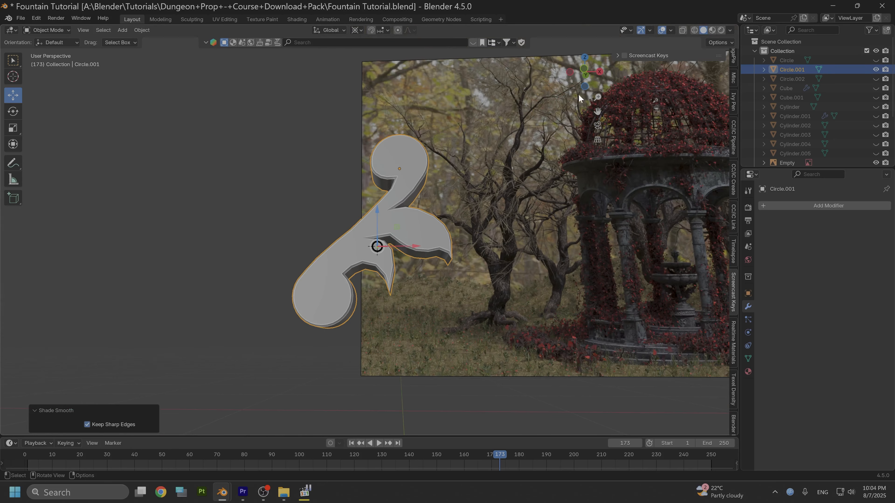
pyautogui.click(583, 69)
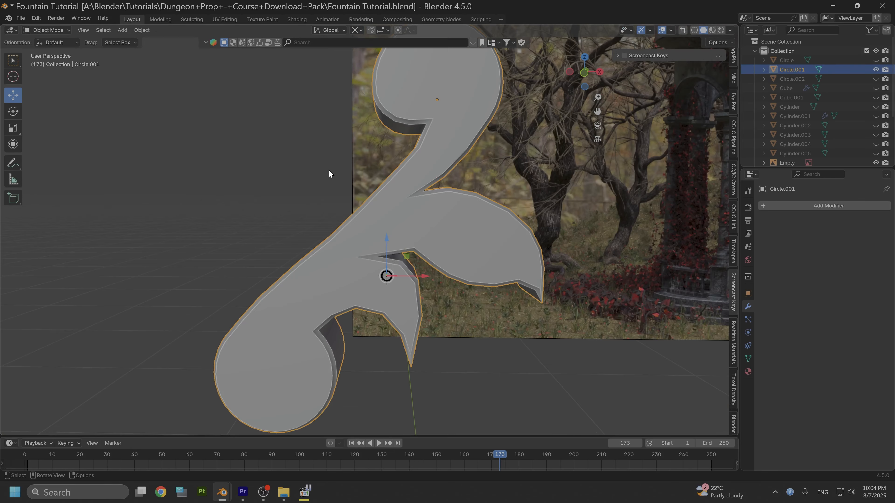
pyautogui.scroll(-4, 332, 171)
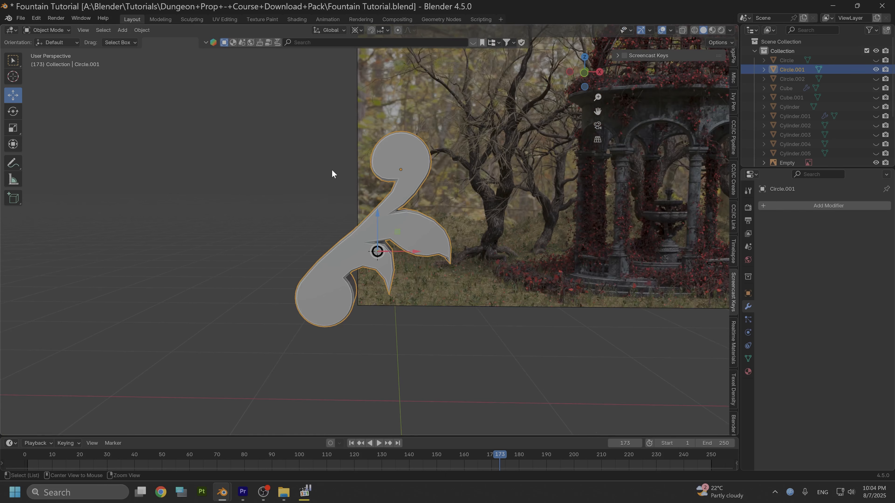
pyautogui.hotkey('alt', 'h')
pyautogui.scroll(-1, 365, 249)
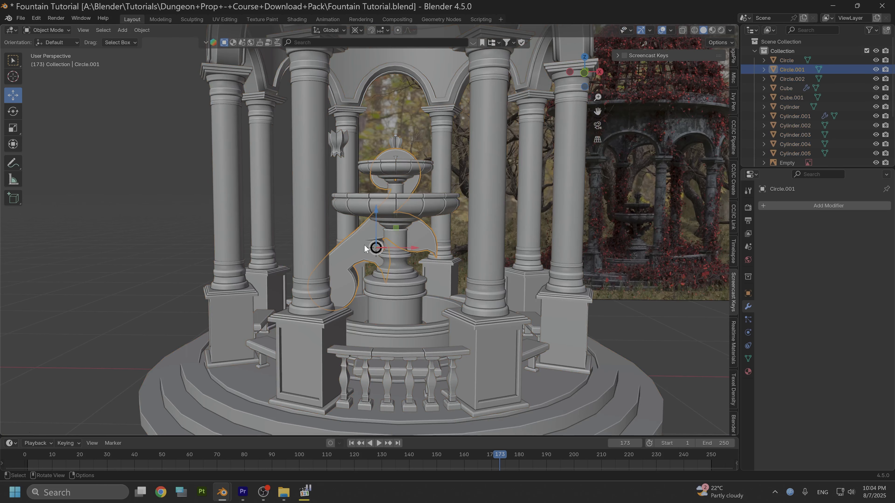
# Step: Scale the scroll by 0.319 and move it about 0.457 m along X, beside the fountain column
pyautogui.press('s')
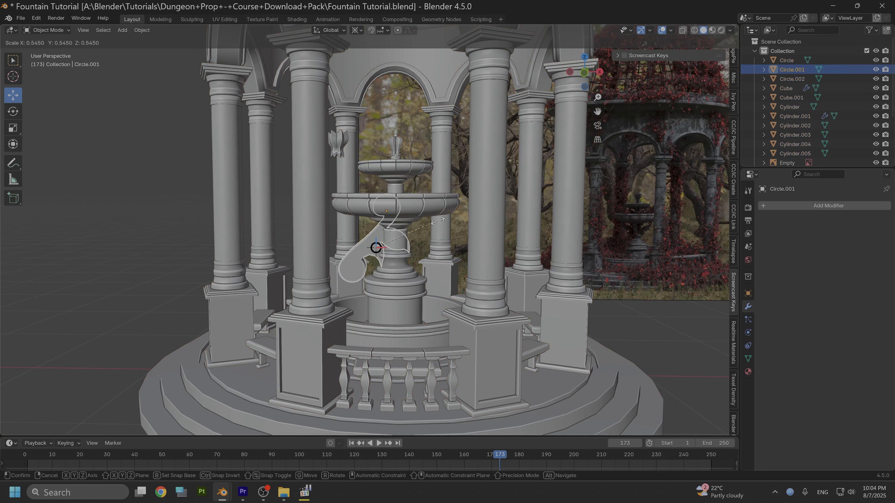
pyautogui.click(390, 250)
pyautogui.press('g')
pyautogui.press('x')
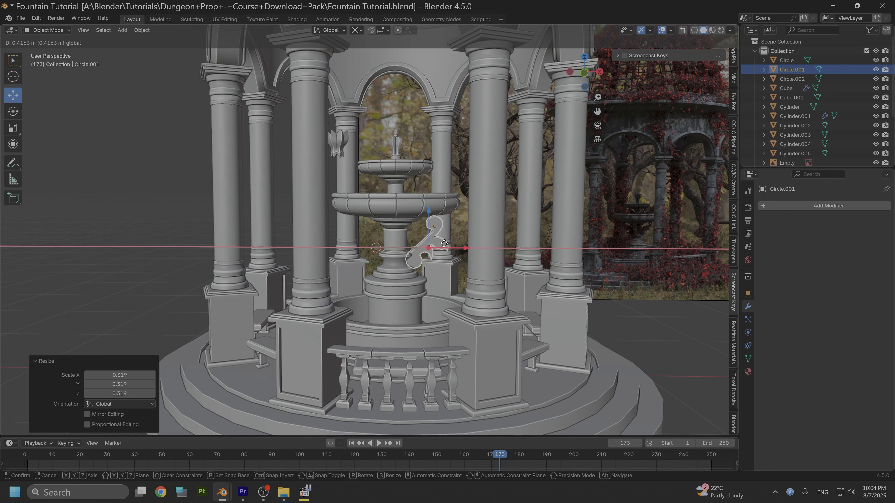
pyautogui.click(470, 249)
# Step: Scale the scroll down slightly more and raise it about 0.086 m along Z, beneath the fountain's large bowl
pyautogui.scroll(3, 442, 248)
pyautogui.press('s')
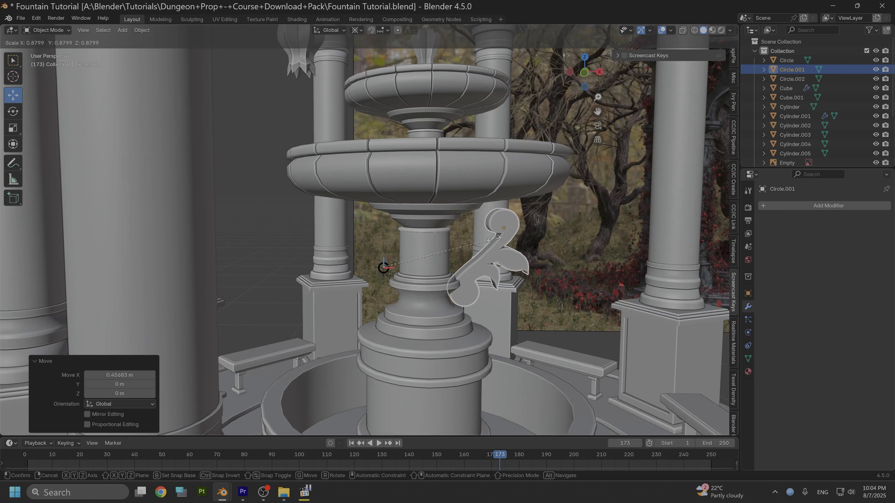
pyautogui.click(489, 253)
pyautogui.press('g')
pyautogui.press('z')
pyautogui.click(386, 227)
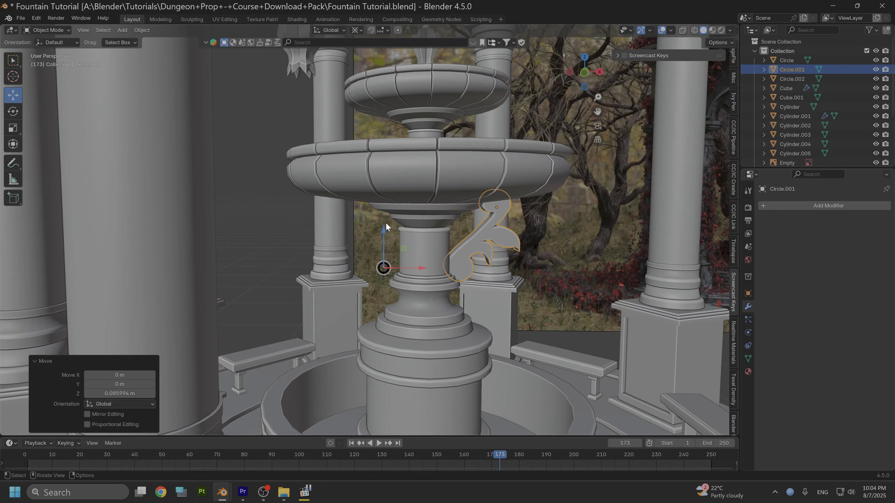
# Step: Rotate the scroll in the front view and shift it along X and Z to fit between the column and the large bowl
pyautogui.click(585, 73)
pyautogui.scroll(5, 503, 207)
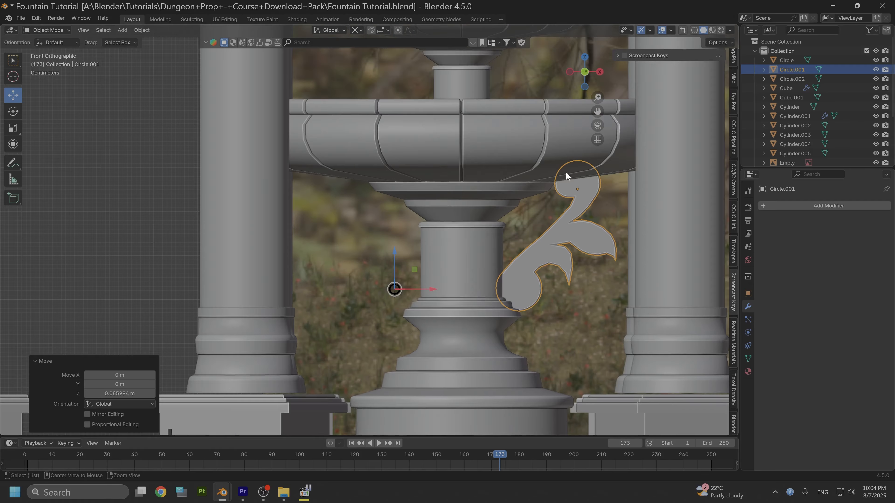
pyautogui.scroll(2, 518, 204)
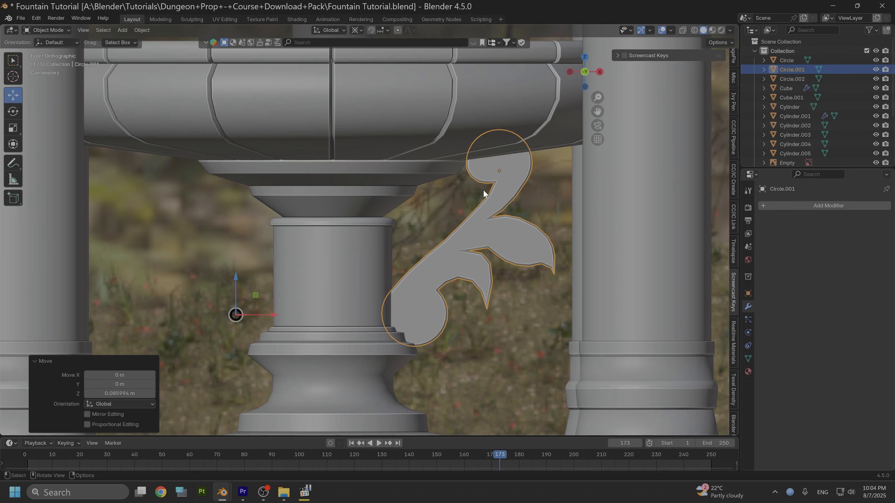
pyautogui.press('r')
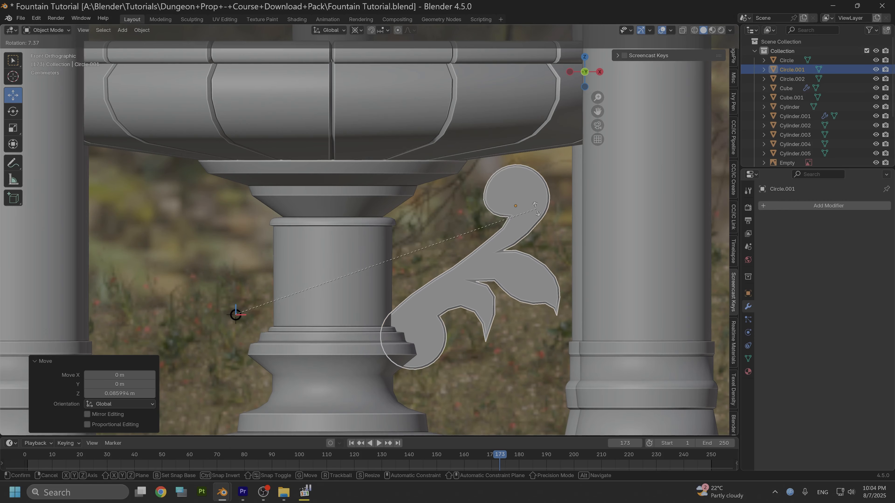
pyautogui.click(276, 316)
pyautogui.moveTo(276, 316); pyautogui.dragTo(302, 316)
pyautogui.moveTo(233, 293); pyautogui.dragTo(232, 264)
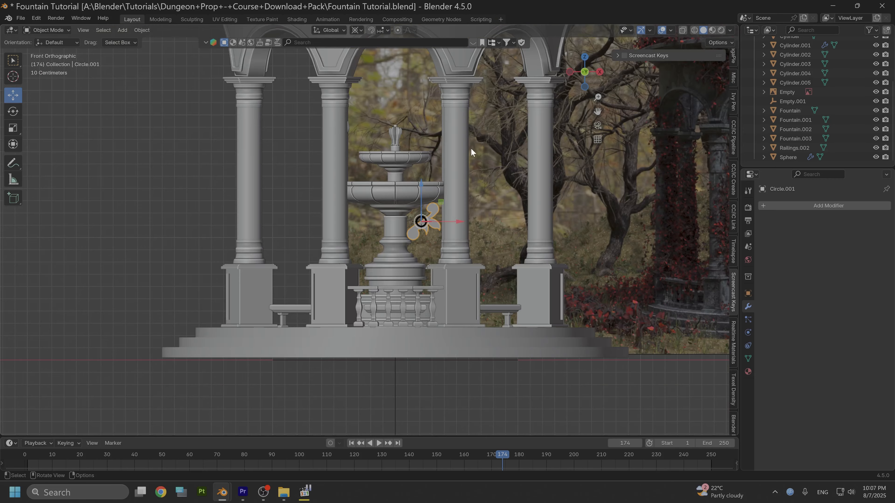
# Step: Hide the gazebo's wireframe dome, the arches beneath it and the roof ring above the columns
pyautogui.moveTo(470, 148); pyautogui.dragTo(505, 235, button='middle')
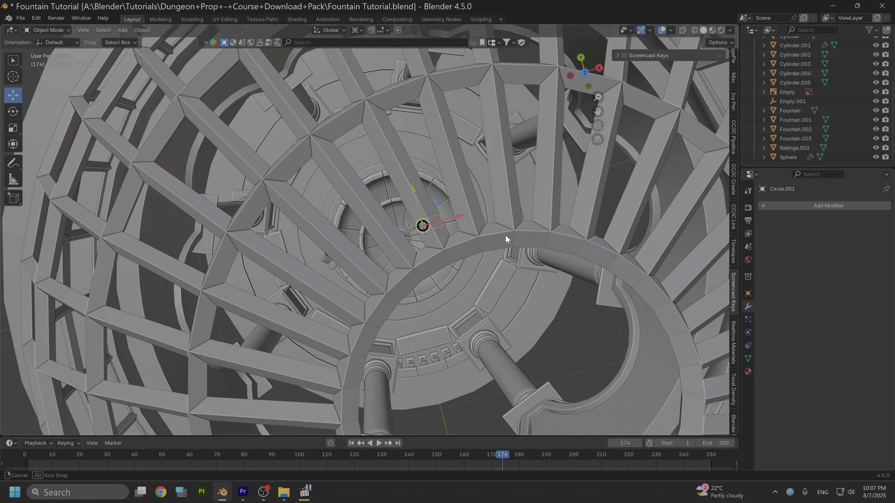
pyautogui.scroll(-5, 464, 225)
pyautogui.click(435, 233)
pyautogui.press('h')
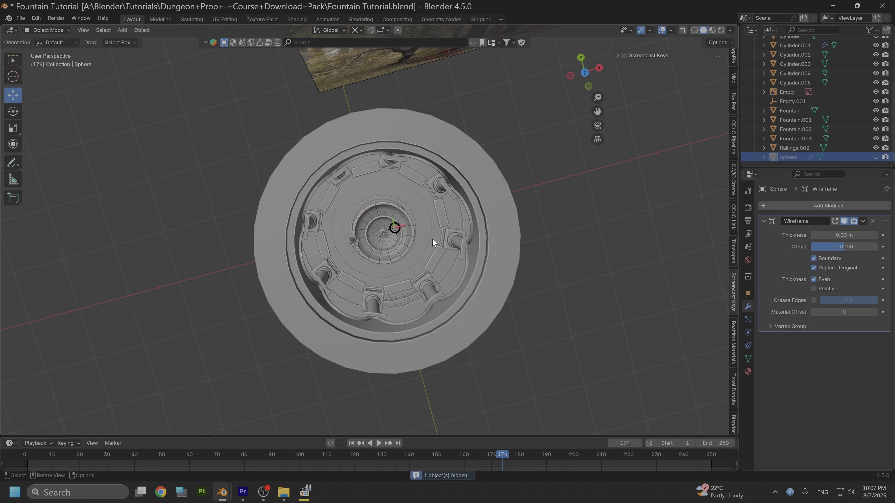
pyautogui.click(468, 196)
pyautogui.press('h')
pyautogui.click(468, 197)
pyautogui.press('h')
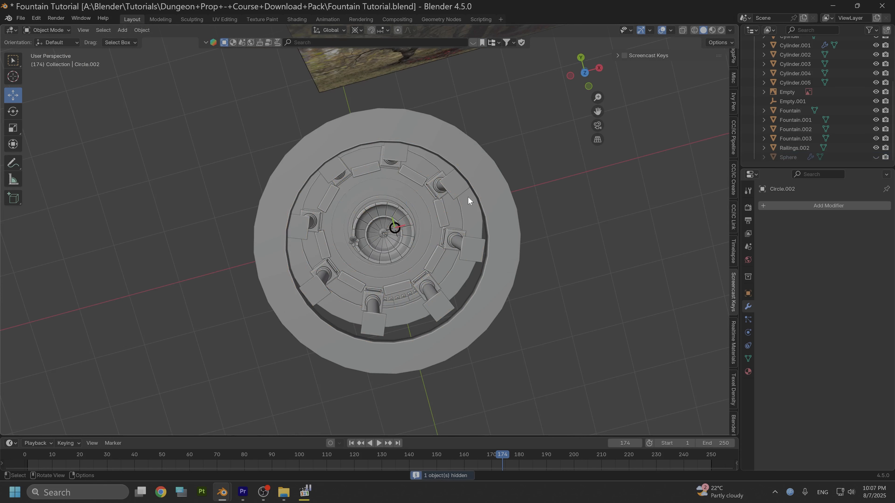
pyautogui.click(490, 203)
pyautogui.press('h')
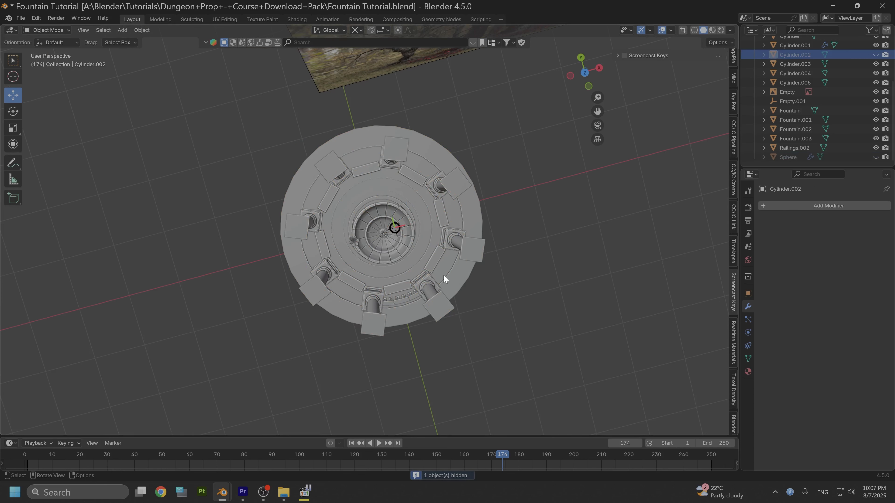
# Step: Hide both fountain bowls, Cylinder.005 and Cylinder.004, to expose the column from above
pyautogui.click(384, 249)
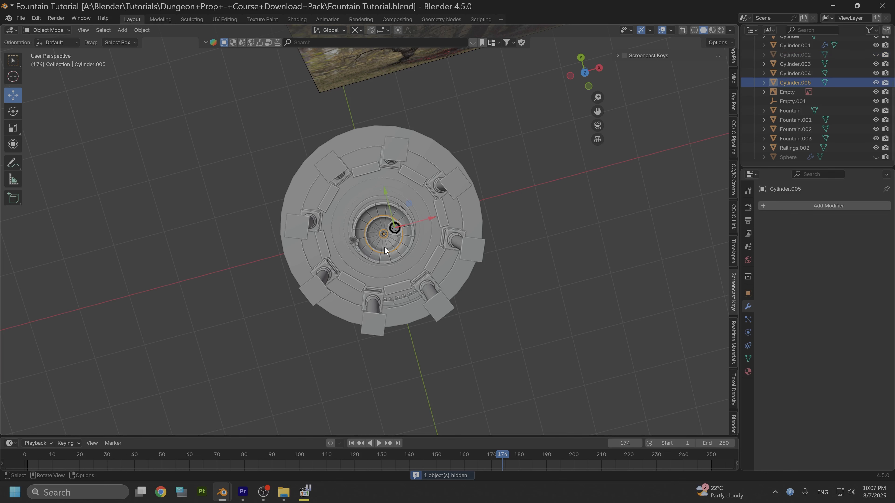
pyautogui.press('h')
pyautogui.click(384, 246)
pyautogui.press('h')
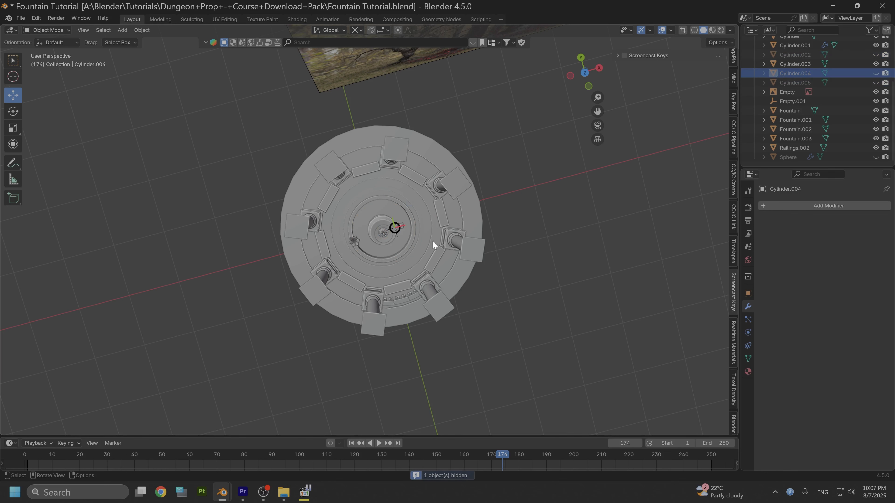
# Step: In the top view, add an Array modifier to the scroll and set its count to 4
pyautogui.click(585, 72)
pyautogui.click(584, 70)
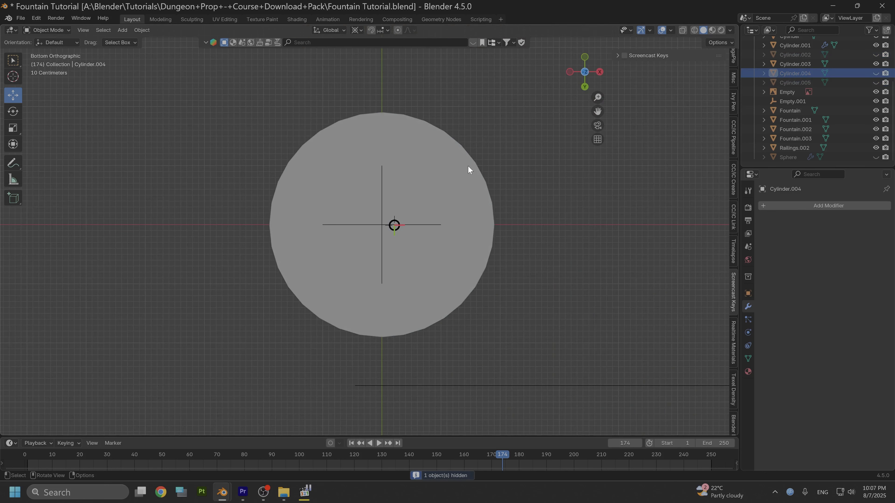
pyautogui.click(583, 72)
pyautogui.scroll(8, 458, 229)
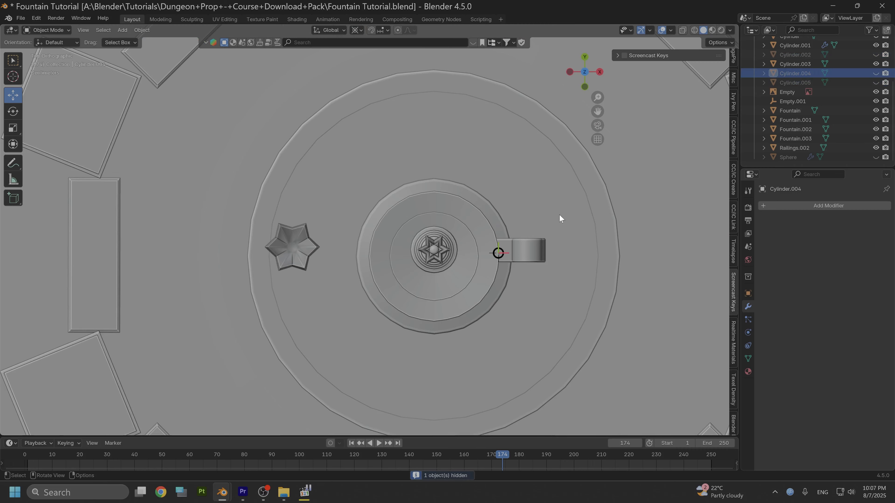
pyautogui.keyDown('shift'); pyautogui.moveTo(561, 219); pyautogui.dragTo(523, 177, button='middle'); pyautogui.keyUp('shift')
pyautogui.scroll(3, 457, 226)
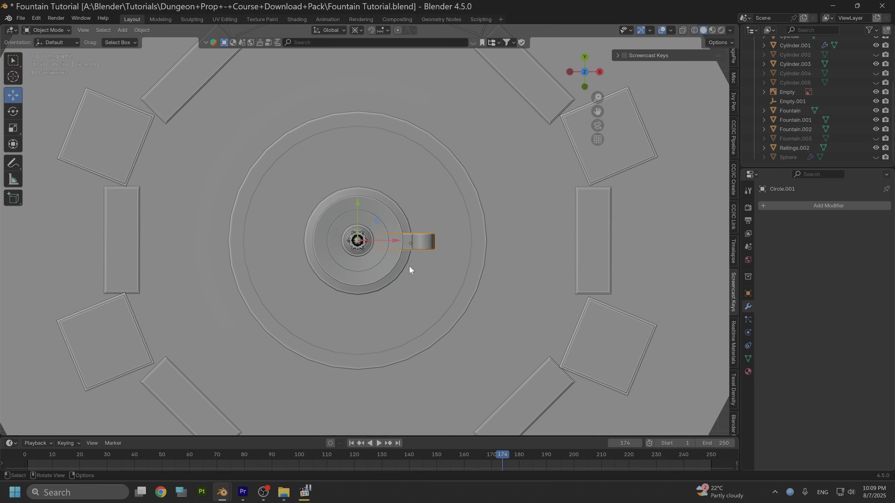
pyautogui.scroll(-3, 410, 266)
pyautogui.scroll(2, 412, 257)
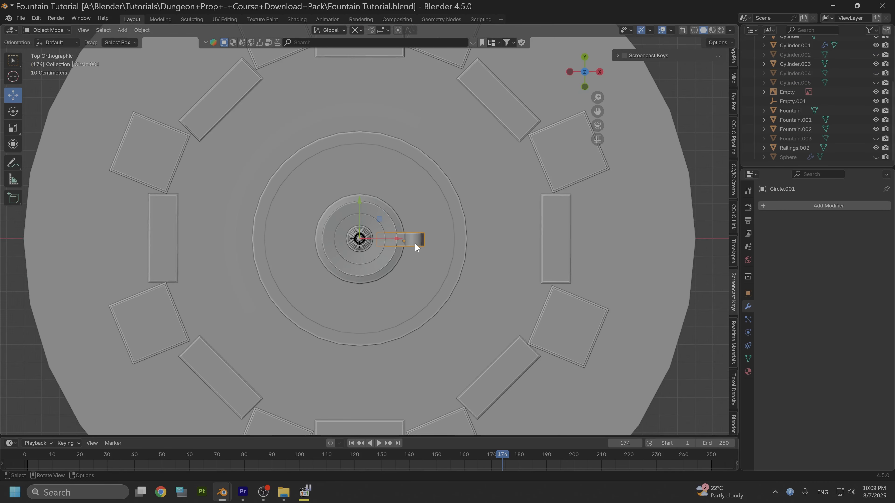
pyautogui.scroll(3, 415, 243)
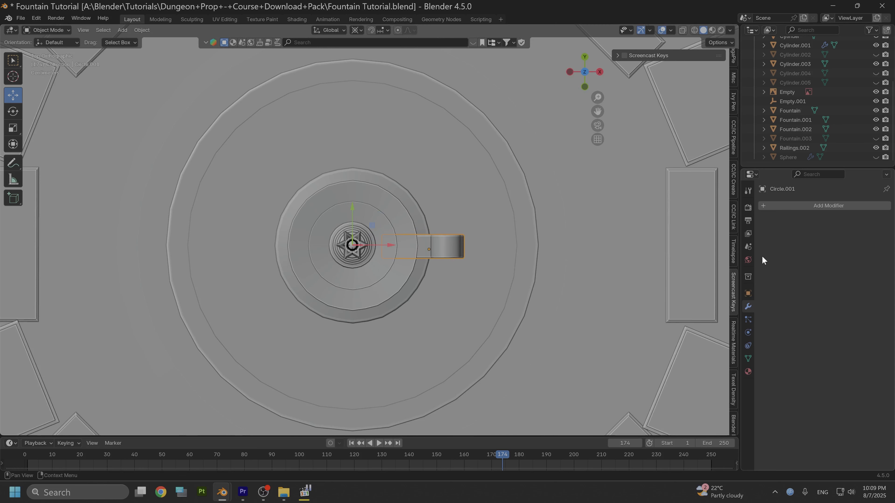
pyautogui.click(797, 205)
pyautogui.moveTo(769, 202)
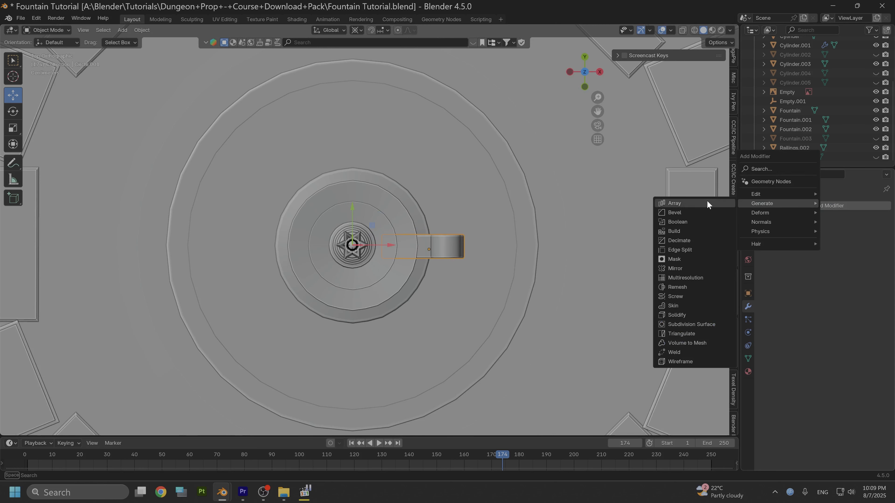
pyautogui.click(695, 201)
pyautogui.click(860, 247)
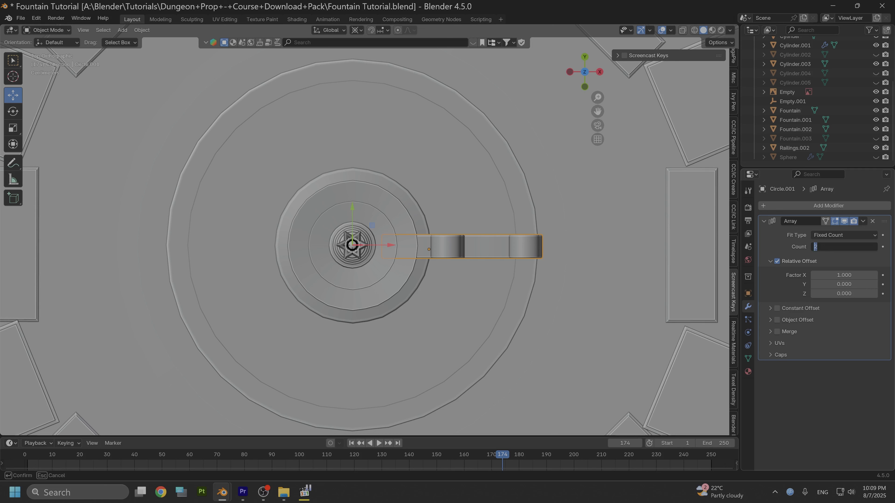
pyautogui.press('Return')
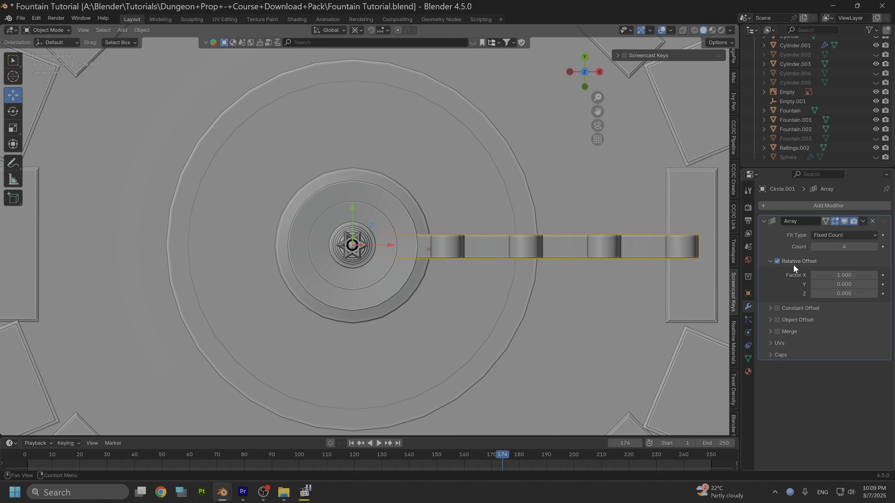
# Step: Replace the array's relative offset with an object offset driven by Empty.001, and select that empty
pyautogui.click(777, 260)
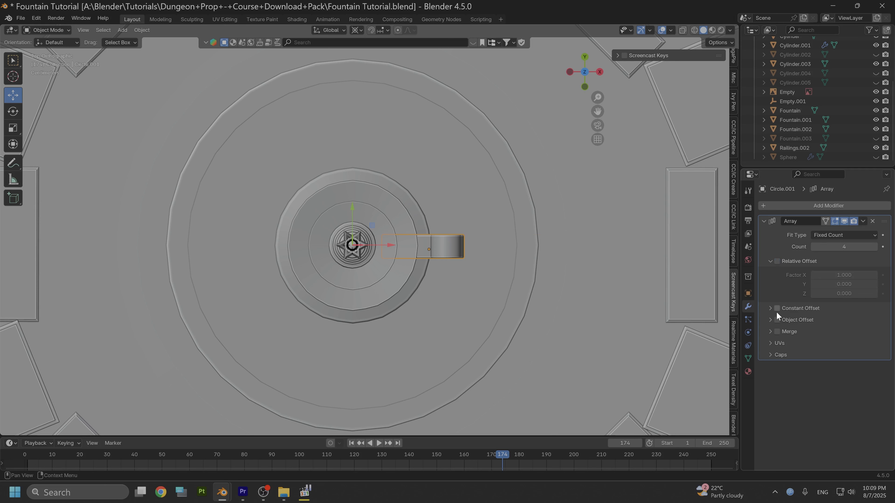
pyautogui.click(777, 320)
pyautogui.click(771, 320)
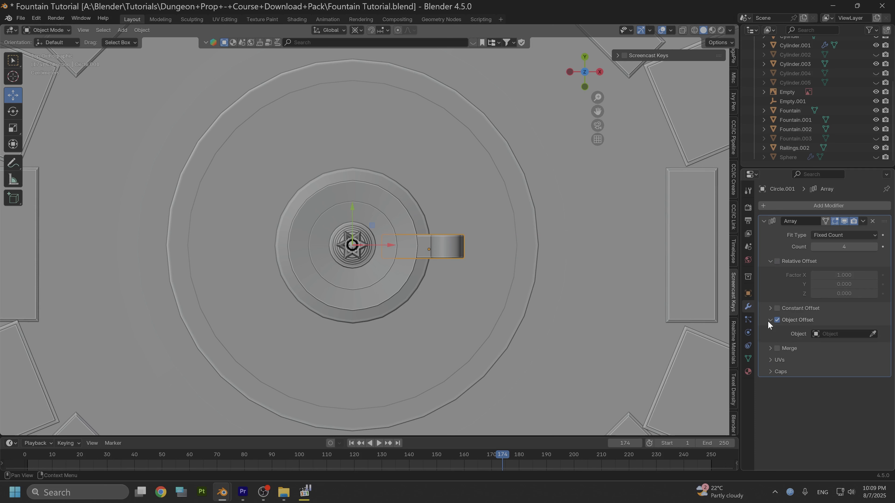
pyautogui.click(873, 334)
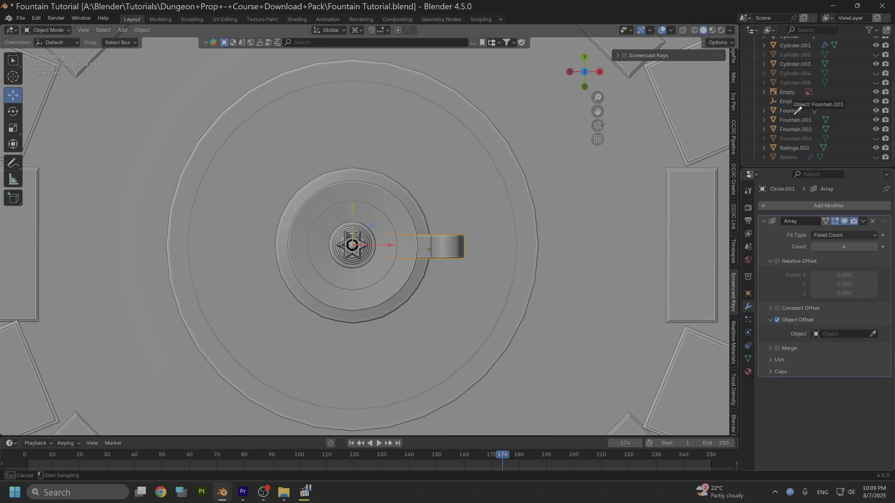
pyautogui.click(790, 102)
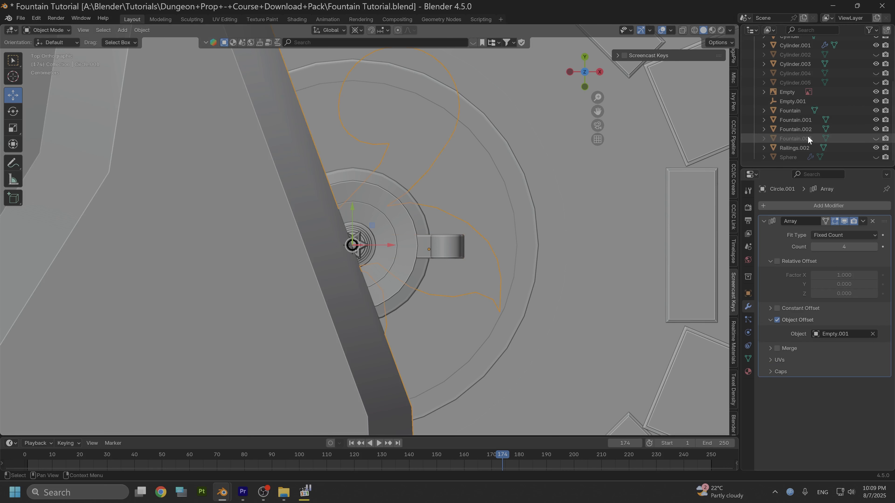
pyautogui.click(795, 101)
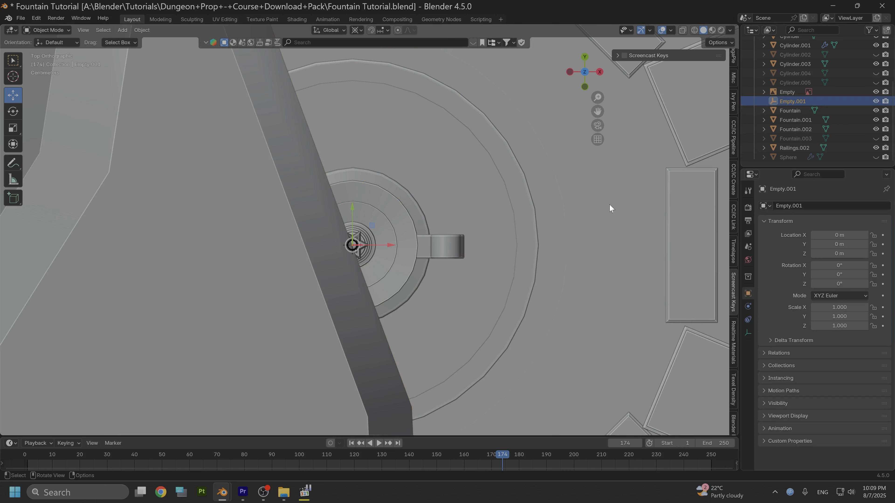